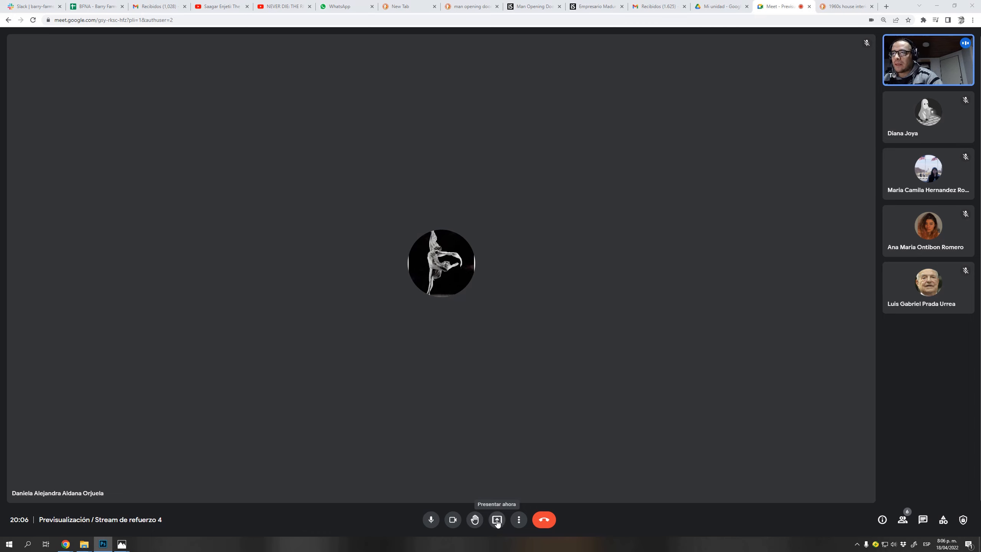
pyautogui.click(497, 521)
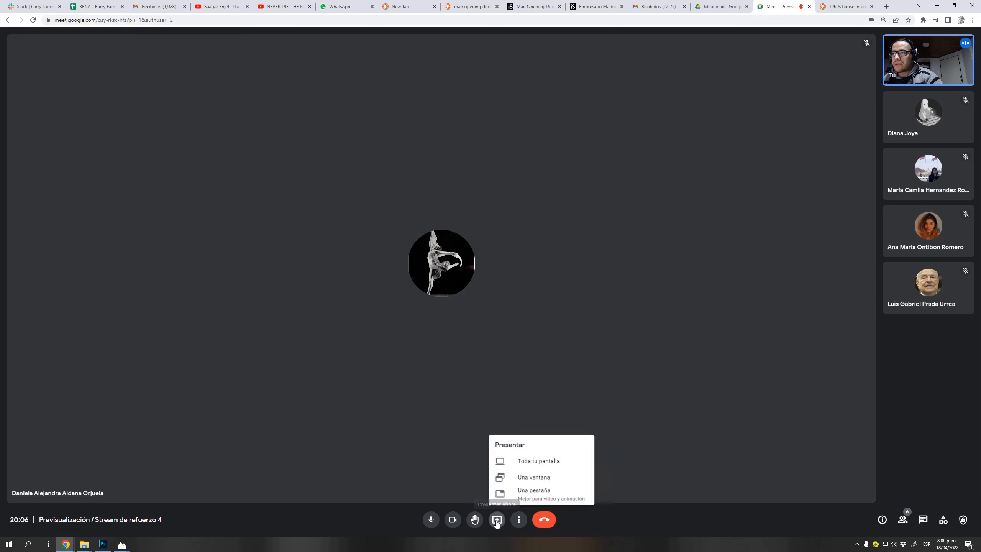
pyautogui.click(542, 463)
pyautogui.click(418, 105)
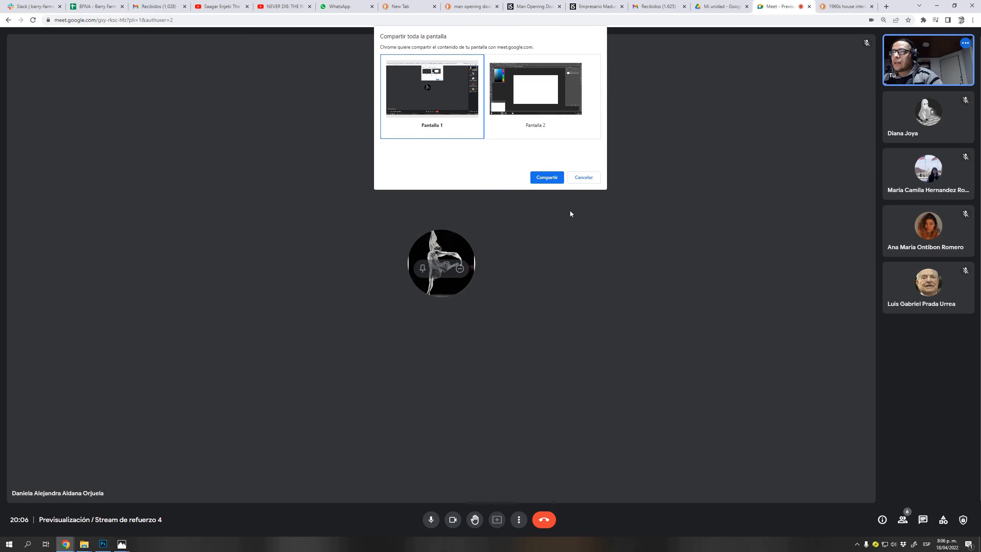
pyautogui.click(545, 178)
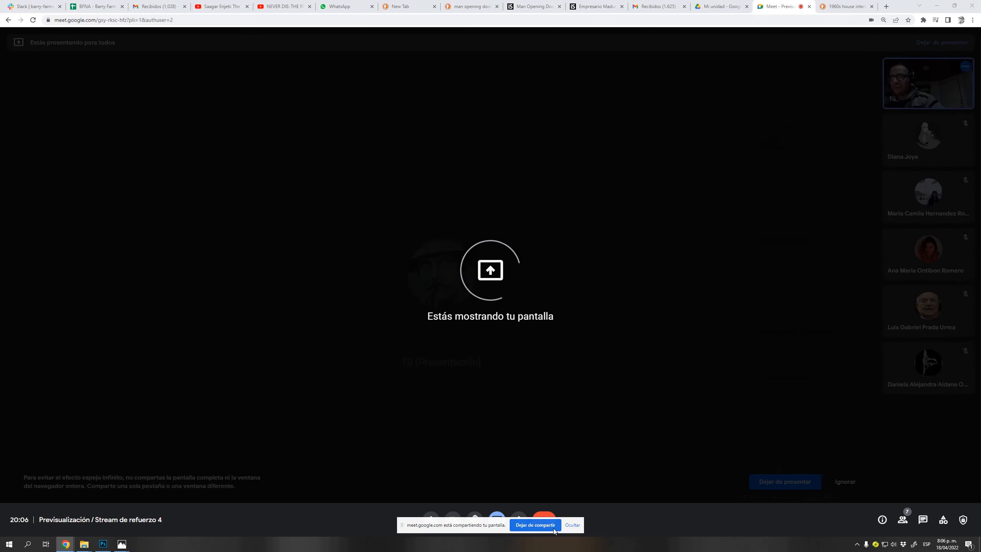
pyautogui.click(572, 525)
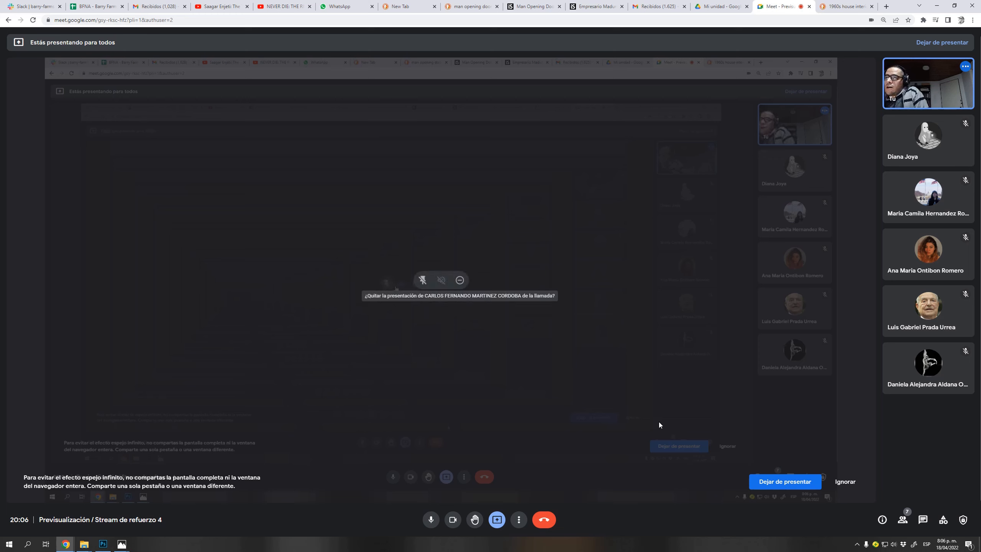
pyautogui.click(845, 482)
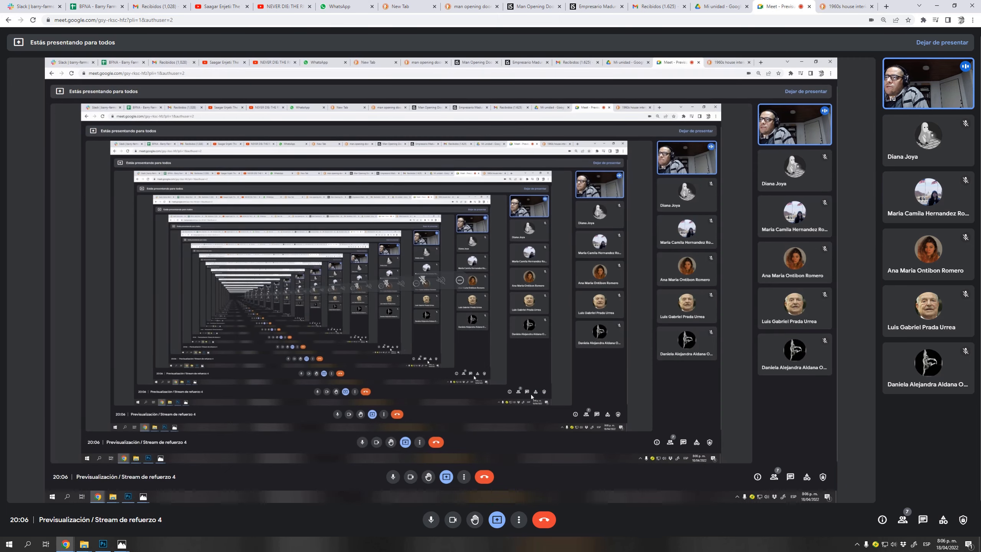
pyautogui.click(498, 520)
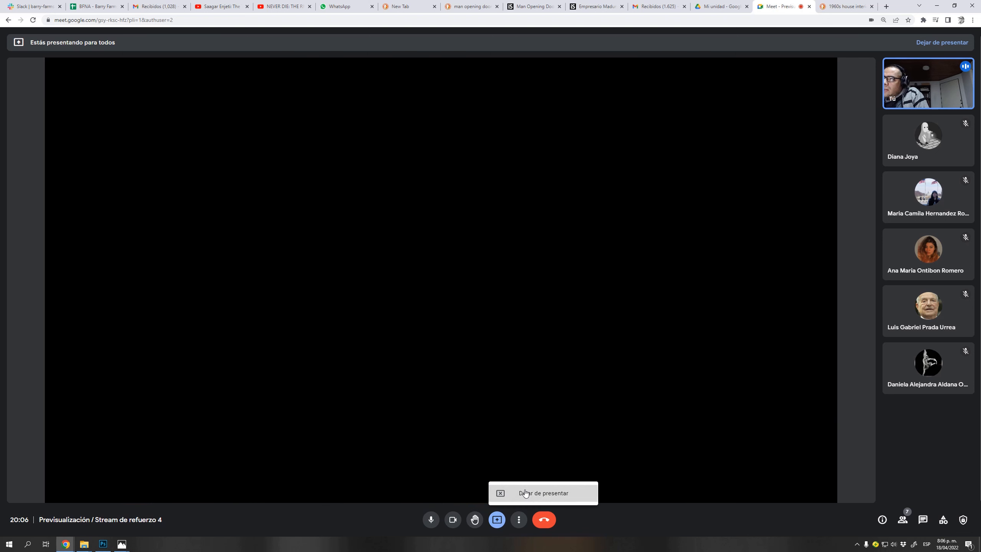
pyautogui.click(525, 494)
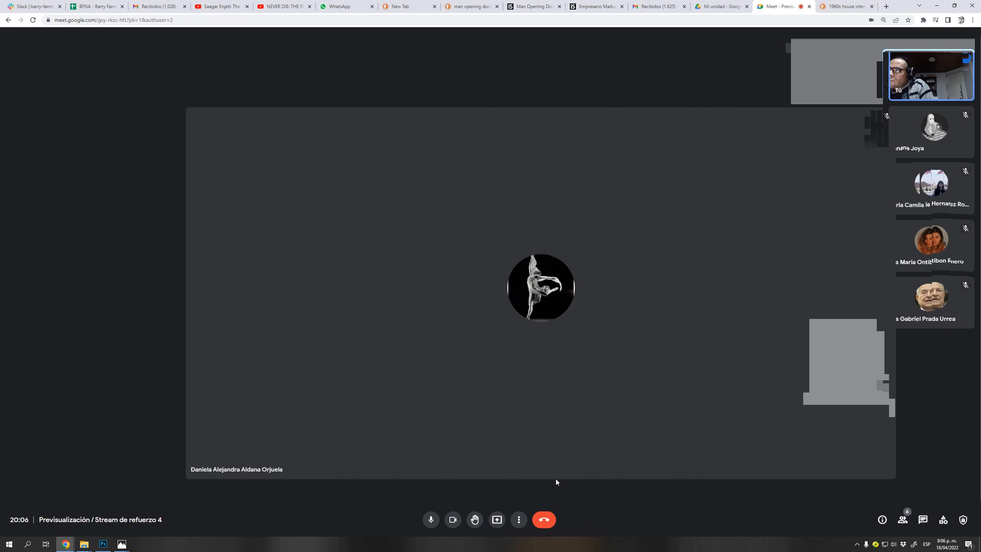
# Present the entire Pantalla 2 screen to the meeting and show the browser in full screen without the sharing notice.
pyautogui.click(497, 520)
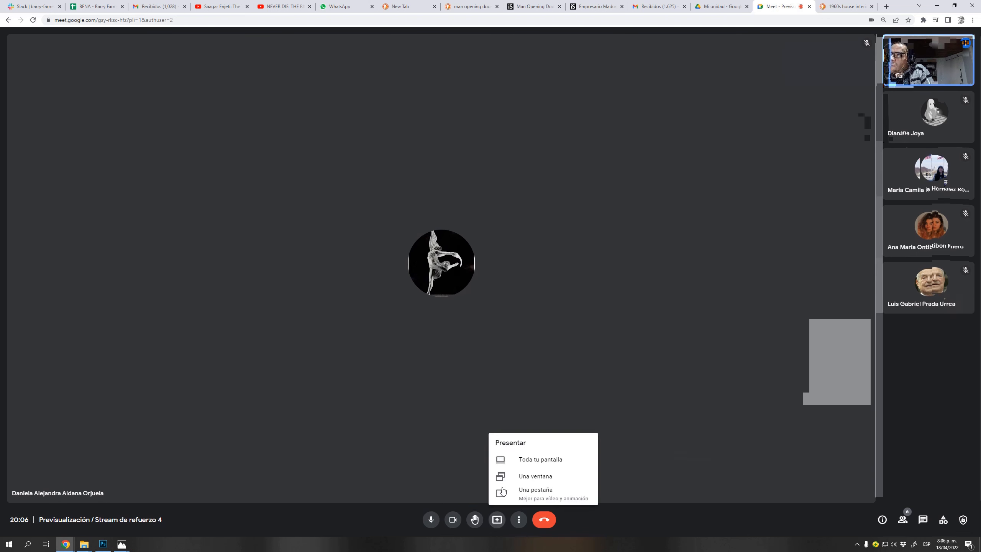
pyautogui.click(540, 461)
pyautogui.click(506, 103)
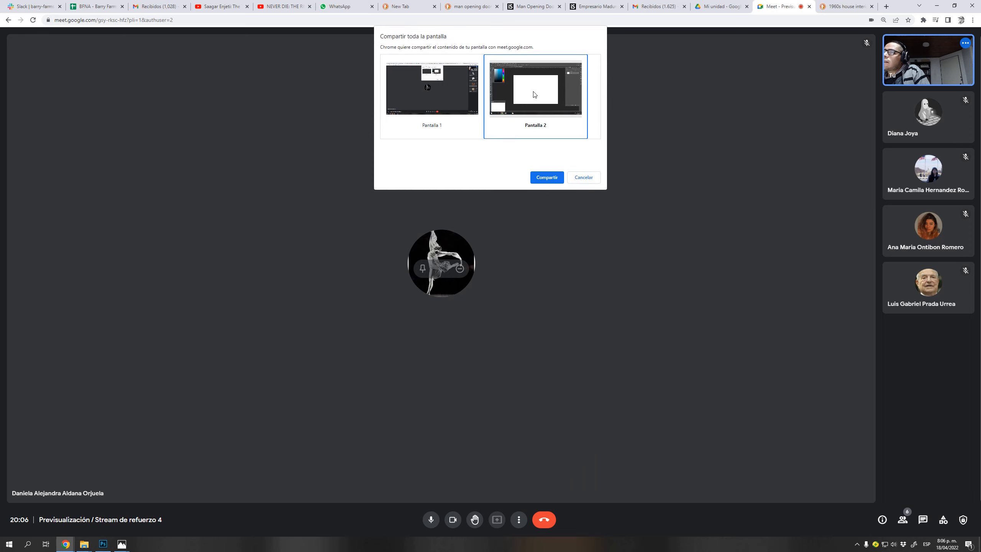
pyautogui.click(547, 178)
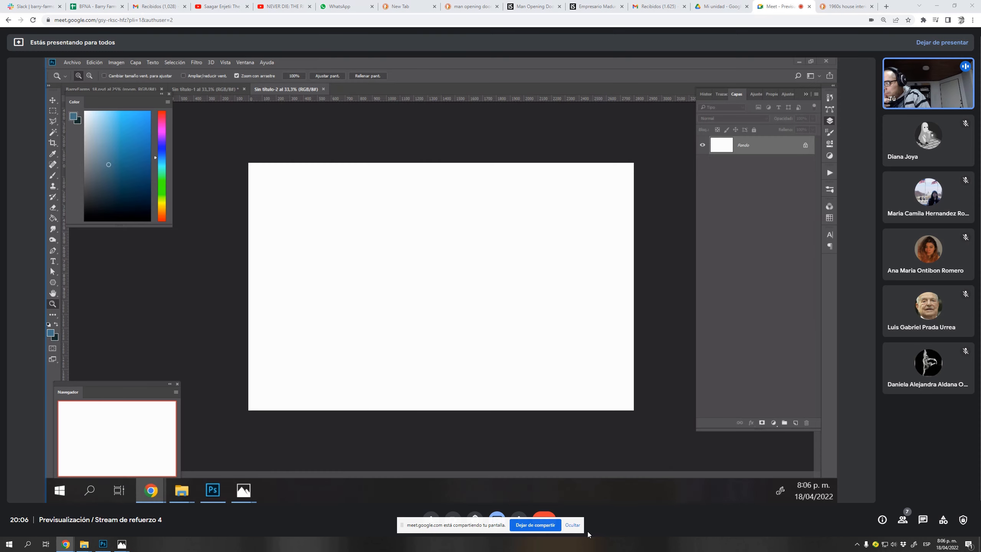
pyautogui.click(573, 525)
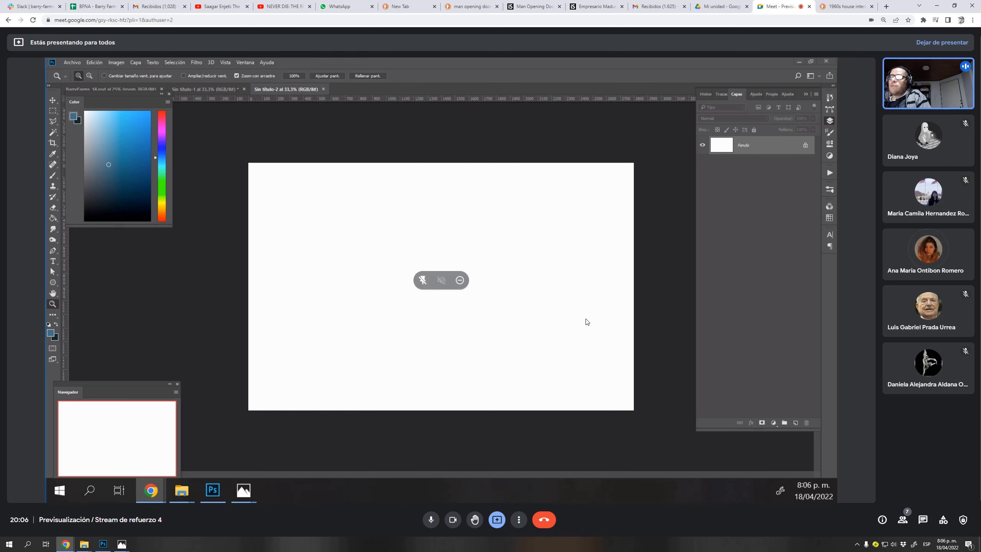
pyautogui.press('F11')
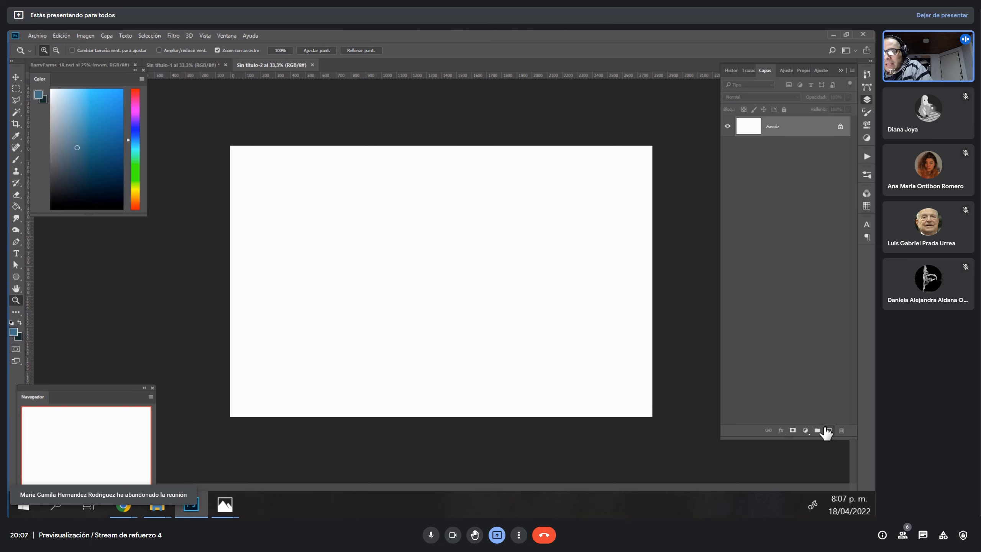
# Add a new layer above the background and choose the basic_brush preset for the Brush tool, trying it with an undone scribble.
pyautogui.click(829, 430)
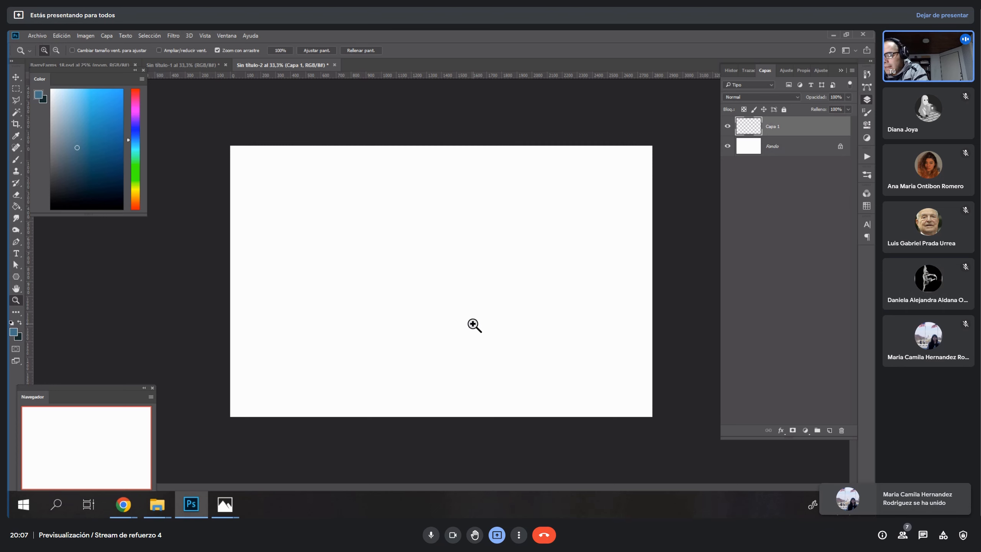
pyautogui.press('h')
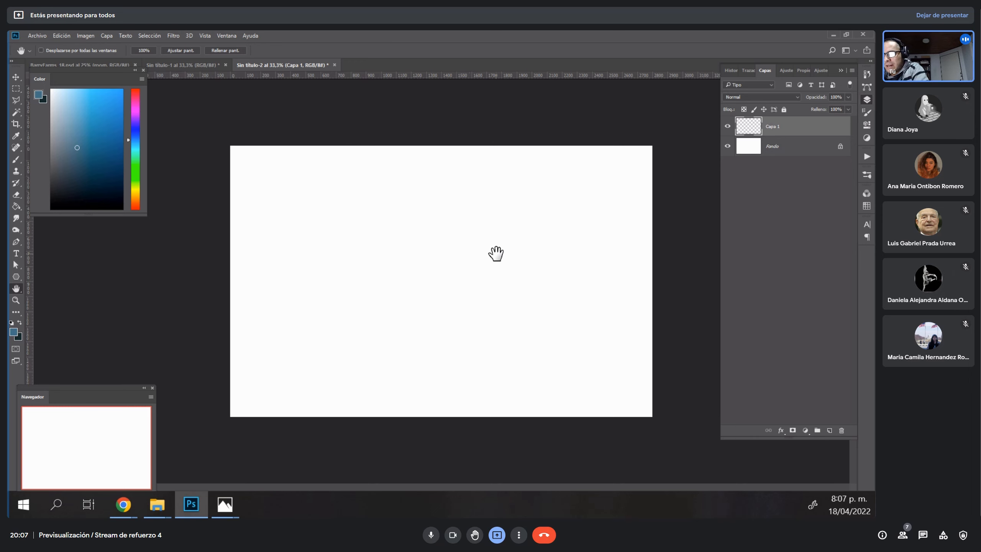
pyautogui.press('b')
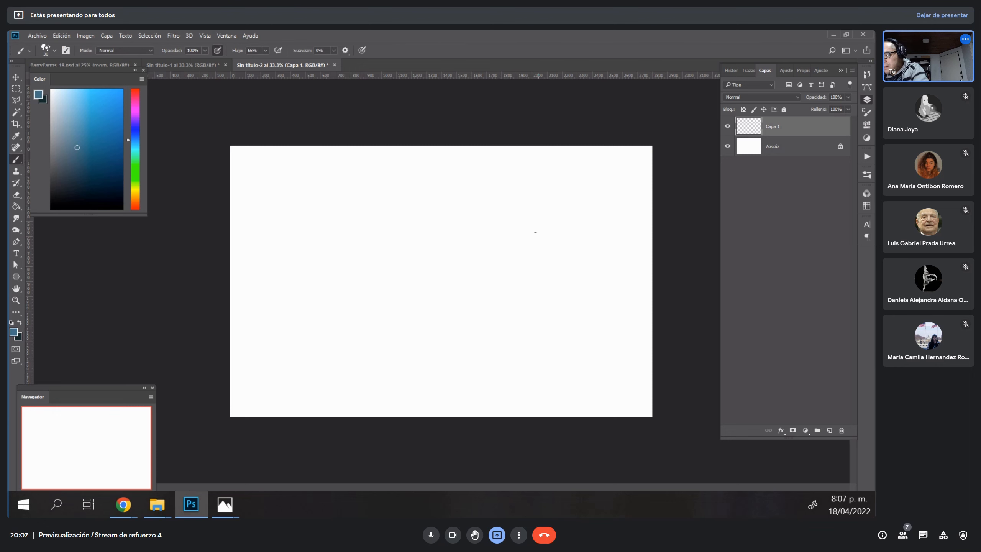
pyautogui.rightClick(439, 274)
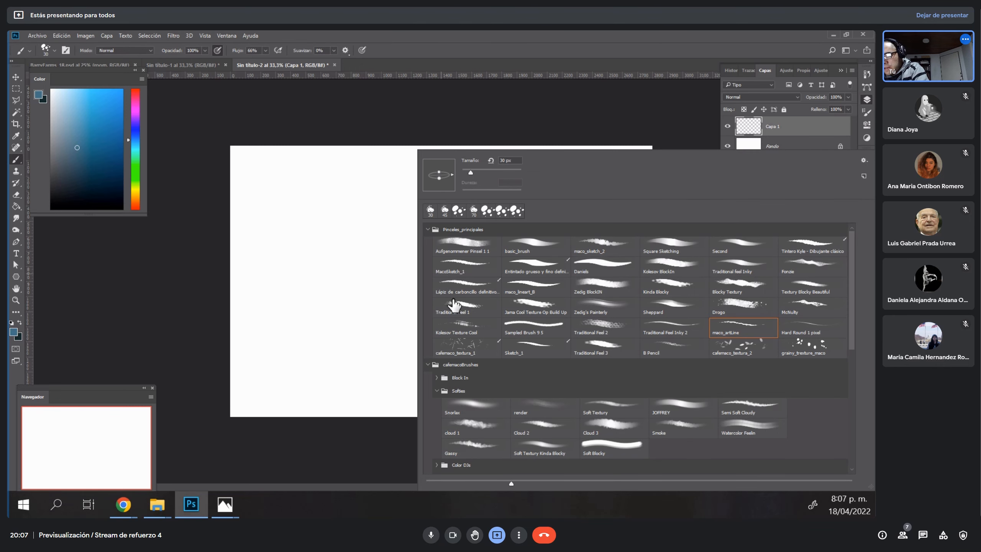
pyautogui.click(529, 247)
pyautogui.click(346, 300)
pyautogui.moveTo(355, 276)
pyautogui.mouseDown()
pyautogui.moveTo(420, 313)
pyautogui.moveTo(441, 222)
pyautogui.mouseUp()
pyautogui.hotkey('ctrl', 'z')
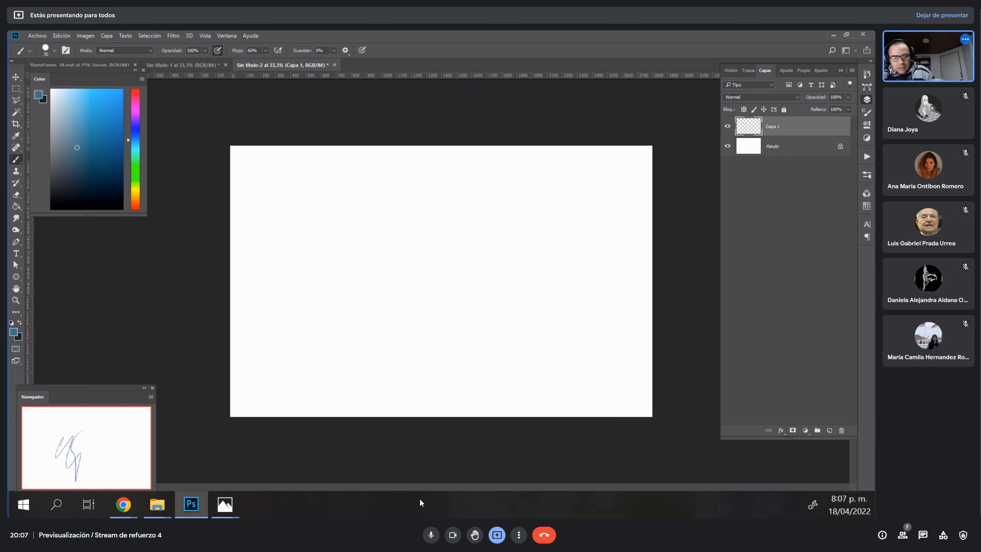
# Set the foreground colour to a very light grey and the brush's blending mode to Multiplicar.
pyautogui.click(52, 106)
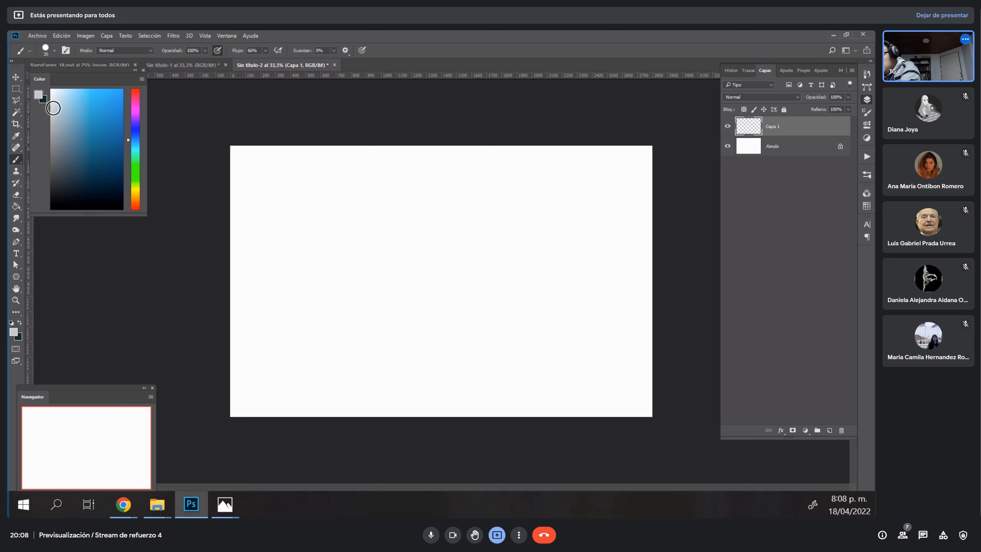
pyautogui.click(51, 99)
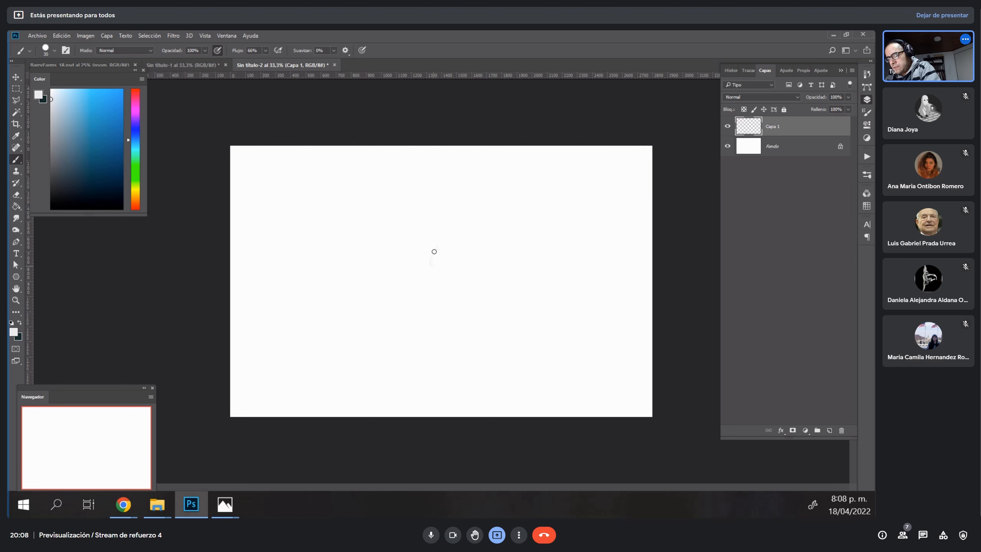
pyautogui.click(137, 53)
pyautogui.click(136, 95)
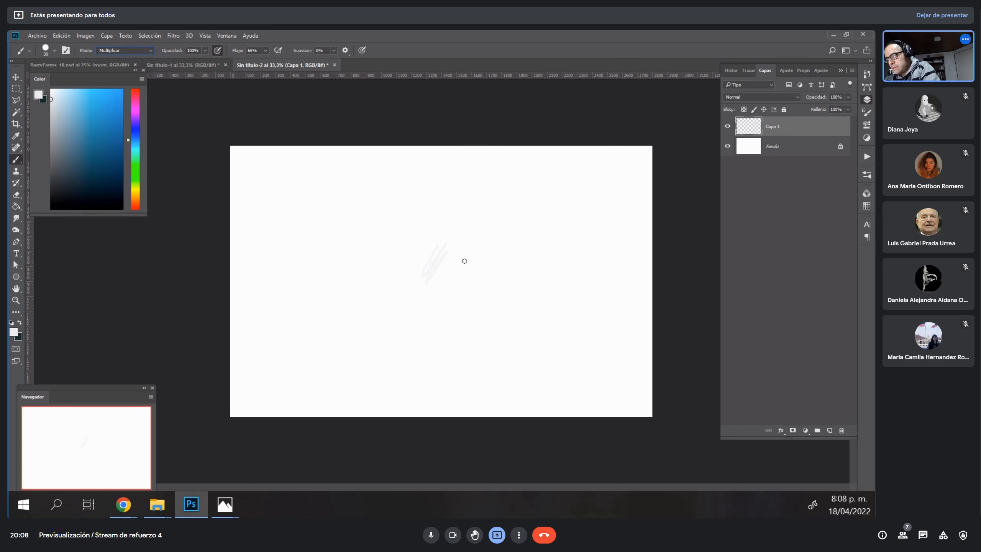
# Erase the faint test strokes on the new layer and sketch a rough standing figure with head, torso and legs using the brush.
pyautogui.moveTo(425, 290)
pyautogui.mouseDown()
pyautogui.moveTo(450, 243)
pyautogui.moveTo(429, 279)
pyautogui.mouseUp()
pyautogui.press('e')
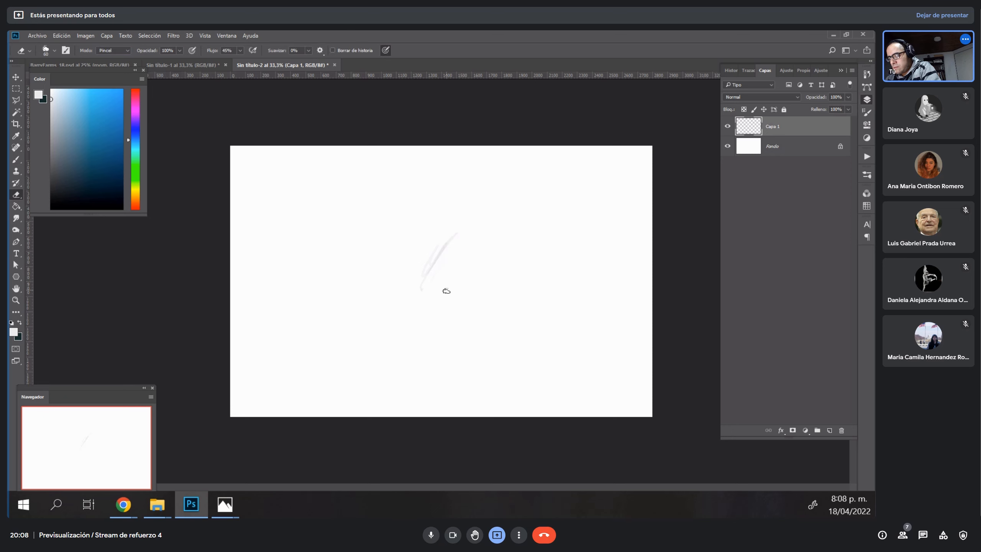
pyautogui.moveTo(445, 245)
pyautogui.mouseDown()
pyautogui.moveTo(404, 287)
pyautogui.moveTo(458, 247)
pyautogui.mouseUp()
pyautogui.press('b')
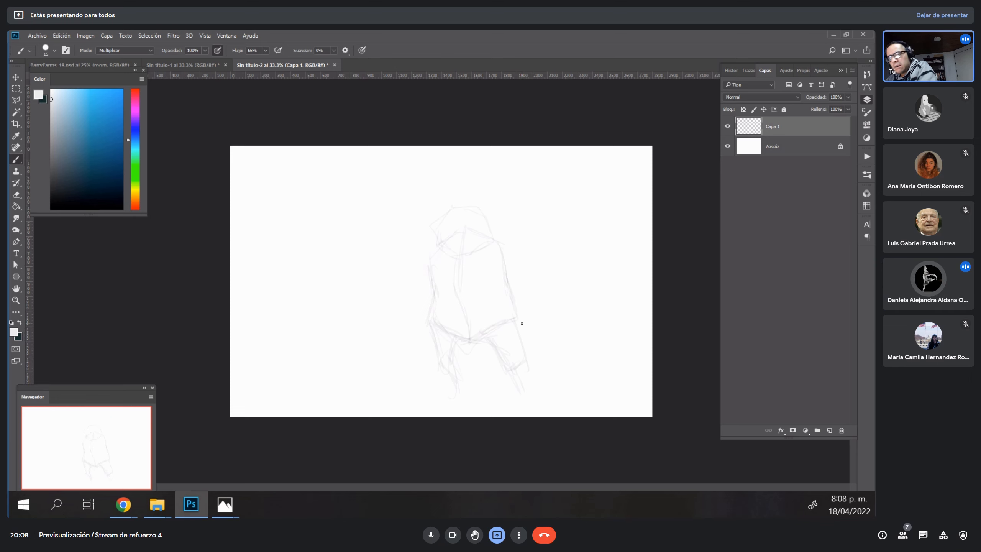
# Collapse the cafemacoBrushes folder and its Softies subfolder in the brush presets, keeping Pinceles_principales expanded.
pyautogui.rightClick(532, 228)
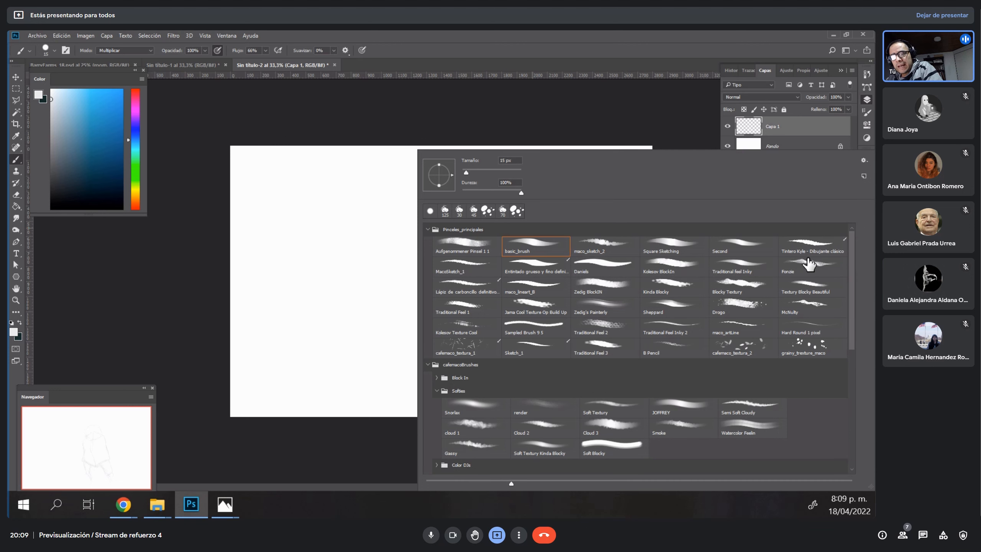
pyautogui.click(428, 231)
pyautogui.click(437, 356)
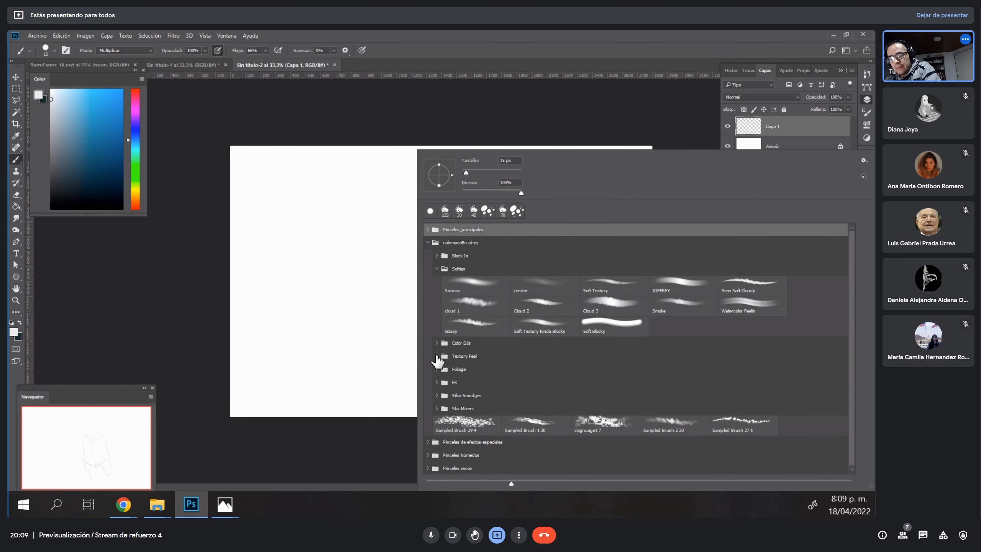
pyautogui.click(437, 269)
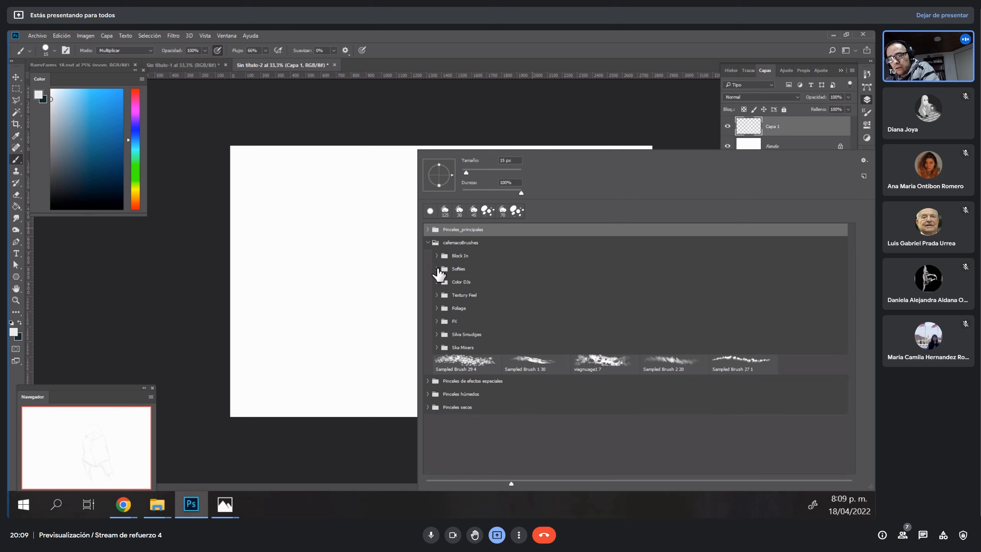
pyautogui.click(427, 243)
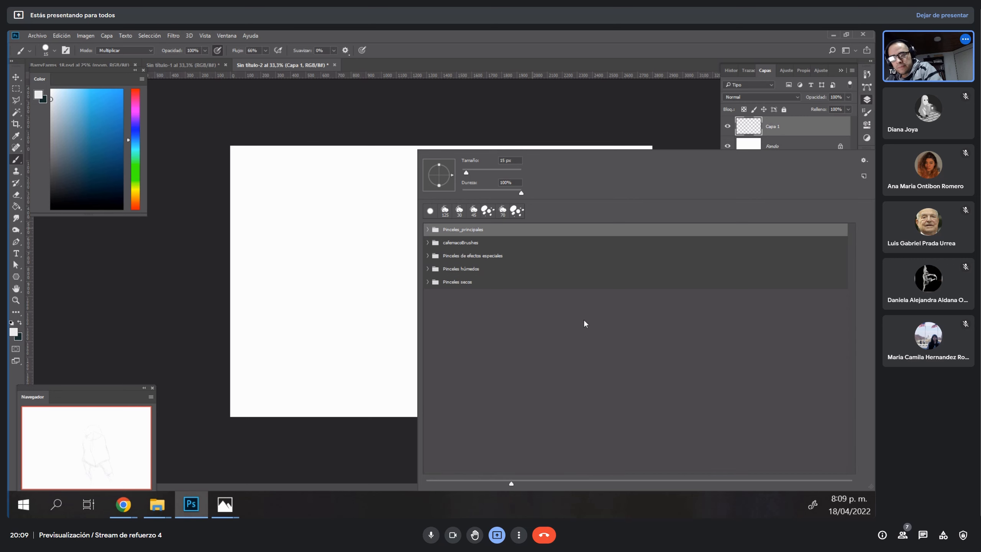
pyautogui.click(428, 230)
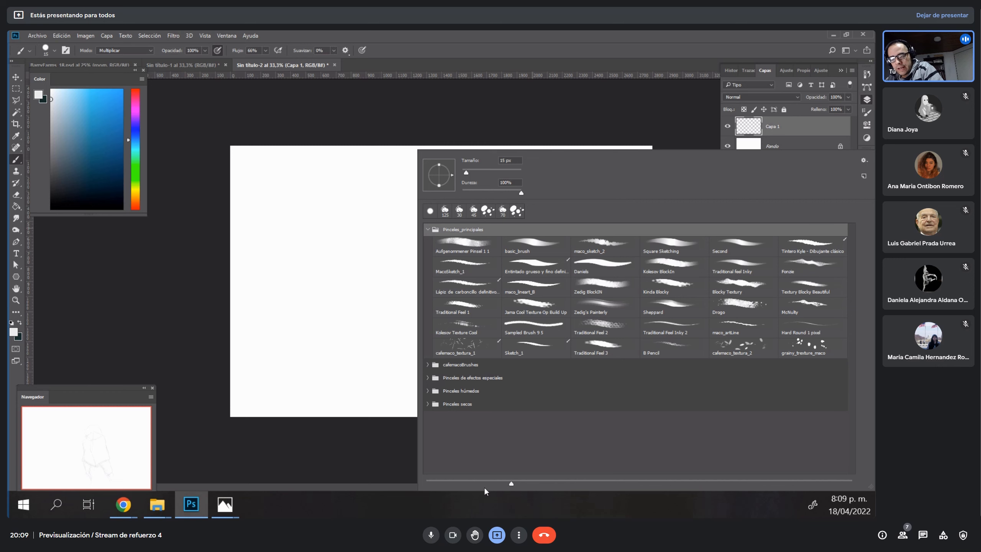
# Make the brush preset previews slightly smaller.
pyautogui.moveTo(511, 484)
pyautogui.mouseDown()
pyautogui.moveTo(429, 484)
pyautogui.moveTo(439, 487)
pyautogui.mouseUp()
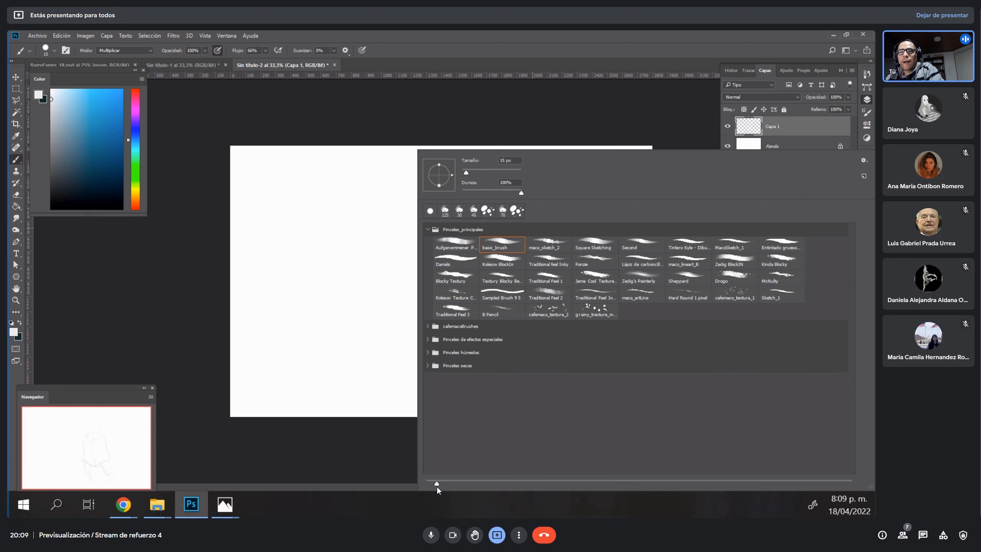
pyautogui.moveTo(440, 486); pyautogui.dragTo(464, 488)
pyautogui.moveTo(470, 489); pyautogui.dragTo(472, 488)
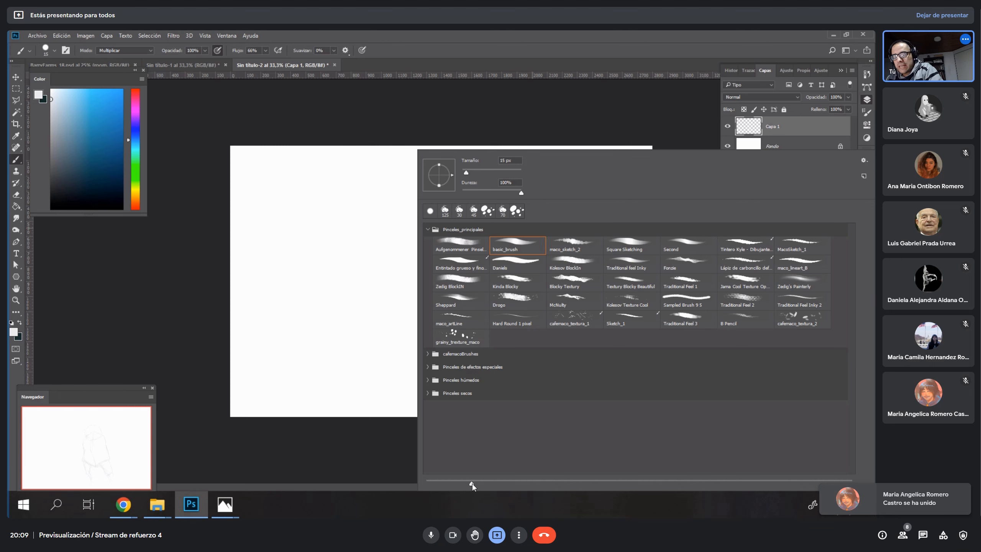
pyautogui.moveTo(472, 484); pyautogui.dragTo(497, 474)
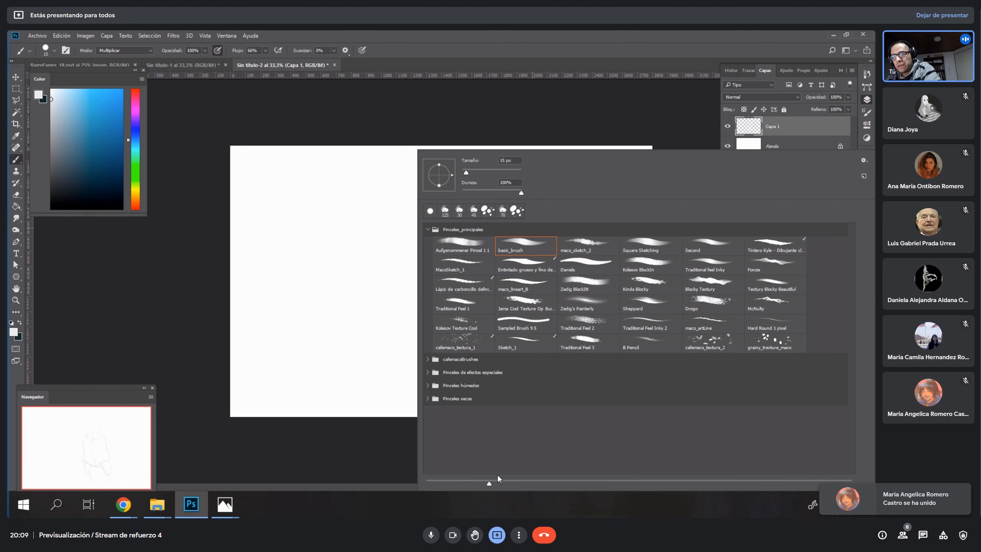
# Examine the brush preset options, including the one for importing brushes, and return to the canvas with Capa 1 selected.
pyautogui.rightClick(278, 239)
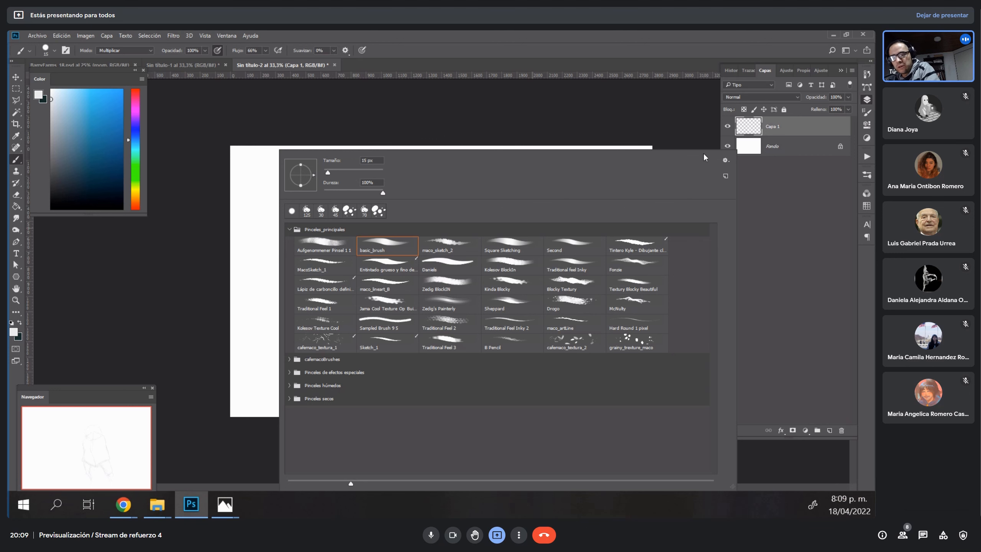
pyautogui.click(727, 161)
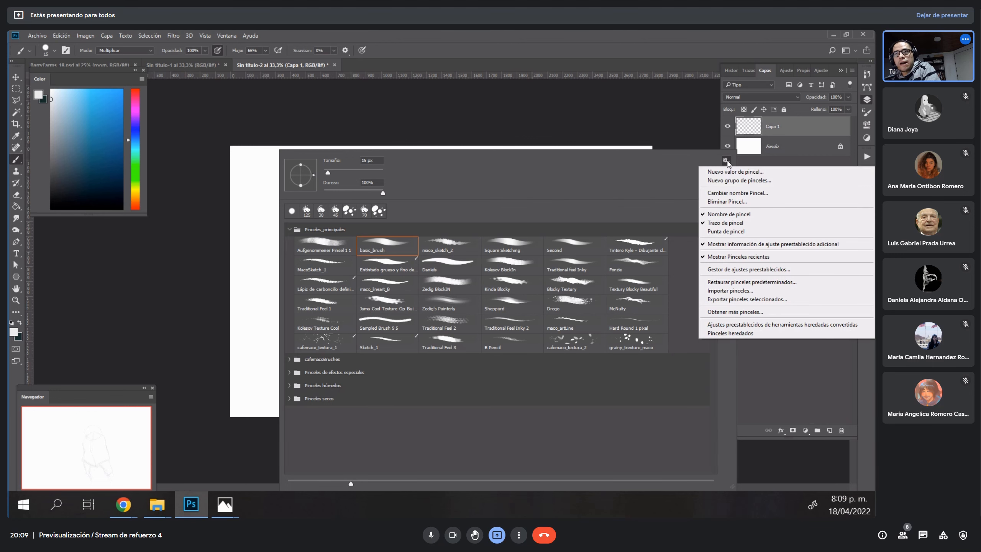
pyautogui.click(727, 161)
pyautogui.click(726, 161)
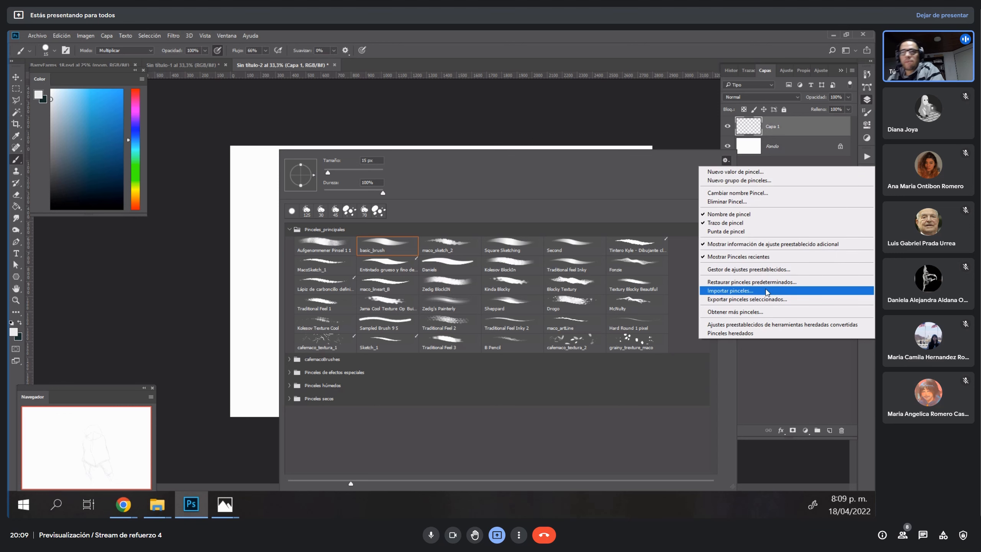
pyautogui.click(536, 138)
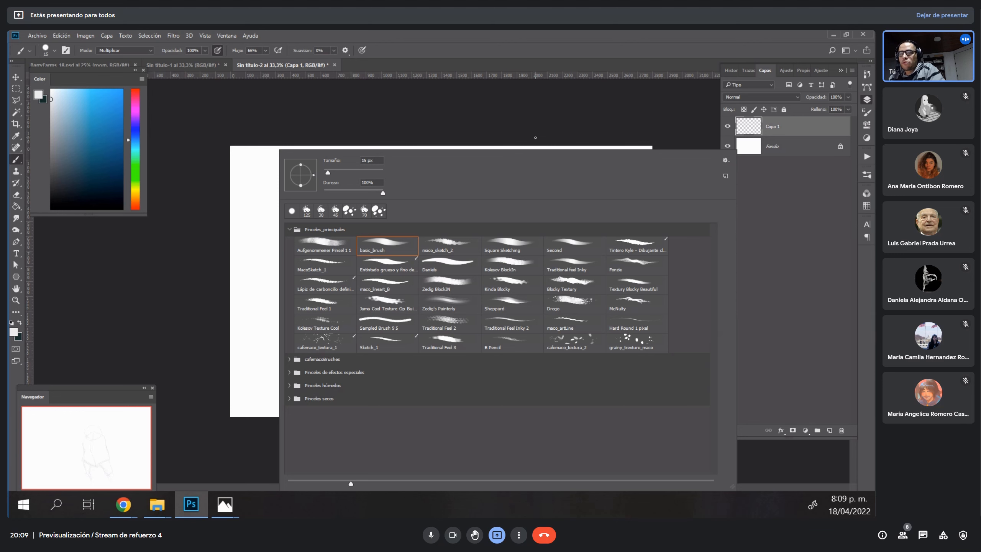
pyautogui.click(776, 132)
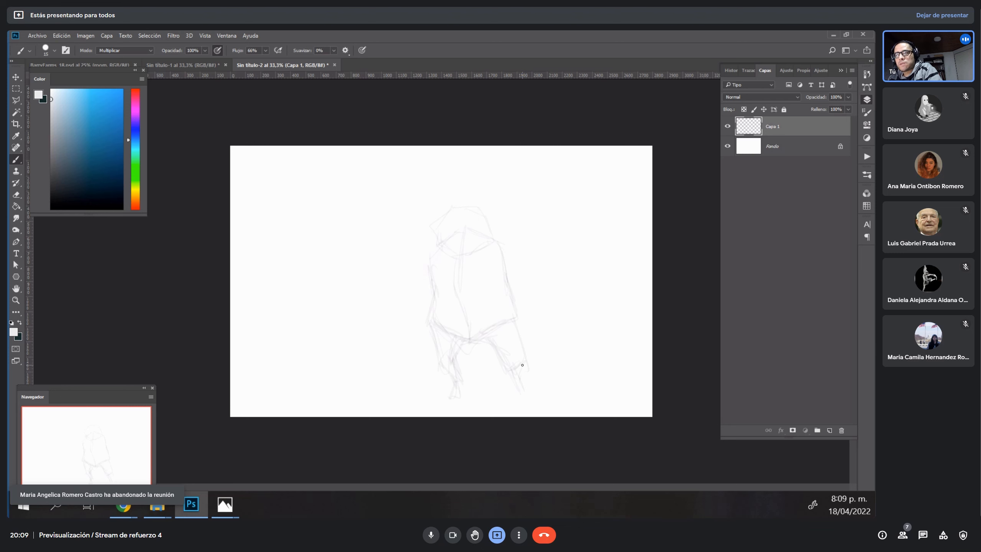
# Check the brush presets and sketch the figure's chest line, both long arms and feet with faint basic_brush strokes.
pyautogui.rightClick(572, 254)
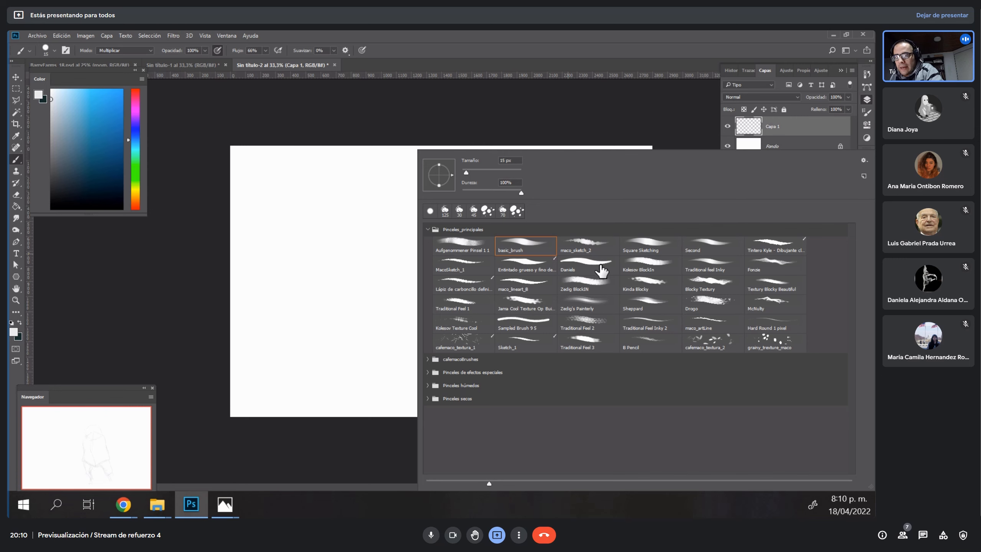
pyautogui.click(392, 300)
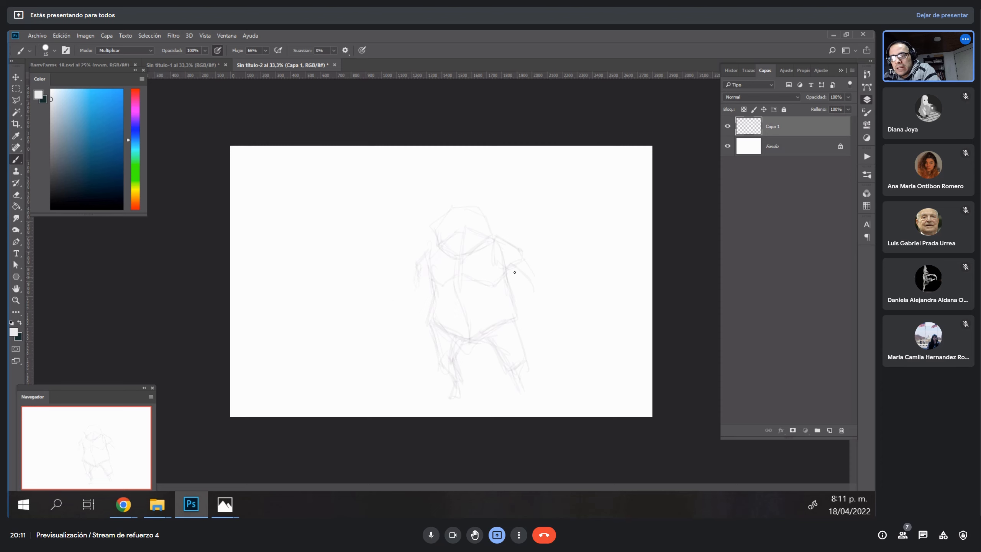
pyautogui.moveTo(532, 288); pyautogui.dragTo(532, 310)
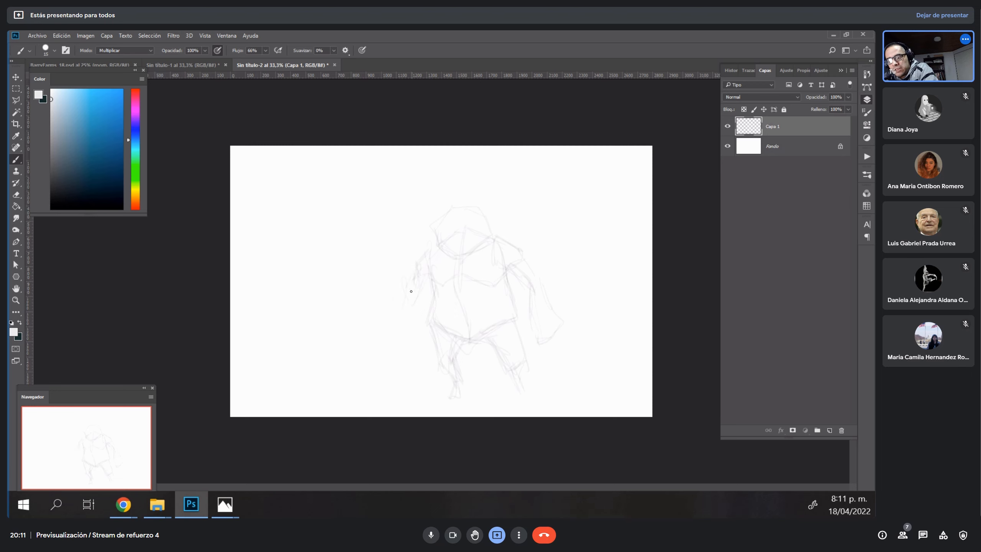
pyautogui.moveTo(417, 305); pyautogui.dragTo(422, 343)
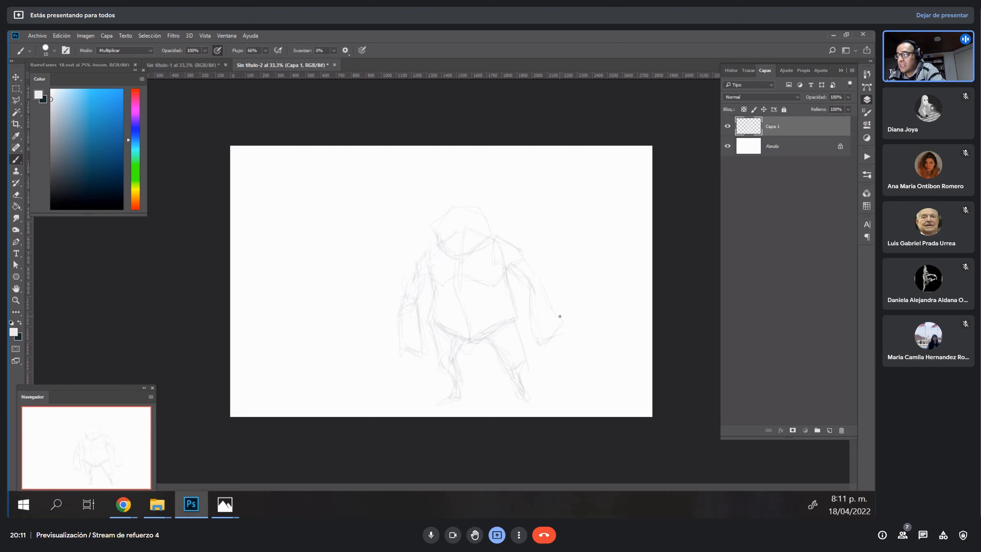
# Move the sketched figure up and left to near the canvas centre, and choose a darker grey for the brush.
pyautogui.click(16, 78)
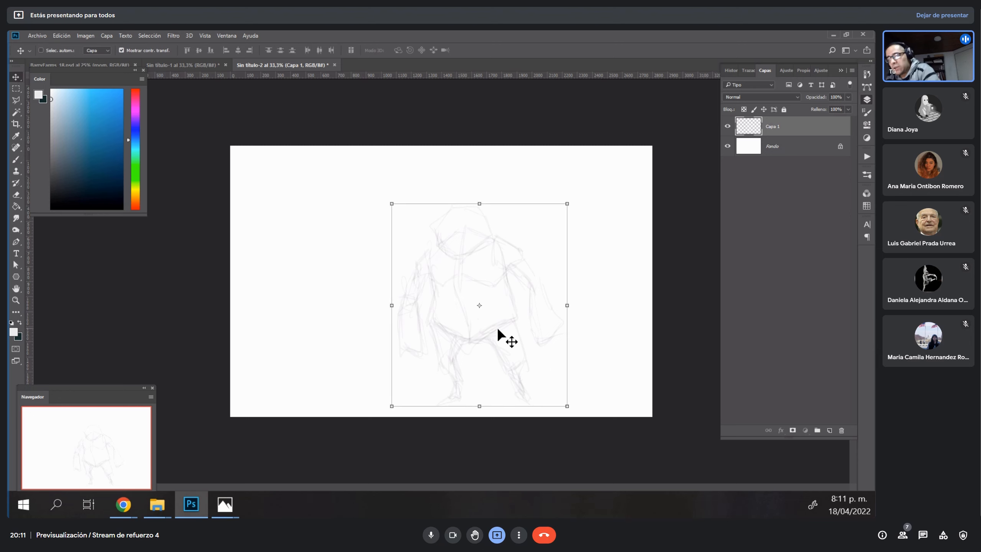
pyautogui.moveTo(500, 340); pyautogui.dragTo(480, 329)
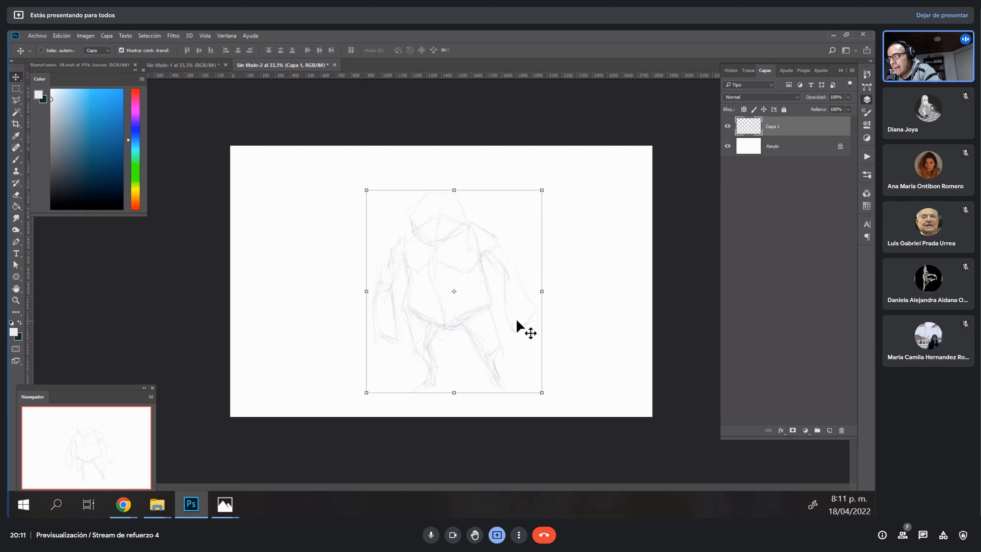
pyautogui.press('b')
pyautogui.click(51, 125)
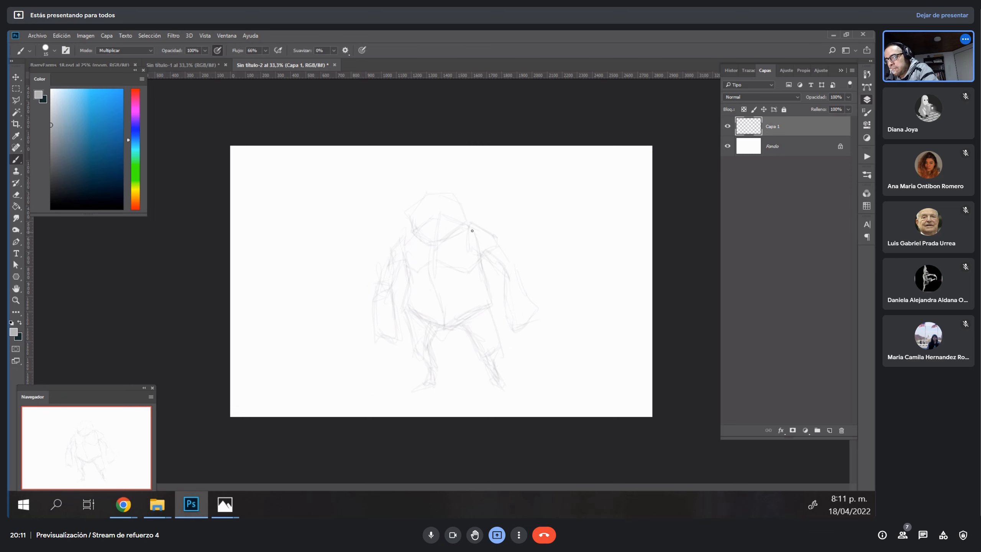
# Rename the layer Capa 1 as sketch_1.
pyautogui.doubleClick(773, 127)
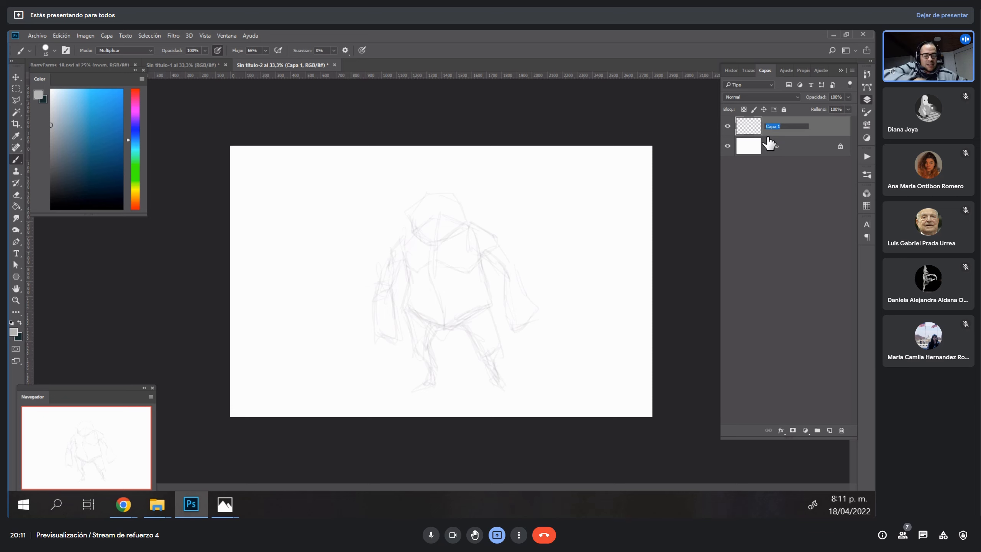
pyautogui.write('sk')
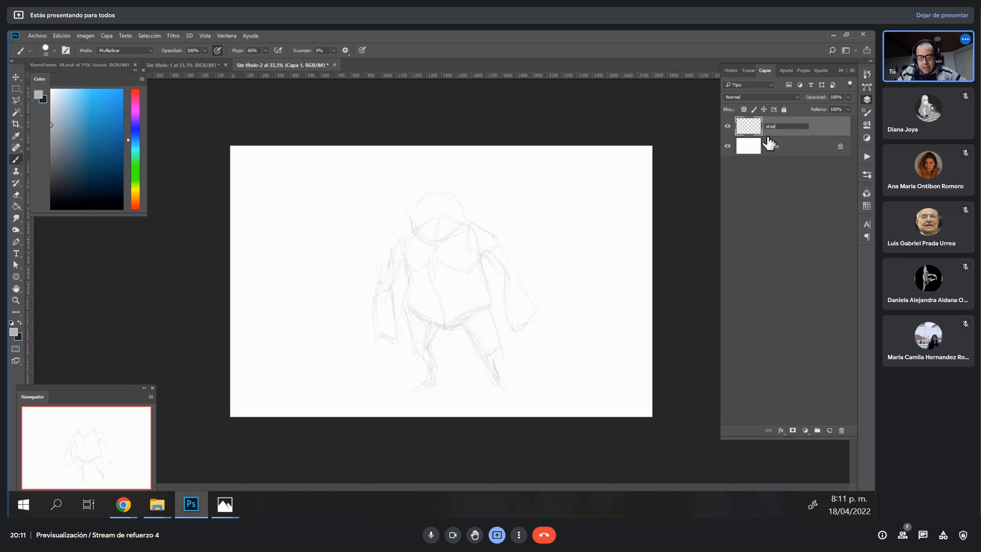
pyautogui.write('let')
pyautogui.press('BackSpace')
pyautogui.press('BackSpace')
pyautogui.press('BackSpace')
pyautogui.press('BackSpace')
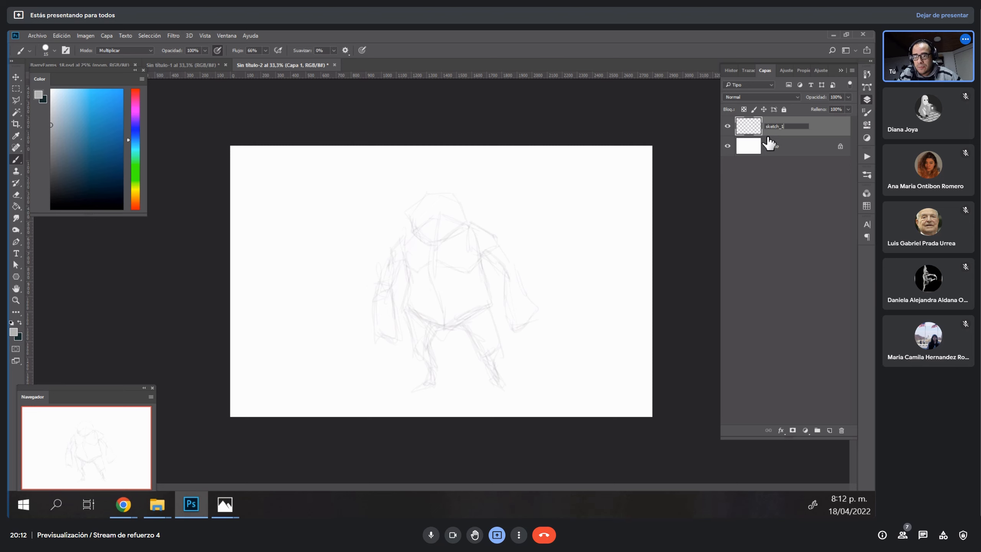
pyautogui.press('Return')
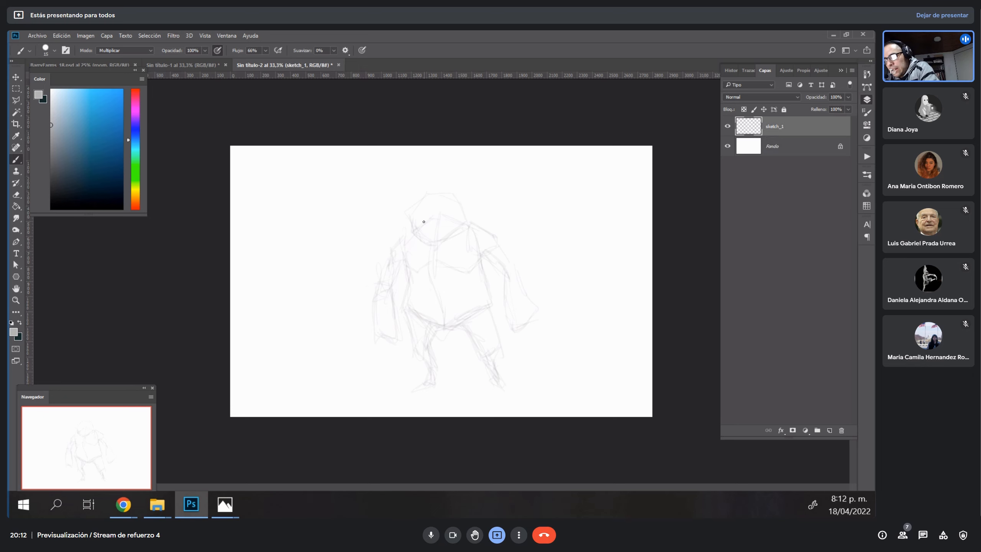
# Draw darker strokes over the rough figure for the jaw line, the knobby shoulders and the underside of the chest.
pyautogui.moveTo(415, 232)
pyautogui.mouseDown()
pyautogui.moveTo(433, 251)
pyautogui.moveTo(449, 242)
pyautogui.moveTo(434, 253)
pyautogui.moveTo(458, 223)
pyautogui.moveTo(427, 259)
pyautogui.moveTo(414, 233)
pyautogui.moveTo(429, 265)
pyautogui.moveTo(419, 259)
pyautogui.moveTo(447, 258)
pyautogui.mouseUp()
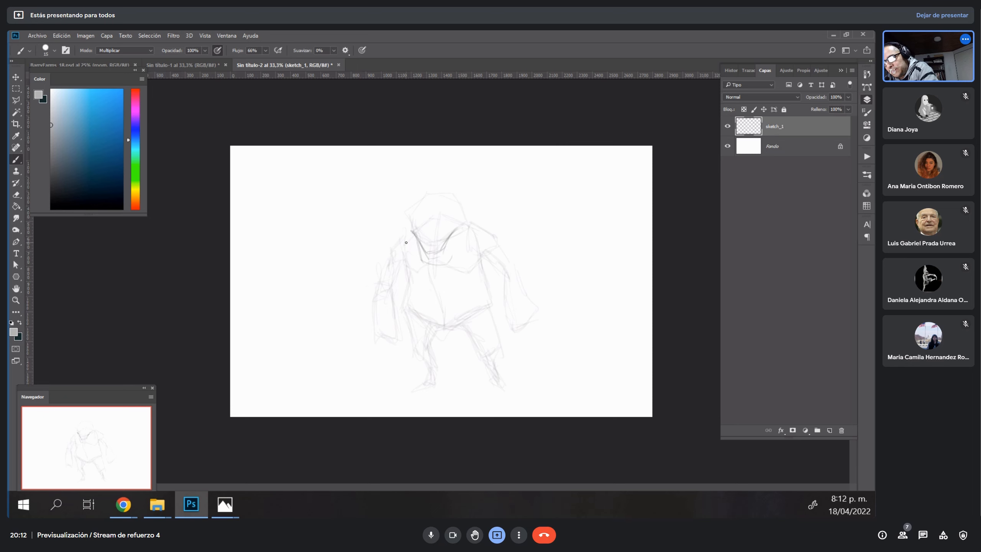
pyautogui.moveTo(448, 240)
pyautogui.mouseDown()
pyautogui.moveTo(477, 219)
pyautogui.moveTo(489, 226)
pyautogui.mouseUp()
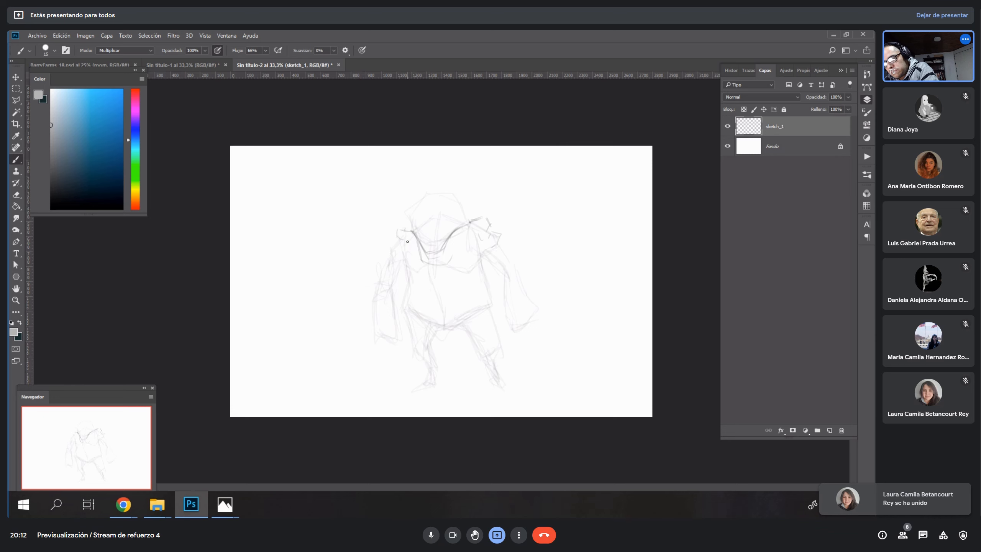
pyautogui.moveTo(398, 246); pyautogui.dragTo(400, 249)
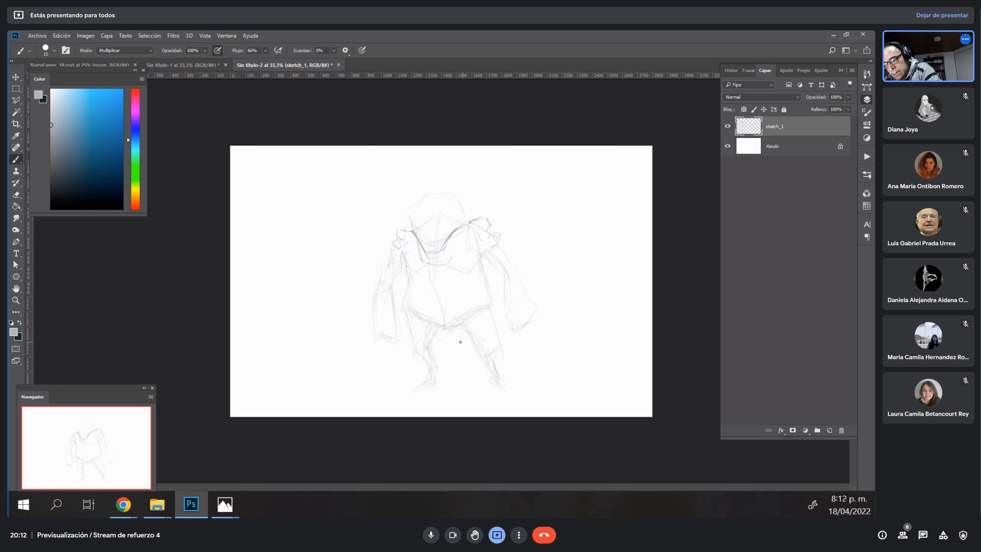
pyautogui.moveTo(404, 263)
pyautogui.mouseDown()
pyautogui.moveTo(409, 275)
pyautogui.moveTo(430, 268)
pyautogui.mouseUp()
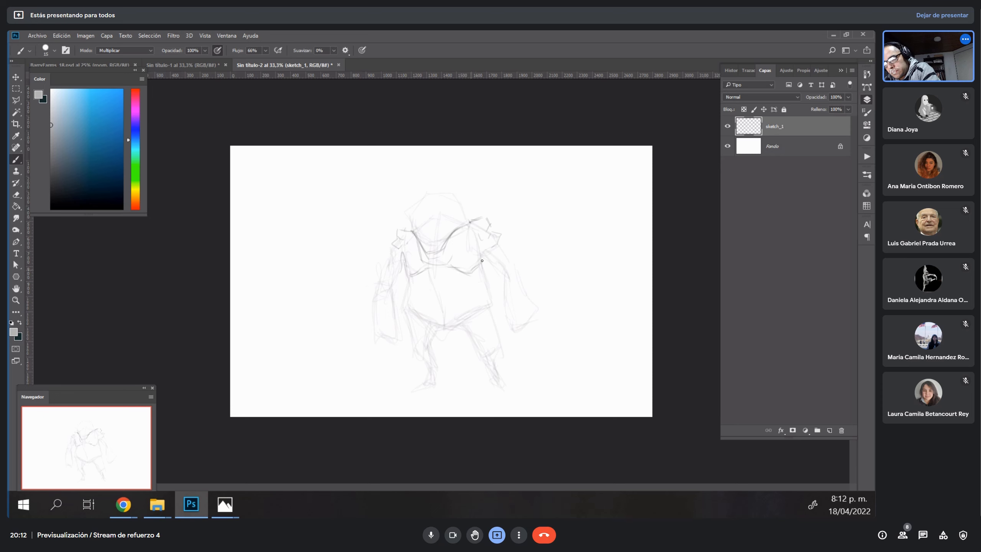
# Define the contours of both upper arms down to the elbows with darker brush strokes.
pyautogui.moveTo(392, 281); pyautogui.dragTo(391, 261)
pyautogui.moveTo(485, 246); pyautogui.dragTo(506, 275)
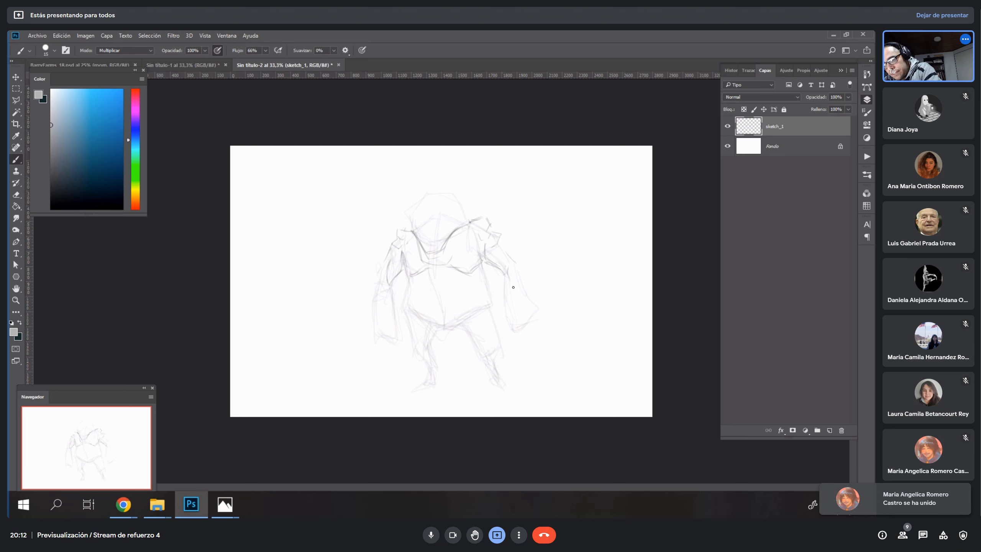
pyautogui.moveTo(500, 245); pyautogui.dragTo(518, 268)
pyautogui.moveTo(389, 254); pyautogui.dragTo(378, 280)
pyautogui.moveTo(517, 264); pyautogui.dragTo(520, 276)
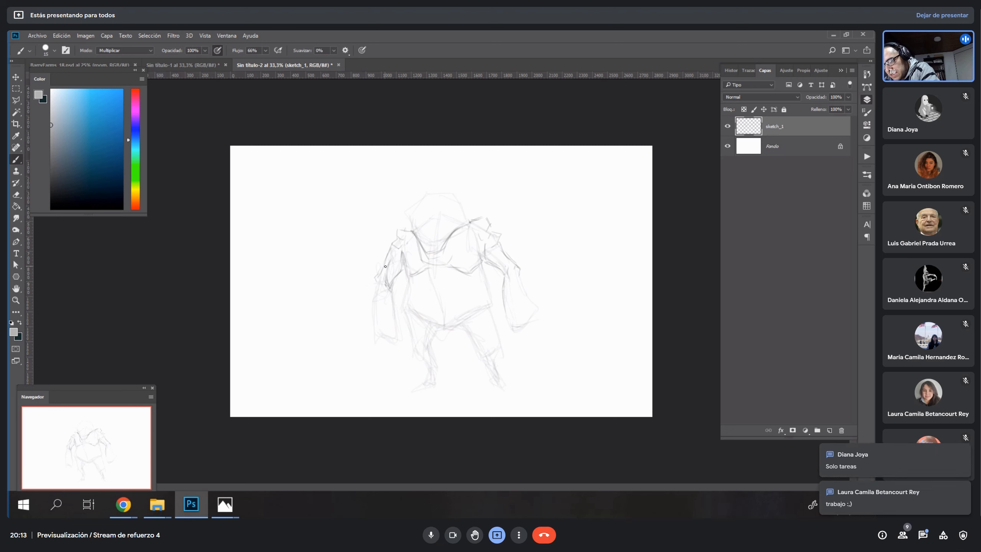
pyautogui.moveTo(488, 255)
pyautogui.mouseDown()
pyautogui.moveTo(497, 247)
pyautogui.moveTo(504, 266)
pyautogui.mouseUp()
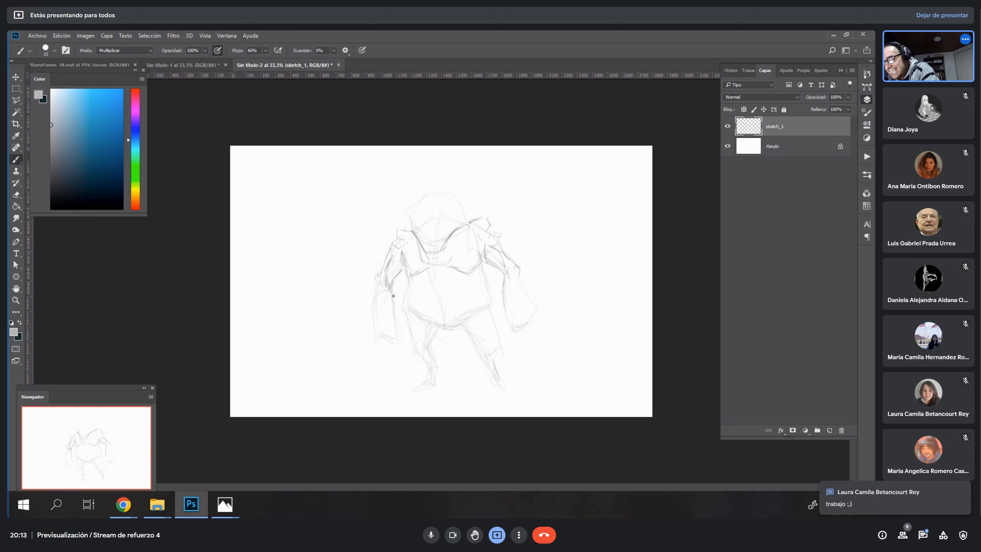
# Draw the outlines of both forearms, the clawed hand on the right arm and the first claw of the left hand.
pyautogui.moveTo(392, 292); pyautogui.dragTo(394, 299)
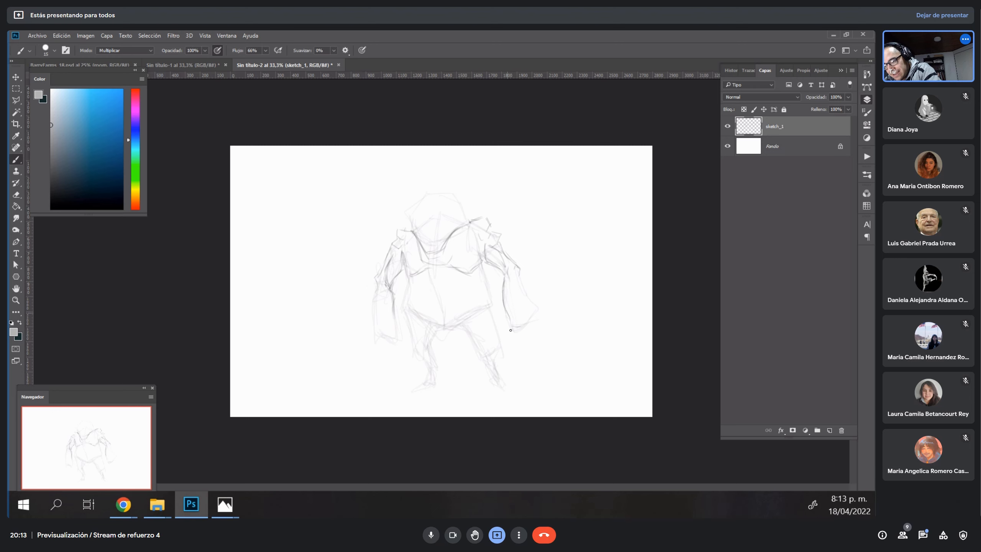
pyautogui.moveTo(519, 278)
pyautogui.mouseDown()
pyautogui.moveTo(534, 308)
pyautogui.moveTo(513, 324)
pyautogui.moveTo(519, 339)
pyautogui.moveTo(511, 324)
pyautogui.moveTo(530, 332)
pyautogui.mouseUp()
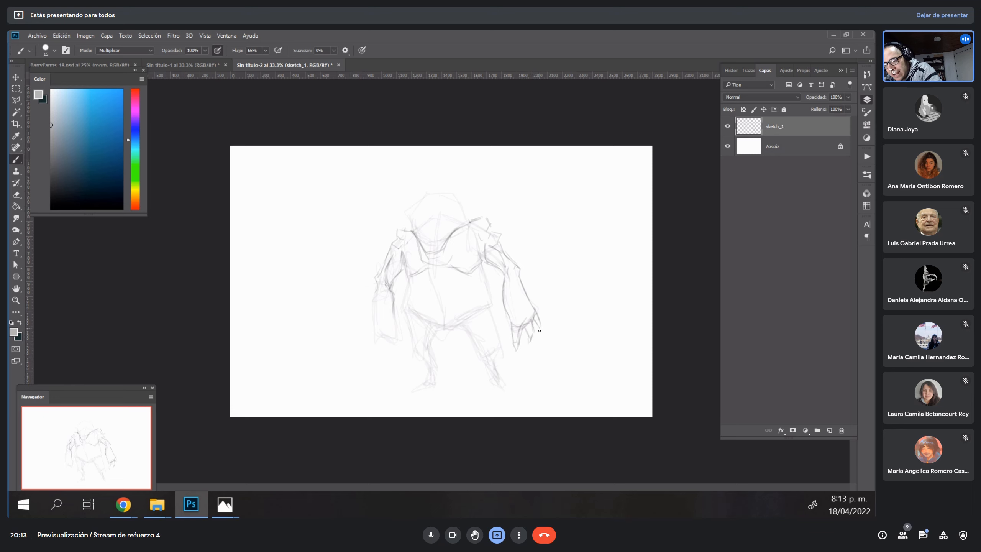
pyautogui.moveTo(397, 330); pyautogui.dragTo(403, 361)
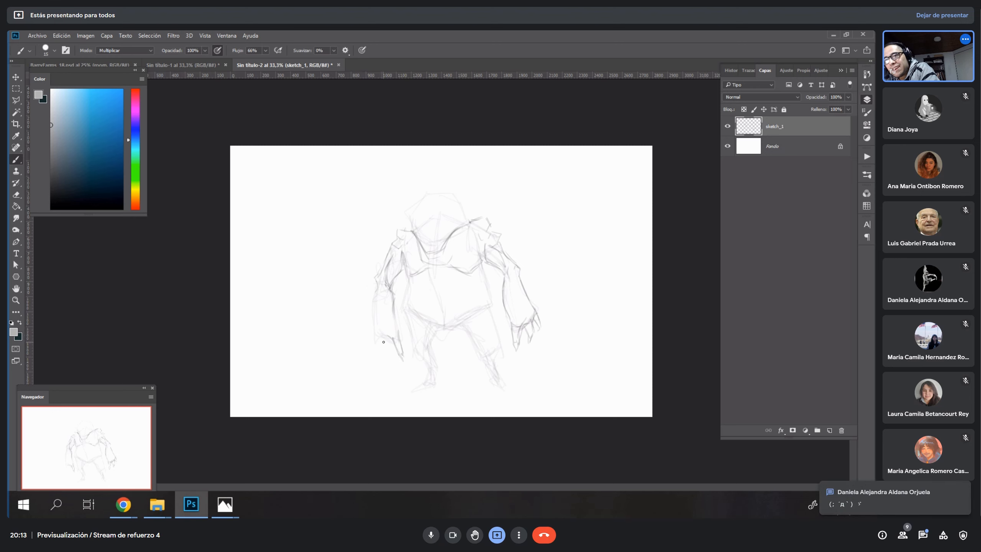
# Read the chat messages of the video call and close the chat.
pyautogui.click(923, 543)
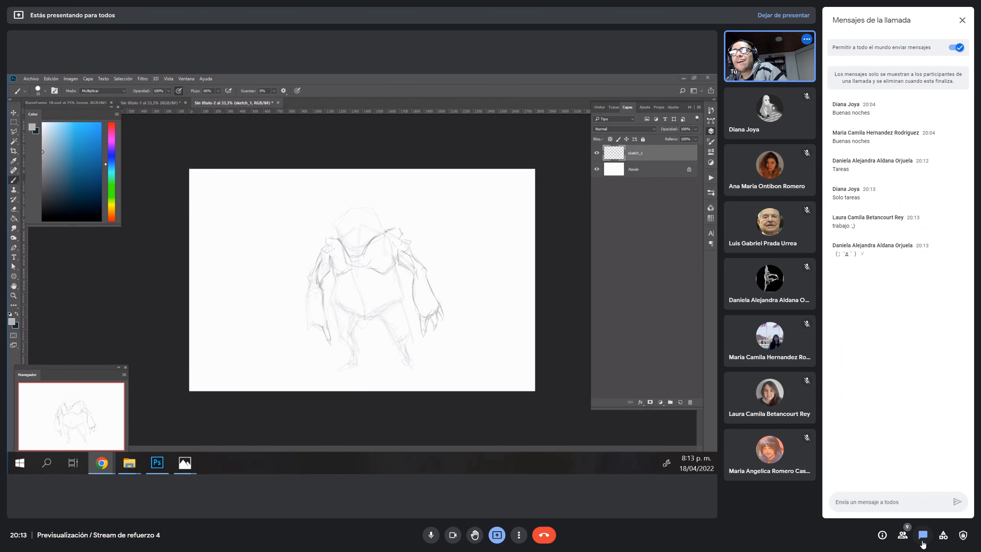
pyautogui.click(923, 543)
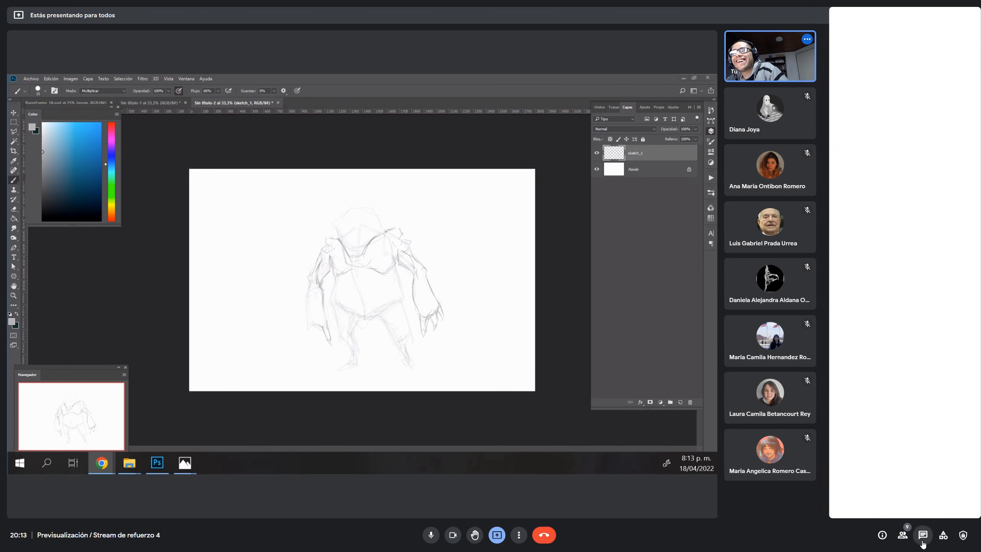
# Return to the canvas and finish the left arm's clawed fingers and the outer edge of its forearm.
pyautogui.click(388, 339)
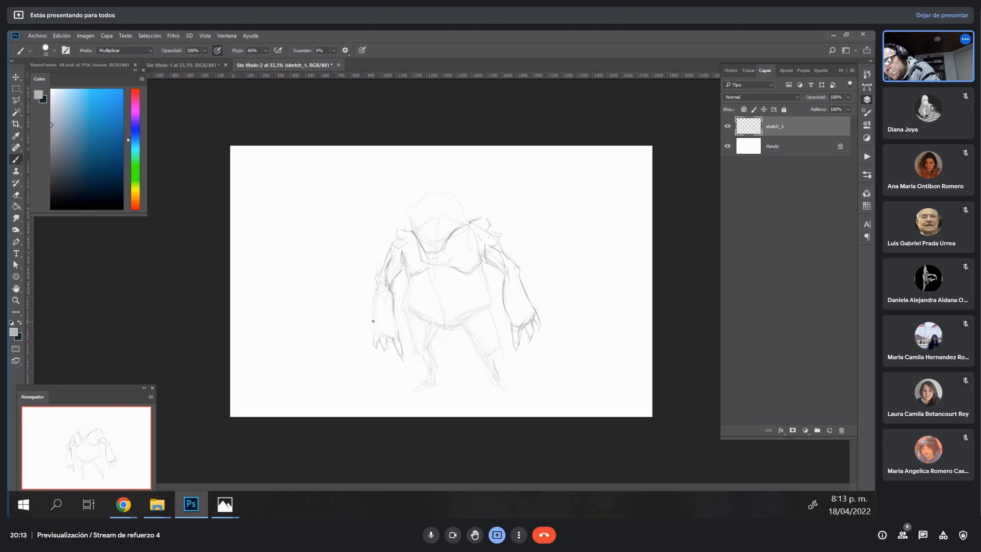
pyautogui.moveTo(373, 321)
pyautogui.mouseDown()
pyautogui.moveTo(374, 342)
pyautogui.moveTo(389, 351)
pyautogui.moveTo(395, 340)
pyautogui.mouseUp()
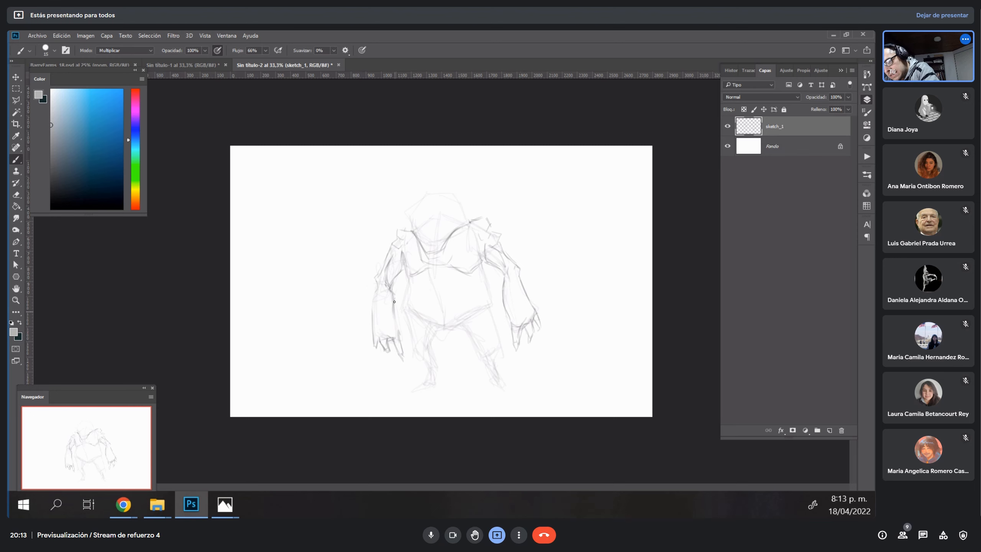
pyautogui.moveTo(374, 334); pyautogui.dragTo(374, 294)
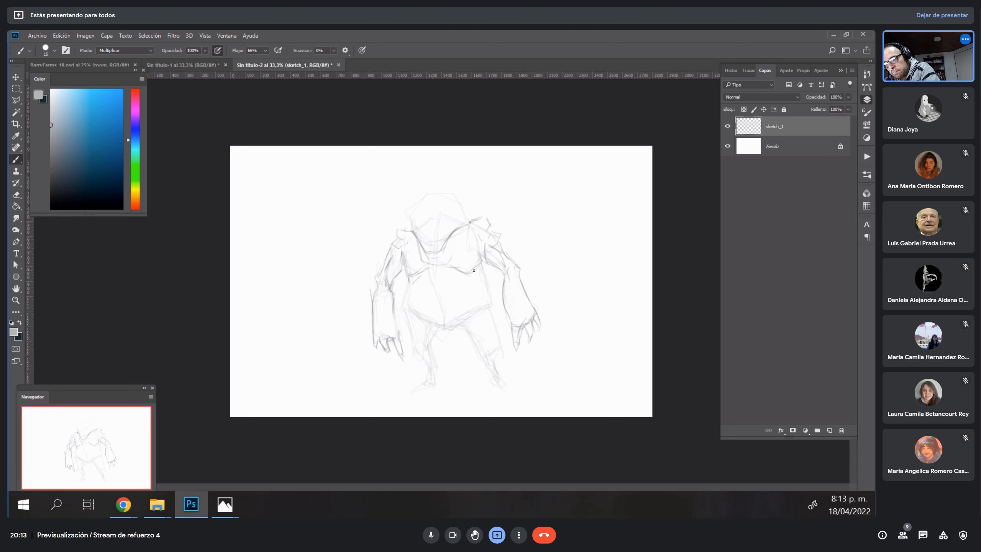
# Draw the thighs, lower legs and pointed feet of the figure over the rough leg lines.
pyautogui.moveTo(436, 329)
pyautogui.mouseDown()
pyautogui.moveTo(435, 338)
pyautogui.moveTo(454, 334)
pyautogui.mouseUp()
pyautogui.moveTo(439, 327)
pyautogui.mouseDown()
pyautogui.moveTo(425, 356)
pyautogui.moveTo(427, 323)
pyautogui.moveTo(407, 312)
pyautogui.moveTo(420, 356)
pyautogui.mouseUp()
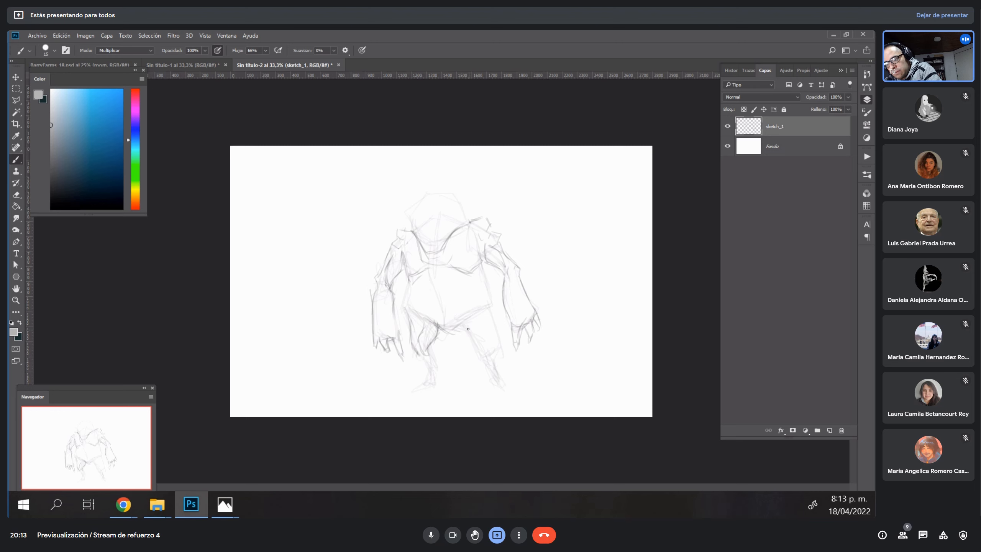
pyautogui.moveTo(468, 329); pyautogui.dragTo(478, 348)
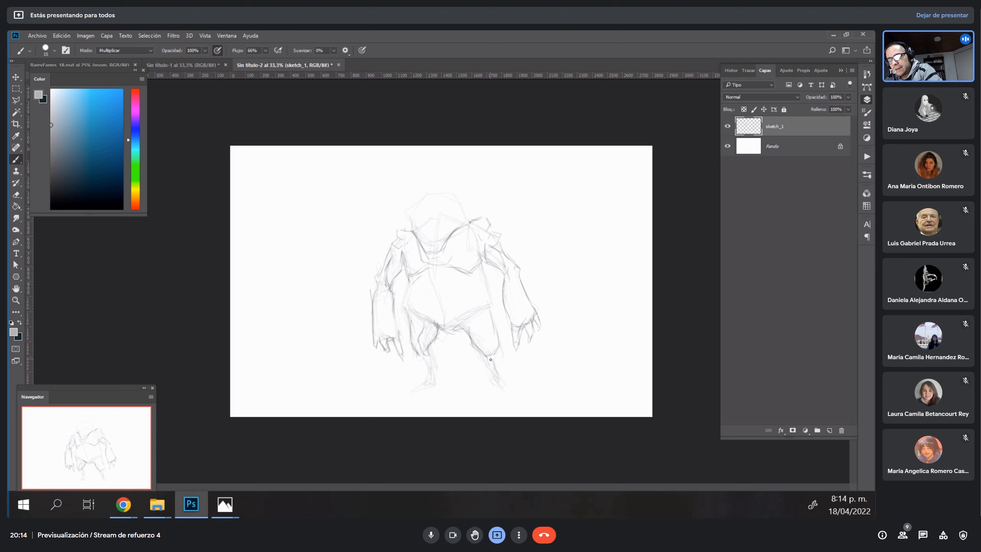
pyautogui.moveTo(430, 350); pyautogui.dragTo(440, 384)
pyautogui.moveTo(497, 355)
pyautogui.mouseDown()
pyautogui.moveTo(488, 379)
pyautogui.moveTo(409, 392)
pyautogui.moveTo(427, 390)
pyautogui.mouseUp()
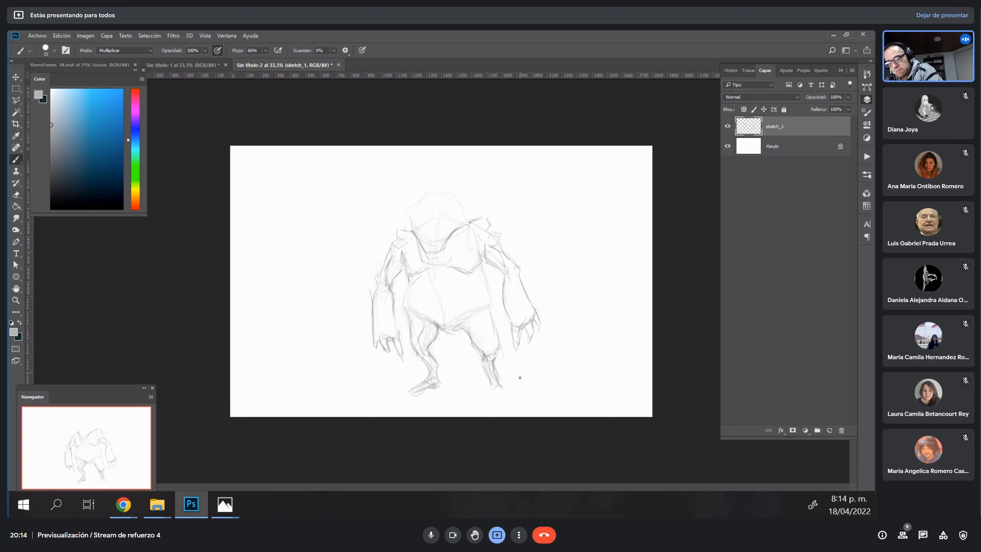
pyautogui.moveTo(495, 391); pyautogui.dragTo(515, 393)
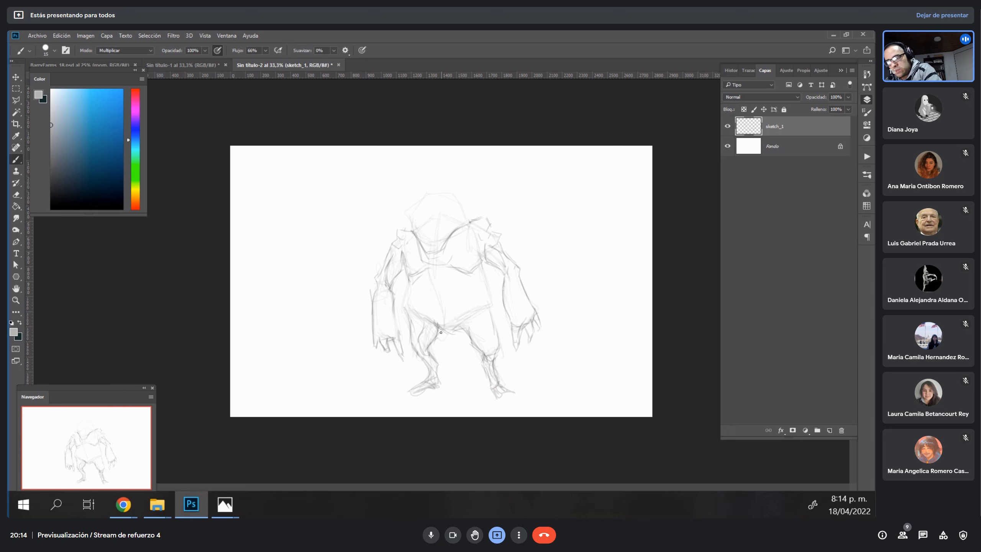
# Reinforce the lower edge of the belly and outline both sides of the torso.
pyautogui.moveTo(445, 331); pyautogui.dragTo(482, 310)
pyautogui.moveTo(458, 329); pyautogui.dragTo(492, 309)
pyautogui.moveTo(405, 310); pyautogui.dragTo(427, 321)
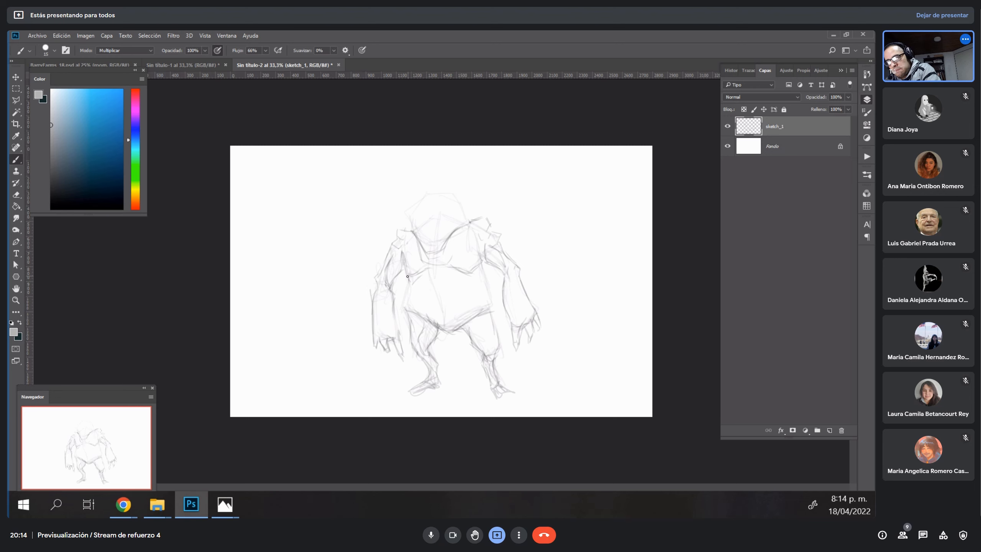
pyautogui.moveTo(409, 275); pyautogui.dragTo(406, 296)
pyautogui.moveTo(483, 274); pyautogui.dragTo(493, 311)
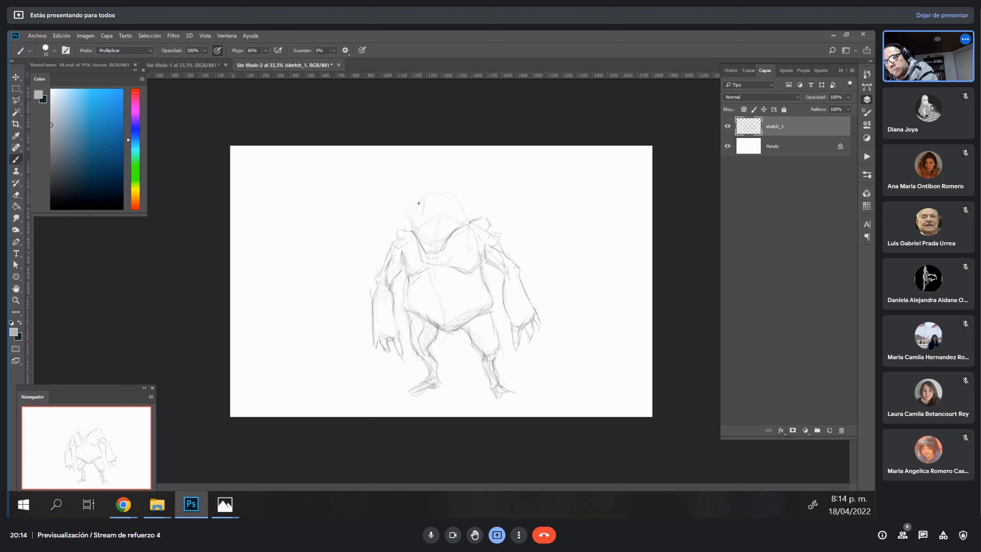
# Draw the creature's head with round bulges on both sides, the top of the skull and a curved brow across the face.
pyautogui.moveTo(460, 206); pyautogui.dragTo(443, 229)
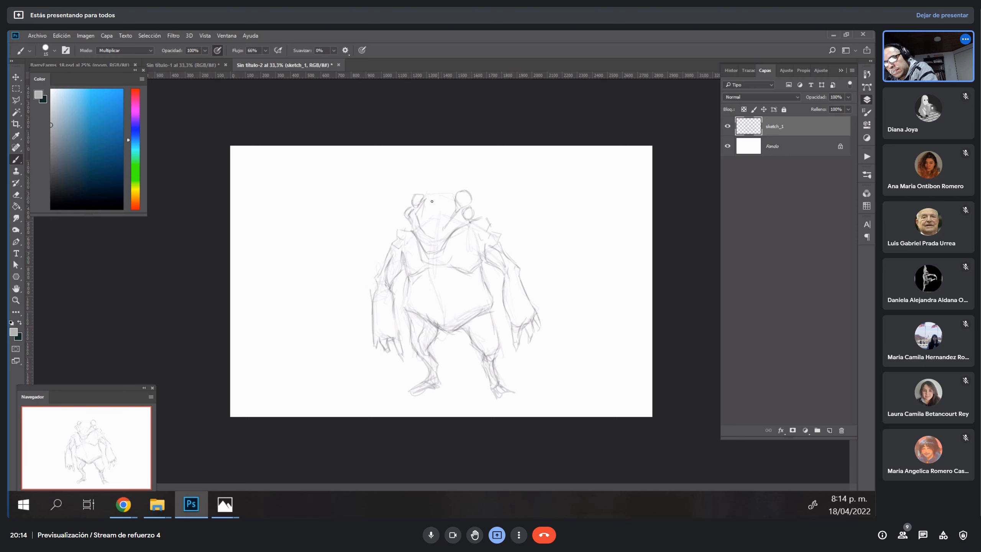
pyautogui.moveTo(420, 213)
pyautogui.mouseDown()
pyautogui.moveTo(455, 210)
pyautogui.moveTo(423, 207)
pyautogui.moveTo(450, 192)
pyautogui.moveTo(428, 194)
pyautogui.moveTo(453, 196)
pyautogui.moveTo(455, 214)
pyautogui.mouseUp()
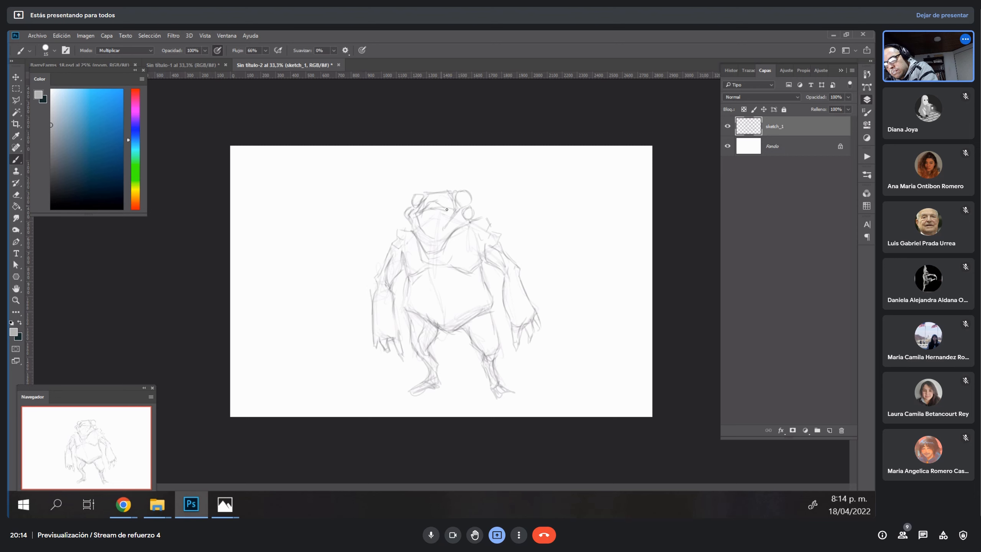
pyautogui.moveTo(436, 206); pyautogui.dragTo(424, 216)
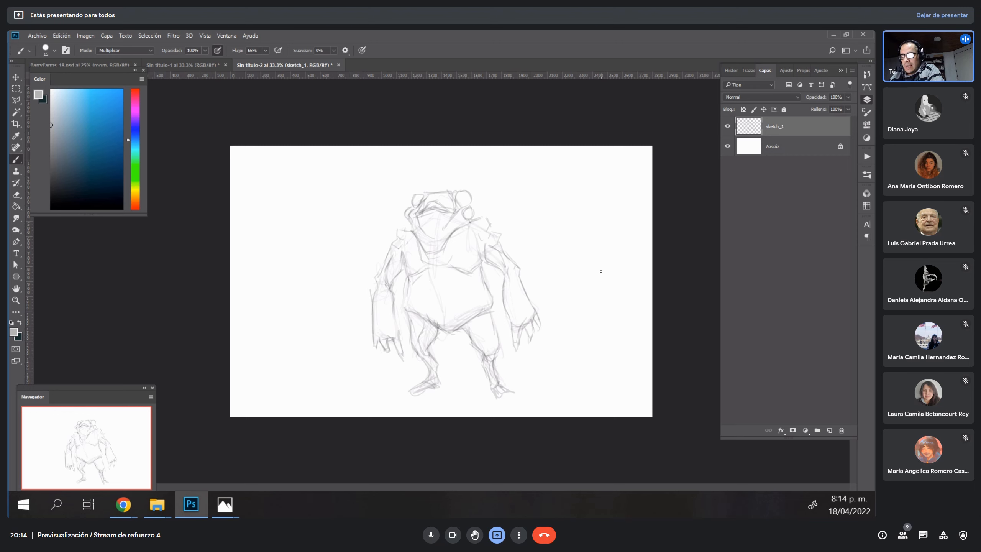
# Scale the creature sketch up proportionally to about 114% and reposition it near the centre of the canvas.
pyautogui.click(15, 76)
pyautogui.moveTo(542, 189); pyautogui.dragTo(563, 154)
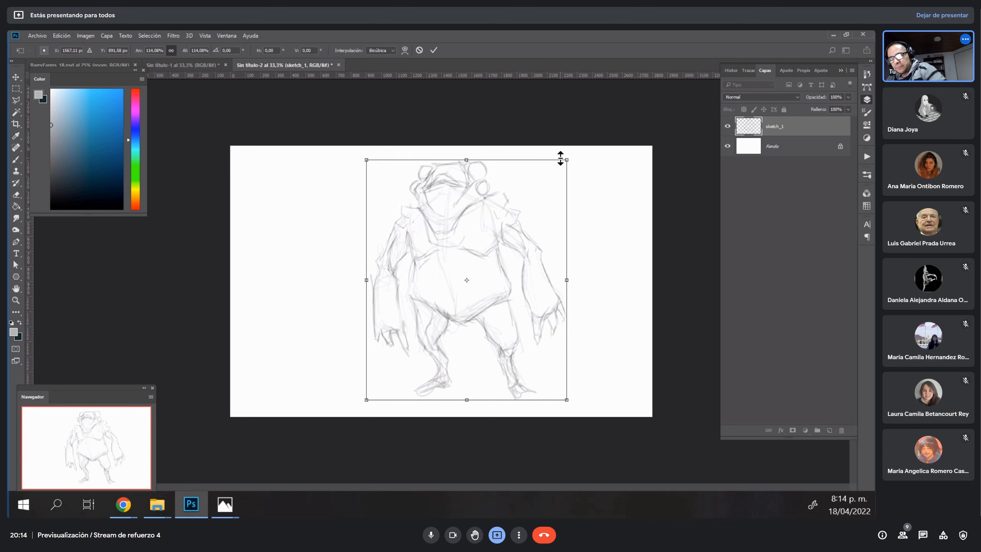
pyautogui.press('Return')
pyautogui.moveTo(483, 275); pyautogui.dragTo(471, 280)
pyautogui.moveTo(480, 246); pyautogui.dragTo(475, 249)
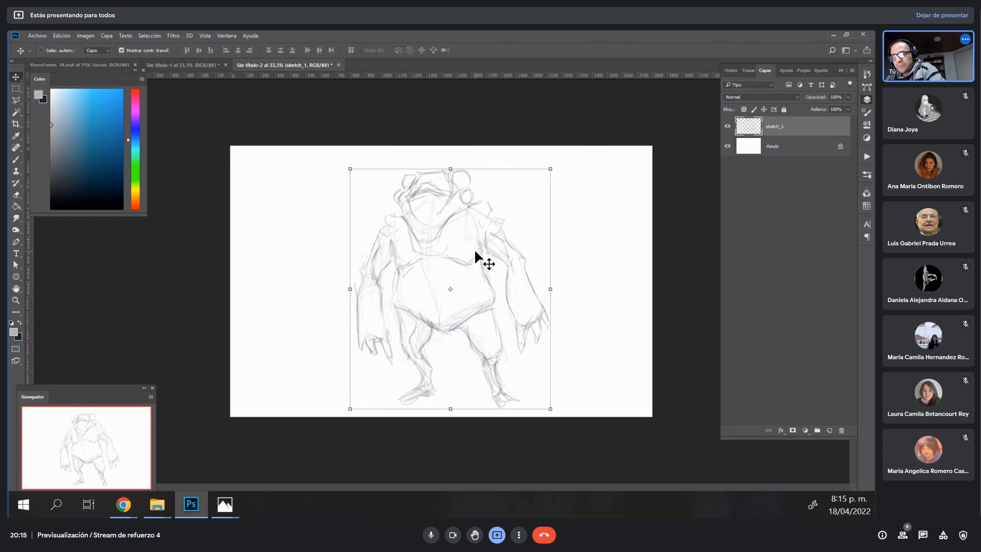
# Create a new layer above sketch_1 and name it lineart.
pyautogui.click(829, 430)
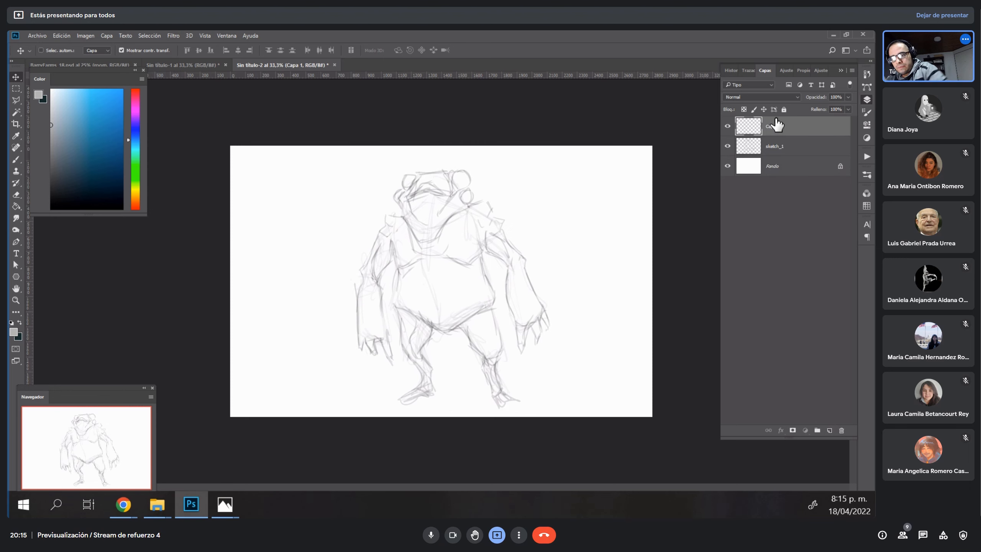
pyautogui.doubleClick(767, 127)
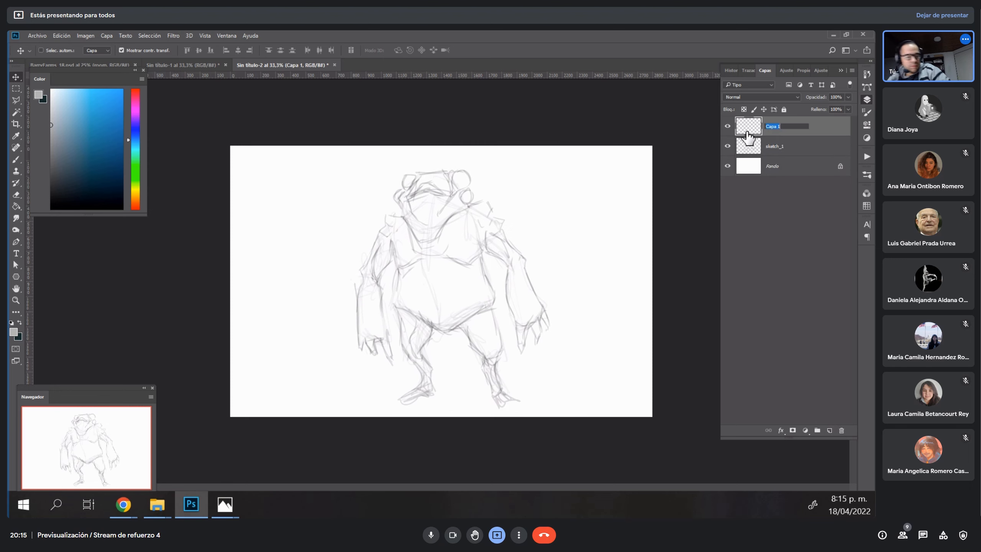
pyautogui.write('lineart')
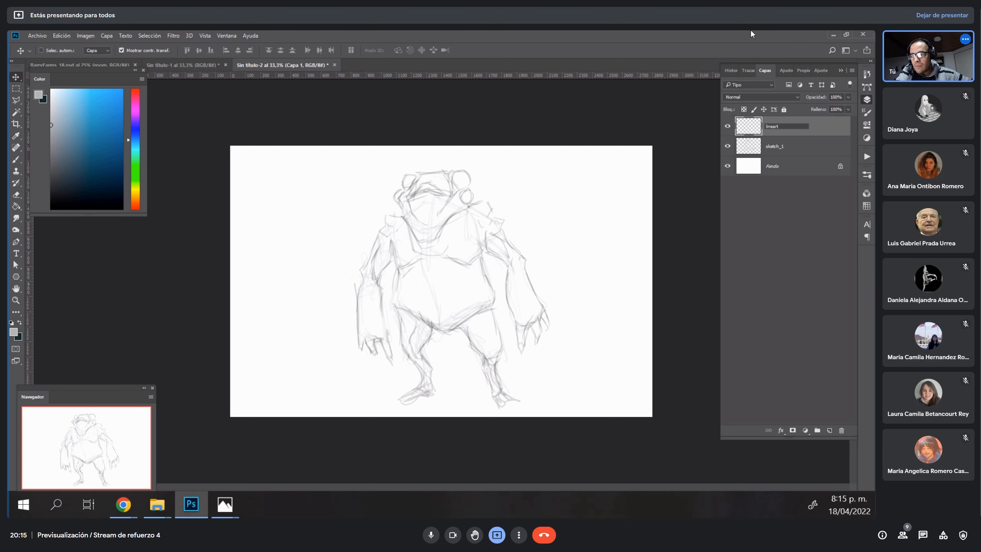
pyautogui.press('Return')
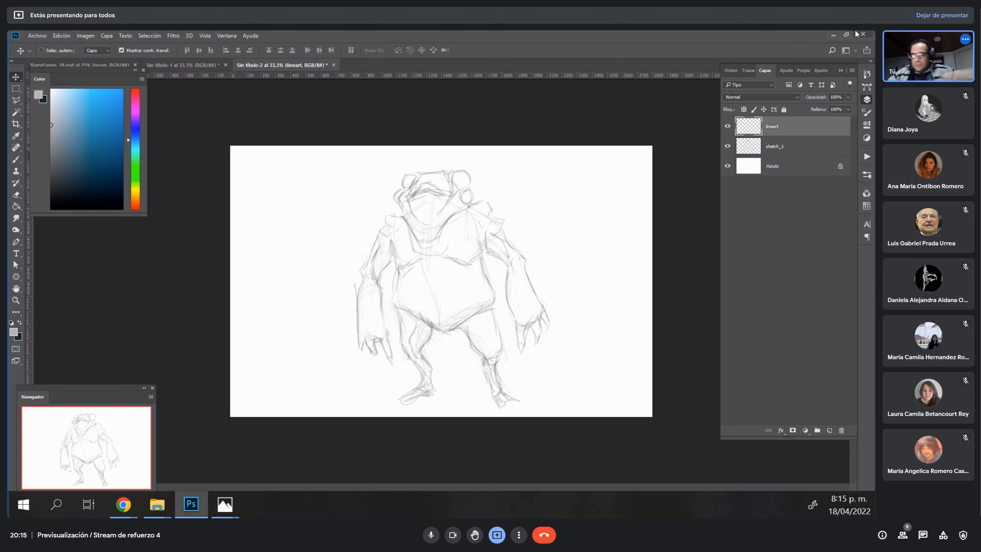
# Lower the sketch_1 layer's opacity to 33% and the lineart layer's to 54%, leaving lineart active.
pyautogui.click(777, 148)
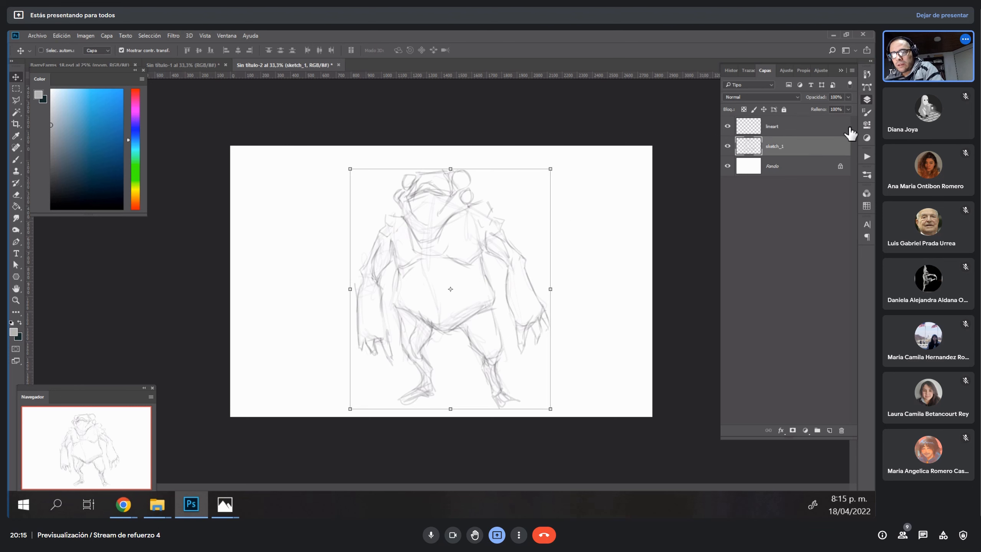
pyautogui.moveTo(849, 97); pyautogui.dragTo(822, 108)
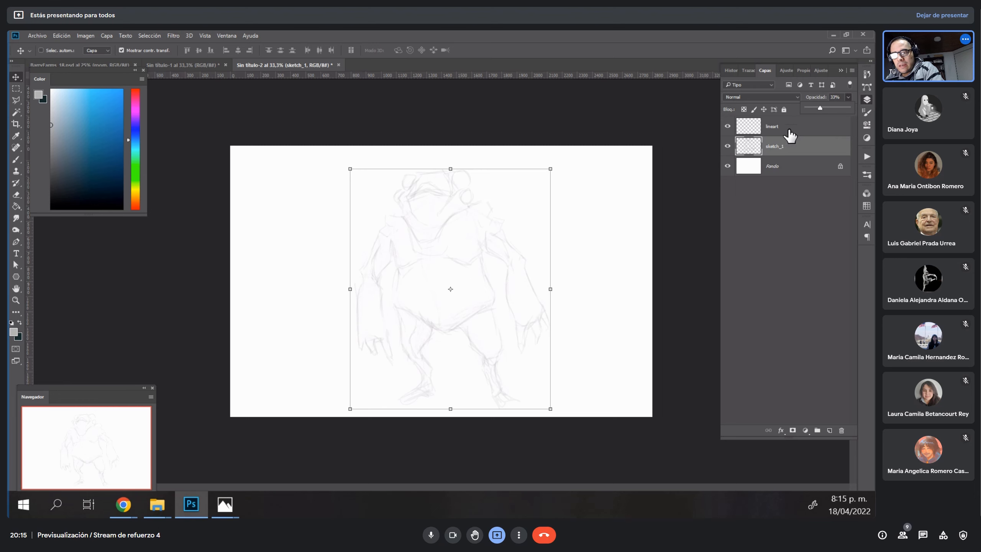
pyautogui.click(831, 126)
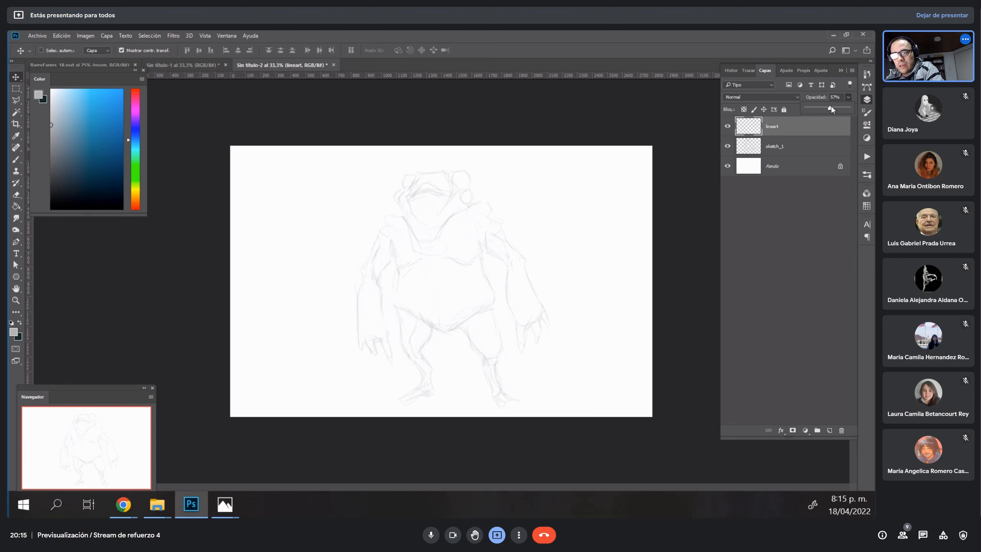
pyautogui.moveTo(831, 106); pyautogui.dragTo(830, 107)
pyautogui.click(802, 150)
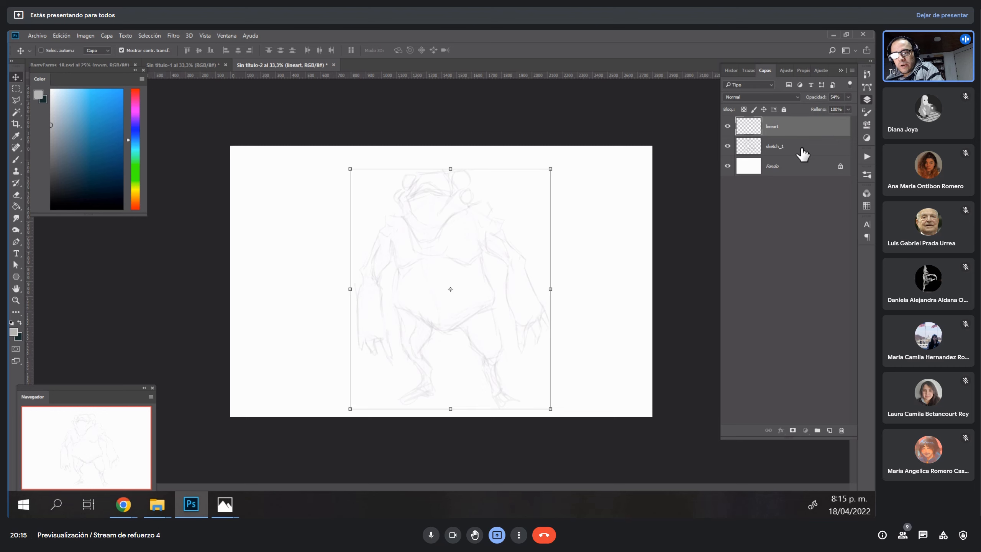
pyautogui.click(803, 130)
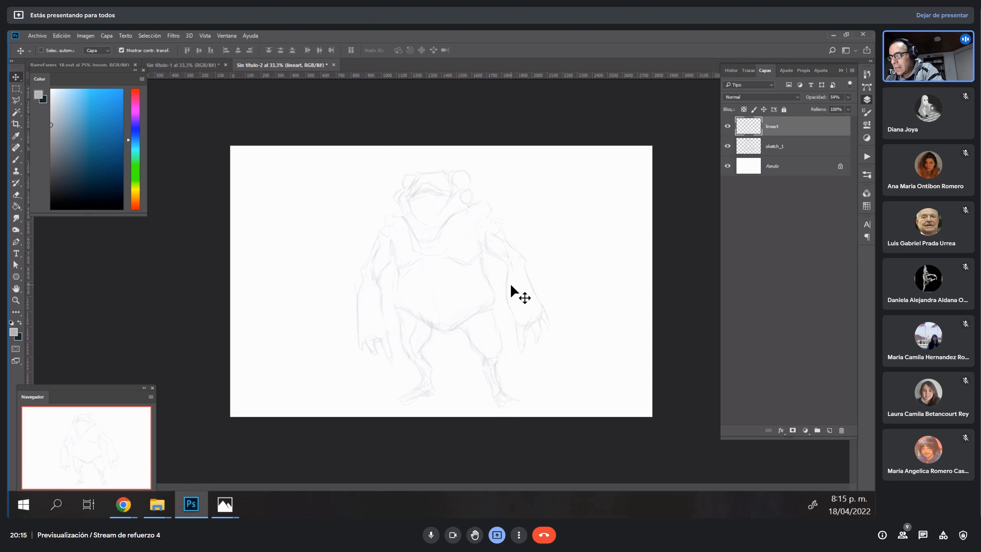
# Set up the maco_artLine brush at 20 px in black and try it with a scribble over the figure.
pyautogui.press('b')
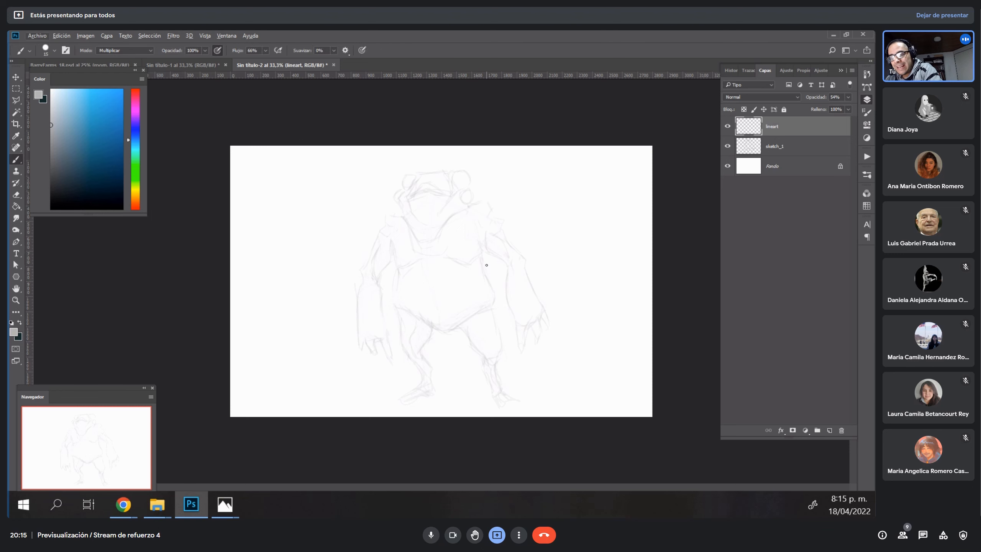
pyautogui.rightClick(486, 265)
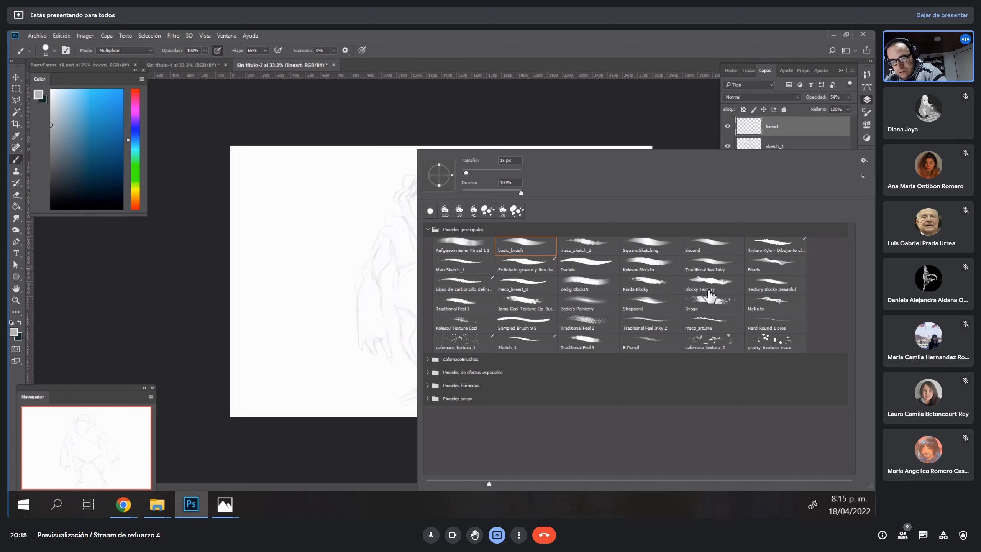
pyautogui.click(712, 329)
pyautogui.click(344, 245)
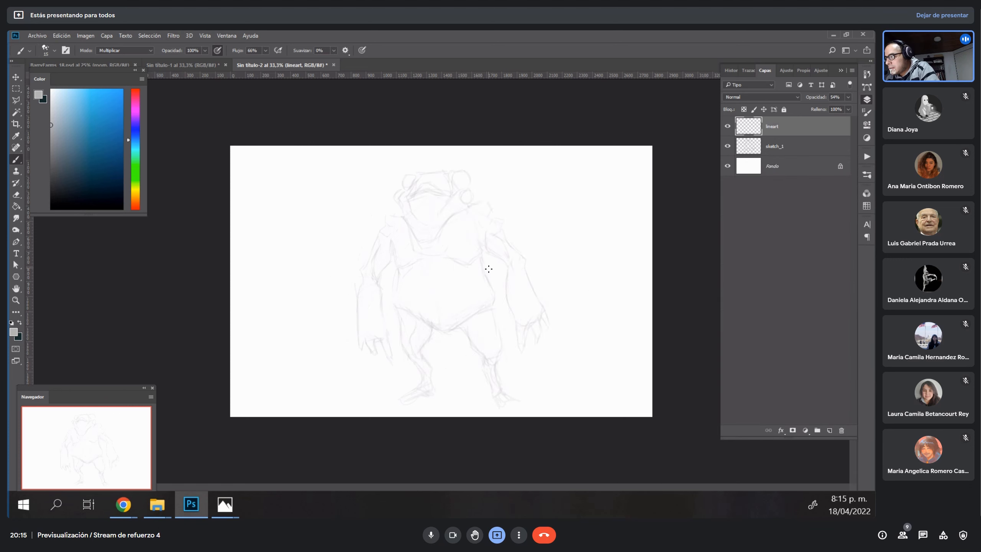
pyautogui.press(']')
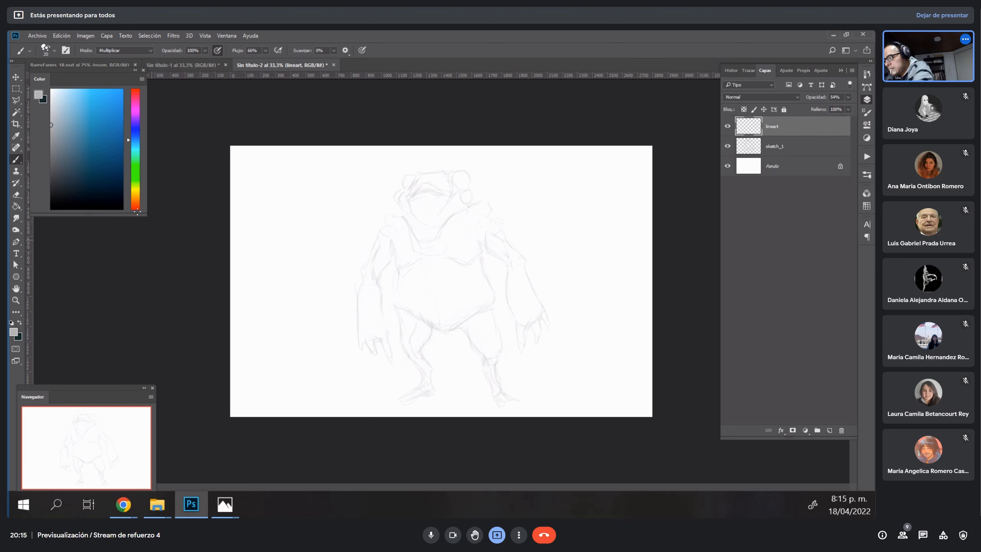
pyautogui.moveTo(64, 150); pyautogui.dragTo(51, 210)
pyautogui.moveTo(441, 325); pyautogui.dragTo(640, 197)
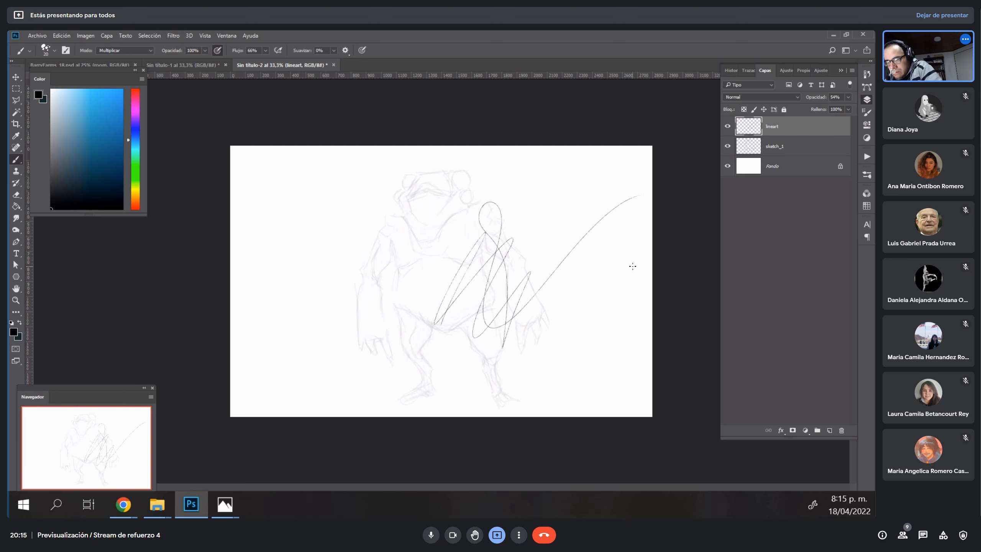
pyautogui.hotkey('ctrl', 'z')
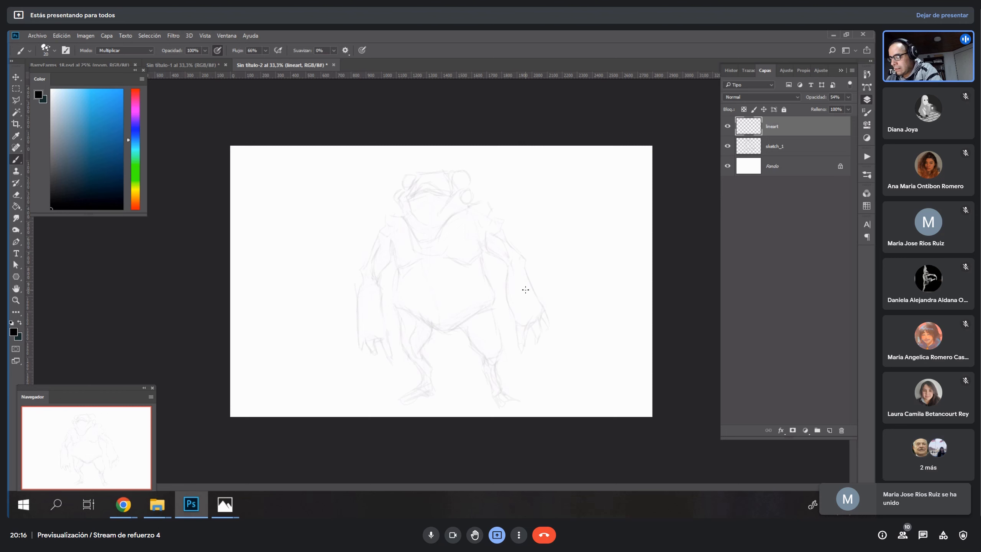
# Ink the large round bulge at the head's upper right and both bulges on its left side.
pyautogui.press('z')
pyautogui.moveTo(487, 248); pyautogui.dragTo(520, 250)
pyautogui.press('b')
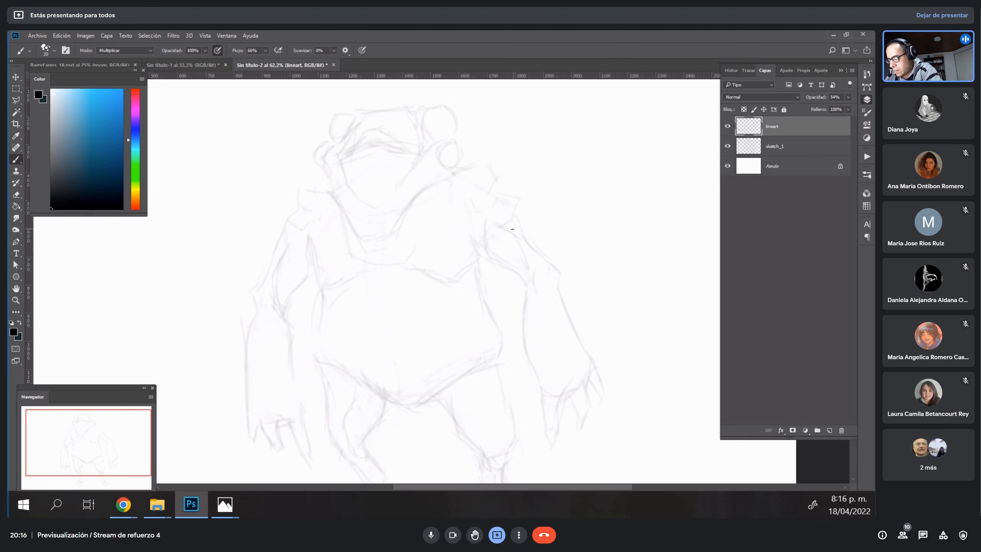
pyautogui.press('space')
pyautogui.moveTo(488, 205); pyautogui.dragTo(502, 258)
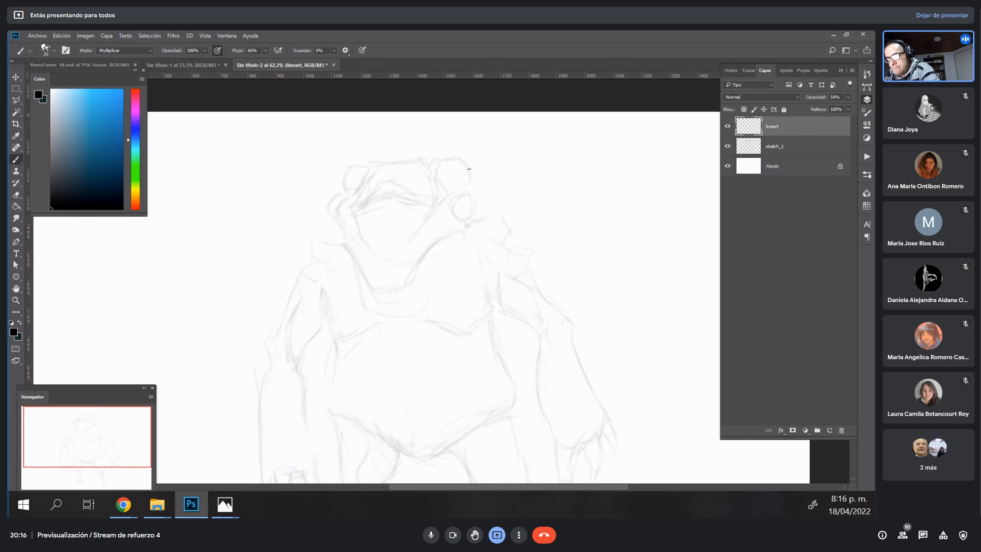
pyautogui.moveTo(443, 162)
pyautogui.mouseDown()
pyautogui.moveTo(442, 188)
pyautogui.moveTo(438, 174)
pyautogui.moveTo(461, 189)
pyautogui.moveTo(443, 182)
pyautogui.moveTo(465, 185)
pyautogui.moveTo(446, 160)
pyautogui.mouseUp()
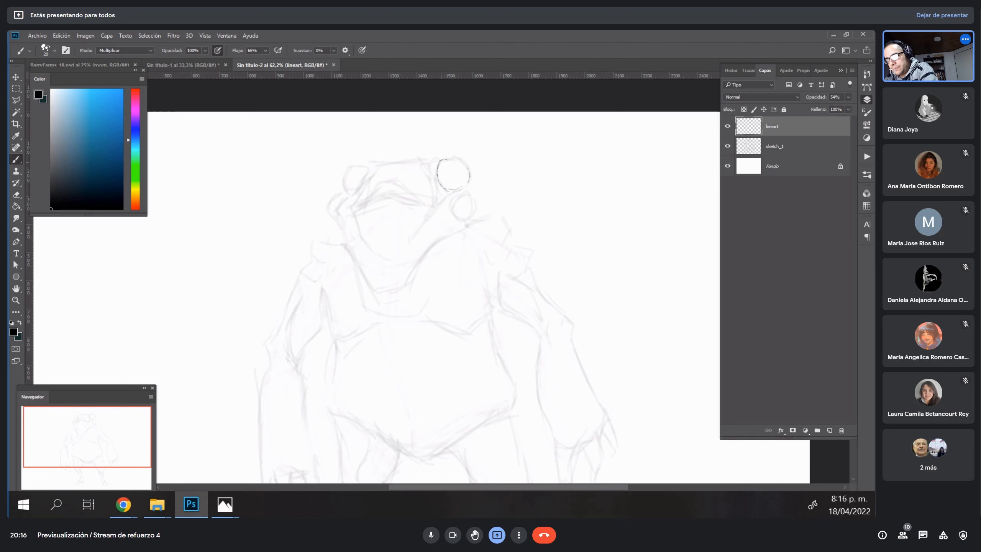
pyautogui.moveTo(344, 180)
pyautogui.mouseDown()
pyautogui.moveTo(365, 174)
pyautogui.moveTo(340, 171)
pyautogui.moveTo(366, 163)
pyautogui.moveTo(346, 190)
pyautogui.moveTo(338, 179)
pyautogui.moveTo(363, 179)
pyautogui.moveTo(353, 213)
pyautogui.moveTo(337, 213)
pyautogui.moveTo(345, 235)
pyautogui.moveTo(344, 194)
pyautogui.mouseUp()
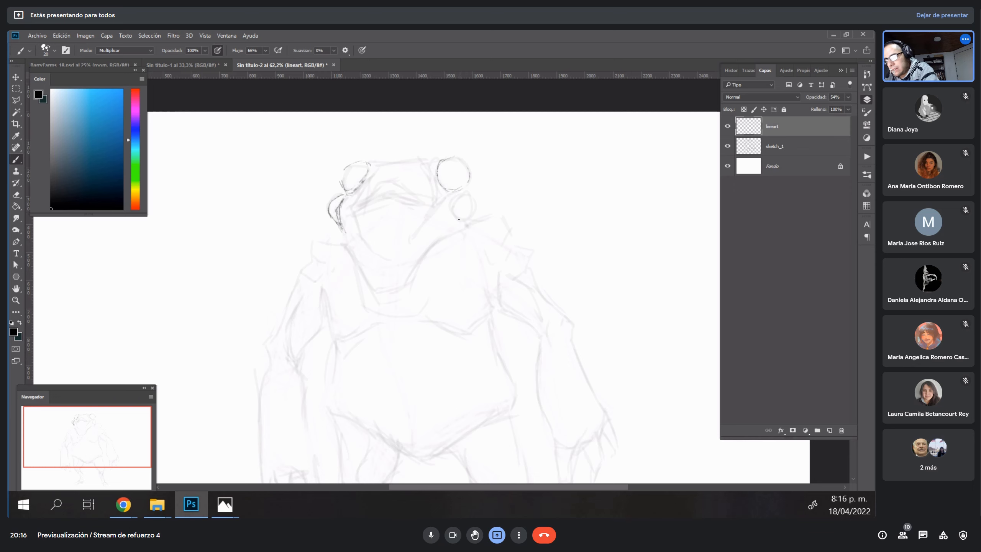
# Try the brush at about 200 px with a broad scribble across the canvas and undo it.
pyautogui.press(']')
pyautogui.press(']')
pyautogui.press(']')
pyautogui.press(']')
pyautogui.press(']')
pyautogui.press(']')
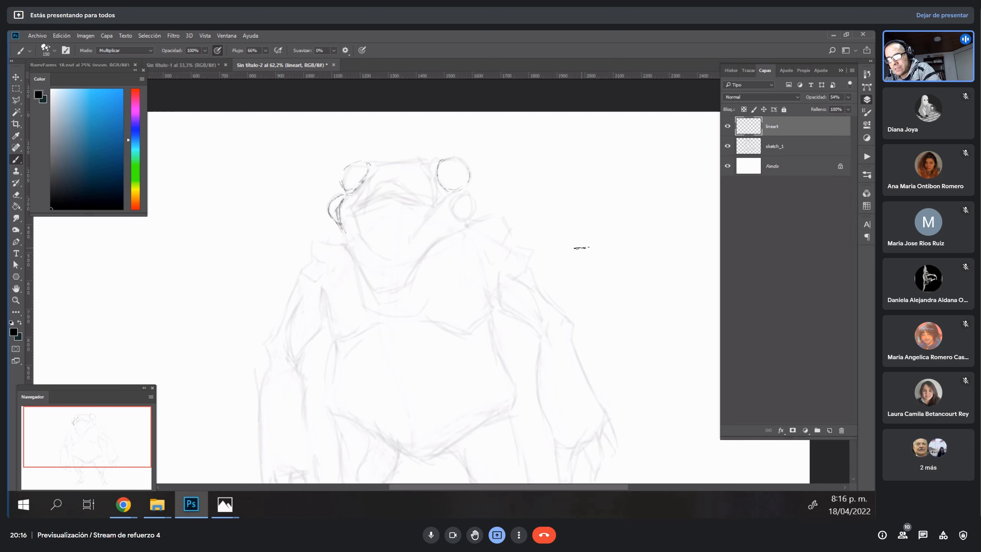
pyautogui.moveTo(644, 164)
pyautogui.mouseDown()
pyautogui.moveTo(624, 228)
pyautogui.moveTo(333, 379)
pyautogui.mouseUp()
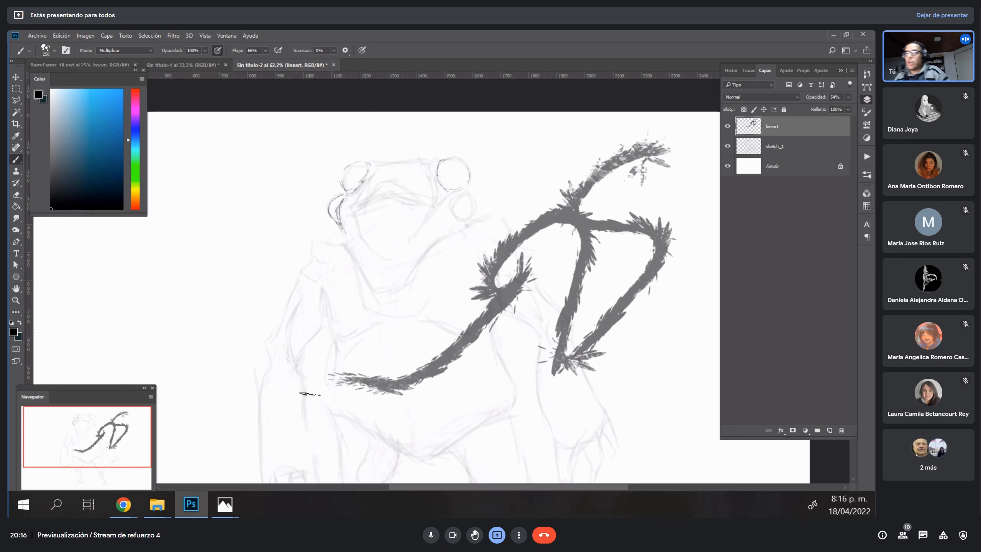
pyautogui.hotkey('ctrl', 'z')
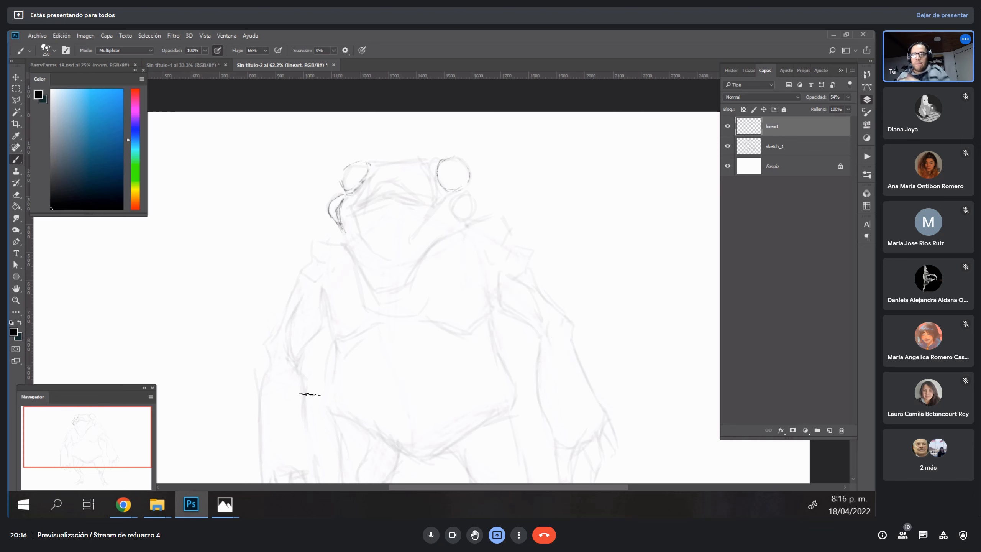
# Reduce the brush to 25 px and ink the small lower bulge on the head's right side with an inner ring.
pyautogui.press('[')
pyautogui.press('[')
pyautogui.press('[')
pyautogui.press('[')
pyautogui.press('[')
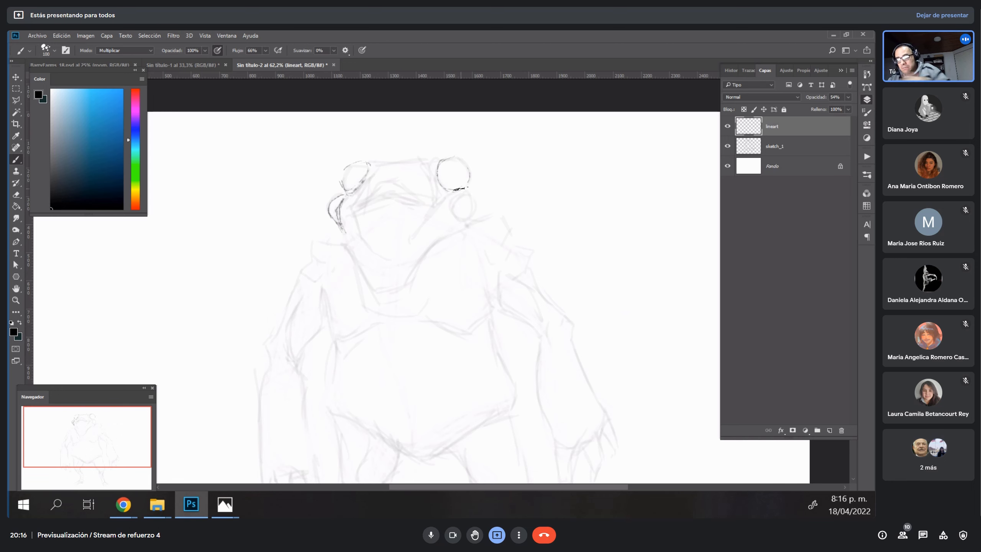
pyautogui.press('[')
pyautogui.press('[')
pyautogui.press('[')
pyautogui.moveTo(474, 201)
pyautogui.mouseDown()
pyautogui.moveTo(484, 199)
pyautogui.moveTo(457, 214)
pyautogui.moveTo(478, 199)
pyautogui.moveTo(452, 203)
pyautogui.moveTo(464, 228)
pyautogui.moveTo(454, 219)
pyautogui.mouseUp()
pyautogui.hotkey('ctrl', 'z')
pyautogui.press('[')
pyautogui.press('[')
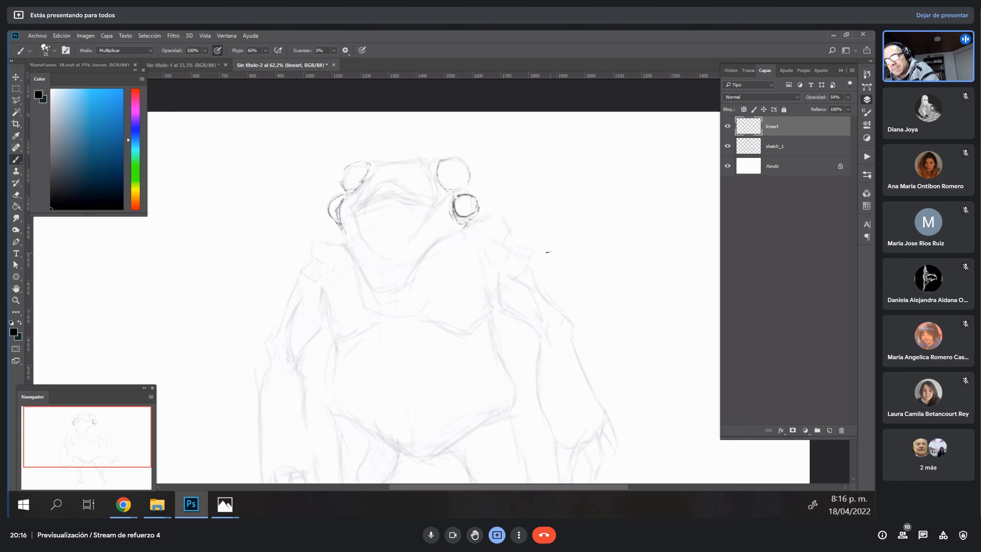
pyautogui.moveTo(543, 242)
pyautogui.mouseDown()
pyautogui.moveTo(559, 215)
pyautogui.moveTo(630, 214)
pyautogui.mouseUp()
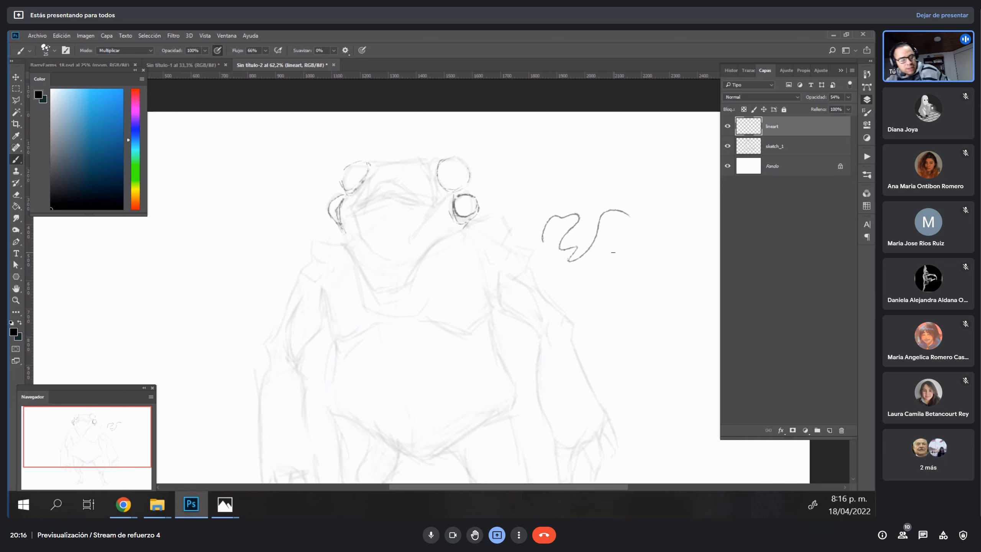
pyautogui.hotkey('ctrl', 'z')
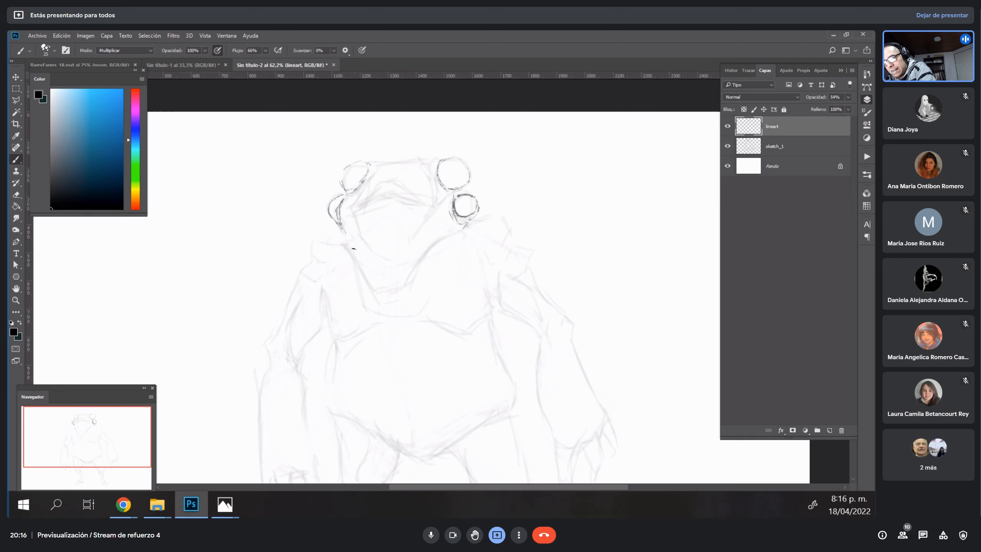
# Ink the lower curve of the face, the jaw line and the pointed chin up to the right bulge.
pyautogui.moveTo(353, 219)
pyautogui.mouseDown()
pyautogui.moveTo(384, 259)
pyautogui.moveTo(369, 249)
pyautogui.moveTo(397, 262)
pyautogui.moveTo(422, 242)
pyautogui.mouseUp()
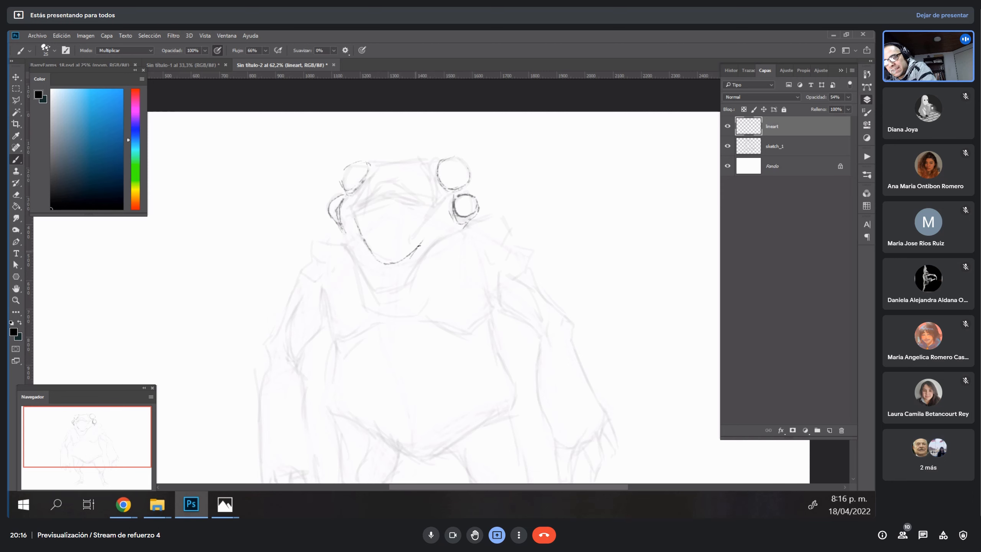
pyautogui.moveTo(388, 275); pyautogui.dragTo(427, 234)
pyautogui.moveTo(353, 263); pyautogui.dragTo(393, 293)
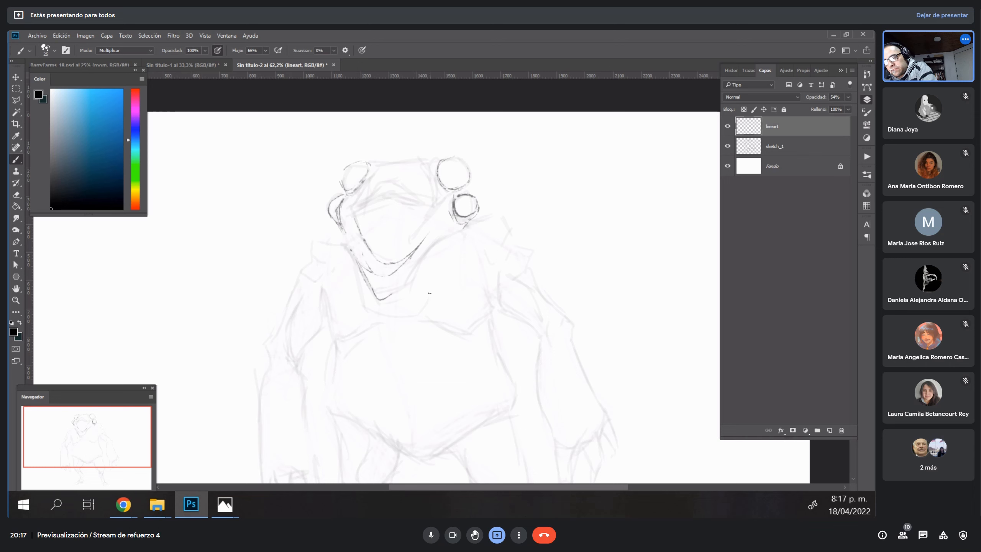
pyautogui.moveTo(440, 240); pyautogui.dragTo(461, 232)
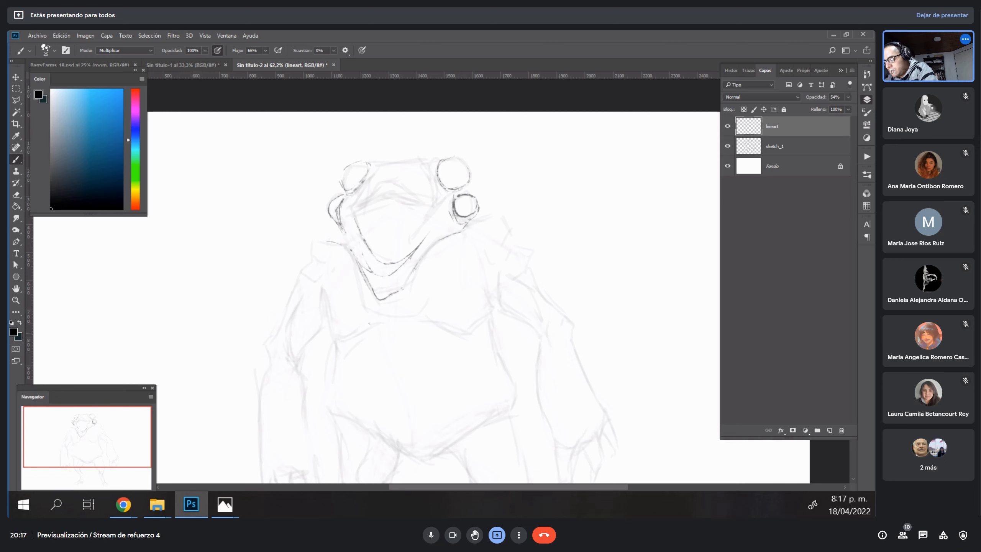
# Ink the arched brow with short hatching and outline the skull's sides and top between the upper bulges.
pyautogui.moveTo(353, 209)
pyautogui.mouseDown()
pyautogui.moveTo(396, 173)
pyautogui.moveTo(447, 219)
pyautogui.mouseUp()
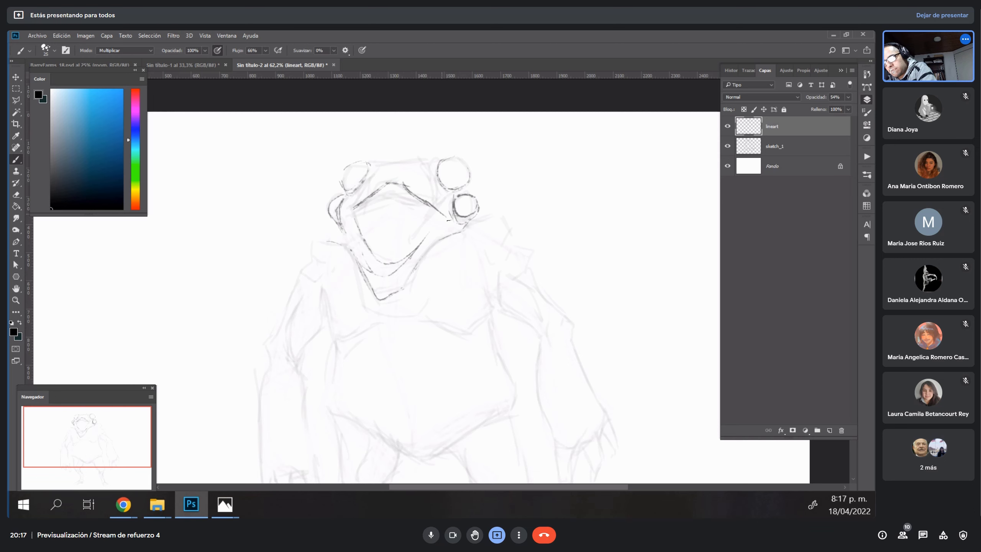
pyautogui.moveTo(356, 208)
pyautogui.mouseDown()
pyautogui.moveTo(404, 185)
pyautogui.moveTo(421, 203)
pyautogui.moveTo(379, 196)
pyautogui.moveTo(398, 192)
pyautogui.moveTo(362, 202)
pyautogui.moveTo(391, 194)
pyautogui.mouseUp()
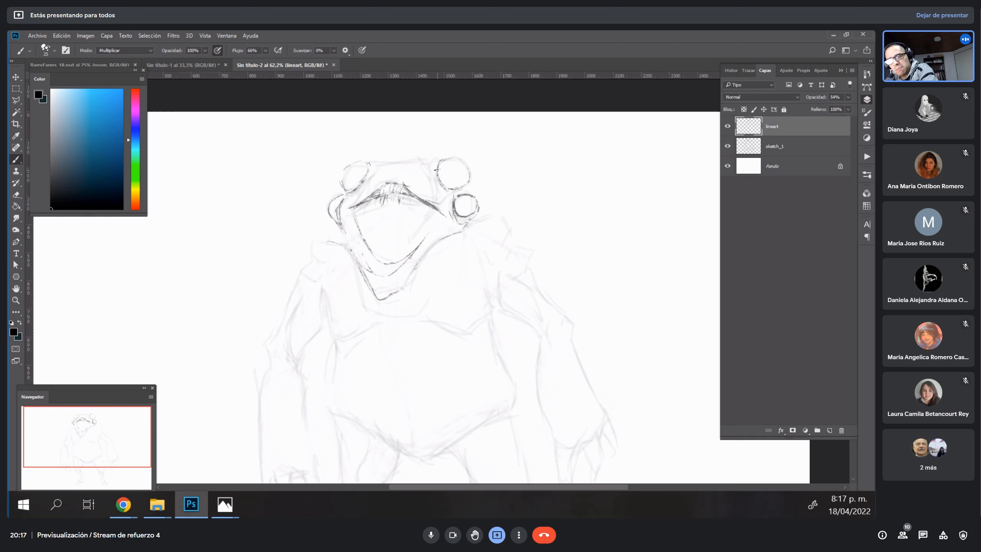
pyautogui.moveTo(444, 155); pyautogui.dragTo(439, 187)
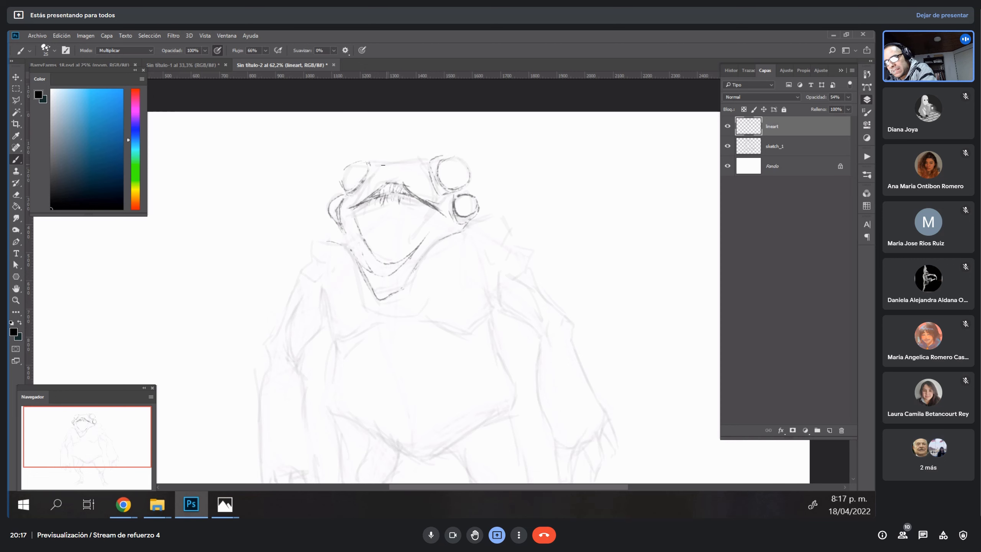
pyautogui.moveTo(375, 161); pyautogui.dragTo(352, 192)
pyautogui.moveTo(393, 162)
pyautogui.mouseDown()
pyautogui.moveTo(441, 165)
pyautogui.moveTo(436, 156)
pyautogui.mouseUp()
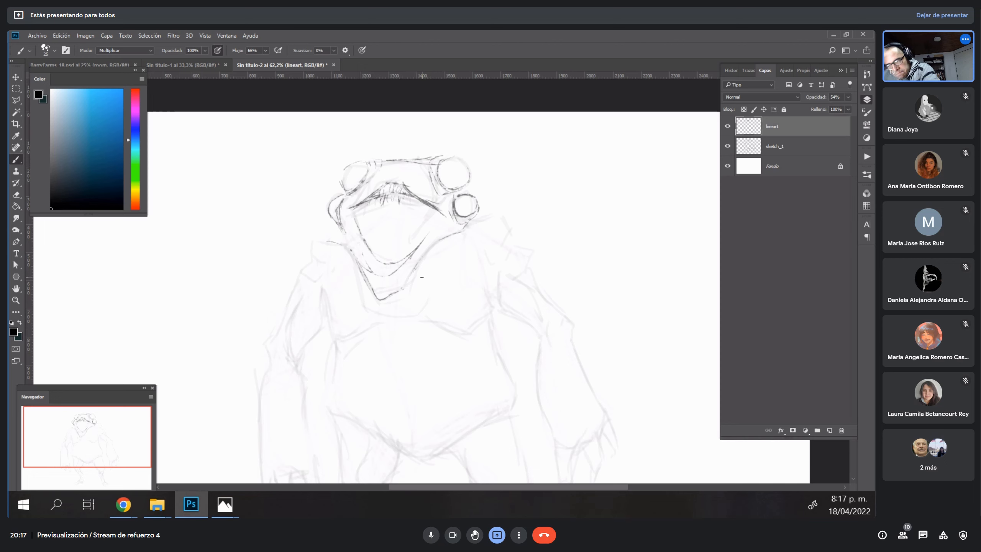
# Ink the side of the neck and the jagged, spiky contours of both of the creature's shoulders.
pyautogui.moveTo(342, 223); pyautogui.dragTo(338, 237)
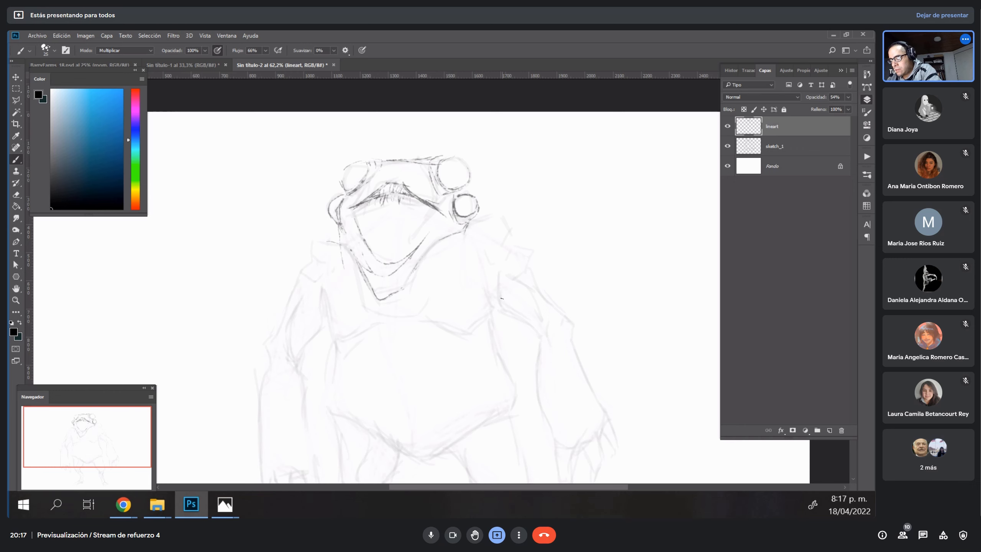
pyautogui.press('space')
pyautogui.moveTo(526, 306); pyautogui.dragTo(518, 265)
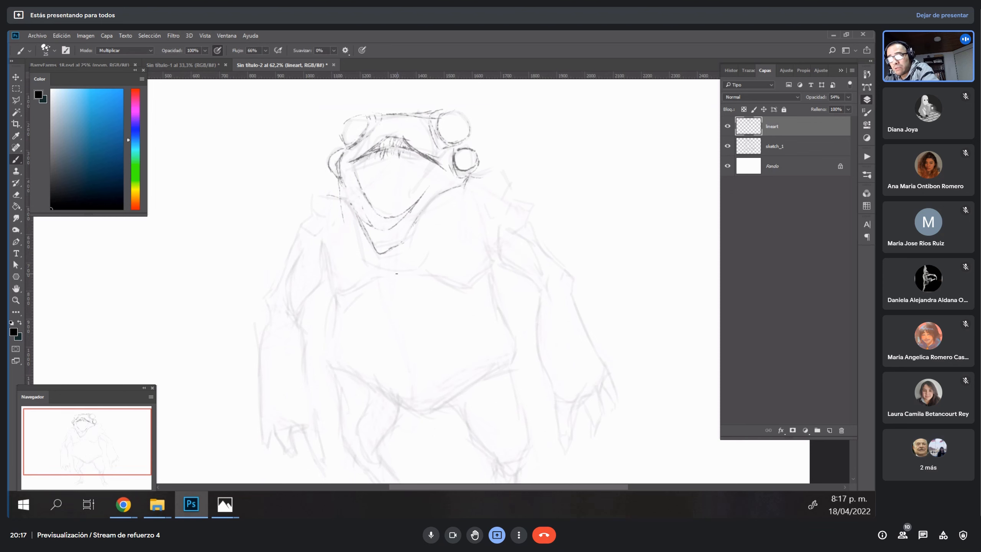
pyautogui.moveTo(333, 191)
pyautogui.mouseDown()
pyautogui.moveTo(305, 202)
pyautogui.moveTo(321, 208)
pyautogui.moveTo(316, 218)
pyautogui.moveTo(296, 222)
pyautogui.mouseUp()
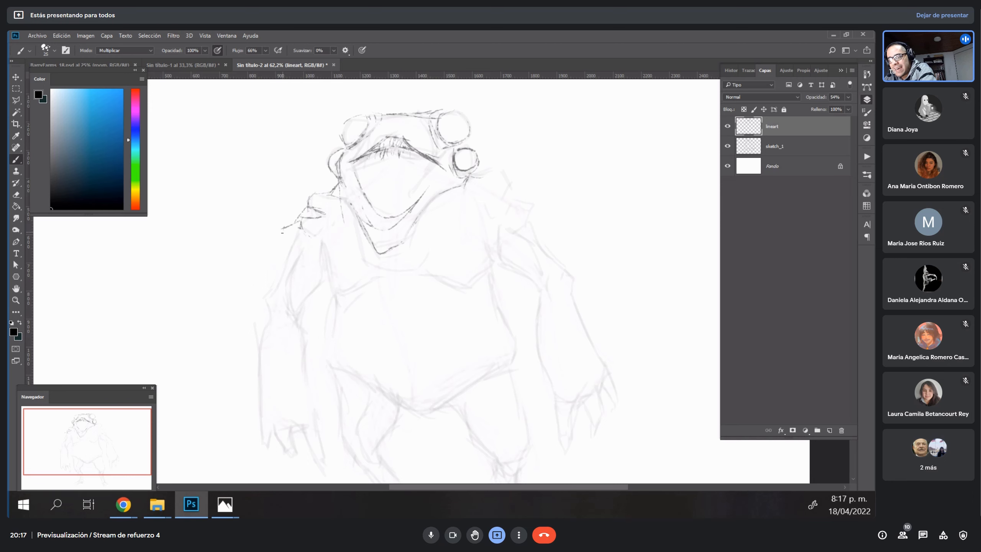
pyautogui.moveTo(477, 176)
pyautogui.mouseDown()
pyautogui.moveTo(502, 167)
pyautogui.moveTo(509, 189)
pyautogui.moveTo(498, 193)
pyautogui.moveTo(524, 221)
pyautogui.mouseUp()
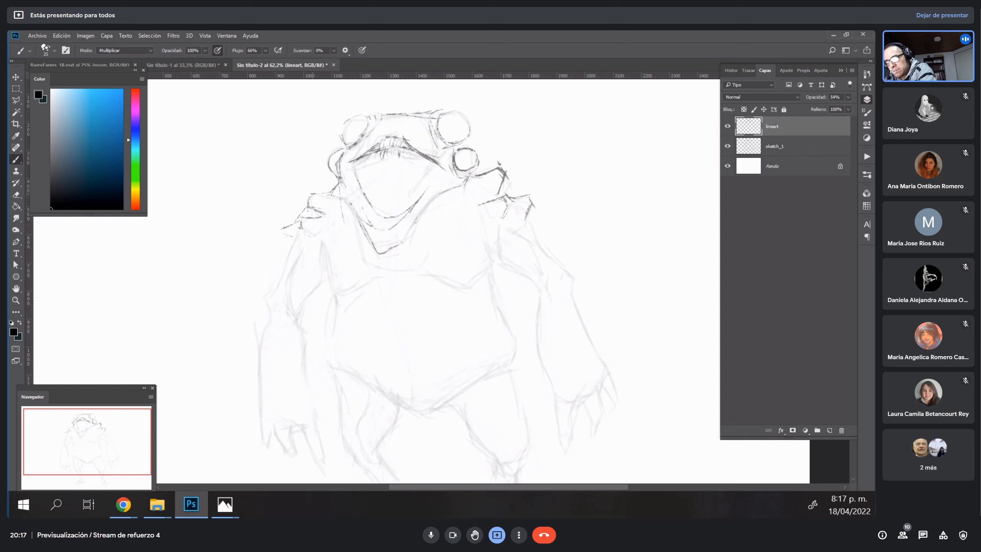
pyautogui.moveTo(315, 193); pyautogui.dragTo(309, 207)
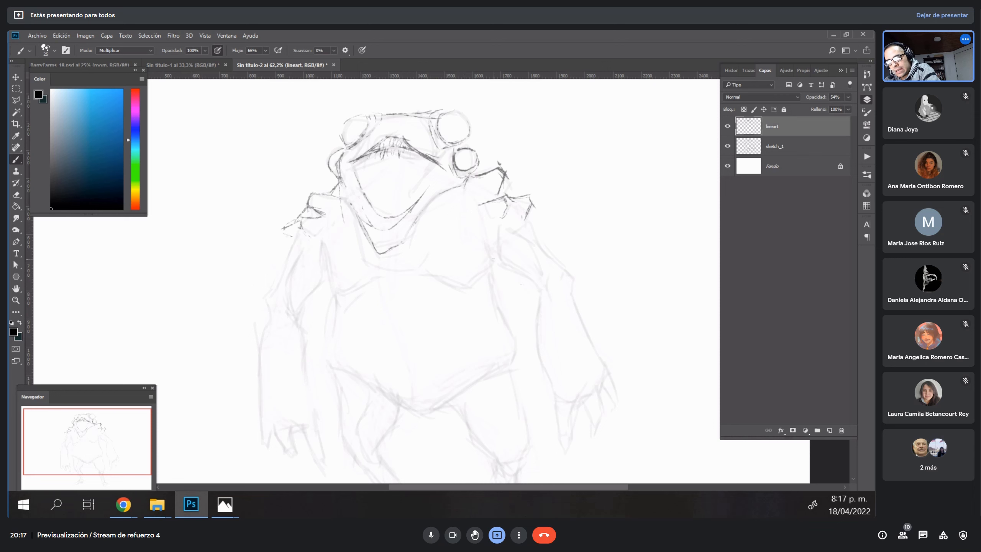
# Ink the muscle shapes of both upper arms and add fine hatching along their fibres.
pyautogui.moveTo(493, 259); pyautogui.dragTo(547, 282)
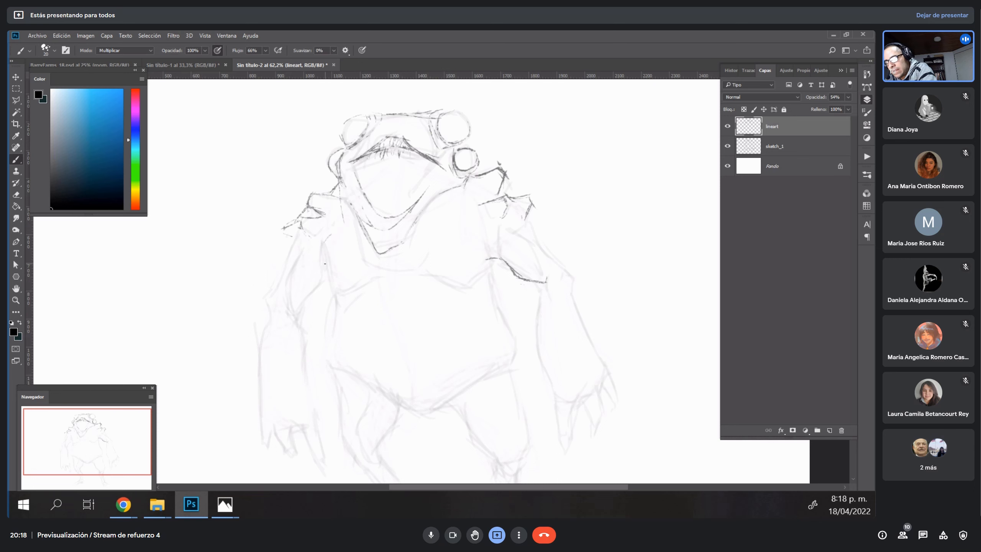
pyautogui.moveTo(323, 261)
pyautogui.mouseDown()
pyautogui.moveTo(287, 321)
pyautogui.moveTo(290, 265)
pyautogui.moveTo(289, 274)
pyautogui.moveTo(312, 237)
pyautogui.mouseUp()
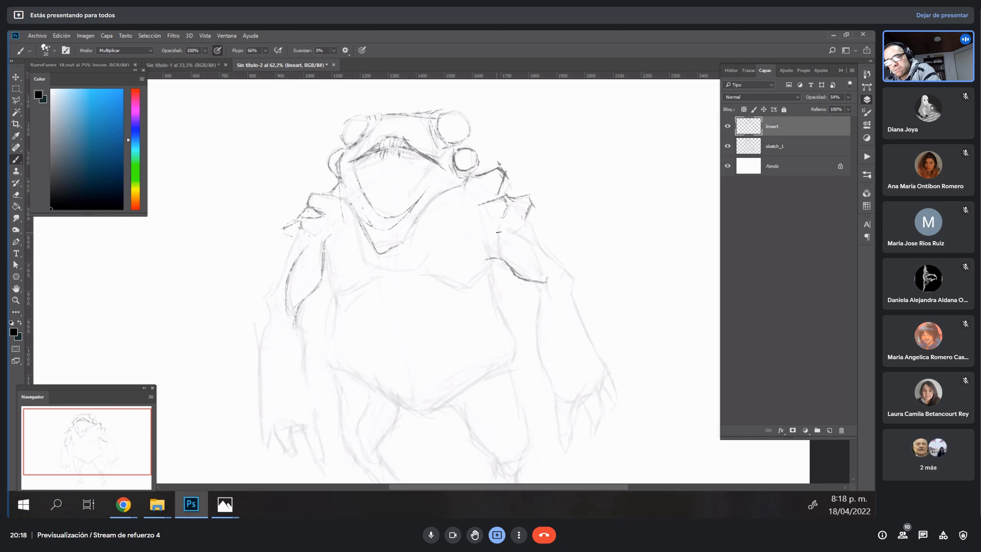
pyautogui.moveTo(527, 247); pyautogui.dragTo(546, 267)
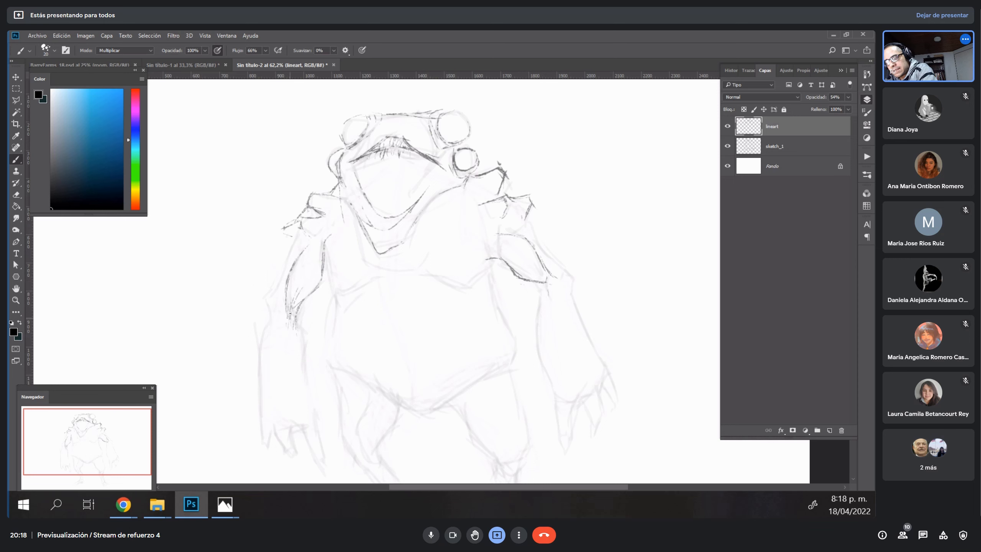
pyautogui.moveTo(291, 314)
pyautogui.mouseDown()
pyautogui.moveTo(302, 296)
pyautogui.moveTo(295, 312)
pyautogui.mouseUp()
pyautogui.moveTo(319, 249)
pyautogui.mouseDown()
pyautogui.moveTo(322, 229)
pyautogui.moveTo(317, 271)
pyautogui.mouseUp()
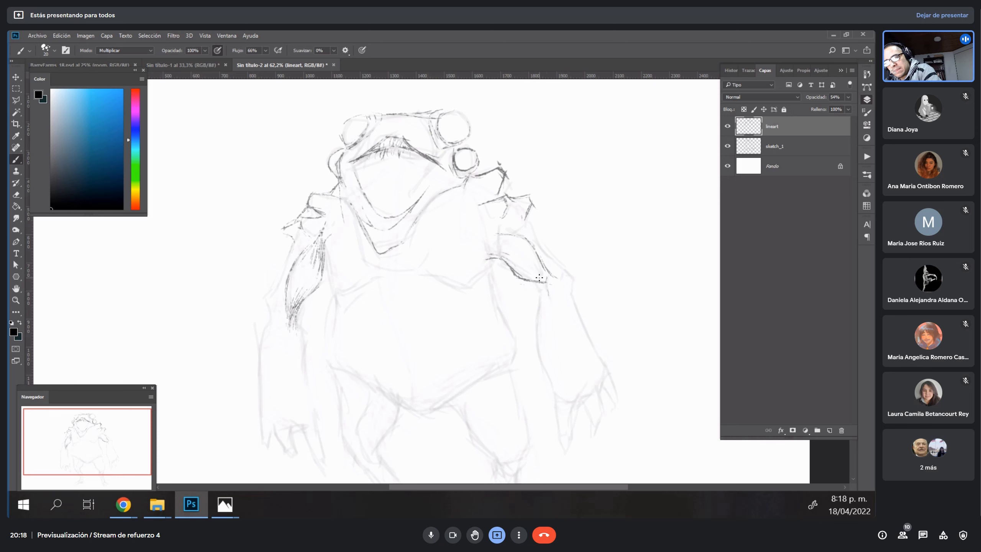
pyautogui.moveTo(519, 272); pyautogui.dragTo(555, 287)
pyautogui.moveTo(527, 254); pyautogui.dragTo(554, 280)
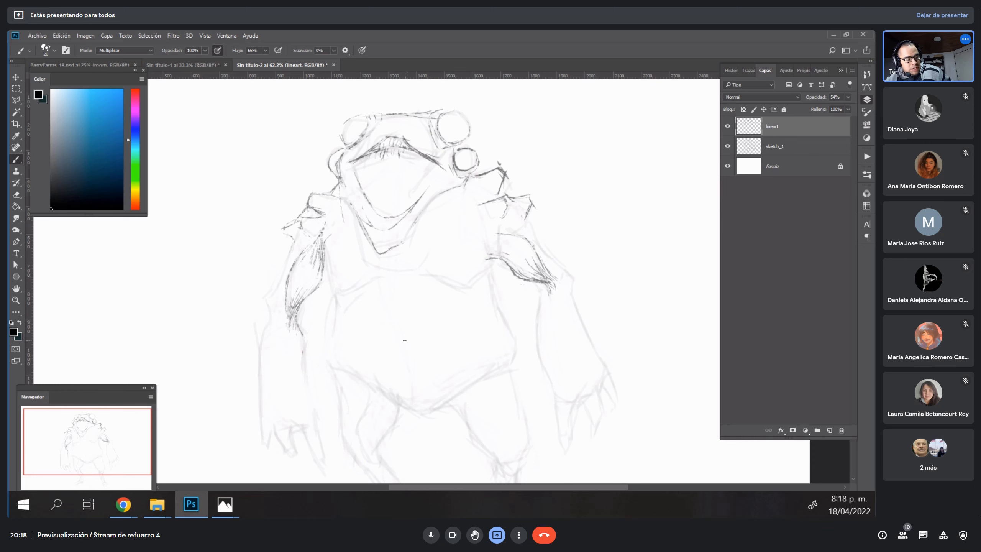
# Set the brush's shape dynamics to 52% size variation and 2% angle variation.
pyautogui.press('F5')
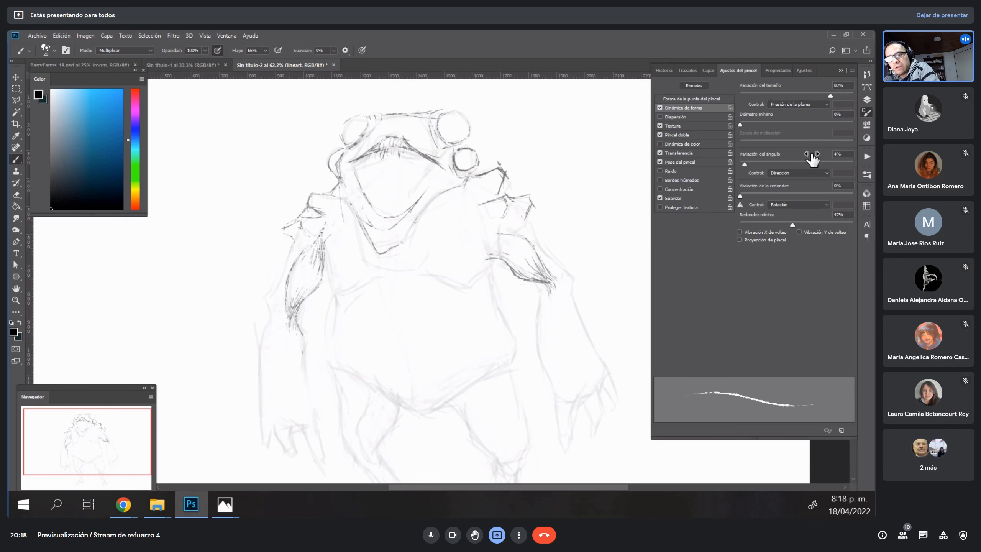
pyautogui.click(798, 92)
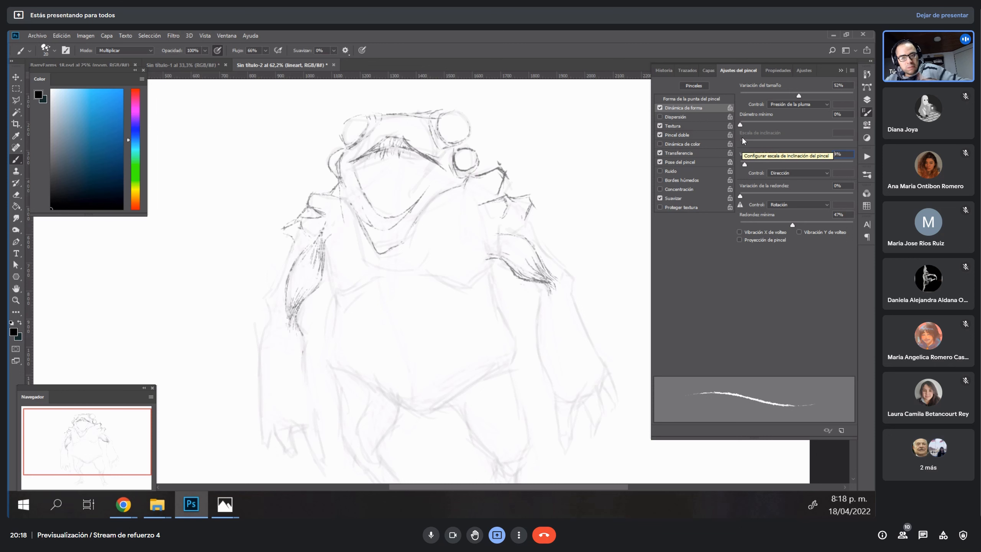
pyautogui.click(838, 153)
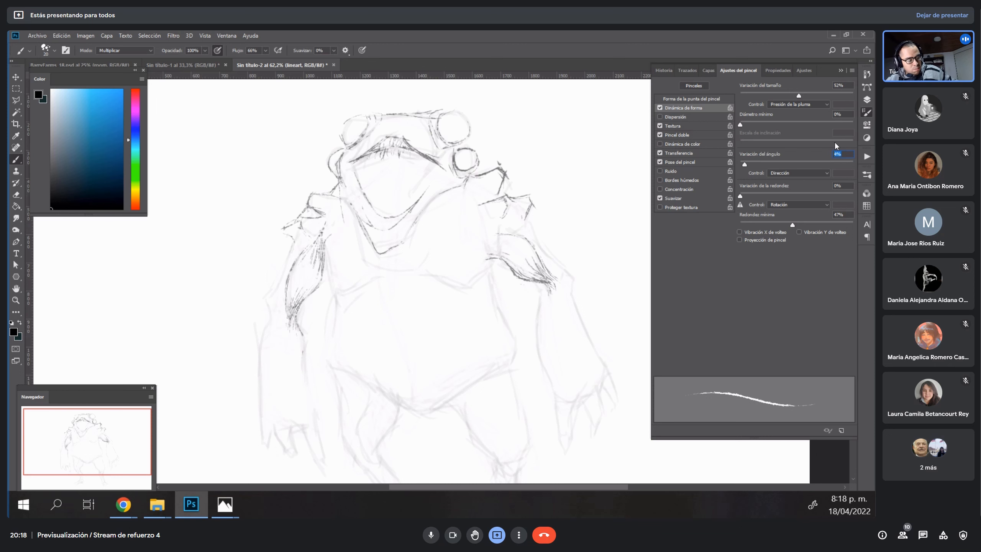
pyautogui.write('2')
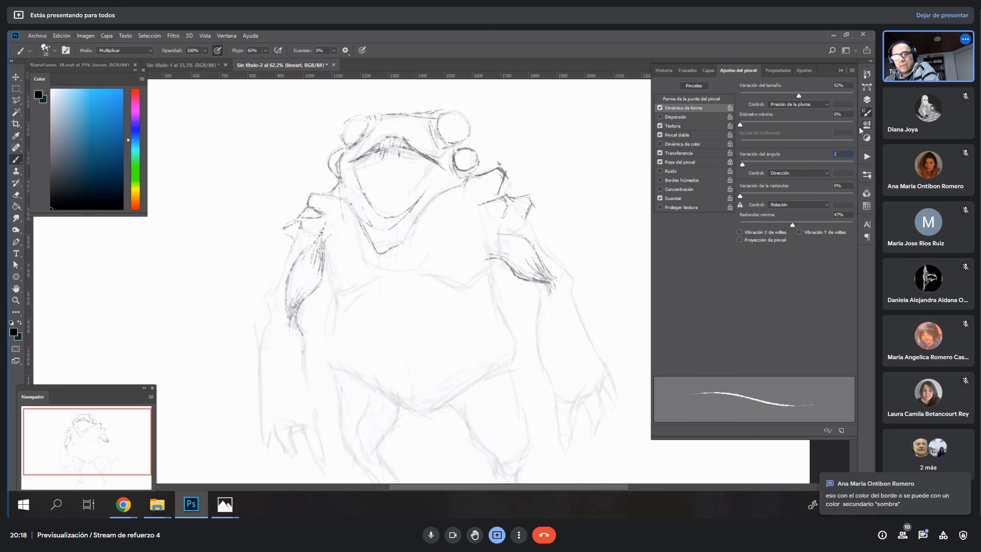
pyautogui.click(865, 116)
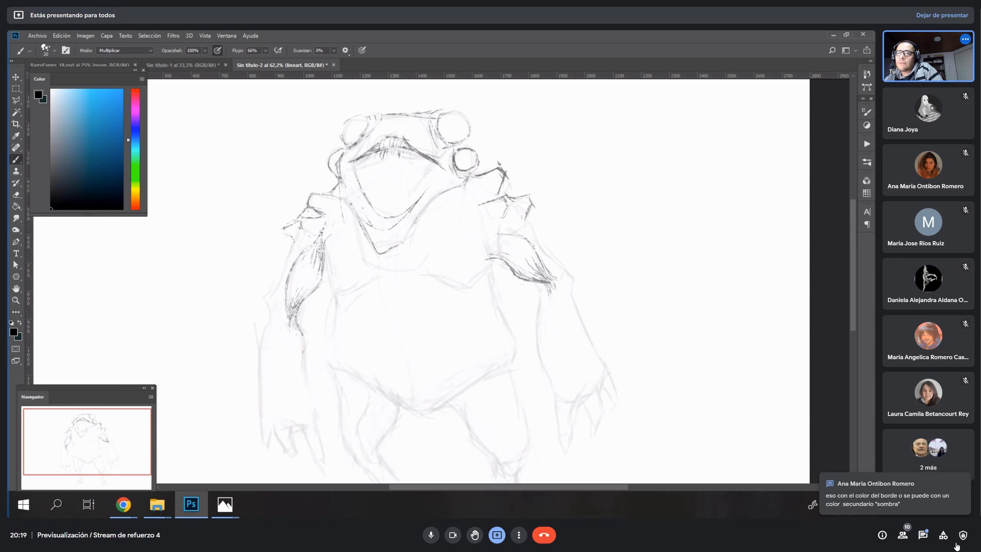
# Switch to the video call and read the messages in its chat.
pyautogui.click(923, 535)
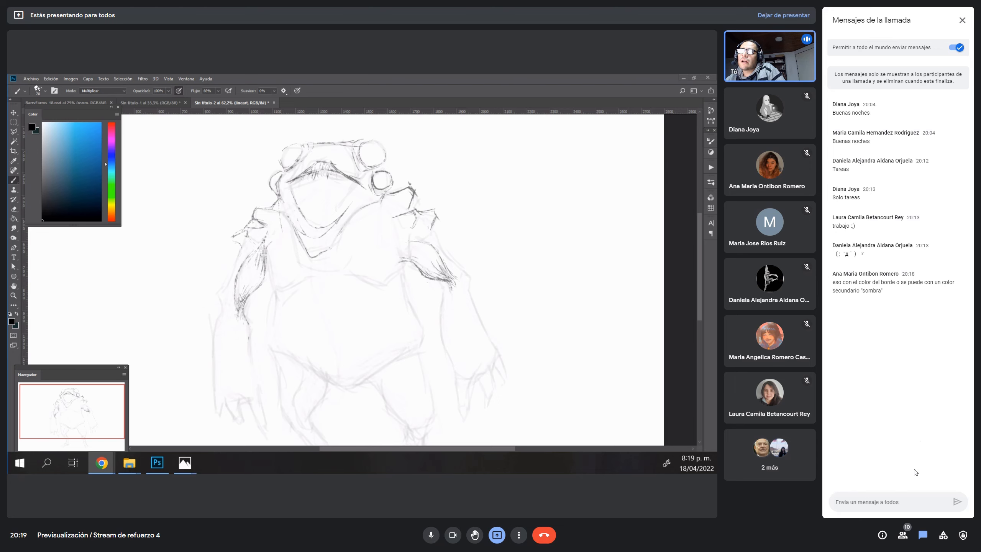
pyautogui.click(922, 538)
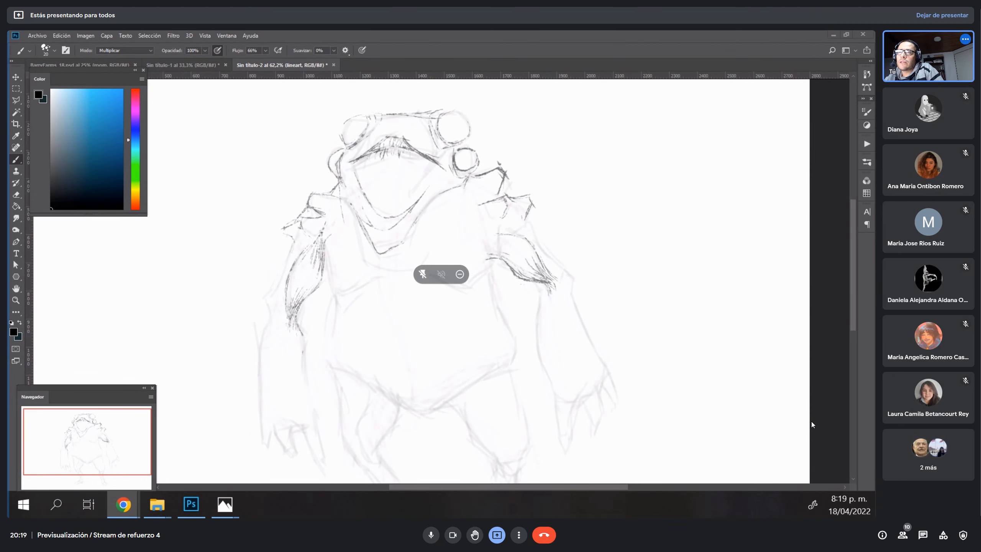
pyautogui.click(919, 538)
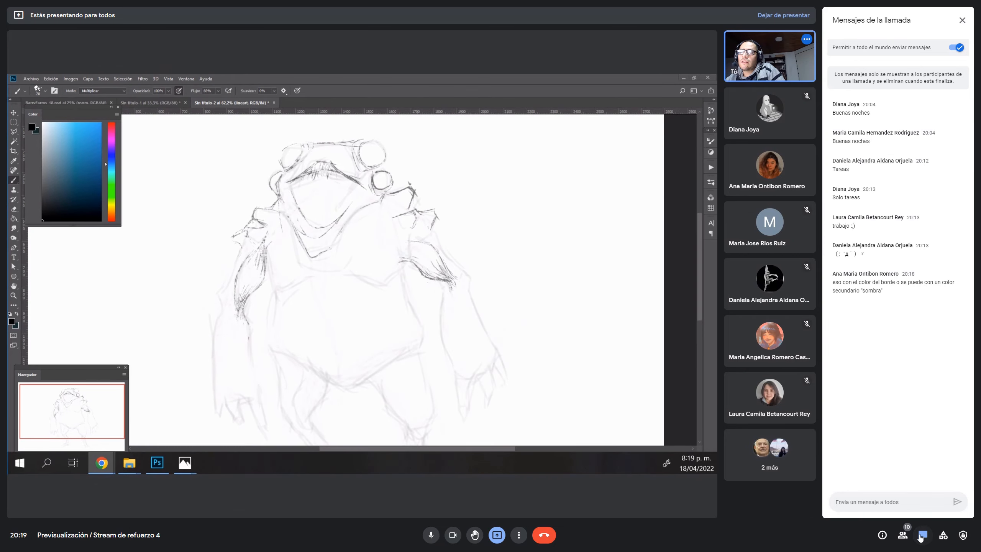
pyautogui.click(921, 537)
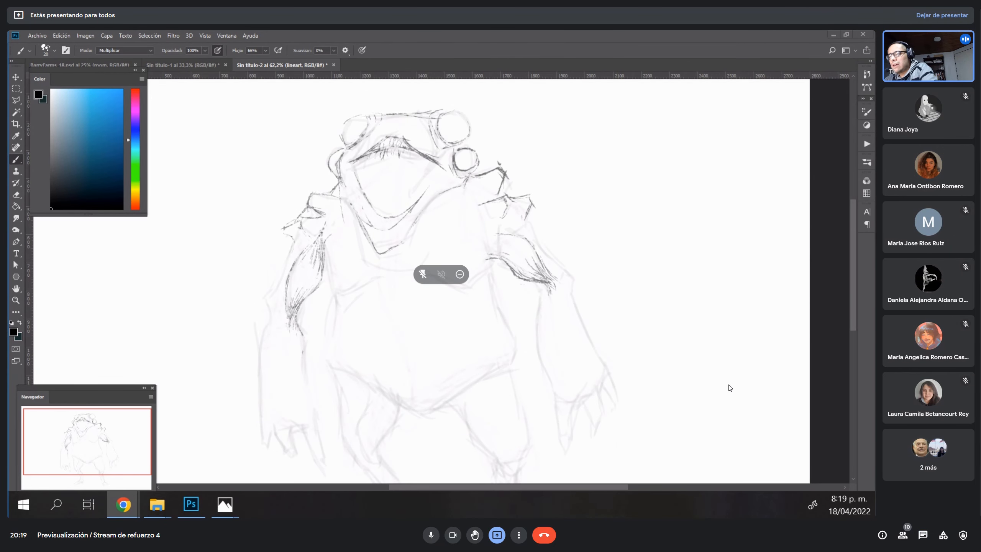
# Return to Photoshop and ink the outer edge of the creature's left-hand upper arm and the knuckles and fingers of that hand.
pyautogui.click(283, 231)
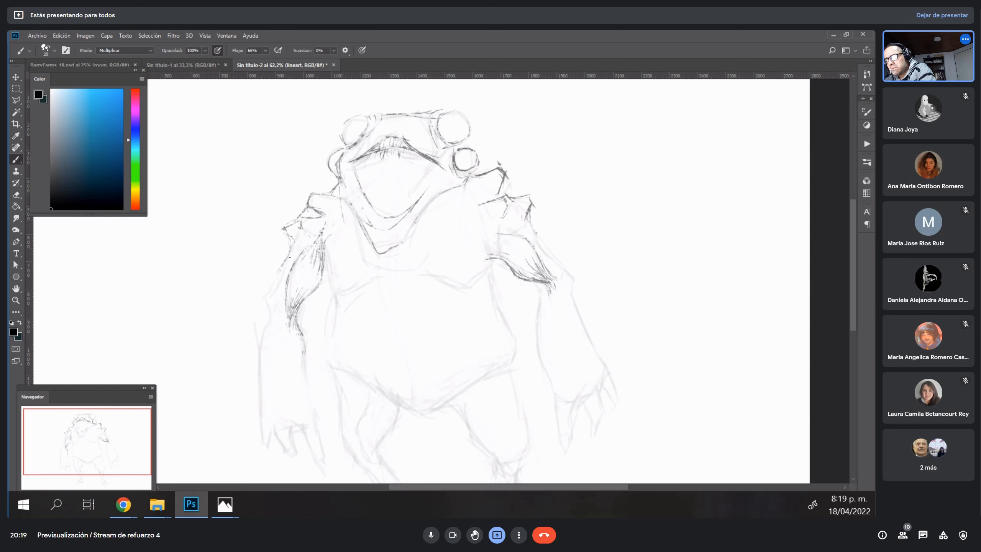
pyautogui.moveTo(276, 278); pyautogui.dragTo(273, 300)
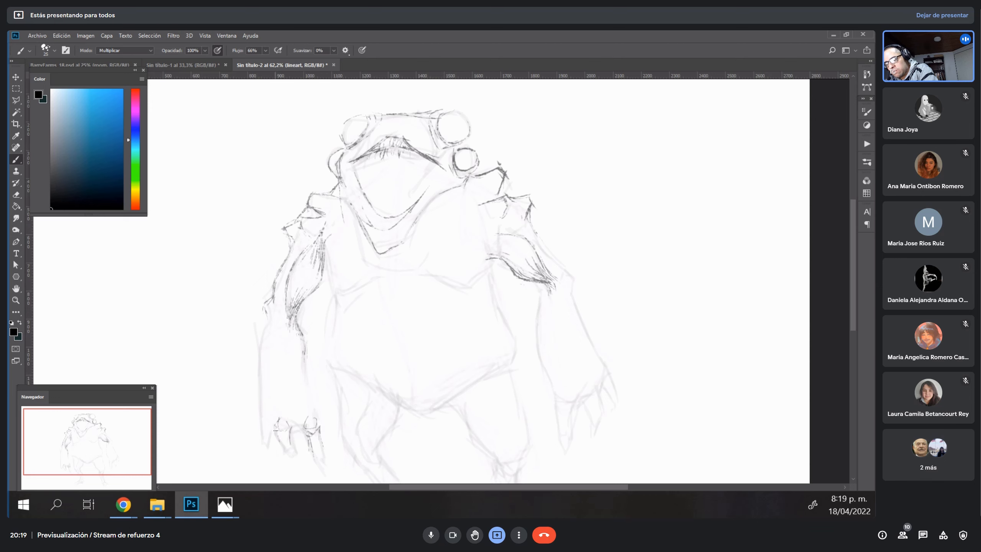
pyautogui.moveTo(299, 453)
pyautogui.mouseDown()
pyautogui.moveTo(285, 448)
pyautogui.moveTo(326, 476)
pyautogui.moveTo(321, 432)
pyautogui.mouseUp()
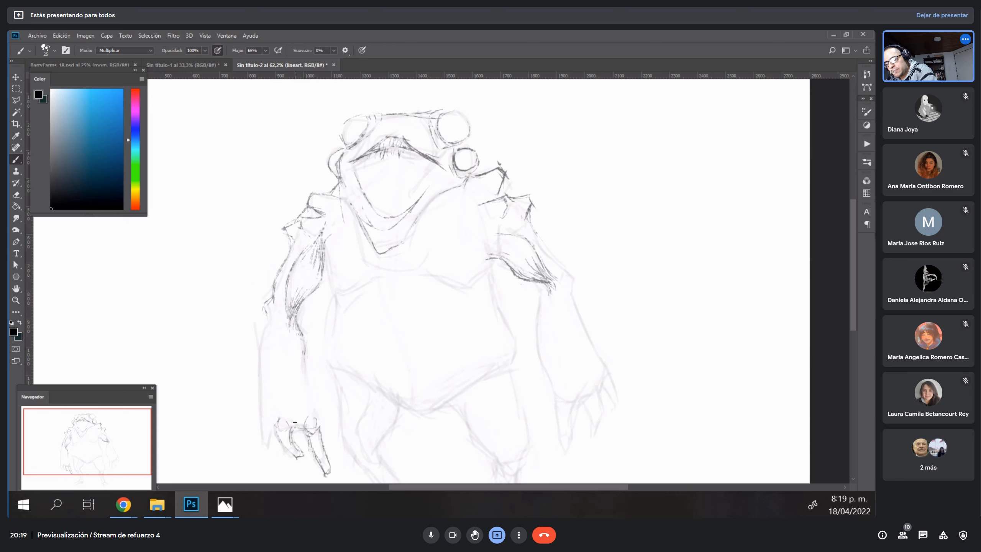
pyautogui.moveTo(261, 419); pyautogui.dragTo(269, 427)
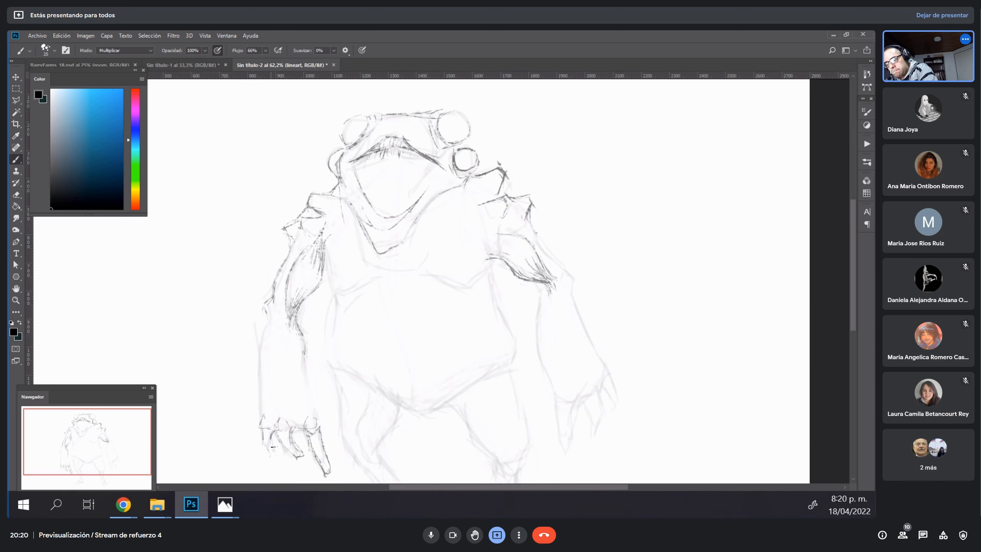
pyautogui.moveTo(274, 447); pyautogui.dragTo(266, 450)
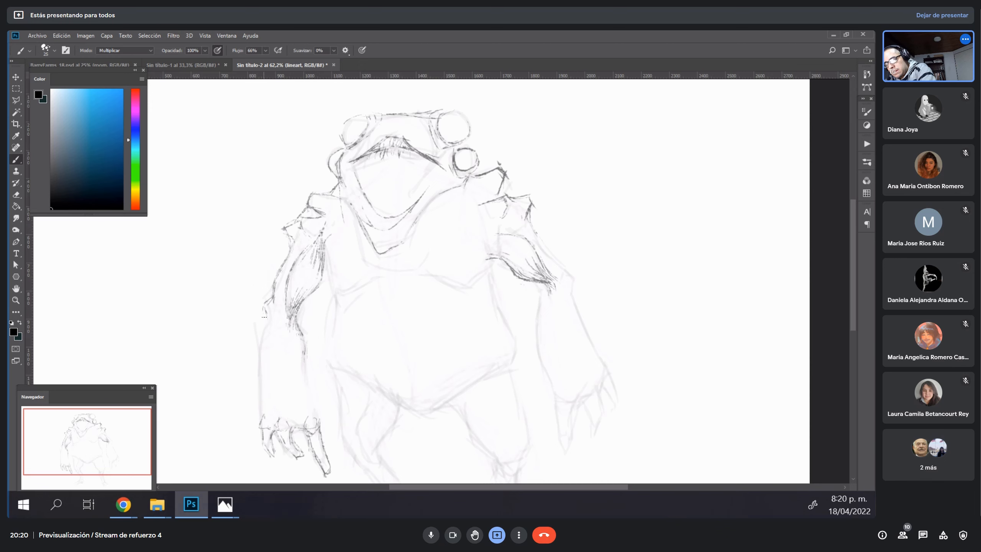
# Ink the left-hand forearm's outer and inner contours with muscle lines, and the pointed thumb at its wrist.
pyautogui.moveTo(263, 308); pyautogui.dragTo(266, 334)
pyautogui.moveTo(257, 385)
pyautogui.mouseDown()
pyautogui.moveTo(261, 354)
pyautogui.moveTo(258, 408)
pyautogui.mouseUp()
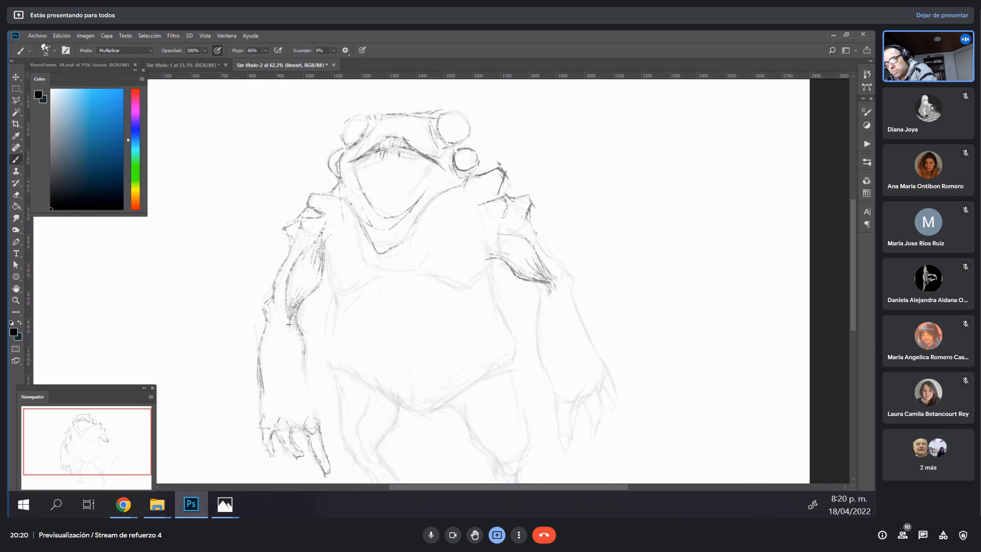
pyautogui.moveTo(314, 350)
pyautogui.mouseDown()
pyautogui.moveTo(304, 397)
pyautogui.moveTo(313, 415)
pyautogui.moveTo(286, 367)
pyautogui.mouseUp()
pyautogui.moveTo(300, 402); pyautogui.dragTo(287, 350)
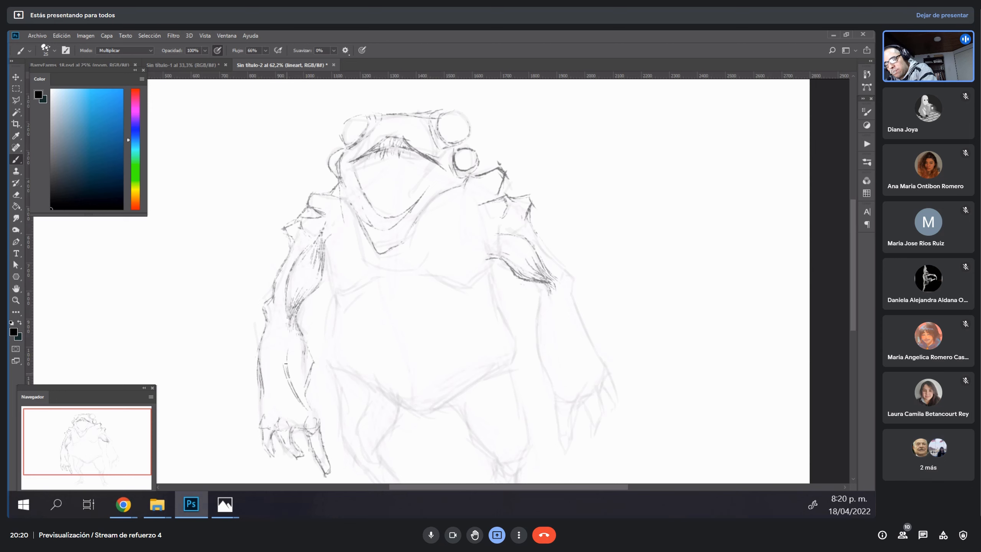
pyautogui.moveTo(300, 394)
pyautogui.mouseDown()
pyautogui.moveTo(296, 370)
pyautogui.moveTo(303, 394)
pyautogui.moveTo(306, 360)
pyautogui.mouseUp()
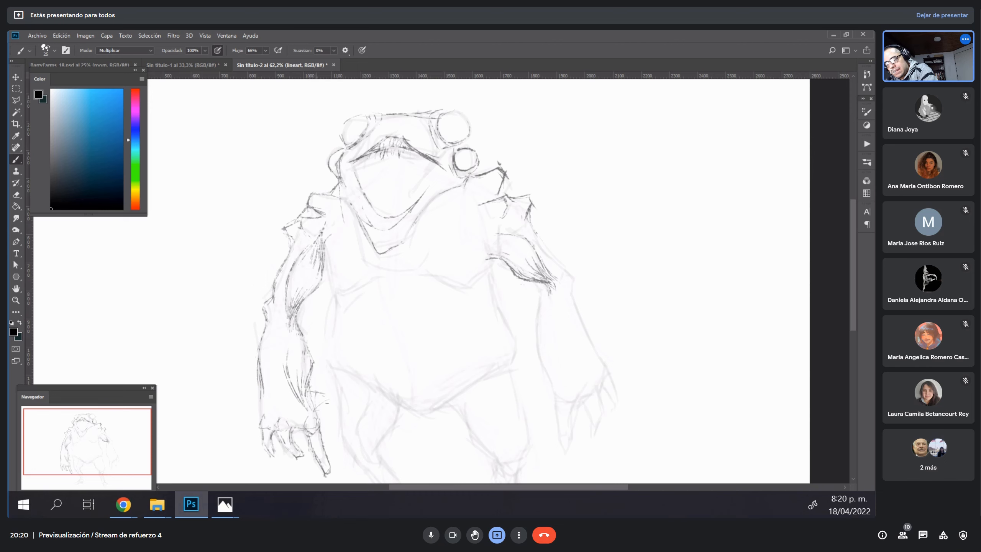
pyautogui.moveTo(325, 395); pyautogui.dragTo(348, 406)
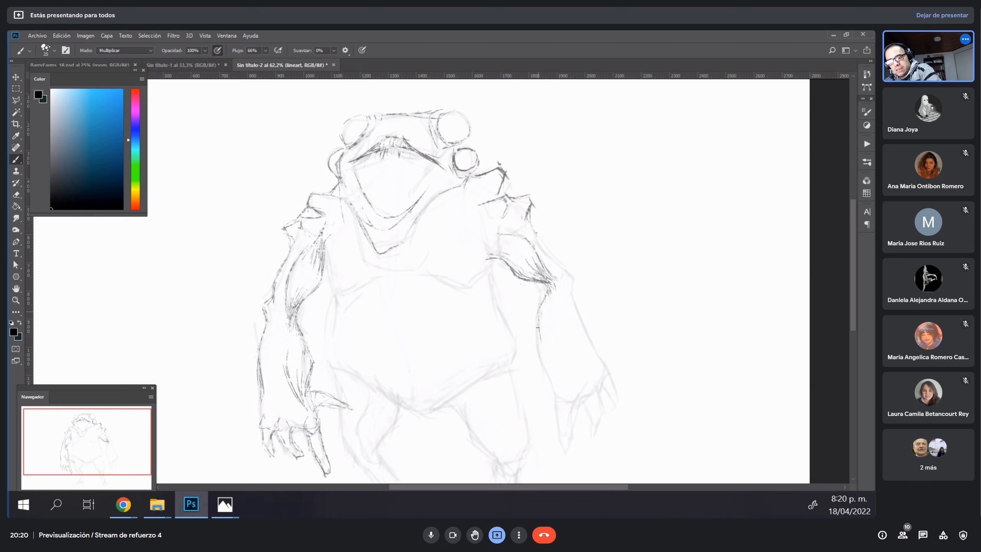
# Ink the fingers and knuckles of the creature's right-hand hand and the inner edge of its forearm.
pyautogui.moveTo(557, 387)
pyautogui.mouseDown()
pyautogui.moveTo(562, 407)
pyautogui.moveTo(600, 392)
pyautogui.mouseUp()
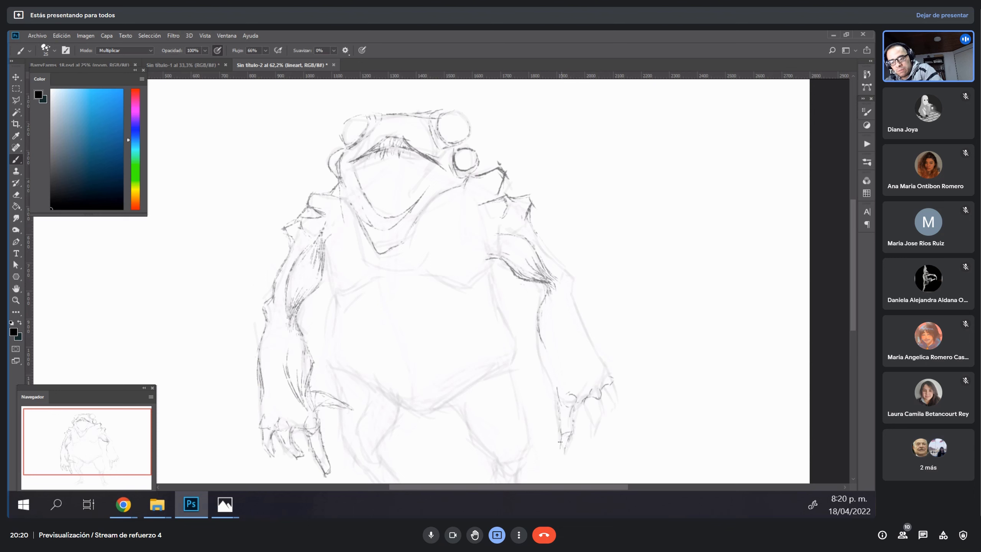
pyautogui.moveTo(561, 432); pyautogui.dragTo(565, 454)
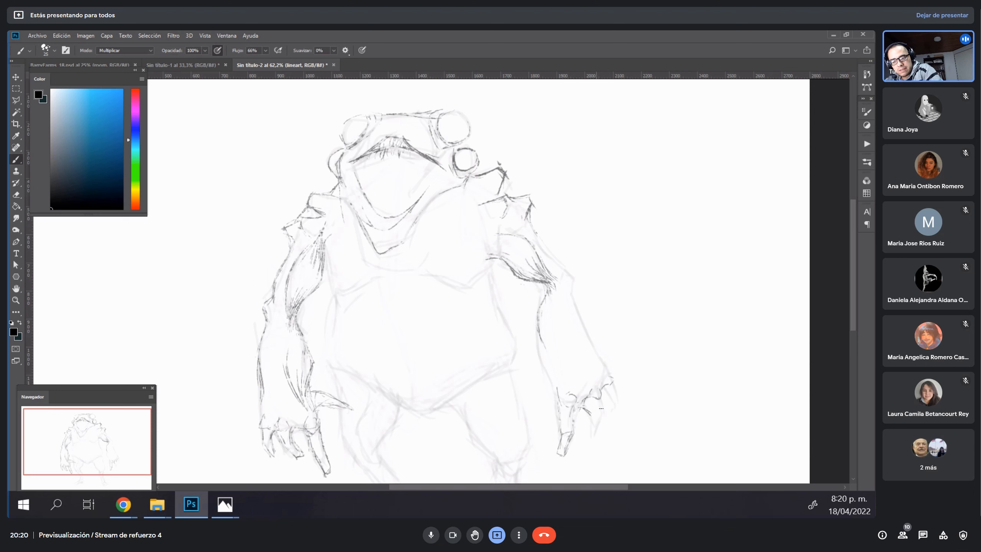
pyautogui.moveTo(601, 409); pyautogui.dragTo(595, 421)
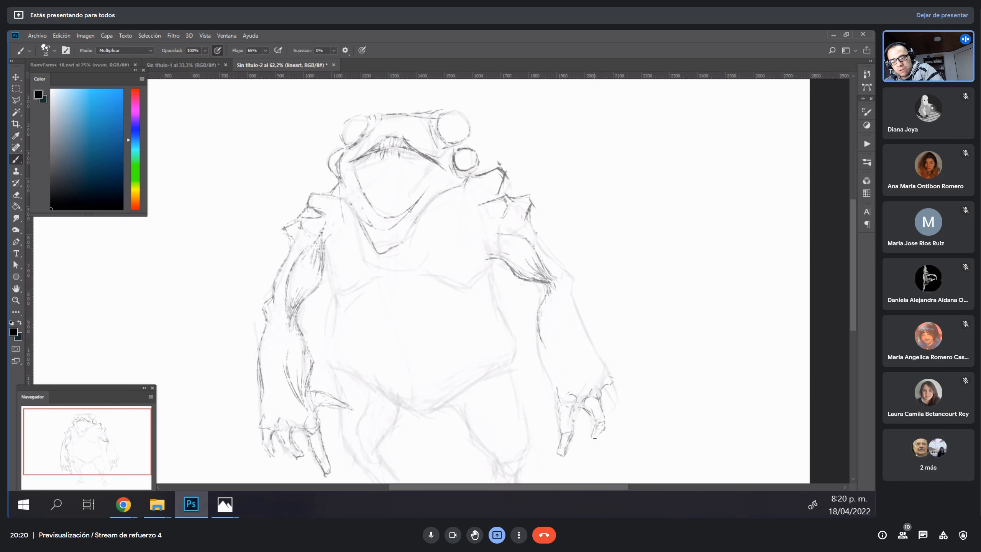
pyautogui.moveTo(602, 389); pyautogui.dragTo(620, 406)
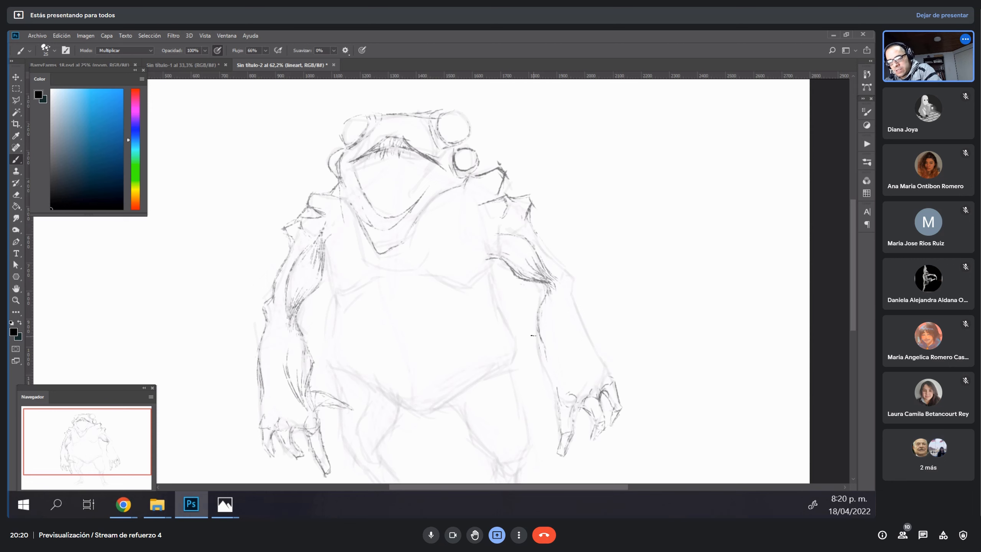
pyautogui.moveTo(541, 348); pyautogui.dragTo(550, 383)
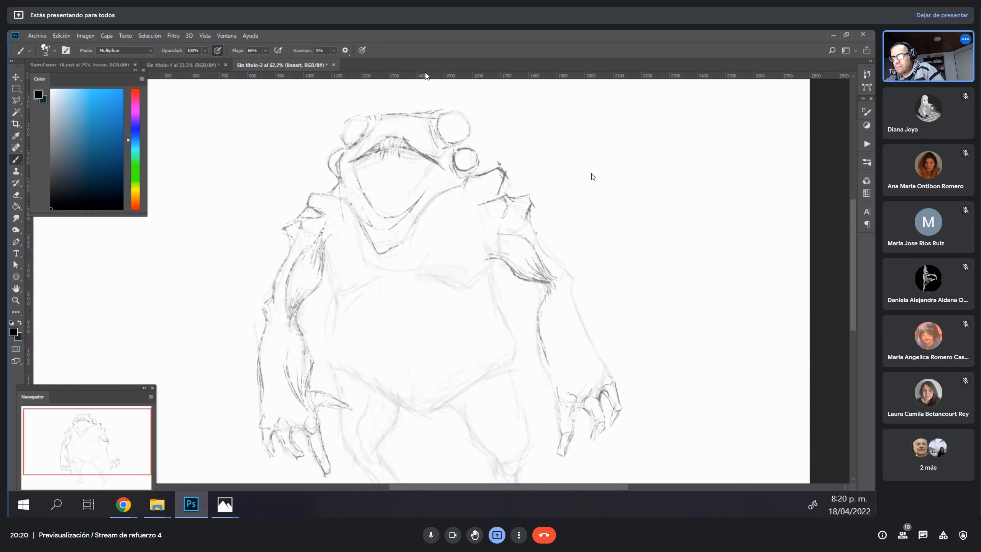
# Open the recent file 03_thumbnails_abr17_22.psd, leaving its colour profile unmodified.
pyautogui.click(37, 35)
pyautogui.moveTo(131, 89)
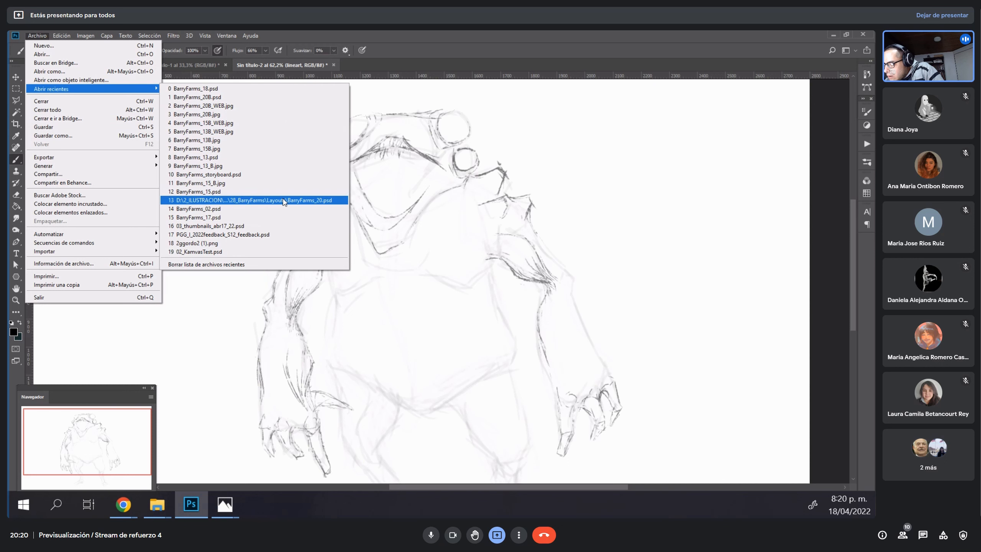
pyautogui.click(273, 230)
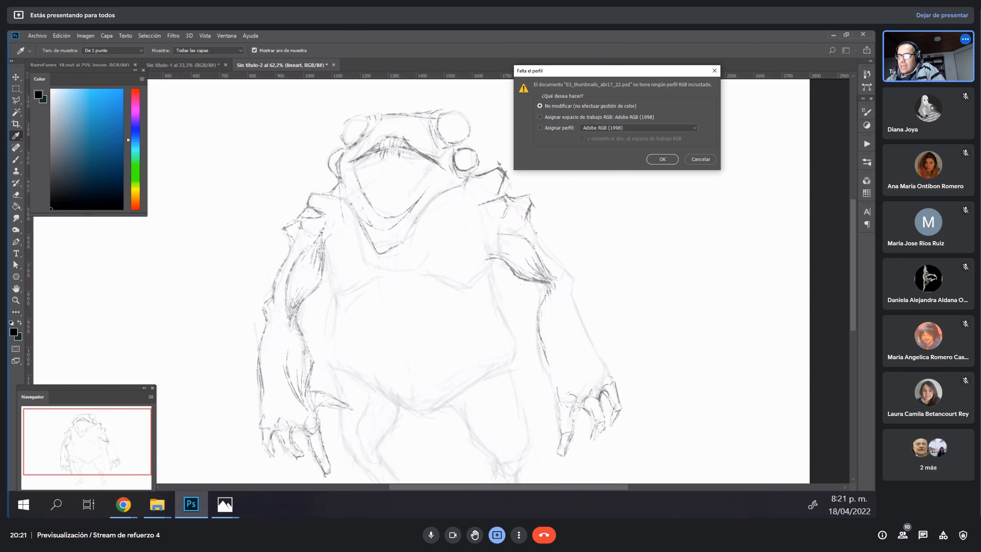
pyautogui.click(675, 159)
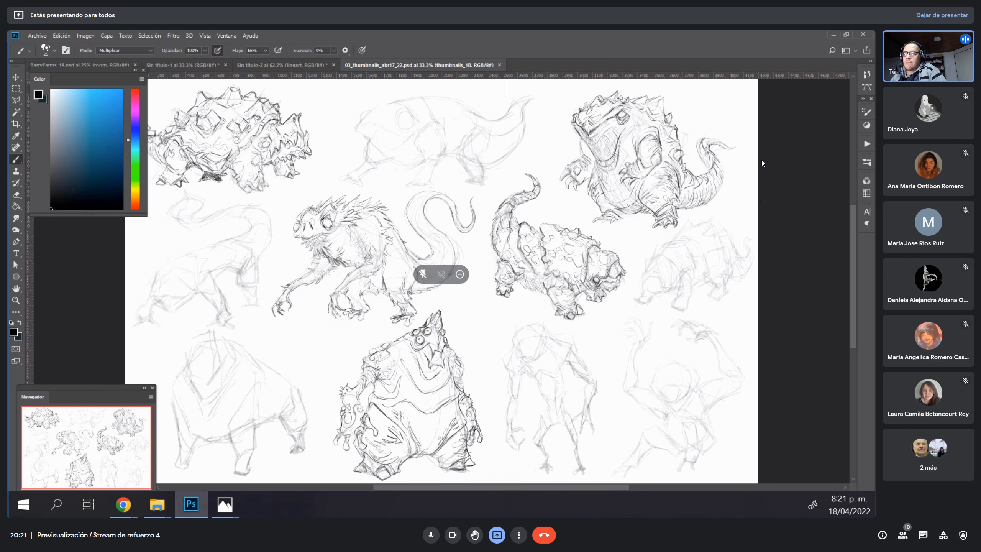
# Examine the rough gesture sketches and the inked creatures across the thumbnail sheet at close range.
pyautogui.press('z')
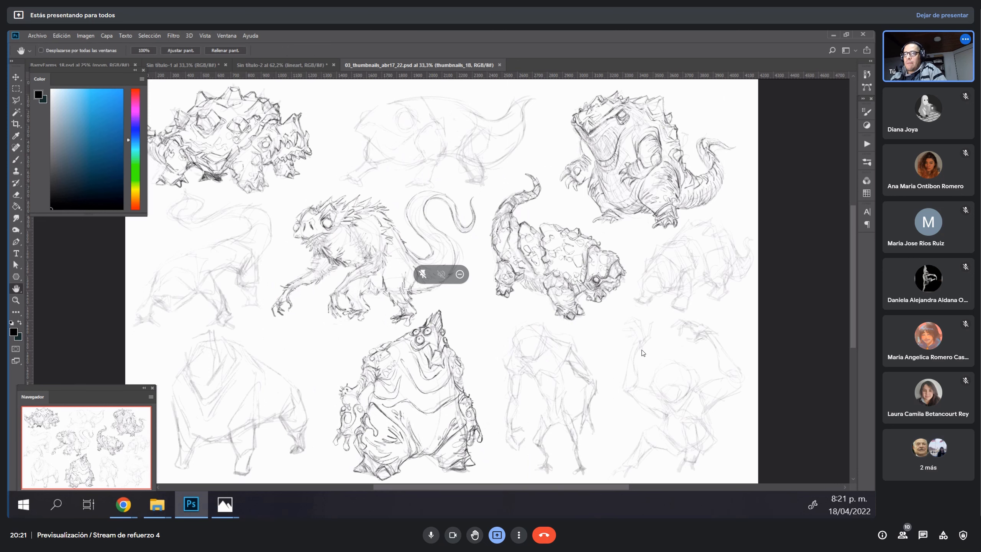
pyautogui.hotkey('alt', 'Tab')
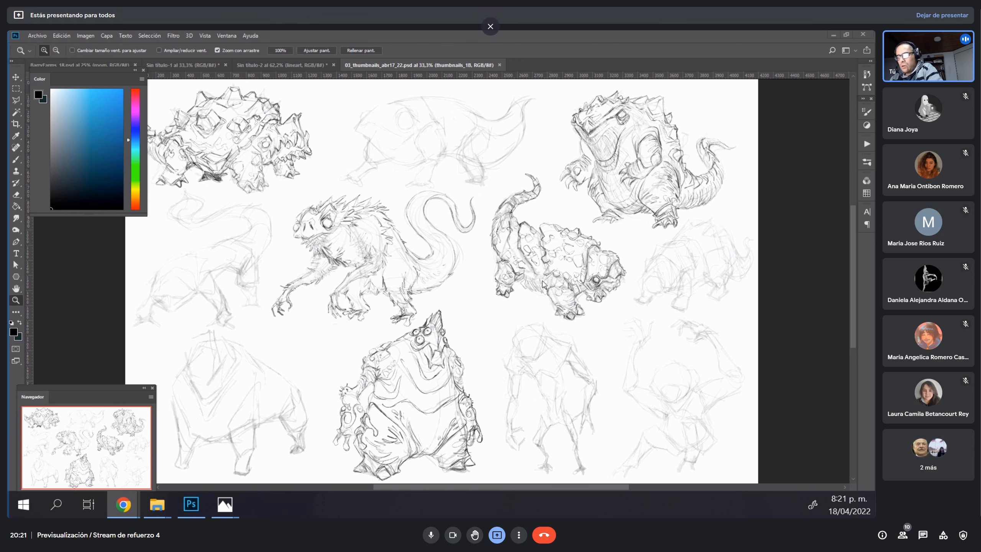
pyautogui.click(801, 271)
pyautogui.moveTo(606, 376); pyautogui.dragTo(549, 215)
pyautogui.press('h')
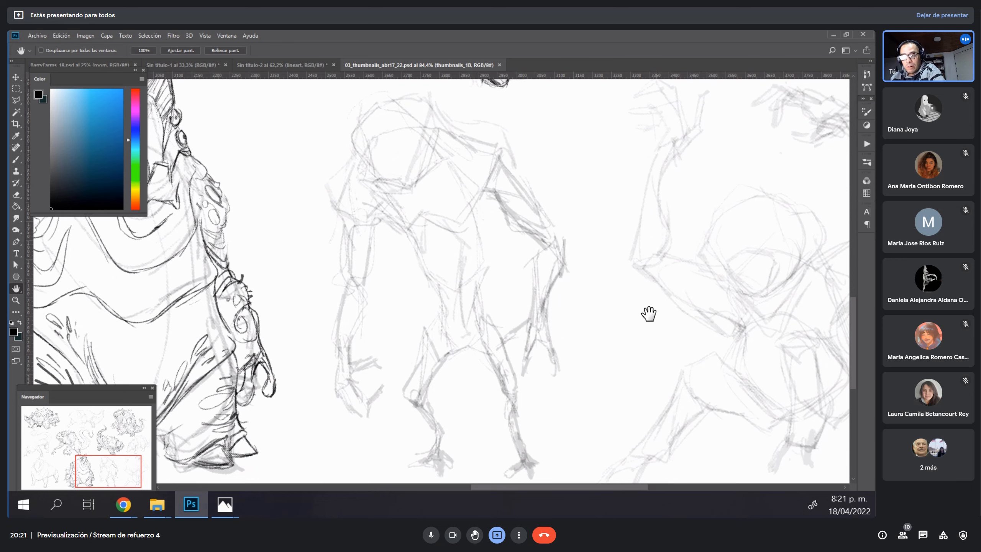
pyautogui.moveTo(745, 287)
pyautogui.mouseDown()
pyautogui.moveTo(692, 243)
pyautogui.moveTo(629, 289)
pyautogui.mouseUp()
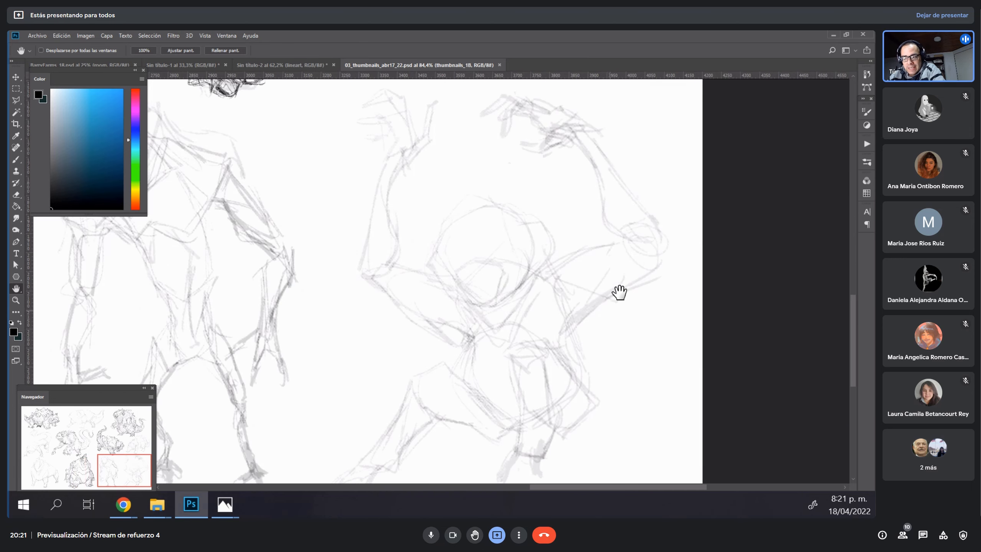
pyautogui.moveTo(597, 363); pyautogui.dragTo(586, 341)
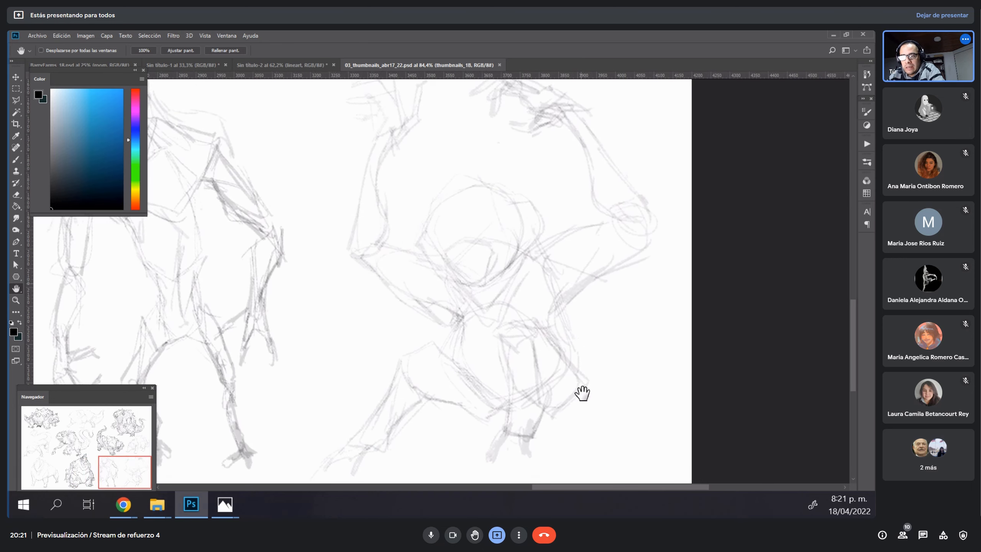
pyautogui.moveTo(582, 393)
pyautogui.mouseDown()
pyautogui.moveTo(602, 279)
pyautogui.moveTo(543, 292)
pyautogui.mouseUp()
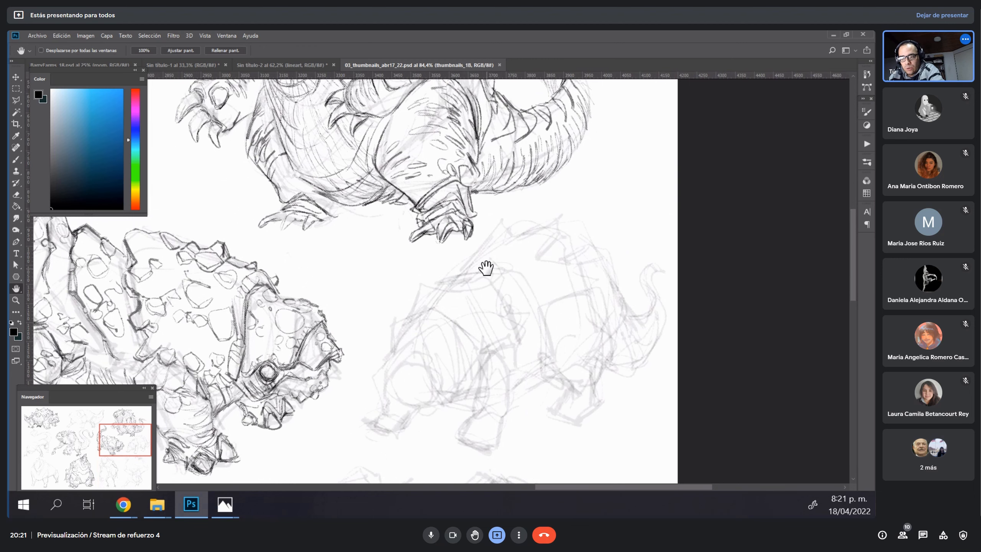
pyautogui.moveTo(473, 331); pyautogui.dragTo(529, 456)
pyautogui.moveTo(387, 236); pyautogui.dragTo(575, 157)
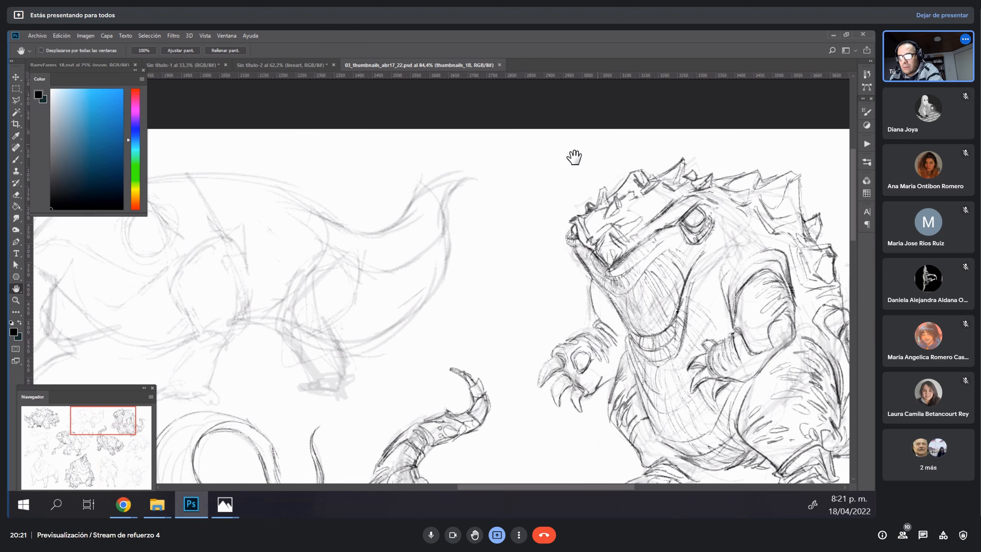
pyautogui.moveTo(381, 349); pyautogui.dragTo(546, 360)
pyautogui.moveTo(431, 344); pyautogui.dragTo(493, 298)
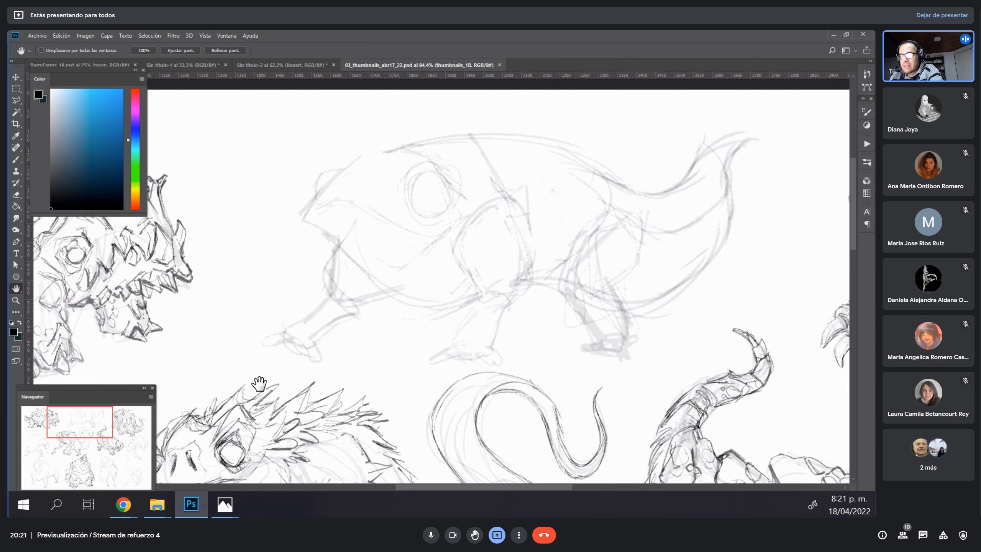
pyautogui.moveTo(110, 298)
pyautogui.mouseDown()
pyautogui.moveTo(325, 301)
pyautogui.moveTo(460, 381)
pyautogui.moveTo(542, 194)
pyautogui.moveTo(517, 353)
pyautogui.moveTo(506, 336)
pyautogui.moveTo(536, 318)
pyautogui.moveTo(473, 316)
pyautogui.mouseUp()
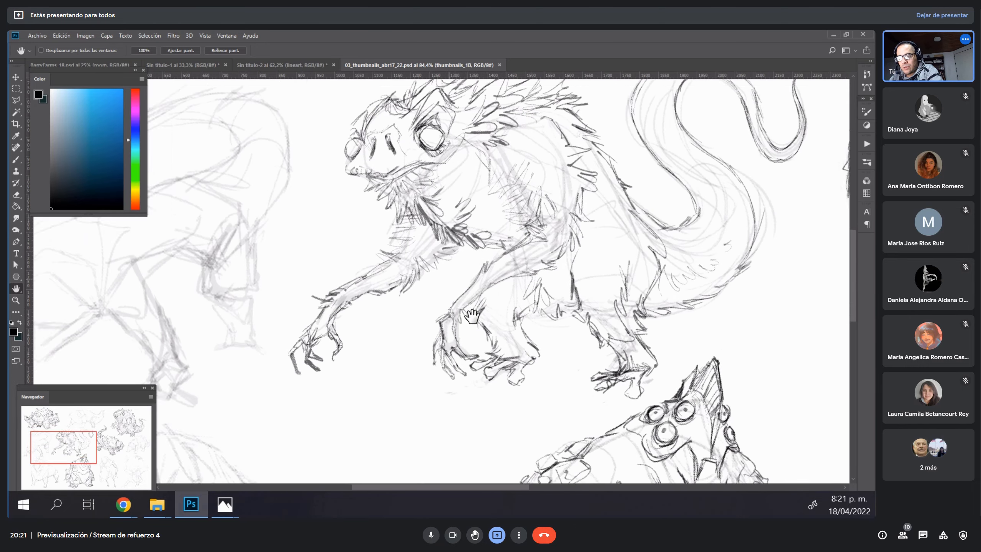
pyautogui.moveTo(561, 350); pyautogui.dragTo(505, 402)
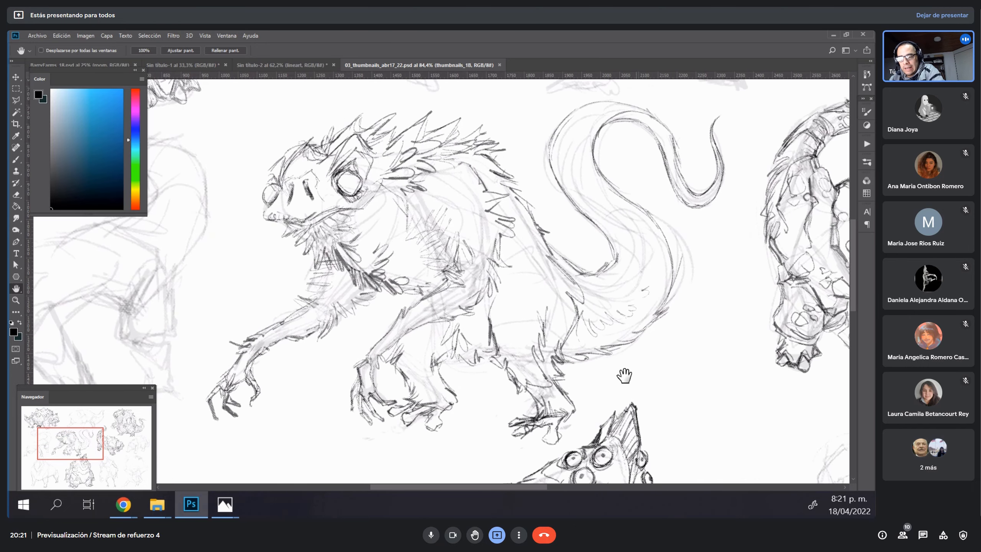
pyautogui.moveTo(634, 382); pyautogui.dragTo(607, 189)
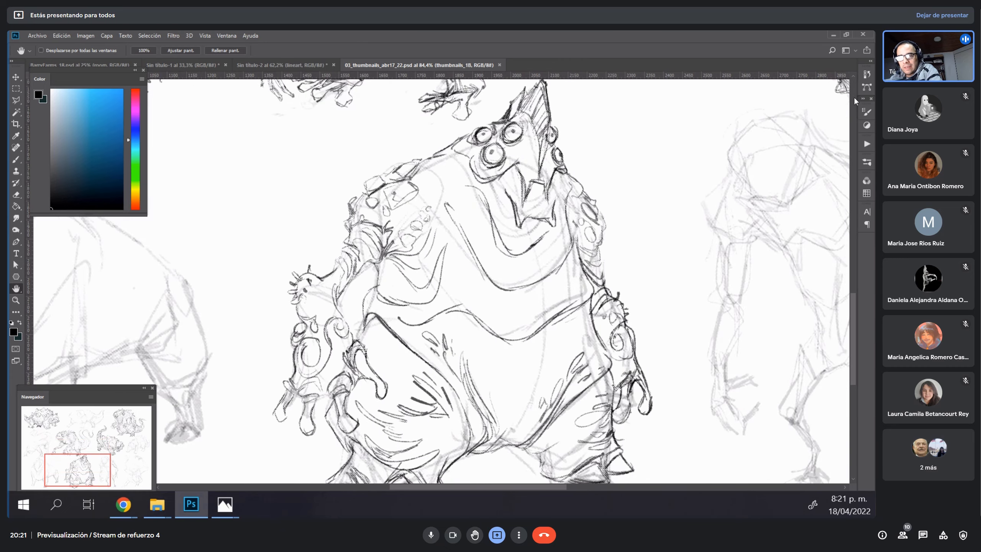
pyautogui.moveTo(594, 331)
pyautogui.mouseDown()
pyautogui.moveTo(582, 321)
pyautogui.moveTo(526, 320)
pyautogui.moveTo(402, 460)
pyautogui.mouseUp()
pyautogui.moveTo(757, 162); pyautogui.dragTo(531, 449)
pyautogui.moveTo(675, 231)
pyautogui.mouseDown()
pyautogui.moveTo(514, 410)
pyautogui.moveTo(539, 352)
pyautogui.moveTo(533, 359)
pyautogui.moveTo(611, 290)
pyautogui.mouseUp()
pyautogui.moveTo(470, 333); pyautogui.dragTo(828, 98)
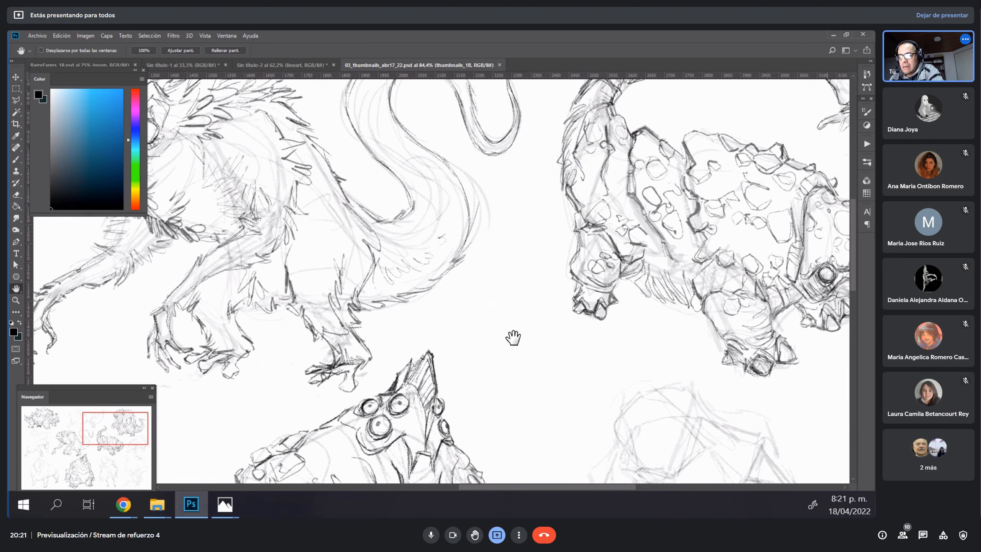
# Examine the bulky three-eyed creature's full-body line art and the rough sketch beside it.
pyautogui.moveTo(513, 337); pyautogui.dragTo(533, 132)
pyautogui.press('z')
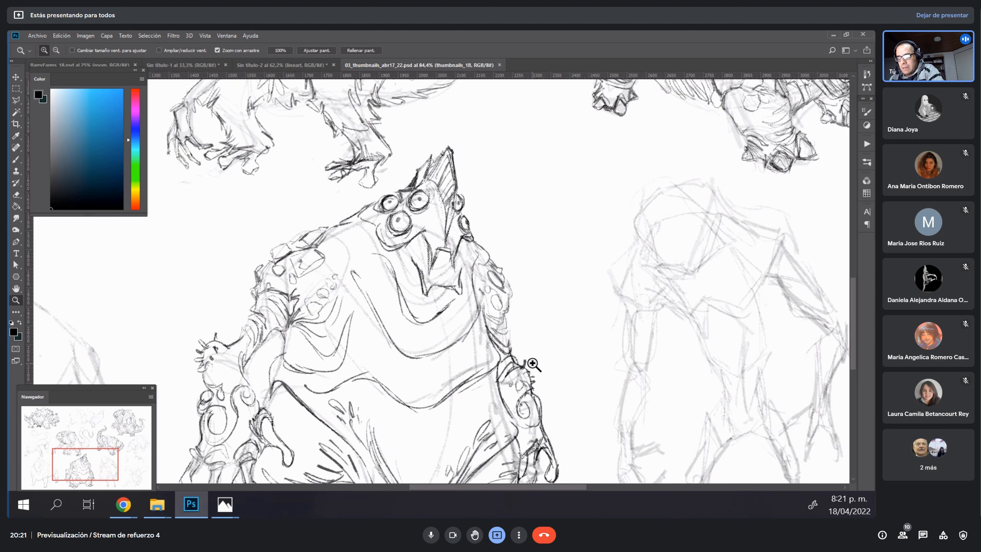
pyautogui.moveTo(543, 343); pyautogui.dragTo(522, 342)
pyautogui.press('h')
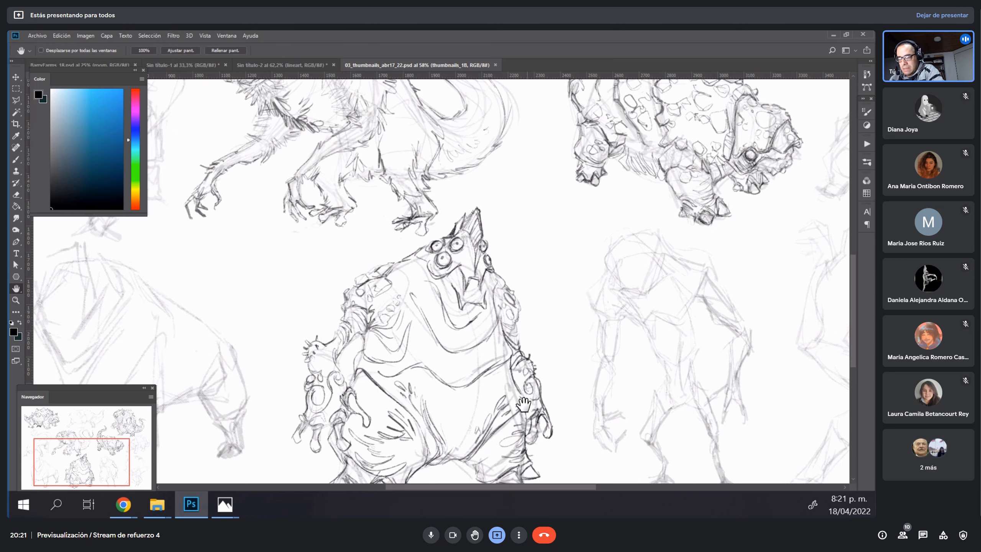
pyautogui.moveTo(523, 404)
pyautogui.mouseDown()
pyautogui.moveTo(514, 344)
pyautogui.moveTo(516, 358)
pyautogui.moveTo(530, 352)
pyautogui.moveTo(522, 324)
pyautogui.mouseUp()
pyautogui.press('z')
pyautogui.press('h')
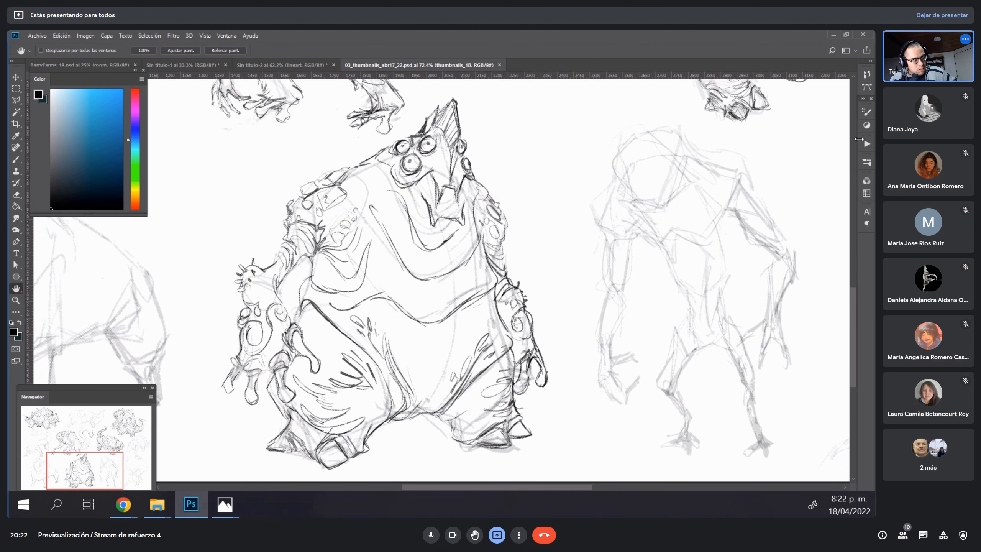
# Compare the line art with its rough sketch by toggling the thumbnails_1B layer's visibility and hiding the thumbnails_1 layer.
pyautogui.press('F7')
pyautogui.click(727, 126)
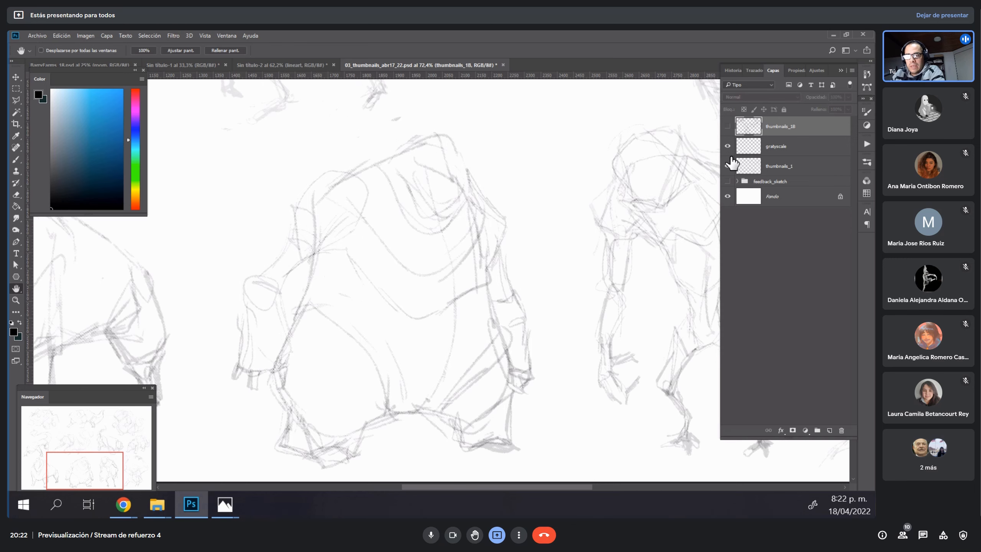
pyautogui.click(728, 127)
pyautogui.click(729, 127)
pyautogui.click(729, 127)
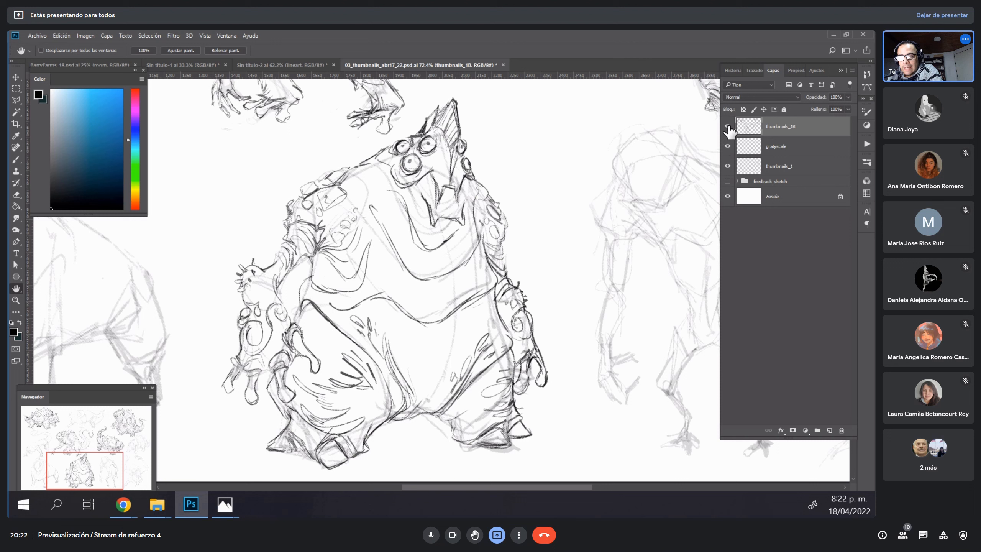
pyautogui.click(728, 146)
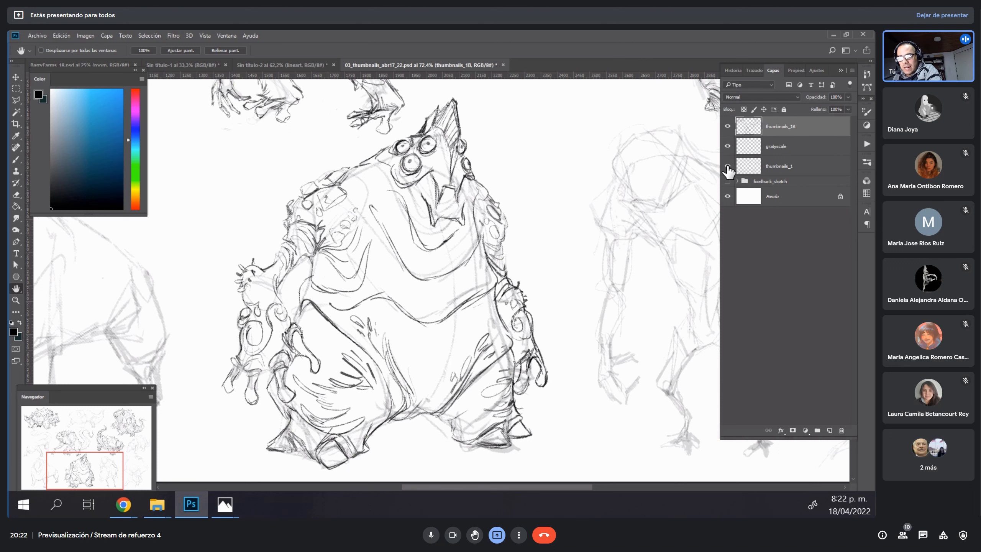
pyautogui.click(728, 166)
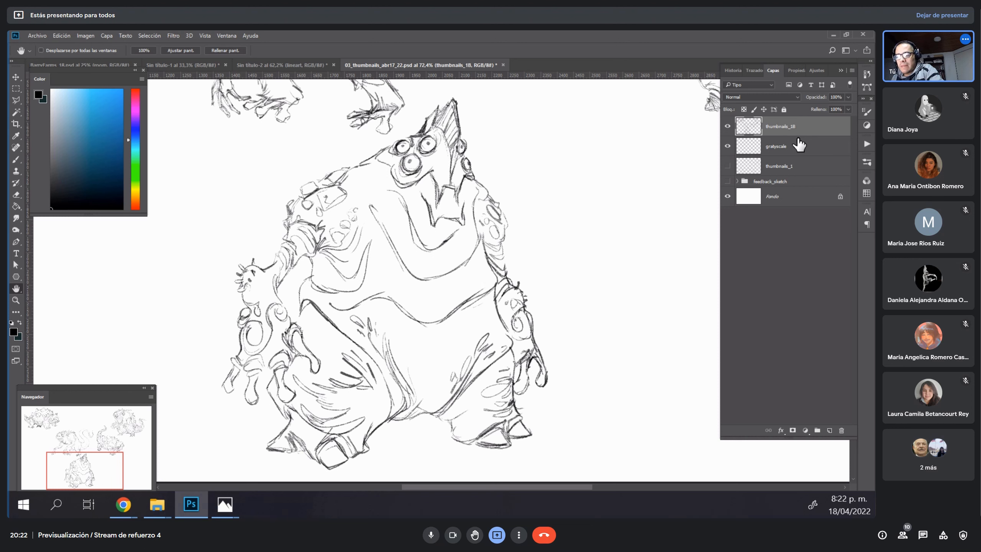
# Close 03_thumbnails_abr17_22.psd without saving its changes.
pyautogui.click(503, 65)
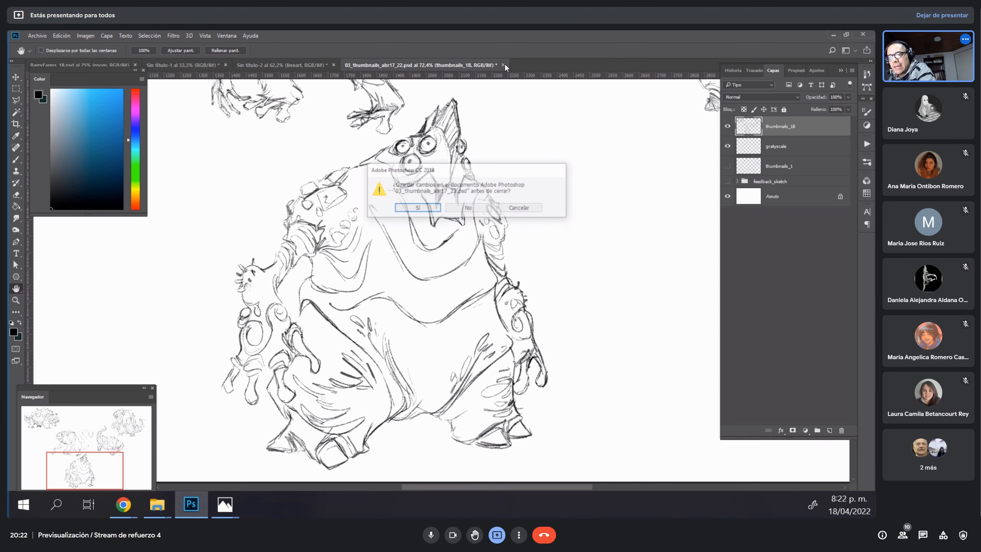
pyautogui.click(468, 209)
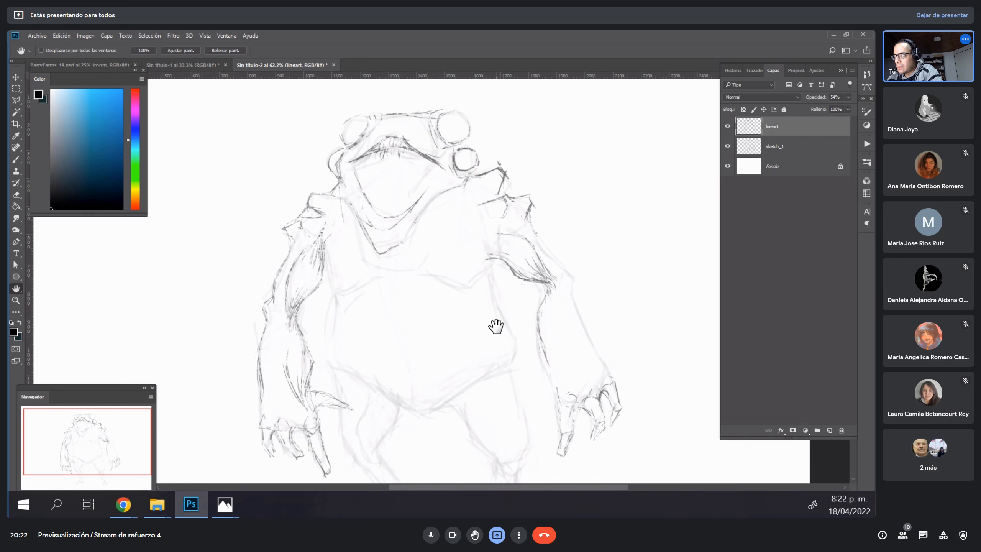
# Ink the creature's left-hand leg with the Brush, from the hip and thigh down to the ankle and the foot's pointed toes.
pyautogui.press('b')
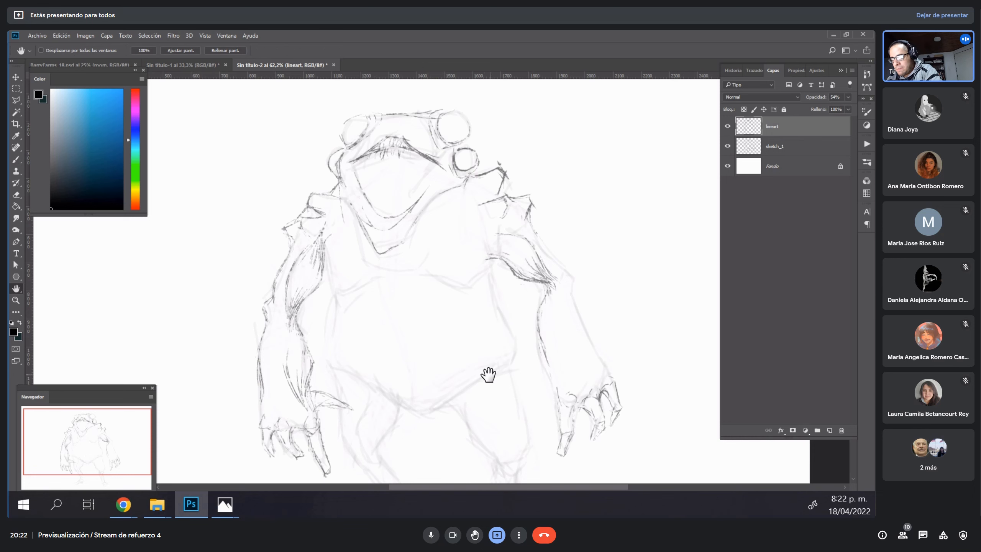
pyautogui.moveTo(488, 373); pyautogui.dragTo(478, 318)
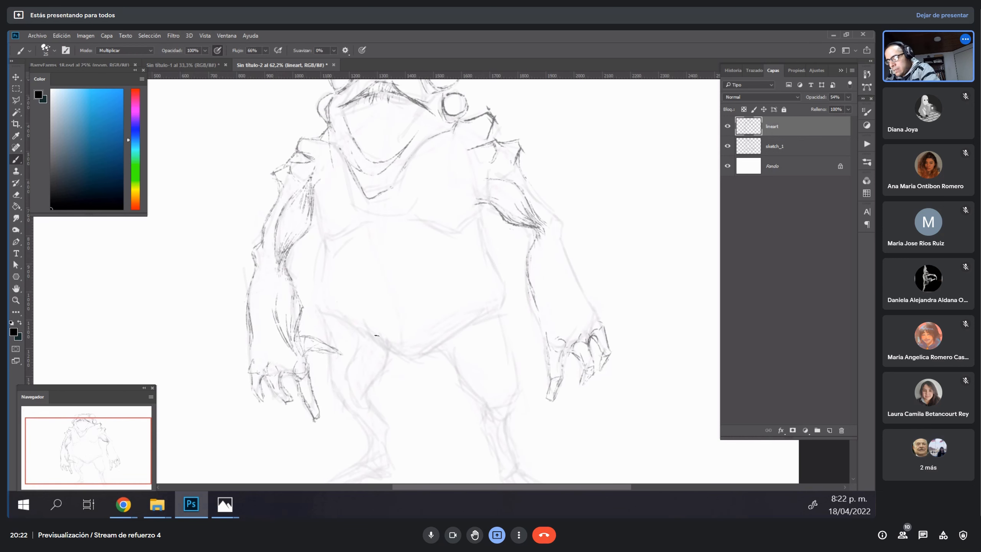
pyautogui.moveTo(361, 324)
pyautogui.mouseDown()
pyautogui.moveTo(386, 347)
pyautogui.moveTo(386, 369)
pyautogui.mouseUp()
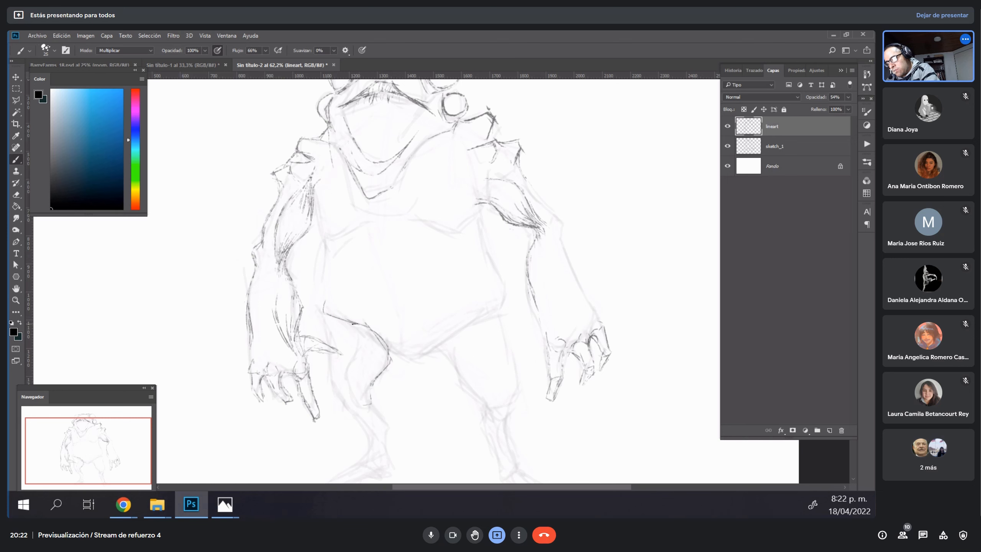
pyautogui.moveTo(359, 326)
pyautogui.mouseDown()
pyautogui.moveTo(349, 391)
pyautogui.moveTo(350, 363)
pyautogui.moveTo(359, 400)
pyautogui.moveTo(336, 393)
pyautogui.moveTo(341, 413)
pyautogui.moveTo(362, 415)
pyautogui.moveTo(350, 401)
pyautogui.moveTo(403, 383)
pyautogui.moveTo(364, 387)
pyautogui.moveTo(361, 411)
pyautogui.moveTo(379, 398)
pyautogui.moveTo(372, 412)
pyautogui.moveTo(356, 415)
pyautogui.moveTo(368, 414)
pyautogui.moveTo(358, 406)
pyautogui.moveTo(346, 417)
pyautogui.moveTo(372, 418)
pyautogui.moveTo(378, 429)
pyautogui.moveTo(358, 419)
pyautogui.moveTo(327, 430)
pyautogui.moveTo(360, 429)
pyautogui.moveTo(347, 430)
pyautogui.moveTo(358, 418)
pyautogui.moveTo(326, 449)
pyautogui.moveTo(367, 428)
pyautogui.moveTo(316, 426)
pyautogui.mouseUp()
pyautogui.press('space')
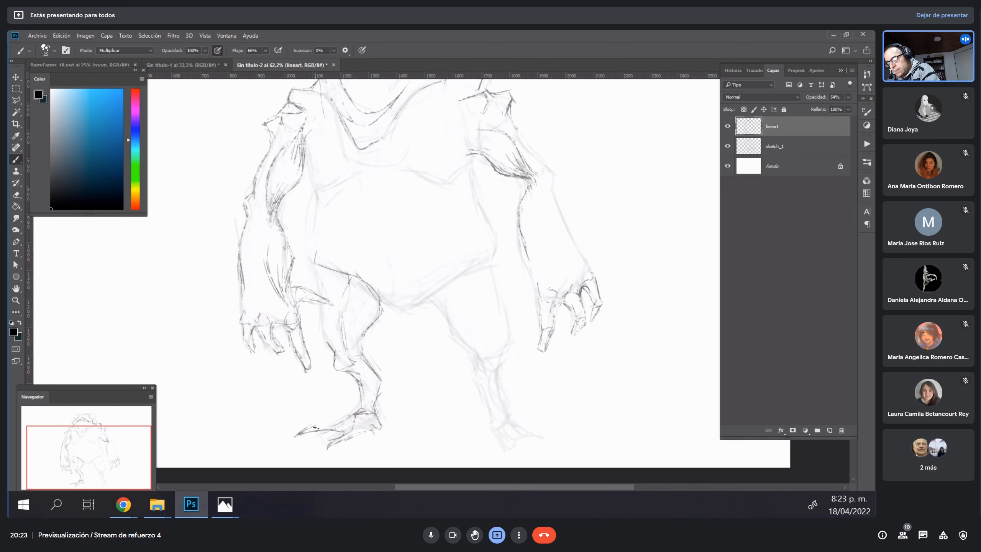
pyautogui.moveTo(380, 428); pyautogui.dragTo(392, 428)
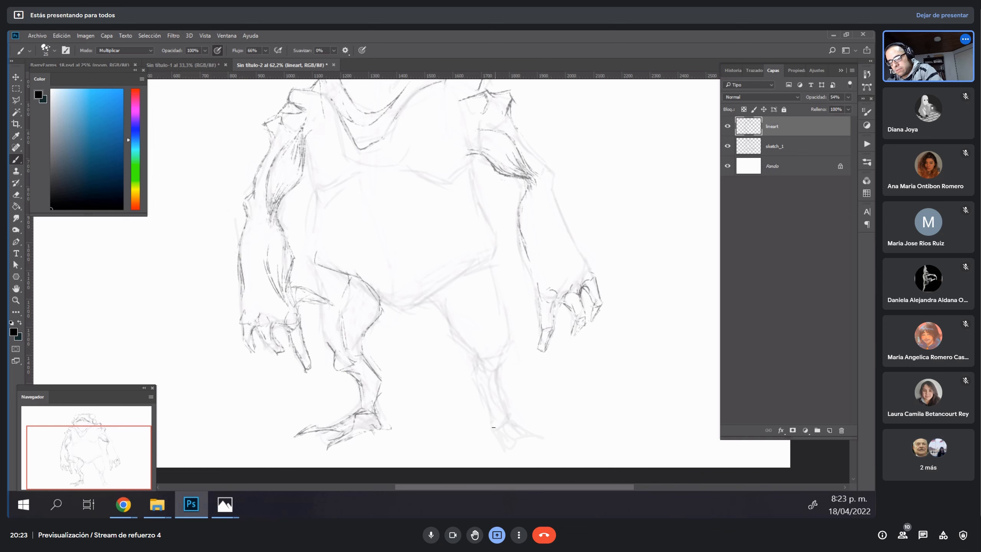
# Ink the pointed toes of the right-hand foot and add strokes to the left-hand thigh and knee.
pyautogui.moveTo(497, 432); pyautogui.dragTo(521, 464)
pyautogui.moveTo(510, 435); pyautogui.dragTo(547, 439)
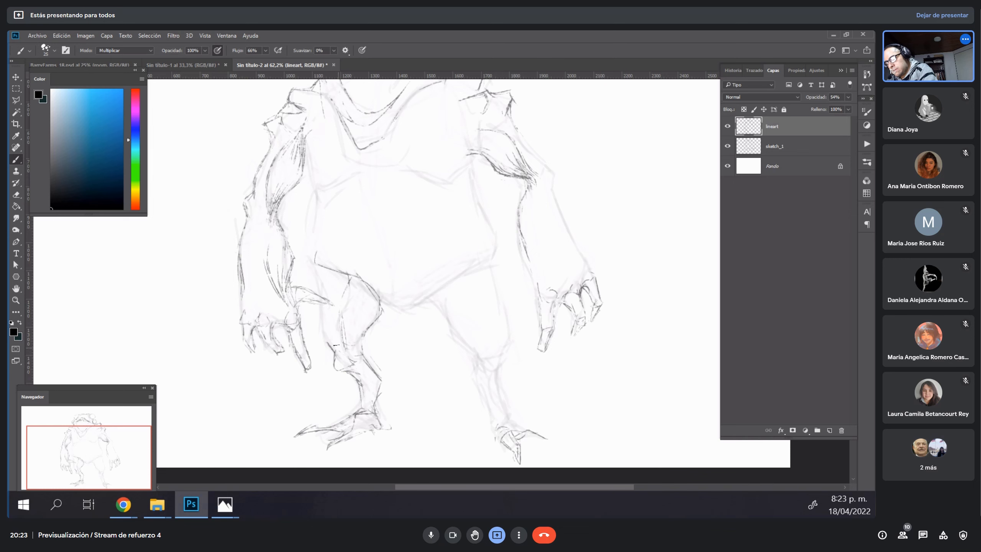
pyautogui.moveTo(327, 341)
pyautogui.mouseDown()
pyautogui.moveTo(335, 352)
pyautogui.moveTo(326, 339)
pyautogui.mouseUp()
# Ink the belly's lower edge from the left-hand thigh through the crotch up to the right-hand hip, doubling the line.
pyautogui.moveTo(373, 297)
pyautogui.mouseDown()
pyautogui.moveTo(409, 317)
pyautogui.moveTo(453, 271)
pyautogui.mouseUp()
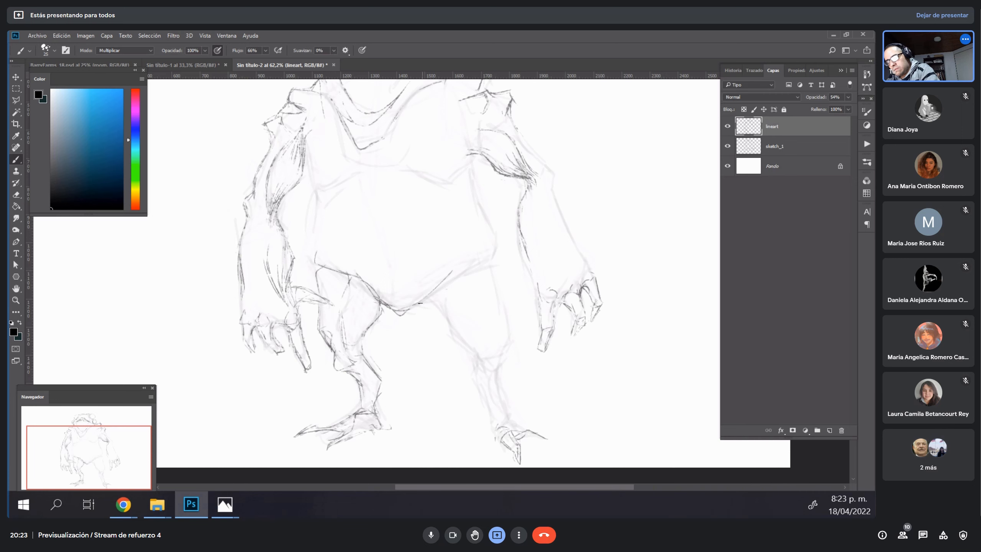
pyautogui.moveTo(379, 302)
pyautogui.mouseDown()
pyautogui.moveTo(342, 256)
pyautogui.moveTo(408, 298)
pyautogui.moveTo(398, 297)
pyautogui.moveTo(464, 256)
pyautogui.mouseUp()
pyautogui.moveTo(420, 304); pyautogui.dragTo(482, 263)
pyautogui.moveTo(482, 263); pyautogui.dragTo(429, 300)
pyautogui.moveTo(465, 273); pyautogui.dragTo(484, 266)
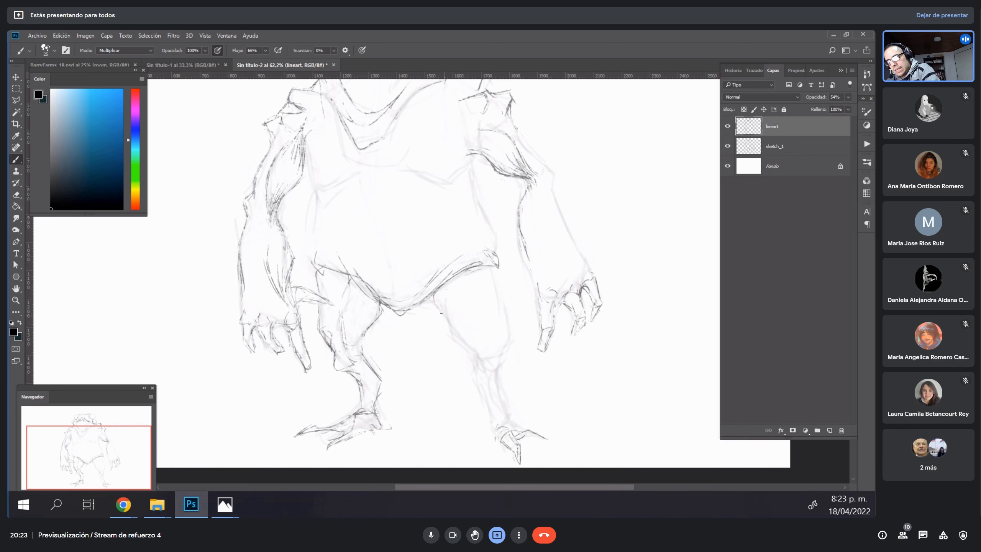
# Ink the right-hand thigh's outer and inner contours and upper fold, and draw loose overlapping ellipses over the belly.
pyautogui.moveTo(497, 267); pyautogui.dragTo(500, 291)
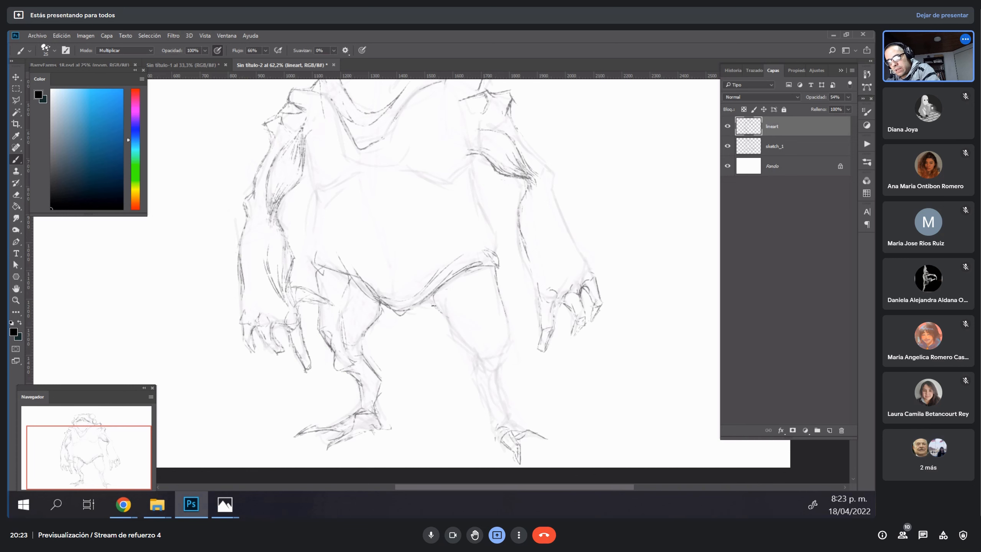
pyautogui.moveTo(429, 297)
pyautogui.mouseDown()
pyautogui.moveTo(471, 349)
pyautogui.moveTo(444, 335)
pyautogui.moveTo(479, 354)
pyautogui.mouseUp()
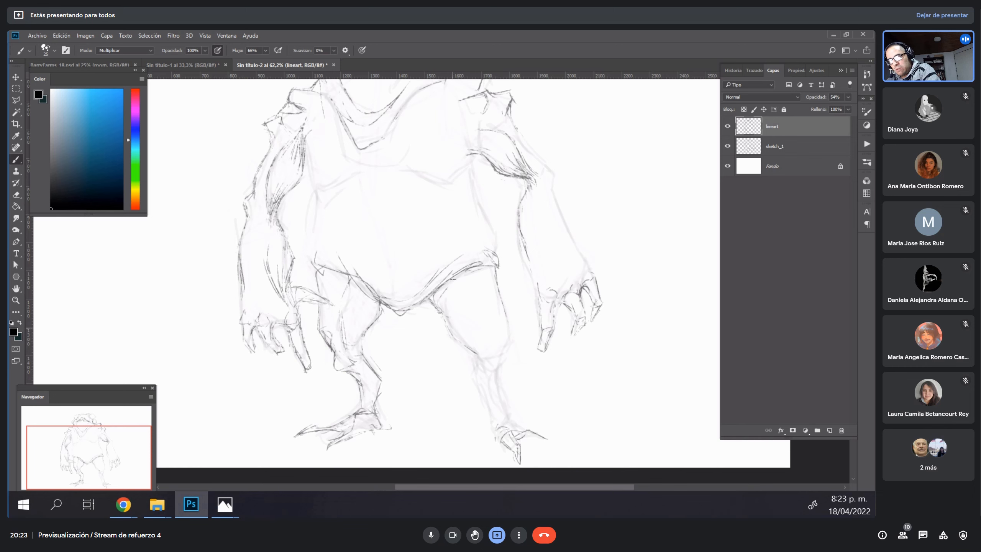
pyautogui.moveTo(439, 287); pyautogui.dragTo(482, 304)
pyautogui.moveTo(460, 199)
pyautogui.mouseDown()
pyautogui.moveTo(426, 180)
pyautogui.moveTo(455, 232)
pyautogui.moveTo(371, 305)
pyautogui.mouseUp()
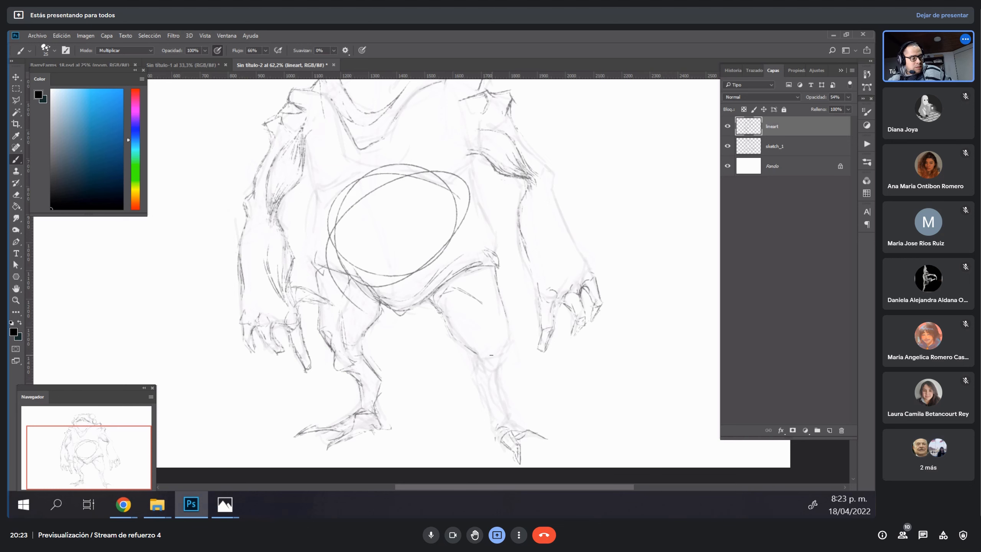
# Undo the loose ellipses over the belly, and ink the belly's side contours and curved upper folds.
pyautogui.hotkey('ctrl', 'z')
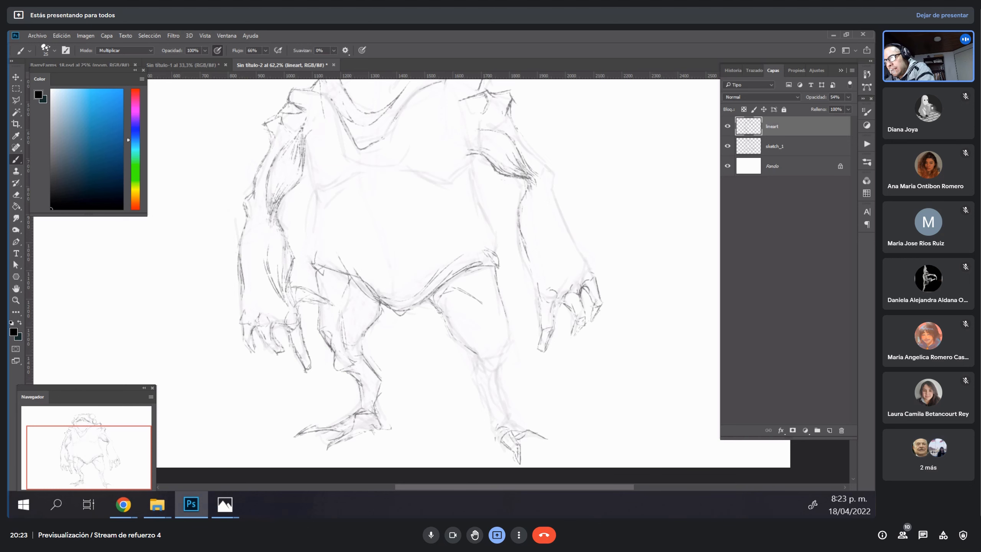
pyautogui.moveTo(313, 264)
pyautogui.mouseDown()
pyautogui.moveTo(300, 244)
pyautogui.moveTo(317, 223)
pyautogui.mouseUp()
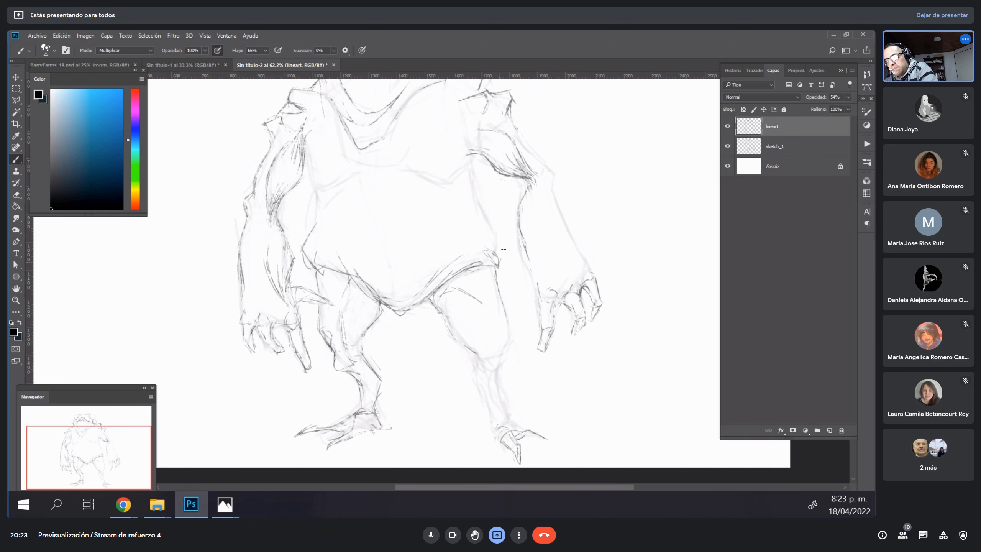
pyautogui.moveTo(498, 251); pyautogui.dragTo(491, 235)
pyautogui.moveTo(305, 156)
pyautogui.mouseDown()
pyautogui.moveTo(339, 183)
pyautogui.moveTo(457, 184)
pyautogui.moveTo(431, 178)
pyautogui.moveTo(427, 166)
pyautogui.moveTo(457, 174)
pyautogui.moveTo(434, 163)
pyautogui.moveTo(478, 139)
pyautogui.moveTo(458, 169)
pyautogui.moveTo(473, 136)
pyautogui.moveTo(407, 166)
pyautogui.mouseUp()
pyautogui.moveTo(317, 204)
pyautogui.mouseDown()
pyautogui.moveTo(353, 180)
pyautogui.moveTo(423, 177)
pyautogui.moveTo(463, 192)
pyautogui.moveTo(476, 156)
pyautogui.moveTo(483, 187)
pyautogui.moveTo(307, 221)
pyautogui.moveTo(309, 228)
pyautogui.moveTo(364, 184)
pyautogui.mouseUp()
pyautogui.moveTo(347, 200); pyautogui.dragTo(387, 180)
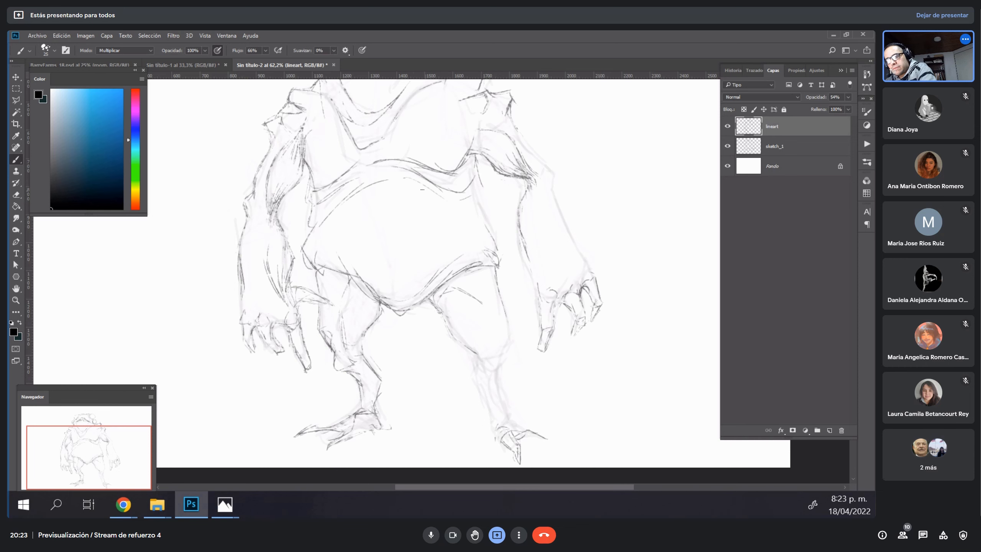
# Ink a series of curved vertical crease lines down the middle of the belly with the Brush.
pyautogui.moveTo(366, 255); pyautogui.dragTo(379, 297)
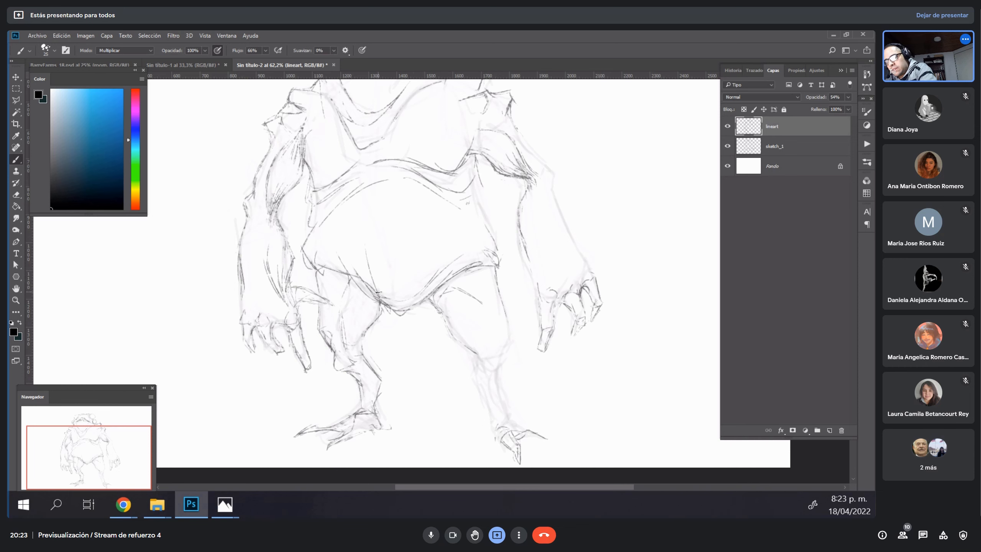
pyautogui.moveTo(372, 252)
pyautogui.mouseDown()
pyautogui.moveTo(370, 295)
pyautogui.moveTo(388, 191)
pyautogui.mouseUp()
pyautogui.moveTo(411, 263); pyautogui.dragTo(413, 300)
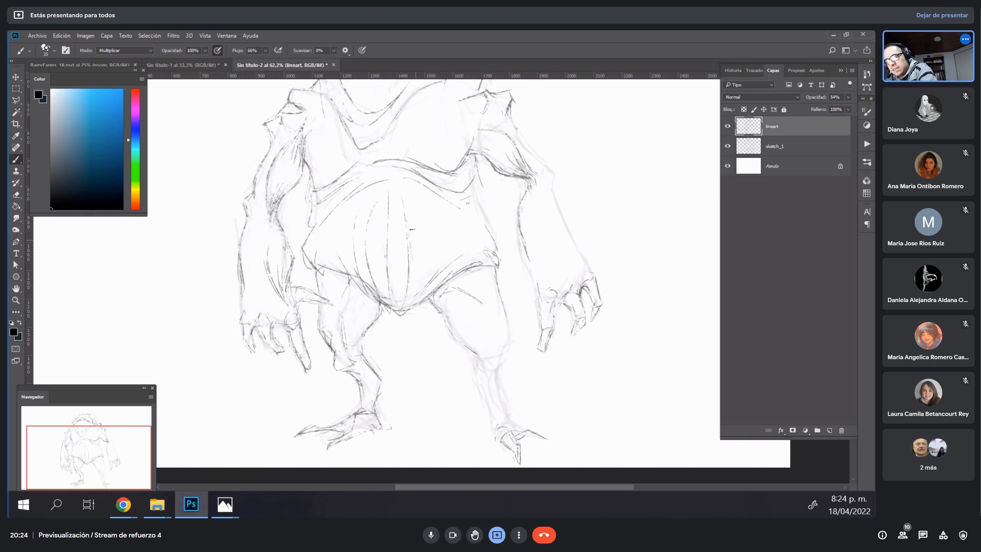
pyautogui.moveTo(409, 215)
pyautogui.mouseDown()
pyautogui.moveTo(415, 285)
pyautogui.moveTo(424, 286)
pyautogui.mouseUp()
pyautogui.moveTo(424, 267); pyautogui.dragTo(421, 286)
pyautogui.moveTo(421, 220); pyautogui.dragTo(425, 268)
pyautogui.moveTo(423, 218); pyautogui.dragTo(427, 283)
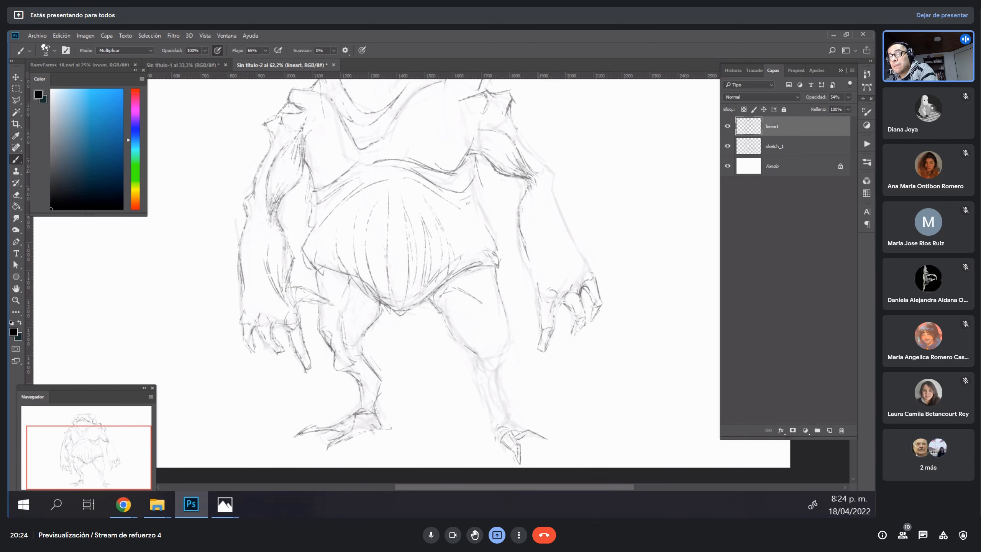
# Ink the right-hand arm's outer contour down to the elbow, and add a curved spike beside the wrist.
pyautogui.moveTo(520, 134); pyautogui.dragTo(547, 161)
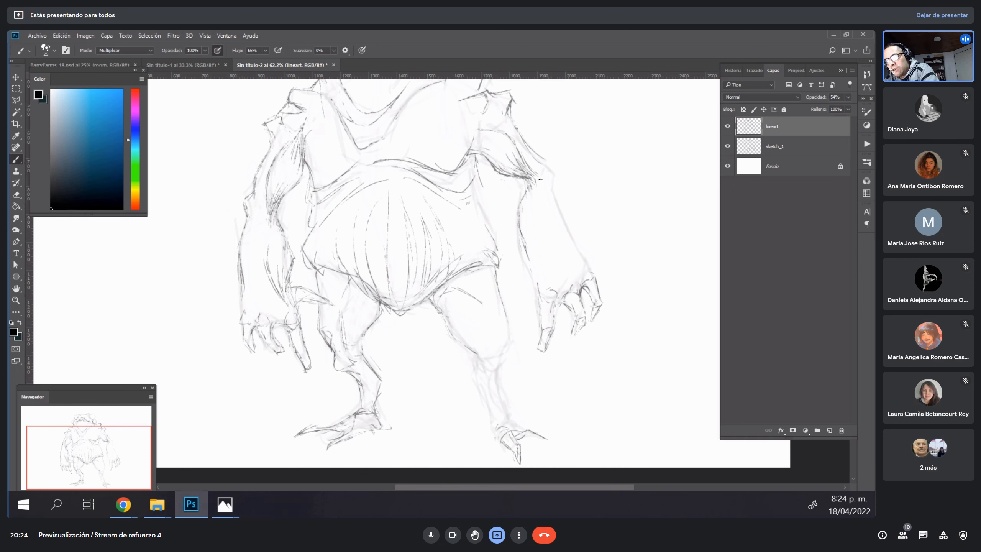
pyautogui.moveTo(542, 160); pyautogui.dragTo(552, 168)
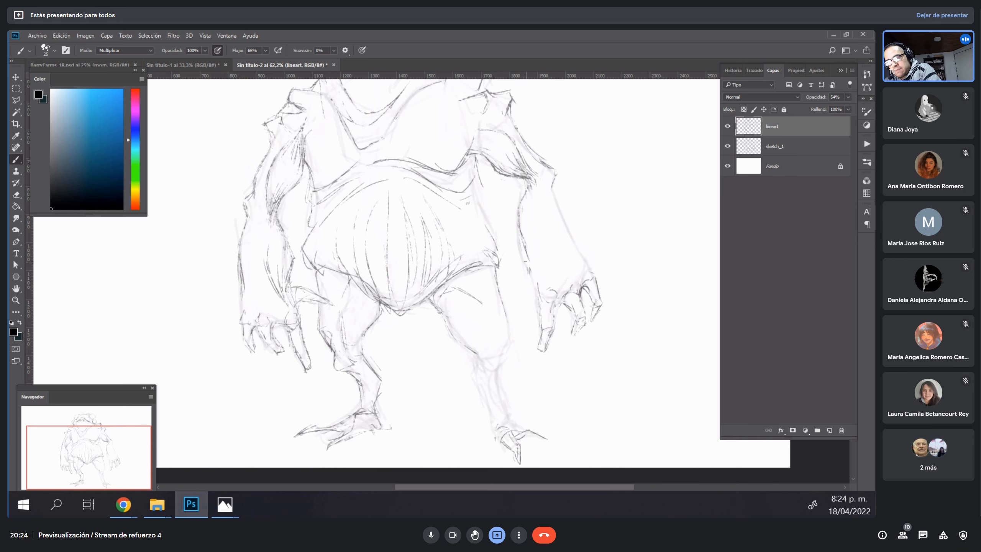
pyautogui.moveTo(526, 261)
pyautogui.mouseDown()
pyautogui.moveTo(521, 281)
pyautogui.moveTo(489, 305)
pyautogui.moveTo(524, 288)
pyautogui.mouseUp()
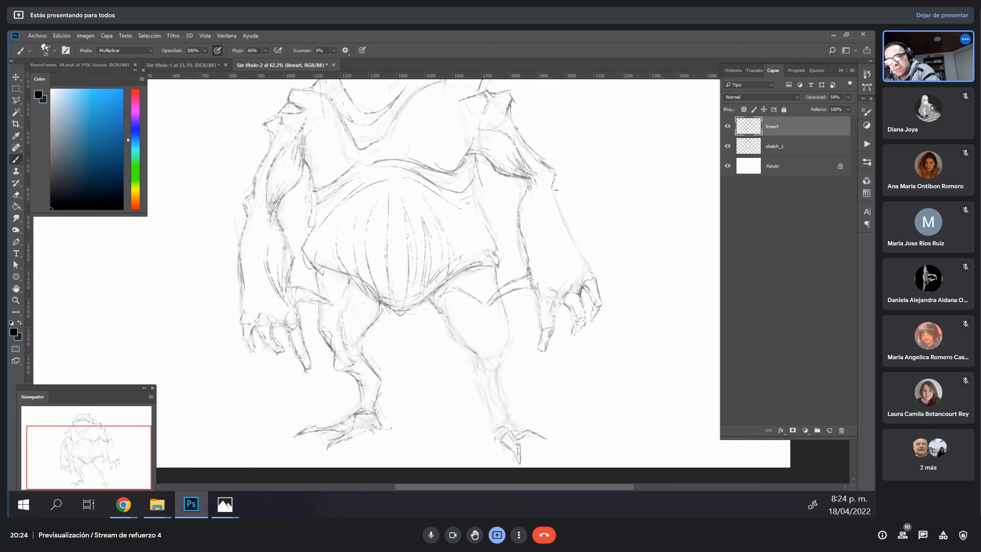
# Ink the muscle lines inside the right-hand forearm and trace its outer contour from the elbow to the hand.
pyautogui.moveTo(521, 233)
pyautogui.mouseDown()
pyautogui.moveTo(542, 235)
pyautogui.moveTo(534, 265)
pyautogui.moveTo(542, 203)
pyautogui.mouseUp()
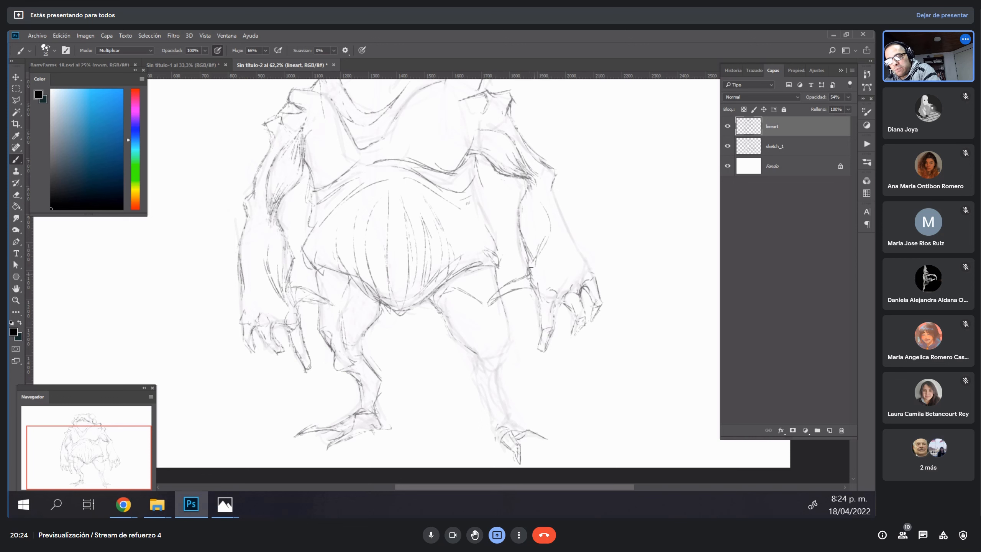
pyautogui.moveTo(531, 267)
pyautogui.mouseDown()
pyautogui.moveTo(522, 224)
pyautogui.moveTo(530, 252)
pyautogui.mouseUp()
pyautogui.moveTo(535, 219); pyautogui.dragTo(534, 249)
pyautogui.moveTo(530, 252); pyautogui.dragTo(535, 267)
pyautogui.moveTo(541, 243); pyautogui.dragTo(536, 256)
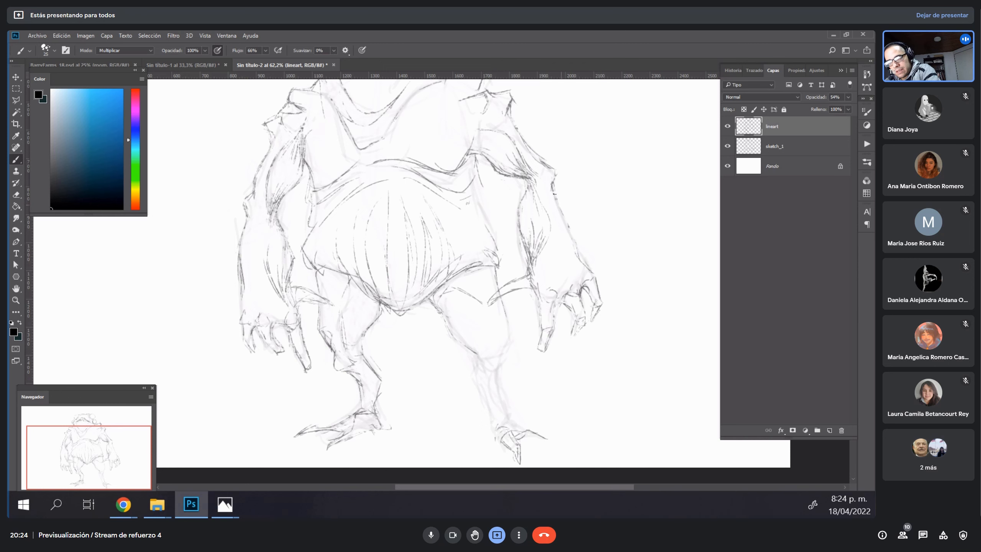
# Ink the right-hand thigh's inner muscle lines, then the knee and both sides of the lower leg.
pyautogui.moveTo(481, 306); pyautogui.dragTo(513, 346)
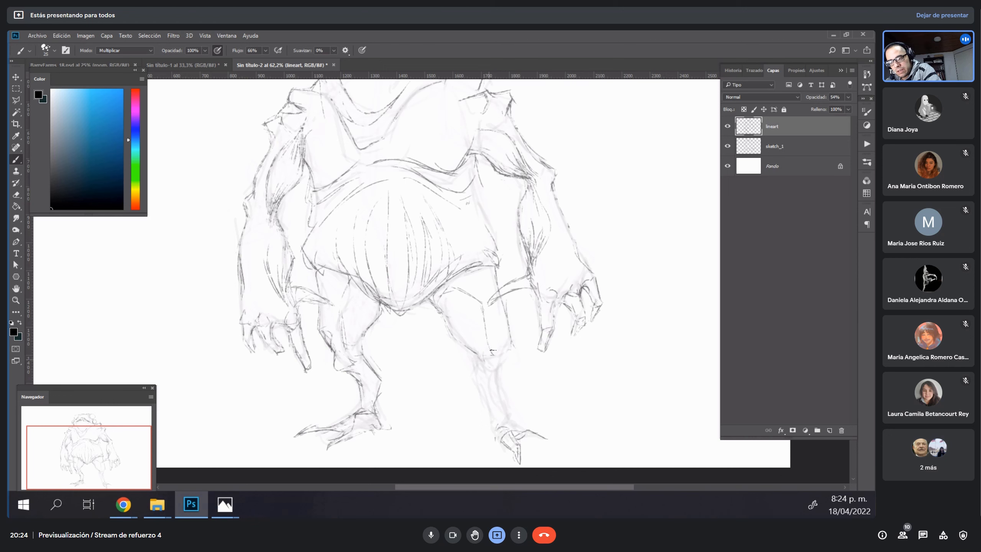
pyautogui.press('e')
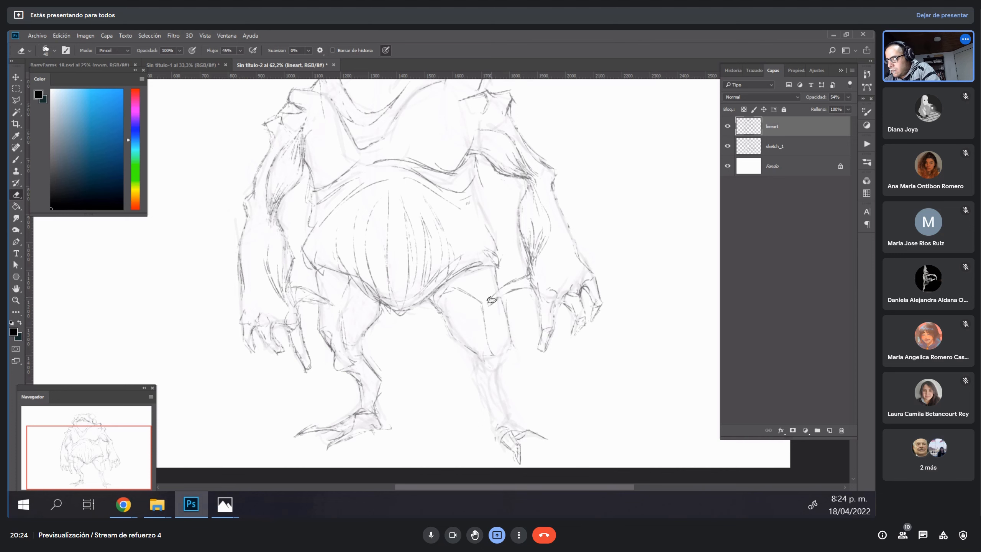
pyautogui.press('b')
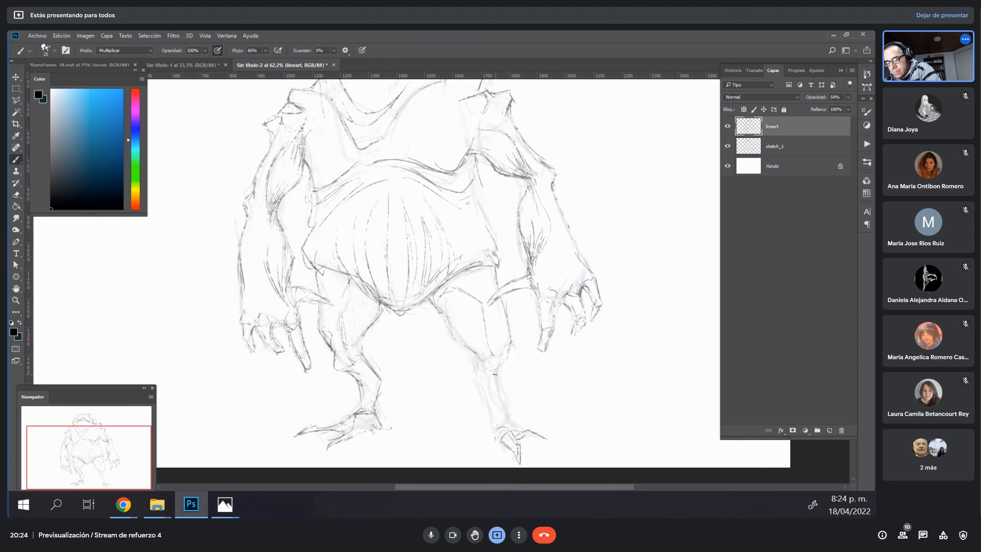
pyautogui.moveTo(504, 360); pyautogui.dragTo(501, 399)
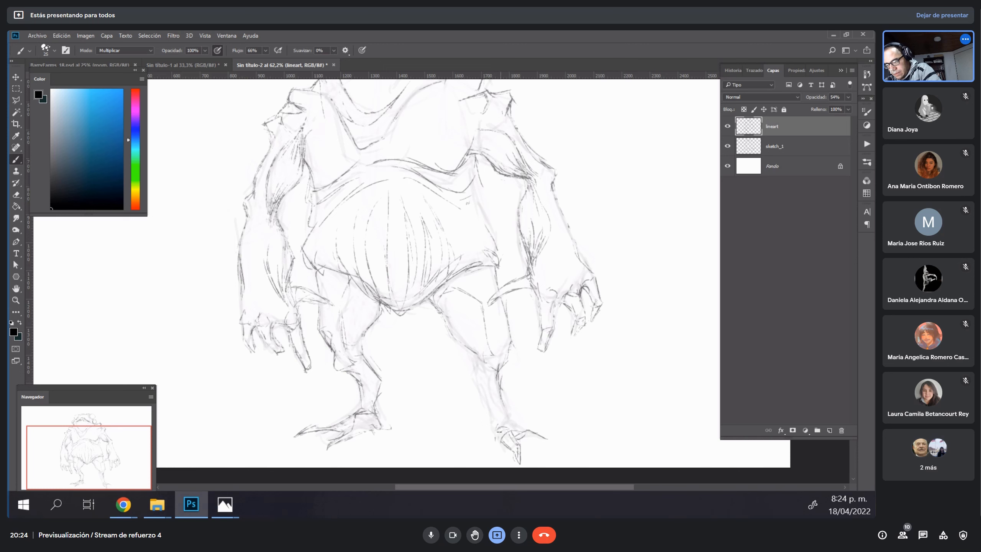
pyautogui.moveTo(471, 353)
pyautogui.mouseDown()
pyautogui.moveTo(497, 374)
pyautogui.moveTo(481, 366)
pyautogui.moveTo(473, 391)
pyautogui.moveTo(493, 418)
pyautogui.mouseUp()
pyautogui.moveTo(493, 377); pyautogui.dragTo(492, 409)
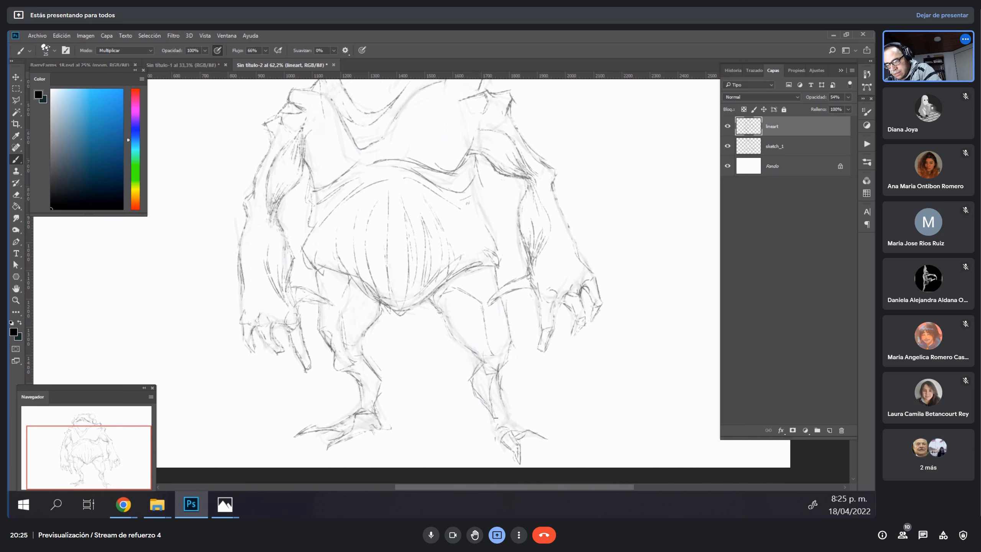
# Erase the left-hand shin's inner line and redraw it as a bulging calf running into the foot's inner toe.
pyautogui.press('e')
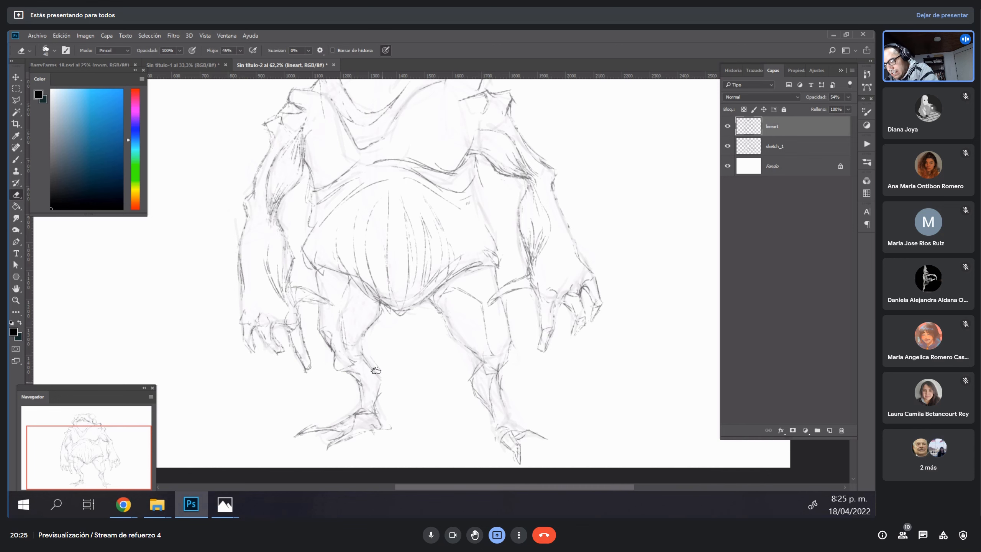
pyautogui.press('b')
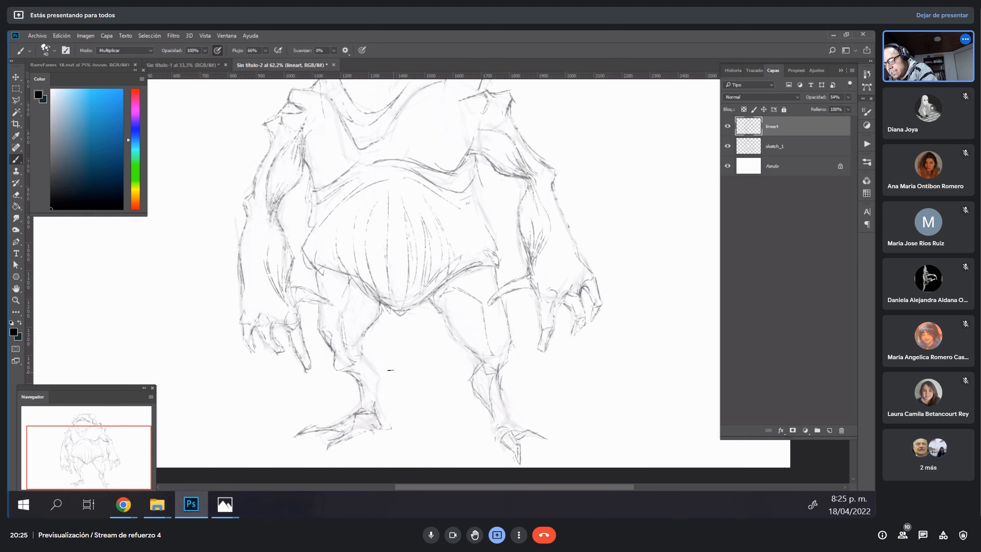
pyautogui.moveTo(365, 345)
pyautogui.mouseDown()
pyautogui.moveTo(391, 373)
pyautogui.moveTo(376, 408)
pyautogui.mouseUp()
pyautogui.moveTo(374, 393); pyautogui.dragTo(376, 414)
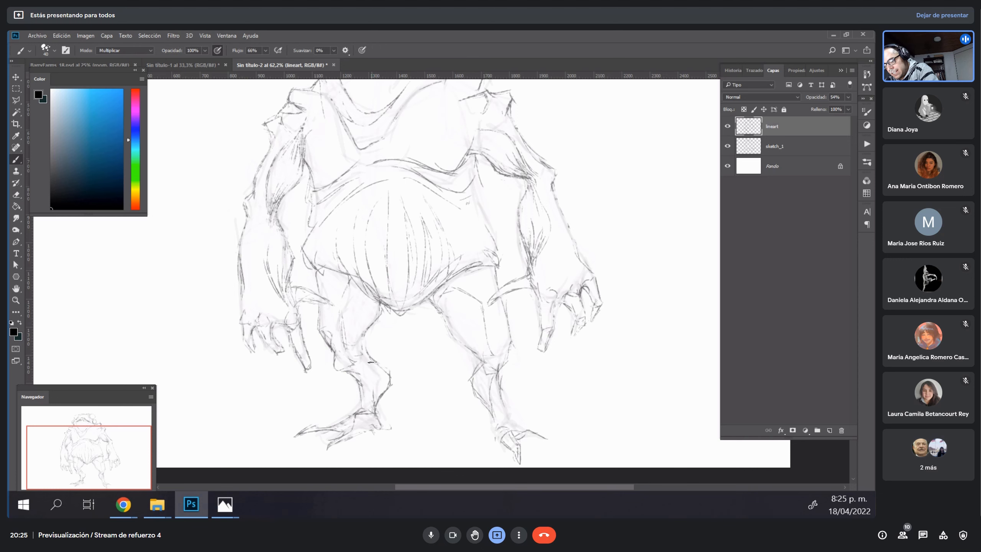
pyautogui.moveTo(366, 362); pyautogui.dragTo(400, 442)
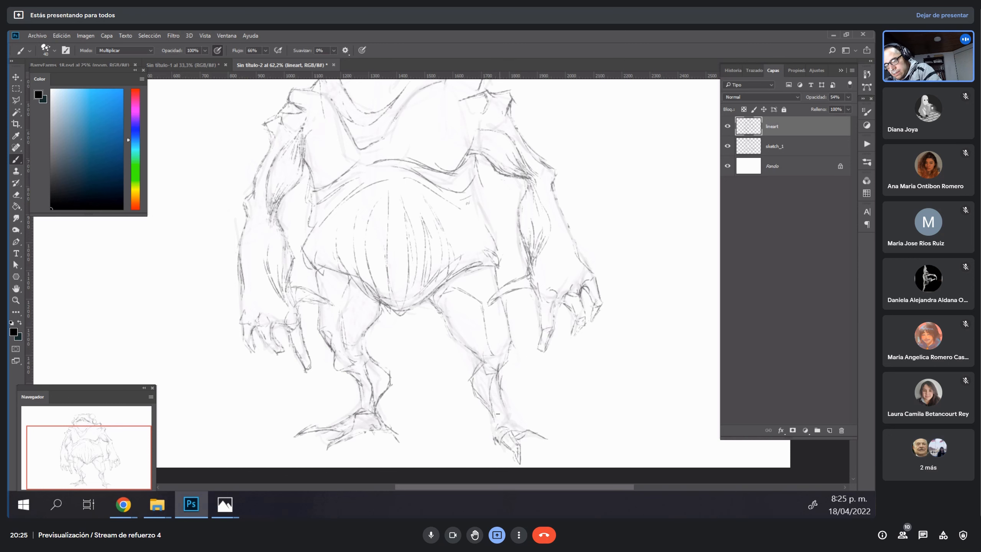
# Ink the right-hand ankle and the foot's outspread pointed toes.
pyautogui.moveTo(503, 399); pyautogui.dragTo(519, 427)
pyautogui.moveTo(517, 425); pyautogui.dragTo(549, 443)
pyautogui.moveTo(493, 425); pyautogui.dragTo(474, 442)
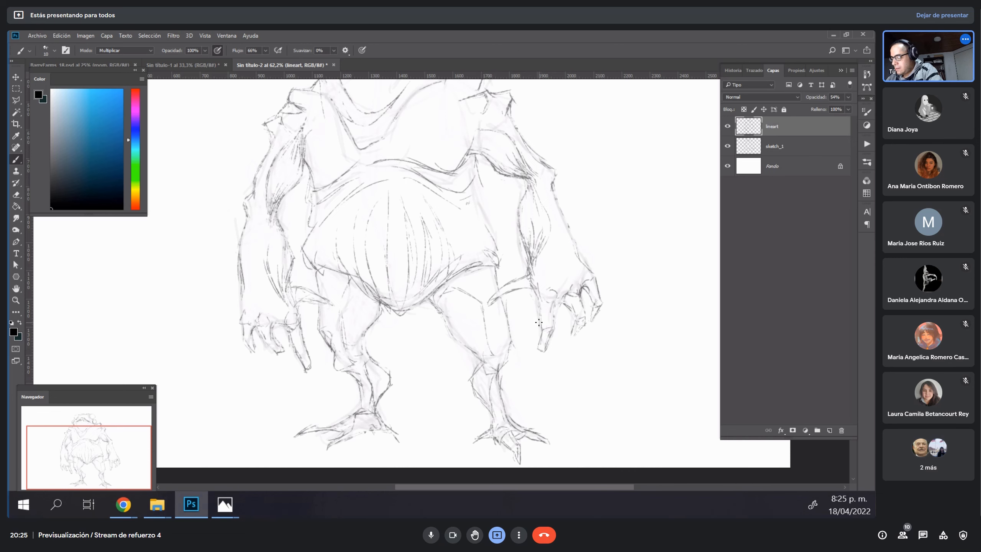
# Move the lineart and sketch_1 layers together slightly up the canvas, and add a new layer directly above fondo.
pyautogui.press('space')
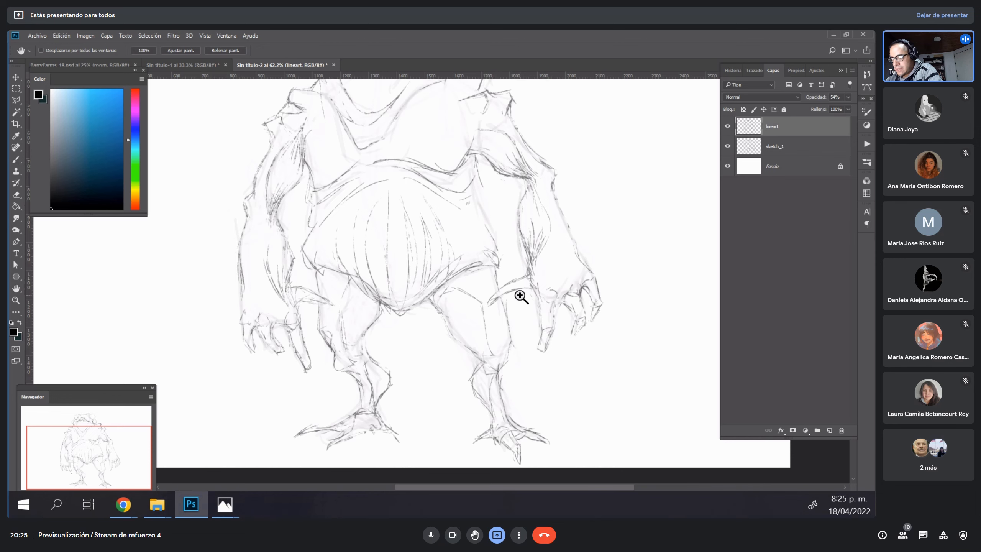
pyautogui.hotkey('ctrl', 'space')
pyautogui.click(504, 316)
pyautogui.moveTo(505, 319); pyautogui.dragTo(503, 317)
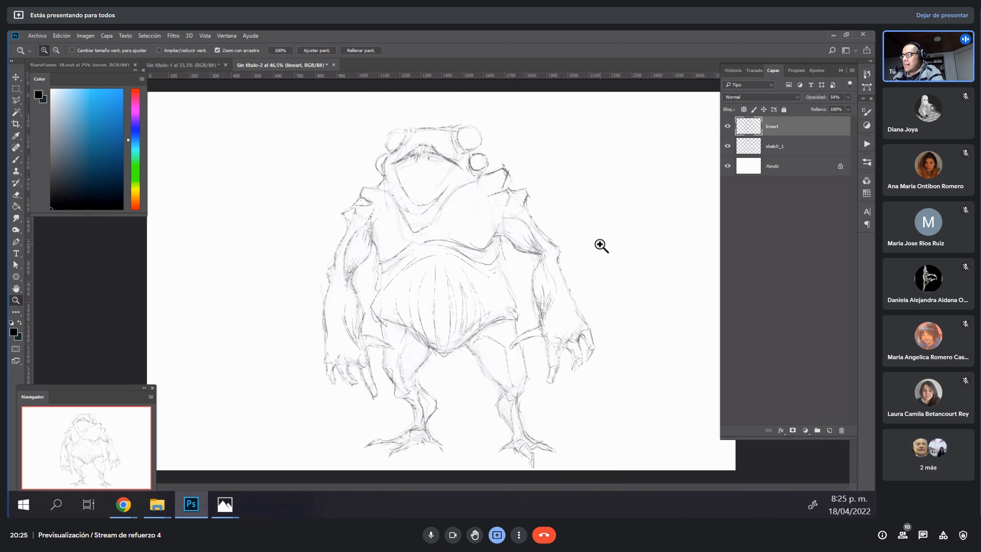
pyautogui.press('b')
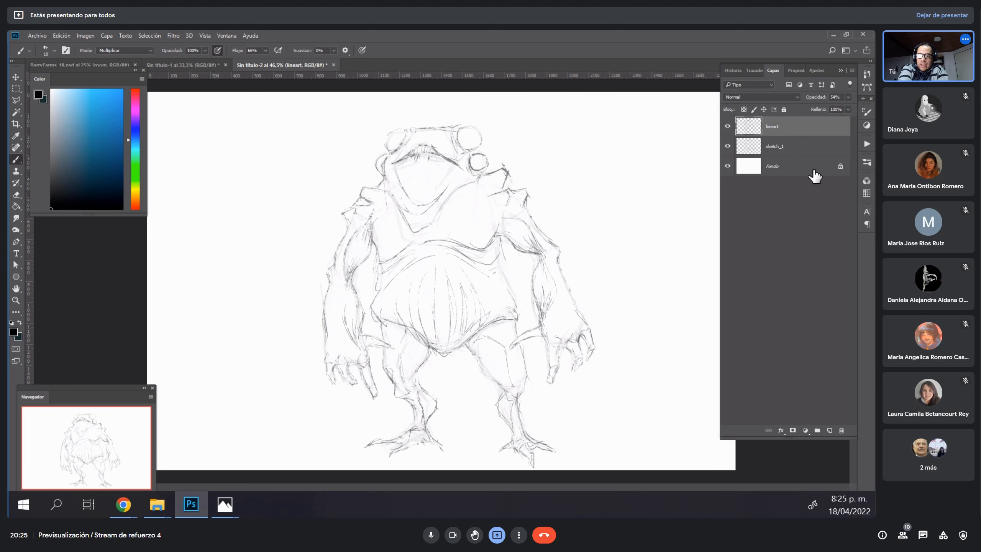
pyautogui.keyDown('shift'); pyautogui.click(798, 154); pyautogui.keyUp('shift')
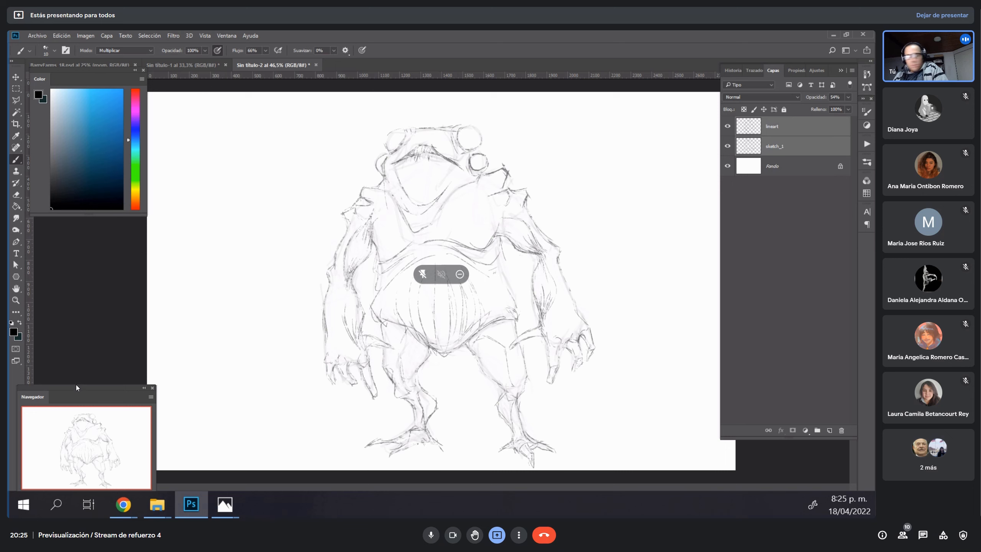
pyautogui.press('v')
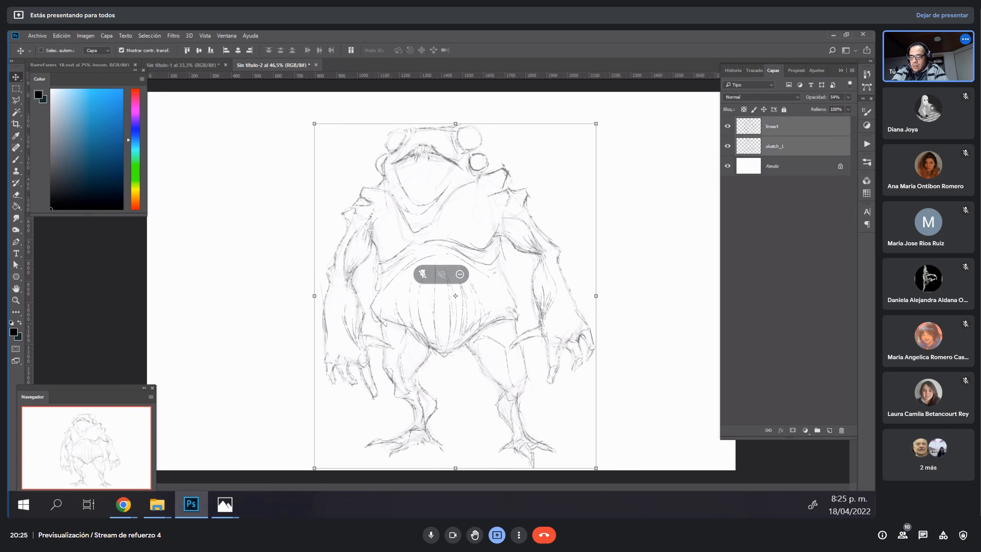
pyautogui.moveTo(381, 284); pyautogui.dragTo(382, 271)
pyautogui.click(785, 166)
pyautogui.click(829, 431)
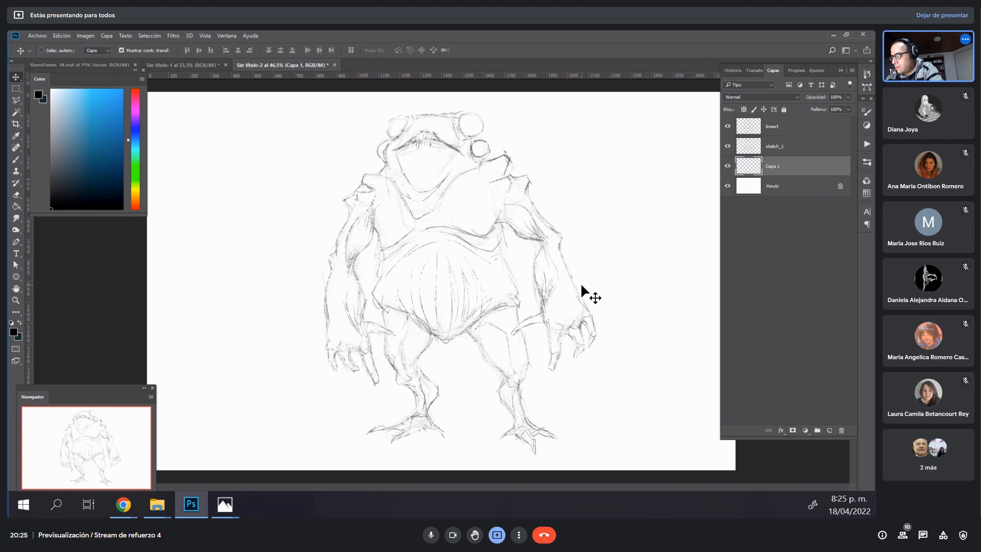
# Make a large, roughly rectangular selection around the whole creature with the Polygonal Lasso.
pyautogui.press('l')
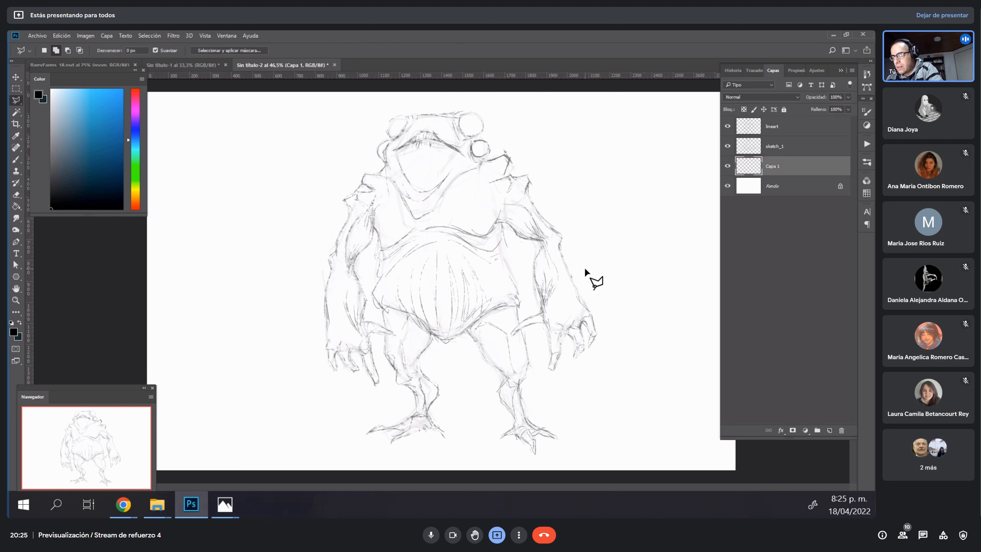
pyautogui.click(275, 97)
pyautogui.click(663, 94)
pyautogui.click(668, 126)
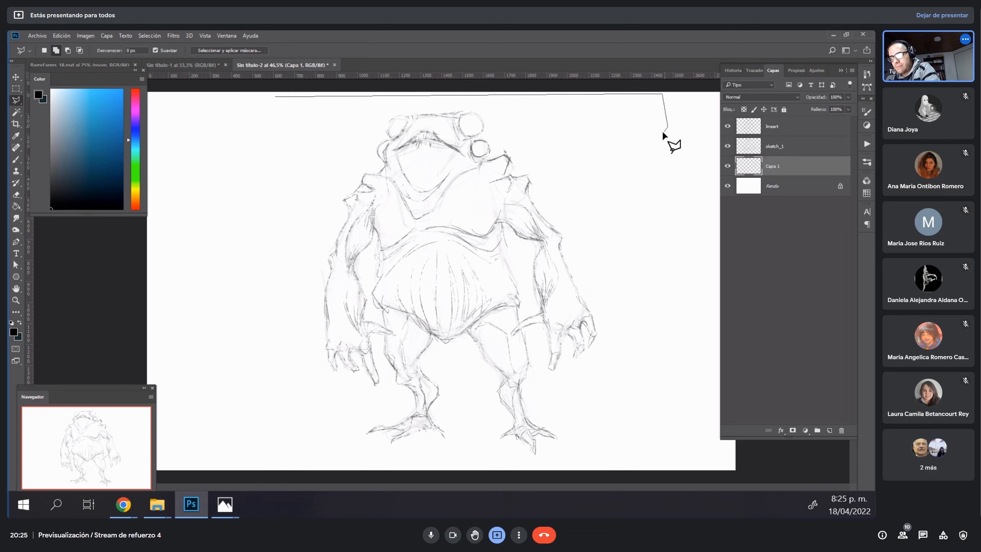
pyautogui.click(636, 457)
pyautogui.click(623, 460)
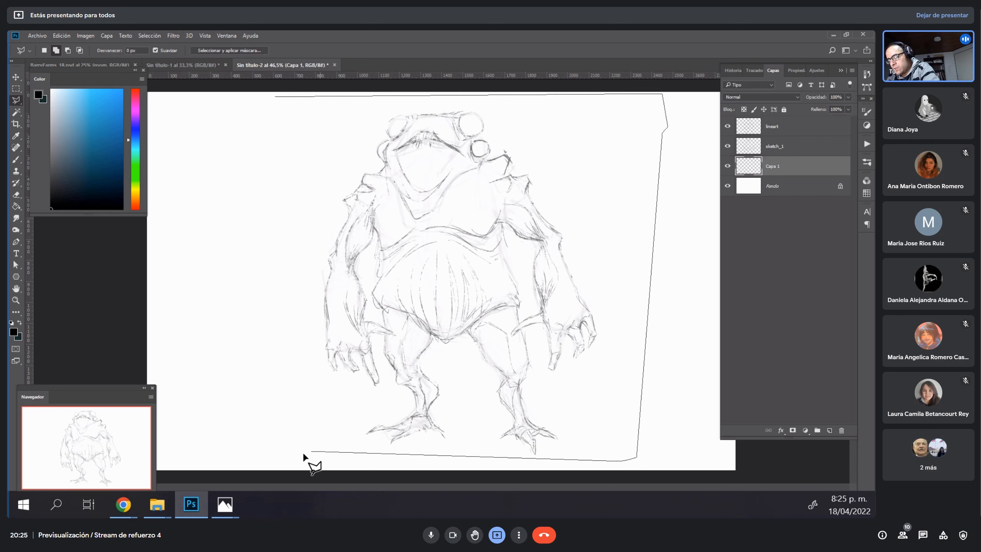
pyautogui.click(274, 459)
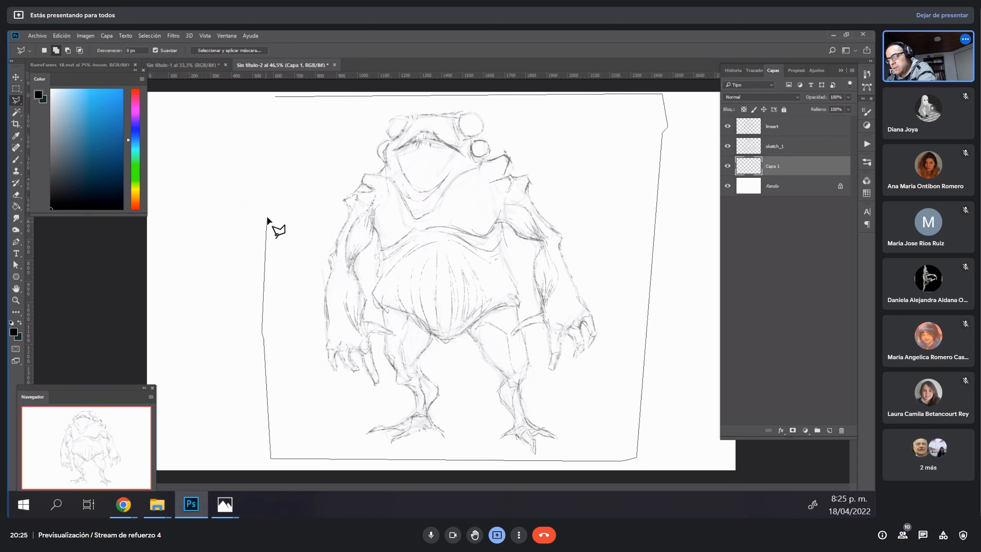
pyautogui.click(261, 121)
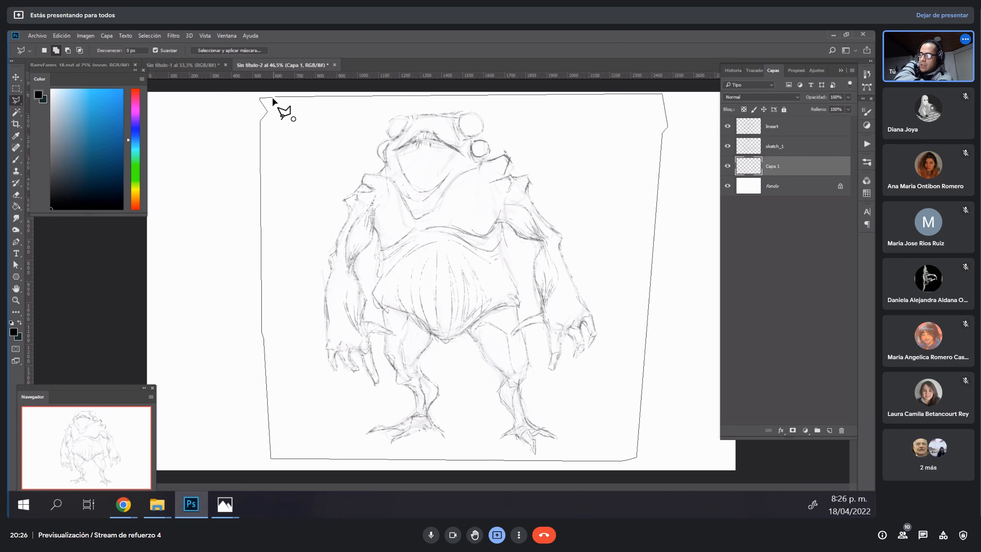
pyautogui.click(275, 108)
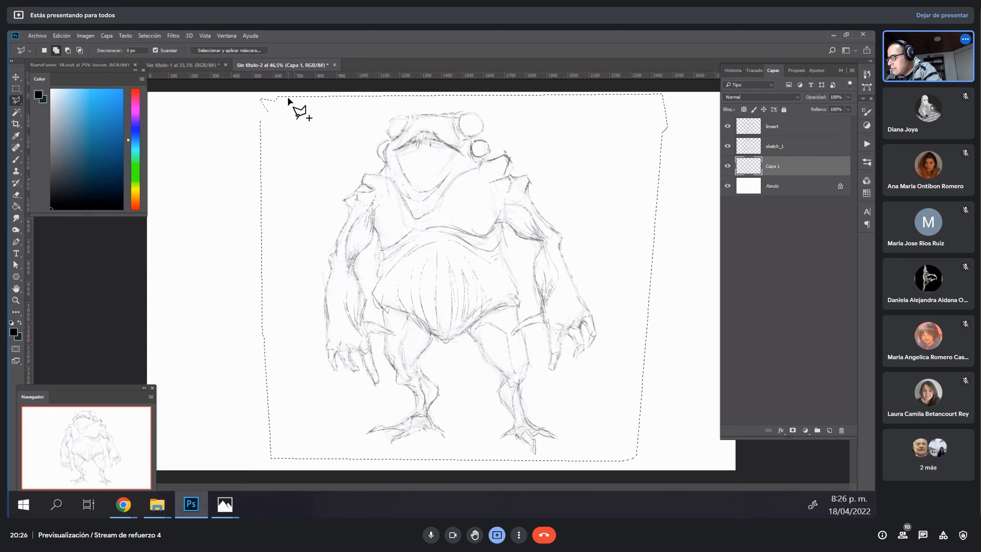
# Fill the selection on Capa 1 with soft yellow, deselect it, and lock the layer's transparent pixels.
pyautogui.press('g')
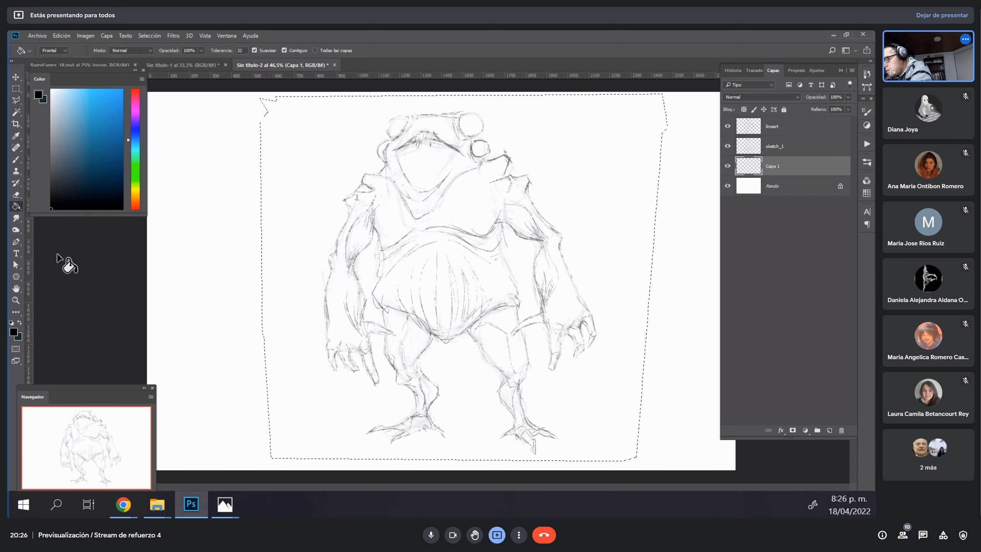
pyautogui.moveTo(134, 116); pyautogui.dragTo(131, 204)
pyautogui.click(77, 157)
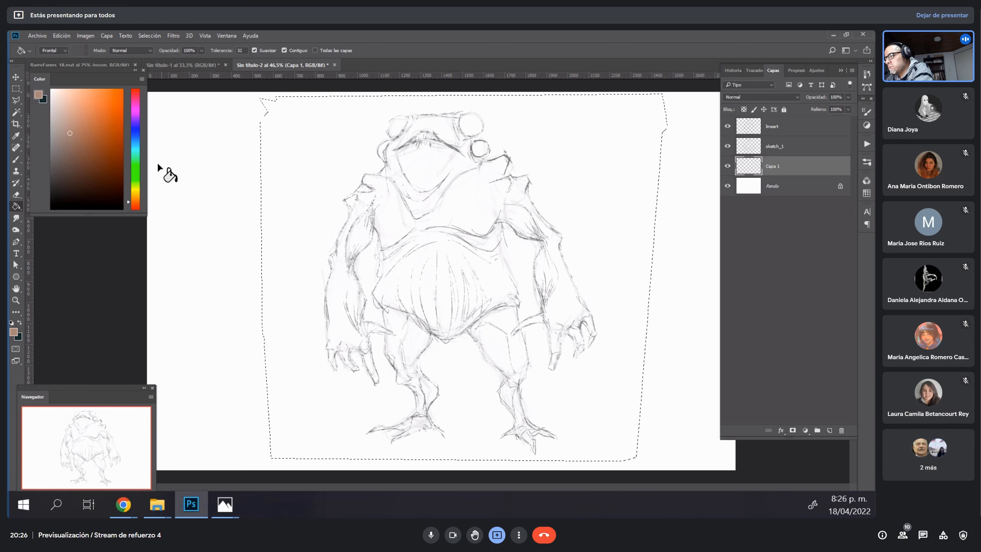
pyautogui.moveTo(130, 203); pyautogui.dragTo(130, 188)
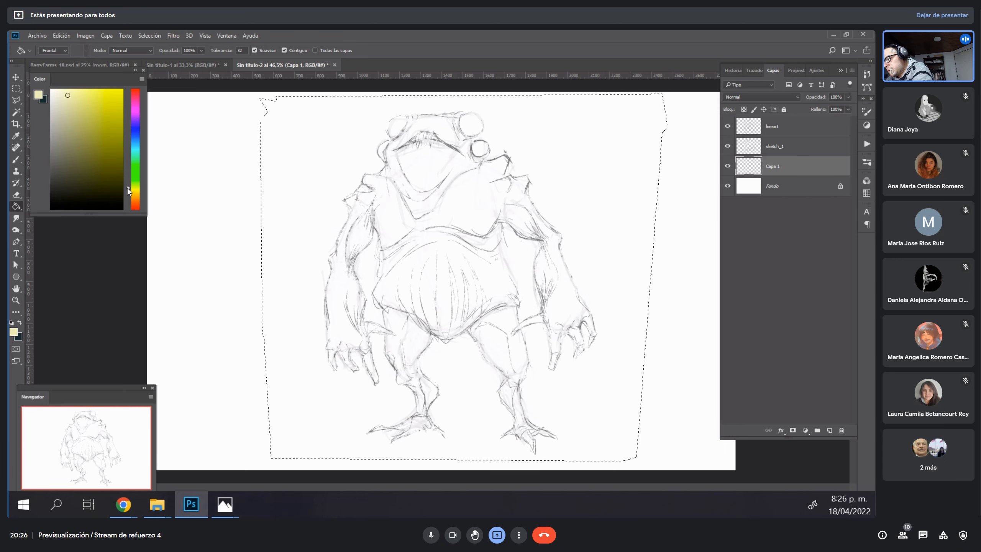
pyautogui.click(308, 201)
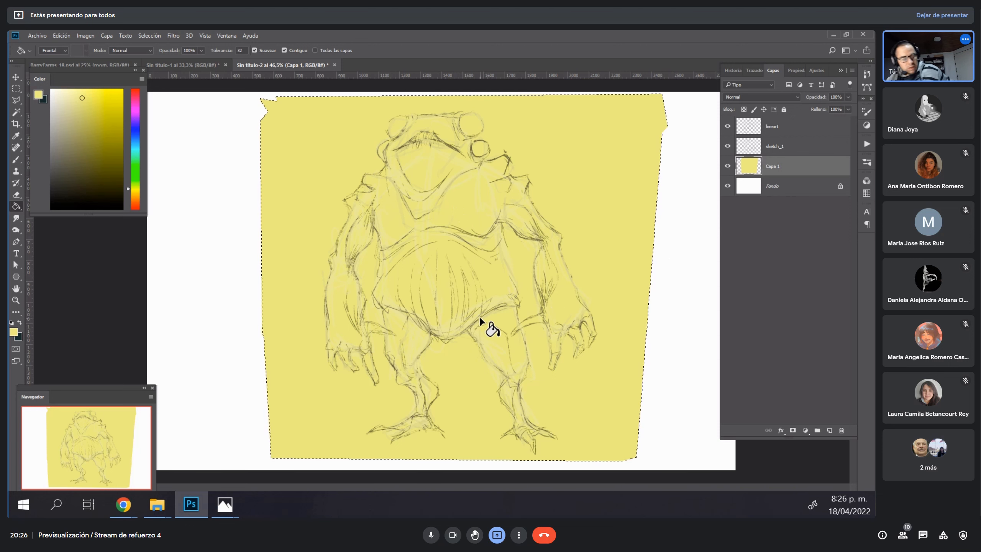
pyautogui.hotkey('ctrl', 'd')
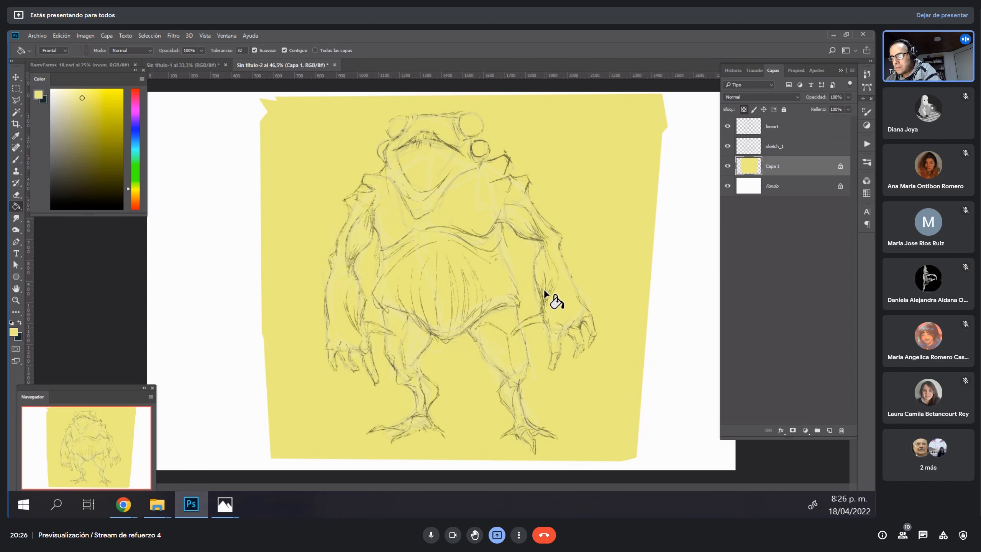
# Paint textured olive-green strokes over most of the yellow backdrop with the Traditional Feel 2 brush at 300 px in Multiplicar mode.
pyautogui.press('b')
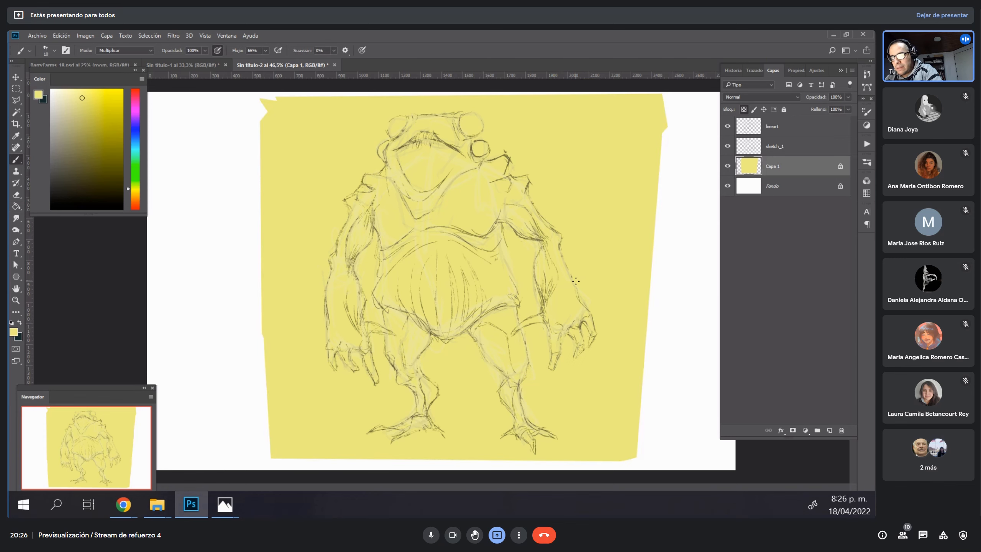
pyautogui.rightClick(592, 269)
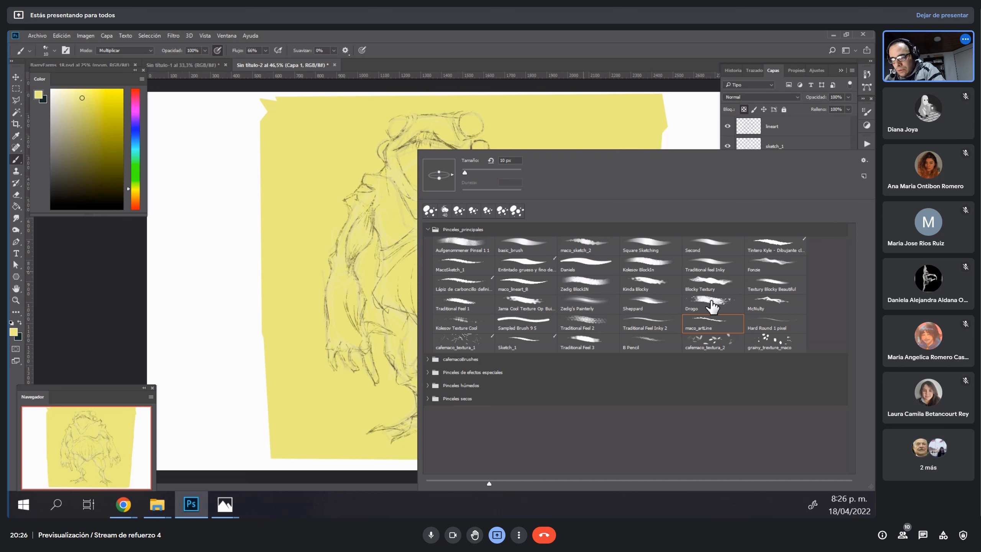
pyautogui.click(582, 324)
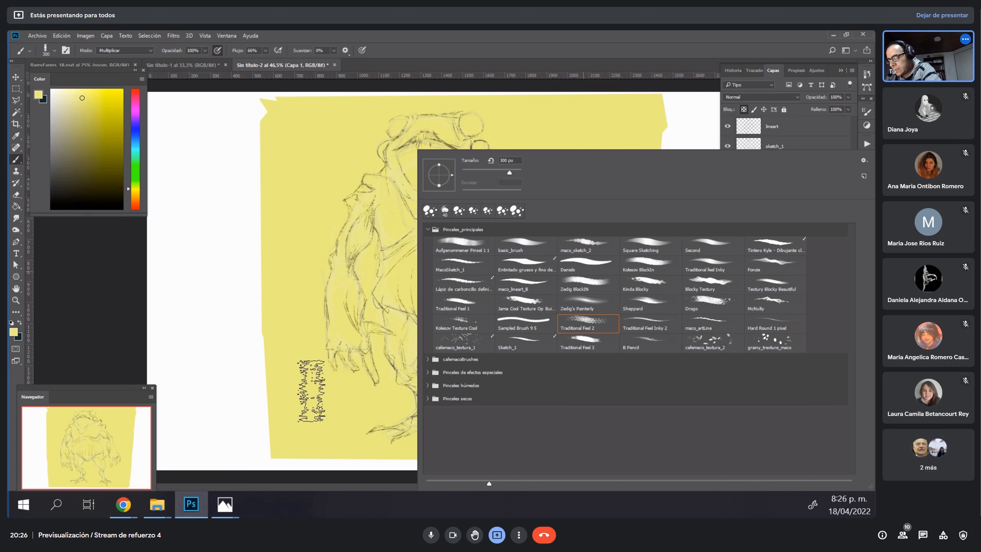
pyautogui.click(301, 363)
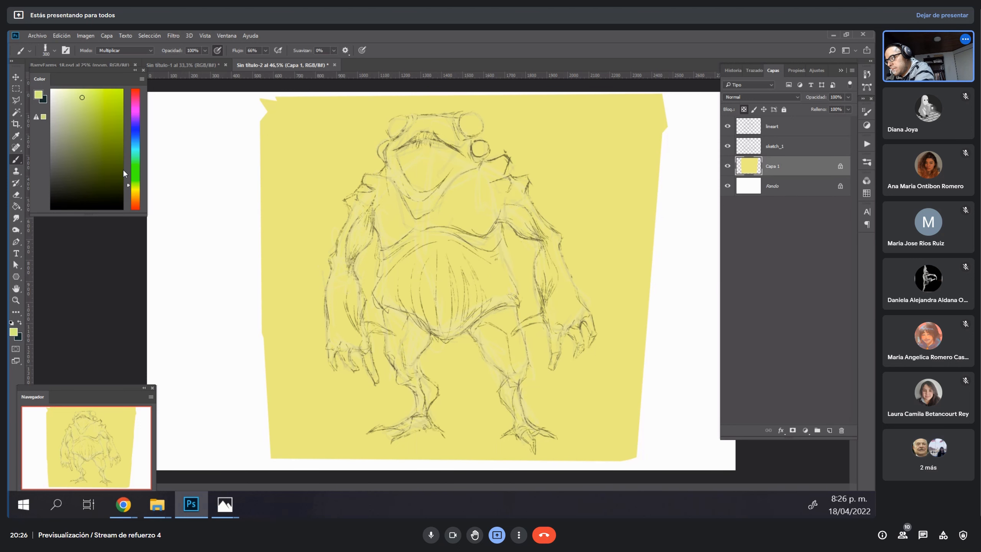
pyautogui.moveTo(642, 368)
pyautogui.mouseDown()
pyautogui.moveTo(590, 438)
pyautogui.moveTo(634, 434)
pyautogui.moveTo(528, 292)
pyautogui.moveTo(499, 281)
pyautogui.moveTo(402, 282)
pyautogui.moveTo(327, 362)
pyautogui.moveTo(419, 403)
pyautogui.moveTo(289, 382)
pyautogui.moveTo(386, 241)
pyautogui.moveTo(572, 329)
pyautogui.moveTo(604, 329)
pyautogui.moveTo(372, 295)
pyautogui.moveTo(293, 313)
pyautogui.moveTo(424, 217)
pyautogui.moveTo(647, 183)
pyautogui.moveTo(602, 161)
pyautogui.moveTo(475, 157)
pyautogui.moveTo(597, 152)
pyautogui.moveTo(557, 113)
pyautogui.moveTo(309, 167)
pyautogui.moveTo(413, 143)
pyautogui.moveTo(312, 286)
pyautogui.mouseUp()
pyautogui.moveTo(650, 254)
pyautogui.mouseDown()
pyautogui.moveTo(413, 350)
pyautogui.moveTo(465, 386)
pyautogui.moveTo(486, 433)
pyautogui.moveTo(554, 424)
pyautogui.moveTo(618, 372)
pyautogui.moveTo(668, 363)
pyautogui.moveTo(498, 455)
pyautogui.moveTo(389, 435)
pyautogui.moveTo(547, 387)
pyautogui.moveTo(623, 288)
pyautogui.moveTo(473, 379)
pyautogui.mouseUp()
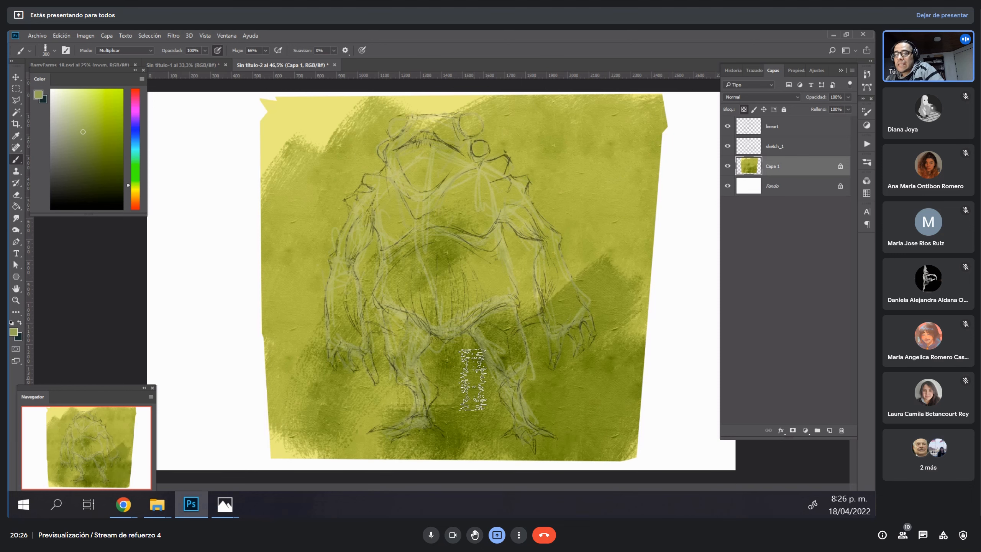
# Set the sketch_1 layer's blend mode to Multiplicar.
pyautogui.click(725, 151)
pyautogui.click(728, 146)
pyautogui.click(748, 146)
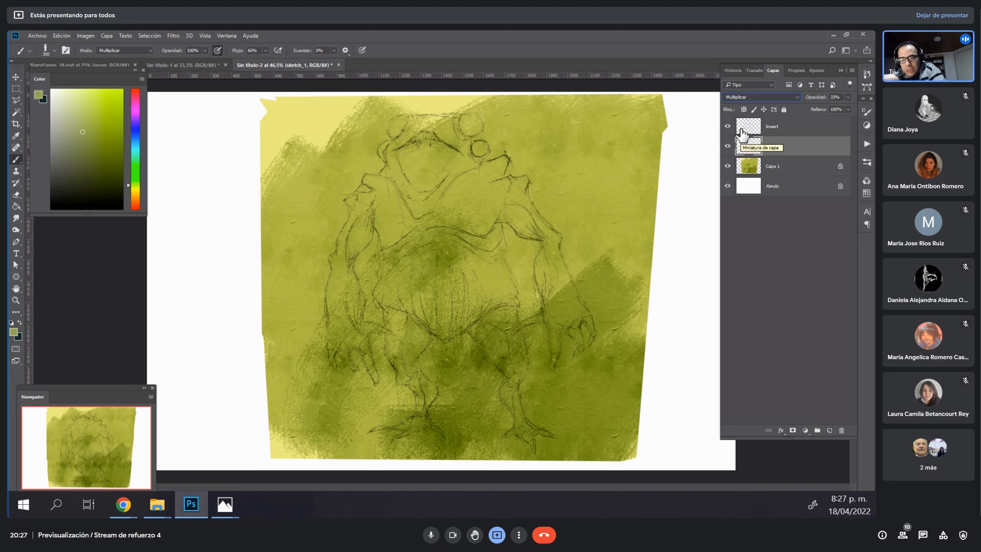
# Darken the right-hand side and lower half of the Capa 1 backdrop with deeper olive-green Multiplicar strokes.
pyautogui.click(784, 169)
pyautogui.moveTo(599, 263)
pyautogui.mouseDown()
pyautogui.moveTo(528, 328)
pyautogui.moveTo(603, 327)
pyautogui.moveTo(653, 373)
pyautogui.moveTo(570, 446)
pyautogui.moveTo(452, 402)
pyautogui.moveTo(357, 470)
pyautogui.moveTo(340, 401)
pyautogui.moveTo(293, 348)
pyautogui.moveTo(479, 329)
pyautogui.moveTo(572, 193)
pyautogui.moveTo(653, 329)
pyautogui.mouseUp()
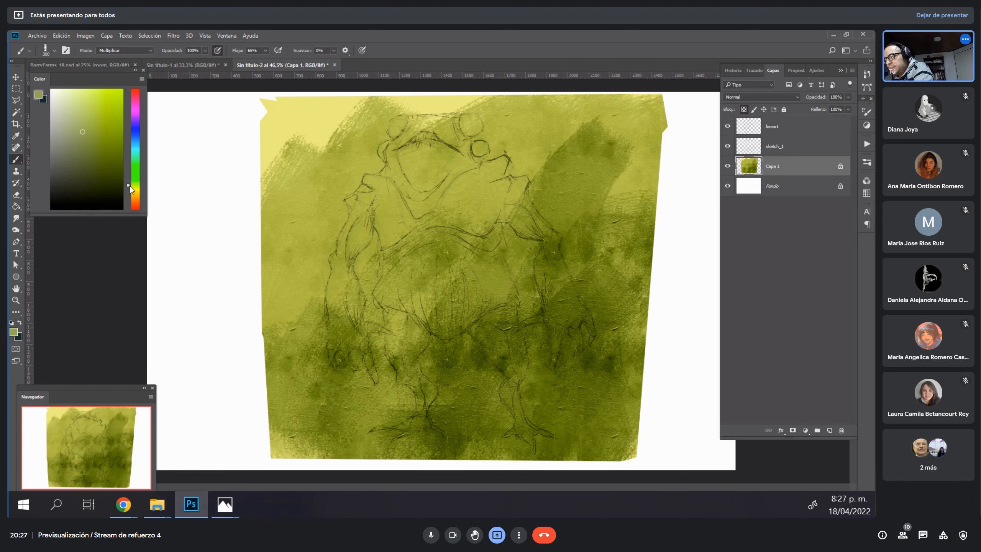
pyautogui.moveTo(130, 186); pyautogui.dragTo(130, 184)
pyautogui.moveTo(618, 251)
pyautogui.mouseDown()
pyautogui.moveTo(549, 367)
pyautogui.moveTo(502, 410)
pyautogui.moveTo(574, 427)
pyautogui.moveTo(486, 425)
pyautogui.mouseUp()
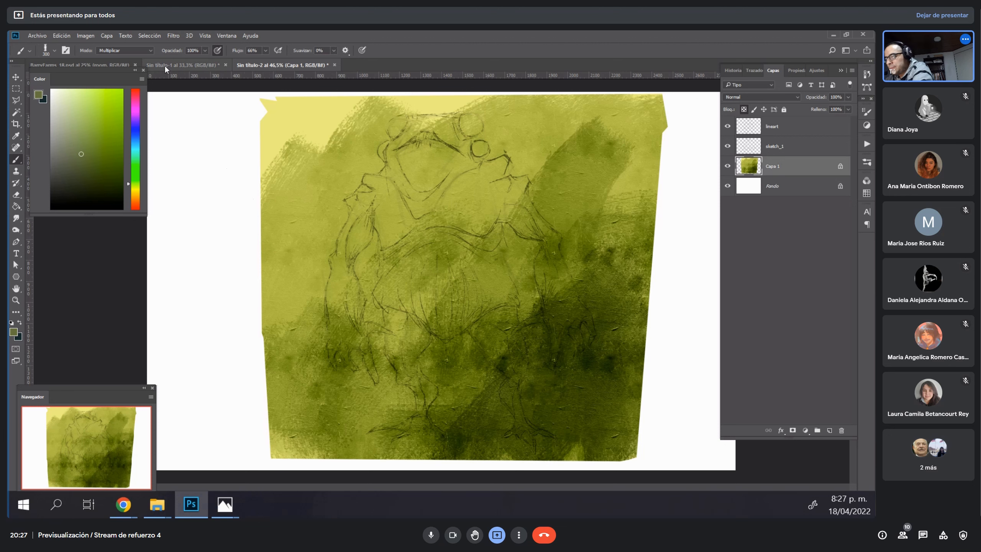
# Switch the brush mode to Normal and cover the backdrop's lower part with very dark green around the creature's legs.
pyautogui.click(123, 50)
pyautogui.click(115, 58)
pyautogui.moveTo(556, 365)
pyautogui.mouseDown()
pyautogui.moveTo(593, 331)
pyautogui.moveTo(540, 383)
pyautogui.moveTo(387, 426)
pyautogui.moveTo(463, 456)
pyautogui.mouseUp()
pyautogui.keyDown('alt'); pyautogui.click(621, 361); pyautogui.keyUp('alt')
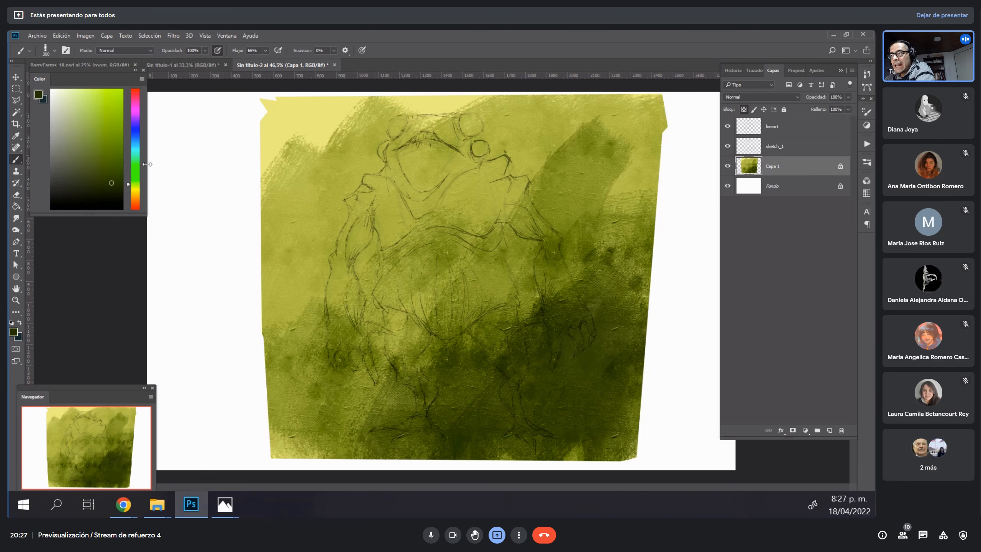
pyautogui.moveTo(486, 378)
pyautogui.mouseDown()
pyautogui.moveTo(484, 312)
pyautogui.moveTo(494, 308)
pyautogui.mouseUp()
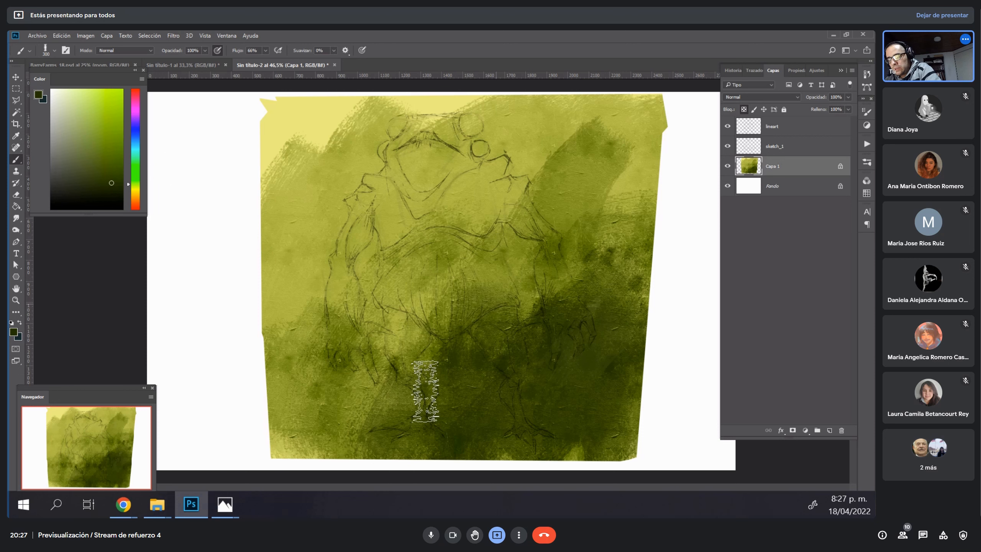
pyautogui.moveTo(425, 393)
pyautogui.mouseDown()
pyautogui.moveTo(428, 347)
pyautogui.moveTo(420, 355)
pyautogui.moveTo(412, 328)
pyautogui.mouseUp()
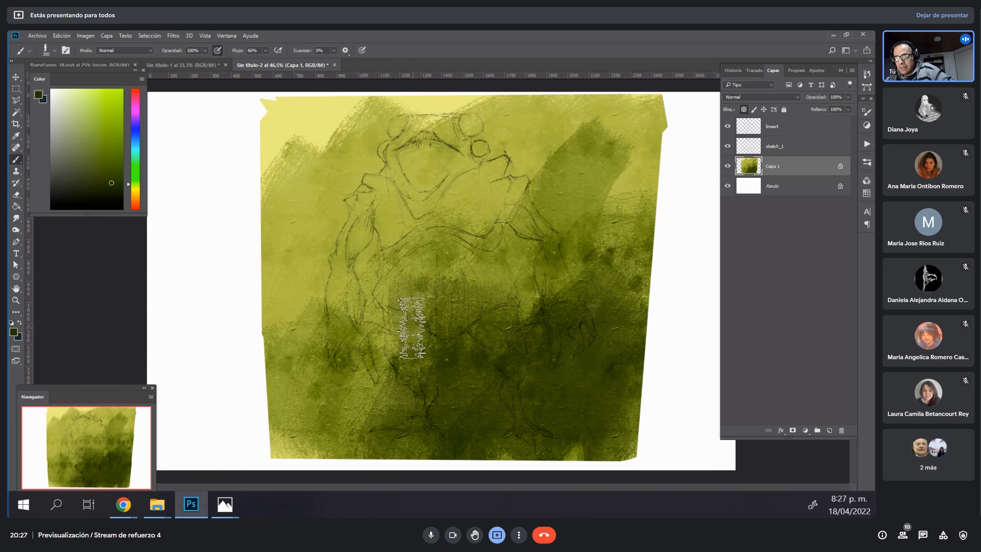
pyautogui.moveTo(365, 307)
pyautogui.mouseDown()
pyautogui.moveTo(362, 394)
pyautogui.moveTo(370, 376)
pyautogui.moveTo(298, 449)
pyautogui.moveTo(331, 402)
pyautogui.moveTo(298, 335)
pyautogui.moveTo(289, 458)
pyautogui.mouseUp()
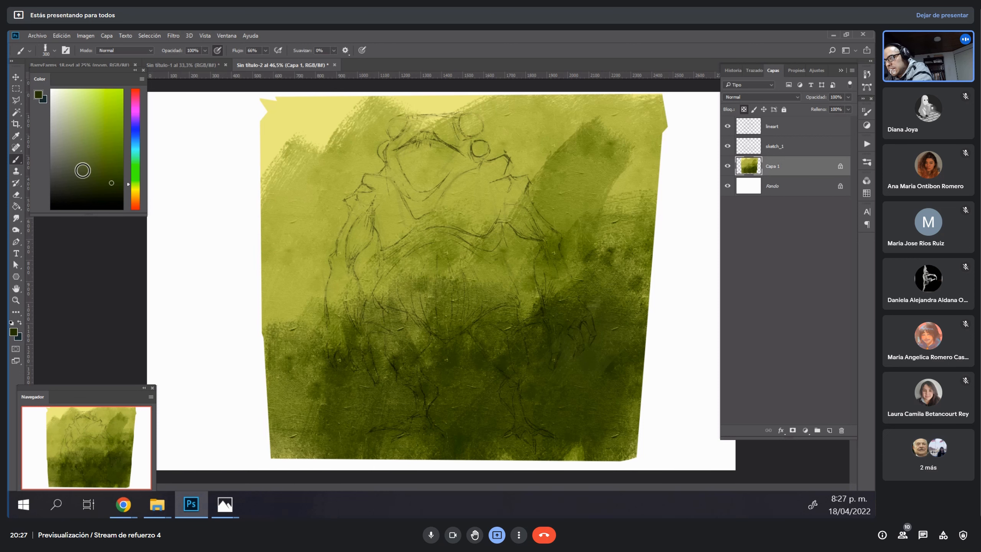
# Paint muted greyish olive tones across the middle and upper right of the backdrop behind the creature's torso and head.
pyautogui.moveTo(387, 362)
pyautogui.mouseDown()
pyautogui.moveTo(388, 320)
pyautogui.moveTo(474, 256)
pyautogui.moveTo(445, 241)
pyautogui.moveTo(460, 271)
pyautogui.moveTo(485, 274)
pyautogui.moveTo(516, 329)
pyautogui.moveTo(534, 290)
pyautogui.moveTo(509, 224)
pyautogui.mouseUp()
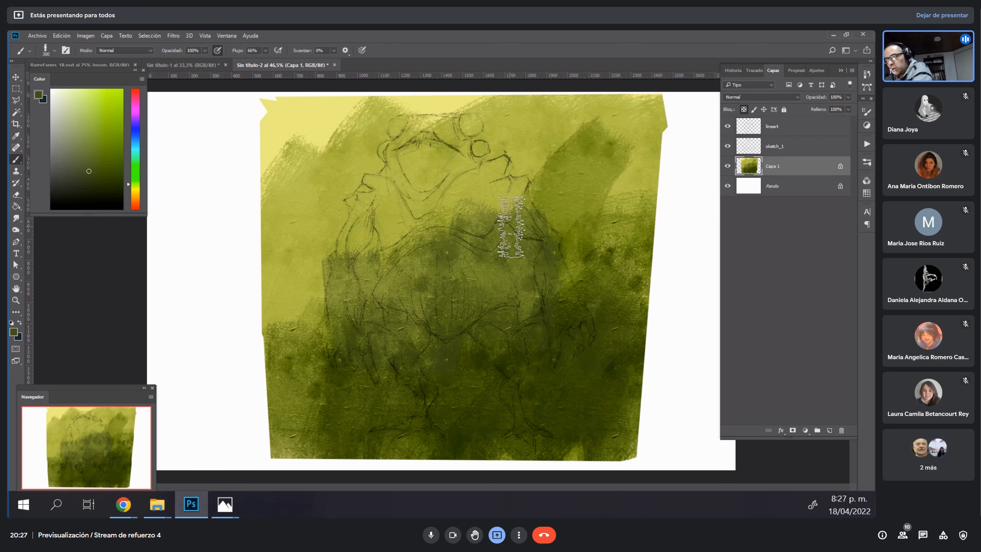
pyautogui.click(119, 98)
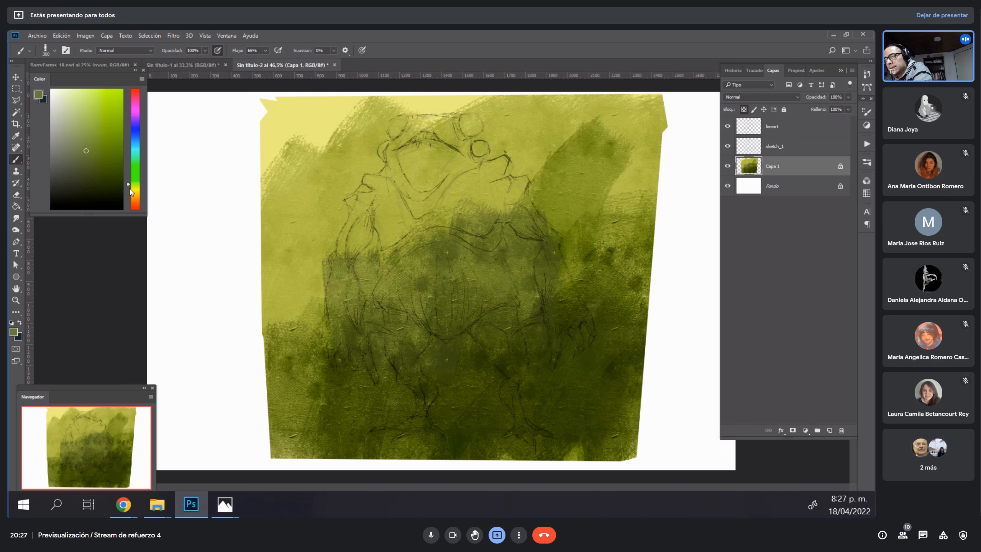
pyautogui.moveTo(448, 180)
pyautogui.mouseDown()
pyautogui.moveTo(478, 209)
pyautogui.moveTo(507, 196)
pyautogui.moveTo(520, 209)
pyautogui.moveTo(597, 158)
pyautogui.moveTo(637, 109)
pyautogui.moveTo(524, 119)
pyautogui.moveTo(452, 170)
pyautogui.moveTo(373, 262)
pyautogui.moveTo(312, 309)
pyautogui.moveTo(339, 345)
pyautogui.moveTo(303, 311)
pyautogui.moveTo(346, 219)
pyautogui.moveTo(328, 335)
pyautogui.moveTo(420, 314)
pyautogui.moveTo(391, 359)
pyautogui.moveTo(522, 306)
pyautogui.moveTo(614, 154)
pyautogui.moveTo(547, 146)
pyautogui.mouseUp()
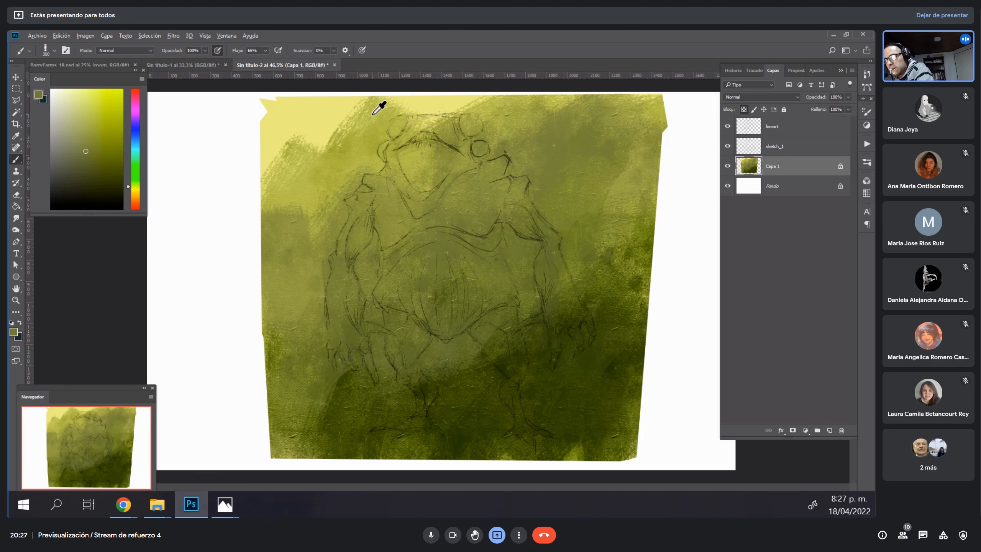
# Blend the upper part of the backdrop around the head using light yellow and olive tones sampled from the painting.
pyautogui.keyDown('alt'); pyautogui.click(357, 121); pyautogui.keyUp('alt')
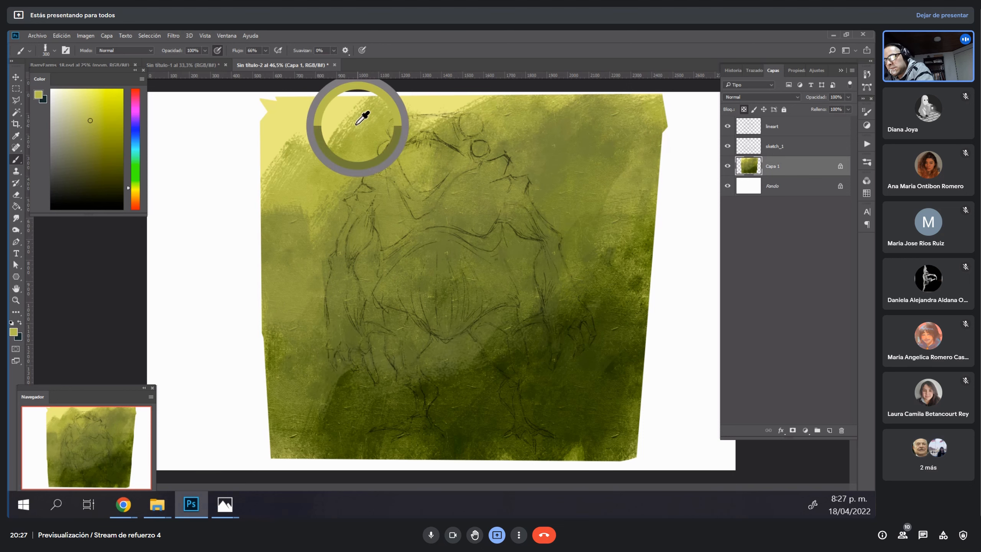
pyautogui.keyDown('alt'); pyautogui.click(333, 112); pyautogui.keyUp('alt')
pyautogui.moveTo(331, 136)
pyautogui.mouseDown()
pyautogui.moveTo(401, 113)
pyautogui.moveTo(393, 179)
pyautogui.moveTo(331, 181)
pyautogui.moveTo(277, 209)
pyautogui.moveTo(299, 228)
pyautogui.moveTo(386, 174)
pyautogui.moveTo(398, 125)
pyautogui.moveTo(390, 132)
pyautogui.moveTo(404, 165)
pyautogui.mouseUp()
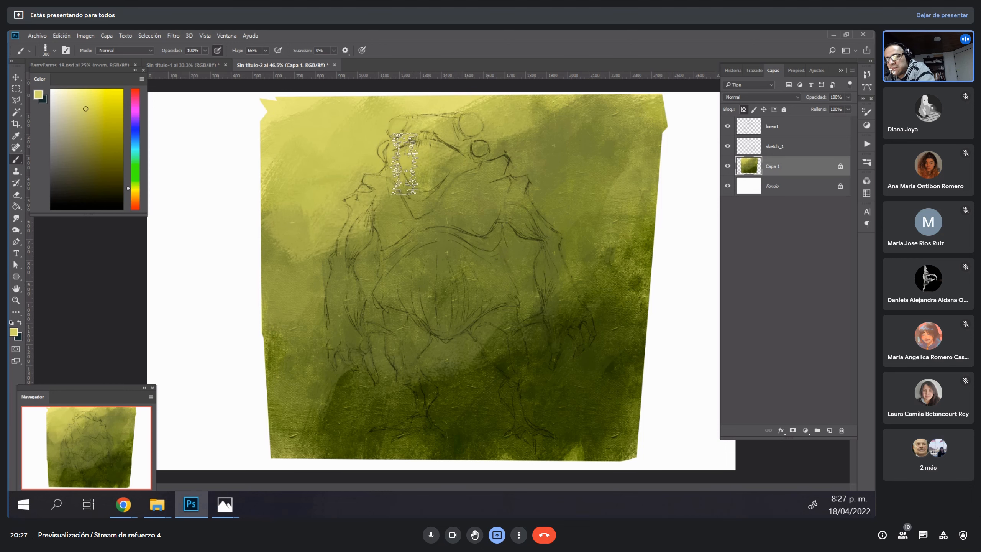
pyautogui.keyDown('alt'); pyautogui.click(401, 179); pyautogui.keyUp('alt')
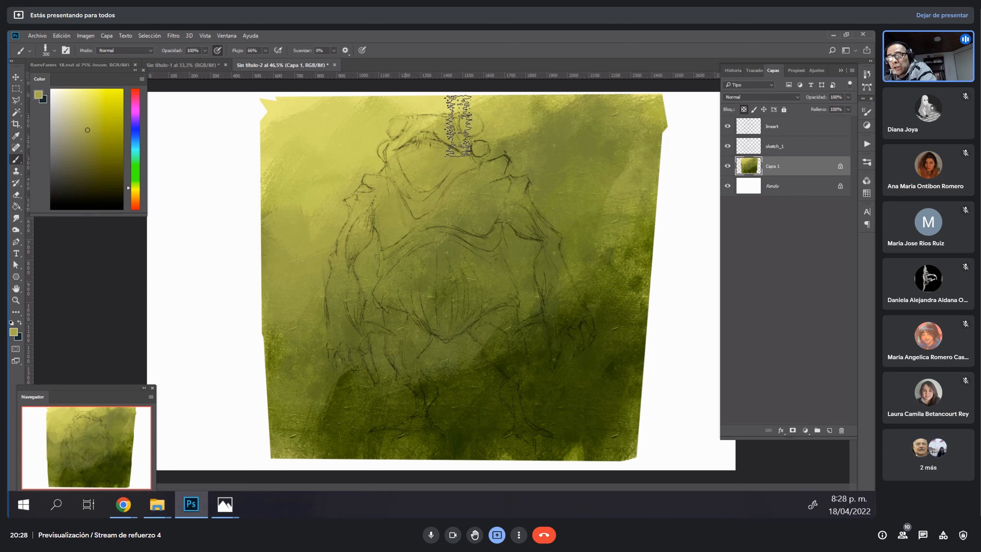
pyautogui.keyDown('alt'); pyautogui.click(445, 104); pyautogui.keyUp('alt')
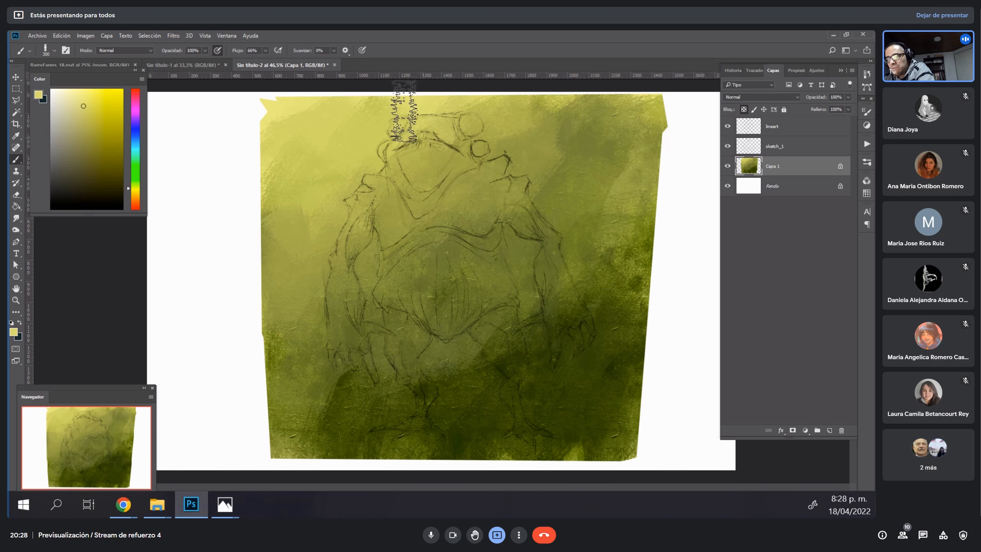
pyautogui.keyDown('alt'); pyautogui.click(543, 151); pyautogui.keyUp('alt')
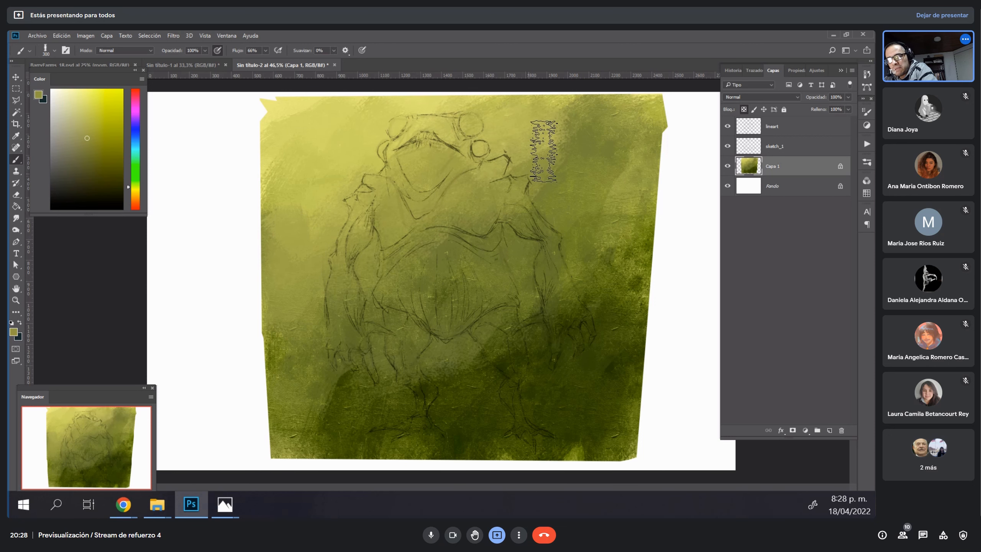
pyautogui.moveTo(544, 151); pyautogui.dragTo(563, 153)
# Blend the lower half of the backdrop around the legs with mid and dark greens sampled from its right-hand side.
pyautogui.keyDown('alt'); pyautogui.click(591, 237); pyautogui.keyUp('alt')
pyautogui.moveTo(603, 240)
pyautogui.mouseDown()
pyautogui.moveTo(578, 279)
pyautogui.moveTo(590, 242)
pyautogui.moveTo(647, 302)
pyautogui.moveTo(644, 352)
pyautogui.moveTo(544, 340)
pyautogui.moveTo(453, 390)
pyautogui.moveTo(353, 401)
pyautogui.moveTo(296, 389)
pyautogui.moveTo(260, 411)
pyautogui.moveTo(338, 441)
pyautogui.mouseUp()
pyautogui.keyDown('alt'); pyautogui.click(624, 305); pyautogui.keyUp('alt')
pyautogui.moveTo(554, 410)
pyautogui.mouseDown()
pyautogui.moveTo(562, 437)
pyautogui.moveTo(545, 464)
pyautogui.mouseUp()
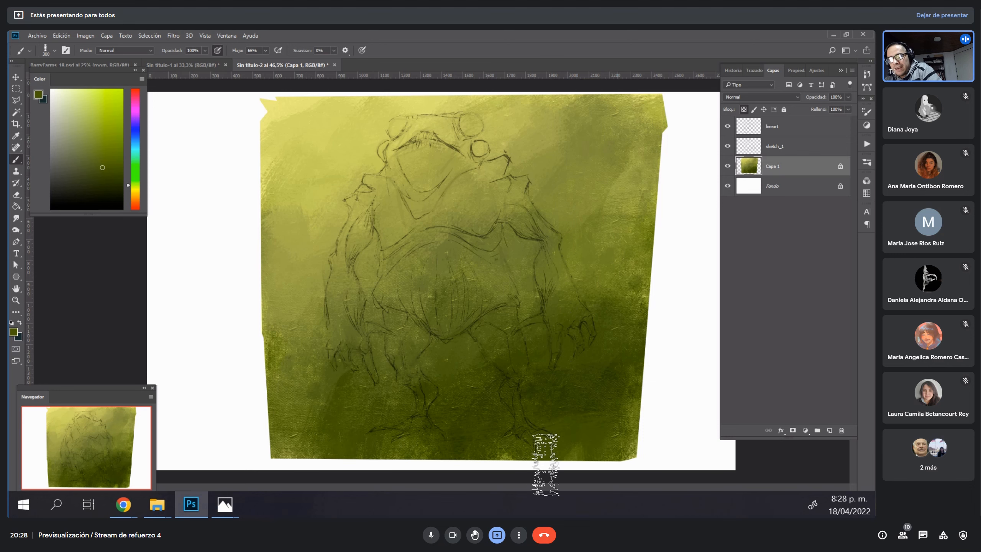
pyautogui.keyDown('alt'); pyautogui.click(593, 400); pyautogui.keyUp('alt')
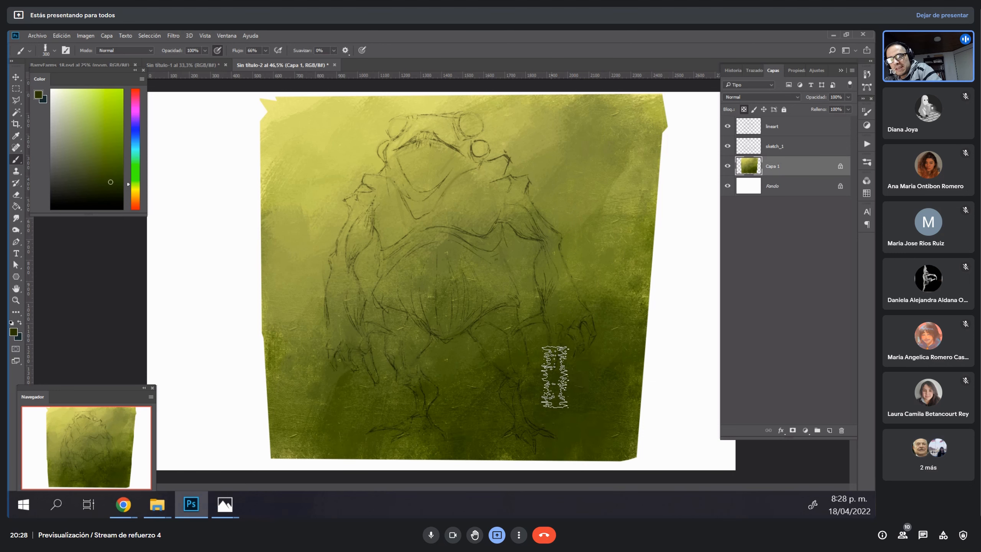
pyautogui.keyDown('alt'); pyautogui.click(613, 288); pyautogui.keyUp('alt')
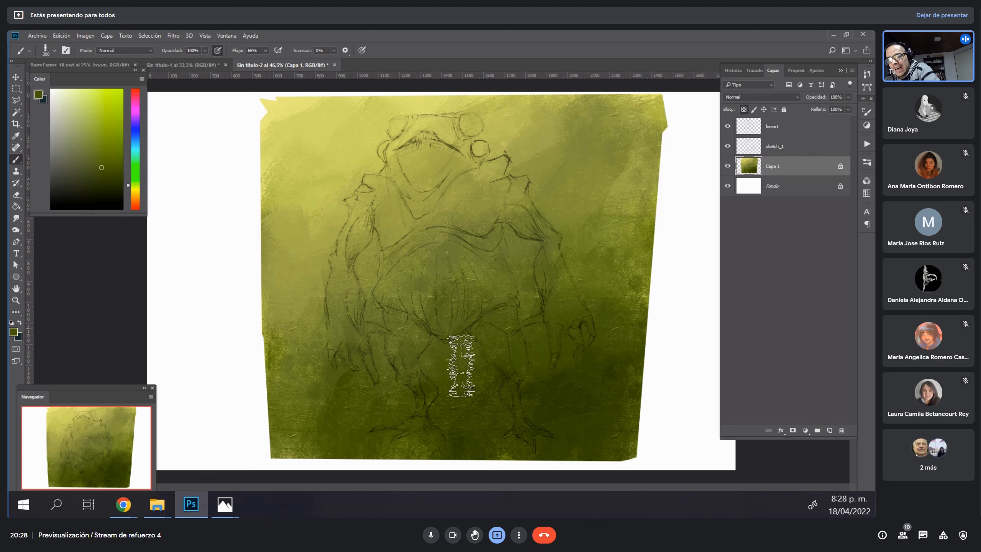
# Smooth the gradient around the right-hand arm and leg with sampled mid greens, deepening the lower right corner with darker green.
pyautogui.keyDown('alt'); pyautogui.click(598, 222); pyautogui.keyUp('alt')
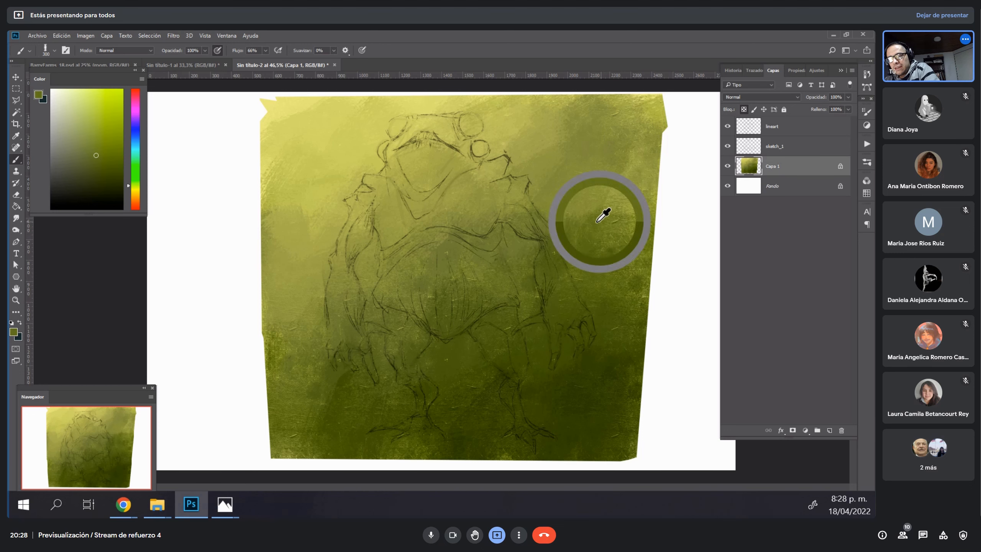
pyautogui.moveTo(622, 278)
pyautogui.mouseDown()
pyautogui.moveTo(612, 189)
pyautogui.moveTo(617, 197)
pyautogui.moveTo(621, 187)
pyautogui.moveTo(625, 363)
pyautogui.moveTo(611, 369)
pyautogui.moveTo(585, 302)
pyautogui.moveTo(616, 321)
pyautogui.moveTo(626, 307)
pyautogui.moveTo(577, 326)
pyautogui.mouseUp()
pyautogui.keyDown('alt'); pyautogui.click(590, 272); pyautogui.keyUp('alt')
pyautogui.keyDown('alt'); pyautogui.click(609, 261); pyautogui.keyUp('alt')
pyautogui.moveTo(570, 286); pyautogui.dragTo(517, 365)
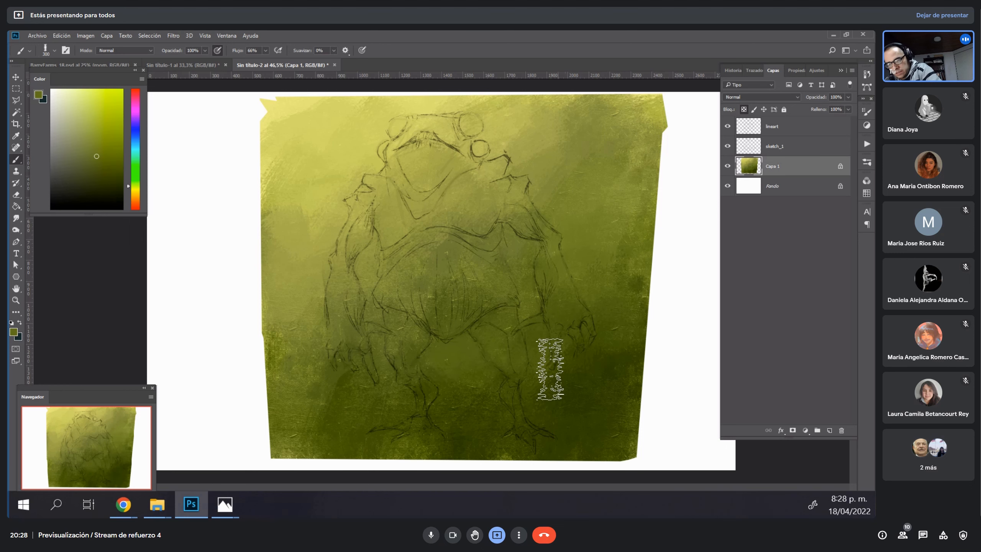
pyautogui.keyDown('alt'); pyautogui.click(557, 403); pyautogui.keyUp('alt')
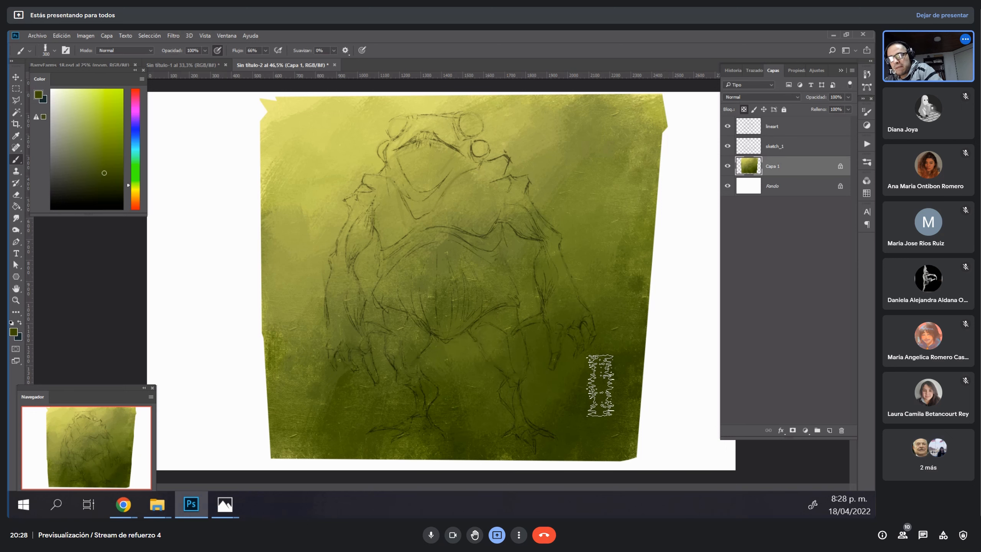
pyautogui.keyDown('alt'); pyautogui.click(598, 388); pyautogui.keyUp('alt')
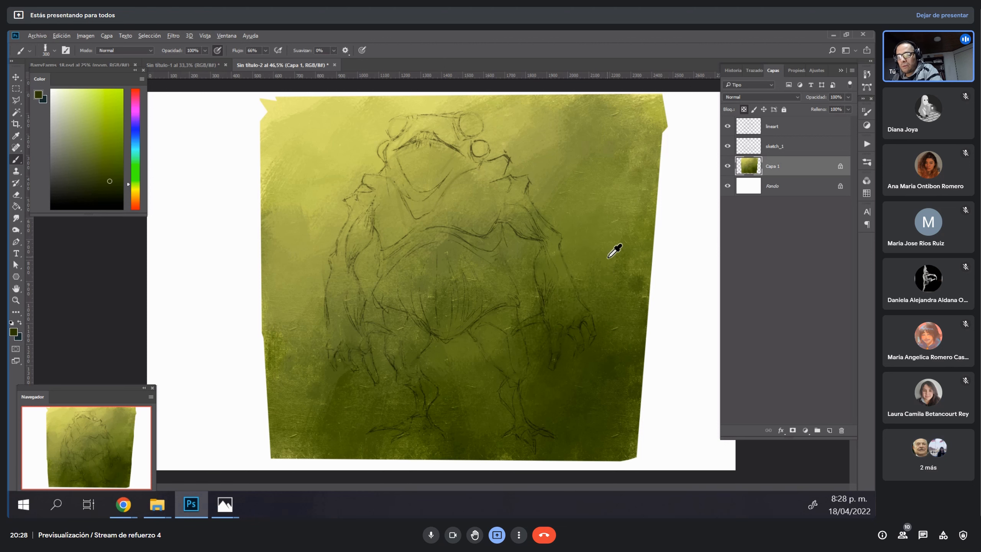
# Blend sampled greens into the backdrop beside the right-hand arm and shoulder, and reduce the brush size to 200 px.
pyautogui.keyDown('alt'); pyautogui.click(600, 284); pyautogui.keyUp('alt')
pyautogui.moveTo(575, 302)
pyautogui.mouseDown()
pyautogui.moveTo(581, 258)
pyautogui.moveTo(604, 230)
pyautogui.mouseUp()
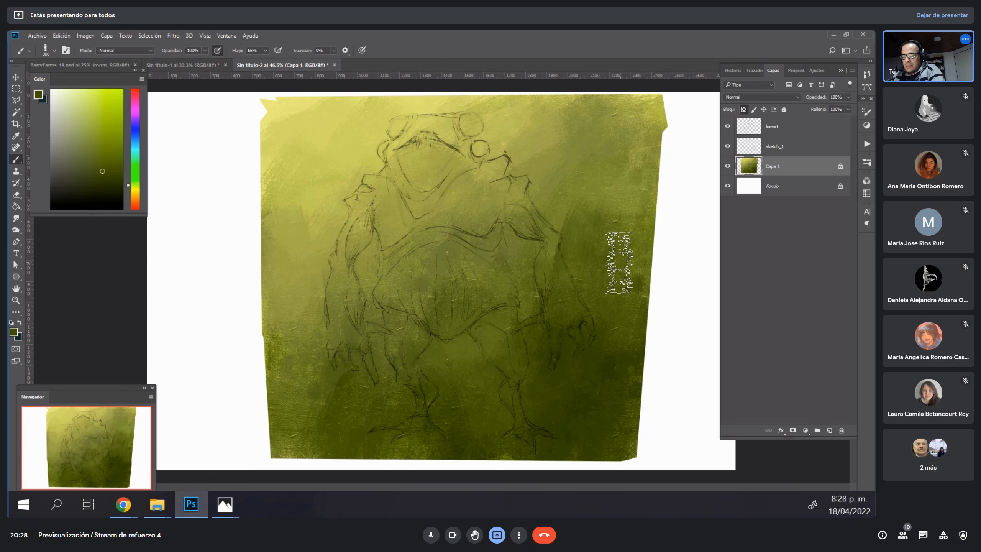
pyautogui.keyDown('alt'); pyautogui.click(606, 191); pyautogui.keyUp('alt')
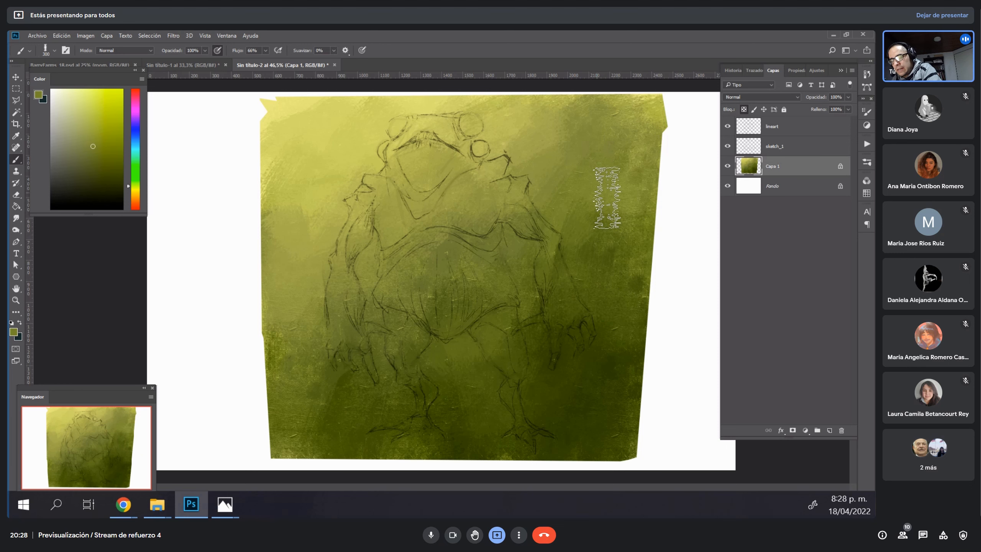
pyautogui.press('[')
pyautogui.press('[')
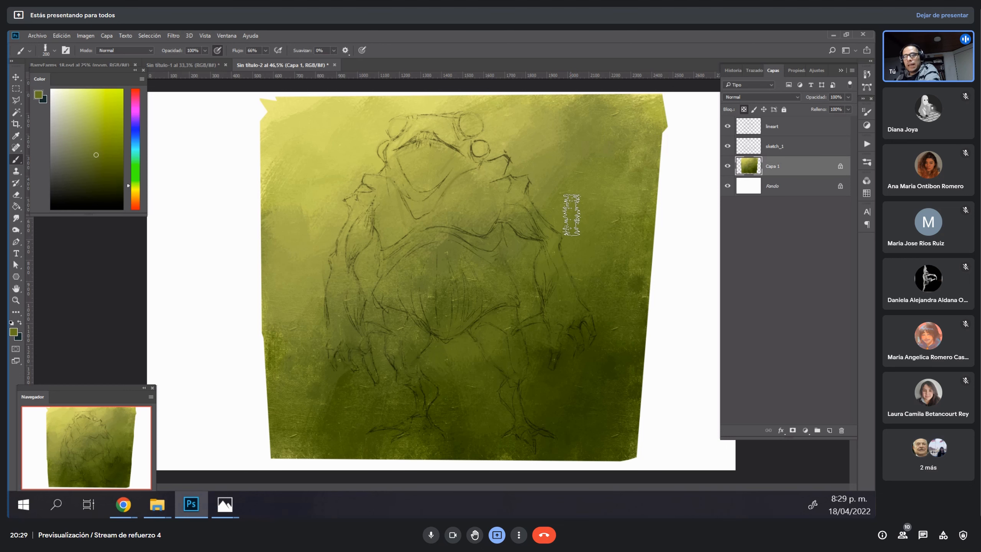
# Sample a dark green, add a layer named color_base above the painted backdrop, and rename the backdrop layer BG.
pyautogui.keyDown('alt'); pyautogui.click(336, 390); pyautogui.keyUp('alt')
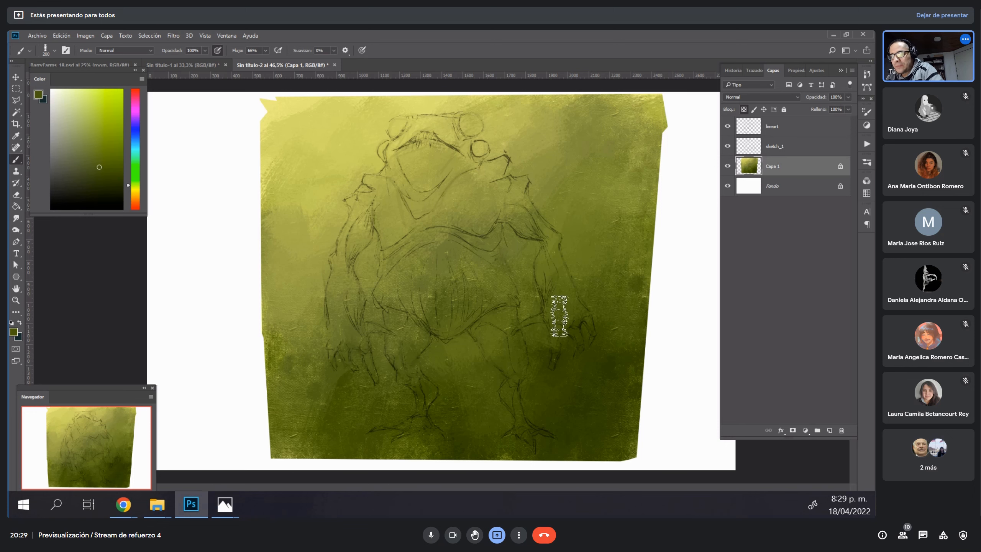
pyautogui.click(830, 431)
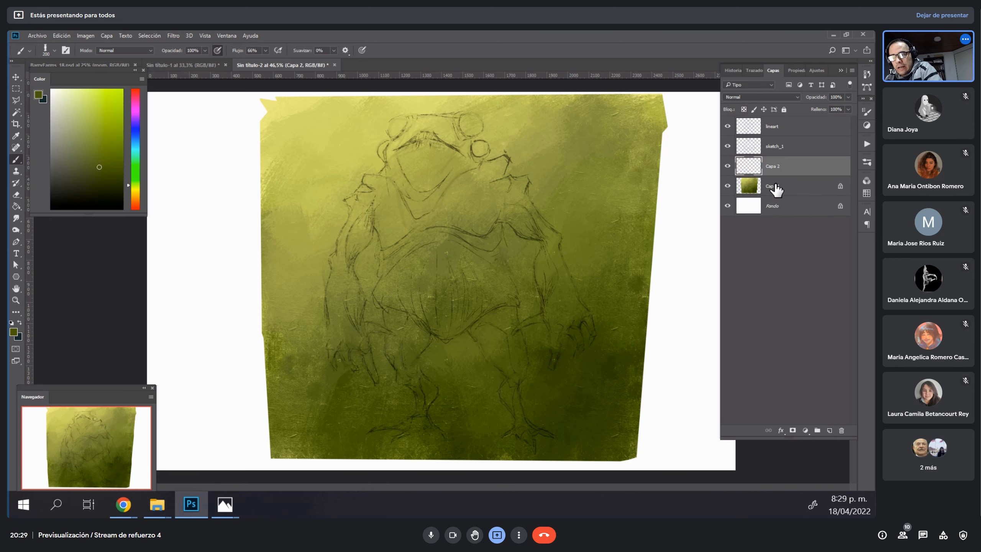
pyautogui.moveTo(775, 188); pyautogui.dragTo(772, 185)
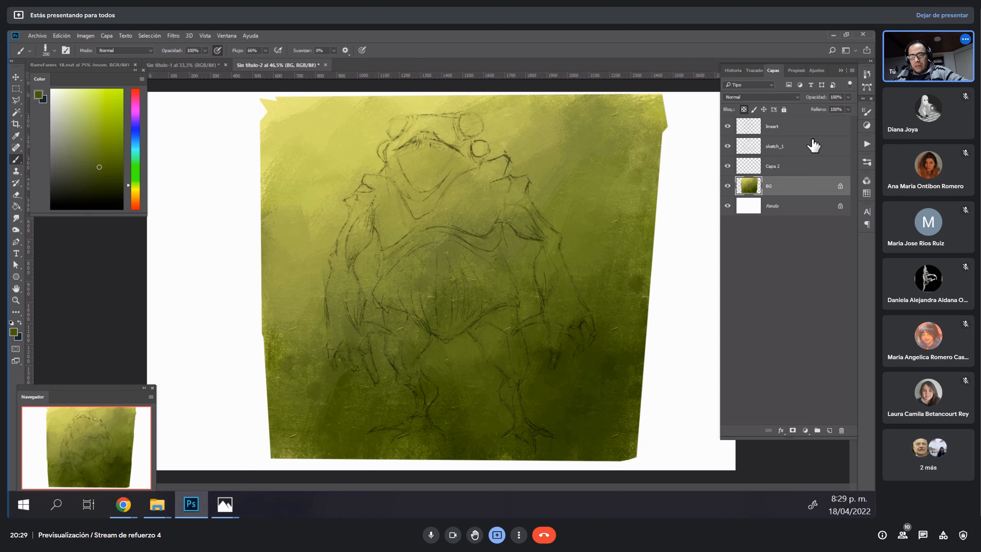
pyautogui.doubleClick(769, 167)
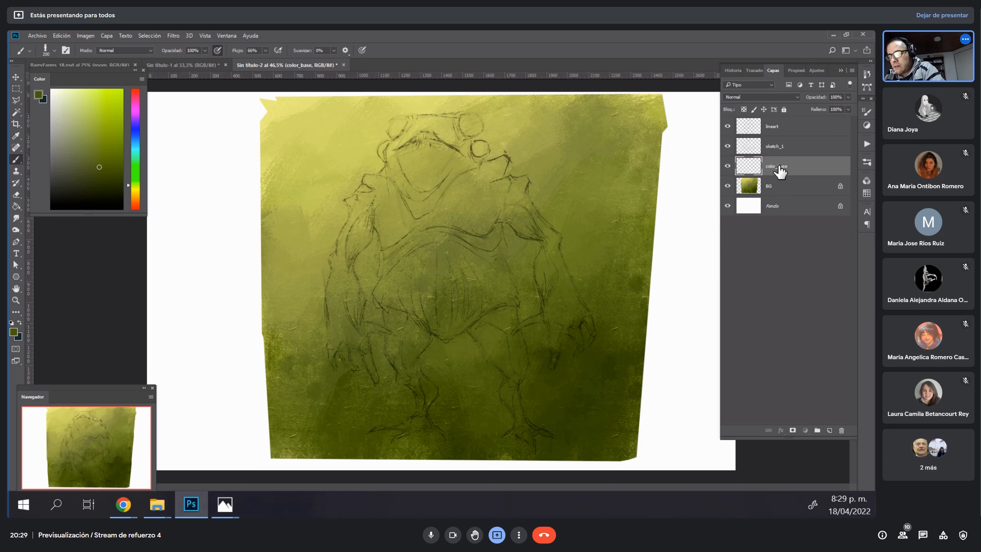
# Lasso-select the creature's left-hand eye bumps, shoulder, arm and clawed hand along the sketch outline, including part of the chest.
pyautogui.press('l')
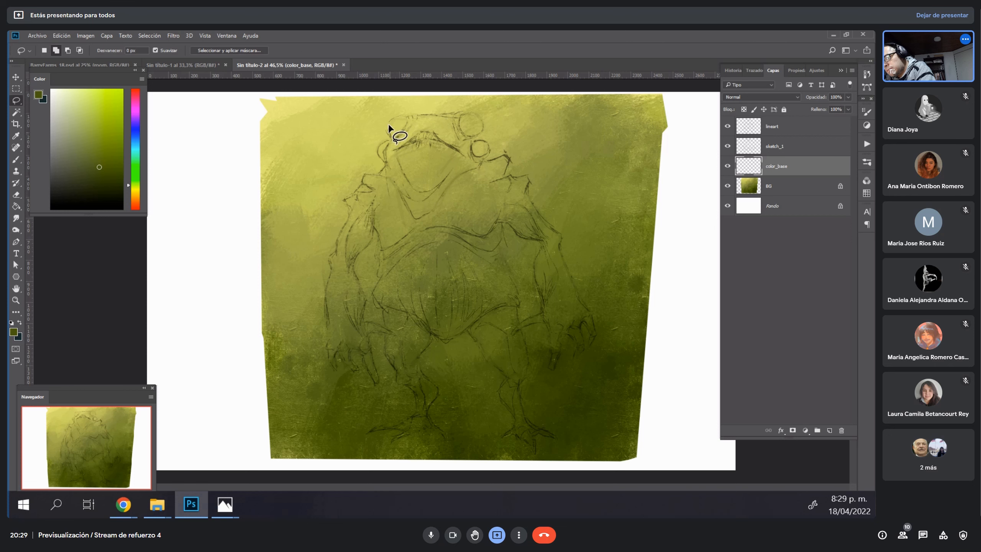
pyautogui.moveTo(389, 138); pyautogui.dragTo(408, 118)
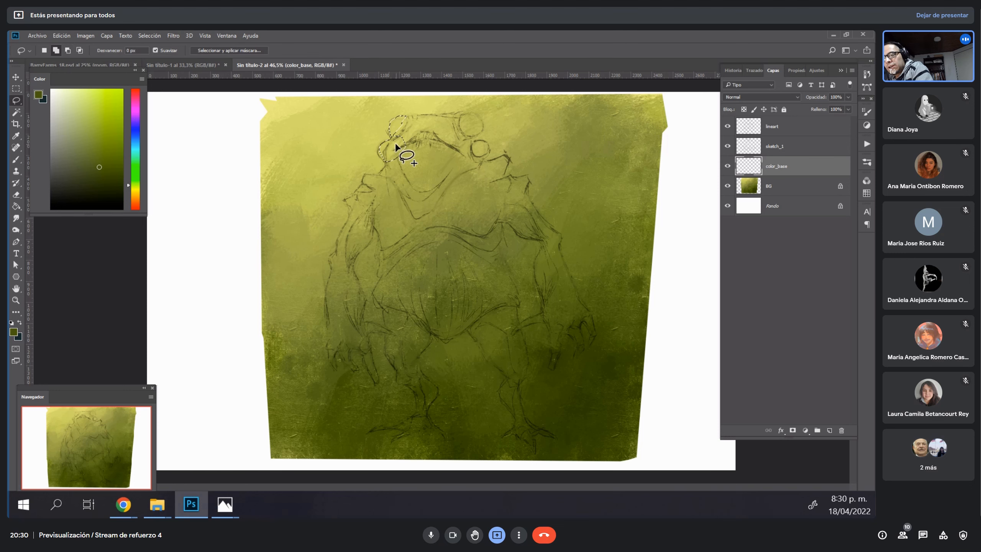
pyautogui.moveTo(386, 138); pyautogui.dragTo(386, 166)
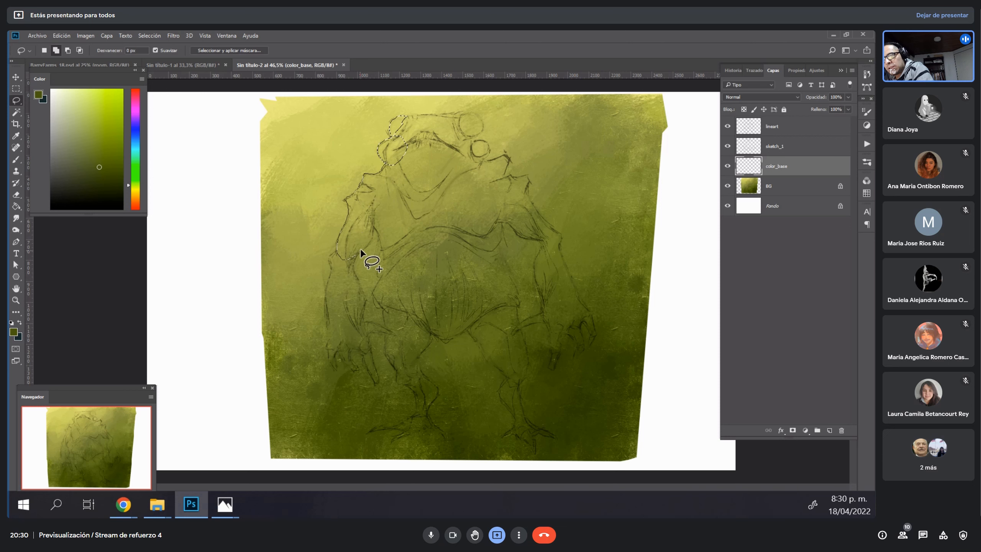
pyautogui.moveTo(404, 144); pyautogui.dragTo(337, 250)
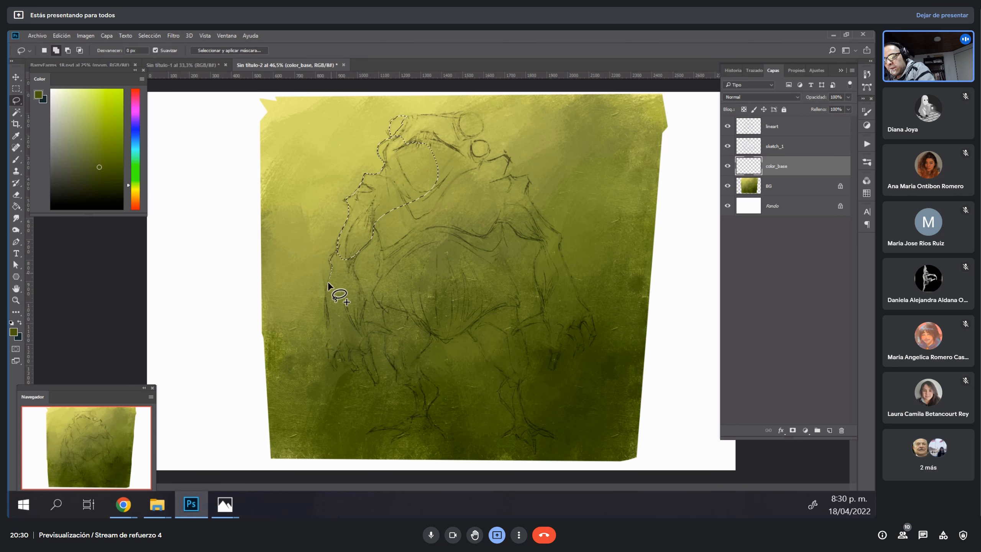
pyautogui.moveTo(354, 271); pyautogui.dragTo(356, 244)
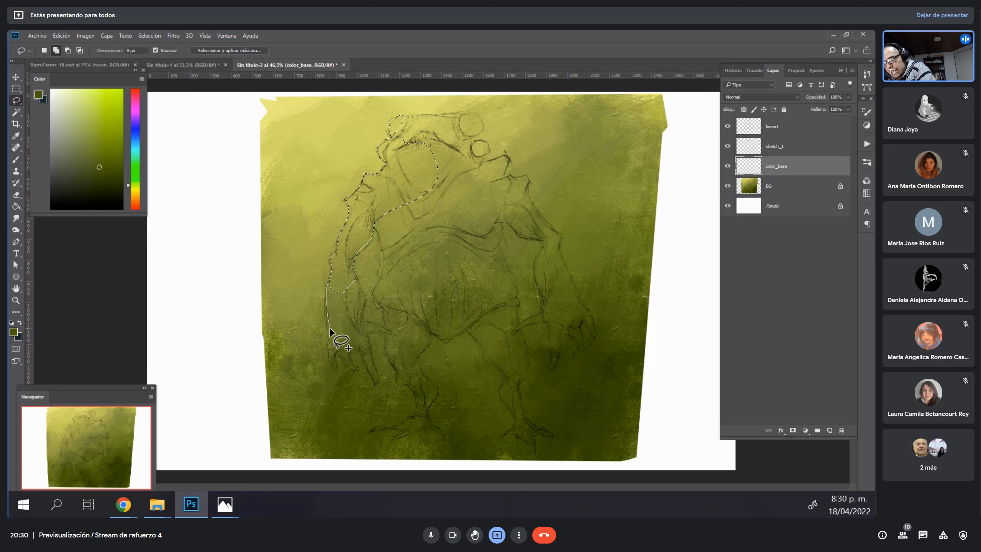
pyautogui.moveTo(347, 344); pyautogui.dragTo(361, 340)
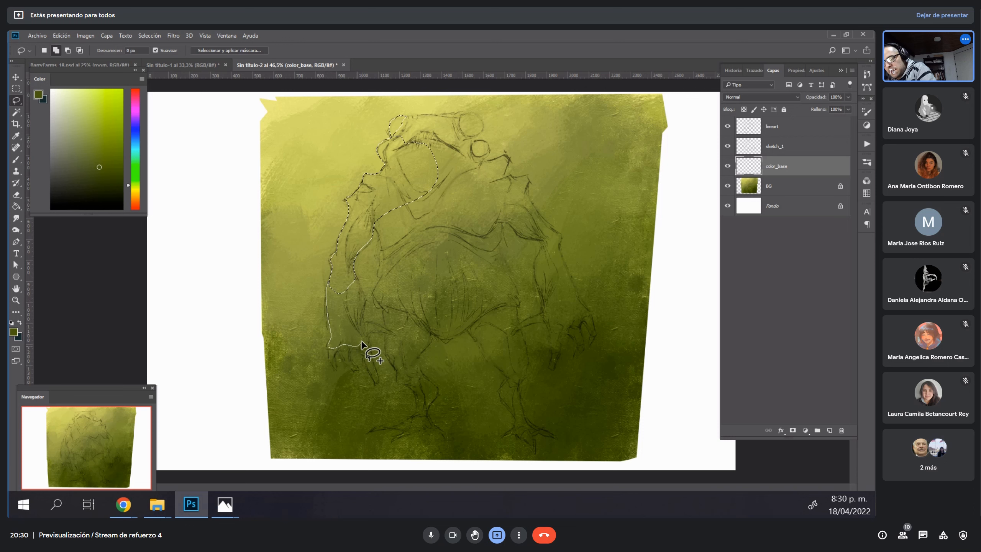
pyautogui.moveTo(359, 287); pyautogui.dragTo(358, 284)
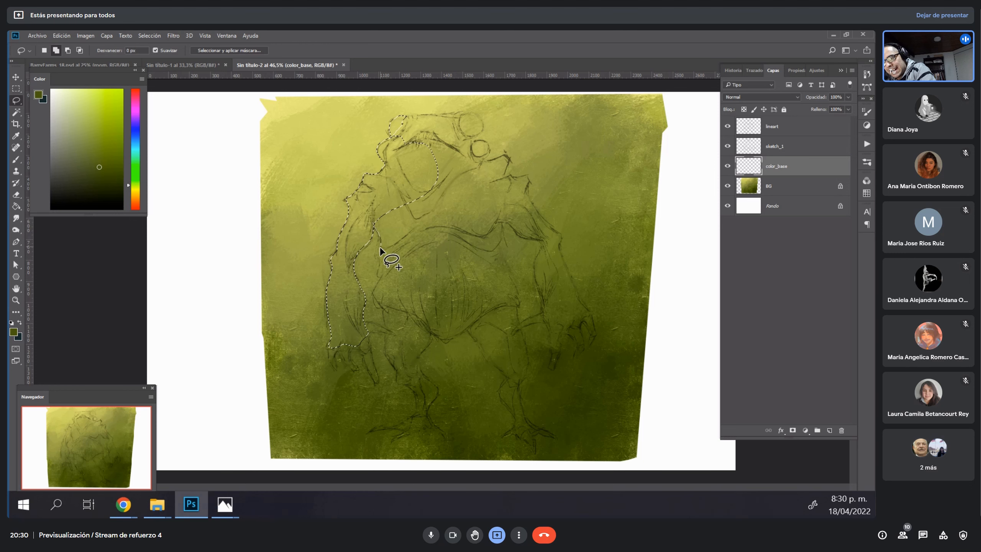
pyautogui.moveTo(420, 251)
pyautogui.mouseDown()
pyautogui.moveTo(444, 187)
pyautogui.moveTo(434, 162)
pyautogui.mouseUp()
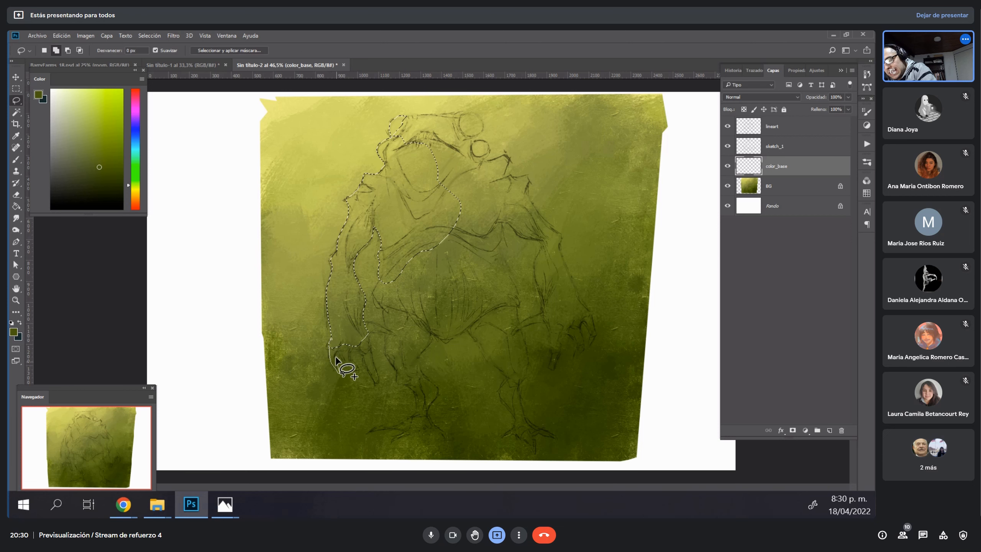
pyautogui.moveTo(336, 356)
pyautogui.mouseDown()
pyautogui.moveTo(355, 375)
pyautogui.moveTo(347, 340)
pyautogui.moveTo(337, 362)
pyautogui.moveTo(330, 338)
pyautogui.moveTo(334, 365)
pyautogui.moveTo(339, 346)
pyautogui.moveTo(371, 364)
pyautogui.moveTo(368, 353)
pyautogui.moveTo(355, 344)
pyautogui.moveTo(376, 383)
pyautogui.moveTo(369, 334)
pyautogui.moveTo(373, 324)
pyautogui.moveTo(394, 335)
pyautogui.moveTo(375, 330)
pyautogui.moveTo(384, 317)
pyautogui.moveTo(386, 343)
pyautogui.mouseUp()
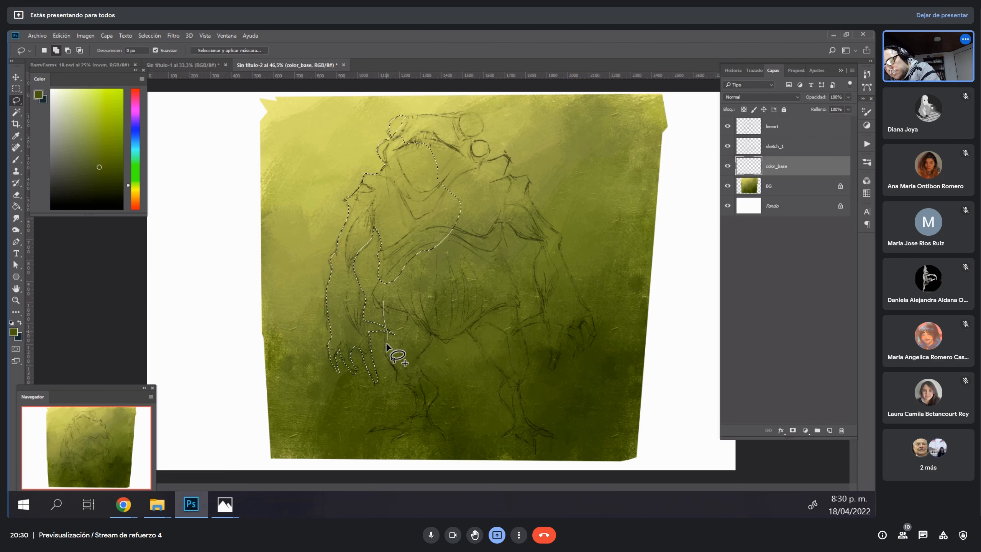
# Add the left-hand thigh, upper head, chest and belly to the lasso selection, filling the gaps inside the torso.
pyautogui.moveTo(395, 379)
pyautogui.mouseDown()
pyautogui.moveTo(436, 333)
pyautogui.moveTo(415, 301)
pyautogui.moveTo(386, 312)
pyautogui.mouseUp()
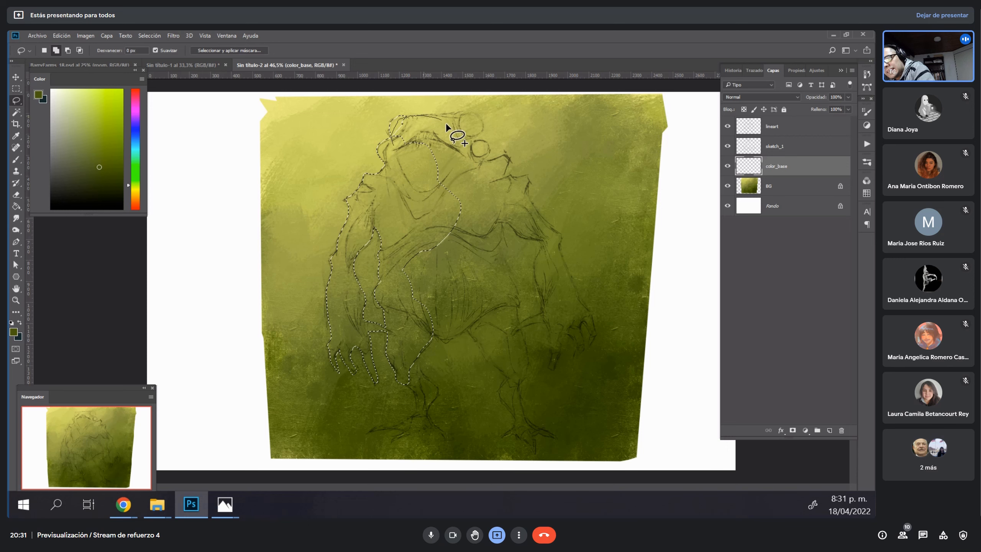
pyautogui.moveTo(446, 124); pyautogui.dragTo(450, 125)
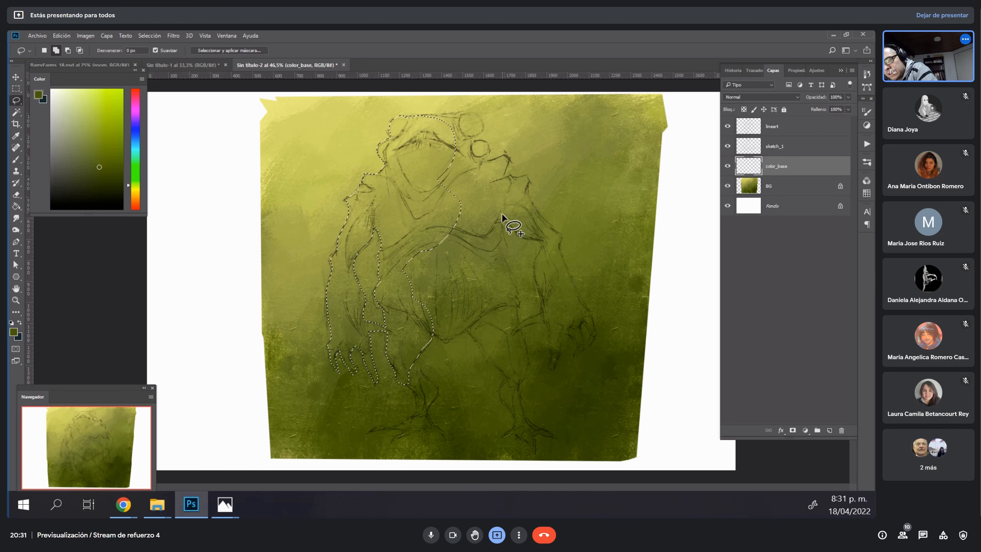
pyautogui.moveTo(501, 214); pyautogui.dragTo(517, 288)
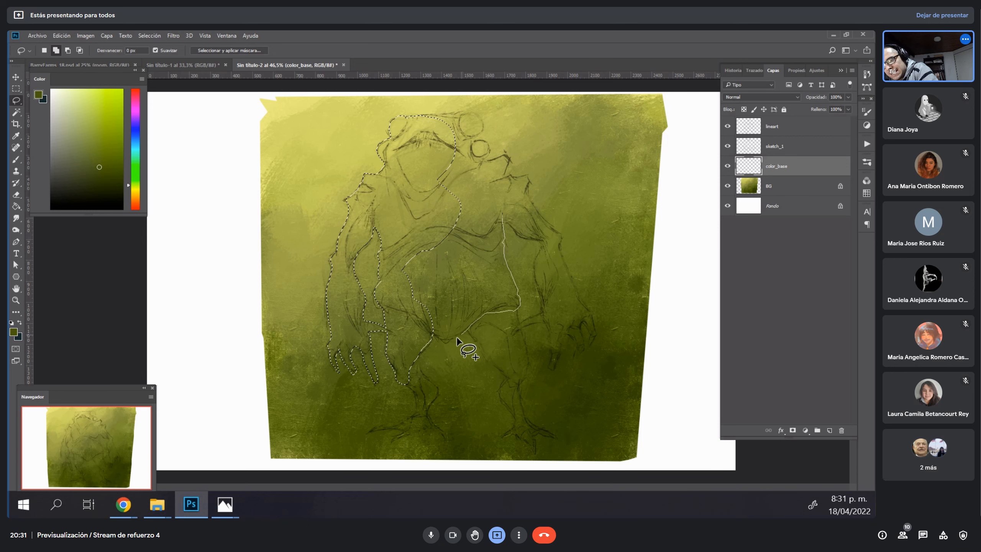
pyautogui.moveTo(457, 337)
pyautogui.mouseDown()
pyautogui.moveTo(414, 304)
pyautogui.moveTo(428, 264)
pyautogui.moveTo(418, 240)
pyautogui.moveTo(478, 194)
pyautogui.moveTo(502, 212)
pyautogui.mouseUp()
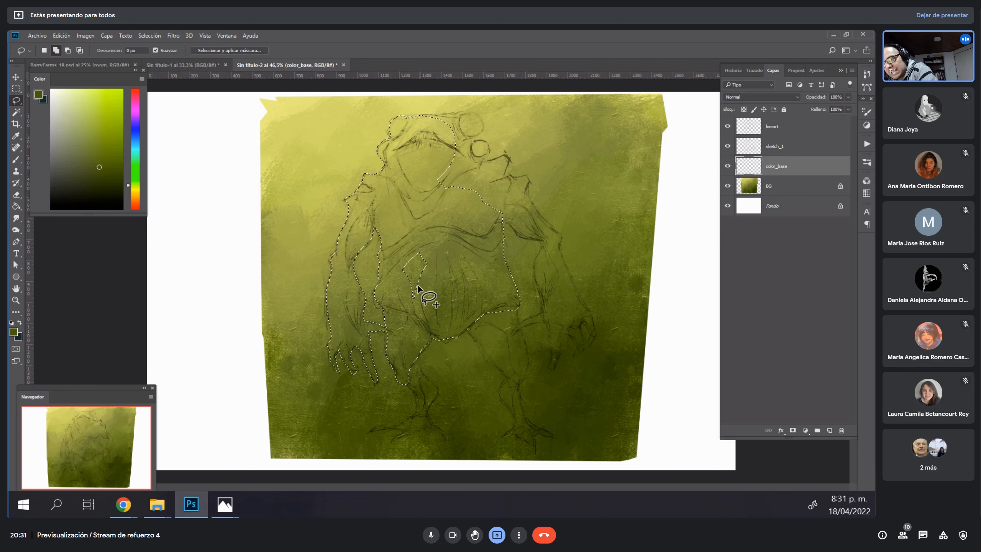
pyautogui.moveTo(418, 284)
pyautogui.mouseDown()
pyautogui.moveTo(449, 245)
pyautogui.moveTo(453, 284)
pyautogui.moveTo(373, 295)
pyautogui.mouseUp()
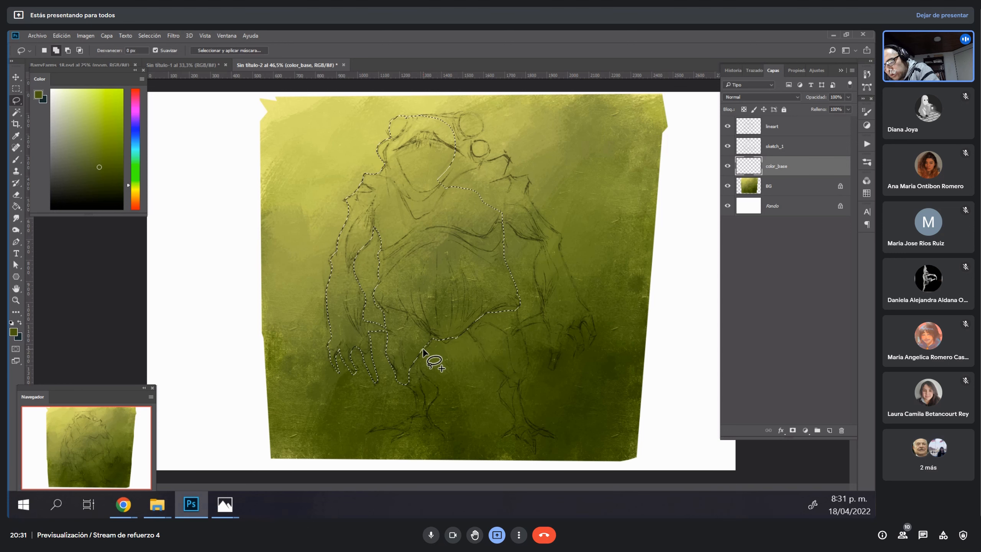
# Extend the lasso selection over the left-hand lower leg and foot and the right-hand thigh.
pyautogui.moveTo(422, 350)
pyautogui.mouseDown()
pyautogui.moveTo(439, 427)
pyautogui.moveTo(372, 430)
pyautogui.moveTo(404, 427)
pyautogui.moveTo(419, 406)
pyautogui.moveTo(421, 350)
pyautogui.mouseUp()
pyautogui.moveTo(469, 322); pyautogui.dragTo(475, 336)
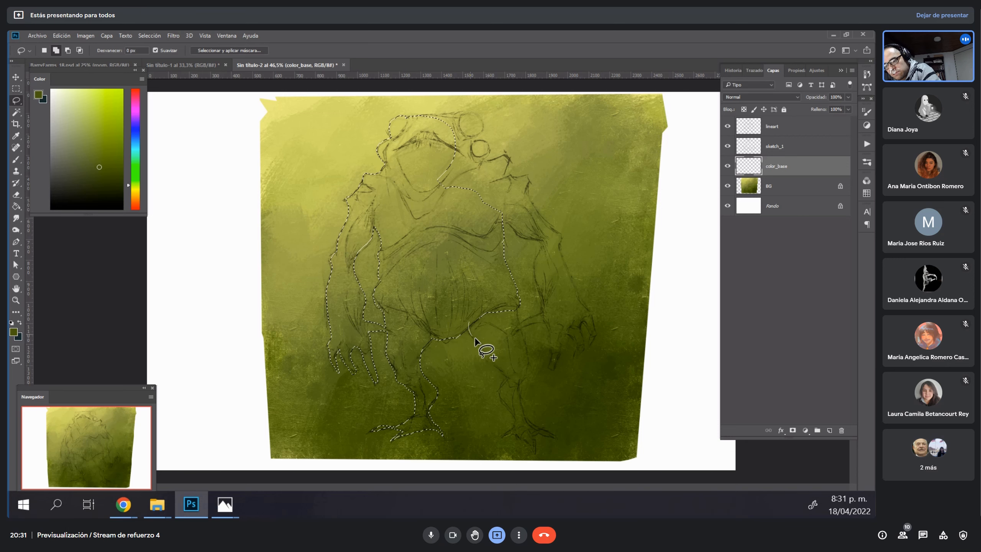
pyautogui.moveTo(504, 377)
pyautogui.mouseDown()
pyautogui.moveTo(524, 368)
pyautogui.moveTo(521, 320)
pyautogui.mouseUp()
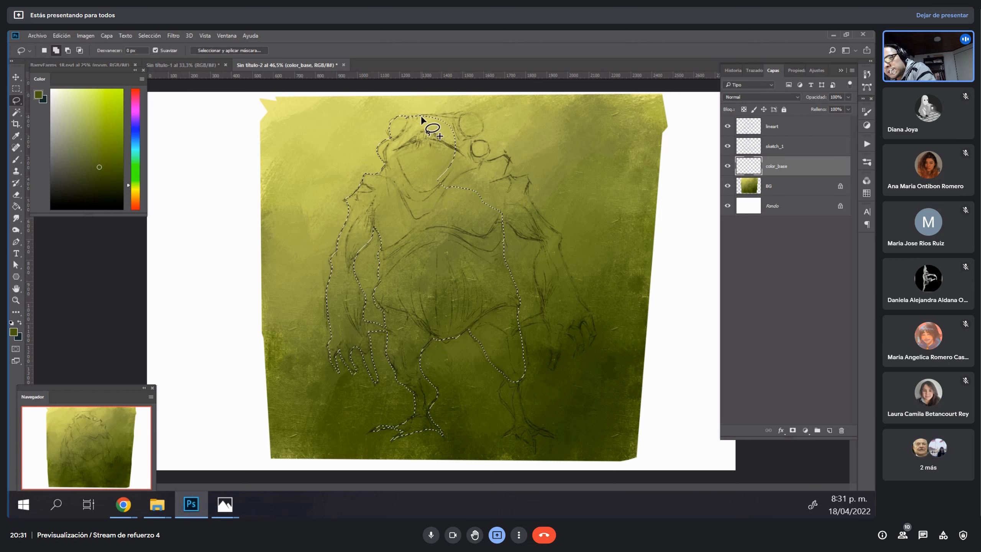
# Add the right-hand eyes, spiked shoulder, arm and clawed hand to the lasso selection, closing the gaps in the head and chest.
pyautogui.moveTo(425, 113)
pyautogui.mouseDown()
pyautogui.moveTo(483, 116)
pyautogui.moveTo(473, 138)
pyautogui.moveTo(455, 142)
pyautogui.moveTo(481, 138)
pyautogui.moveTo(490, 150)
pyautogui.moveTo(485, 162)
pyautogui.moveTo(447, 129)
pyautogui.moveTo(448, 255)
pyautogui.mouseUp()
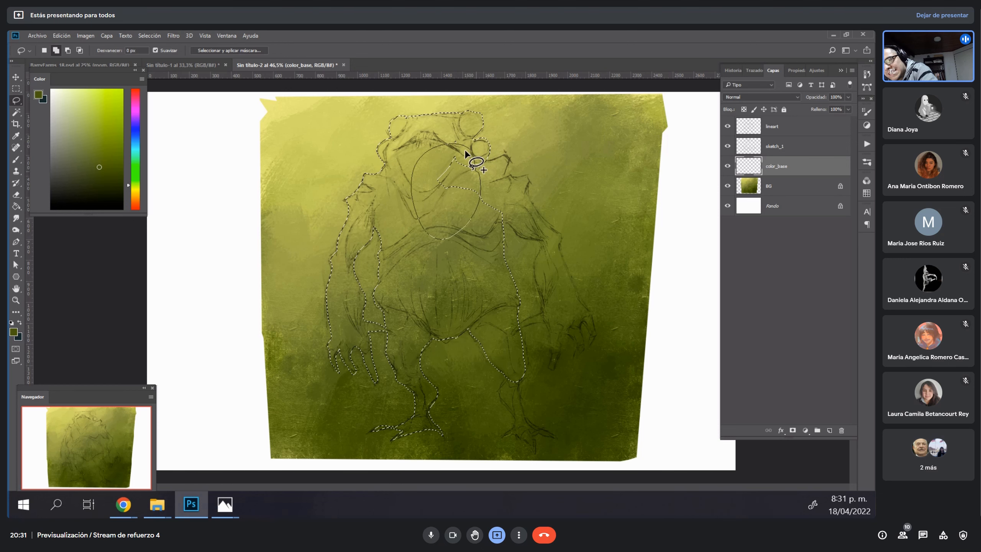
pyautogui.moveTo(465, 148)
pyautogui.mouseDown()
pyautogui.moveTo(507, 146)
pyautogui.moveTo(512, 172)
pyautogui.moveTo(485, 163)
pyautogui.moveTo(505, 157)
pyautogui.moveTo(527, 190)
pyautogui.moveTo(467, 175)
pyautogui.mouseUp()
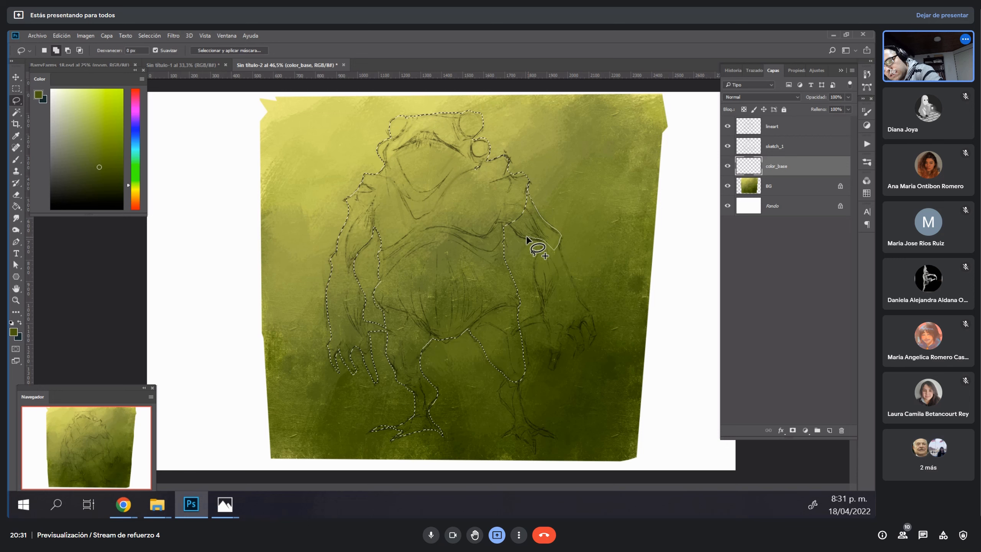
pyautogui.moveTo(508, 219); pyautogui.dragTo(508, 218)
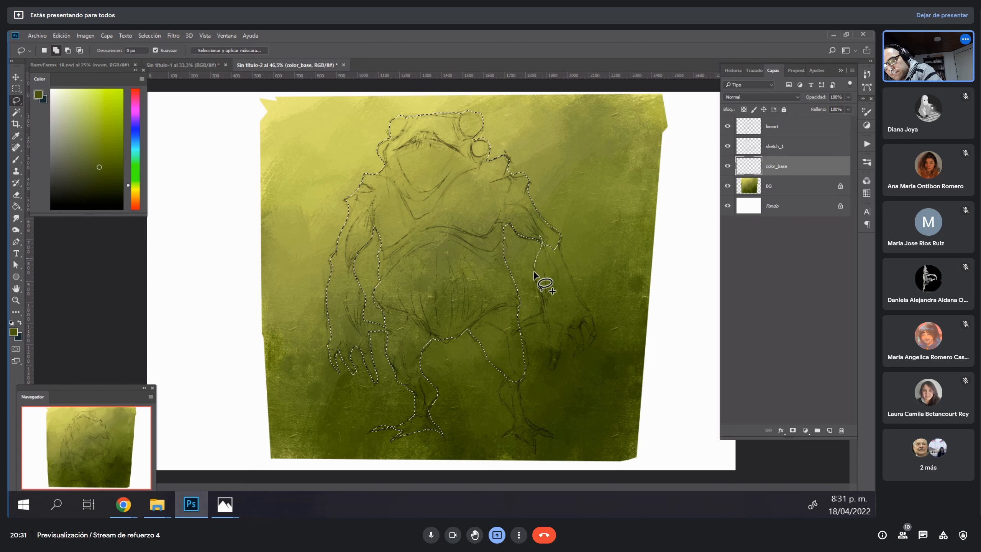
pyautogui.moveTo(532, 316)
pyautogui.mouseDown()
pyautogui.moveTo(515, 336)
pyautogui.moveTo(552, 289)
pyautogui.moveTo(542, 249)
pyautogui.mouseUp()
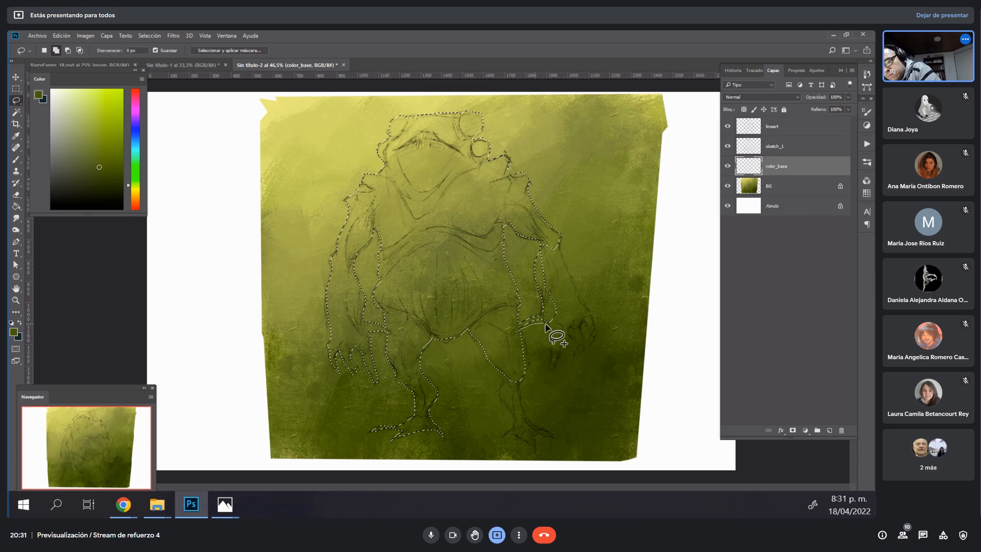
pyautogui.moveTo(546, 318)
pyautogui.mouseDown()
pyautogui.moveTo(553, 373)
pyautogui.moveTo(570, 339)
pyautogui.moveTo(575, 361)
pyautogui.moveTo(581, 321)
pyautogui.moveTo(592, 343)
pyautogui.moveTo(592, 319)
pyautogui.moveTo(555, 248)
pyautogui.mouseUp()
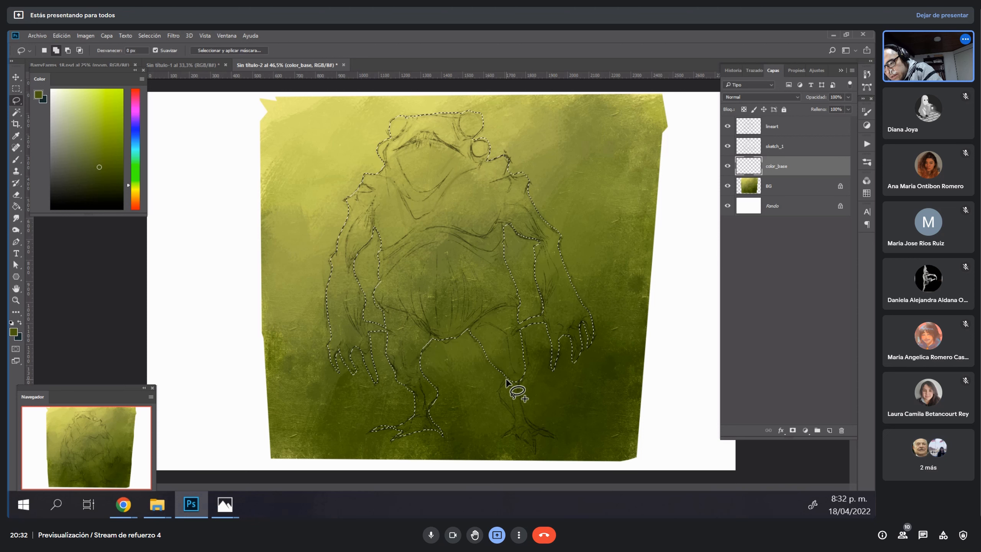
# Add the right-hand lower leg and foot to the selection and refine the edge along the inner thigh.
pyautogui.moveTo(507, 383)
pyautogui.mouseDown()
pyautogui.moveTo(514, 422)
pyautogui.moveTo(503, 437)
pyautogui.moveTo(533, 455)
pyautogui.moveTo(532, 438)
pyautogui.moveTo(556, 441)
pyautogui.moveTo(526, 418)
pyautogui.moveTo(513, 365)
pyautogui.mouseUp()
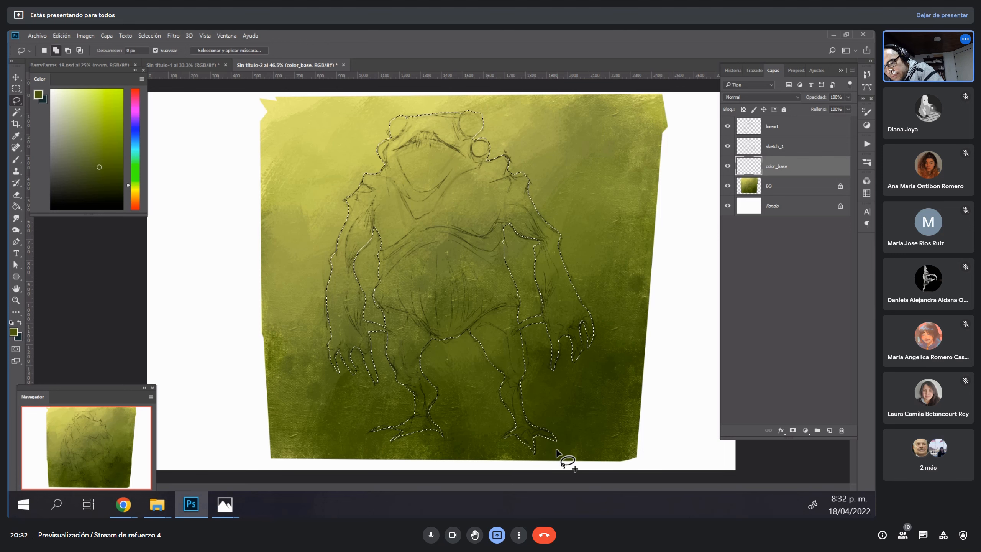
pyautogui.moveTo(516, 428)
pyautogui.mouseDown()
pyautogui.moveTo(500, 442)
pyautogui.moveTo(519, 433)
pyautogui.mouseUp()
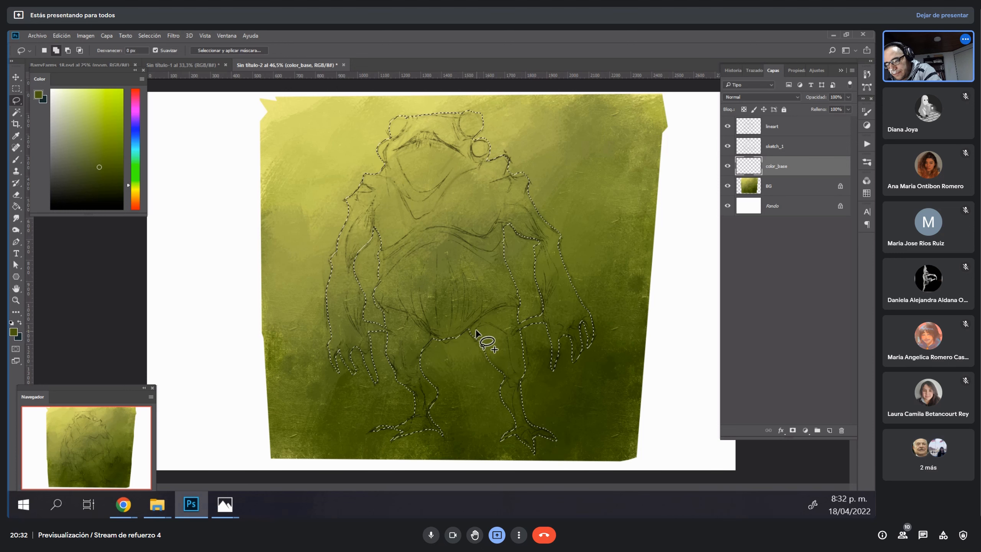
pyautogui.moveTo(470, 330); pyautogui.dragTo(504, 377)
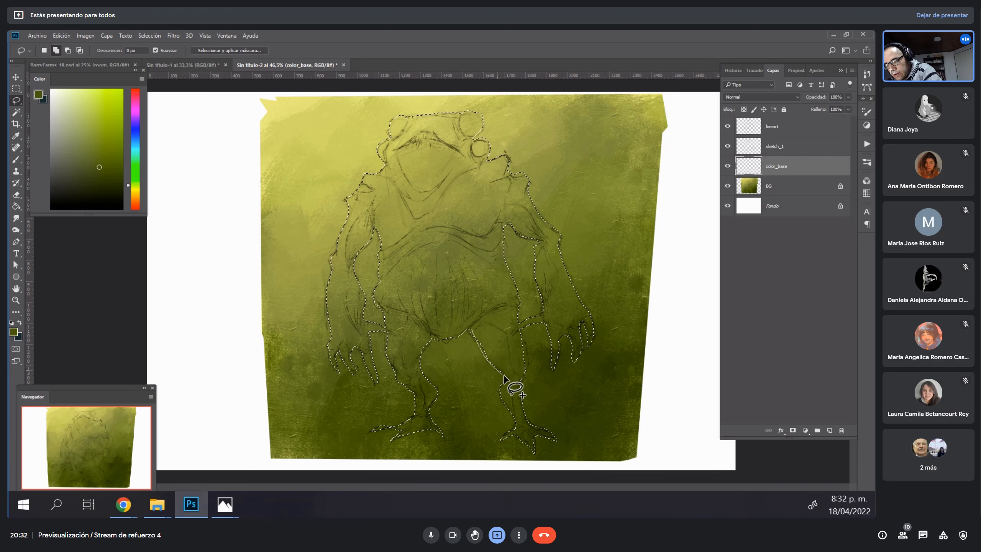
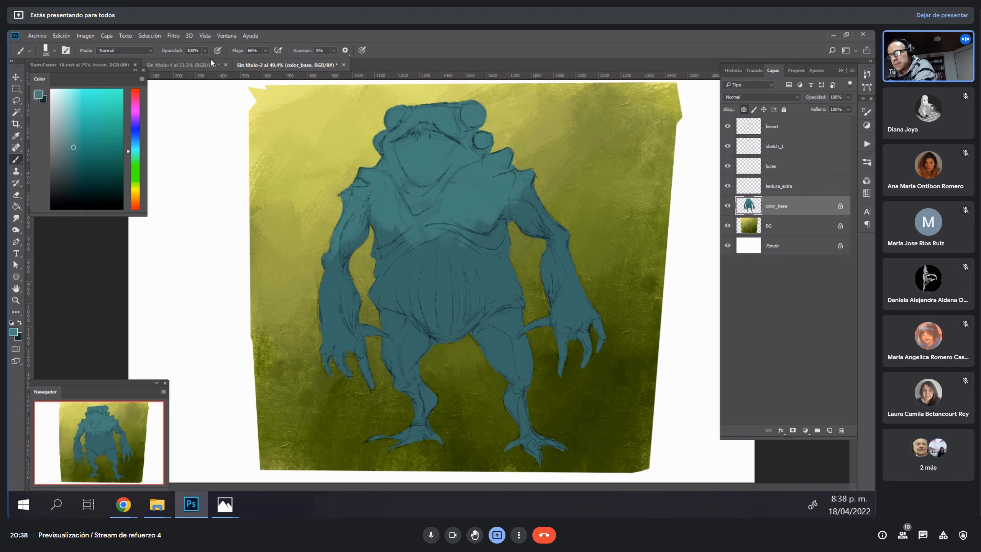
# Enable pen-pressure opacity for the brush, sample a teal from the body, and blend it across the upper belly on color_base.
pyautogui.click(218, 50)
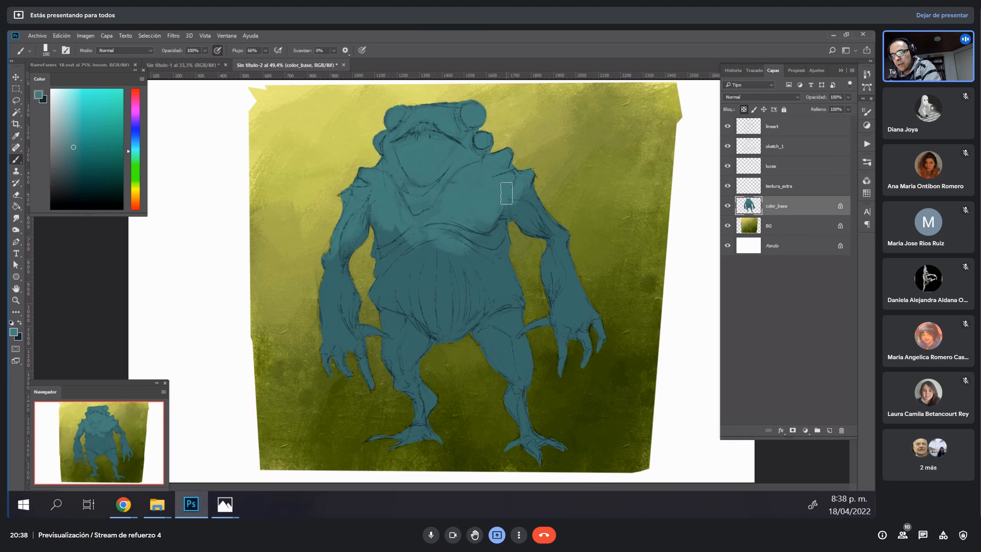
pyautogui.keyDown('alt'); pyautogui.click(465, 248); pyautogui.keyUp('alt')
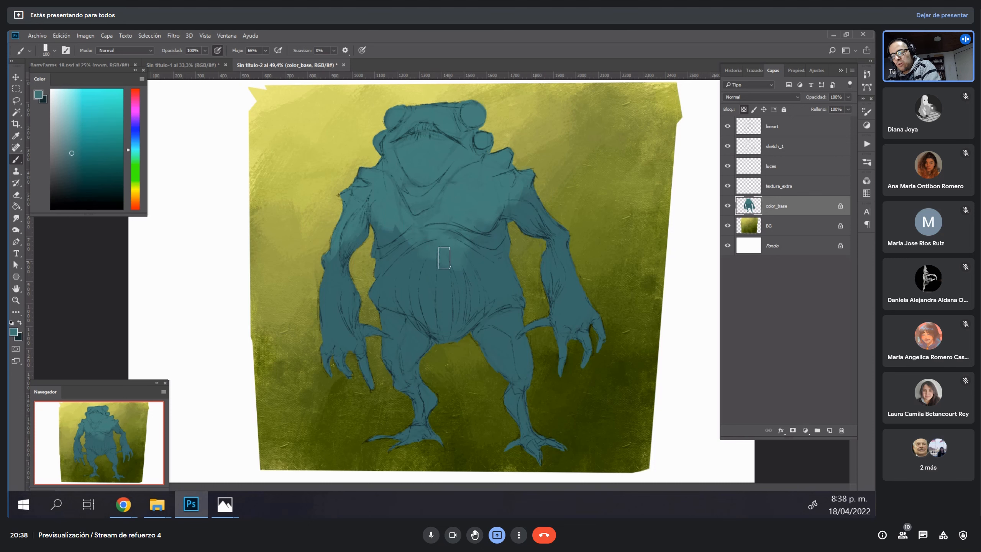
pyautogui.moveTo(444, 258); pyautogui.dragTo(384, 237)
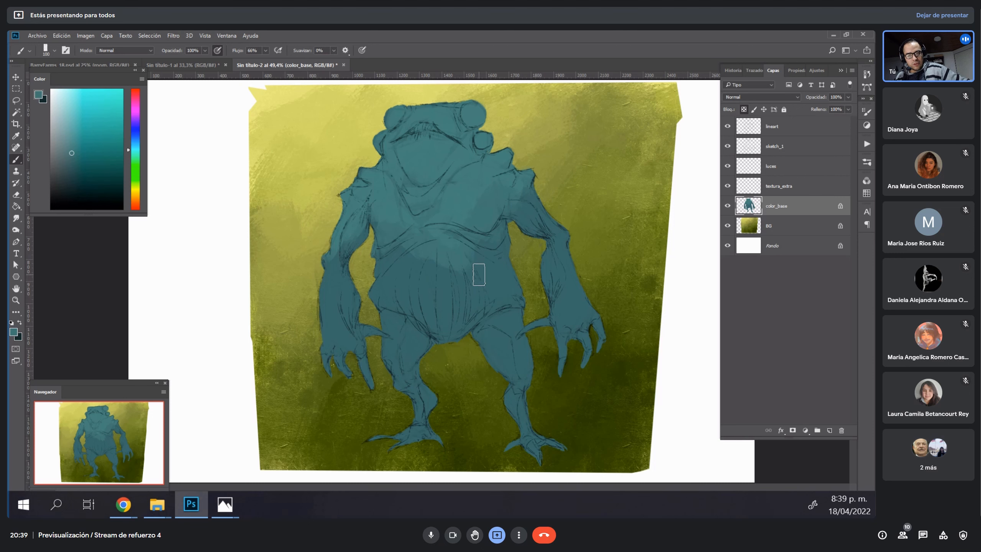
# Set the brush's minimum diameter to 31% in its shape dynamics.
pyautogui.press('F5')
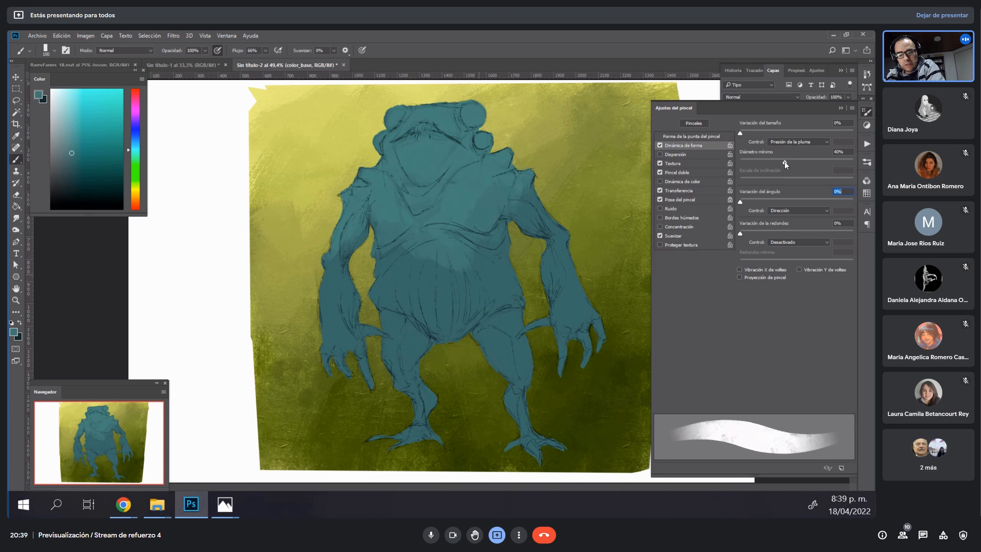
pyautogui.moveTo(785, 162); pyautogui.dragTo(776, 162)
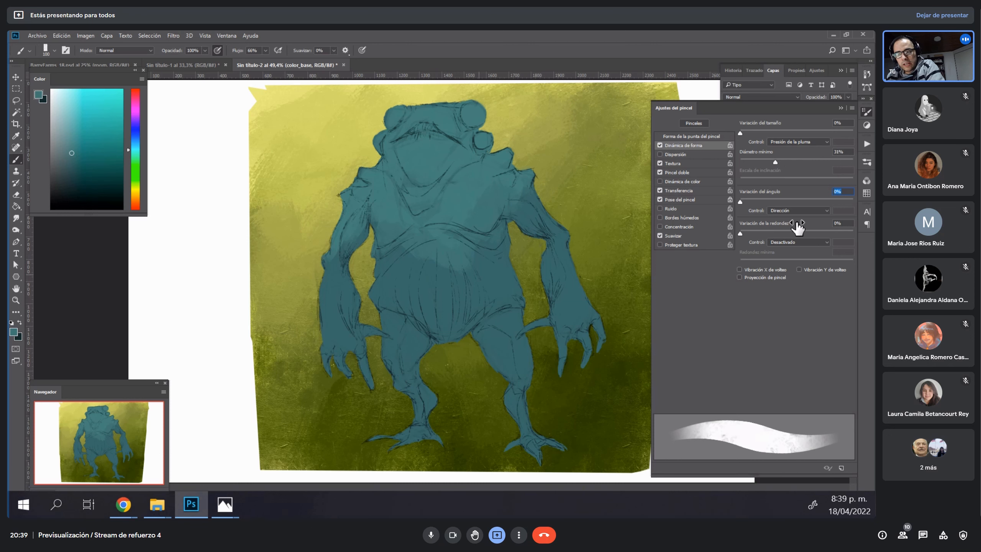
pyautogui.click(867, 116)
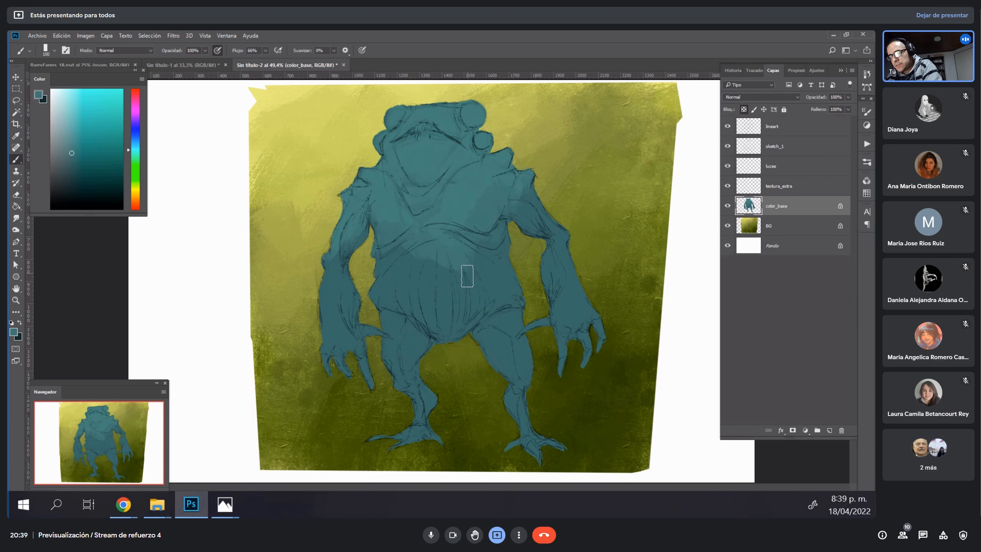
# Sample neighbouring teals from the belly and blend the tones across its upper and middle area on color_base.
pyautogui.keyDown('alt'); pyautogui.click(439, 282); pyautogui.keyUp('alt')
pyautogui.moveTo(427, 258); pyautogui.dragTo(389, 259)
pyautogui.moveTo(432, 296)
pyautogui.mouseDown()
pyautogui.moveTo(443, 281)
pyautogui.moveTo(448, 293)
pyautogui.mouseUp()
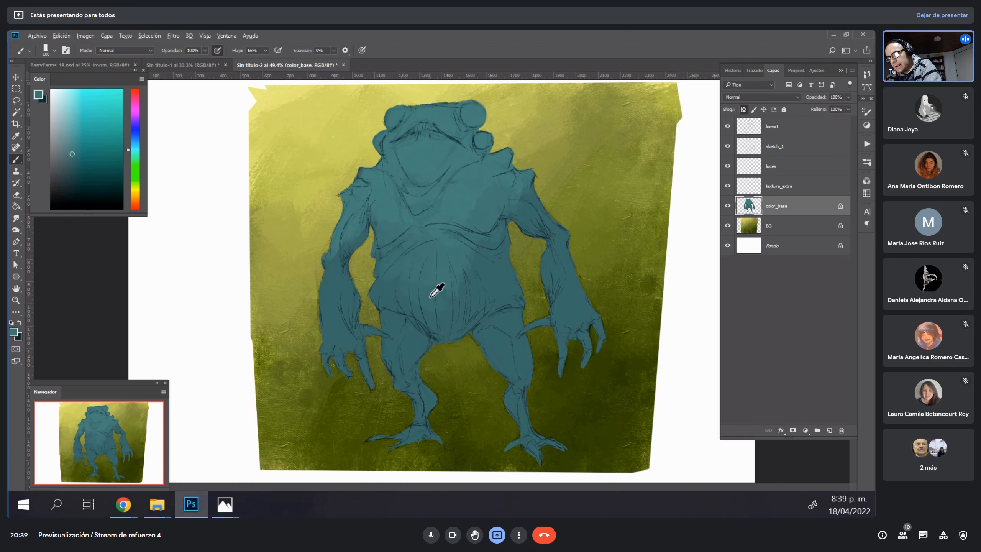
pyautogui.keyDown('alt'); pyautogui.click(431, 297); pyautogui.keyUp('alt')
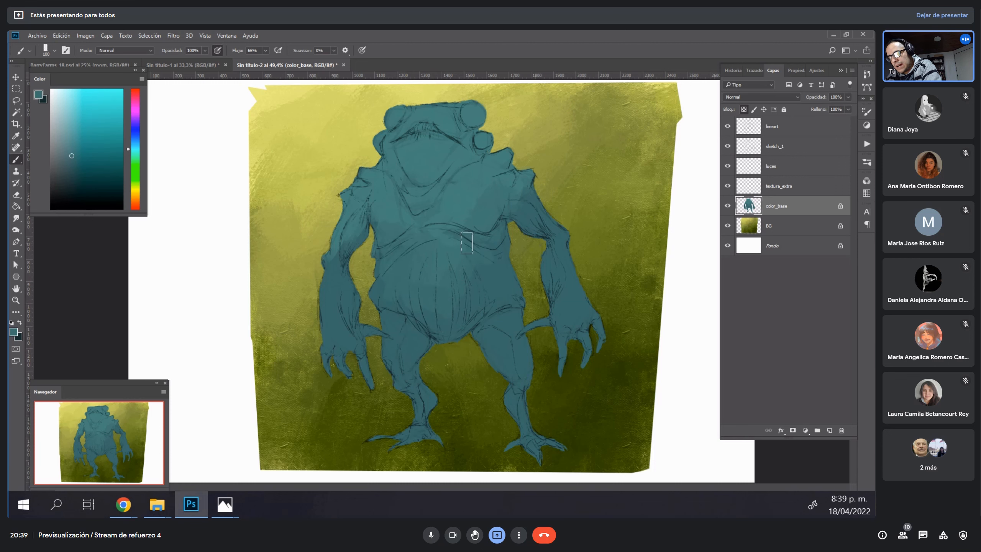
# Blend sampled teals over the creature's left-hand shoulder and upper arm, and sample the tone of the right-hand shoulder.
pyautogui.keyDown('alt'); pyautogui.click(358, 232); pyautogui.keyUp('alt')
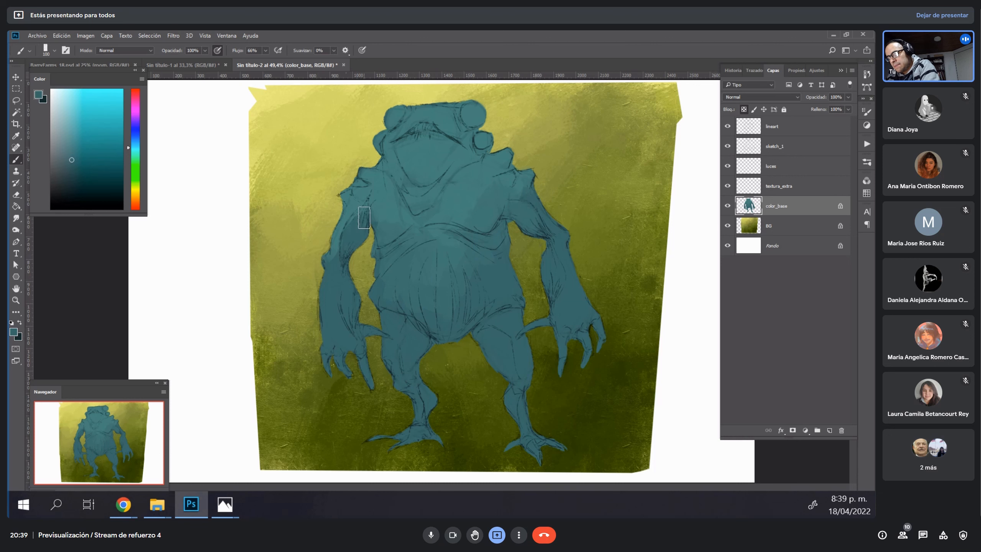
pyautogui.keyDown('alt'); pyautogui.click(362, 199); pyautogui.keyUp('alt')
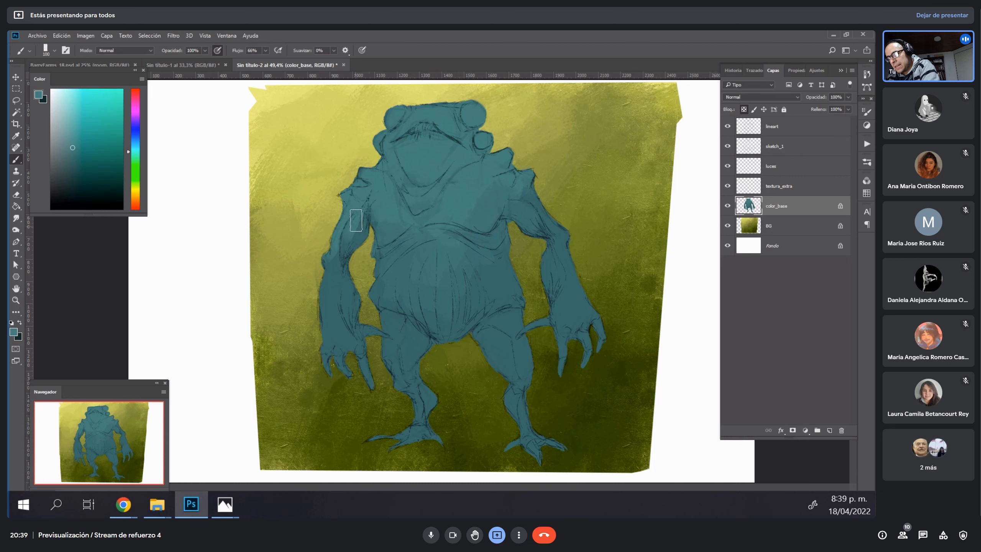
pyautogui.keyDown('alt'); pyautogui.click(355, 223); pyautogui.keyUp('alt')
pyautogui.keyDown('alt'); pyautogui.click(340, 242); pyautogui.keyUp('alt')
pyautogui.keyDown('alt'); pyautogui.click(508, 189); pyautogui.keyUp('alt')
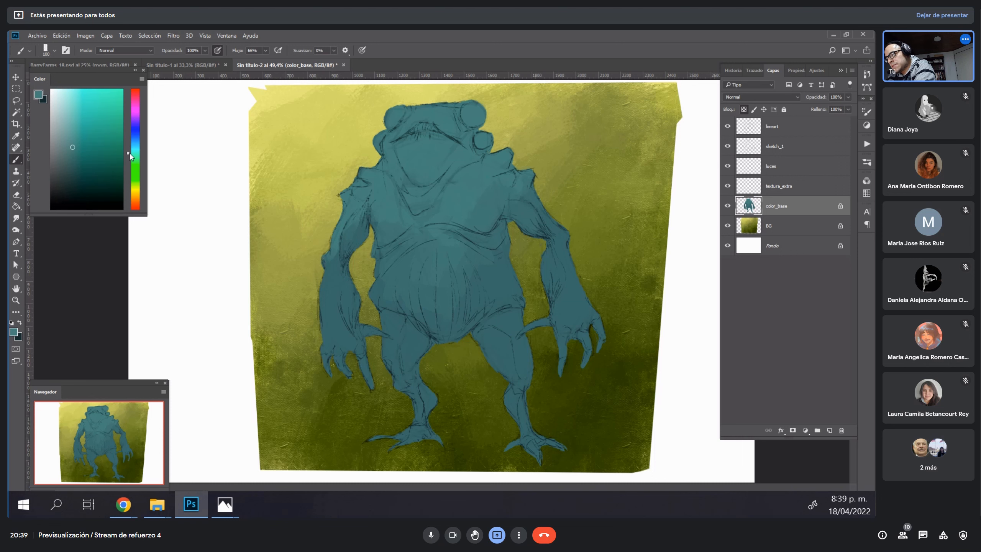
# Mix a lighter, greener teal and paint it over the creature's face and throat, adjusting the brush size.
pyautogui.moveTo(130, 154); pyautogui.dragTo(130, 156)
pyautogui.click(73, 134)
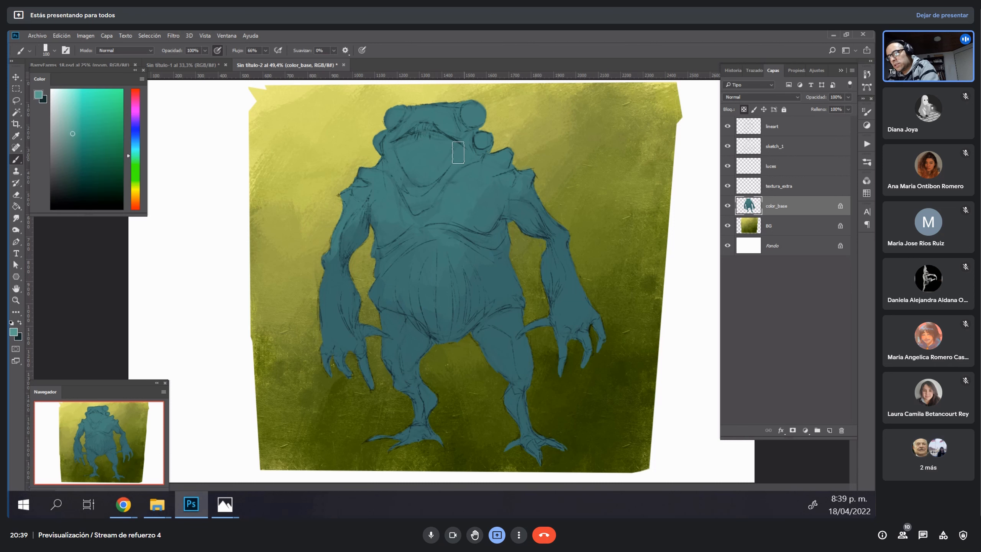
pyautogui.moveTo(458, 152)
pyautogui.mouseDown()
pyautogui.moveTo(419, 110)
pyautogui.moveTo(455, 112)
pyautogui.moveTo(459, 99)
pyautogui.moveTo(392, 118)
pyautogui.moveTo(448, 220)
pyautogui.moveTo(418, 137)
pyautogui.moveTo(404, 134)
pyautogui.moveTo(439, 136)
pyautogui.moveTo(430, 162)
pyautogui.moveTo(394, 143)
pyautogui.moveTo(444, 149)
pyautogui.moveTo(458, 134)
pyautogui.moveTo(457, 150)
pyautogui.moveTo(404, 150)
pyautogui.moveTo(431, 162)
pyautogui.moveTo(467, 149)
pyautogui.mouseUp()
pyautogui.press(']')
pyautogui.keyDown('alt'); pyautogui.click(425, 146); pyautogui.keyUp('alt')
pyautogui.press('[')
pyautogui.press('[')
pyautogui.keyDown('alt'); pyautogui.click(429, 165); pyautogui.keyUp('alt')
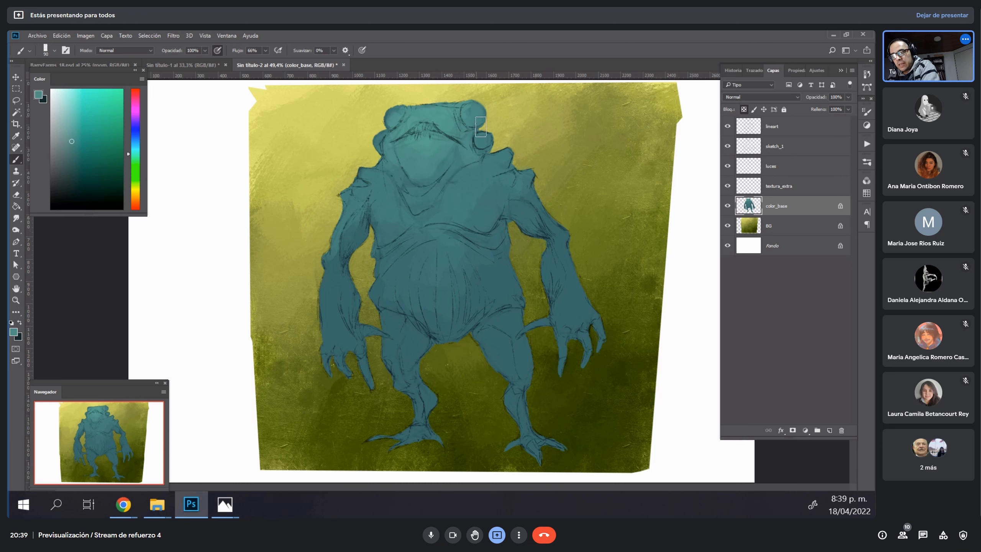
# Soften the light teal from the throat into the neck and right-hand chest using colors sampled from those areas.
pyautogui.keyDown('alt'); pyautogui.click(445, 154); pyautogui.keyUp('alt')
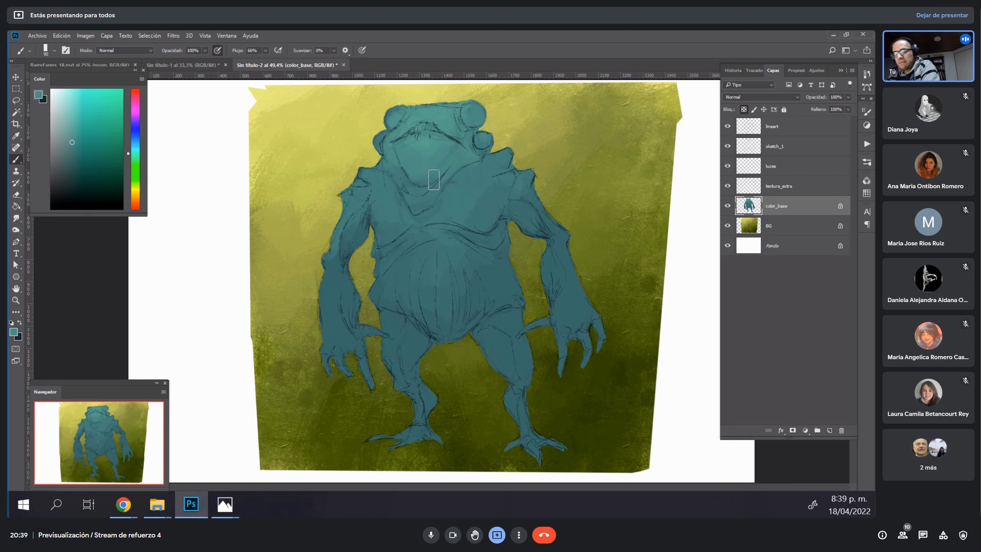
pyautogui.keyDown('alt'); pyautogui.click(439, 158); pyautogui.keyUp('alt')
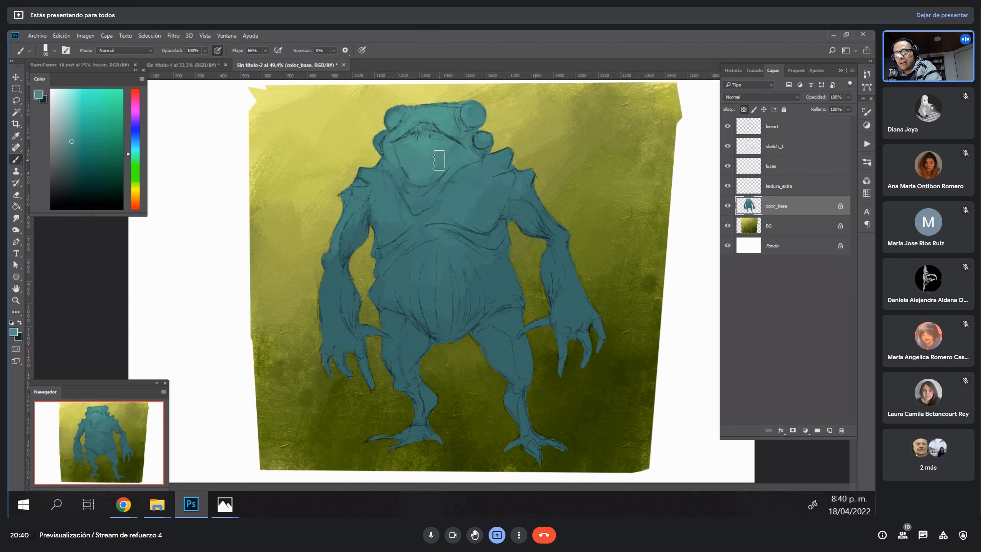
pyautogui.keyDown('alt'); pyautogui.click(488, 197); pyautogui.keyUp('alt')
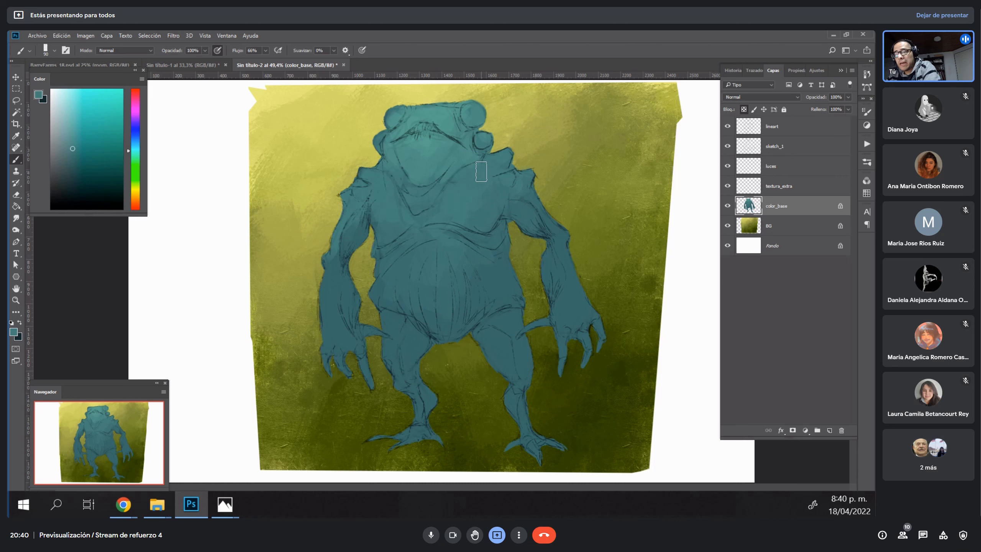
pyautogui.keyDown('alt'); pyautogui.click(459, 148); pyautogui.keyUp('alt')
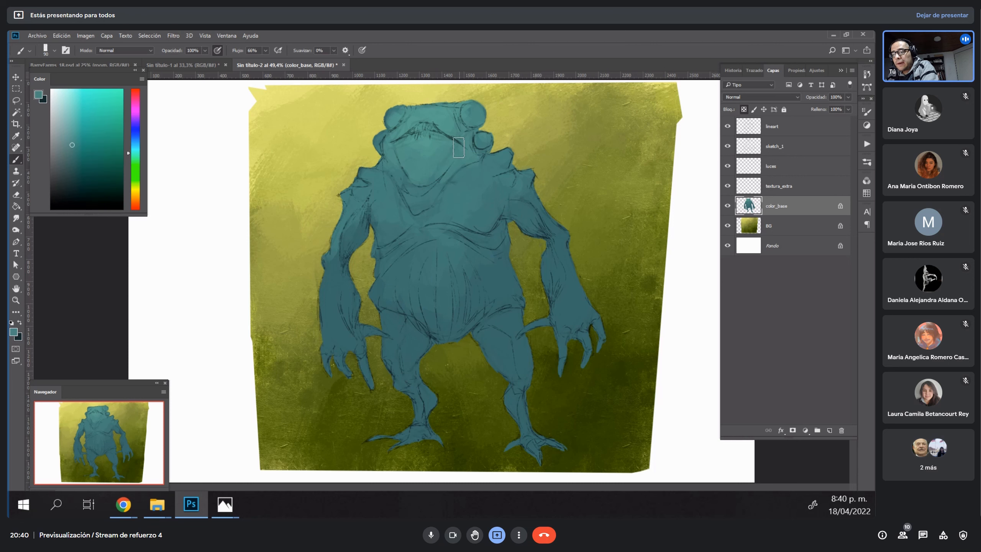
# Blend the lighter green-teal over the forehead, eyes and cheeks using colors sampled from the head.
pyautogui.keyDown('alt'); pyautogui.click(453, 120); pyautogui.keyUp('alt')
pyautogui.keyDown('alt'); pyautogui.click(448, 149); pyautogui.keyUp('alt')
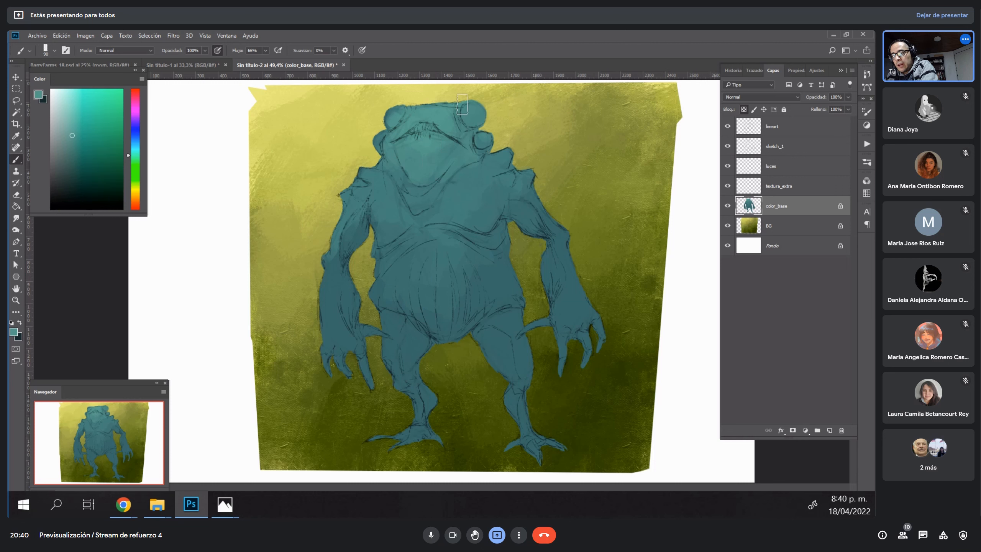
pyautogui.keyDown('alt'); pyautogui.click(470, 113); pyautogui.keyUp('alt')
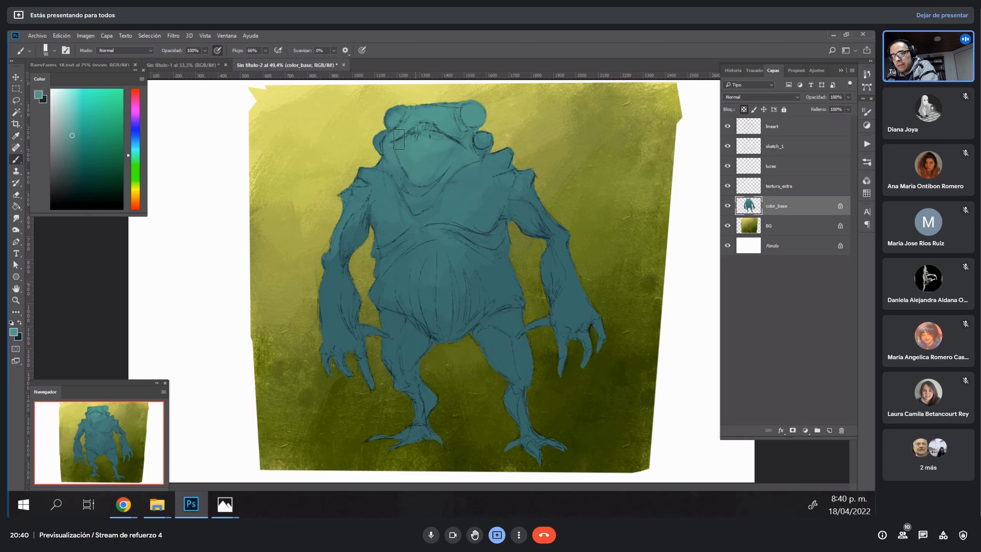
pyautogui.keyDown('alt'); pyautogui.click(422, 147); pyautogui.keyUp('alt')
pyautogui.keyDown('alt'); pyautogui.click(400, 149); pyautogui.keyUp('alt')
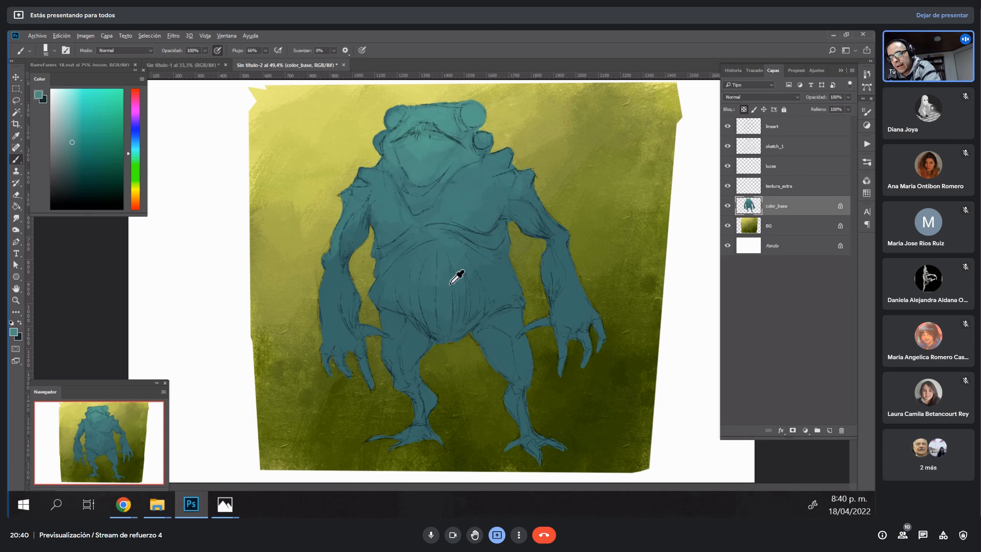
# Mix a darker, bluer teal from the belly color and shade the lower belly, blending it with sampled tones.
pyautogui.keyDown('alt'); pyautogui.click(450, 300); pyautogui.keyUp('alt')
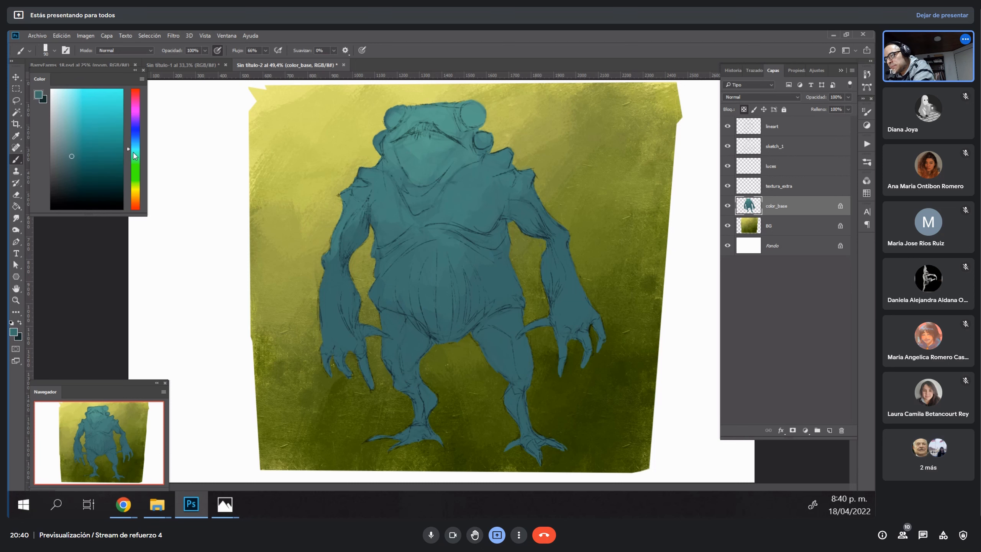
pyautogui.click(76, 162)
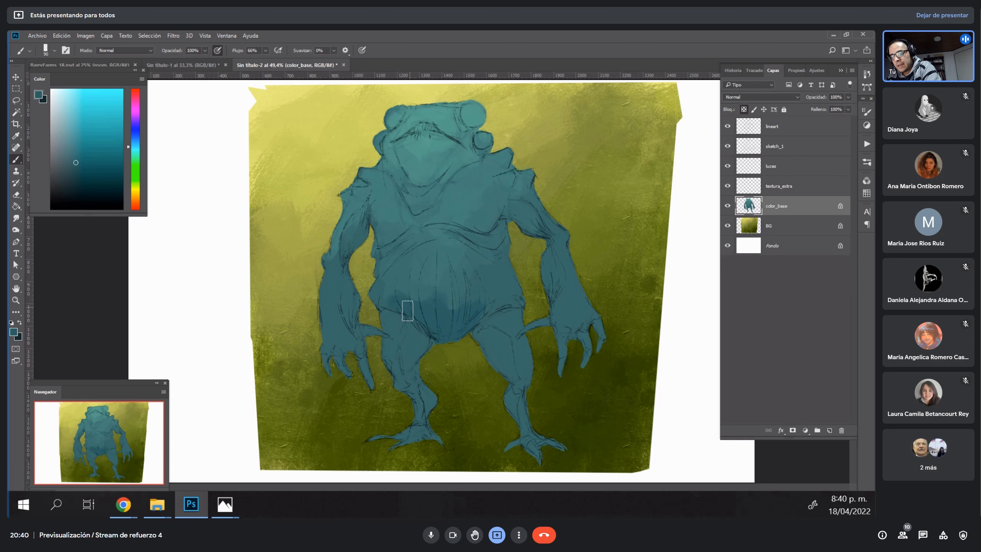
pyautogui.keyDown('alt'); pyautogui.click(476, 294); pyautogui.keyUp('alt')
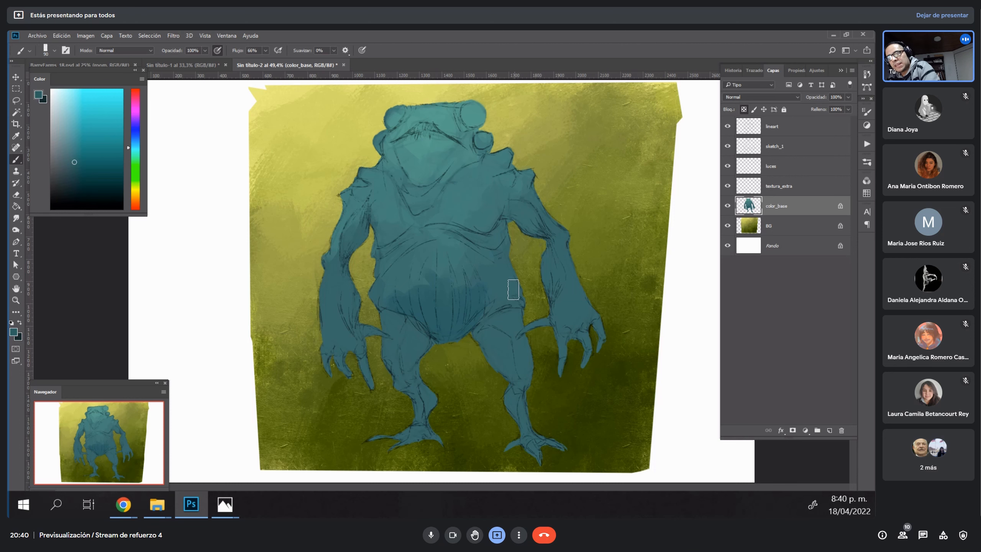
pyautogui.keyDown('alt'); pyautogui.click(448, 308); pyautogui.keyUp('alt')
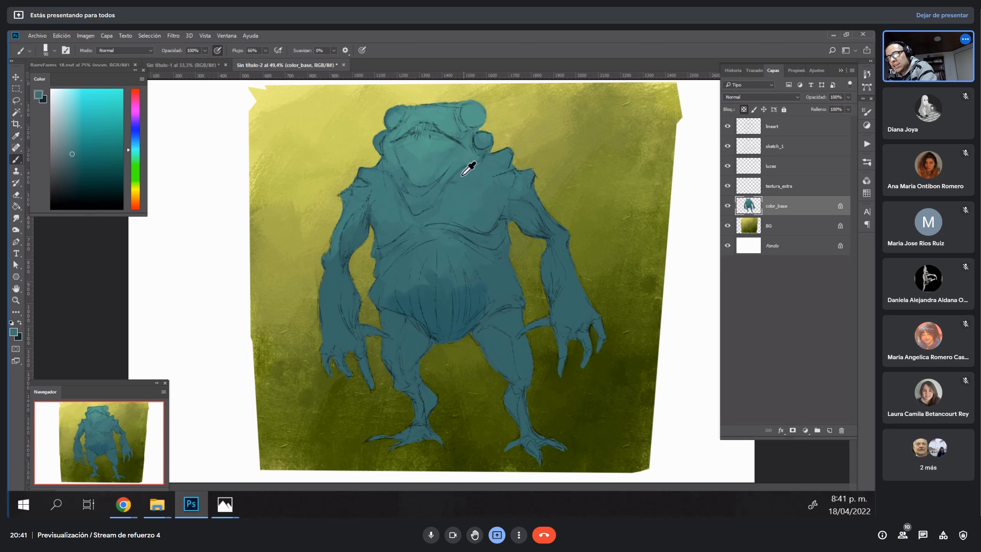
# Resample the darker belly teal and extend the shading over the left-hand and middle belly with a larger brush.
pyautogui.keyDown('alt'); pyautogui.click(448, 110); pyautogui.keyUp('alt')
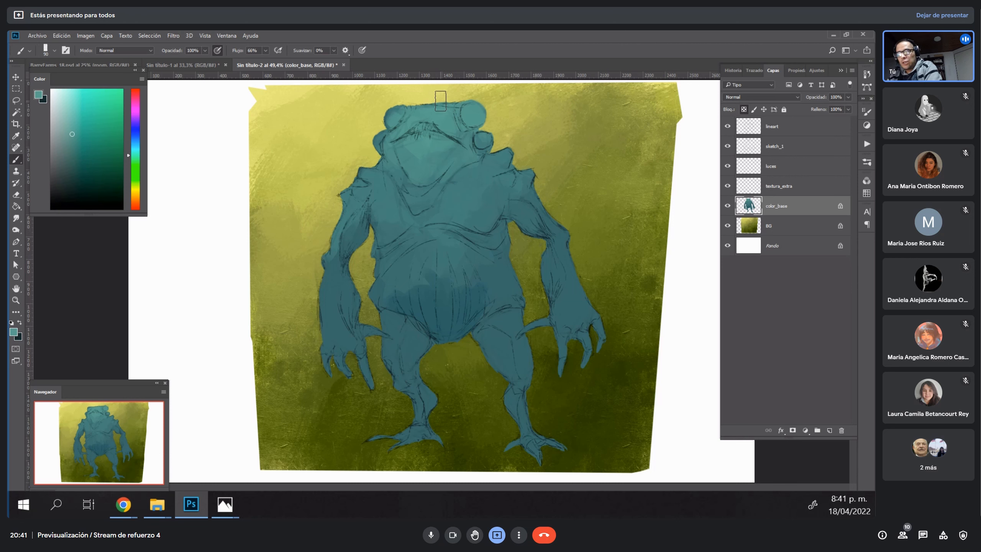
pyautogui.keyDown('alt'); pyautogui.click(429, 287); pyautogui.keyUp('alt')
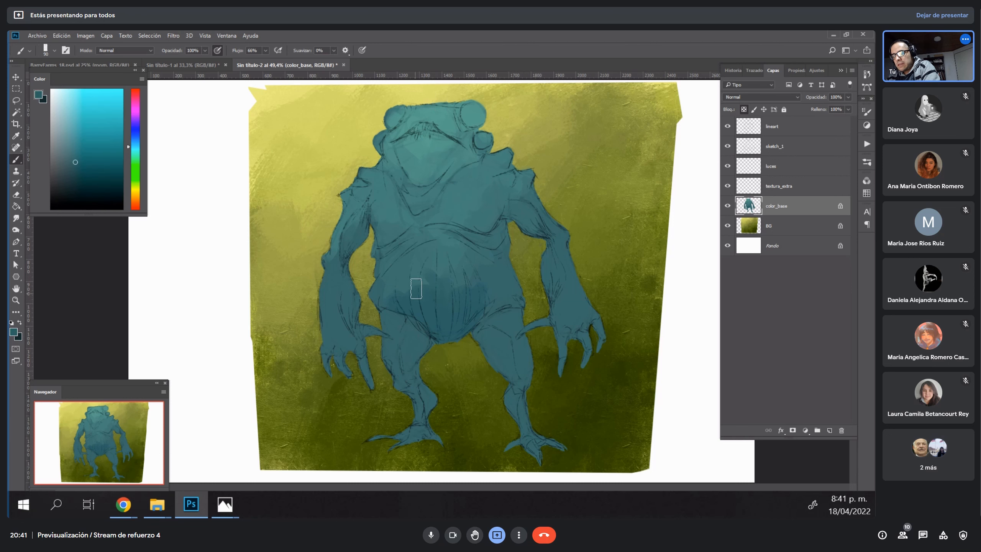
pyautogui.press(']')
pyautogui.moveTo(397, 304); pyautogui.dragTo(415, 271)
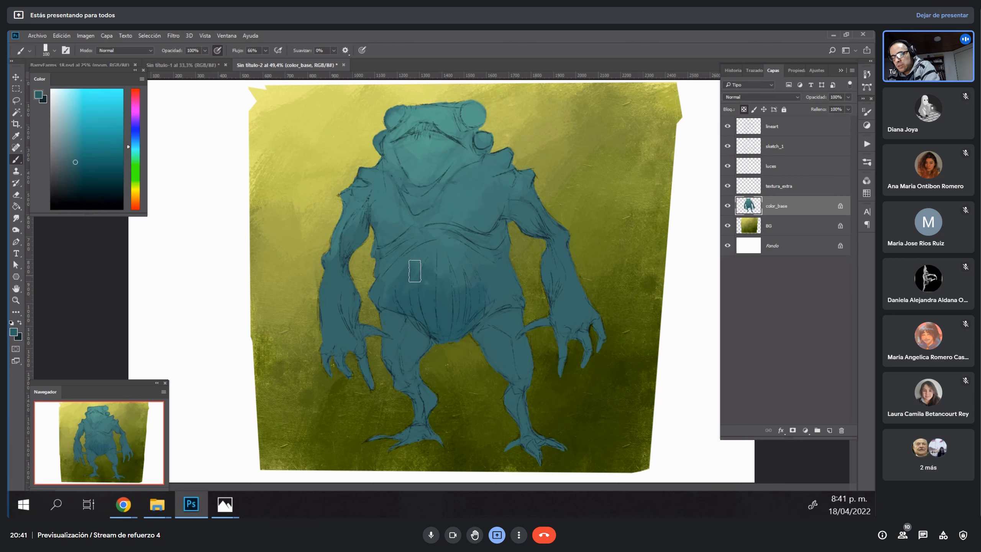
pyautogui.press(']')
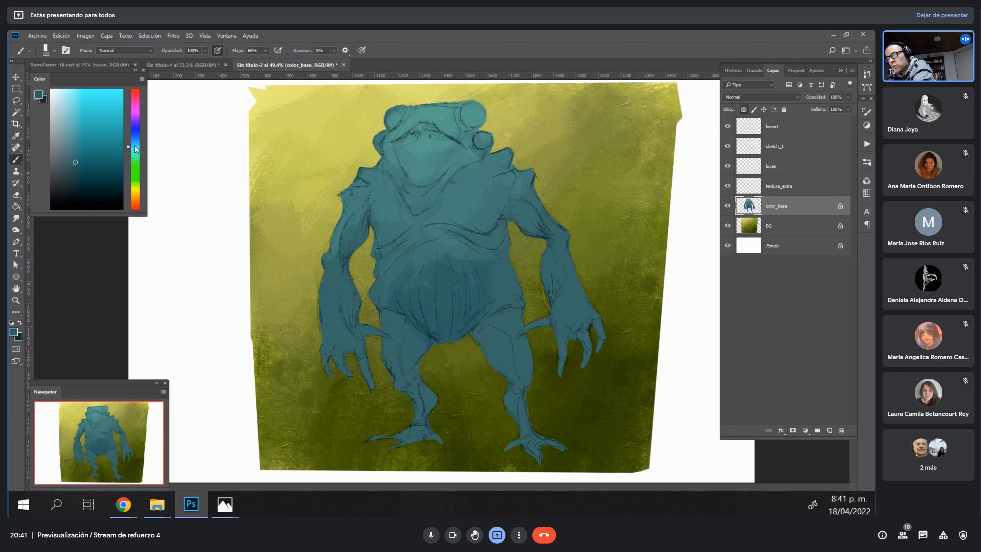
# Shift the color to a darker, bluer shade and paint a shadow along the bottom of the belly.
pyautogui.moveTo(132, 147); pyautogui.dragTo(130, 144)
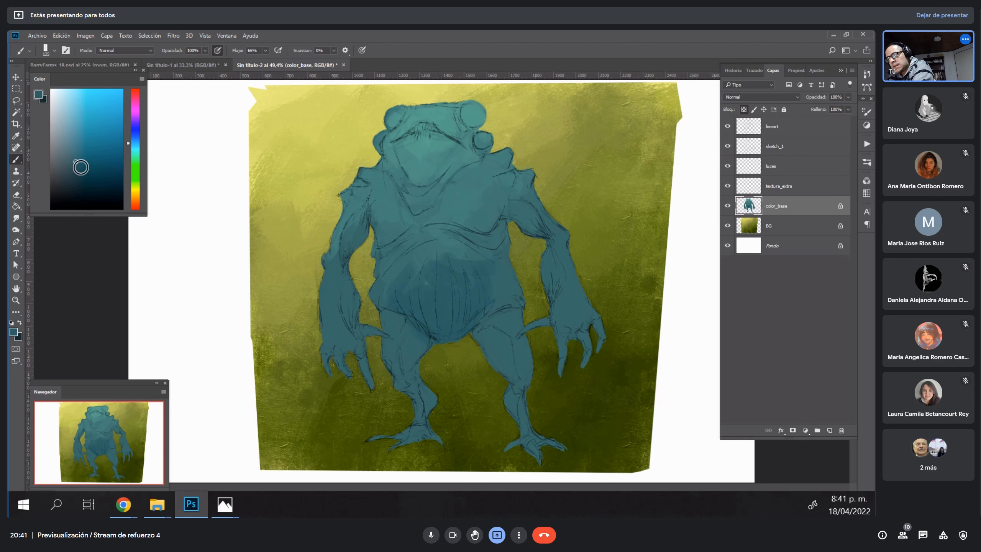
pyautogui.moveTo(80, 167); pyautogui.dragTo(81, 171)
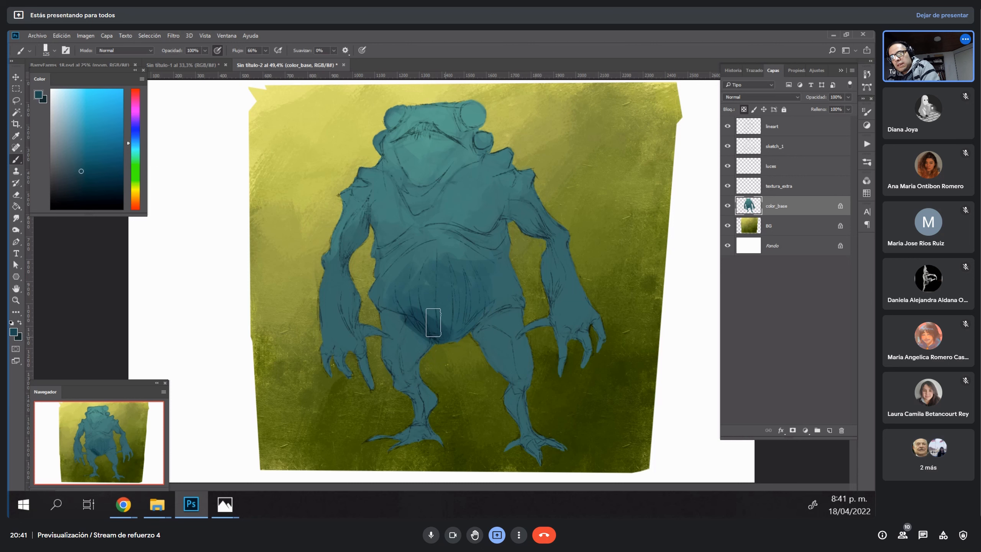
pyautogui.moveTo(434, 322); pyautogui.dragTo(478, 317)
pyautogui.press('[')
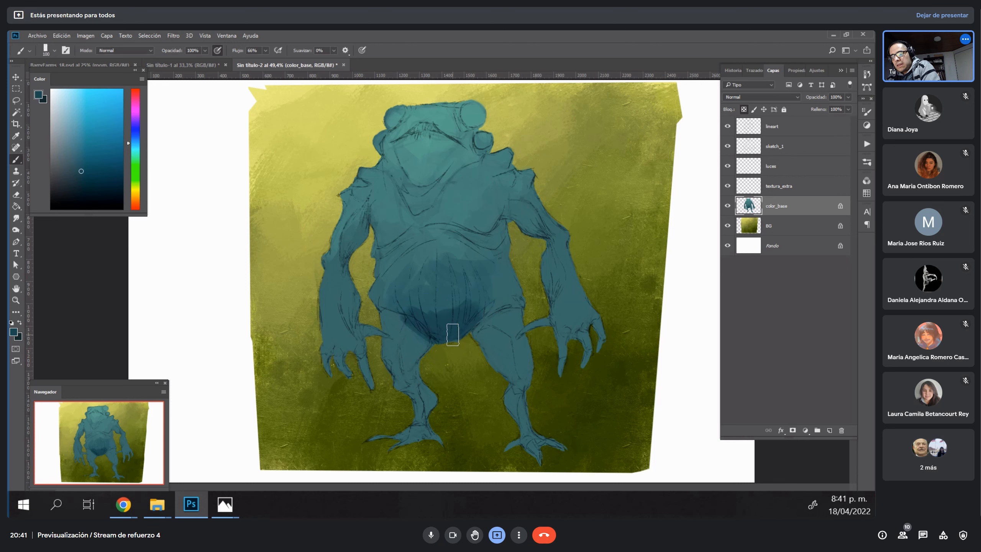
# Blend the dark blue shadow upward and toward the right-hand hip with shades sampled from the belly.
pyautogui.keyDown('alt'); pyautogui.click(456, 311); pyautogui.keyUp('alt')
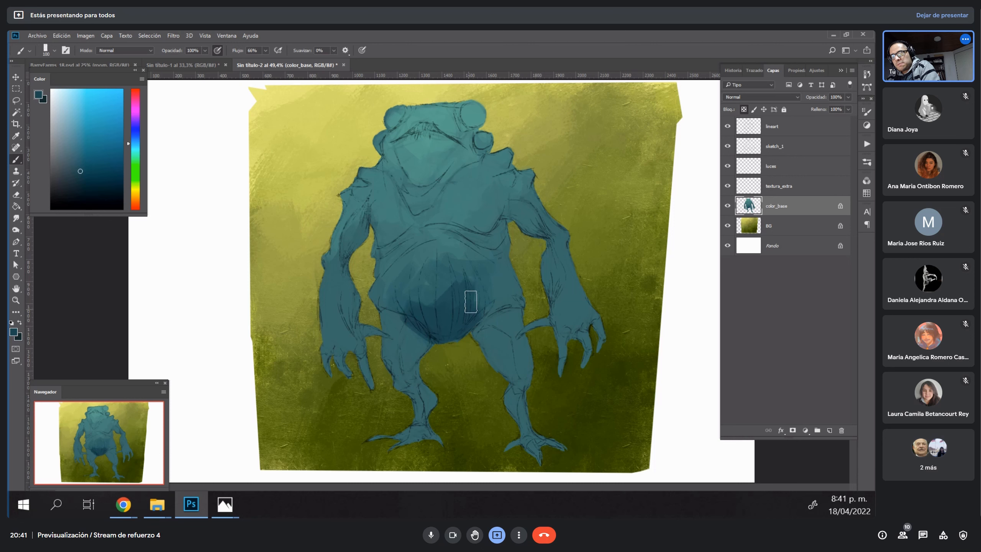
pyautogui.keyDown('alt'); pyautogui.click(444, 272); pyautogui.keyUp('alt')
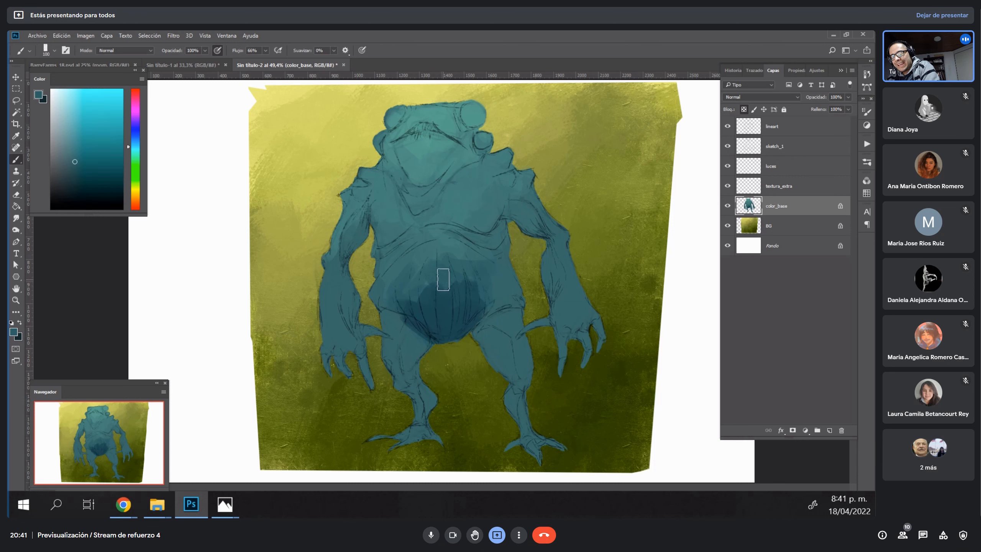
pyautogui.keyDown('alt'); pyautogui.click(473, 316); pyautogui.keyUp('alt')
pyautogui.moveTo(476, 293)
pyautogui.mouseDown()
pyautogui.moveTo(480, 305)
pyautogui.moveTo(502, 305)
pyautogui.moveTo(476, 300)
pyautogui.mouseUp()
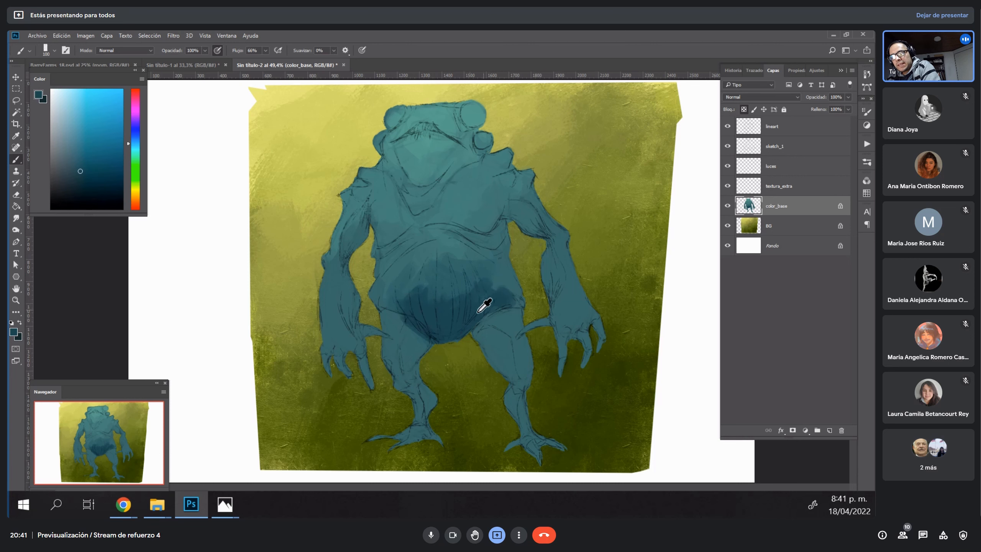
pyautogui.keyDown('alt'); pyautogui.click(453, 309); pyautogui.keyUp('alt')
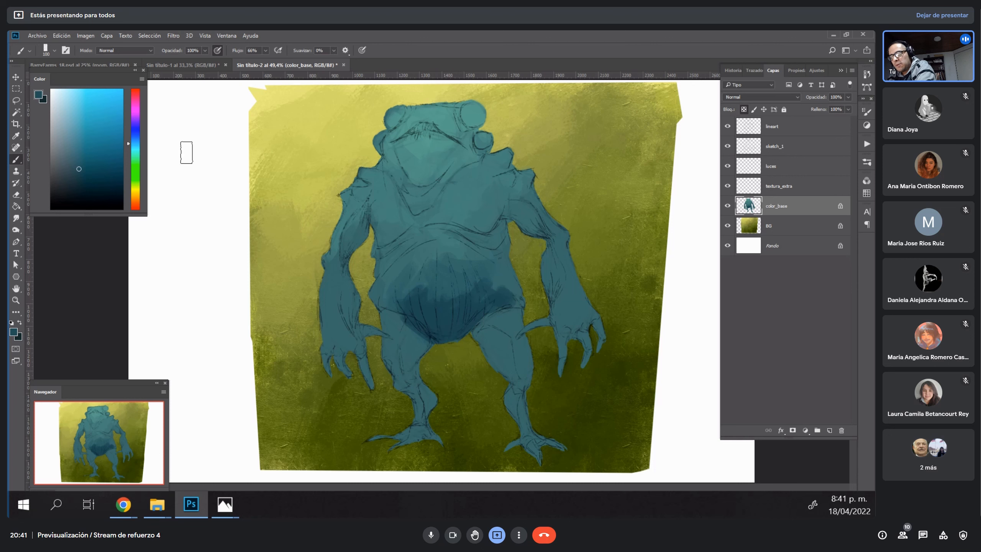
pyautogui.moveTo(81, 168); pyautogui.dragTo(110, 185)
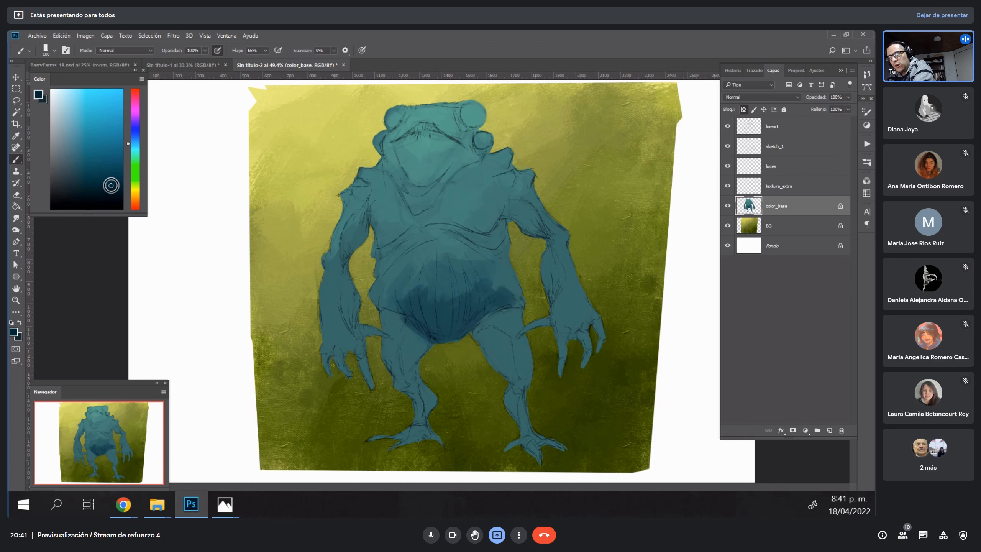
pyautogui.moveTo(450, 338); pyautogui.dragTo(488, 271)
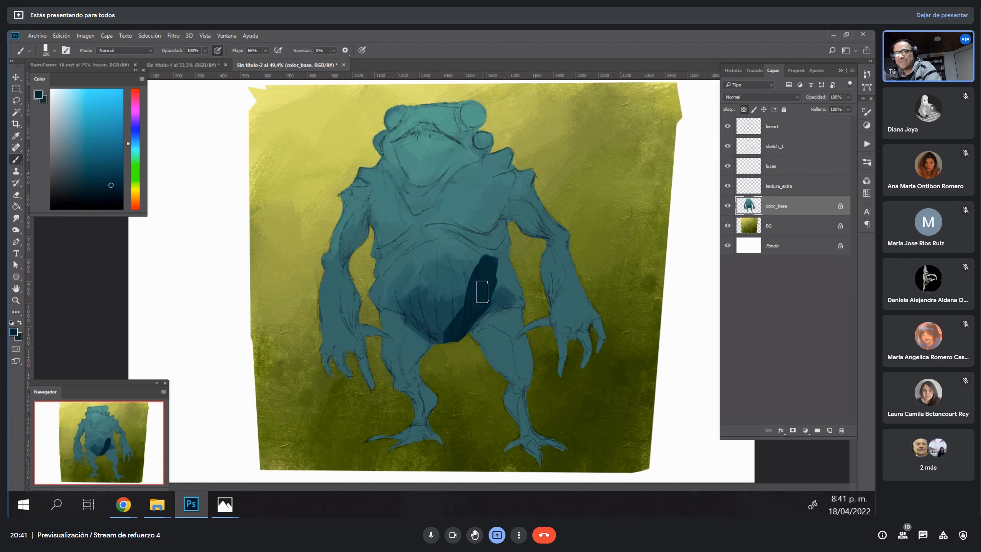
pyautogui.hotkey('ctrl', 'z')
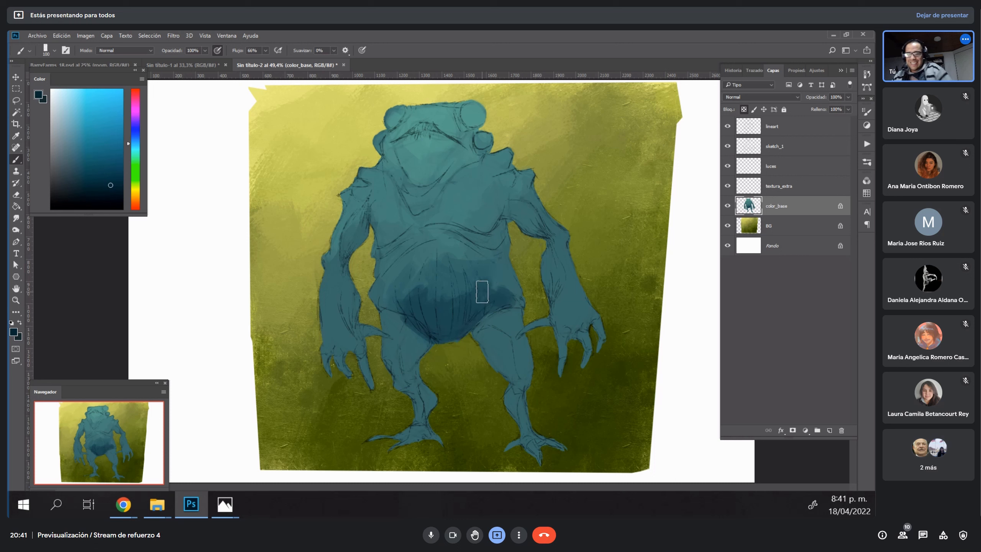
# Sample neighboring teal and blue tones across the belly and blend the shading on its left-hand and upper areas.
pyautogui.keyDown('alt'); pyautogui.click(438, 280); pyautogui.keyUp('alt')
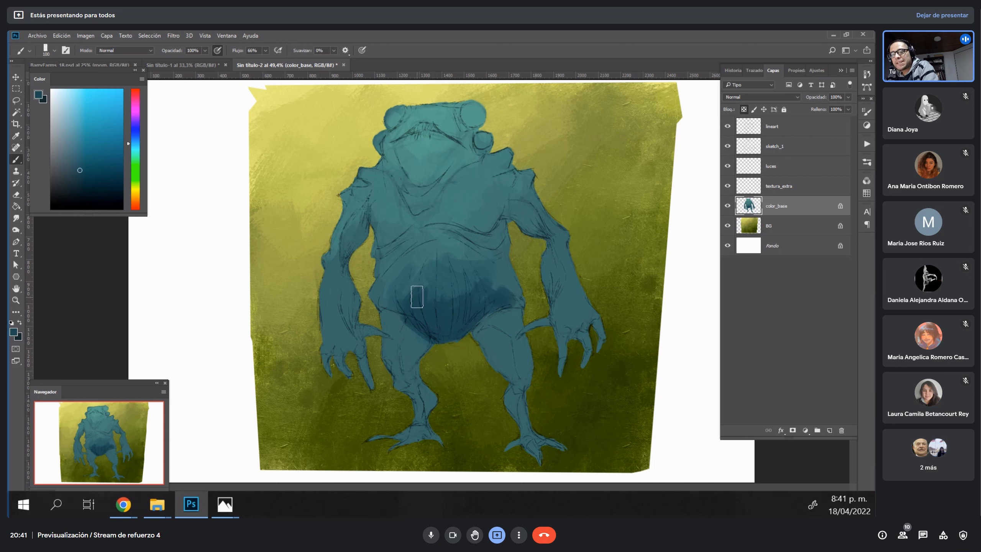
pyautogui.moveTo(435, 286)
pyautogui.mouseDown()
pyautogui.moveTo(465, 281)
pyautogui.moveTo(453, 276)
pyautogui.moveTo(481, 281)
pyautogui.moveTo(467, 252)
pyautogui.moveTo(462, 266)
pyautogui.moveTo(406, 287)
pyautogui.mouseUp()
pyautogui.keyDown('alt'); pyautogui.click(450, 300); pyautogui.keyUp('alt')
pyautogui.keyDown('alt'); pyautogui.click(463, 262); pyautogui.keyUp('alt')
pyautogui.keyDown('alt'); pyautogui.click(442, 270); pyautogui.keyUp('alt')
pyautogui.keyDown('alt'); pyautogui.click(443, 305); pyautogui.keyUp('alt')
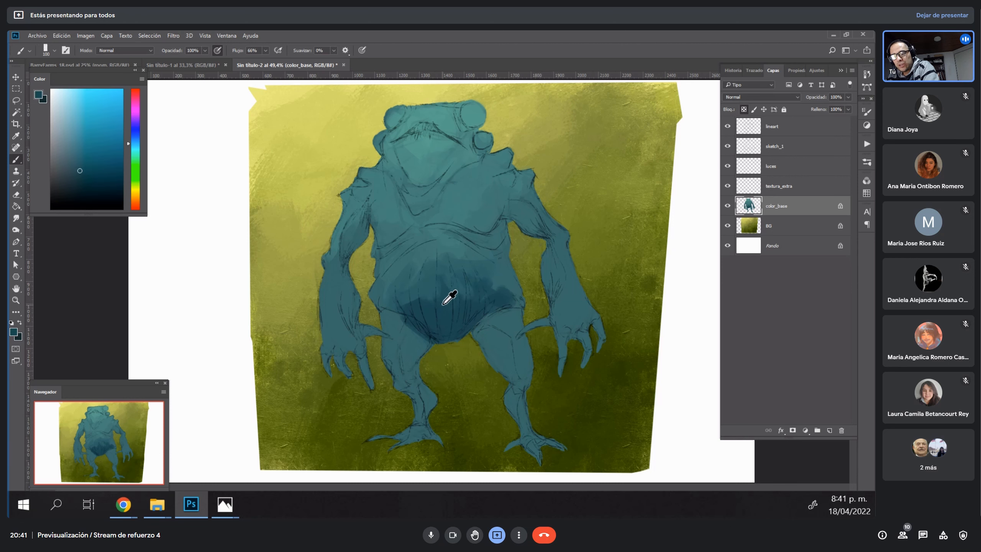
# Paint a dark blue shadow along the right-hand hip crease beneath the belly with a smaller brush.
pyautogui.keyDown('alt'); pyautogui.click(497, 297); pyautogui.keyUp('alt')
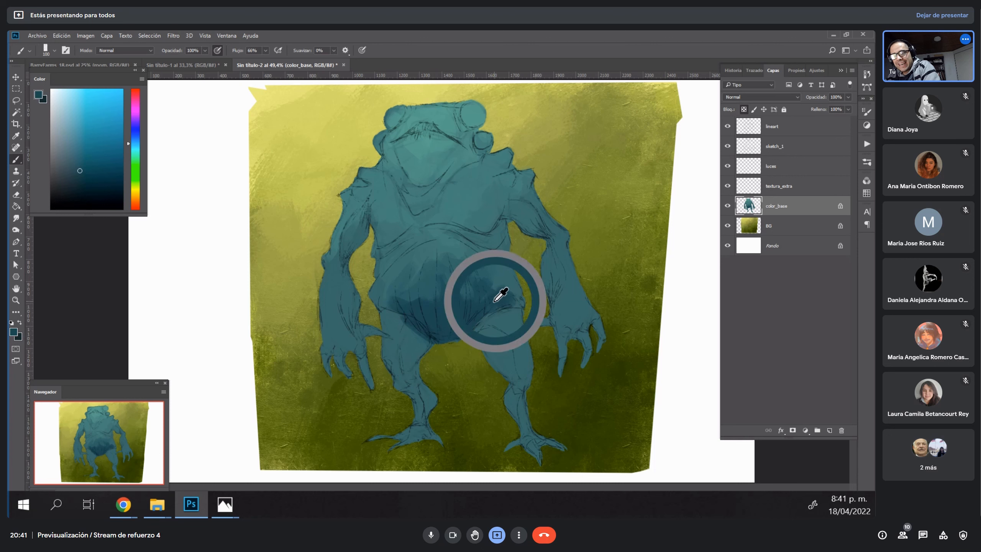
pyautogui.moveTo(497, 298)
pyautogui.mouseDown()
pyautogui.moveTo(495, 312)
pyautogui.moveTo(442, 338)
pyautogui.mouseUp()
pyautogui.press('[')
pyautogui.press('[')
pyautogui.press('[')
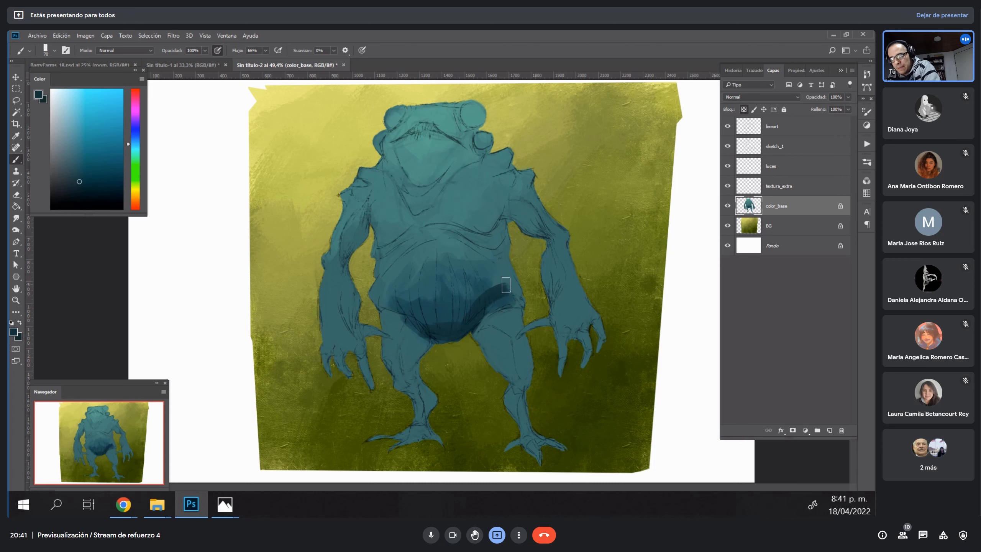
pyautogui.keyDown('alt'); pyautogui.click(493, 299); pyautogui.keyUp('alt')
pyautogui.moveTo(499, 293); pyautogui.dragTo(497, 306)
pyautogui.moveTo(497, 306); pyautogui.dragTo(478, 330)
# Shade the left-hand thigh with sampled dark blue using a larger brush.
pyautogui.keyDown('alt'); pyautogui.click(418, 340); pyautogui.keyUp('alt')
pyautogui.press(']')
pyautogui.press(']')
pyautogui.press(']')
pyautogui.moveTo(414, 321)
pyautogui.mouseDown()
pyautogui.moveTo(424, 350)
pyautogui.moveTo(430, 341)
pyautogui.moveTo(399, 328)
pyautogui.moveTo(402, 367)
pyautogui.moveTo(396, 317)
pyautogui.mouseUp()
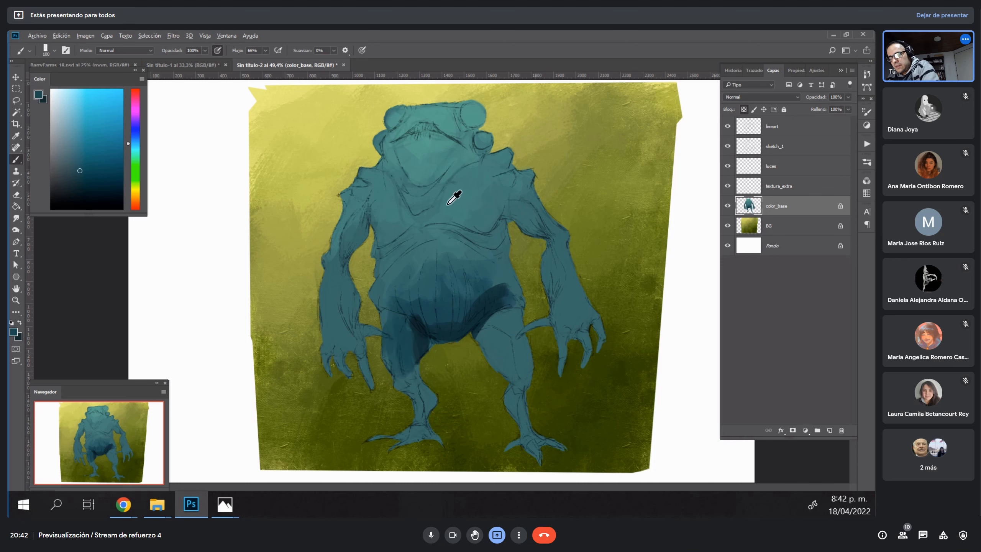
# Shift the sampled teal to a muted grayish yellow and paint the left-hand lower leg and foot.
pyautogui.keyDown('alt'); pyautogui.click(449, 151); pyautogui.keyUp('alt')
pyautogui.moveTo(128, 155); pyautogui.dragTo(129, 188)
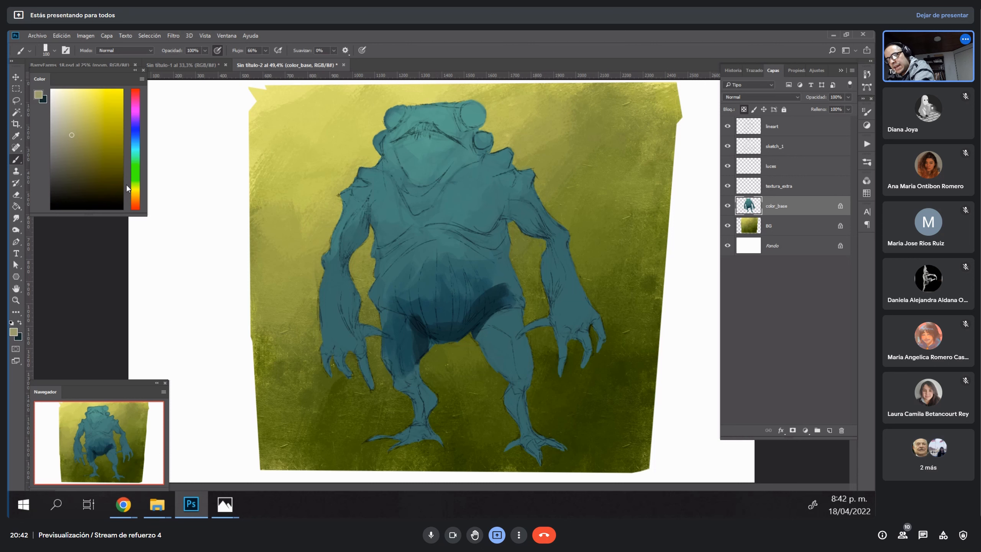
pyautogui.moveTo(419, 418)
pyautogui.mouseDown()
pyautogui.moveTo(410, 437)
pyautogui.moveTo(436, 377)
pyautogui.moveTo(417, 429)
pyautogui.moveTo(429, 431)
pyautogui.mouseUp()
pyautogui.keyDown('alt'); pyautogui.click(435, 395); pyautogui.keyUp('alt')
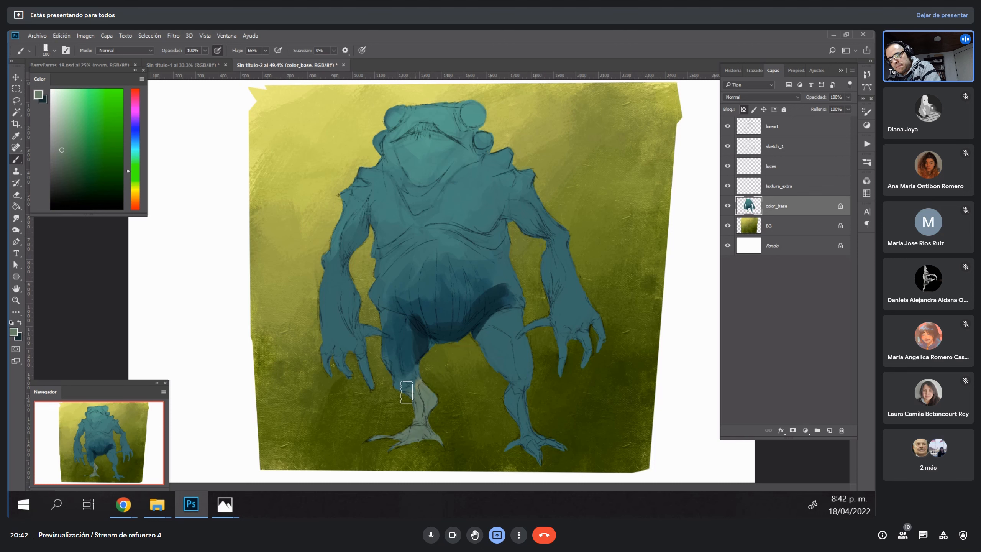
pyautogui.keyDown('alt'); pyautogui.click(432, 384); pyautogui.keyUp('alt')
pyautogui.press('[')
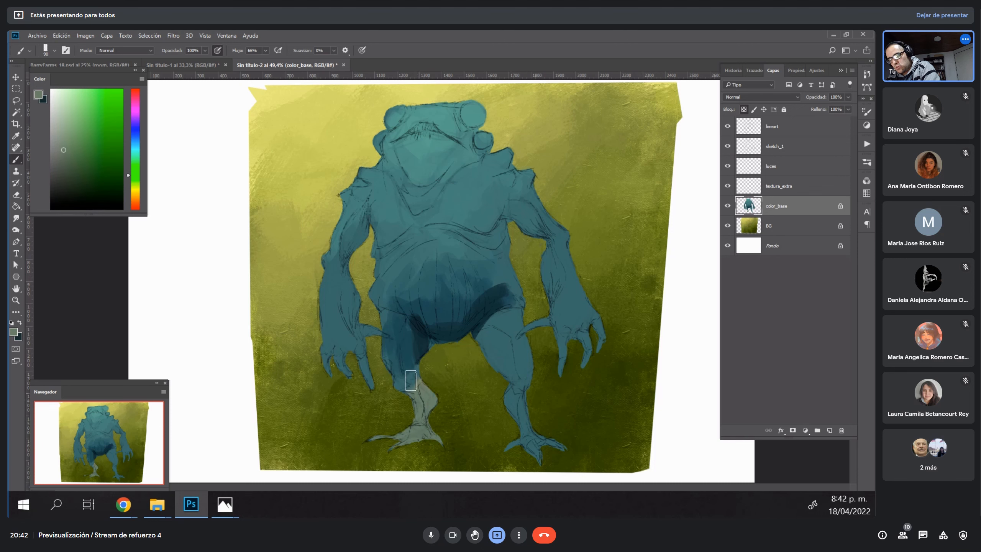
# Blend the gray lower leg into the blue thigh around the left-hand knee with sampled in-between tones.
pyautogui.keyDown('alt'); pyautogui.click(417, 377); pyautogui.keyUp('alt')
pyautogui.moveTo(413, 371)
pyautogui.mouseDown()
pyautogui.moveTo(414, 343)
pyautogui.moveTo(407, 365)
pyautogui.mouseUp()
pyautogui.keyDown('alt'); pyautogui.click(417, 348); pyautogui.keyUp('alt')
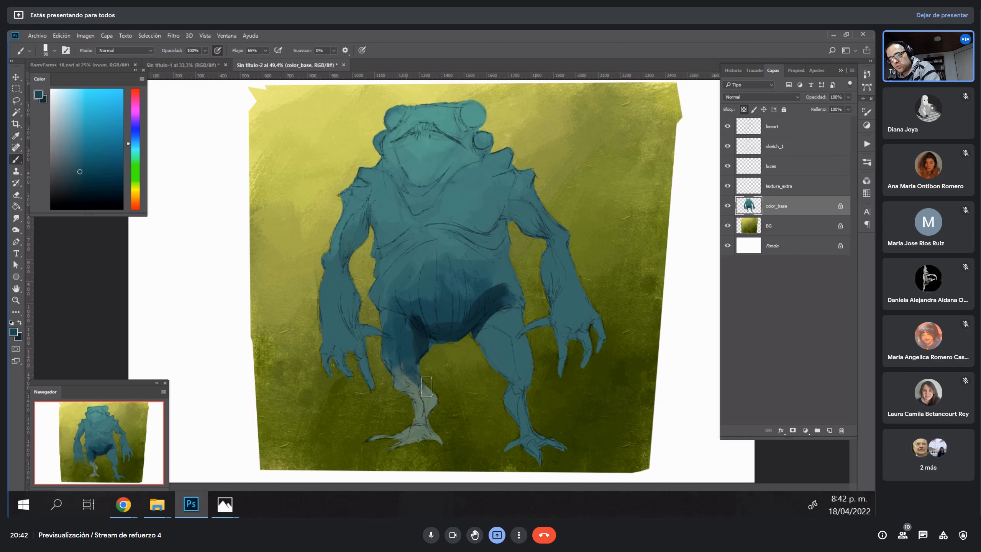
pyautogui.keyDown('alt'); pyautogui.click(428, 386); pyautogui.keyUp('alt')
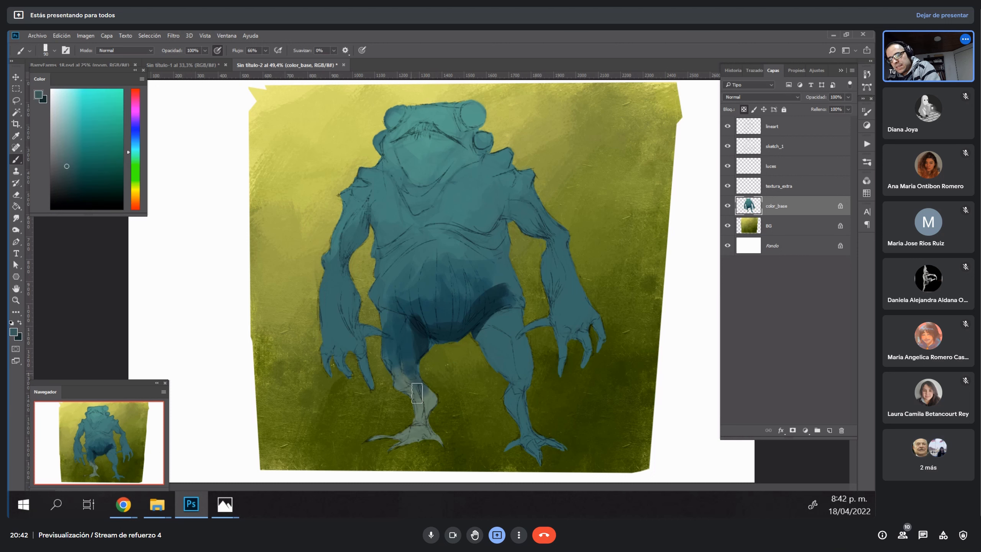
pyautogui.keyDown('alt'); pyautogui.click(425, 391); pyautogui.keyUp('alt')
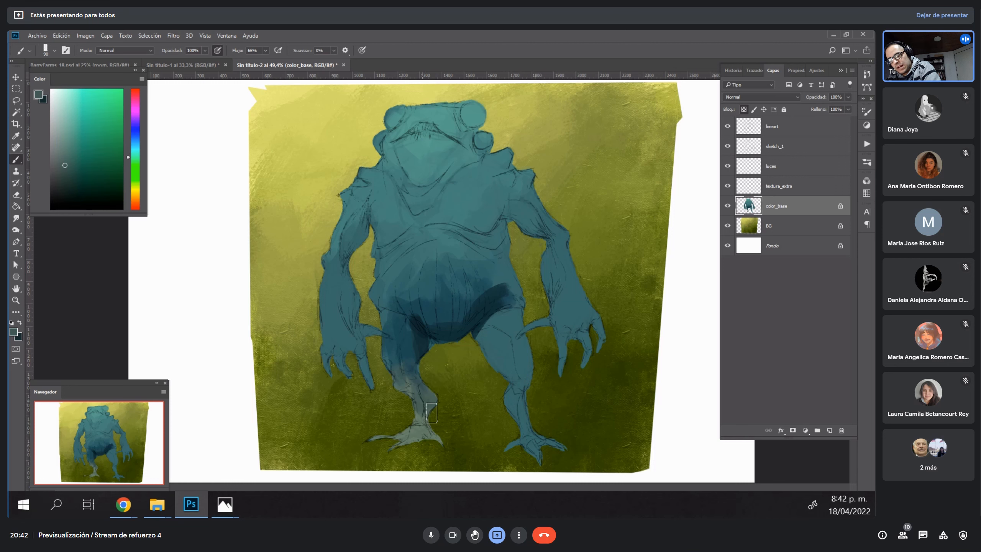
pyautogui.moveTo(405, 366); pyautogui.dragTo(409, 386)
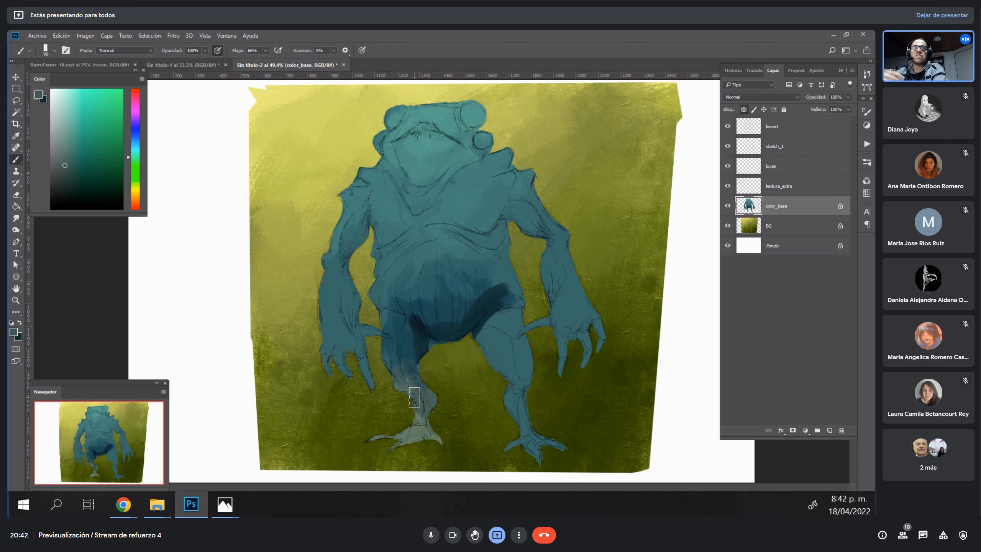
pyautogui.keyDown('alt'); pyautogui.click(409, 361); pyautogui.keyUp('alt')
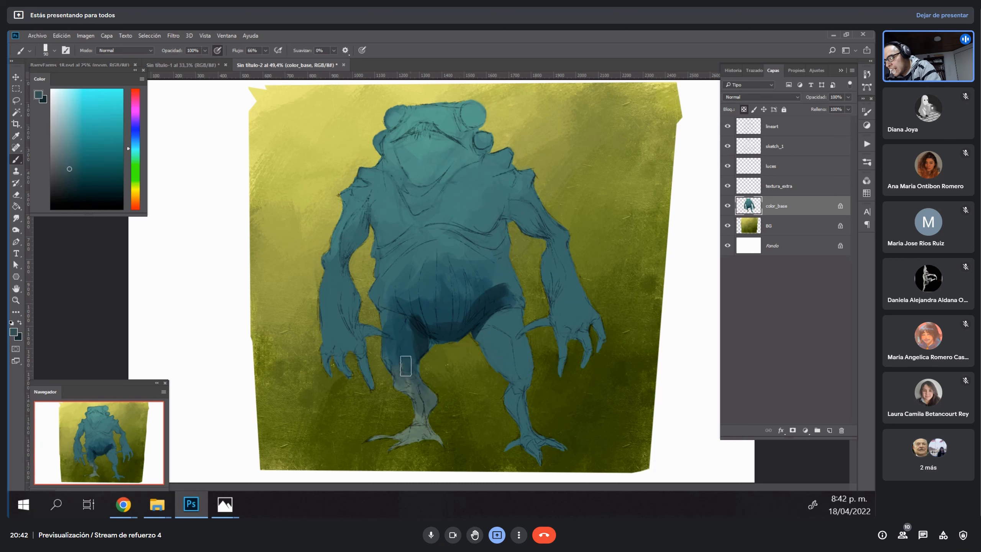
pyautogui.moveTo(406, 369); pyautogui.dragTo(408, 343)
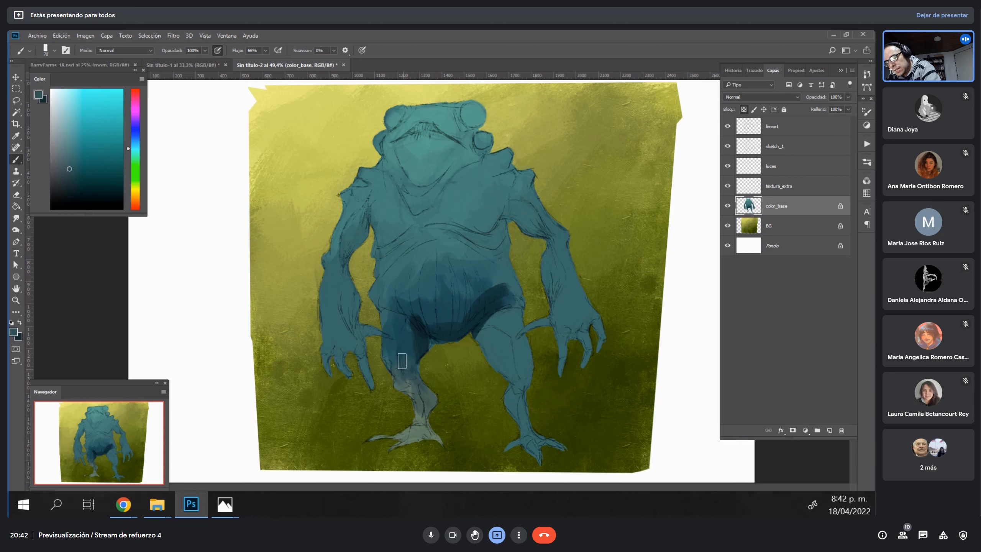
# Resample gray-green and teal tones to smooth the transition down the left-hand shin, ankle and foot.
pyautogui.keyDown('alt'); pyautogui.click(411, 389); pyautogui.keyUp('alt')
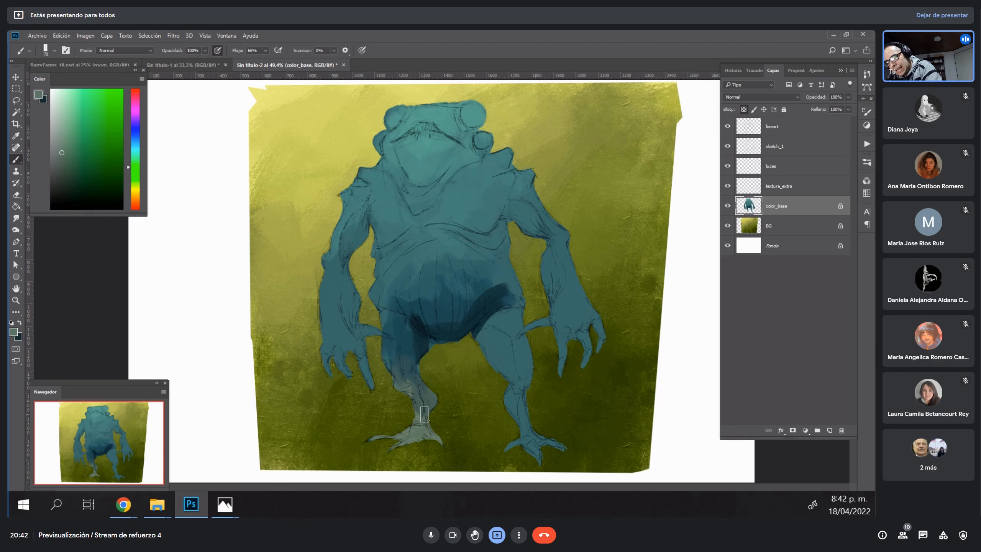
pyautogui.keyDown('alt'); pyautogui.click(425, 414); pyautogui.keyUp('alt')
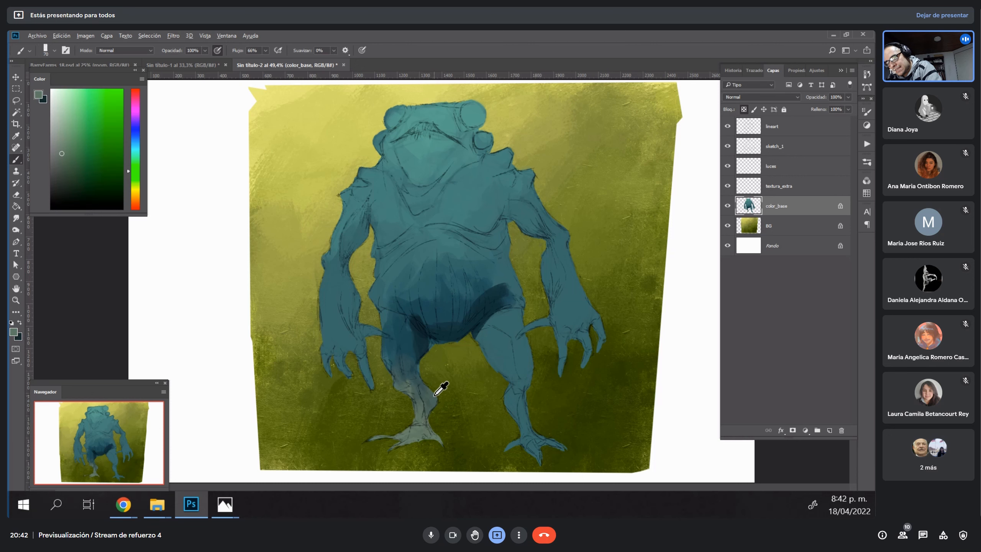
pyautogui.keyDown('alt'); pyautogui.click(428, 380); pyautogui.keyUp('alt')
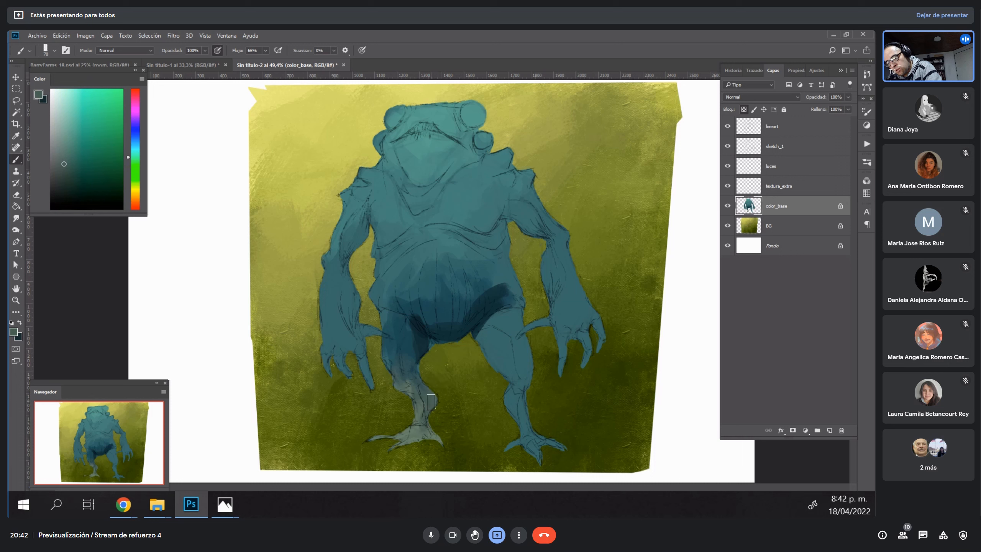
pyautogui.keyDown('alt'); pyautogui.click(425, 423); pyautogui.keyUp('alt')
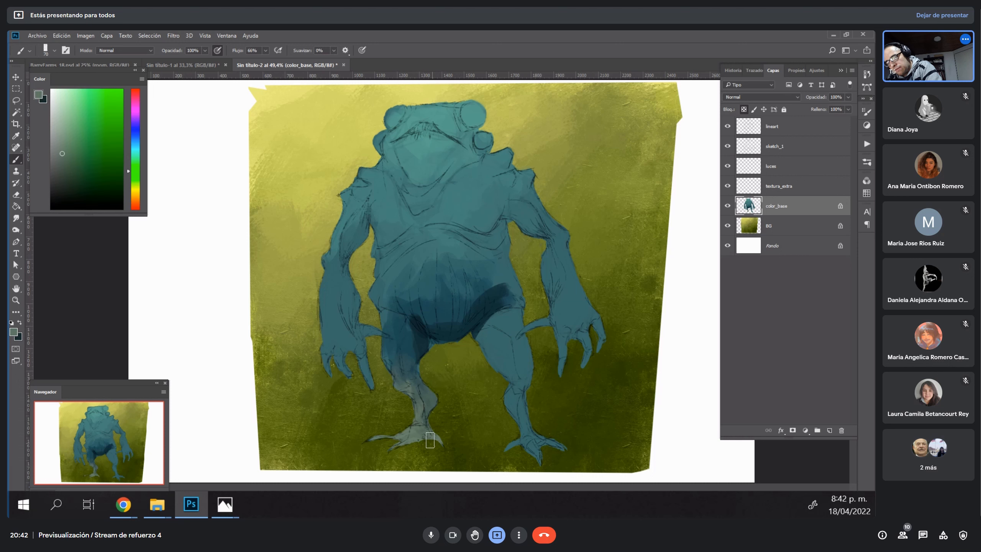
pyautogui.keyDown('alt'); pyautogui.click(409, 370); pyautogui.keyUp('alt')
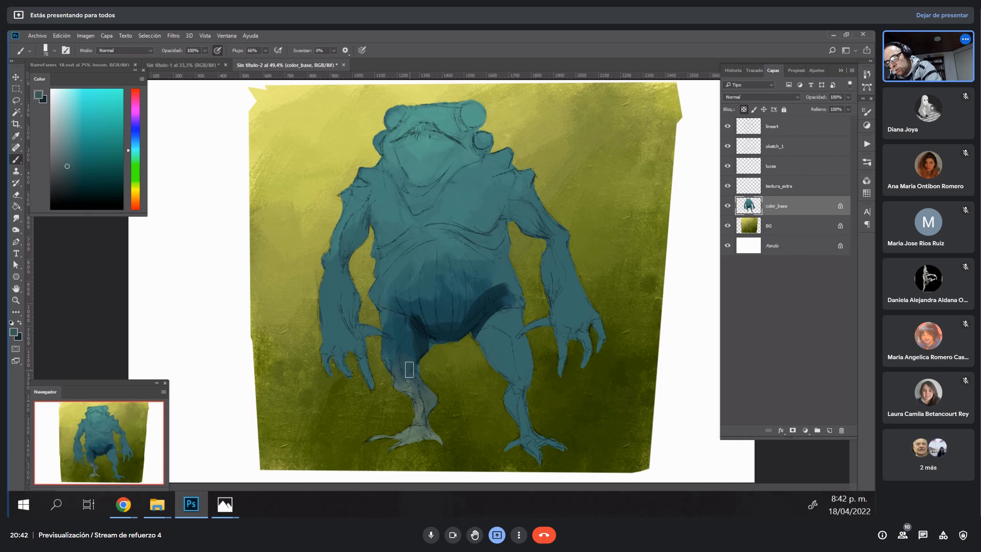
pyautogui.keyDown('alt'); pyautogui.click(413, 342); pyautogui.keyUp('alt')
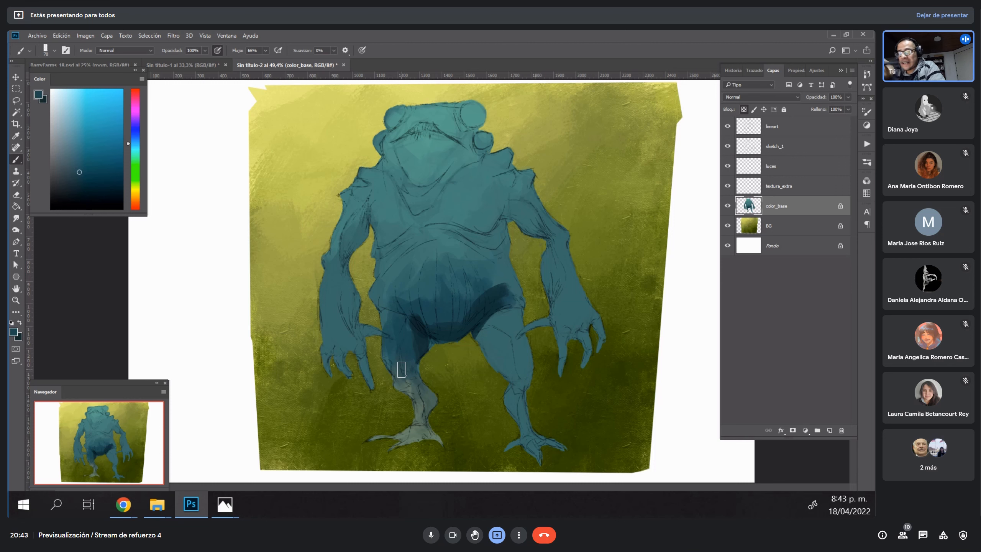
# Soften the dark shadow on the right-hand side of the belly with sampled blues and a larger brush.
pyautogui.keyDown('alt'); pyautogui.click(465, 314); pyautogui.keyUp('alt')
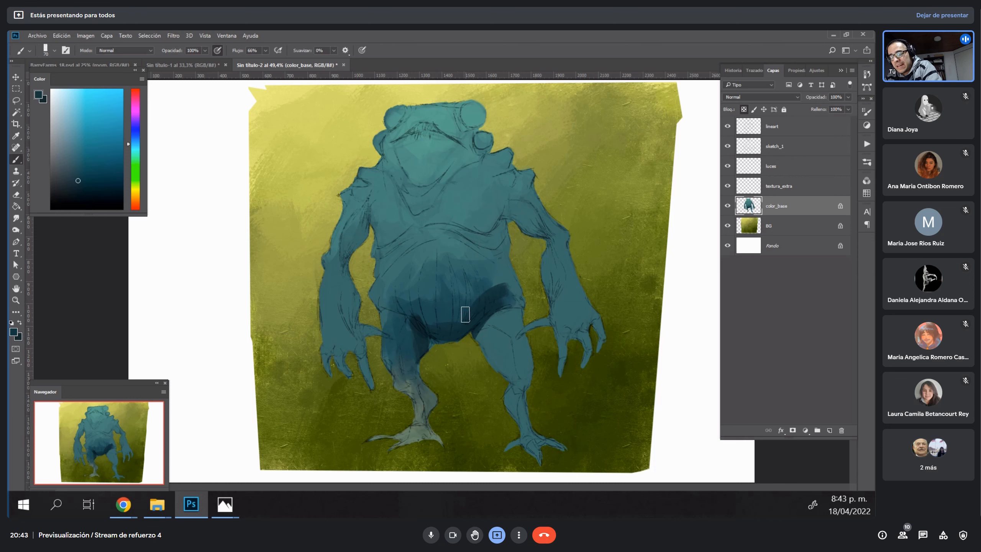
pyautogui.press(']')
pyautogui.press(']')
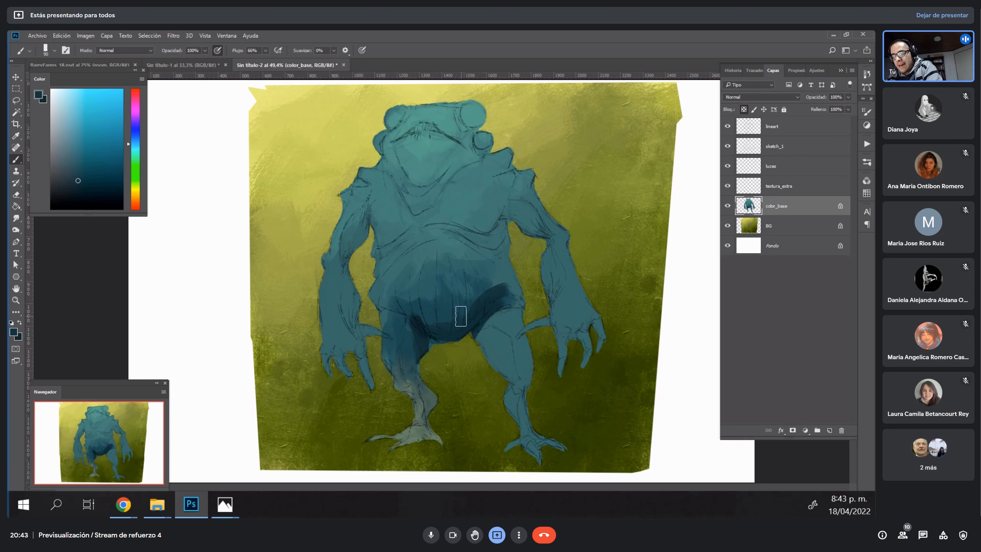
pyautogui.keyDown('alt'); pyautogui.click(462, 296); pyautogui.keyUp('alt')
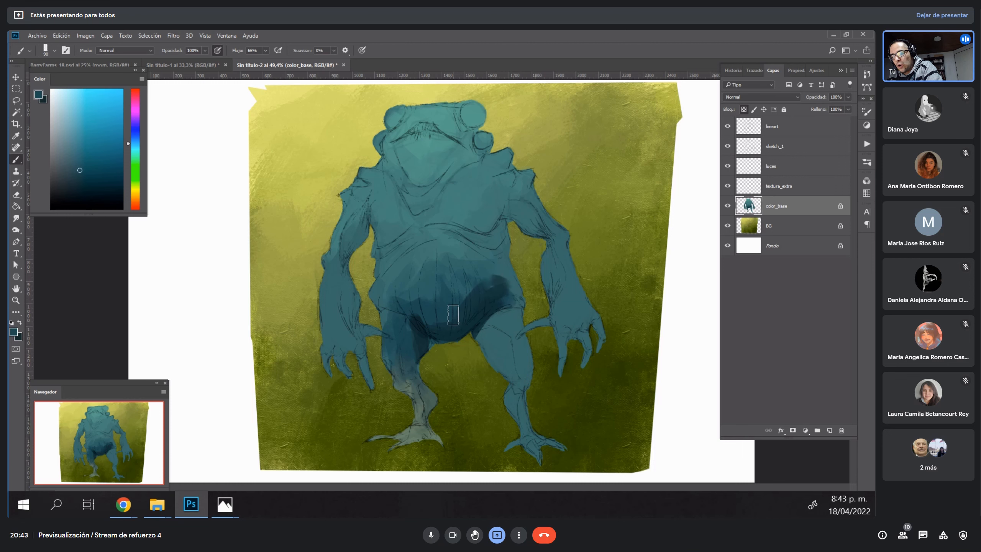
pyautogui.keyDown('alt'); pyautogui.click(508, 256); pyautogui.keyUp('alt')
pyautogui.keyDown('alt'); pyautogui.click(497, 278); pyautogui.keyUp('alt')
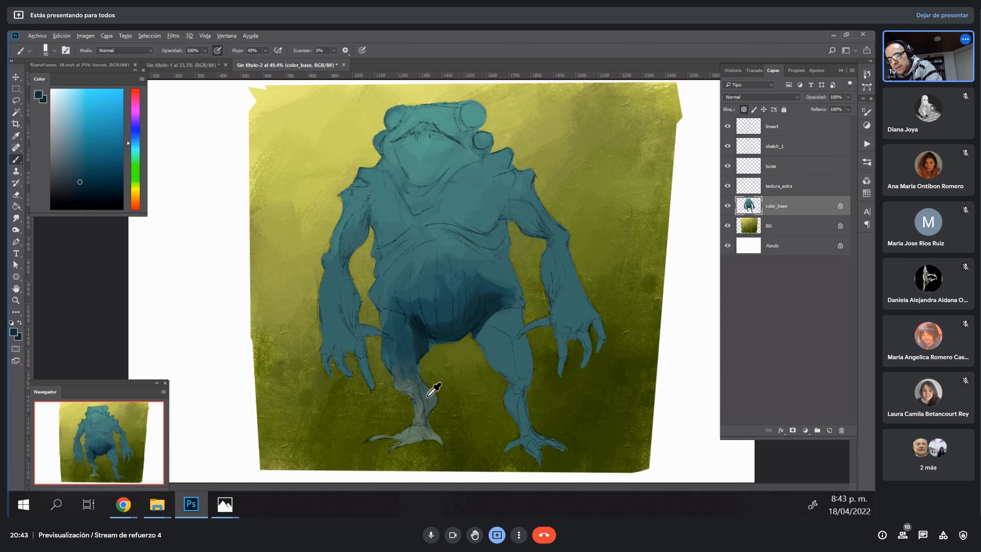
# Tint the right-hand lower leg with the sampled gray-green and shade its thigh with dark blue below the belly.
pyautogui.keyDown('alt'); pyautogui.click(429, 381); pyautogui.keyUp('alt')
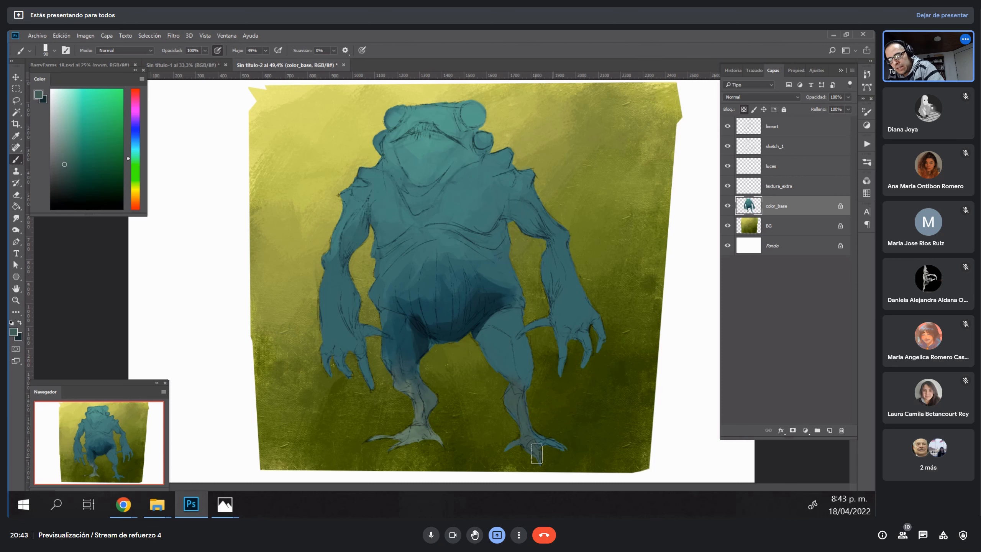
pyautogui.keyDown('alt'); pyautogui.click(423, 334); pyautogui.keyUp('alt')
pyautogui.moveTo(487, 334)
pyautogui.mouseDown()
pyautogui.moveTo(519, 314)
pyautogui.moveTo(506, 317)
pyautogui.moveTo(505, 334)
pyautogui.moveTo(512, 327)
pyautogui.moveTo(504, 340)
pyautogui.moveTo(524, 341)
pyautogui.moveTo(519, 357)
pyautogui.moveTo(506, 356)
pyautogui.moveTo(520, 332)
pyautogui.moveTo(492, 348)
pyautogui.moveTo(499, 366)
pyautogui.mouseUp()
pyautogui.keyDown('alt'); pyautogui.click(503, 334); pyautogui.keyUp('alt')
pyautogui.keyDown('alt'); pyautogui.click(501, 317); pyautogui.keyUp('alt')
pyautogui.moveTo(502, 319); pyautogui.dragTo(488, 352)
pyautogui.keyDown('alt'); pyautogui.click(498, 317); pyautogui.keyUp('alt')
# Deepen the left-hand thigh with sampled dark blue and blend it toward the knee.
pyautogui.keyDown('alt'); pyautogui.click(426, 342); pyautogui.keyUp('alt')
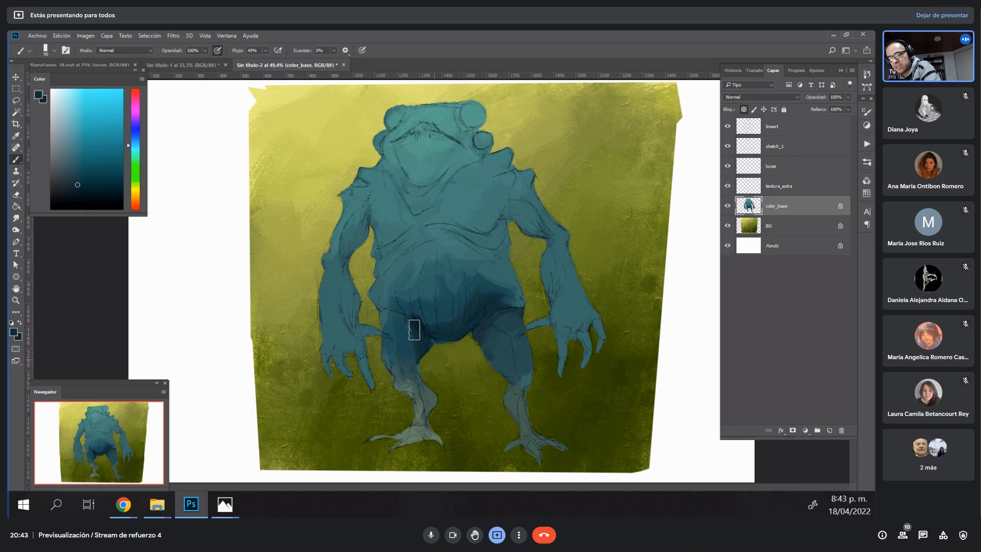
pyautogui.moveTo(412, 325); pyautogui.dragTo(408, 358)
pyautogui.keyDown('alt'); pyautogui.click(412, 322); pyautogui.keyUp('alt')
pyautogui.keyDown('alt'); pyautogui.click(415, 371); pyautogui.keyUp('alt')
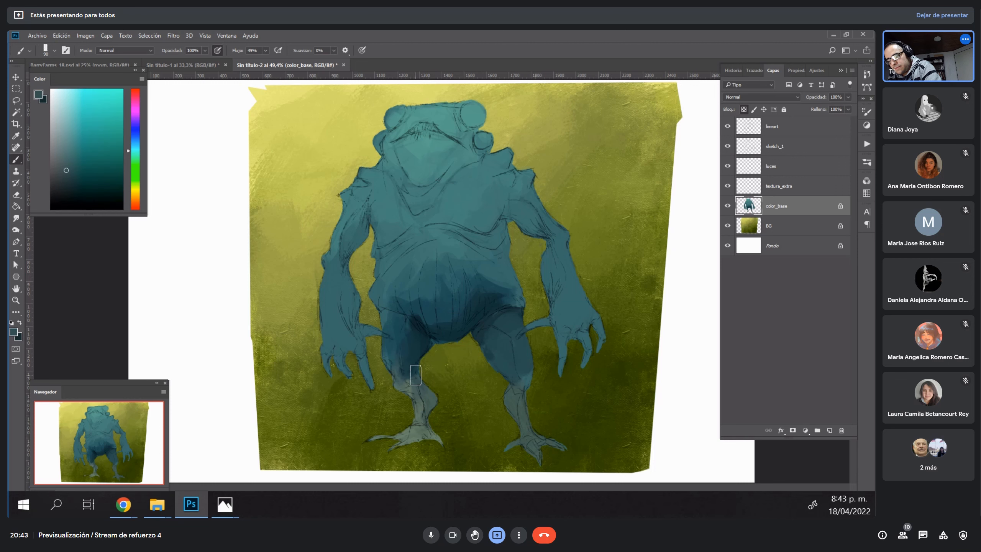
# Darken the crease between the belly and left-hand thigh with a smaller brush, blending it into the belly with sampled blues.
pyautogui.keyDown('alt'); pyautogui.click(428, 309); pyautogui.keyUp('alt')
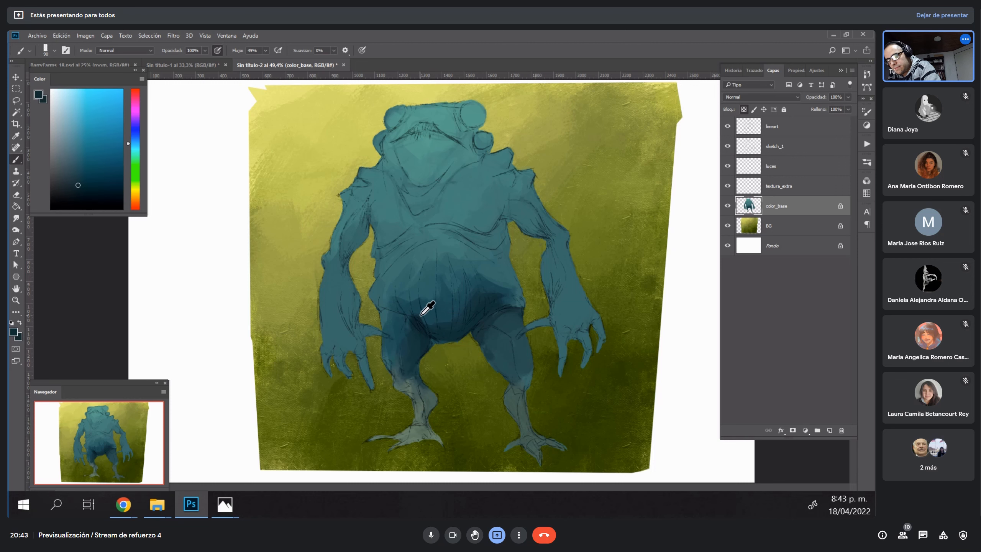
pyautogui.press('[')
pyautogui.press('[')
pyautogui.press('[')
pyautogui.moveTo(414, 310); pyautogui.dragTo(430, 320)
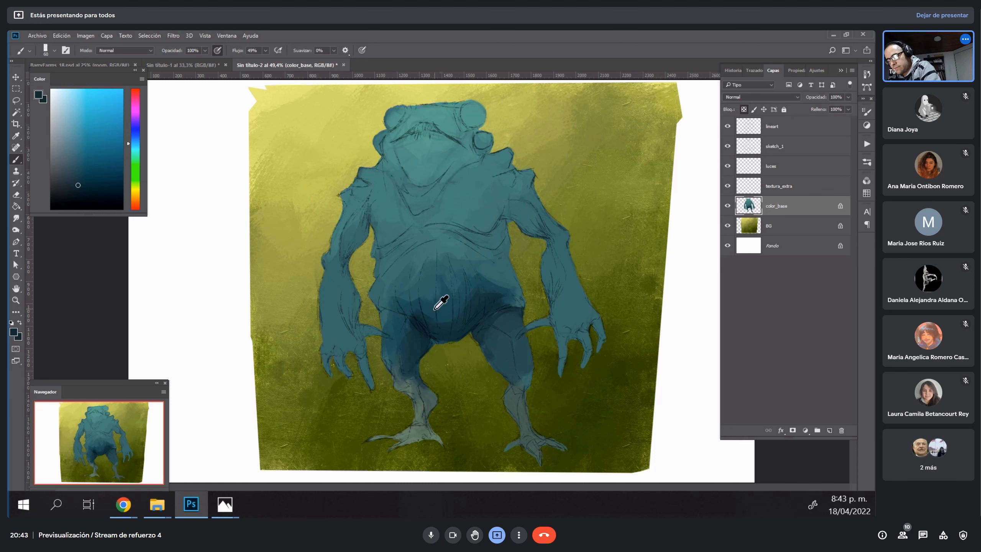
pyautogui.keyDown('alt'); pyautogui.click(430, 319); pyautogui.keyUp('alt')
pyautogui.keyDown('alt'); pyautogui.click(434, 295); pyautogui.keyUp('alt')
pyautogui.press(']')
pyautogui.press(']')
pyautogui.press(']')
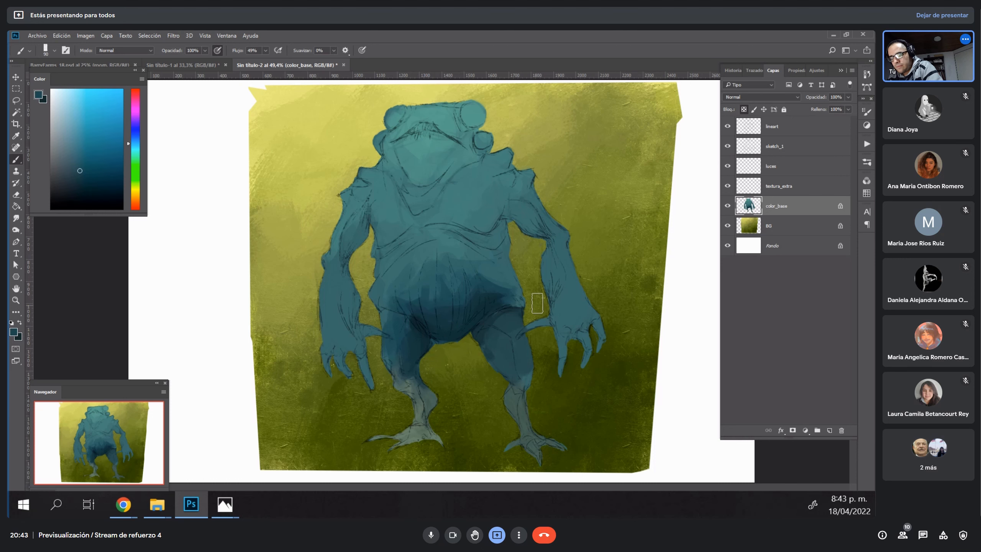
# Paint the right-hand foot with gray-green sampled from the other leg and blend it up toward the knee.
pyautogui.keyDown('alt'); pyautogui.click(517, 398); pyautogui.keyUp('alt')
pyautogui.keyDown('alt'); pyautogui.click(429, 404); pyautogui.keyUp('alt')
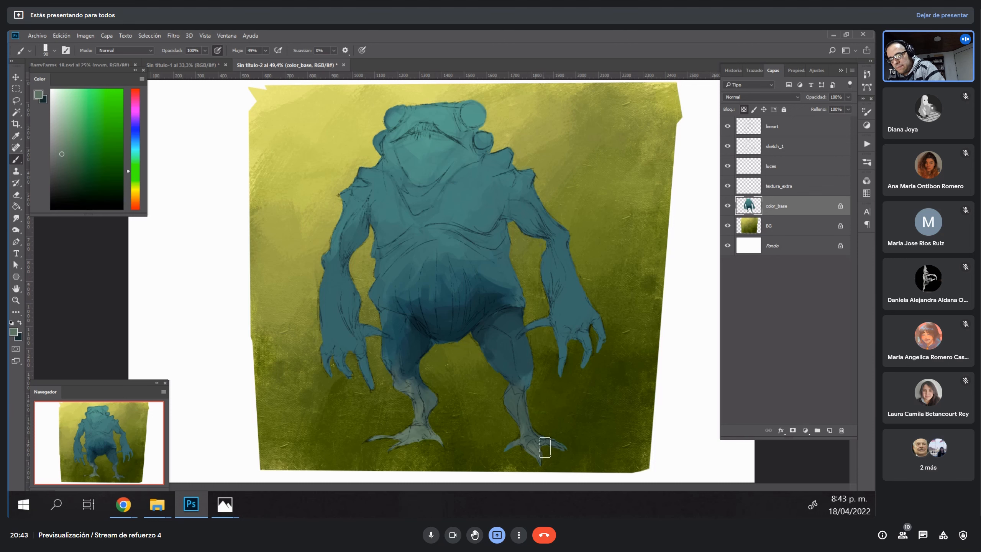
pyautogui.keyDown('alt'); pyautogui.click(529, 380); pyautogui.keyUp('alt')
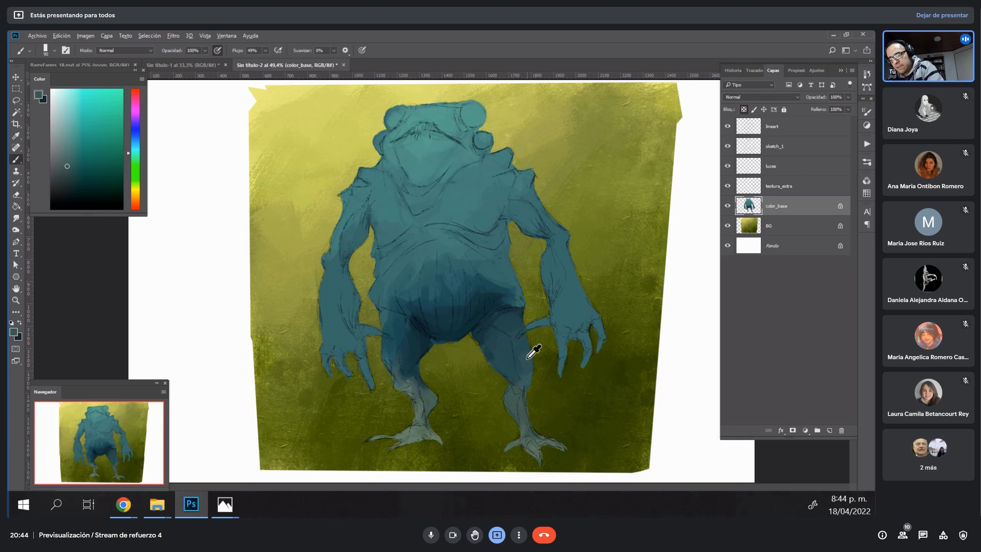
# Shift the gray-green sampled from the foot to a muted brown and paint it over both hands and wrists.
pyautogui.keyDown('alt'); pyautogui.click(532, 441); pyautogui.keyUp('alt')
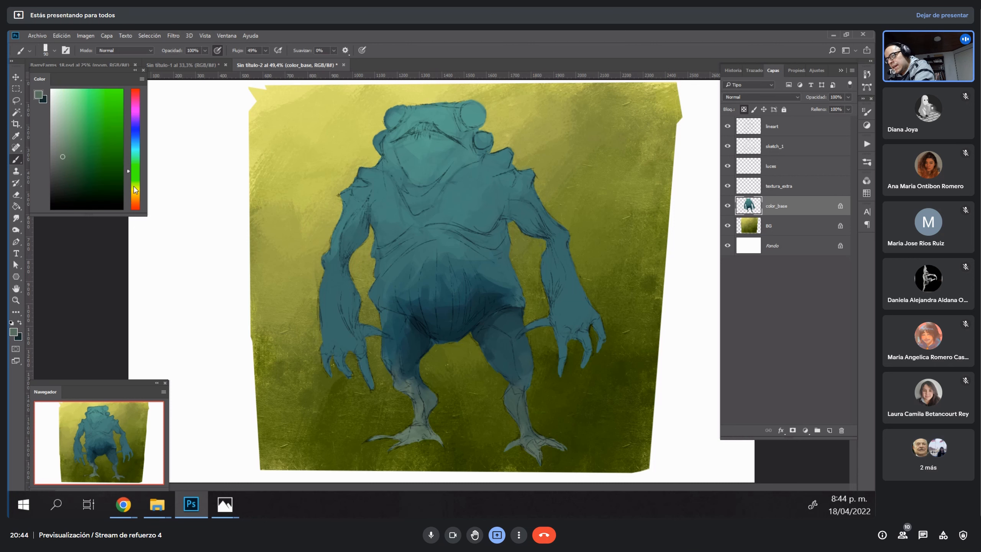
pyautogui.moveTo(135, 189)
pyautogui.mouseDown()
pyautogui.moveTo(135, 200)
pyautogui.moveTo(135, 192)
pyautogui.mouseUp()
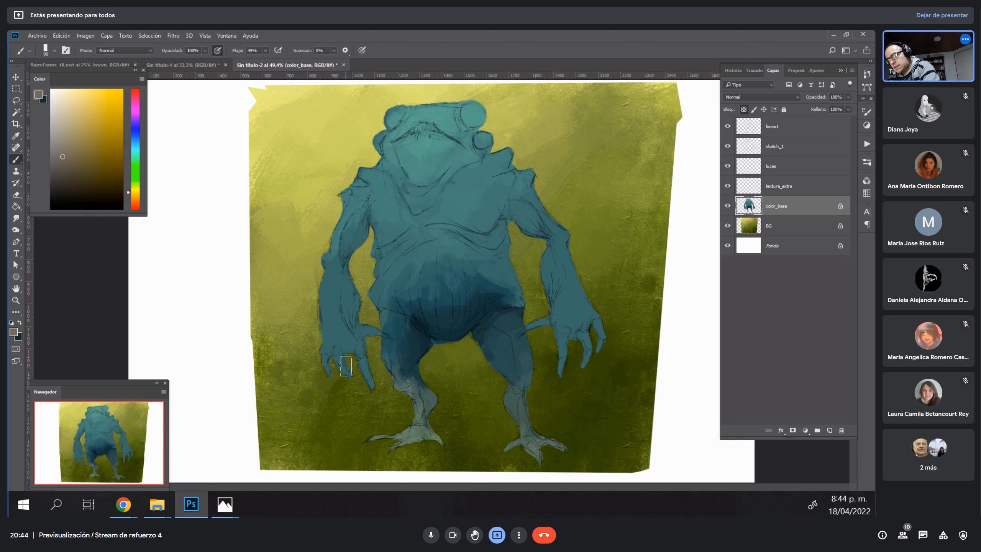
pyautogui.moveTo(340, 358)
pyautogui.mouseDown()
pyautogui.moveTo(326, 342)
pyautogui.moveTo(349, 335)
pyautogui.moveTo(362, 362)
pyautogui.moveTo(361, 332)
pyautogui.moveTo(382, 335)
pyautogui.moveTo(351, 310)
pyautogui.mouseUp()
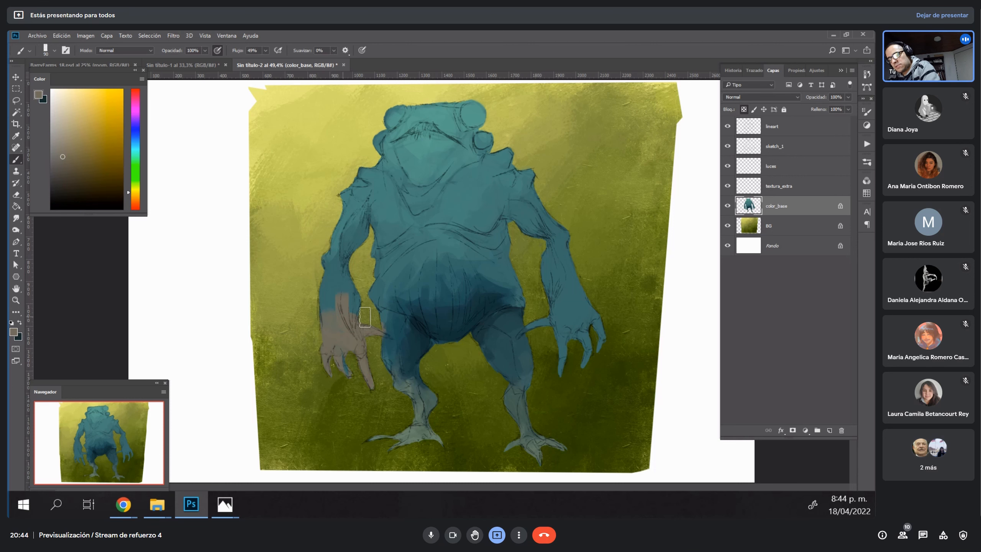
pyautogui.moveTo(563, 325)
pyautogui.mouseDown()
pyautogui.moveTo(540, 326)
pyautogui.moveTo(581, 321)
pyautogui.moveTo(570, 306)
pyautogui.moveTo(604, 351)
pyautogui.moveTo(544, 313)
pyautogui.moveTo(562, 277)
pyautogui.mouseUp()
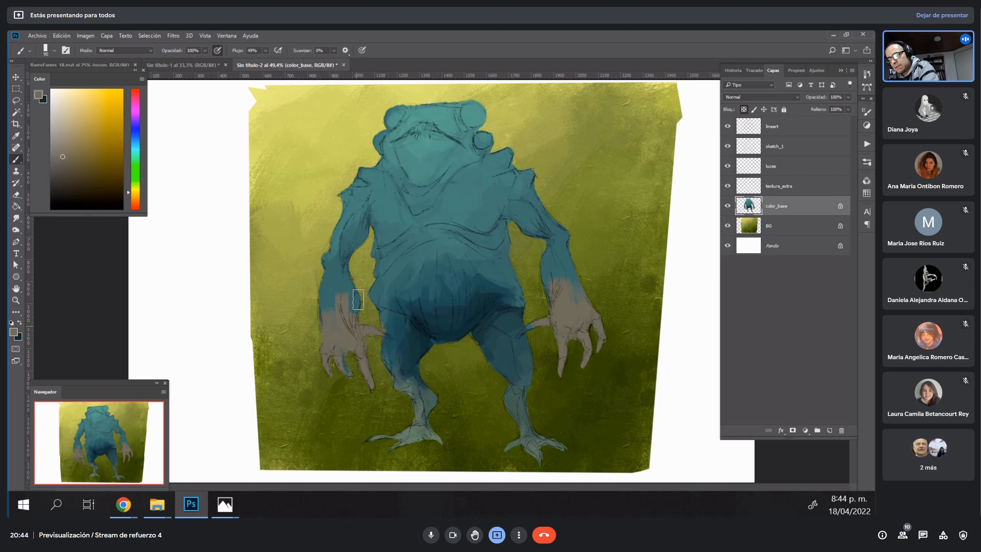
# Blend the brown of both wrists into the blue forearms with a smaller brush and a sampled gray-green.
pyautogui.press('[')
pyautogui.press('[')
pyautogui.press('[')
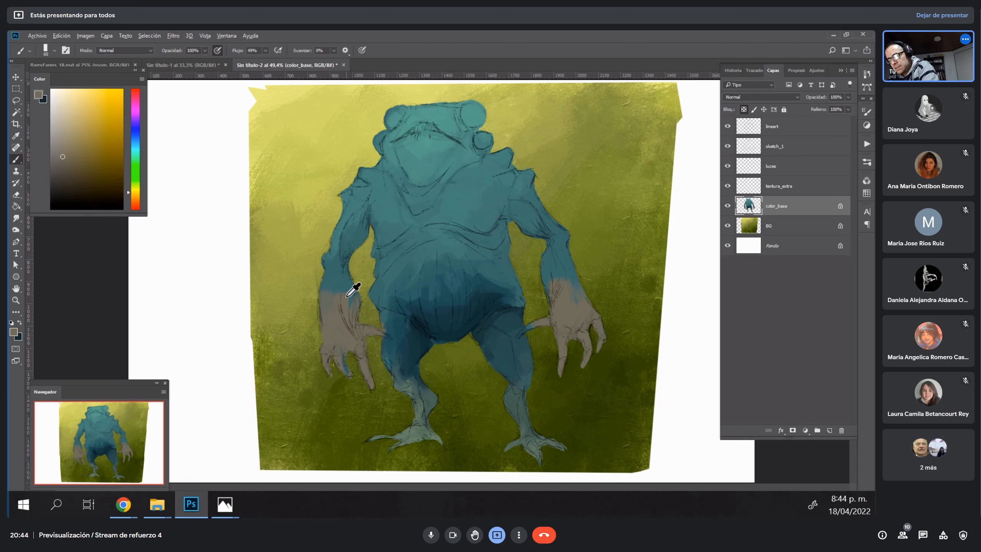
pyautogui.keyDown('alt'); pyautogui.click(342, 282); pyautogui.keyUp('alt')
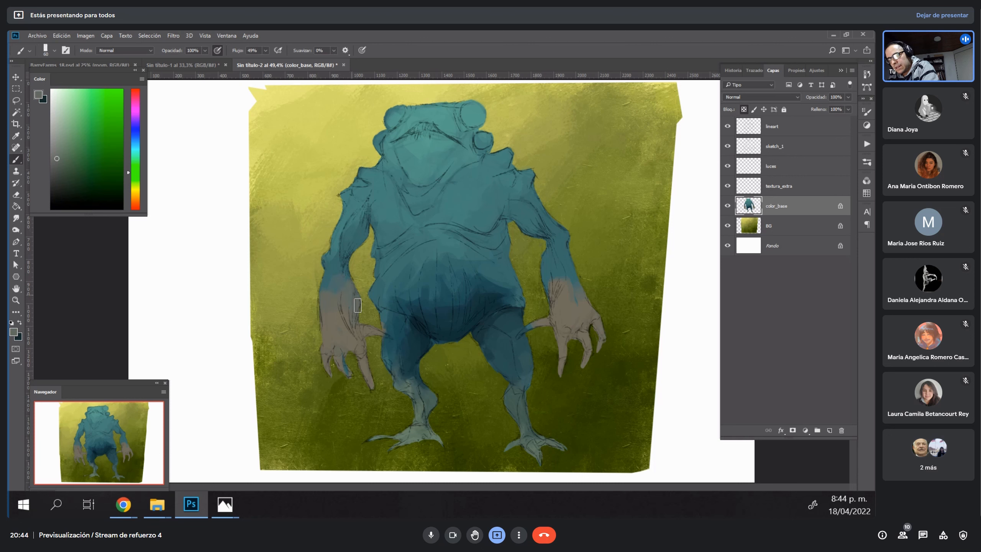
pyautogui.moveTo(539, 275)
pyautogui.mouseDown()
pyautogui.moveTo(561, 296)
pyautogui.moveTo(571, 273)
pyautogui.mouseUp()
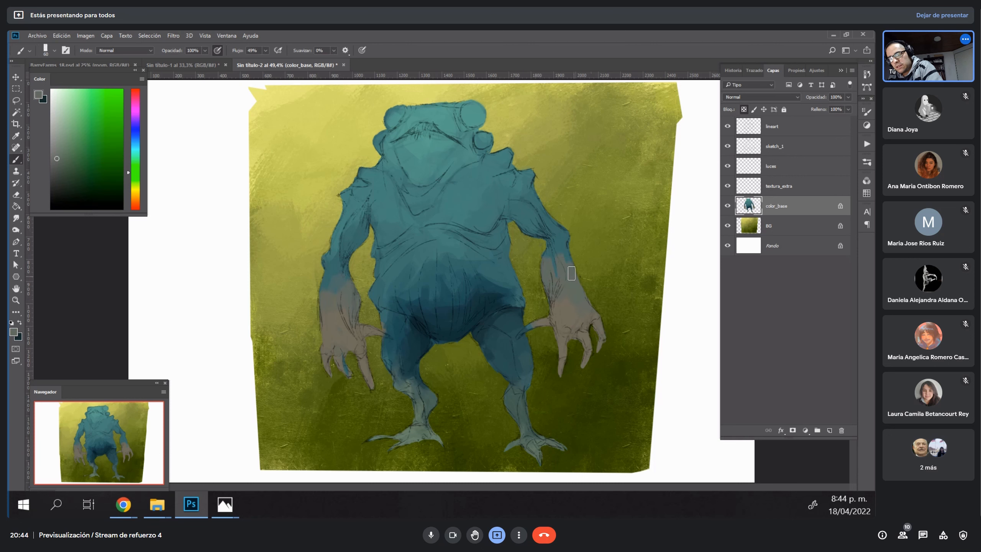
# Soften the color transition from the right-hand forearm to the back of its hand using a smaller brush and sampled grays.
pyautogui.press('[')
pyautogui.press('[')
pyautogui.keyDown('alt'); pyautogui.click(571, 276); pyautogui.keyUp('alt')
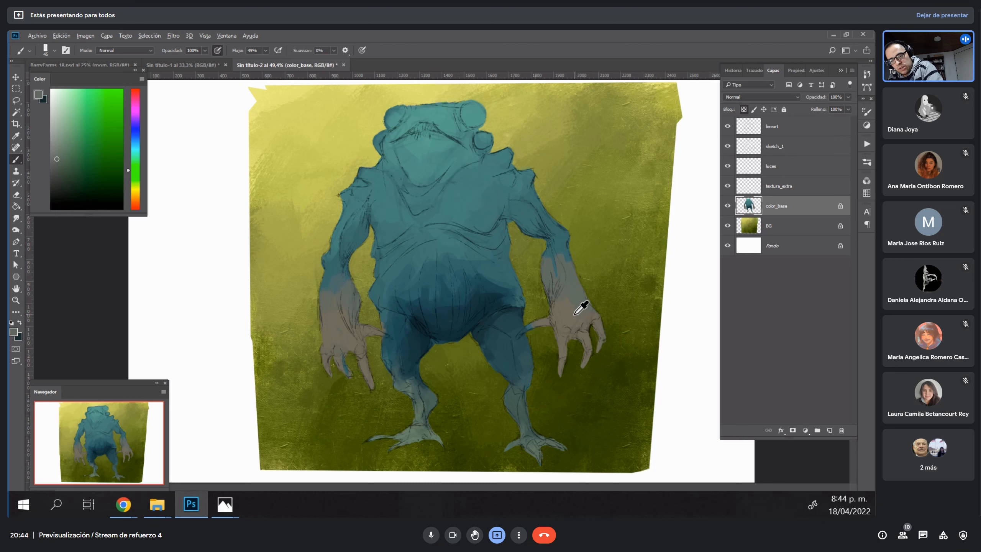
pyautogui.keyDown('alt'); pyautogui.click(576, 296); pyautogui.keyUp('alt')
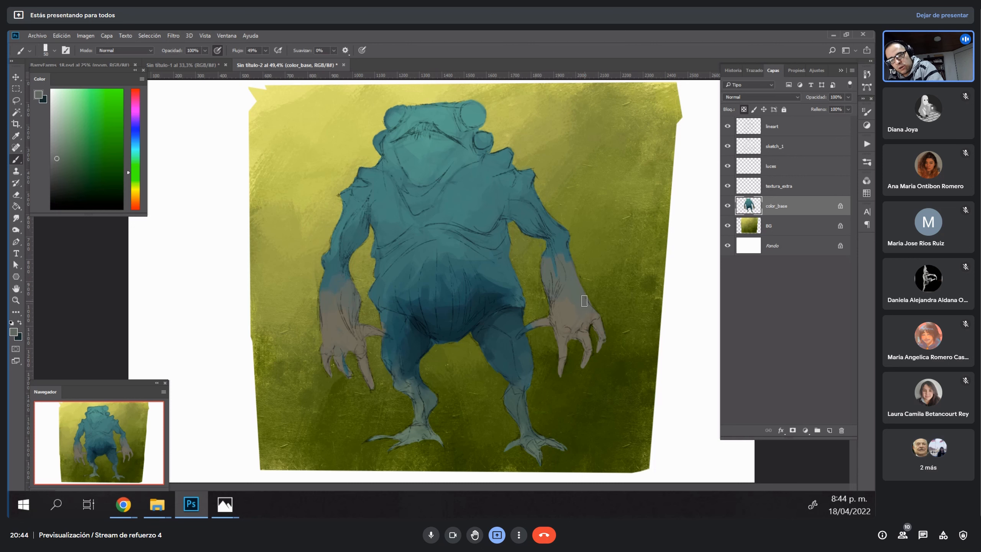
pyautogui.keyDown('alt'); pyautogui.click(579, 320); pyautogui.keyUp('alt')
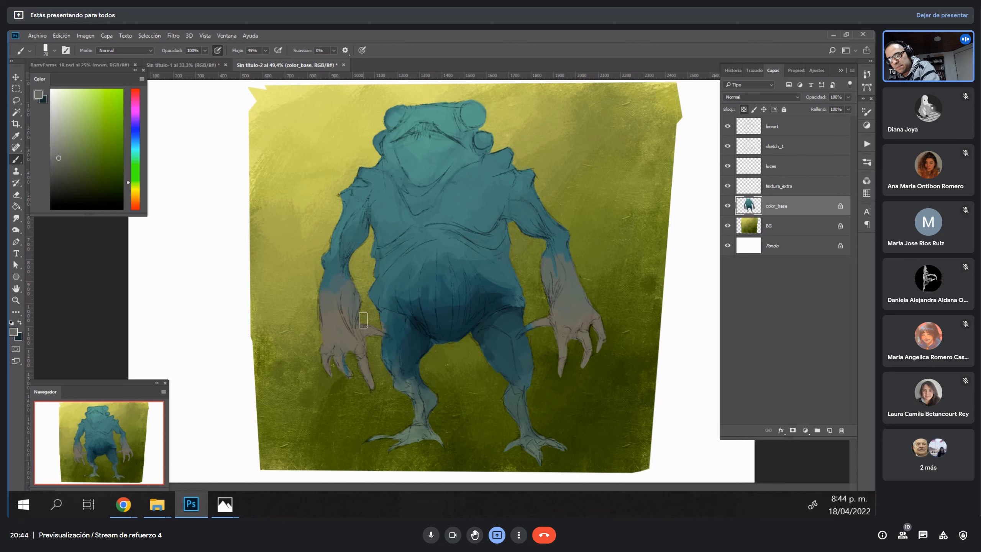
# Extend sampled gray tones higher up both forearms toward the elbows.
pyautogui.keyDown('alt'); pyautogui.click(340, 295); pyautogui.keyUp('alt')
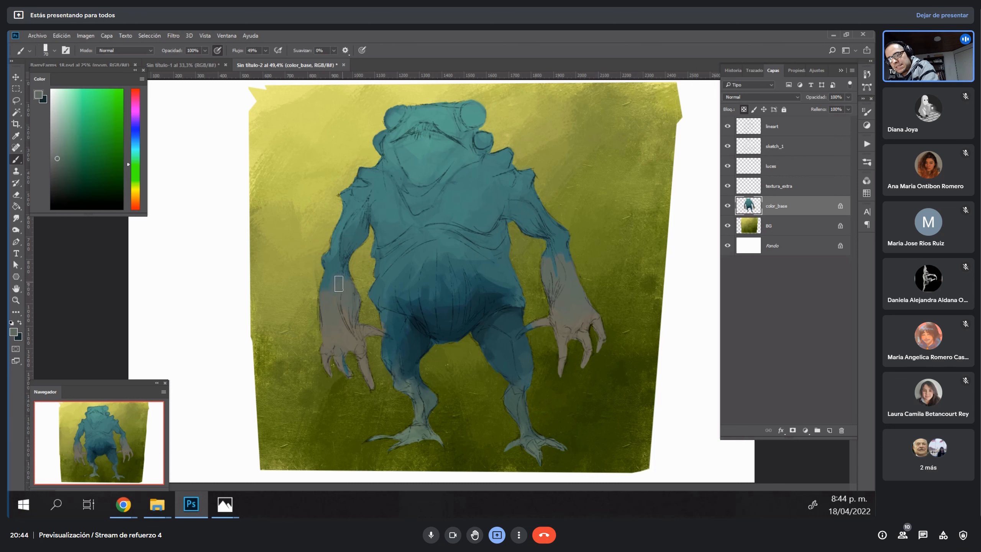
pyautogui.moveTo(342, 285)
pyautogui.mouseDown()
pyautogui.moveTo(343, 255)
pyautogui.moveTo(344, 277)
pyautogui.mouseUp()
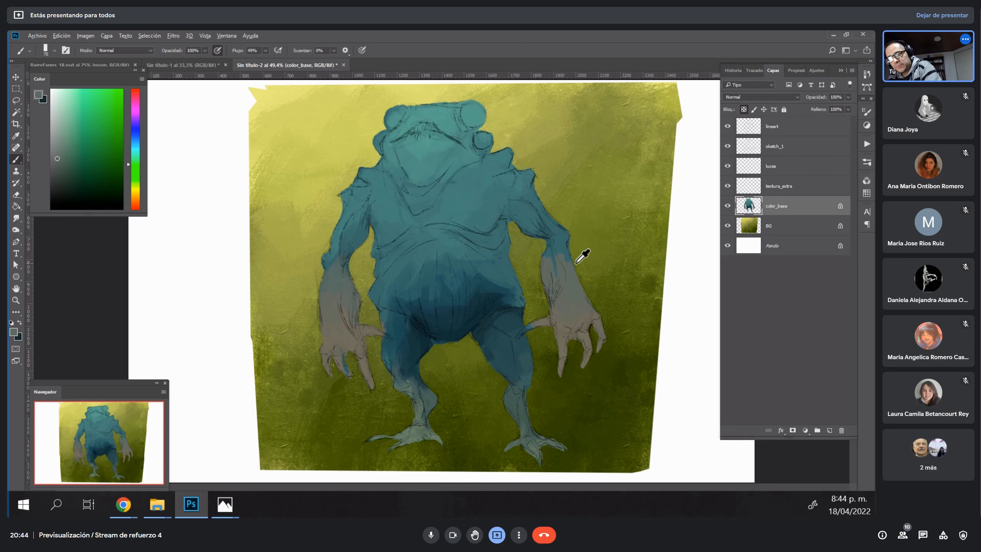
pyautogui.keyDown('alt'); pyautogui.click(555, 269); pyautogui.keyUp('alt')
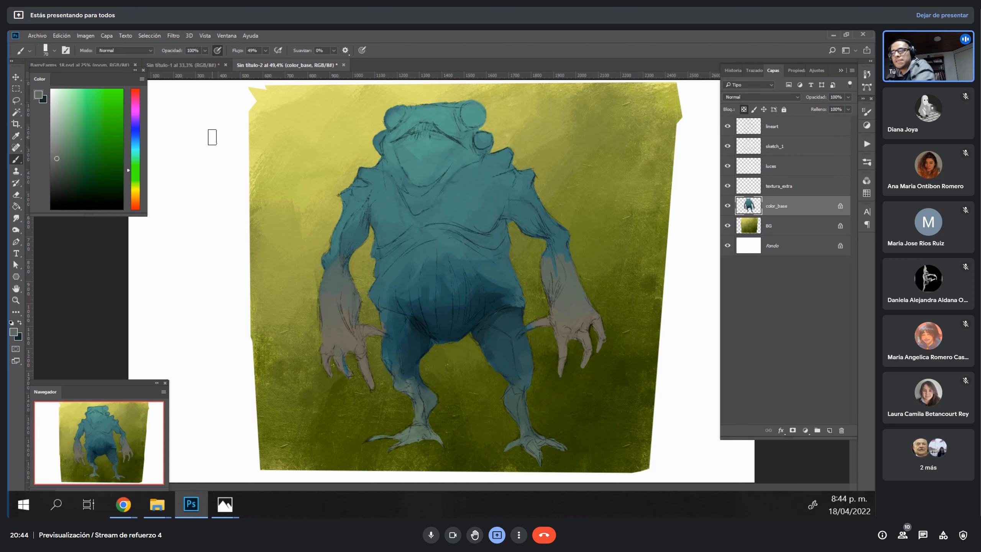
# Lower the brush opacity to 62% and blend both forearms toward the elbows, touching up the hands with sampled tones.
pyautogui.click(205, 50)
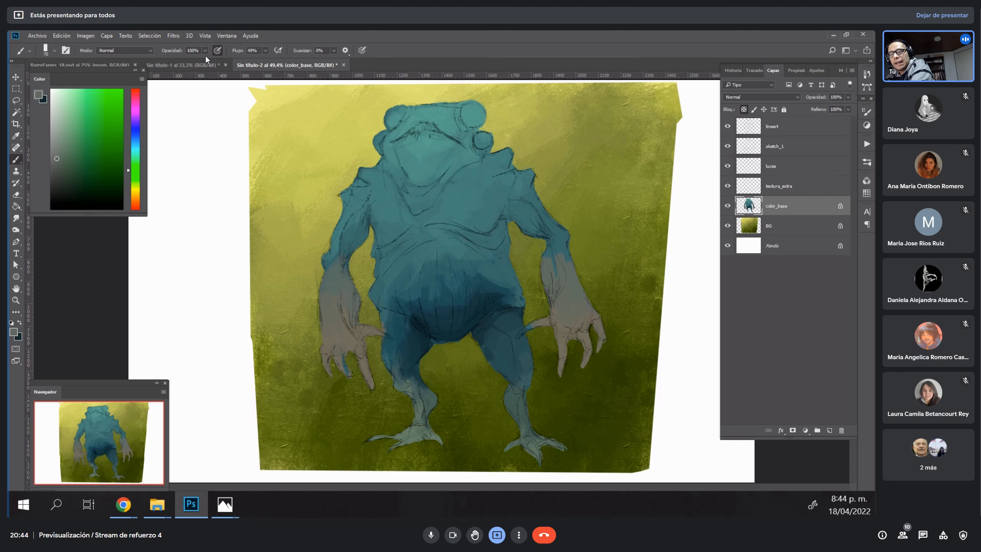
pyautogui.moveTo(207, 61); pyautogui.dragTo(191, 61)
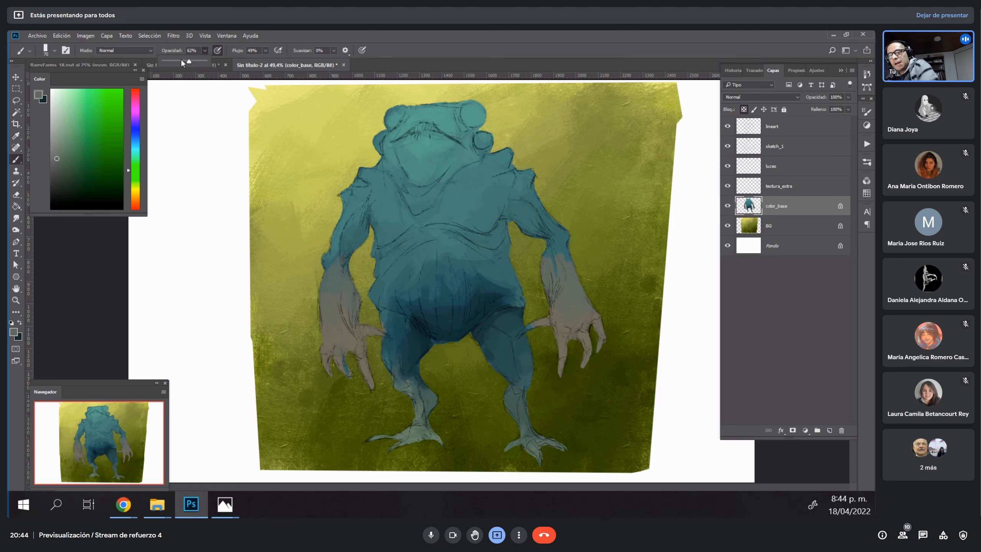
pyautogui.keyDown('alt'); pyautogui.click(568, 255); pyautogui.keyUp('alt')
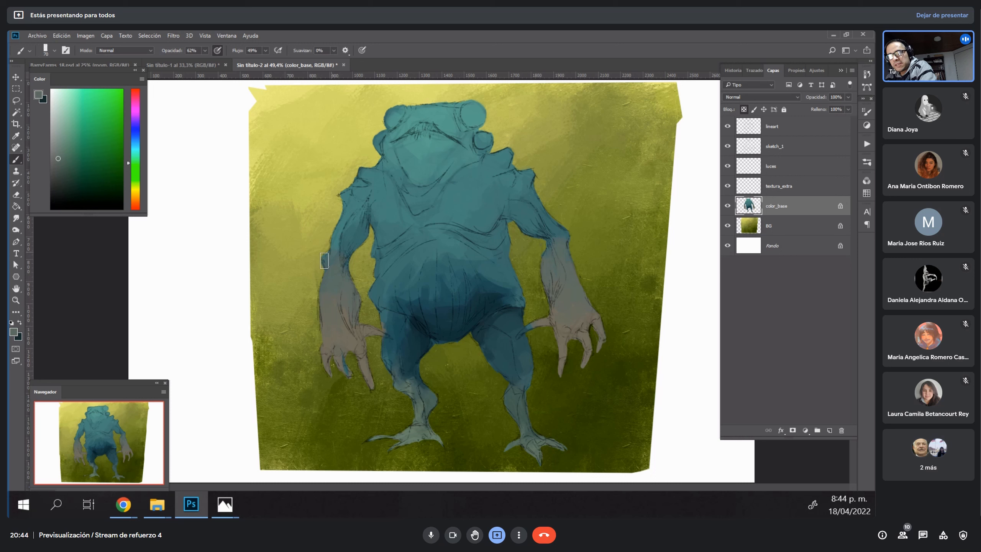
pyautogui.keyDown('alt'); pyautogui.click(361, 215); pyautogui.keyUp('alt')
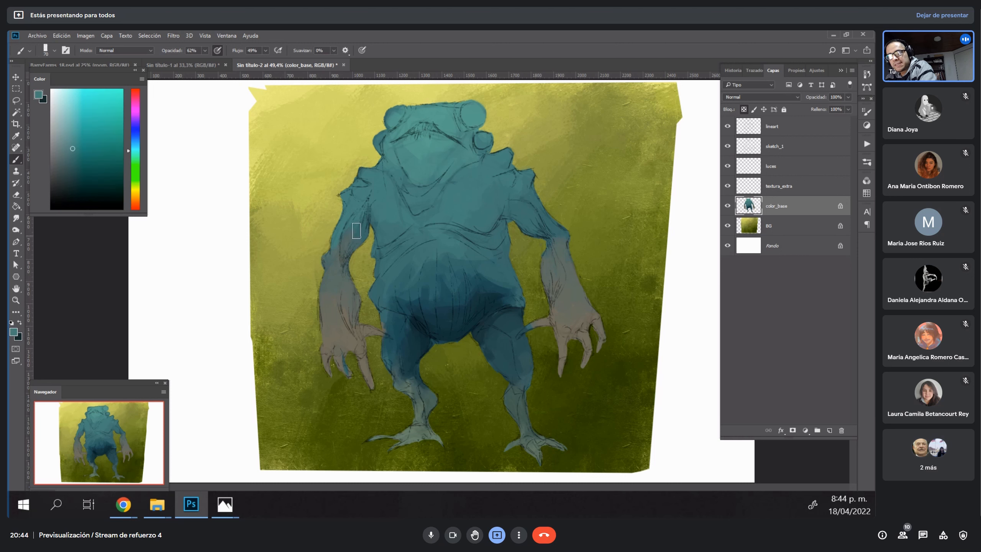
pyautogui.keyDown('alt'); pyautogui.click(356, 237); pyautogui.keyUp('alt')
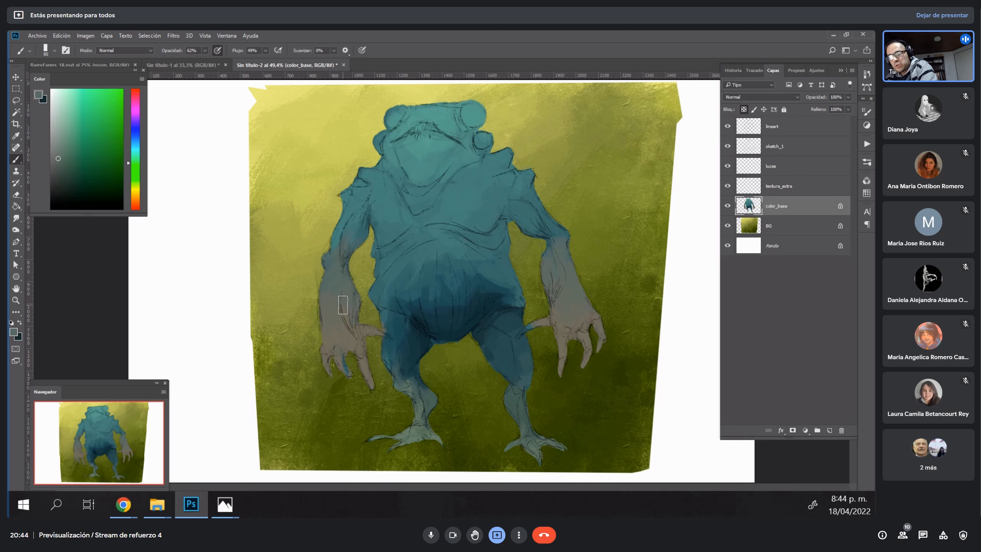
pyautogui.keyDown('alt'); pyautogui.click(345, 333); pyautogui.keyUp('alt')
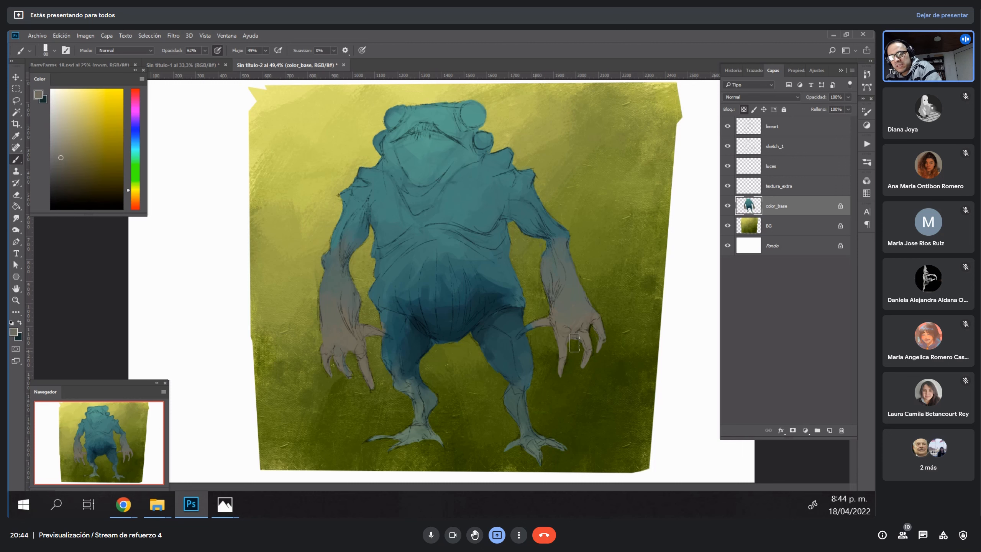
pyautogui.keyDown('alt'); pyautogui.click(565, 322); pyautogui.keyUp('alt')
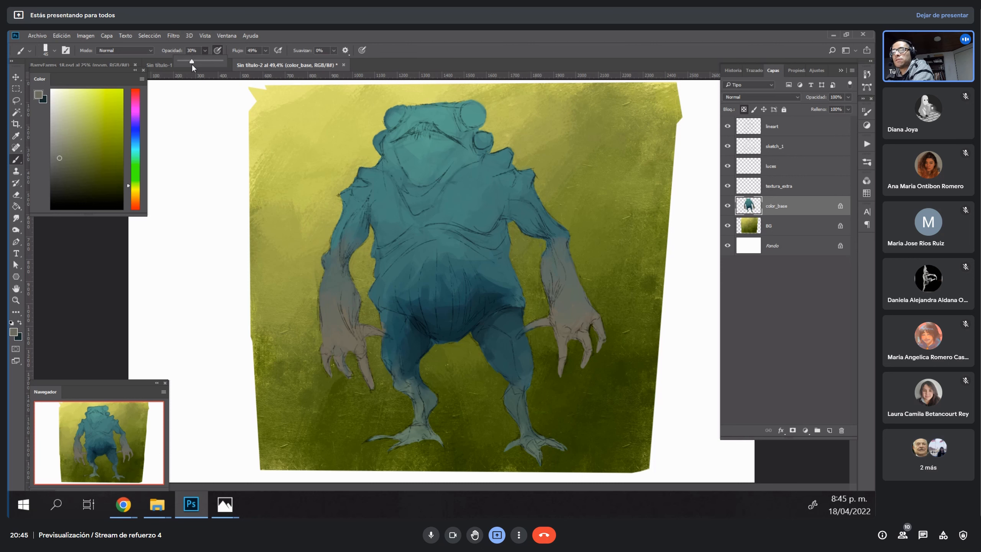
# Restore the brush opacity to 100% and smooth the elbow transitions on both arms with sampled teals and grays.
pyautogui.moveTo(211, 62); pyautogui.dragTo(232, 63)
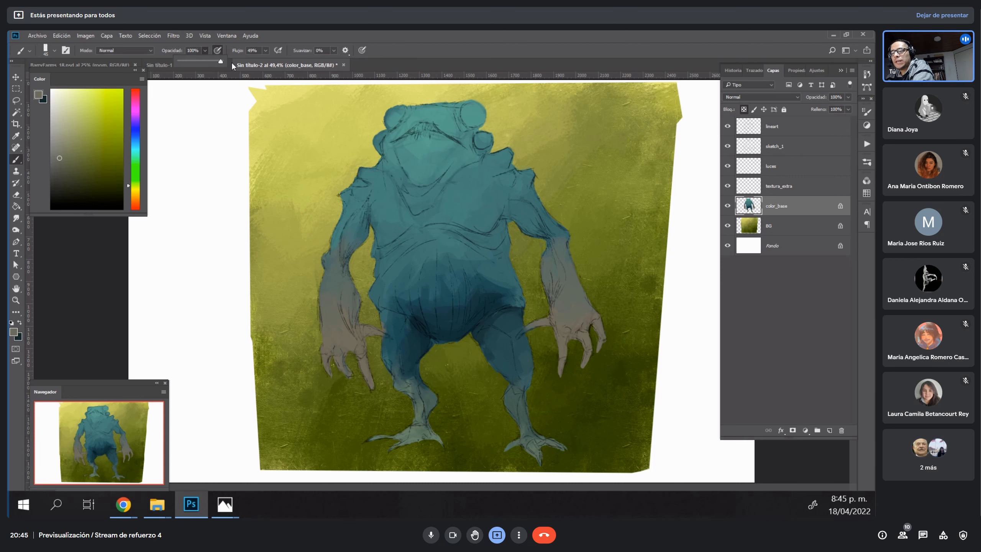
pyautogui.keyDown('alt'); pyautogui.click(562, 229); pyautogui.keyUp('alt')
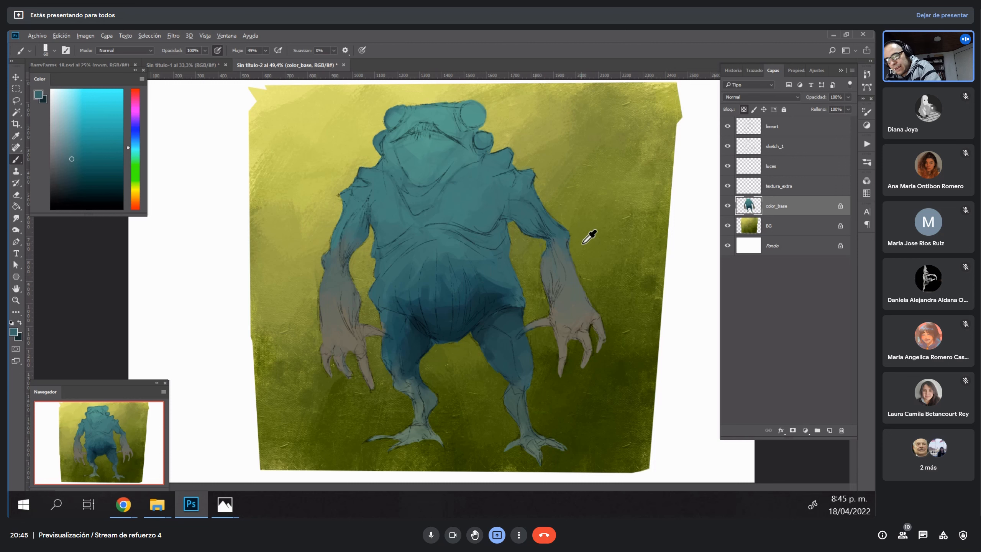
pyautogui.keyDown('alt'); pyautogui.click(562, 240); pyautogui.keyUp('alt')
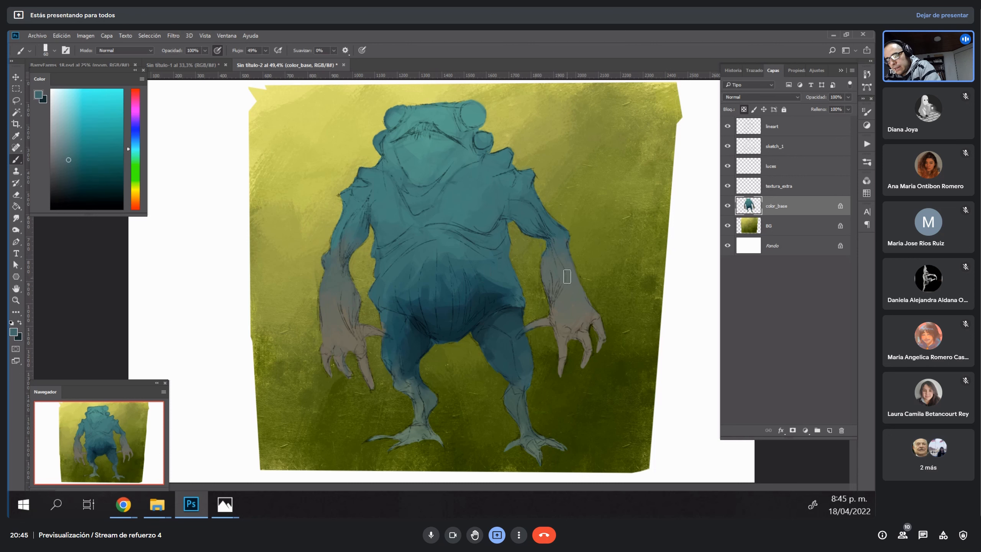
pyautogui.keyDown('alt'); pyautogui.click(355, 224); pyautogui.keyUp('alt')
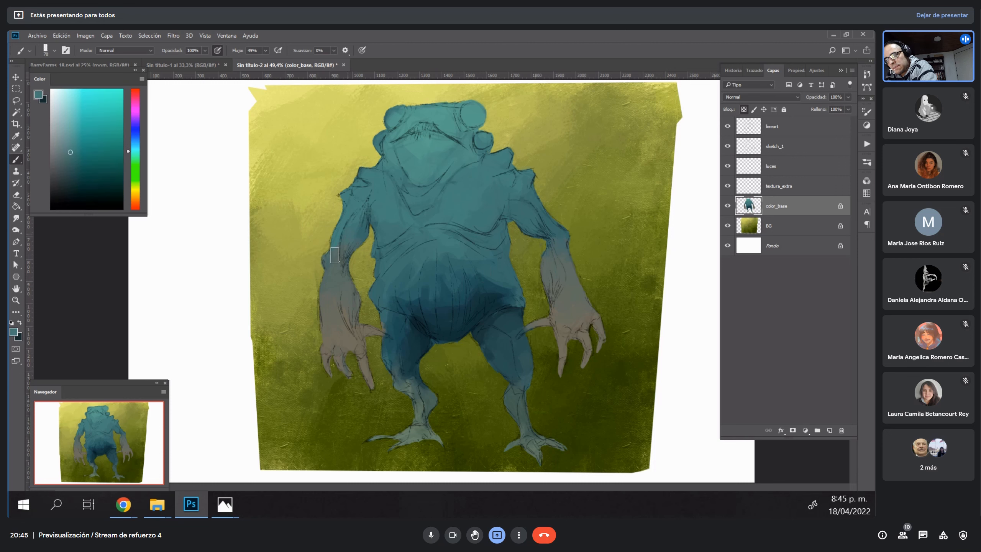
pyautogui.keyDown('alt'); pyautogui.click(348, 243); pyautogui.keyUp('alt')
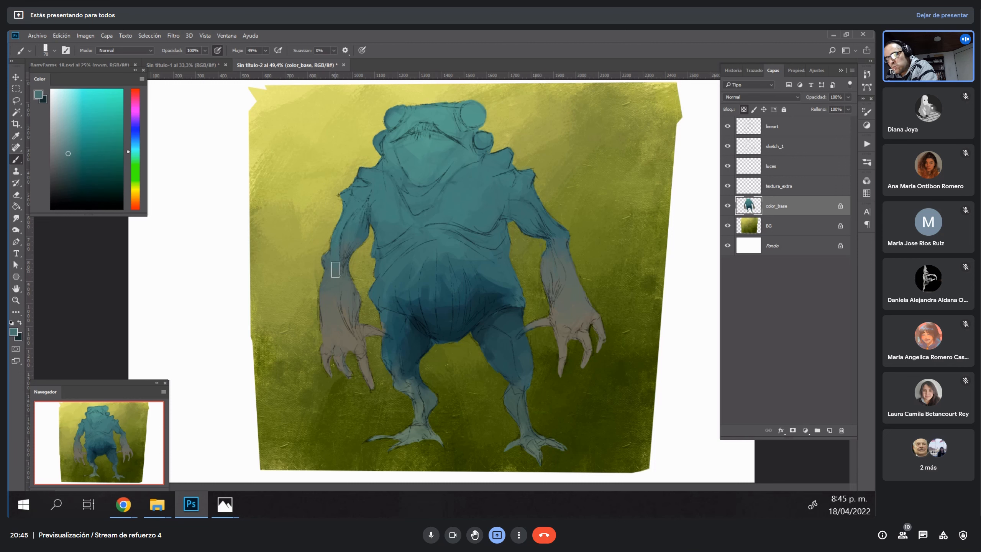
pyautogui.keyDown('alt'); pyautogui.click(335, 268); pyautogui.keyUp('alt')
# Shift the teal sampled from the face to a lighter green and blend it over the forehead between the eyes.
pyautogui.keyDown('alt'); pyautogui.click(416, 148); pyautogui.keyUp('alt')
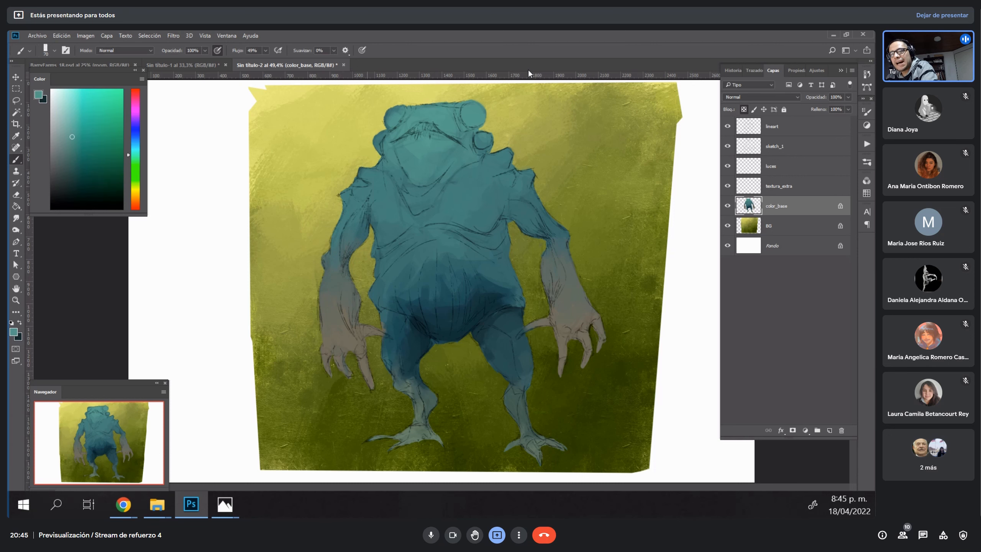
pyautogui.keyDown('alt'); pyautogui.click(415, 148); pyautogui.keyUp('alt')
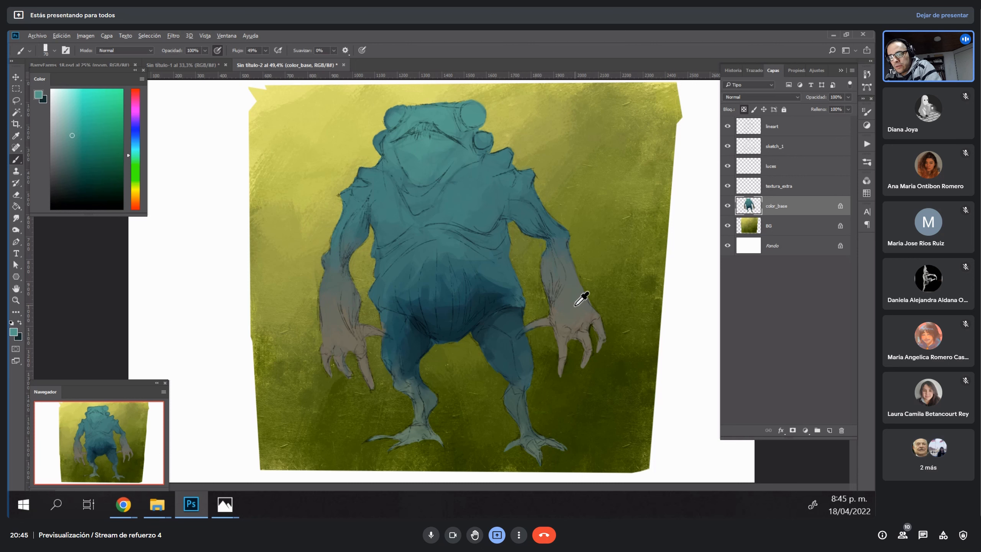
pyautogui.click(131, 166)
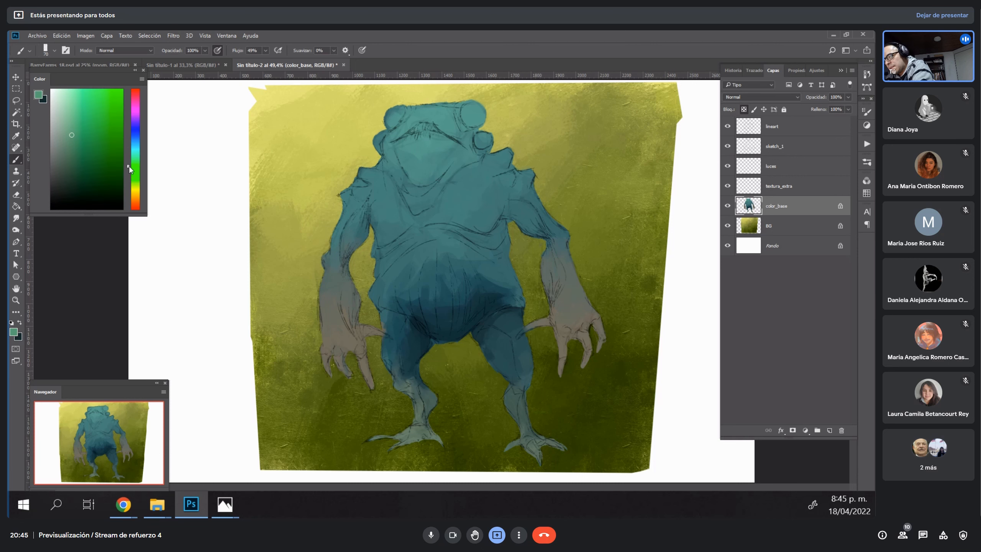
pyautogui.click(70, 127)
pyautogui.press('[')
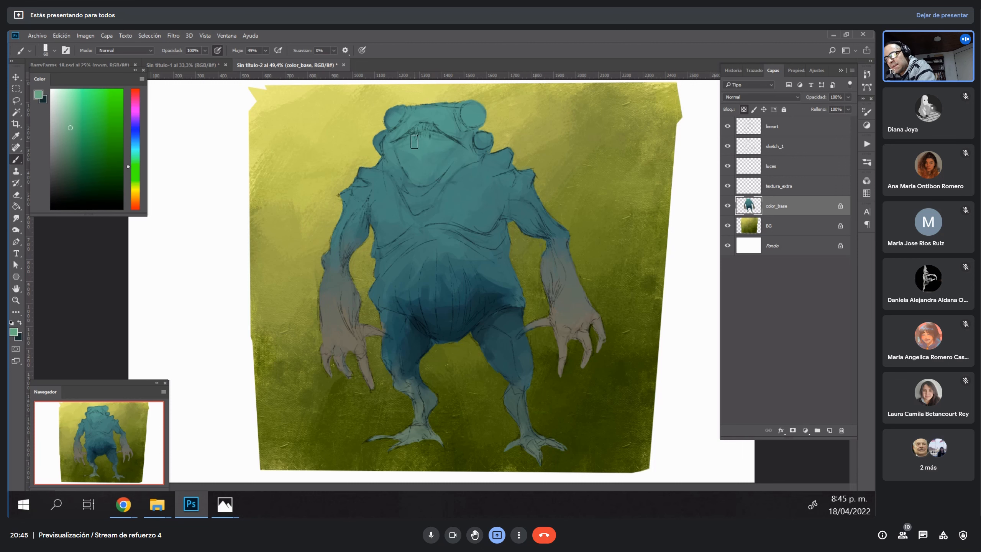
pyautogui.moveTo(398, 135)
pyautogui.mouseDown()
pyautogui.moveTo(446, 103)
pyautogui.moveTo(453, 129)
pyautogui.moveTo(448, 101)
pyautogui.moveTo(438, 117)
pyautogui.moveTo(400, 128)
pyautogui.moveTo(414, 104)
pyautogui.mouseUp()
pyautogui.keyDown('alt'); pyautogui.click(450, 122); pyautogui.keyUp('alt')
pyautogui.keyDown('alt'); pyautogui.click(461, 124); pyautogui.keyUp('alt')
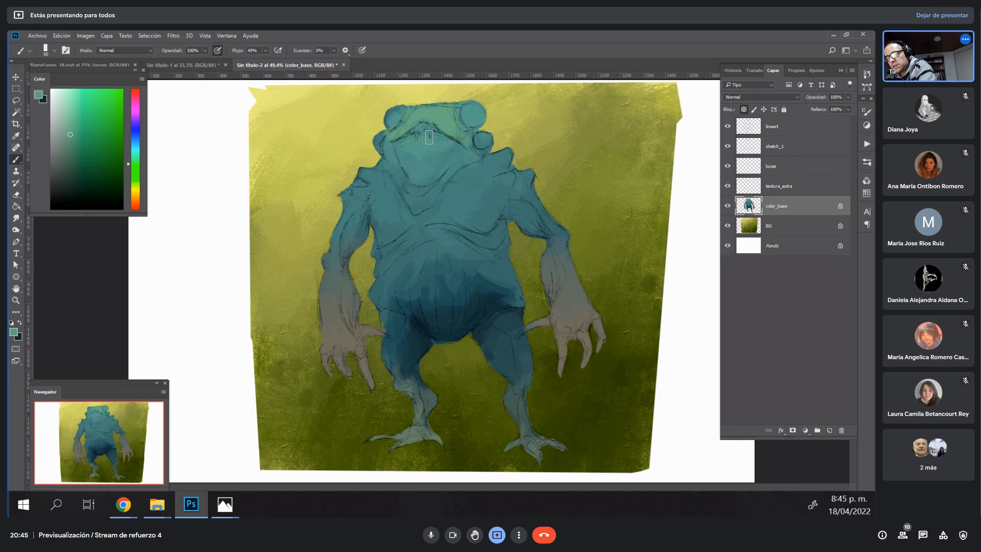
# Sample the green above the mouth and shift it to a lighter muted yellow for painting the face.
pyautogui.keyDown('alt'); pyautogui.click(433, 133); pyautogui.keyUp('alt')
pyautogui.click(129, 192)
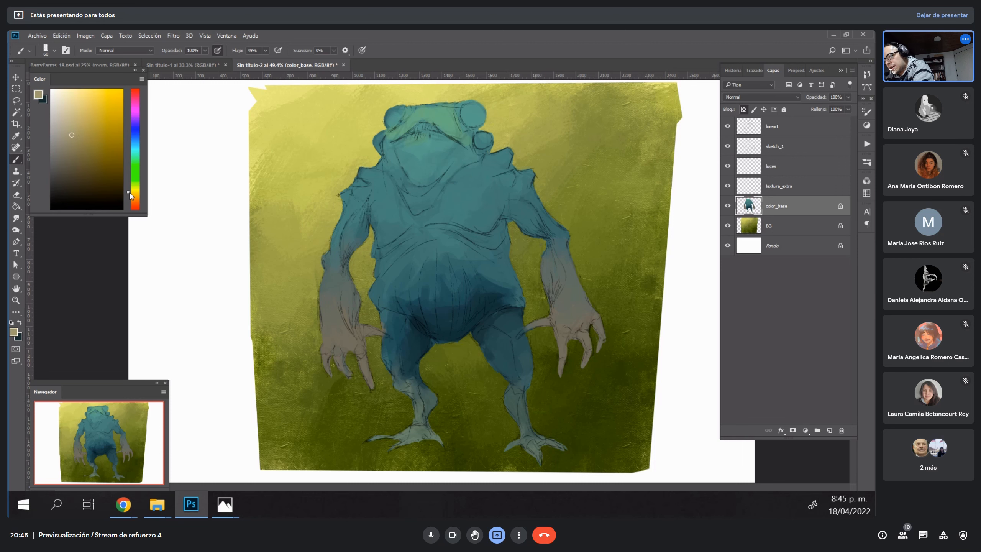
pyautogui.click(74, 128)
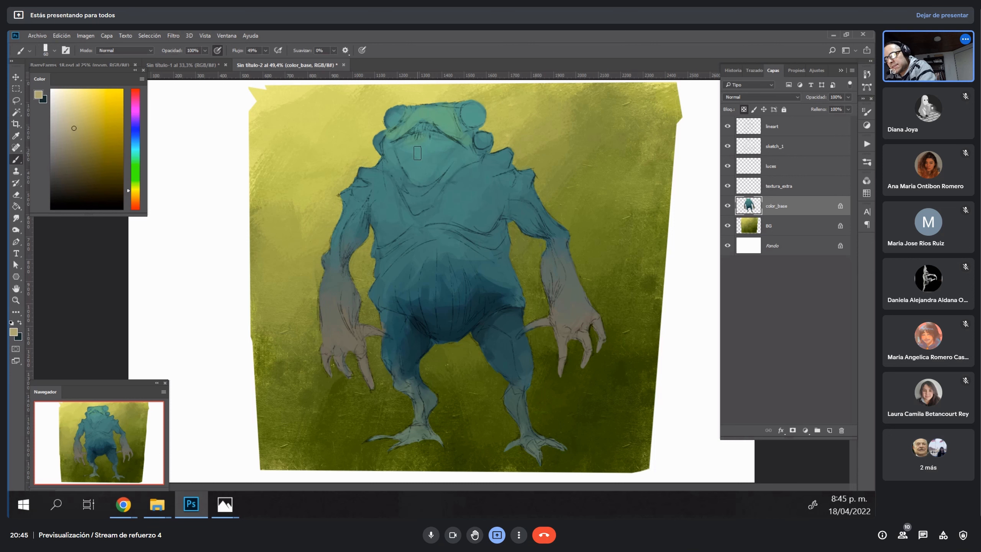
# Paint warm beige patches on the creature's throat, shoulder spikes, knees and elbows on the color_base layer.
pyautogui.moveTo(417, 153)
pyautogui.mouseDown()
pyautogui.moveTo(444, 145)
pyautogui.moveTo(429, 163)
pyautogui.mouseUp()
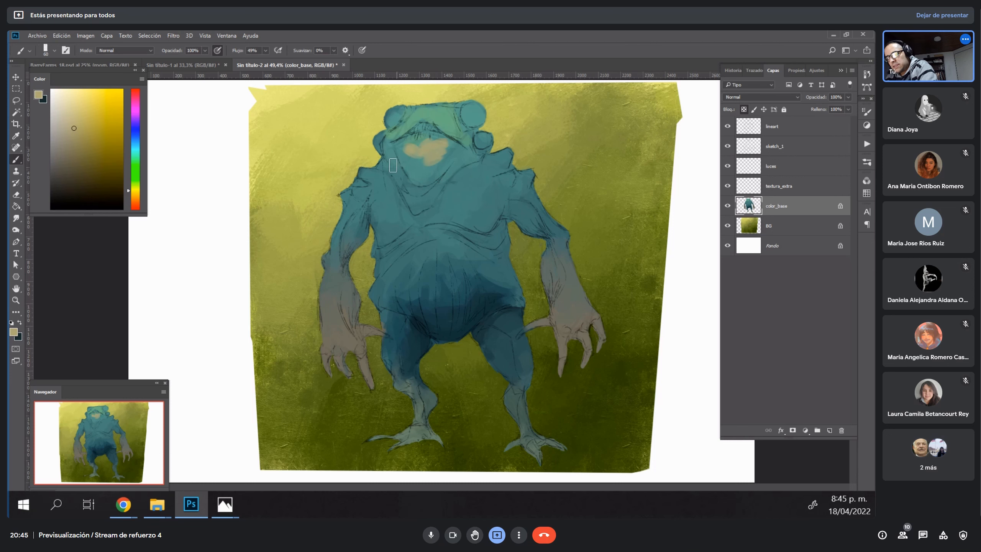
pyautogui.moveTo(364, 183); pyautogui.dragTo(353, 191)
pyautogui.moveTo(506, 153)
pyautogui.mouseDown()
pyautogui.moveTo(531, 171)
pyautogui.moveTo(527, 192)
pyautogui.moveTo(509, 173)
pyautogui.mouseUp()
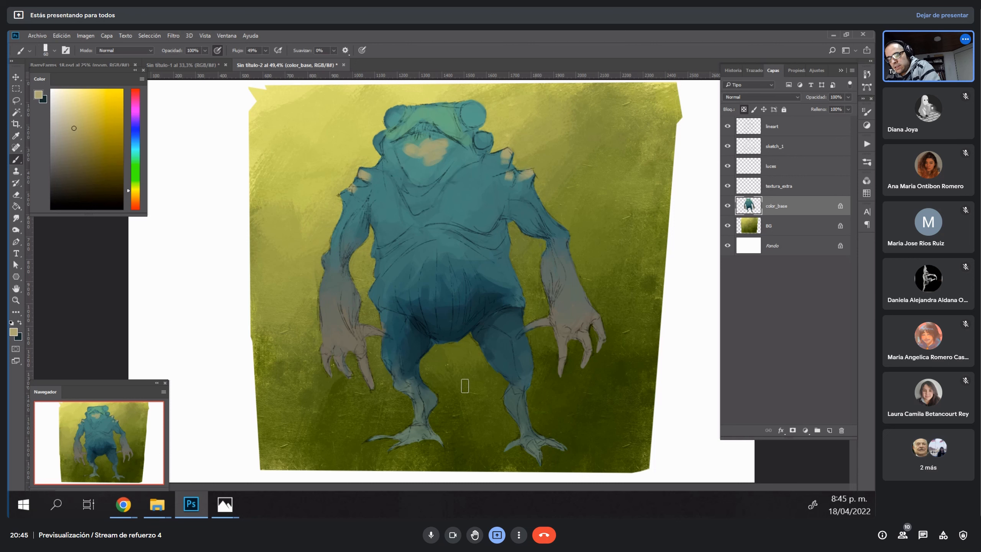
pyautogui.click(135, 196)
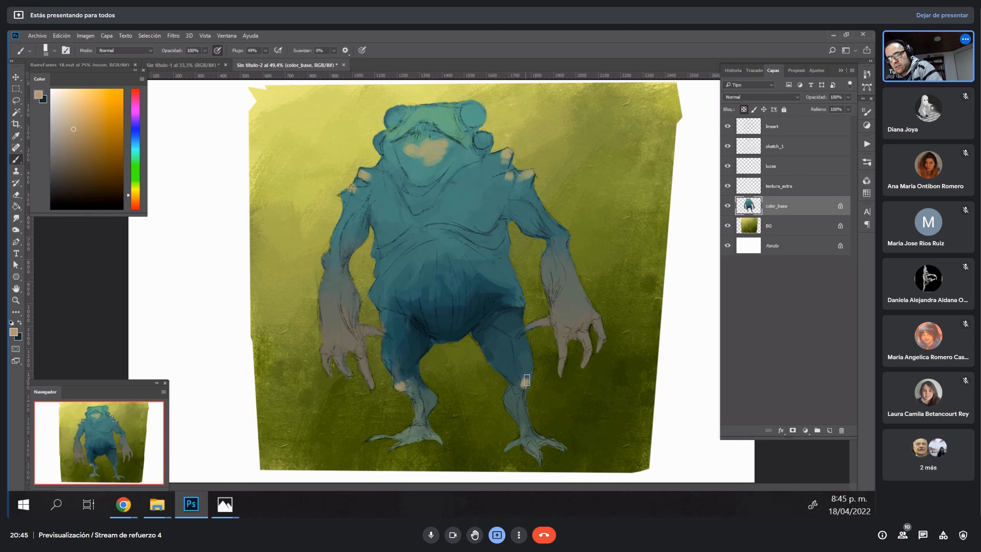
pyautogui.moveTo(527, 380); pyautogui.dragTo(524, 389)
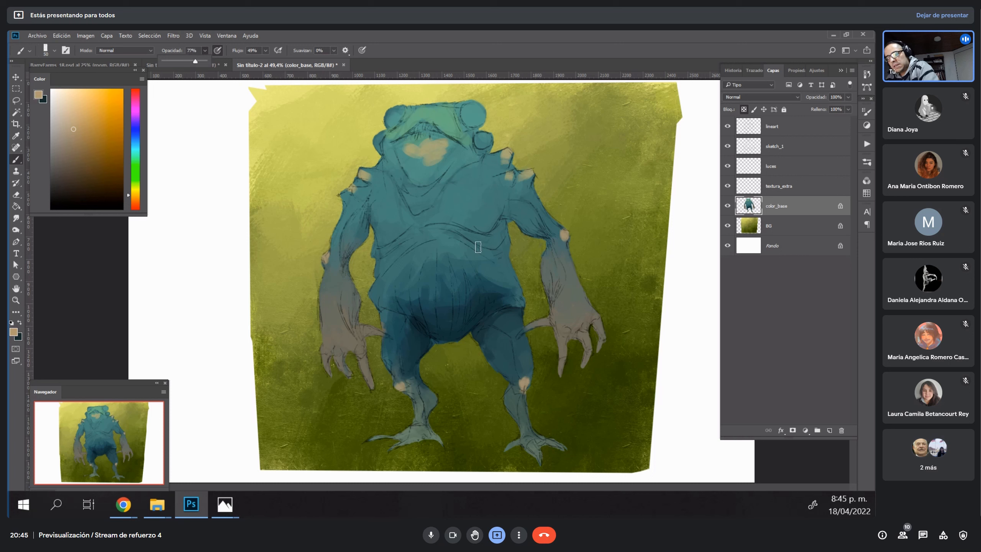
# Blend the beige shoulder spikes on the image's right side into the blue skin with sampled colours at 77% opacity.
pyautogui.keyDown('alt'); pyautogui.click(532, 187); pyautogui.keyUp('alt')
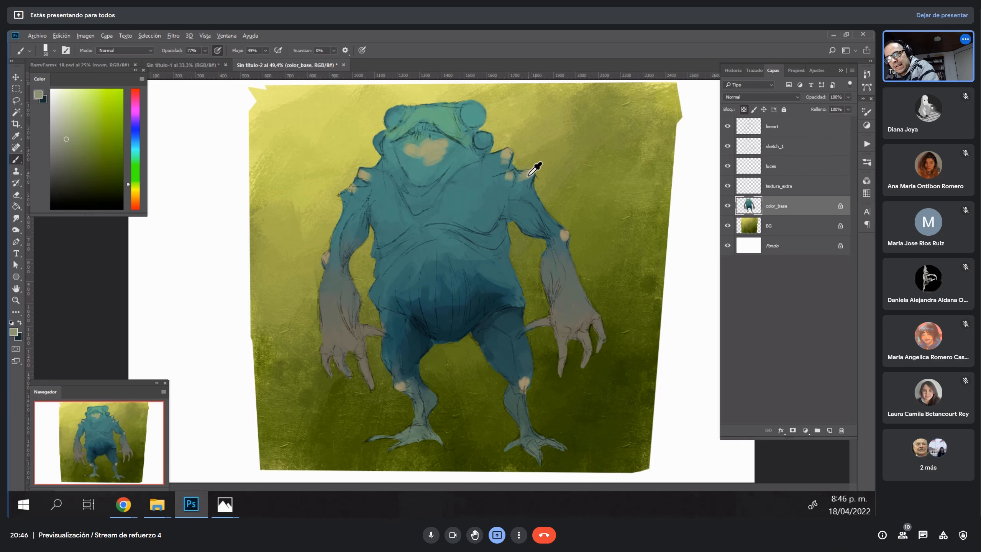
pyautogui.keyDown('alt'); pyautogui.click(527, 177); pyautogui.keyUp('alt')
pyautogui.moveTo(522, 177); pyautogui.dragTo(529, 186)
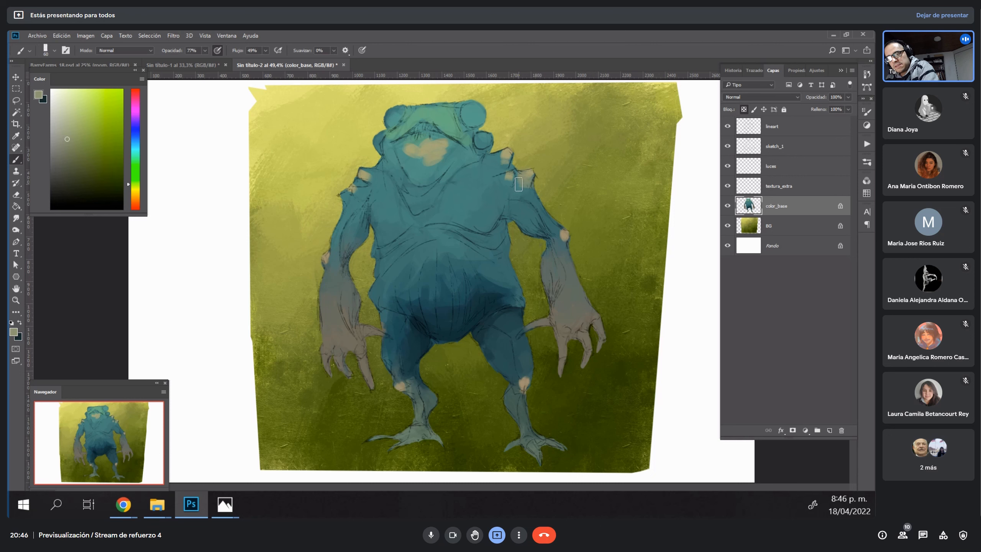
pyautogui.keyDown('alt'); pyautogui.click(514, 175); pyautogui.keyUp('alt')
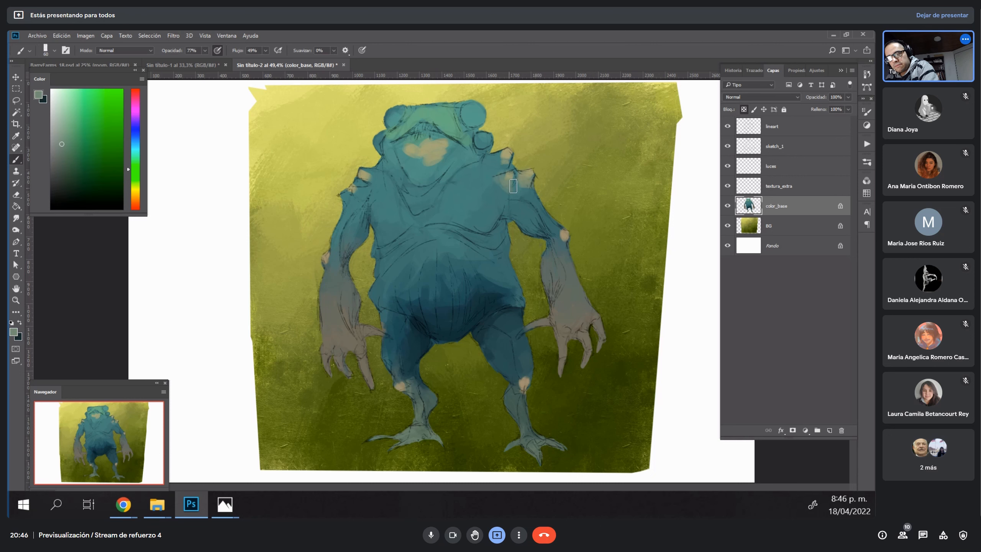
pyautogui.keyDown('alt'); pyautogui.click(511, 156); pyautogui.keyUp('alt')
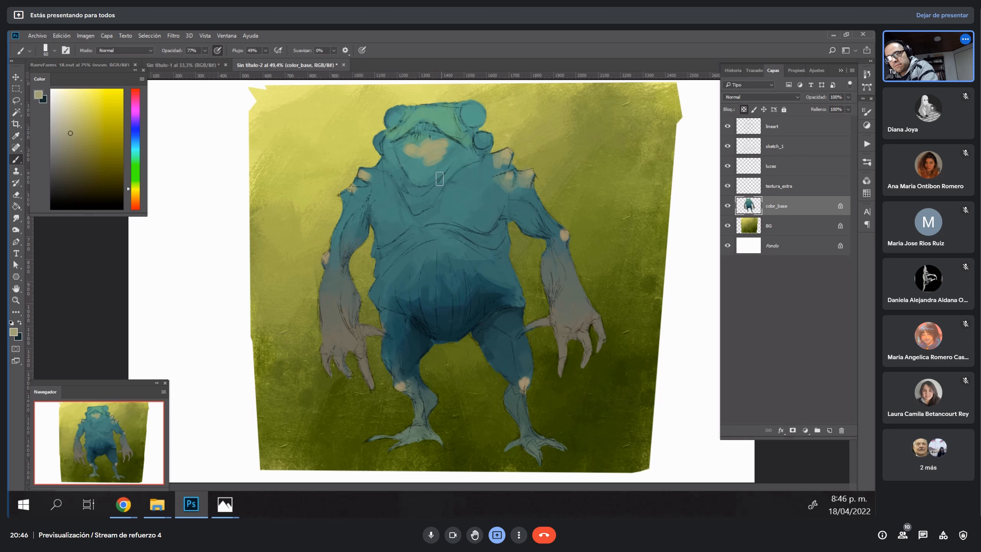
# Extend the beige throat patch up to the mouth and down the chin, blending it with colours sampled from its edges.
pyautogui.keyDown('alt'); pyautogui.click(442, 154); pyautogui.keyUp('alt')
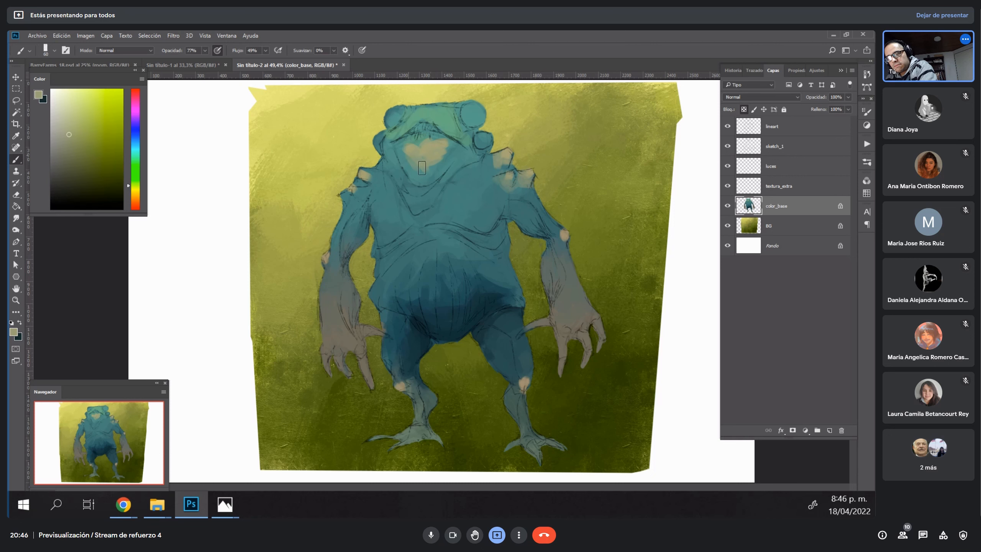
pyautogui.keyDown('alt'); pyautogui.click(443, 157); pyautogui.keyUp('alt')
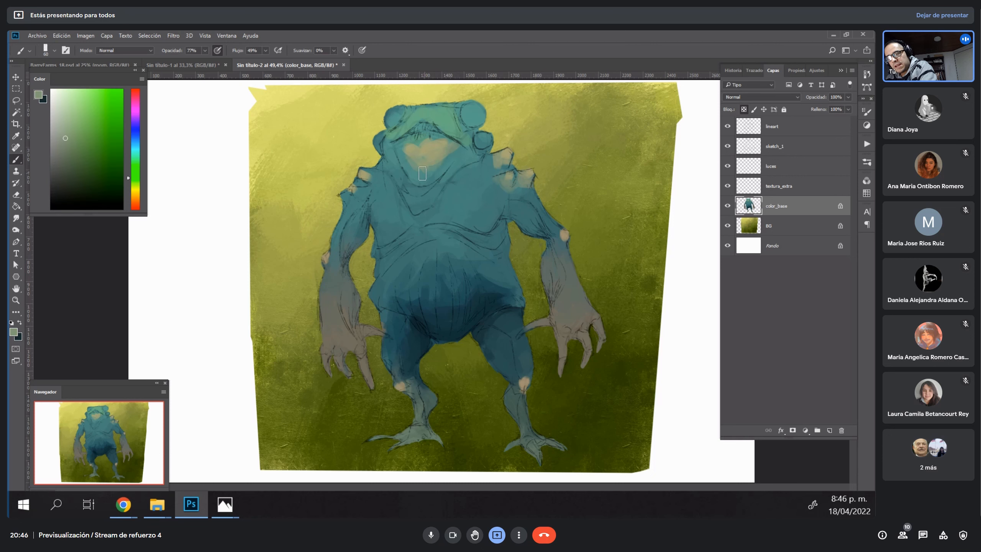
pyautogui.keyDown('alt'); pyautogui.click(433, 138); pyautogui.keyUp('alt')
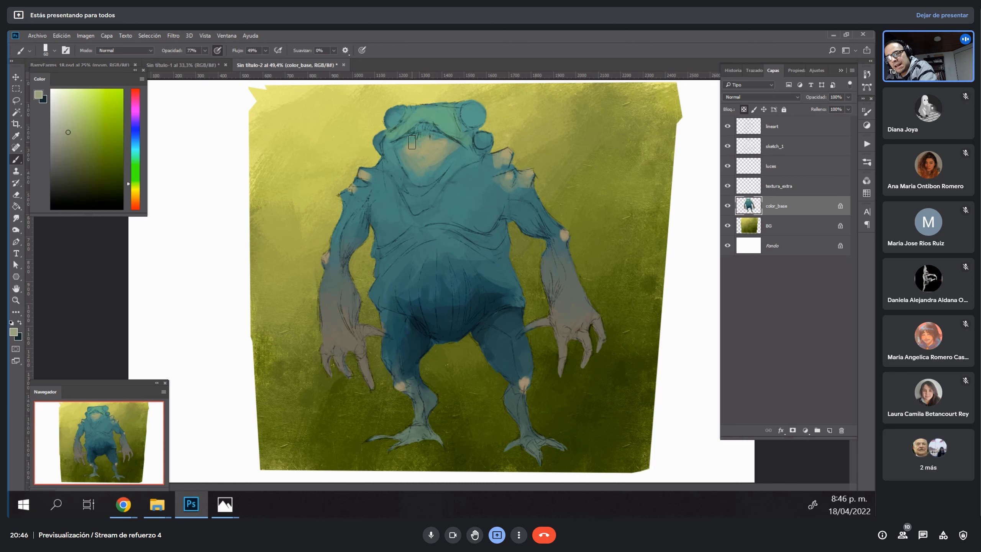
pyautogui.keyDown('alt'); pyautogui.click(458, 143); pyautogui.keyUp('alt')
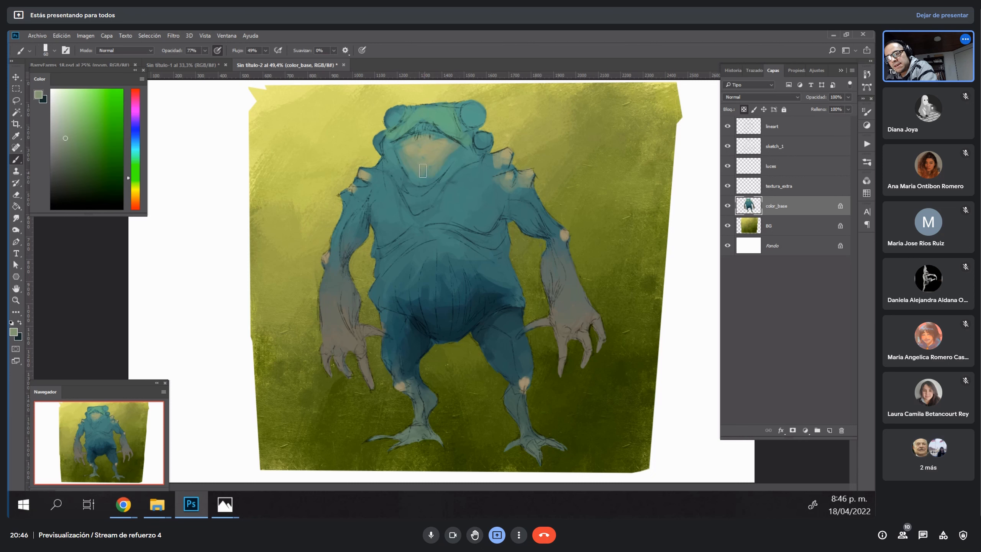
# Blend the bases of the shoulder spikes on both sides into the body with sampled beige and teal tones.
pyautogui.keyDown('alt'); pyautogui.click(361, 174); pyautogui.keyUp('alt')
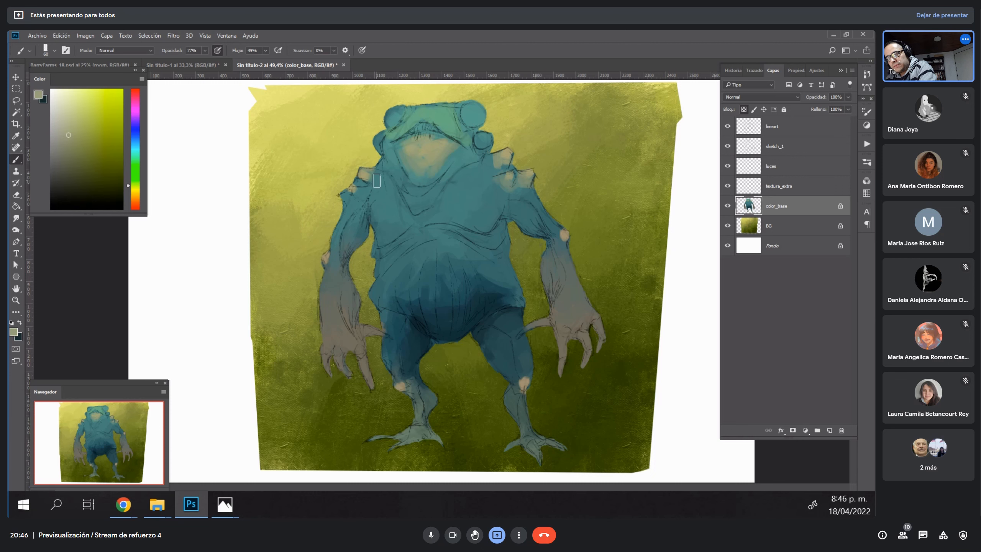
pyautogui.keyDown('alt'); pyautogui.click(371, 175); pyautogui.keyUp('alt')
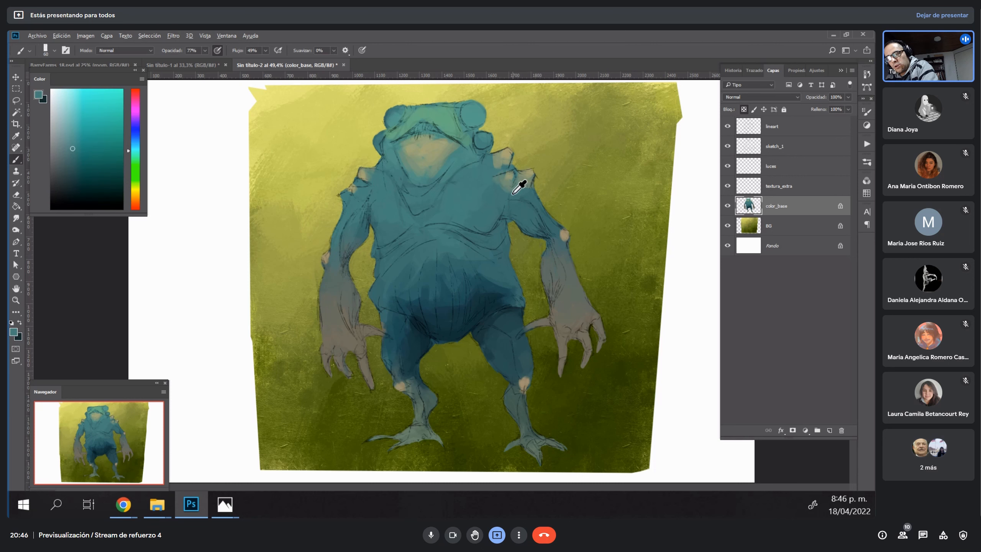
pyautogui.keyDown('alt'); pyautogui.click(505, 182); pyautogui.keyUp('alt')
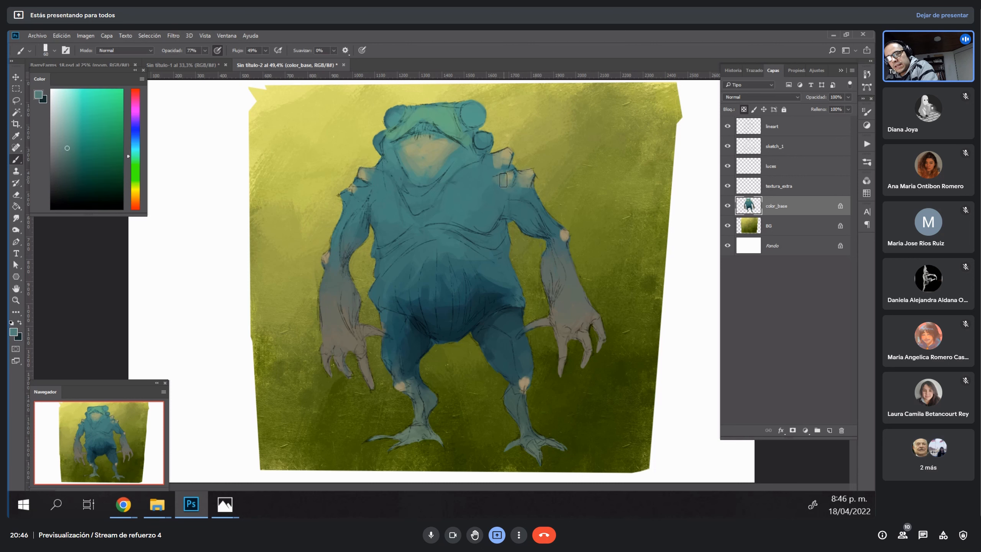
pyautogui.keyDown('alt'); pyautogui.click(503, 166); pyautogui.keyUp('alt')
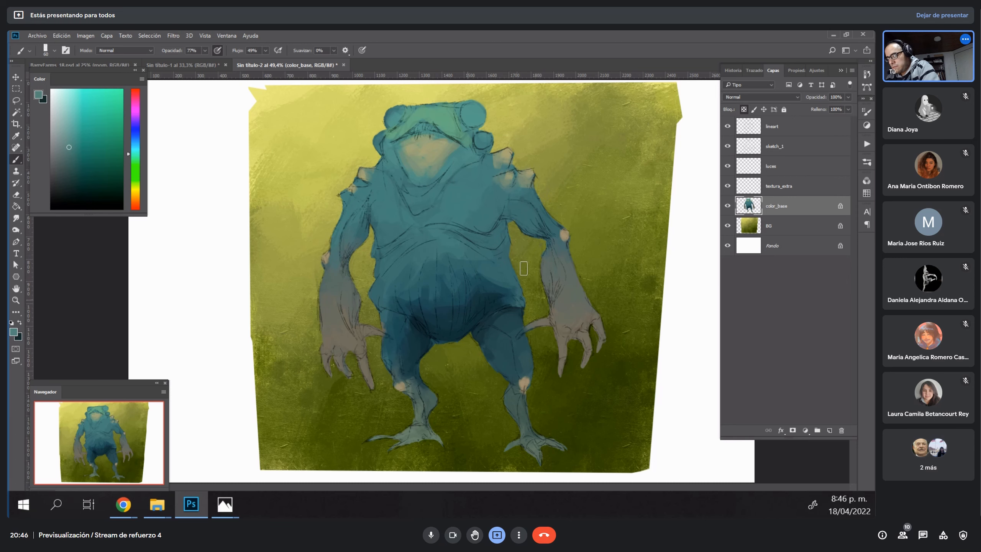
# Refine the edges of the throat patch up close with muted green and beige sampled from the throat.
pyautogui.press('z')
pyautogui.moveTo(526, 158)
pyautogui.mouseDown()
pyautogui.moveTo(517, 160)
pyautogui.moveTo(526, 164)
pyautogui.mouseUp()
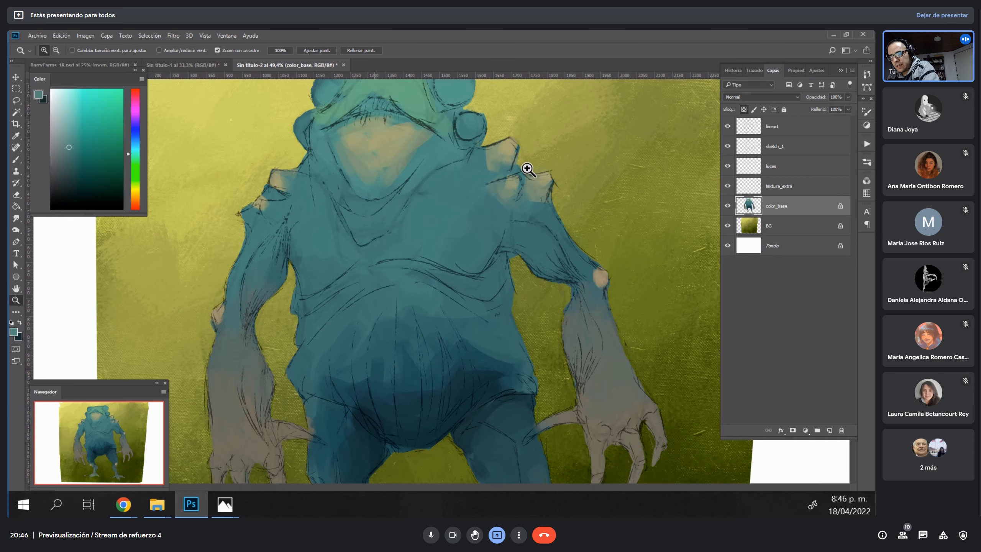
pyautogui.press('h')
pyautogui.moveTo(432, 179); pyautogui.dragTo(447, 285)
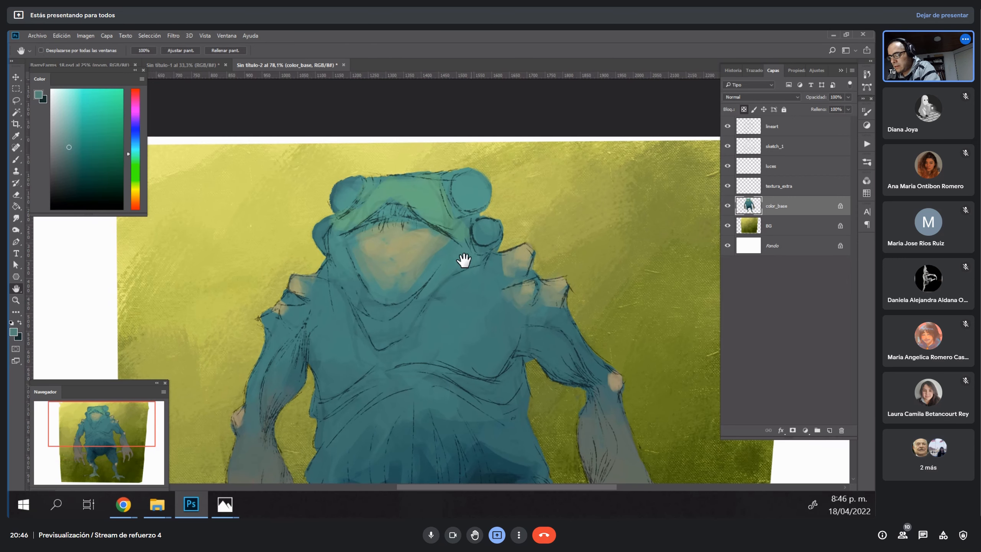
pyautogui.press('b')
pyautogui.keyDown('alt'); pyautogui.click(407, 276); pyautogui.keyUp('alt')
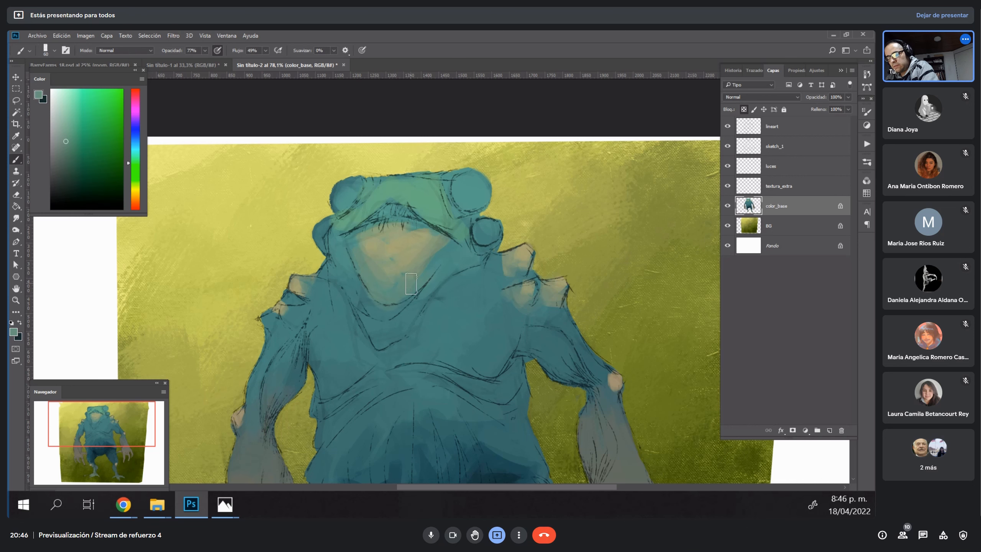
pyautogui.keyDown('alt'); pyautogui.click(378, 246); pyautogui.keyUp('alt')
pyautogui.moveTo(356, 243); pyautogui.dragTo(358, 264)
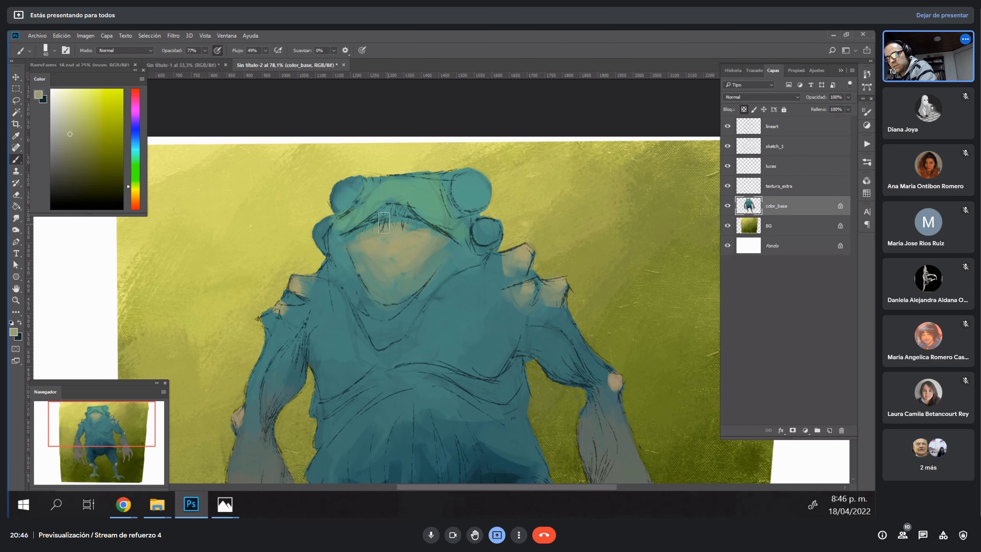
# Paint a yellow-green highlight across the creature's forehead, using a colour sampled from the lit background.
pyautogui.keyDown('alt'); pyautogui.click(364, 215); pyautogui.keyUp('alt')
pyautogui.keyDown('alt'); pyautogui.click(214, 203); pyautogui.keyUp('alt')
pyautogui.moveTo(374, 199)
pyautogui.mouseDown()
pyautogui.moveTo(388, 179)
pyautogui.moveTo(404, 181)
pyautogui.moveTo(384, 207)
pyautogui.moveTo(402, 184)
pyautogui.moveTo(358, 214)
pyautogui.moveTo(406, 179)
pyautogui.mouseUp()
pyautogui.click(406, 180)
# Add light green highlights to the left shoulder spike, cheek and upper arm, and beside the right shoulder spikes, enlarging the brush for the broader strokes.
pyautogui.moveTo(301, 280); pyautogui.dragTo(317, 281)
pyautogui.moveTo(337, 224); pyautogui.dragTo(335, 249)
pyautogui.moveTo(267, 313); pyautogui.dragTo(279, 326)
pyautogui.moveTo(273, 328); pyautogui.dragTo(272, 345)
pyautogui.moveTo(266, 350); pyautogui.dragTo(253, 376)
pyautogui.press(']')
pyautogui.moveTo(303, 335); pyautogui.dragTo(268, 382)
pyautogui.keyDown('alt'); pyautogui.click(293, 347); pyautogui.keyUp('alt')
pyautogui.moveTo(501, 255); pyautogui.dragTo(499, 276)
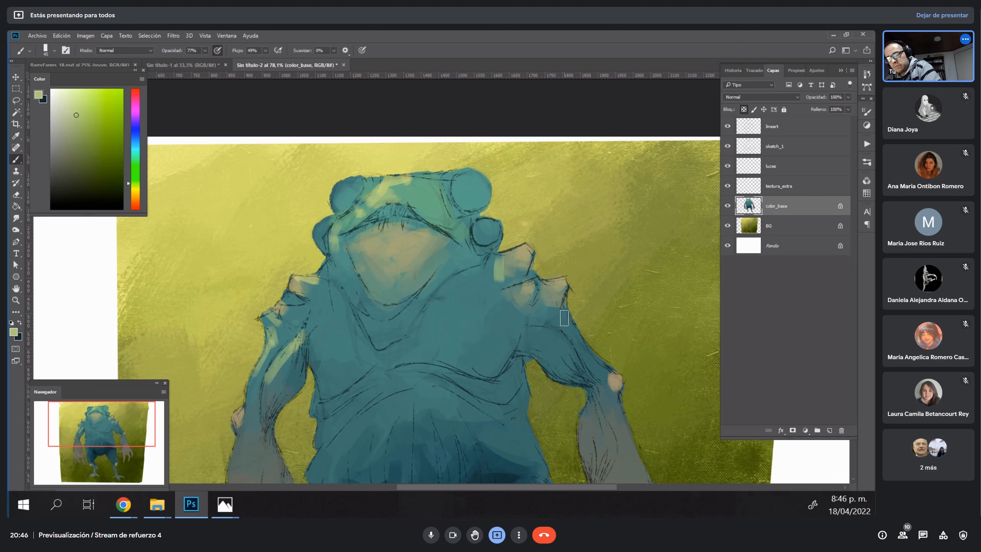
# Paint a broad pale green highlight on the chest beside the left armpit and soften the adjoining arm highlight with sampled greens.
pyautogui.moveTo(328, 348)
pyautogui.mouseDown()
pyautogui.moveTo(320, 383)
pyautogui.moveTo(332, 377)
pyautogui.mouseUp()
pyautogui.keyDown('alt'); pyautogui.click(337, 370); pyautogui.keyUp('alt')
pyautogui.moveTo(327, 328)
pyautogui.mouseDown()
pyautogui.moveTo(346, 343)
pyautogui.moveTo(339, 382)
pyautogui.moveTo(345, 333)
pyautogui.moveTo(317, 334)
pyautogui.mouseUp()
pyautogui.moveTo(334, 380)
pyautogui.mouseDown()
pyautogui.moveTo(340, 356)
pyautogui.moveTo(320, 361)
pyautogui.moveTo(327, 337)
pyautogui.moveTo(332, 354)
pyautogui.moveTo(331, 322)
pyautogui.moveTo(286, 341)
pyautogui.moveTo(290, 357)
pyautogui.moveTo(304, 327)
pyautogui.moveTo(292, 361)
pyautogui.moveTo(268, 344)
pyautogui.moveTo(267, 358)
pyautogui.moveTo(289, 321)
pyautogui.mouseUp()
pyautogui.keyDown('alt'); pyautogui.click(340, 357); pyautogui.keyUp('alt')
pyautogui.keyDown('alt'); pyautogui.click(301, 341); pyautogui.keyUp('alt')
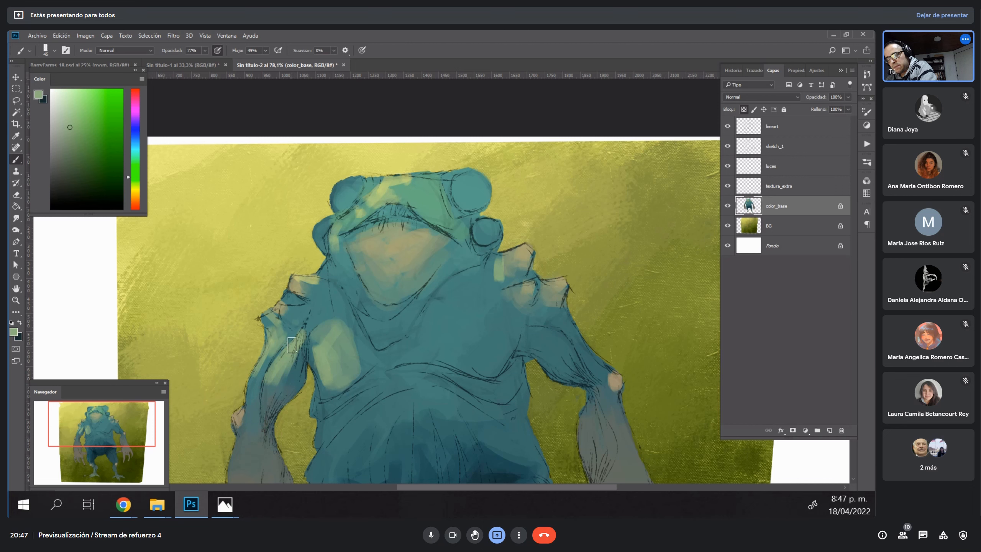
# Extend the chest highlight up toward the neck with sampled green and brighten the right shoulder with pale yellow-green.
pyautogui.keyDown('alt'); pyautogui.click(335, 331); pyautogui.keyUp('alt')
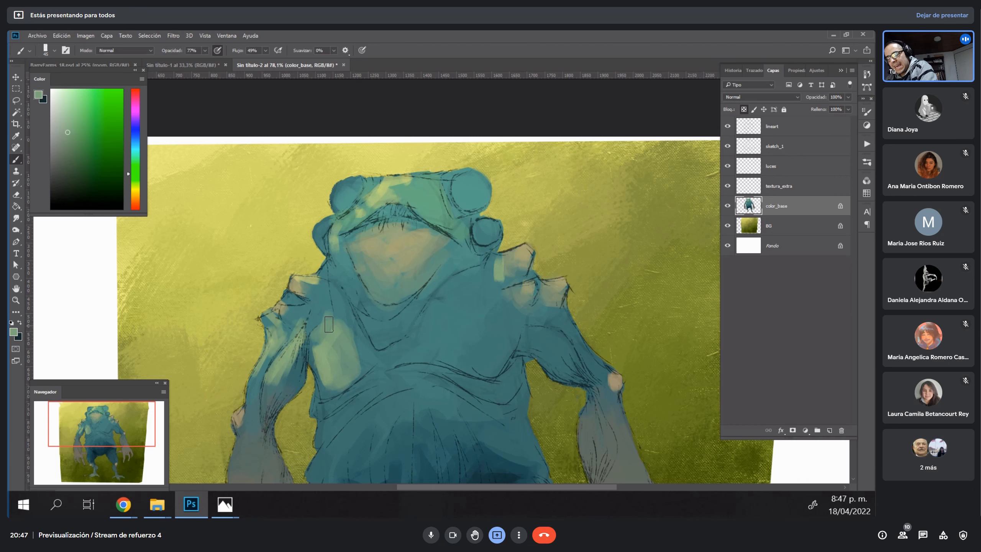
pyautogui.moveTo(329, 324)
pyautogui.mouseDown()
pyautogui.moveTo(342, 312)
pyautogui.moveTo(329, 295)
pyautogui.mouseUp()
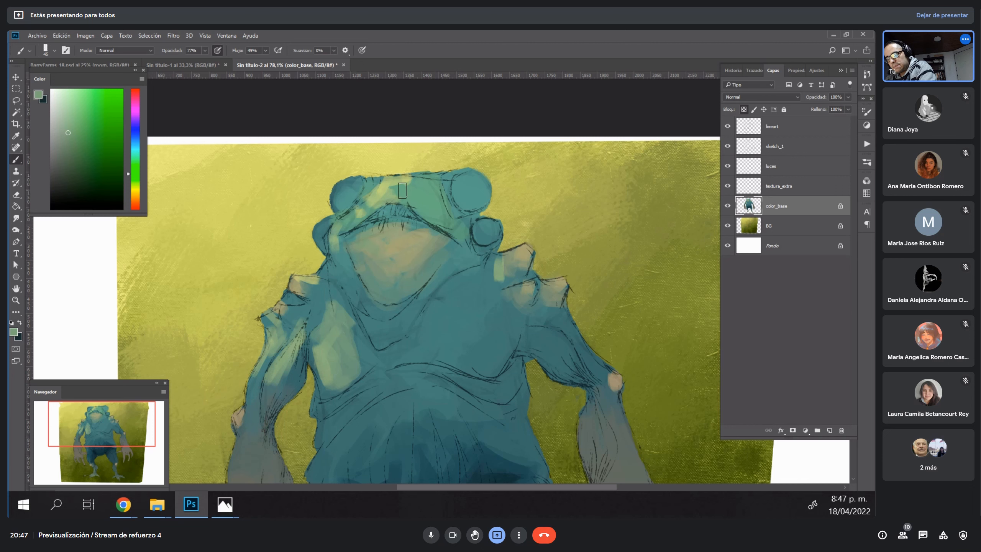
pyautogui.keyDown('alt'); pyautogui.click(401, 170); pyautogui.keyUp('alt')
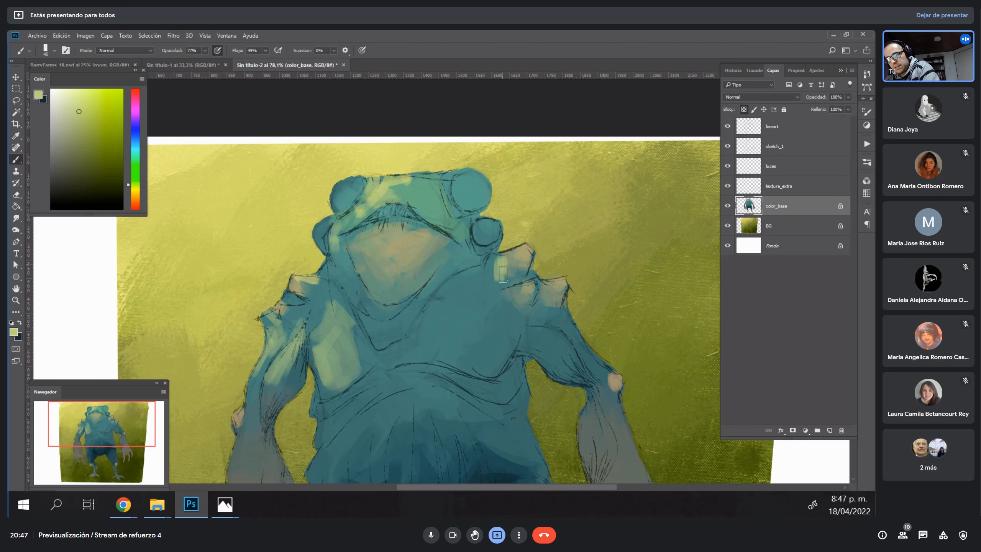
pyautogui.moveTo(574, 327)
pyautogui.mouseDown()
pyautogui.moveTo(558, 315)
pyautogui.moveTo(569, 316)
pyautogui.mouseUp()
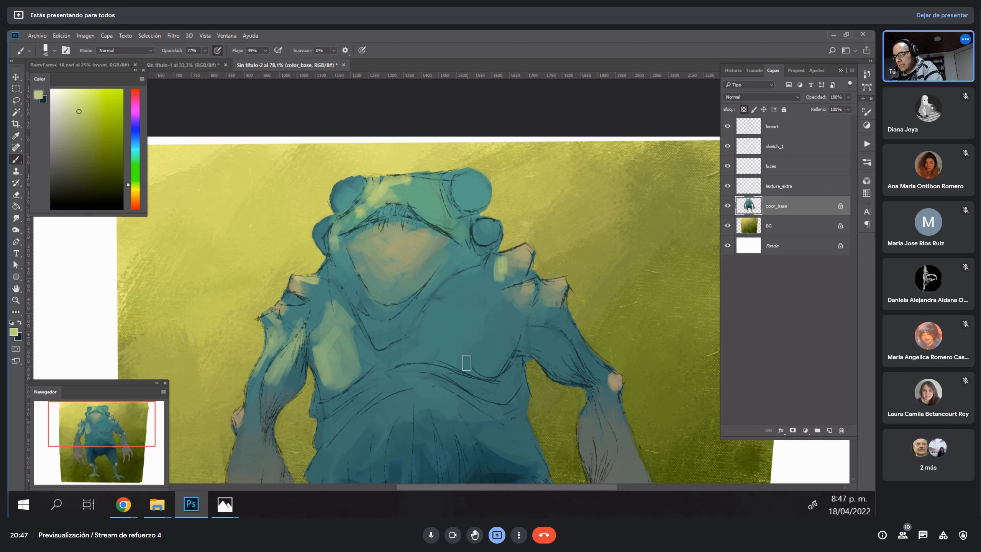
# Try a pale yellow highlight along the outer edge of the right arm with a sampled background colour, and undo it.
pyautogui.press('z')
pyautogui.moveTo(467, 322)
pyautogui.mouseDown()
pyautogui.moveTo(454, 344)
pyautogui.moveTo(470, 341)
pyautogui.mouseUp()
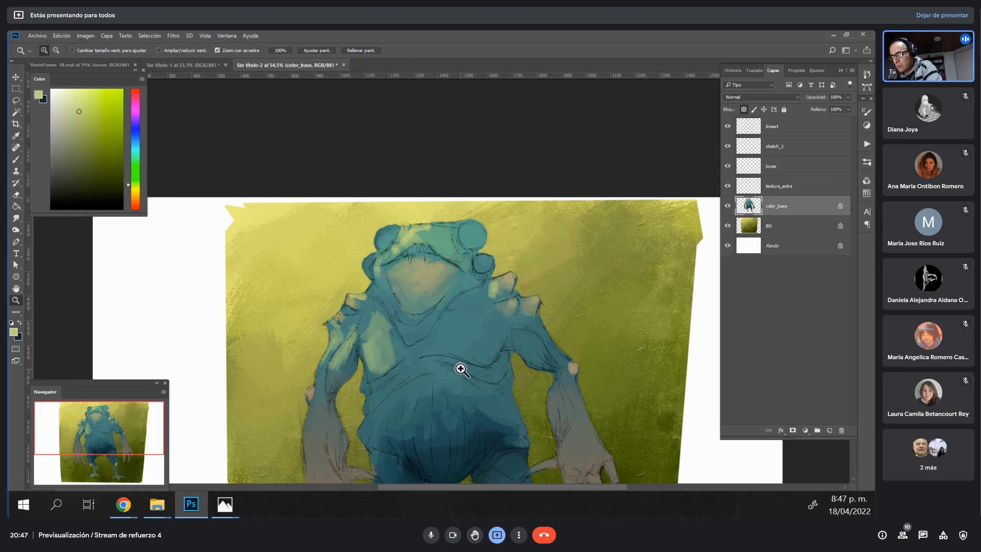
pyautogui.press('h')
pyautogui.moveTo(465, 394); pyautogui.dragTo(462, 318)
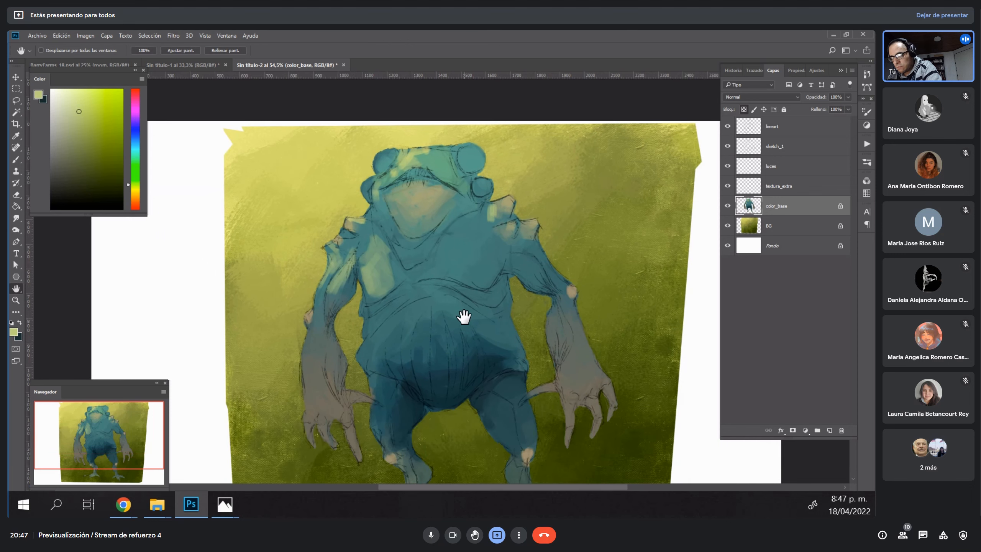
pyautogui.press('b')
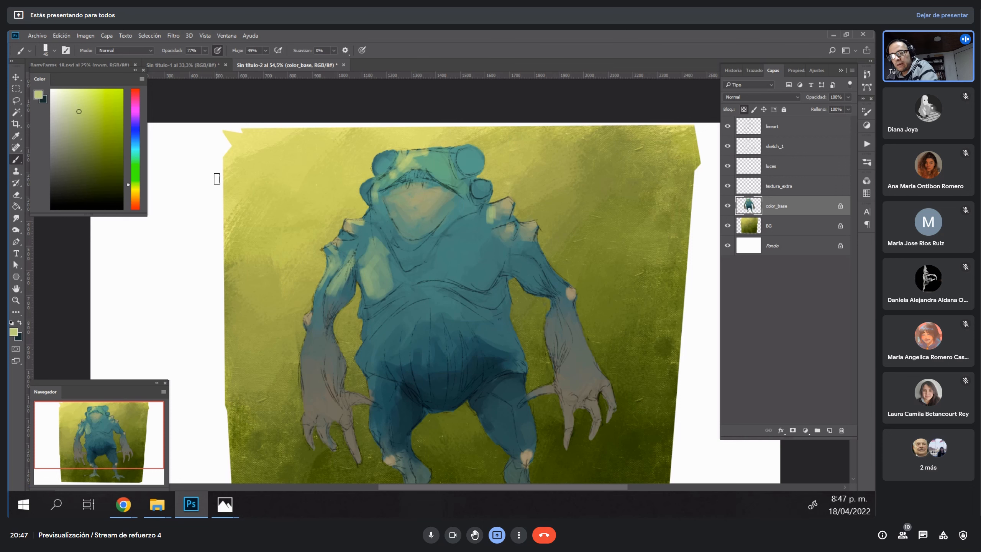
pyautogui.keyDown('alt'); pyautogui.click(290, 153); pyautogui.keyUp('alt')
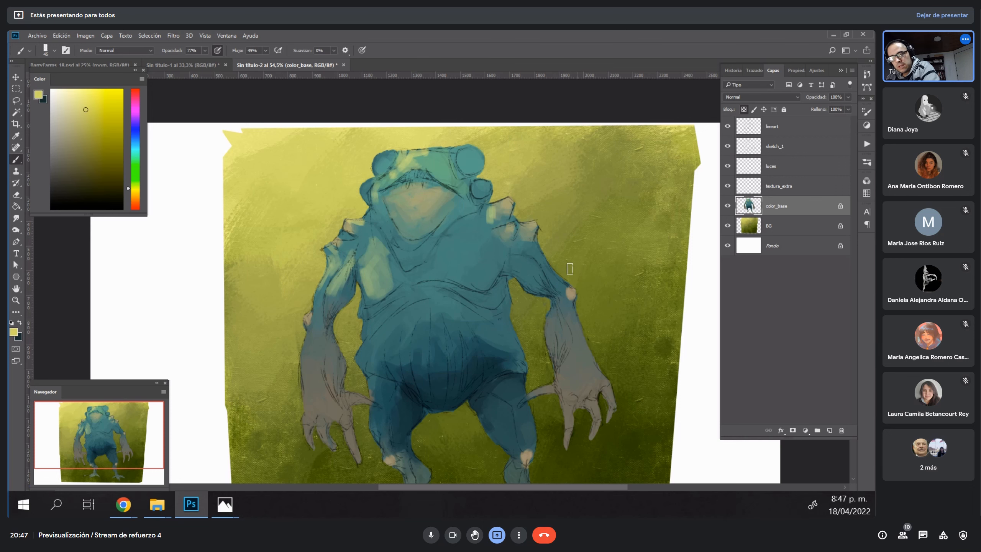
pyautogui.moveTo(533, 221)
pyautogui.mouseDown()
pyautogui.moveTo(538, 253)
pyautogui.moveTo(602, 390)
pyautogui.mouseUp()
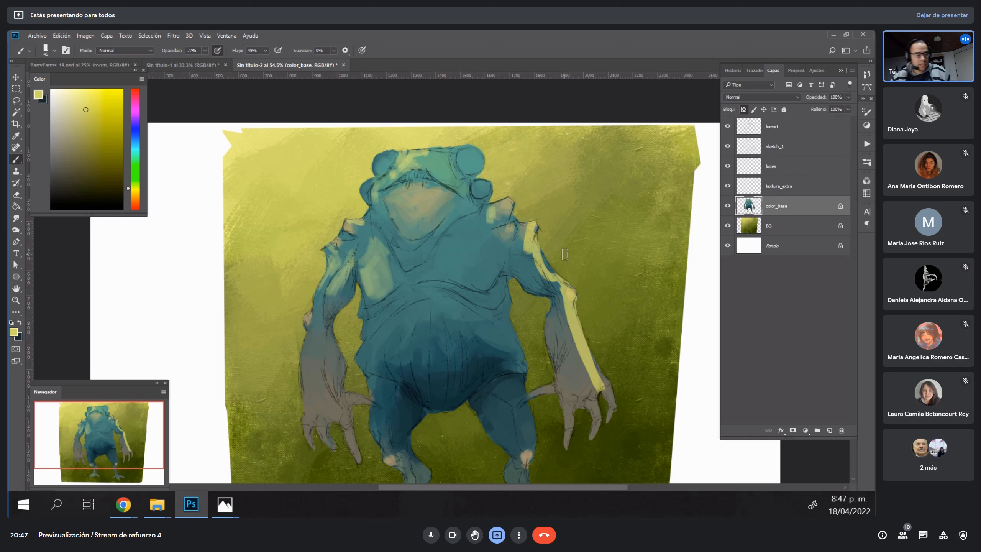
pyautogui.hotkey('ctrl', 'z')
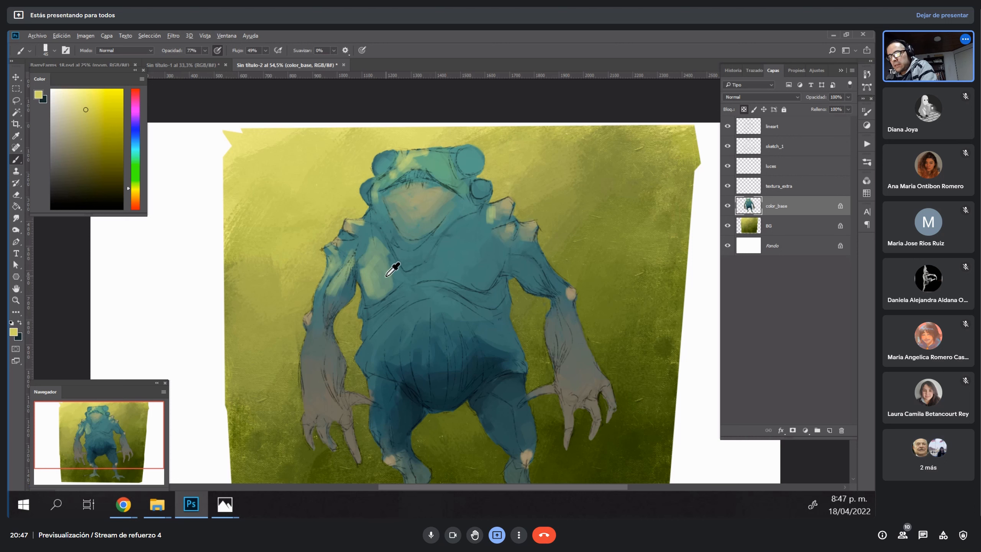
# Paint muted green highlights along the skin folds between chest and belly with a colour sampled from the chest.
pyautogui.keyDown('alt'); pyautogui.click(391, 270); pyautogui.keyUp('alt')
pyautogui.moveTo(368, 317)
pyautogui.mouseDown()
pyautogui.moveTo(410, 289)
pyautogui.moveTo(435, 285)
pyautogui.mouseUp()
pyautogui.moveTo(378, 331); pyautogui.dragTo(426, 294)
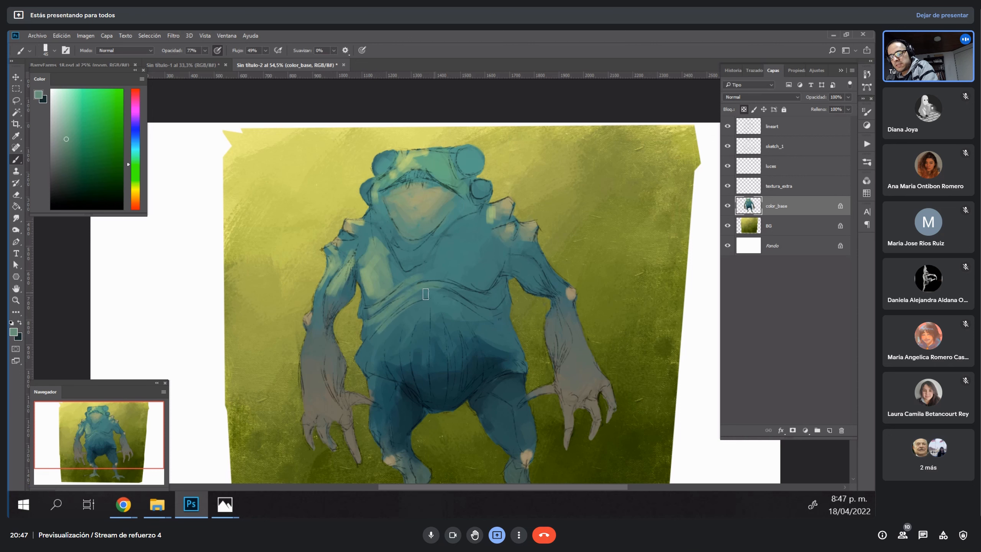
# Blend the left elbow and forearm with sampled grey-greens and paint a pale green highlight across the upper left belly.
pyautogui.keyDown('alt'); pyautogui.click(336, 288); pyautogui.keyUp('alt')
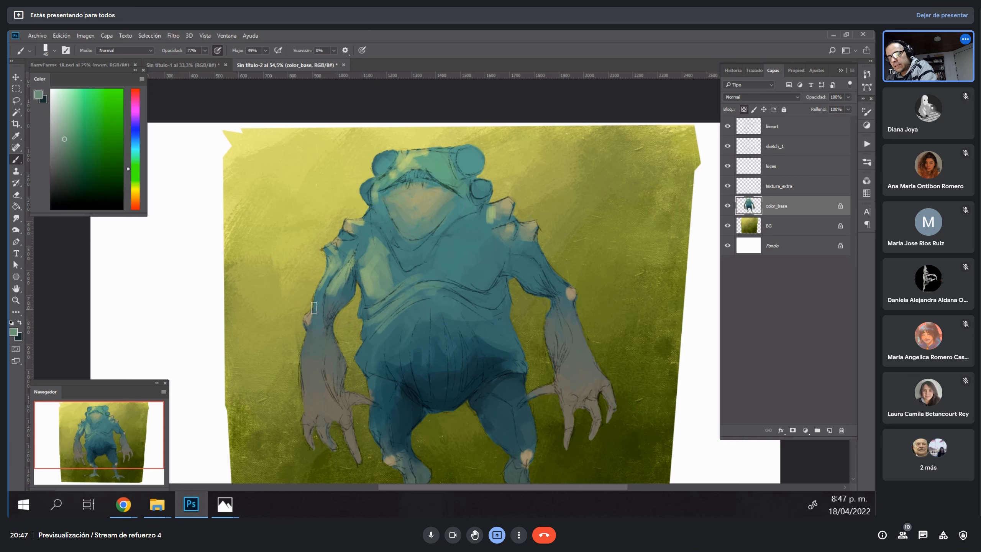
pyautogui.keyDown('alt'); pyautogui.click(307, 352); pyautogui.keyUp('alt')
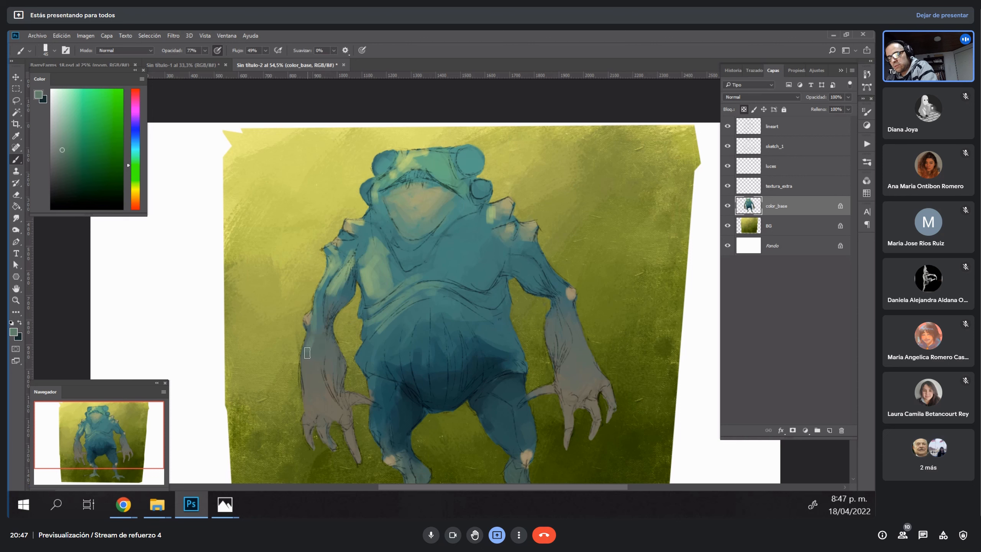
pyautogui.keyDown('alt'); pyautogui.click(343, 278); pyautogui.keyUp('alt')
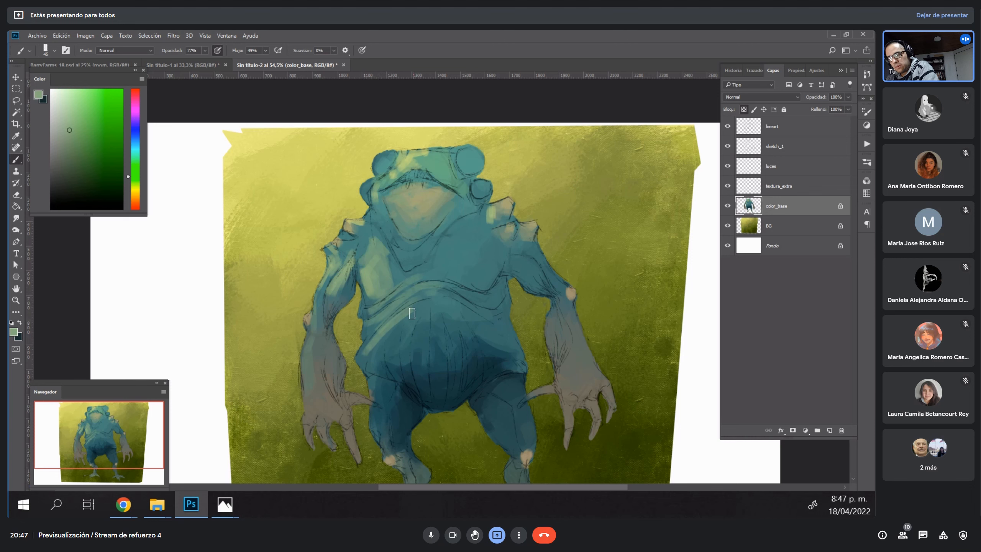
# Paint a pale green highlight along the lower right edge of the chest and soften it with a sampled teal-green.
pyautogui.moveTo(452, 276); pyautogui.dragTo(465, 279)
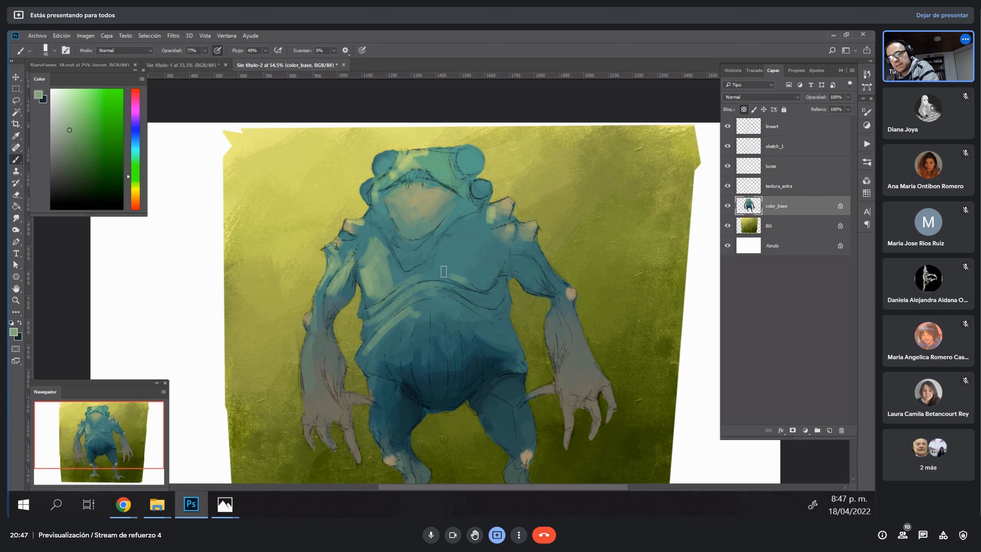
pyautogui.keyDown('alt'); pyautogui.click(464, 269); pyautogui.keyUp('alt')
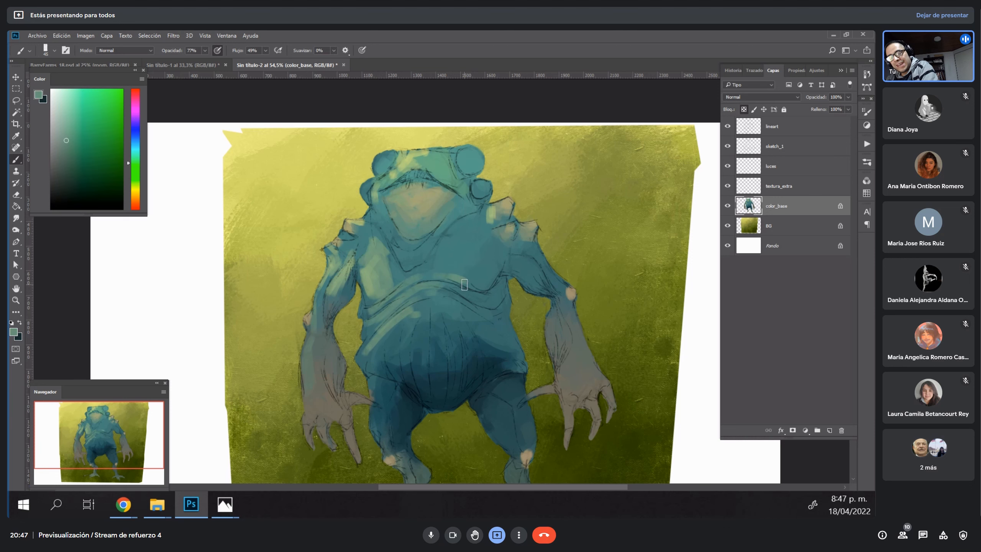
pyautogui.moveTo(451, 276); pyautogui.dragTo(486, 281)
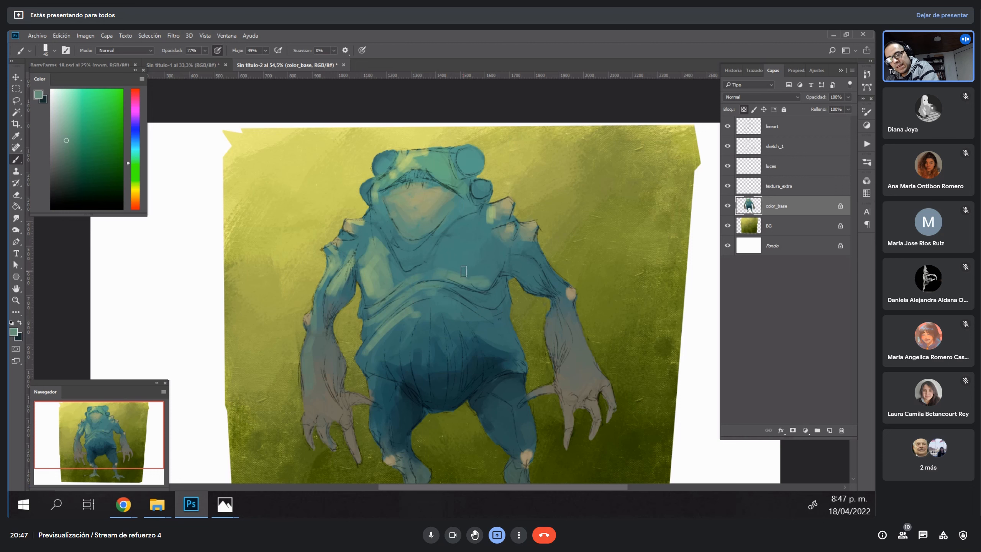
# Blend the left chest highlight inward and toward the neck with a larger brush and a sampled green, and reduce the brush size.
pyautogui.keyDown('alt'); pyautogui.click(388, 271); pyautogui.keyUp('alt')
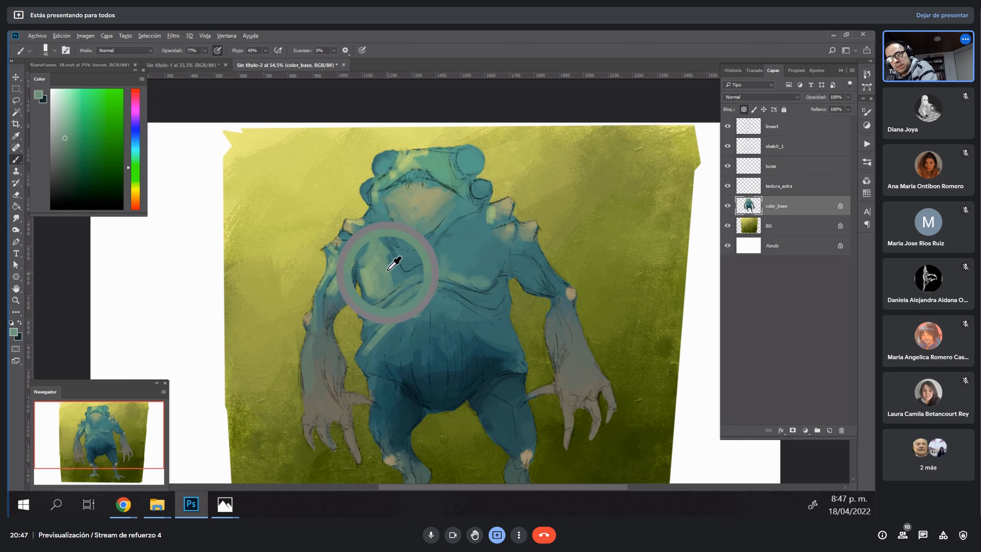
pyautogui.press(']')
pyautogui.press(']')
pyautogui.press(']')
pyautogui.moveTo(393, 270)
pyautogui.mouseDown()
pyautogui.moveTo(402, 272)
pyautogui.moveTo(387, 259)
pyautogui.mouseUp()
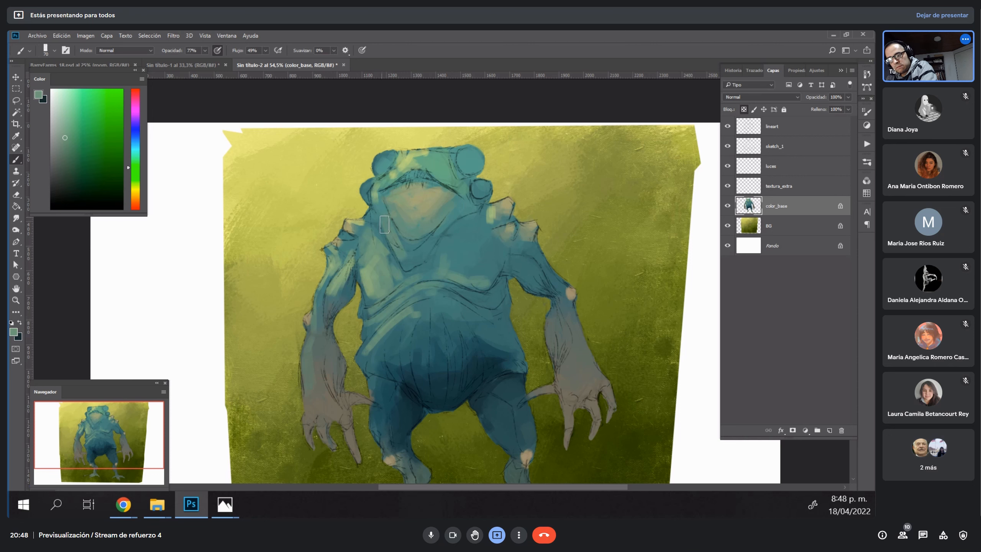
pyautogui.press('[')
pyautogui.press('[')
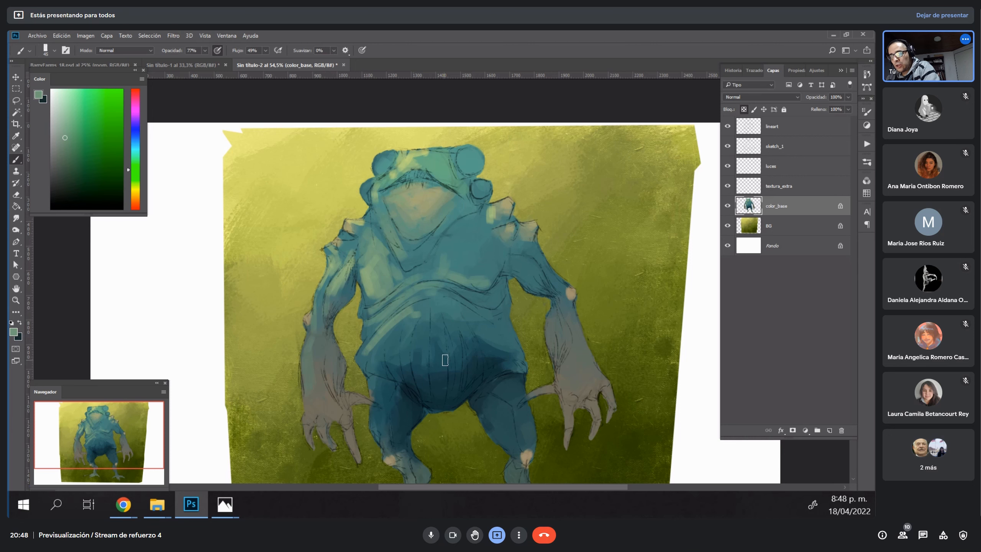
# Blend the pale patches on both knees into the surrounding legs with beige and grey-green tones sampled around them.
pyautogui.press('e')
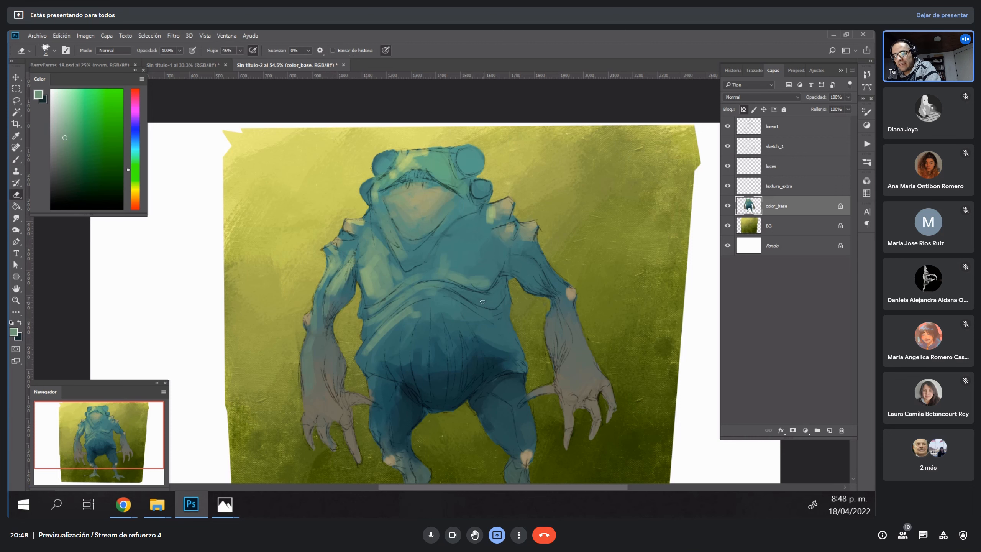
pyautogui.press('space')
pyautogui.moveTo(476, 368); pyautogui.dragTo(471, 322)
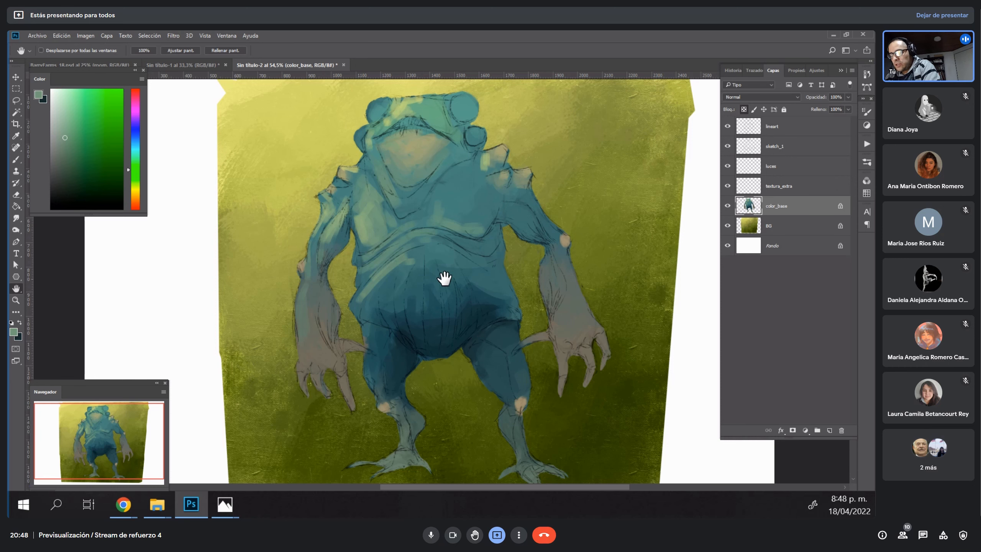
pyautogui.moveTo(498, 349); pyautogui.dragTo(484, 333)
pyautogui.press('b')
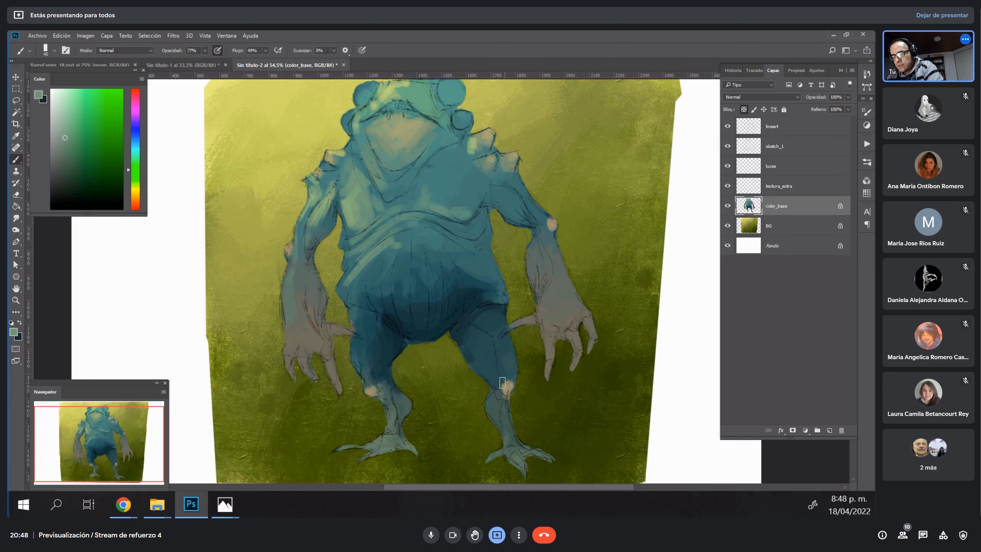
pyautogui.keyDown('alt'); pyautogui.click(503, 374); pyautogui.keyUp('alt')
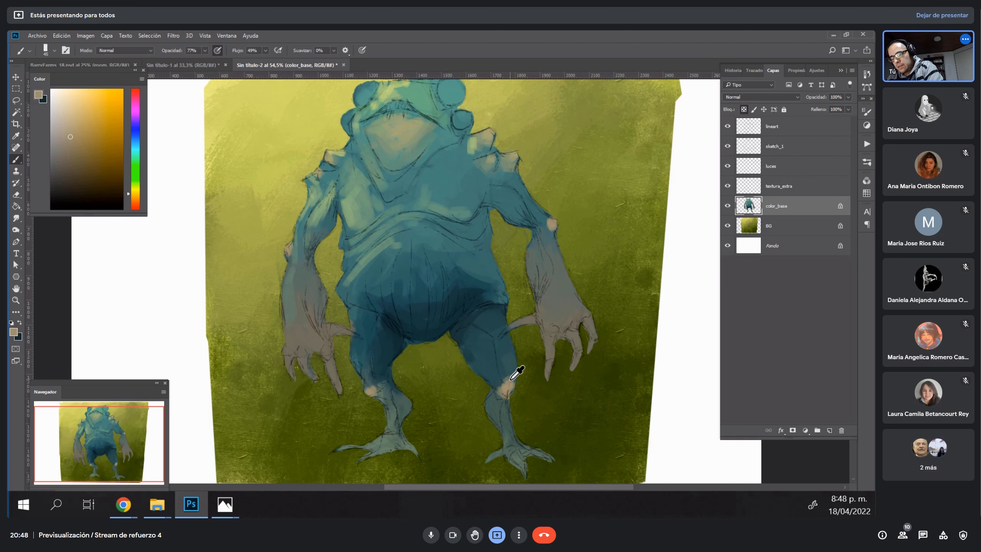
pyautogui.keyDown('alt'); pyautogui.click(506, 382); pyautogui.keyUp('alt')
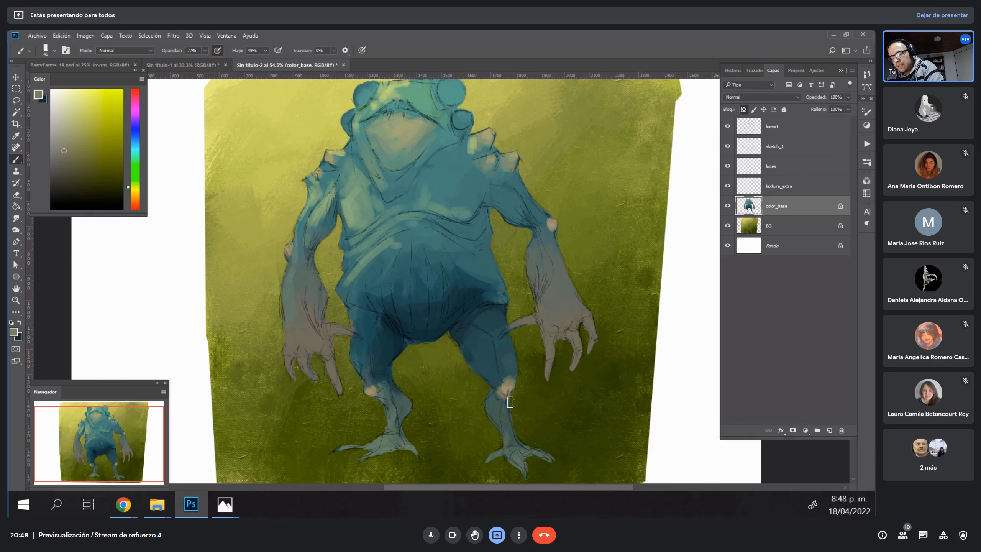
pyautogui.keyDown('alt'); pyautogui.click(517, 370); pyautogui.keyUp('alt')
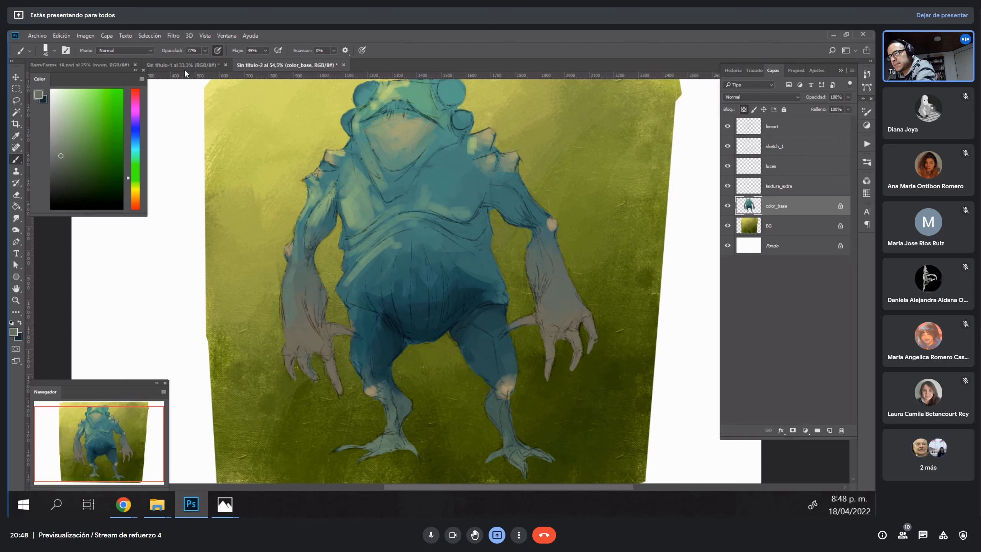
pyautogui.keyDown('alt'); pyautogui.click(374, 383); pyautogui.keyUp('alt')
pyautogui.keyDown('alt'); pyautogui.click(369, 381); pyautogui.keyUp('alt')
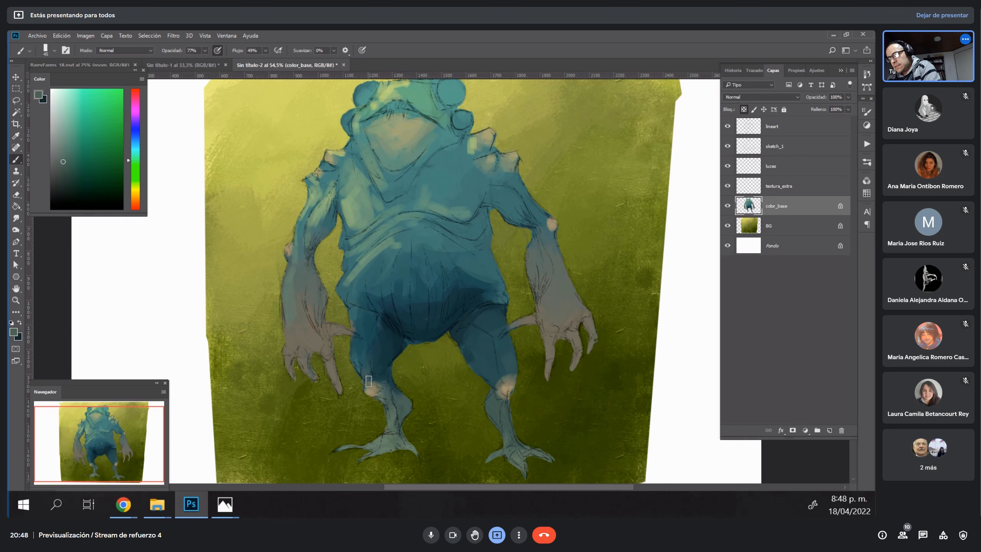
# Blend the left elbow's beige patch and the forearm's green and grey tones with colours sampled along the arm.
pyautogui.keyDown('alt'); pyautogui.click(297, 243); pyautogui.keyUp('alt')
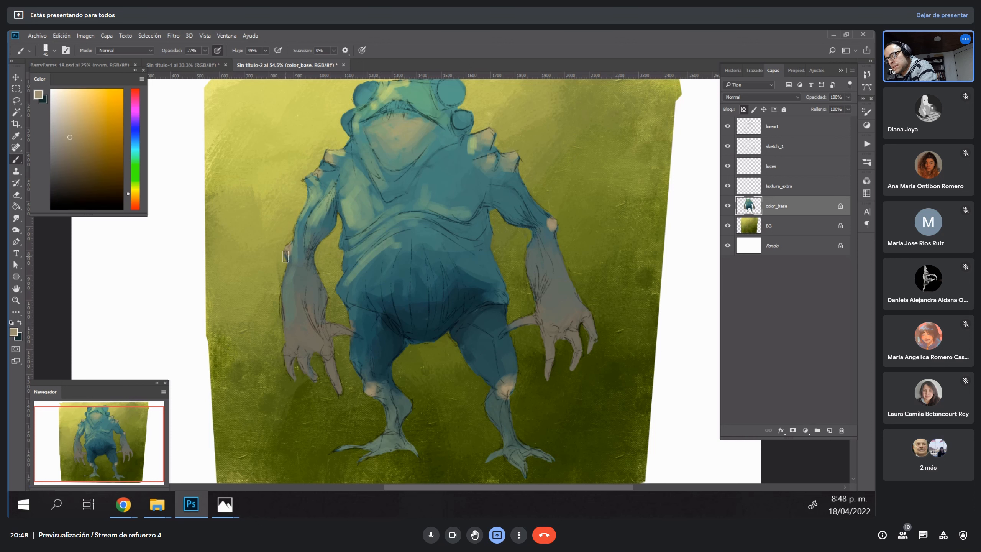
pyautogui.keyDown('alt'); pyautogui.click(294, 272); pyautogui.keyUp('alt')
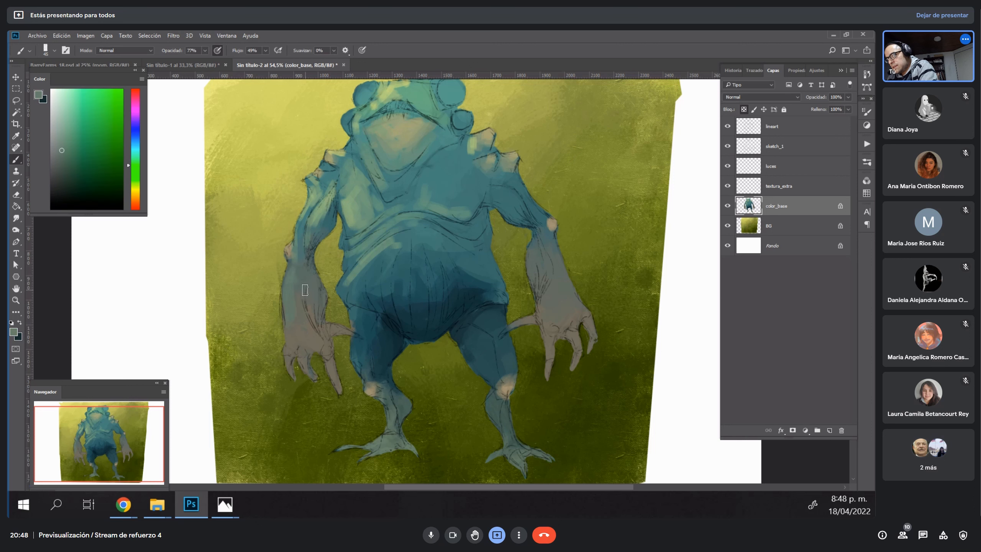
pyautogui.keyDown('alt'); pyautogui.click(304, 309); pyautogui.keyUp('alt')
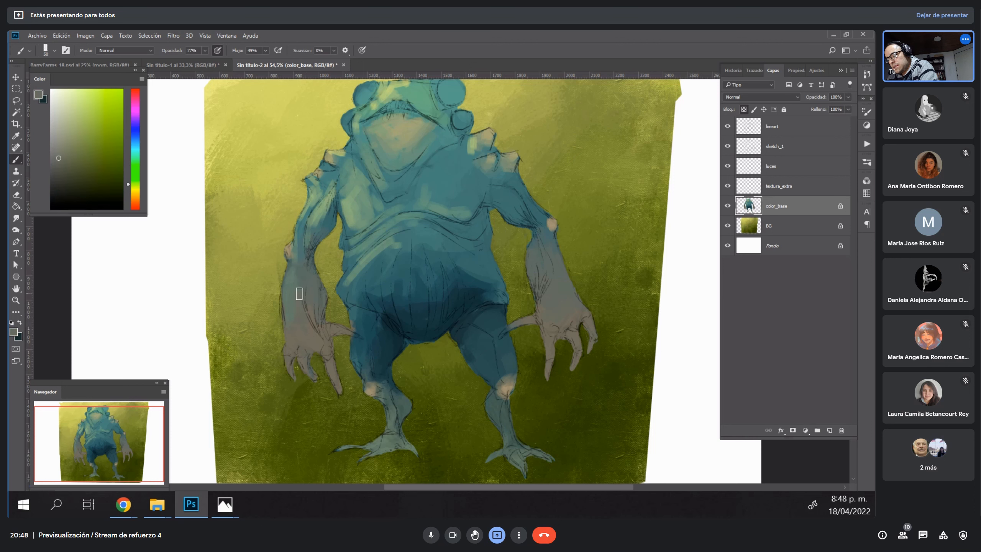
pyautogui.keyDown('alt'); pyautogui.click(298, 284); pyautogui.keyUp('alt')
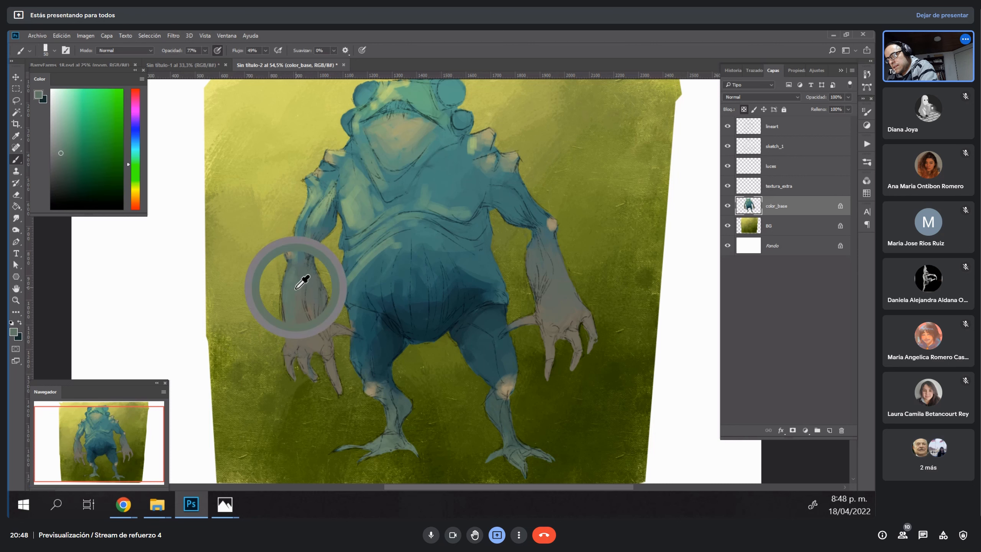
# Soften the highlights on the lower chest and upper belly with sampled teal, blue and muted green tones.
pyautogui.keyDown('alt'); pyautogui.click(476, 199); pyautogui.keyUp('alt')
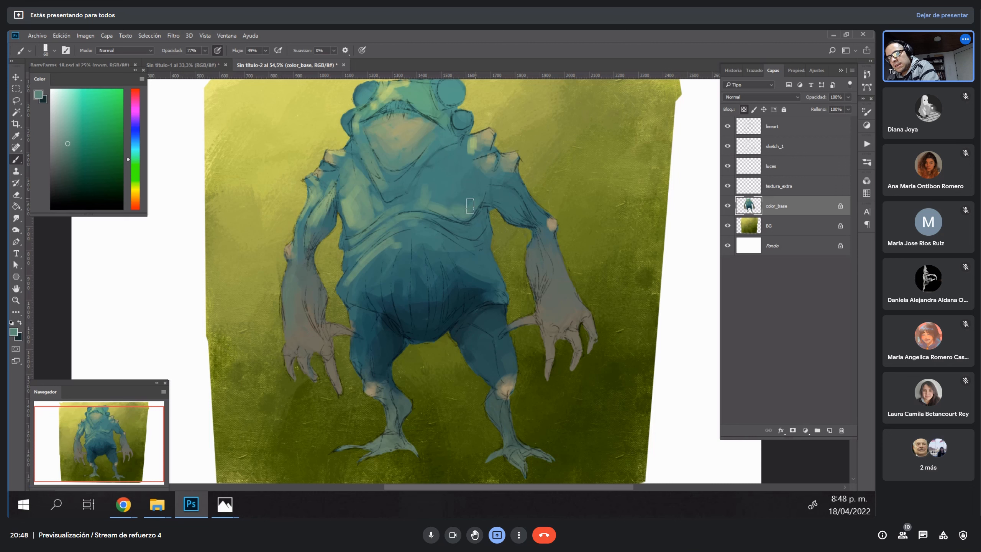
pyautogui.keyDown('alt'); pyautogui.click(424, 200); pyautogui.keyUp('alt')
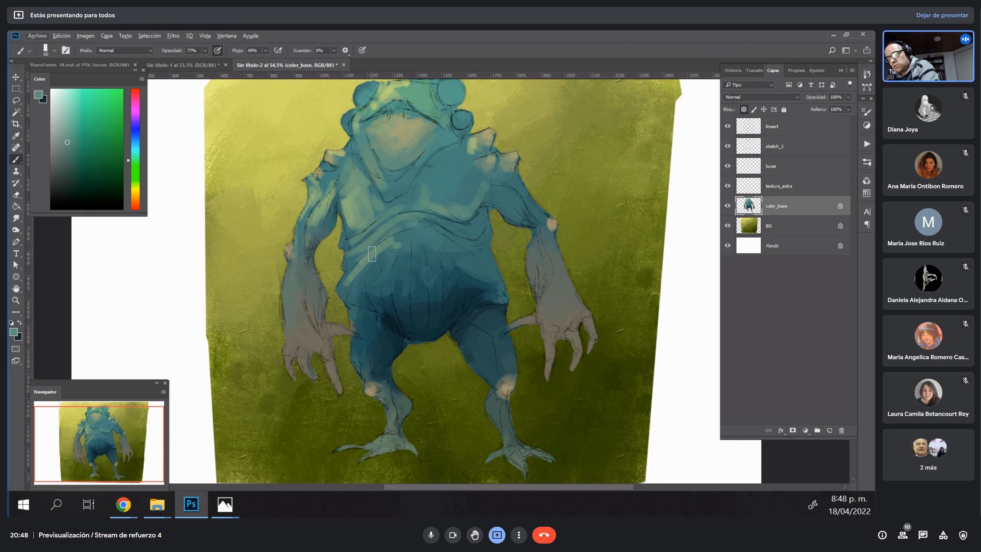
pyautogui.keyDown('alt'); pyautogui.click(382, 265); pyautogui.keyUp('alt')
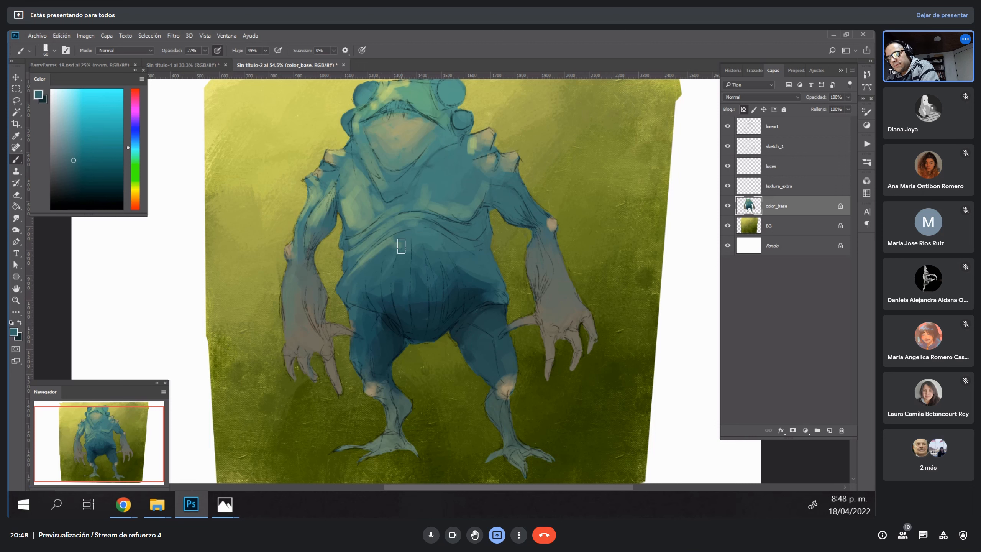
pyautogui.keyDown('alt'); pyautogui.click(406, 242); pyautogui.keyUp('alt')
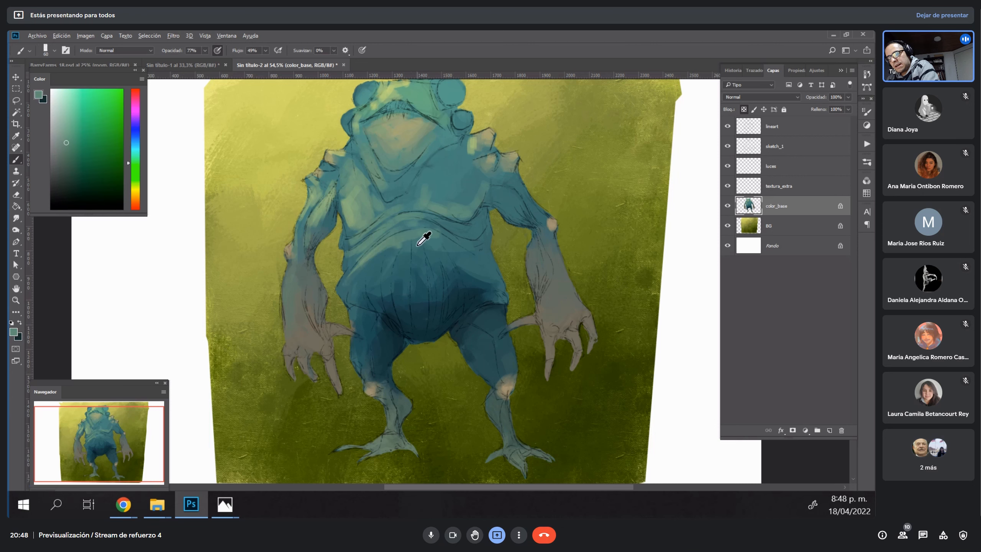
pyautogui.keyDown('alt'); pyautogui.click(413, 239); pyautogui.keyUp('alt')
# Refine the left upper arm and blend the light around the shoulder spikes into the skin with sampled beige, pale green and teal.
pyautogui.keyDown('alt'); pyautogui.click(323, 215); pyautogui.keyUp('alt')
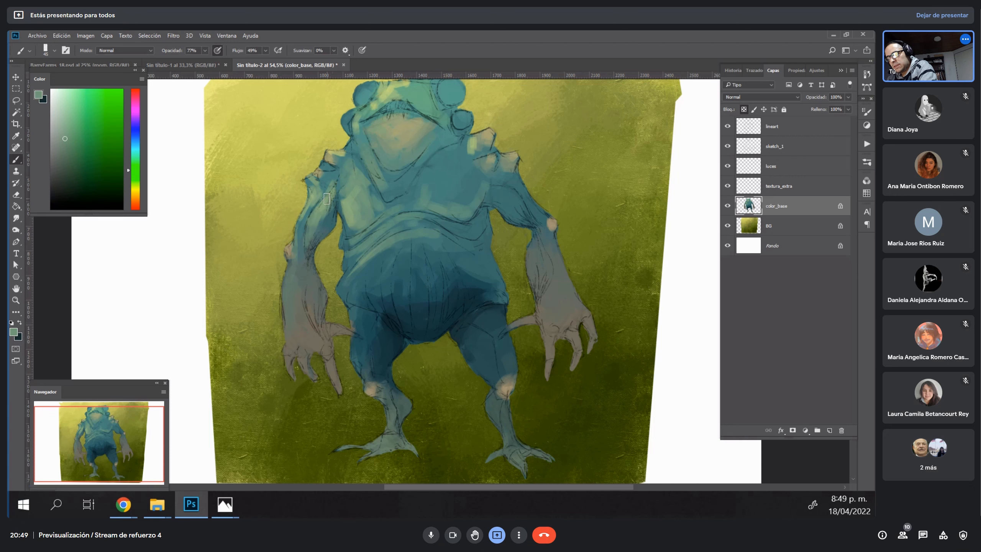
pyautogui.keyDown('alt'); pyautogui.click(332, 159); pyautogui.keyUp('alt')
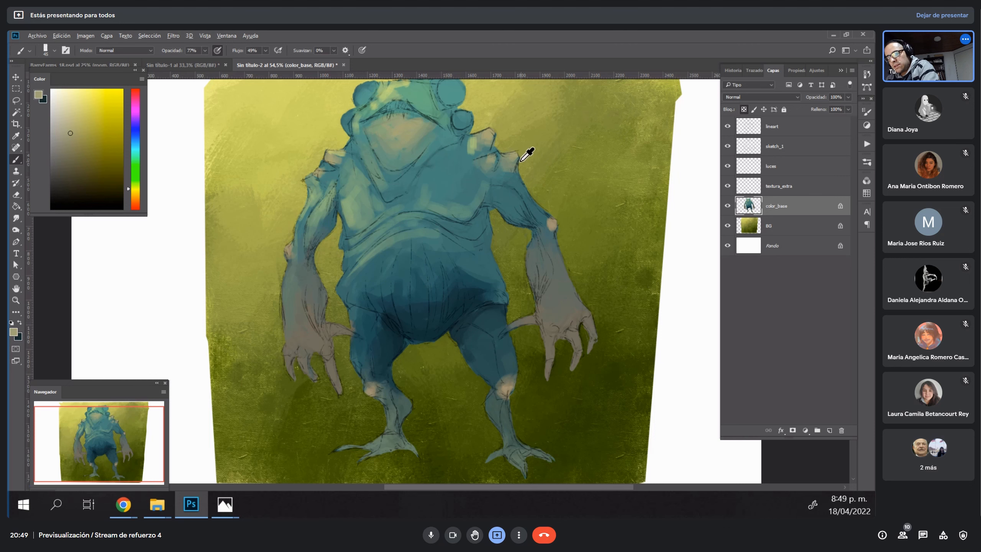
pyautogui.keyDown('alt'); pyautogui.click(508, 168); pyautogui.keyUp('alt')
pyautogui.keyDown('alt'); pyautogui.click(475, 149); pyautogui.keyUp('alt')
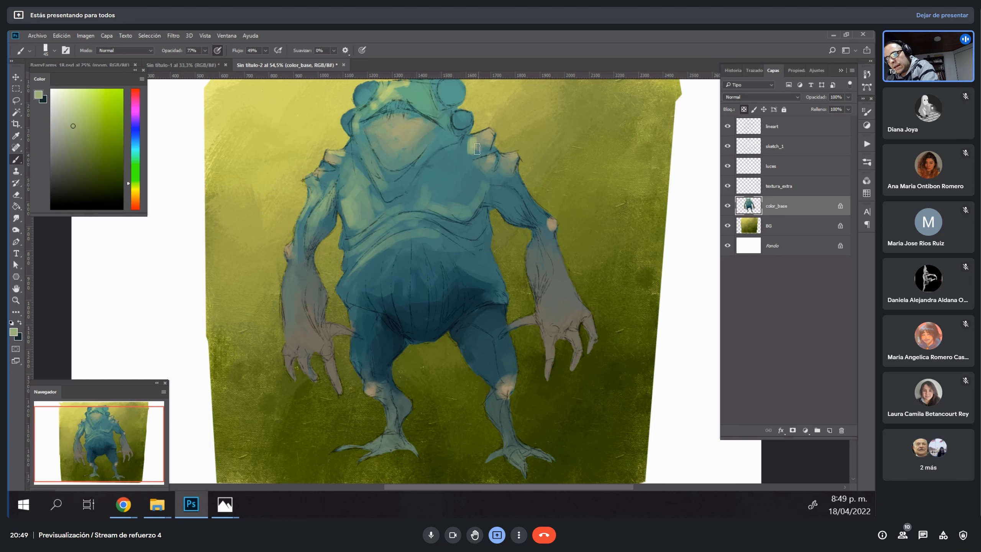
pyautogui.keyDown('alt'); pyautogui.click(473, 154); pyautogui.keyUp('alt')
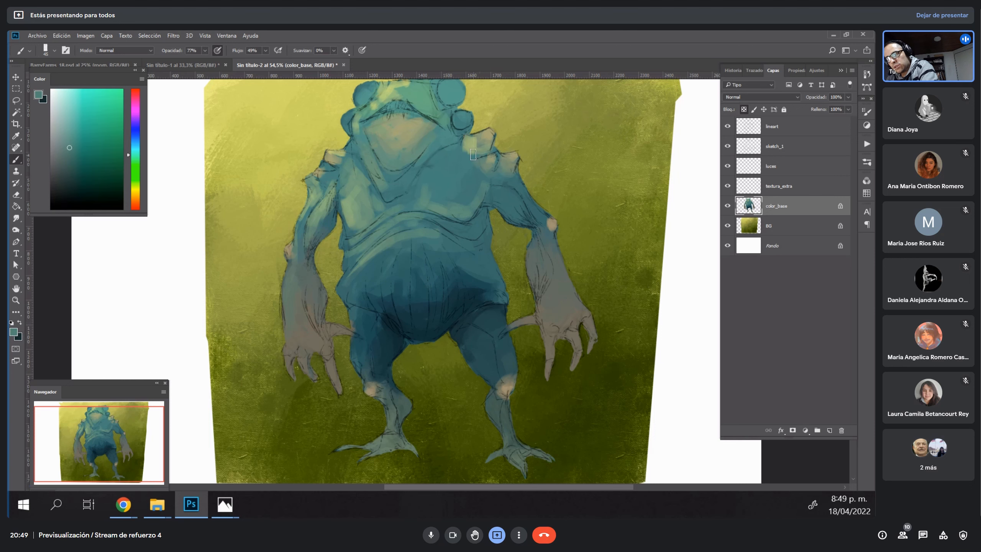
pyautogui.keyDown('alt'); pyautogui.click(469, 154); pyautogui.keyUp('alt')
pyautogui.moveTo(466, 137); pyautogui.dragTo(465, 150)
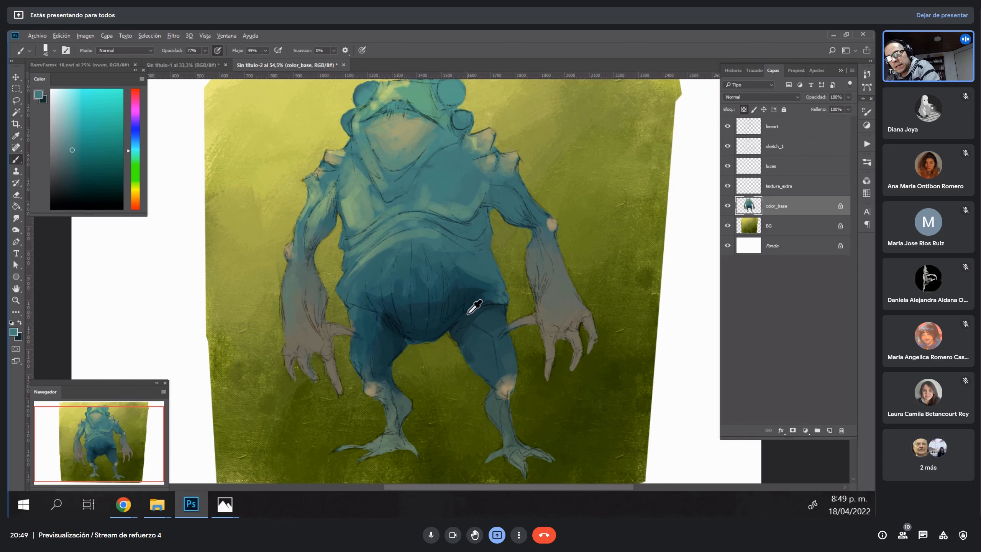
# Paint dark blue shadows under the chin and neck folds with a colour sampled from beneath the belly.
pyautogui.keyDown('alt'); pyautogui.click(467, 297); pyautogui.keyUp('alt')
pyautogui.moveTo(396, 199); pyautogui.dragTo(454, 145)
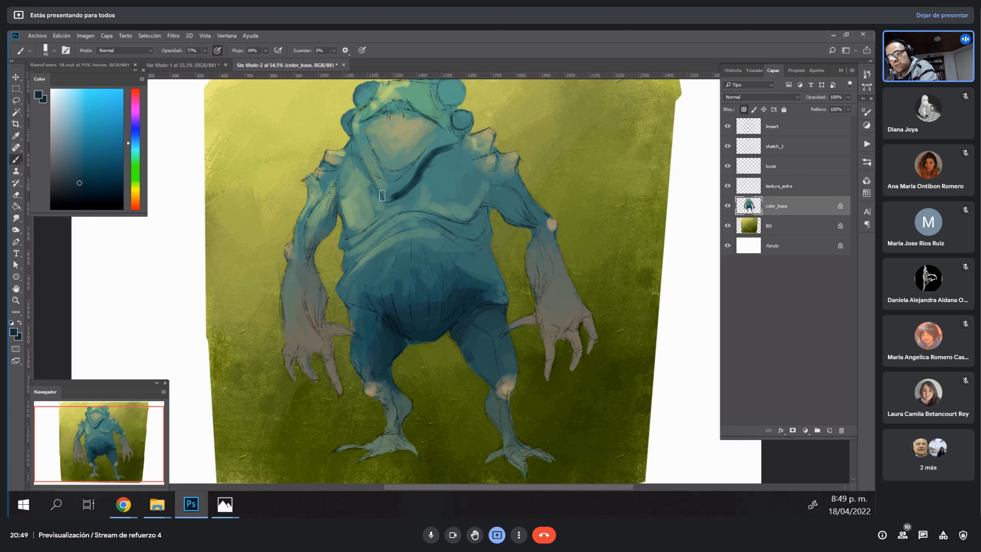
pyautogui.moveTo(373, 154)
pyautogui.mouseDown()
pyautogui.moveTo(386, 178)
pyautogui.moveTo(397, 167)
pyautogui.mouseUp()
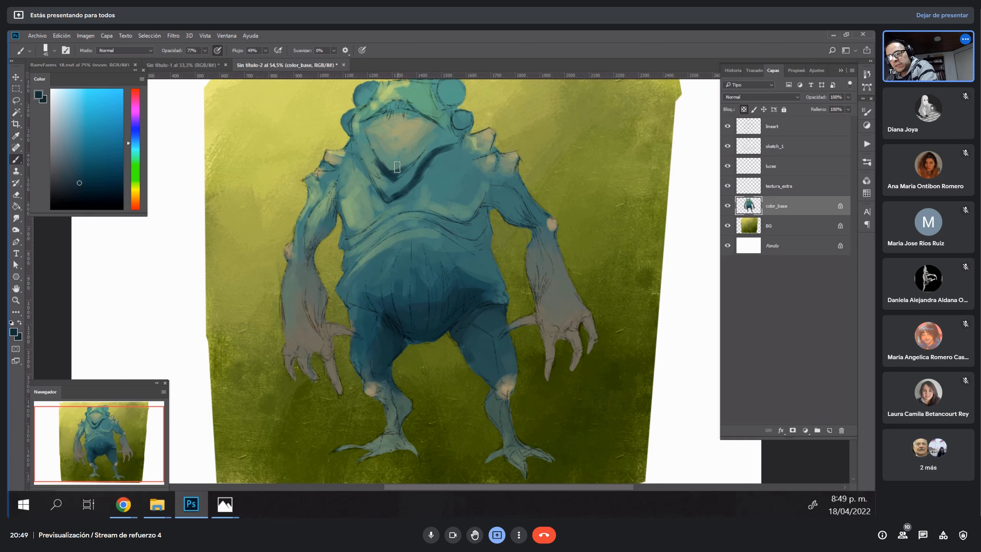
# Blend the dark shadows of the neck folds into the chin and chest with sampled teal and dark blue tones.
pyautogui.keyDown('alt'); pyautogui.click(448, 131); pyautogui.keyUp('alt')
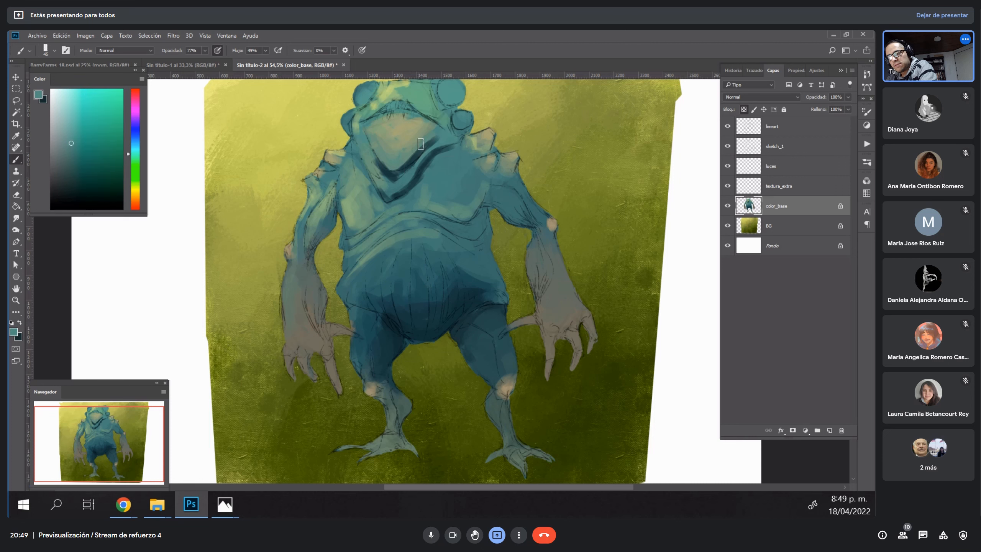
pyautogui.keyDown('alt'); pyautogui.click(407, 176); pyautogui.keyUp('alt')
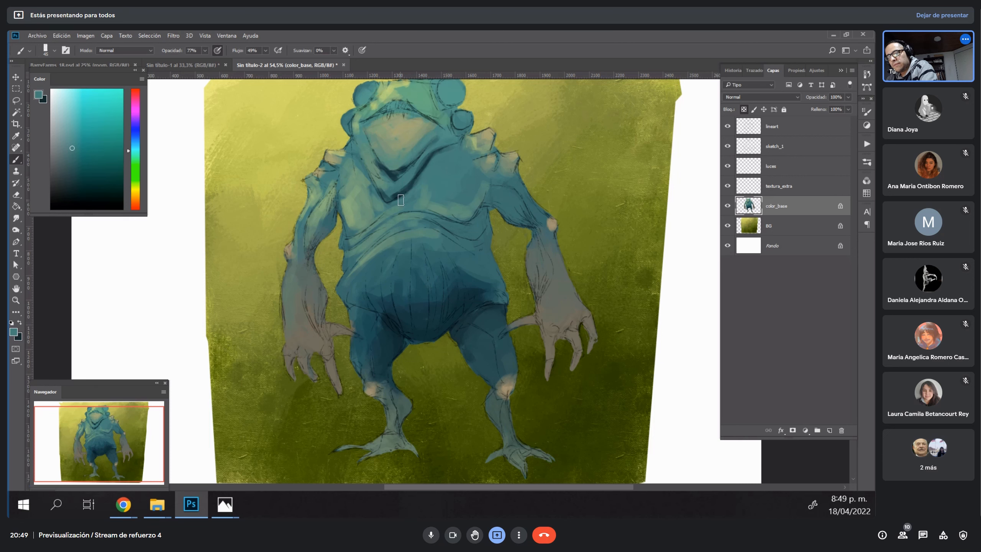
pyautogui.keyDown('alt'); pyautogui.click(403, 186); pyautogui.keyUp('alt')
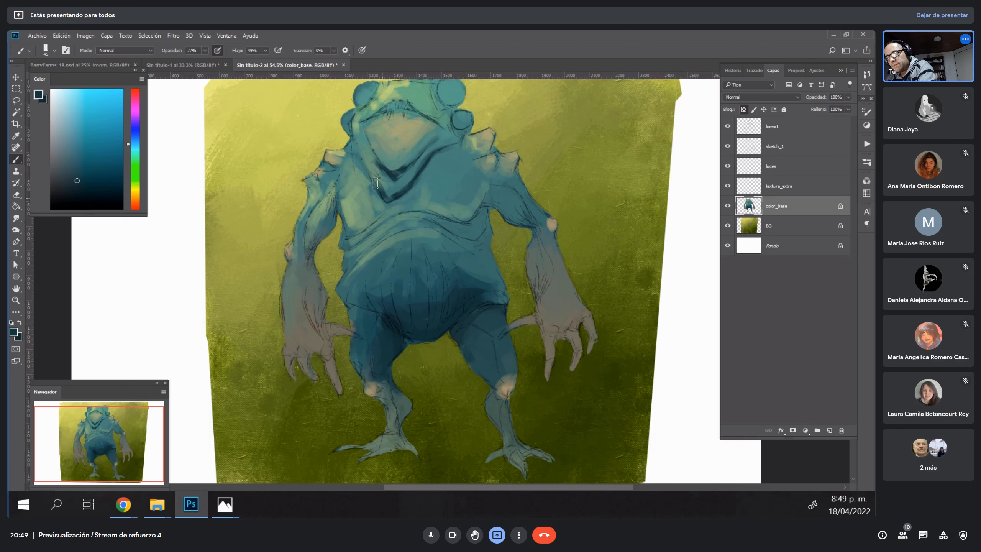
pyautogui.keyDown('alt'); pyautogui.click(377, 174); pyautogui.keyUp('alt')
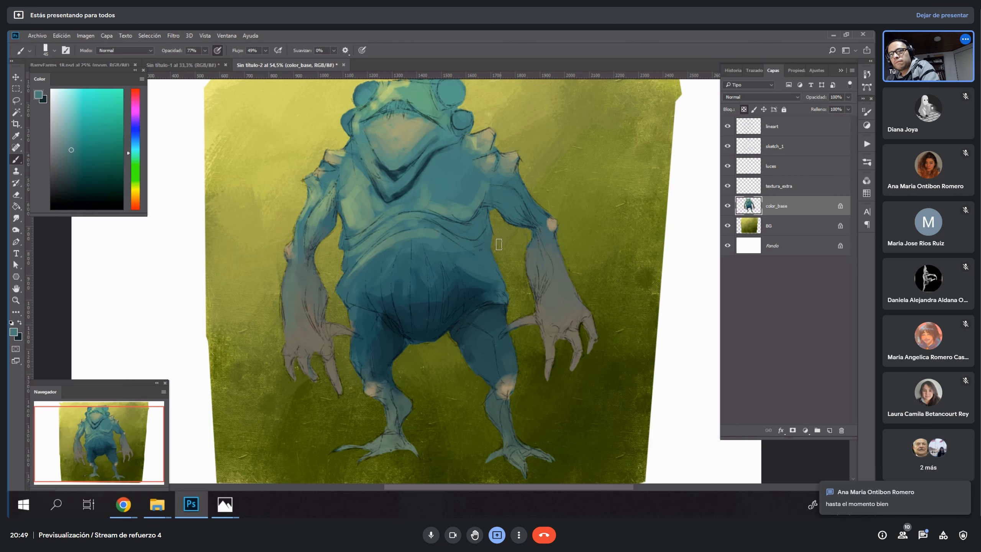
# Soften the light patch on the image-right knee into the leg with sampled grey-green and dark teal tones at 29% brush opacity.
pyautogui.press('space')
pyautogui.moveTo(458, 192); pyautogui.dragTo(447, 248)
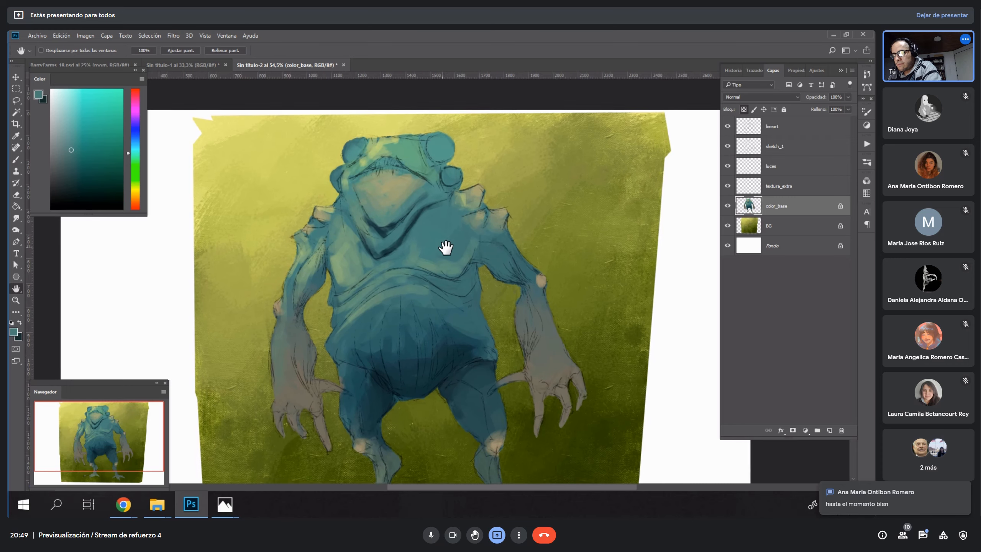
pyautogui.moveTo(517, 288); pyautogui.dragTo(500, 208)
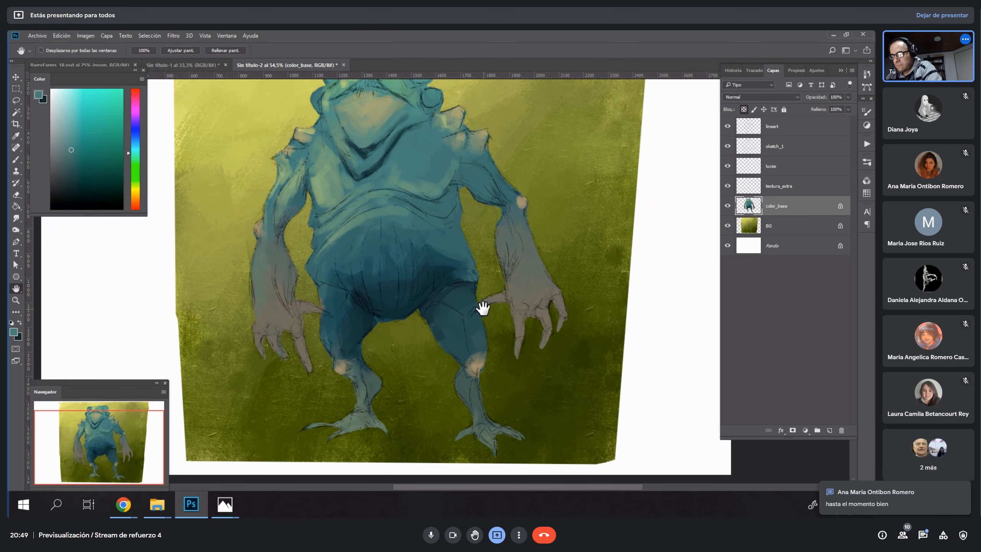
pyautogui.press('e')
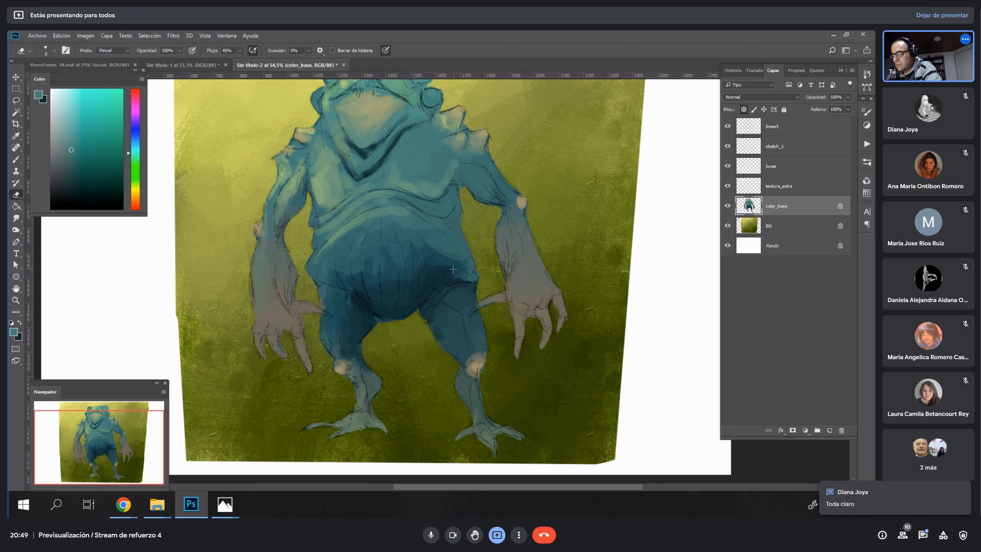
pyautogui.press('b')
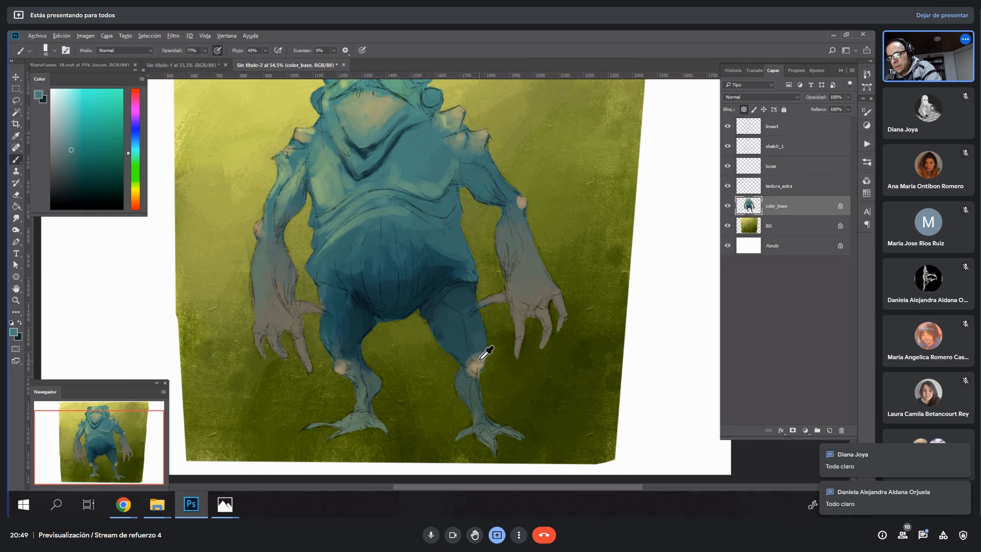
pyautogui.keyDown('alt'); pyautogui.click(480, 360); pyautogui.keyUp('alt')
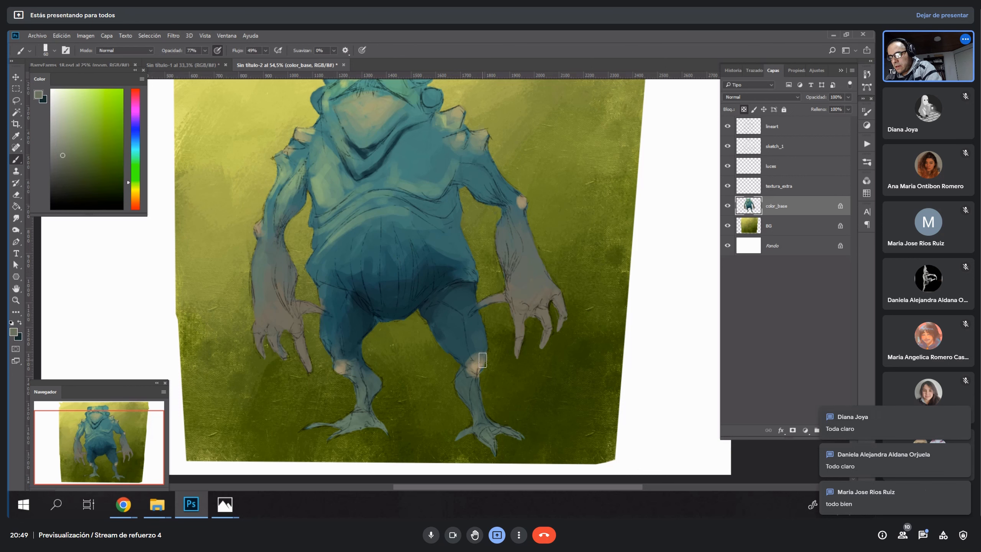
pyautogui.keyDown('alt'); pyautogui.click(480, 350); pyautogui.keyUp('alt')
pyautogui.press(']')
pyautogui.press(']')
pyautogui.moveTo(473, 361); pyautogui.dragTo(480, 368)
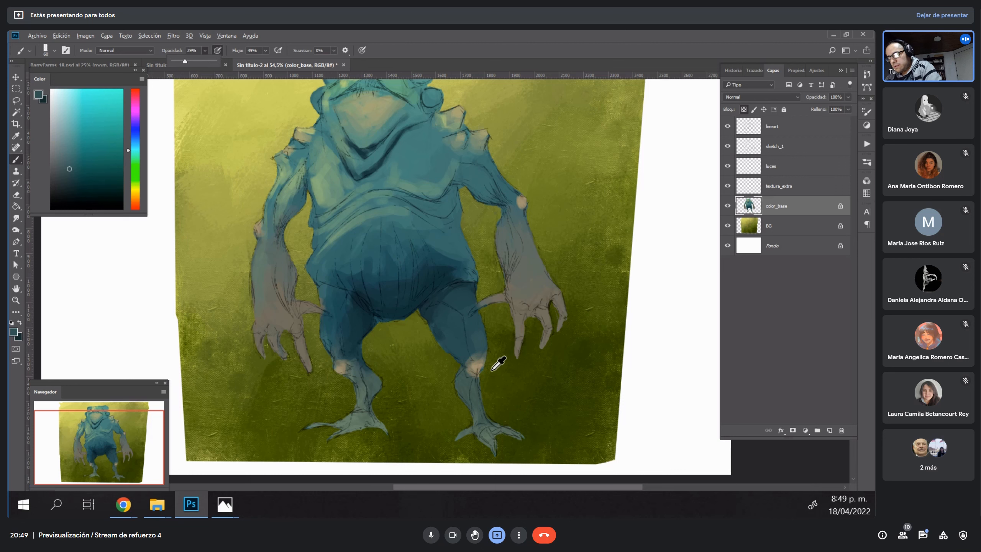
pyautogui.keyDown('alt'); pyautogui.click(479, 355); pyautogui.keyUp('alt')
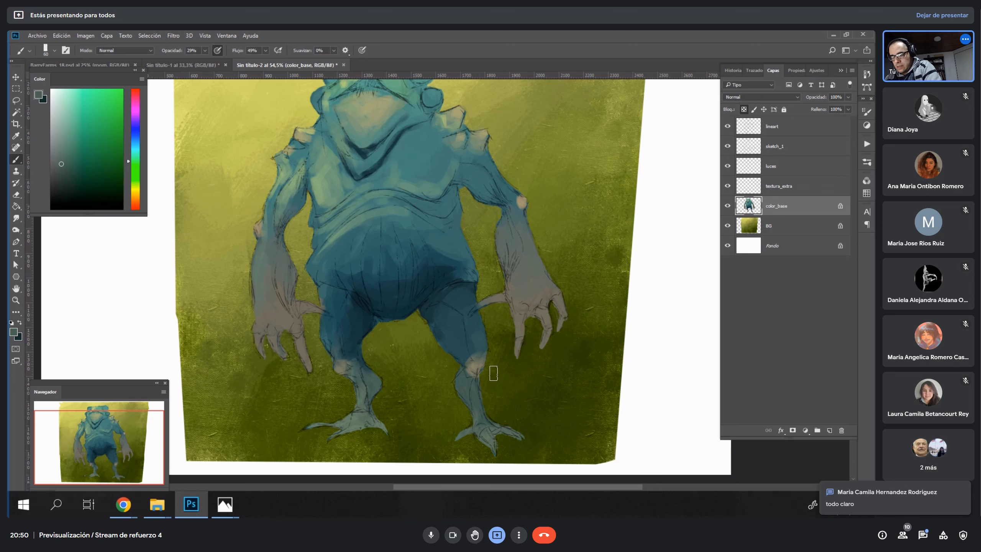
# Paint light on the image-left foot with beige sampled from the knee above it, at 100% brush opacity.
pyautogui.keyDown('alt'); pyautogui.click(341, 370); pyautogui.keyUp('alt')
pyautogui.click(205, 50)
pyautogui.moveTo(203, 64); pyautogui.dragTo(245, 58)
pyautogui.moveTo(304, 431)
pyautogui.mouseDown()
pyautogui.moveTo(341, 420)
pyautogui.moveTo(351, 435)
pyautogui.mouseUp()
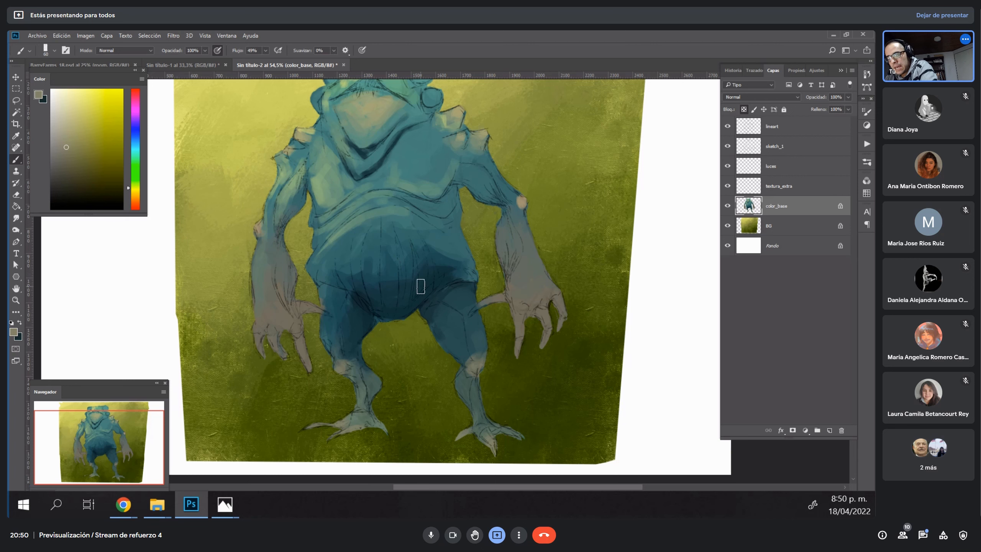
# Blend the shading across the upper belly with blue and teal tones sampled from the surrounding skin.
pyautogui.keyDown('alt'); pyautogui.click(442, 251); pyautogui.keyUp('alt')
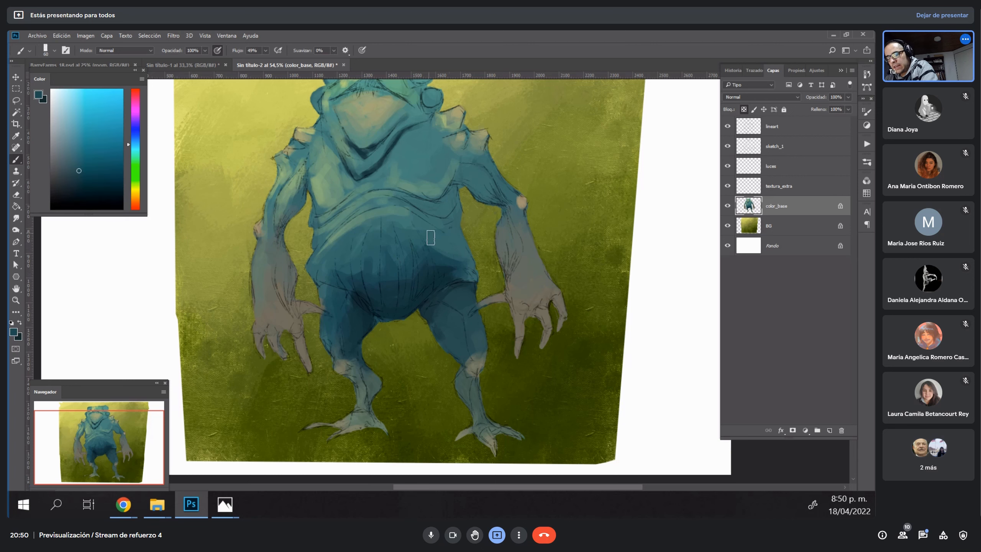
pyautogui.keyDown('alt'); pyautogui.click(442, 234); pyautogui.keyUp('alt')
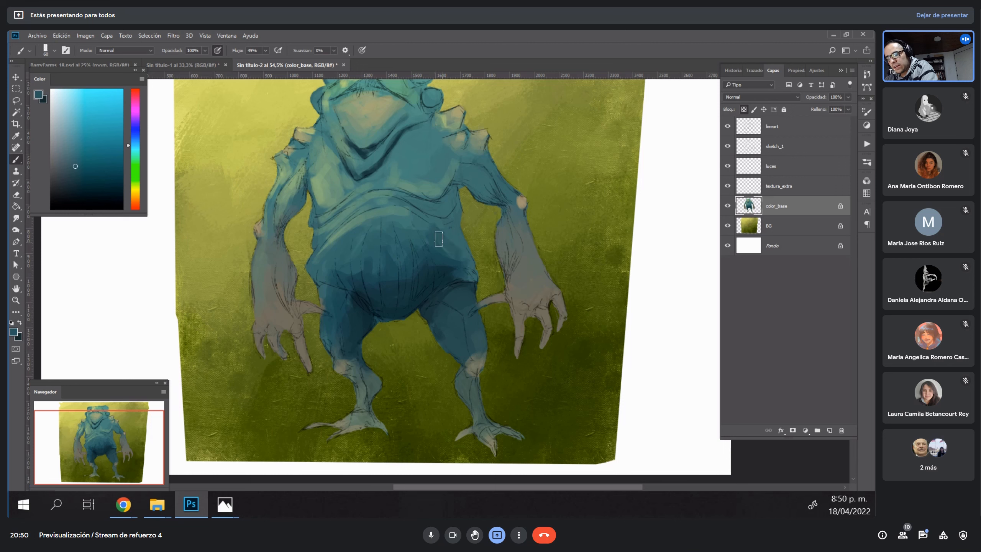
pyautogui.keyDown('alt'); pyautogui.click(436, 228); pyautogui.keyUp('alt')
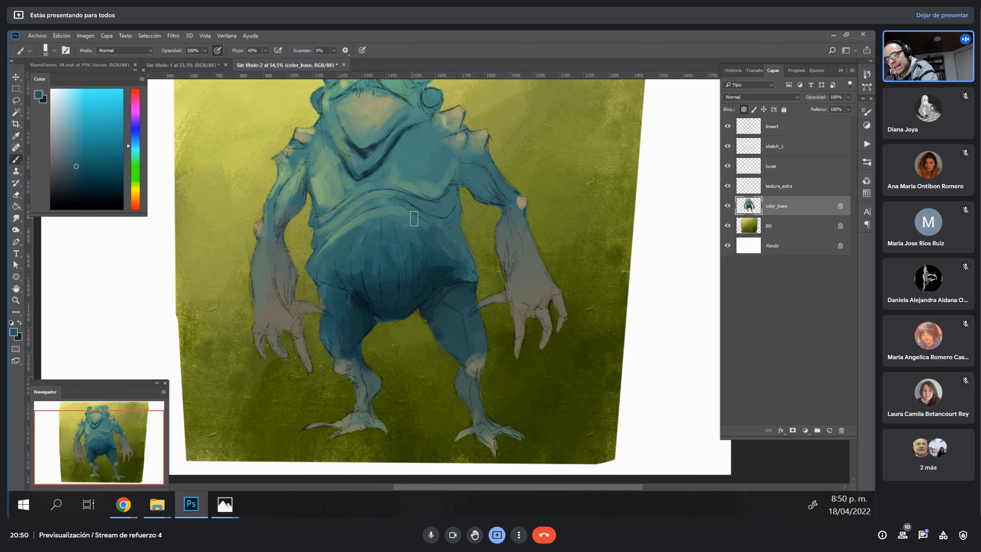
pyautogui.keyDown('alt'); pyautogui.click(408, 244); pyautogui.keyUp('alt')
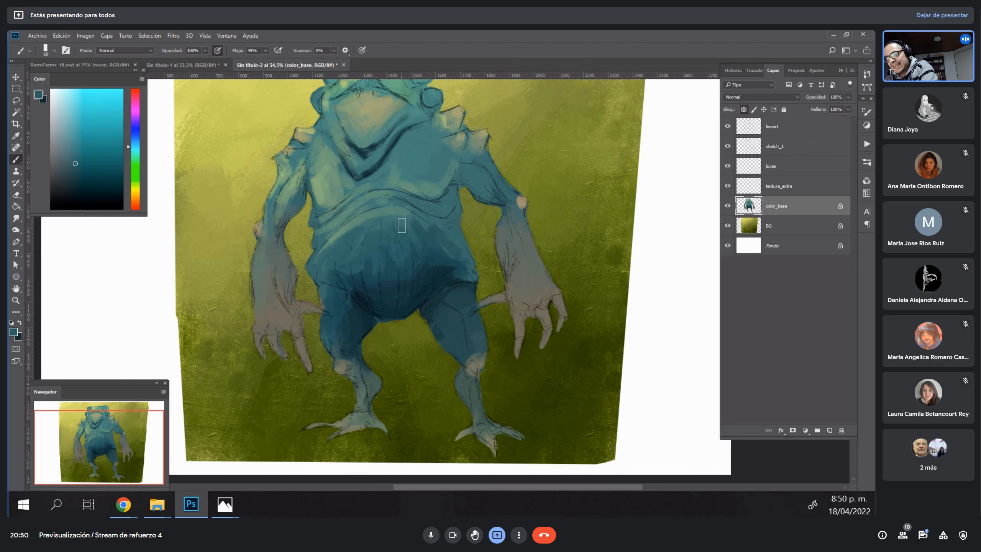
pyautogui.keyDown('alt'); pyautogui.click(405, 261); pyautogui.keyUp('alt')
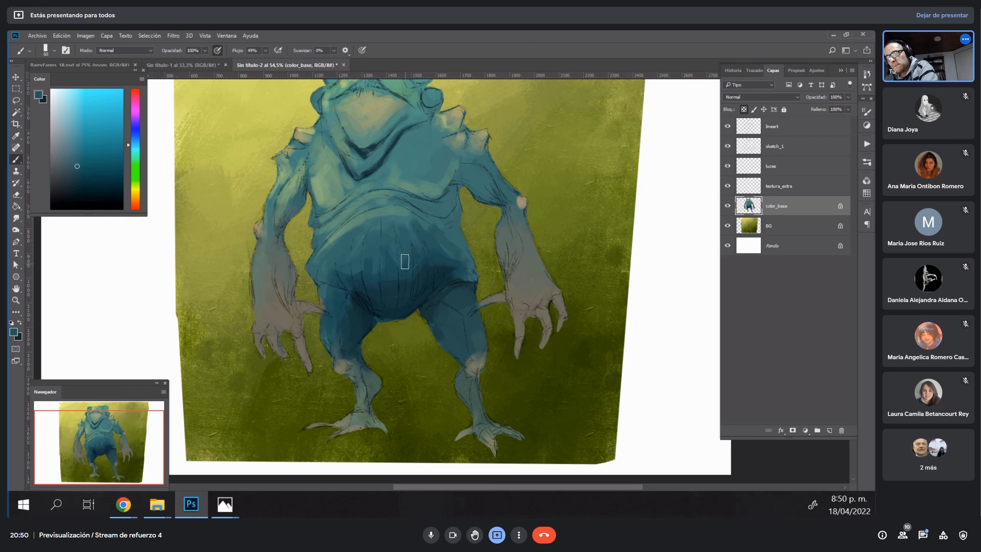
pyautogui.keyDown('alt'); pyautogui.click(393, 232); pyautogui.keyUp('alt')
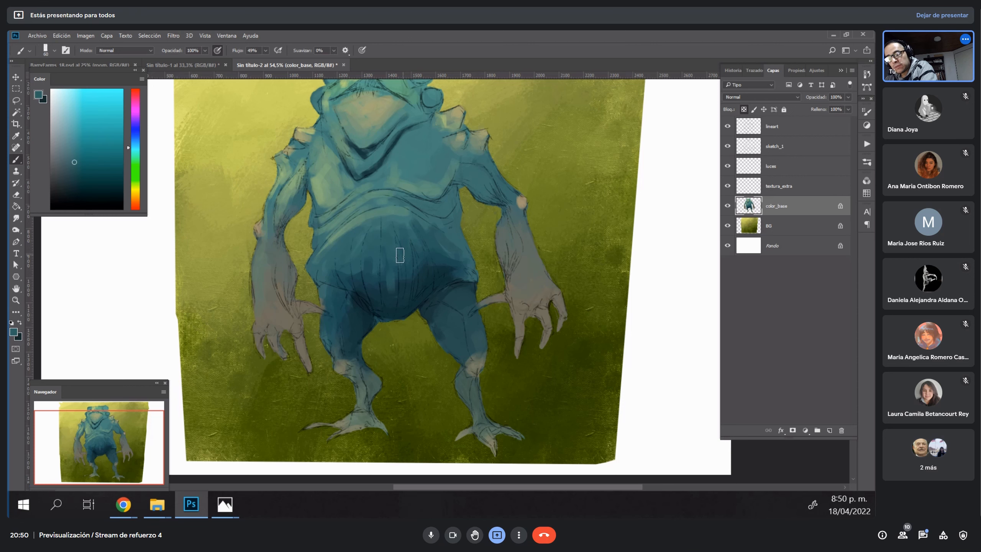
# Smooth the transition from the dark lower belly to its lighter centre and side with sampled dark blue and teal tones.
pyautogui.keyDown('alt'); pyautogui.click(392, 285); pyautogui.keyUp('alt')
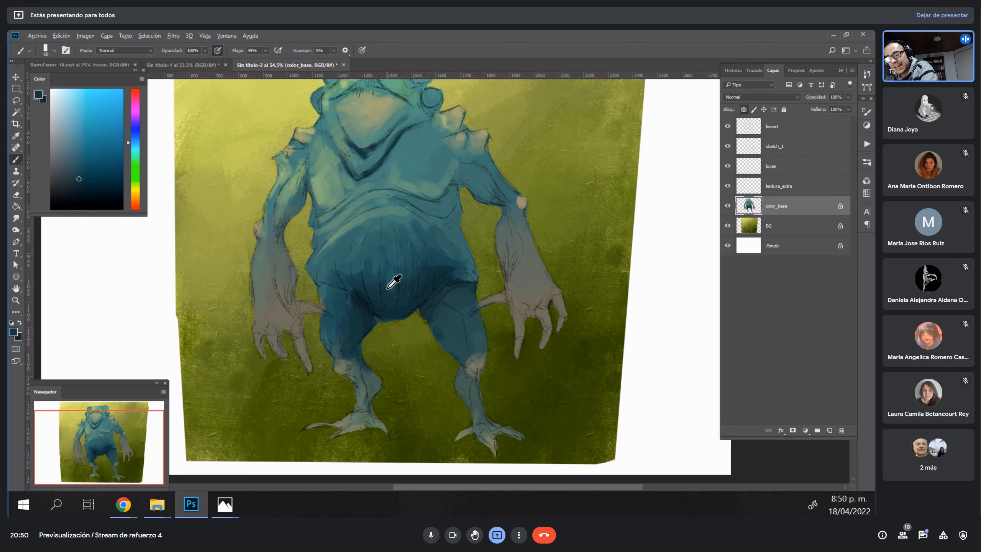
pyautogui.keyDown('alt'); pyautogui.click(392, 274); pyautogui.keyUp('alt')
pyautogui.keyDown('alt'); pyautogui.click(388, 272); pyautogui.keyUp('alt')
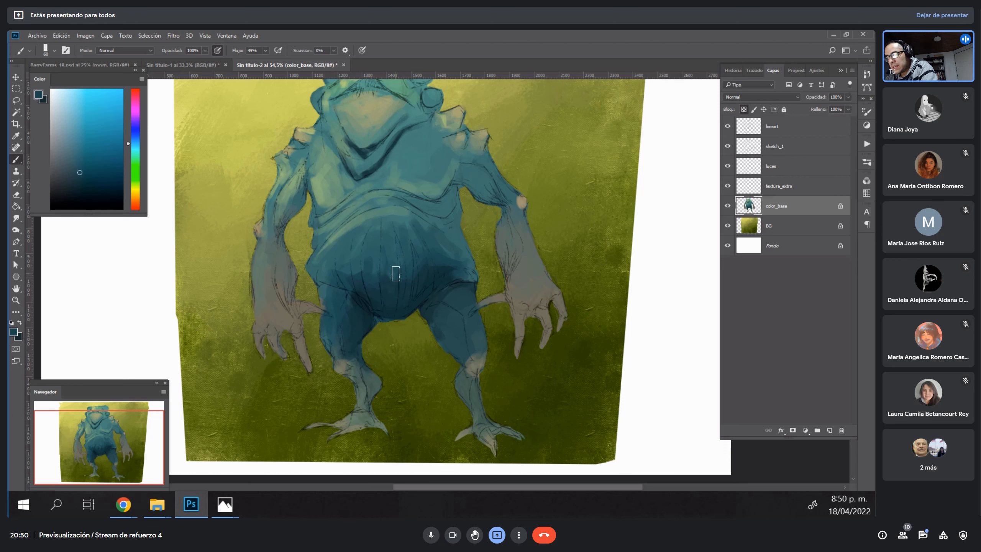
pyautogui.press(']')
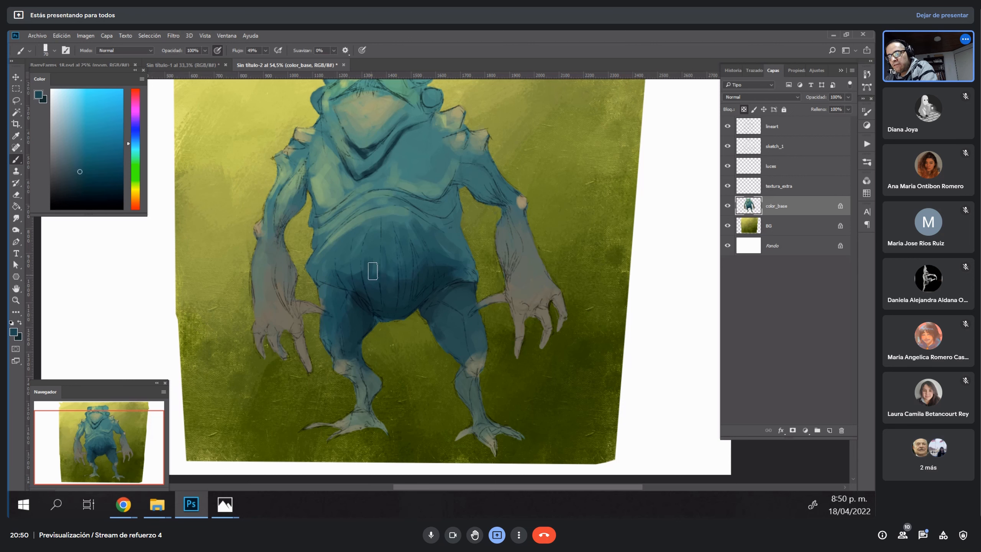
pyautogui.keyDown('alt'); pyautogui.click(391, 247); pyautogui.keyUp('alt')
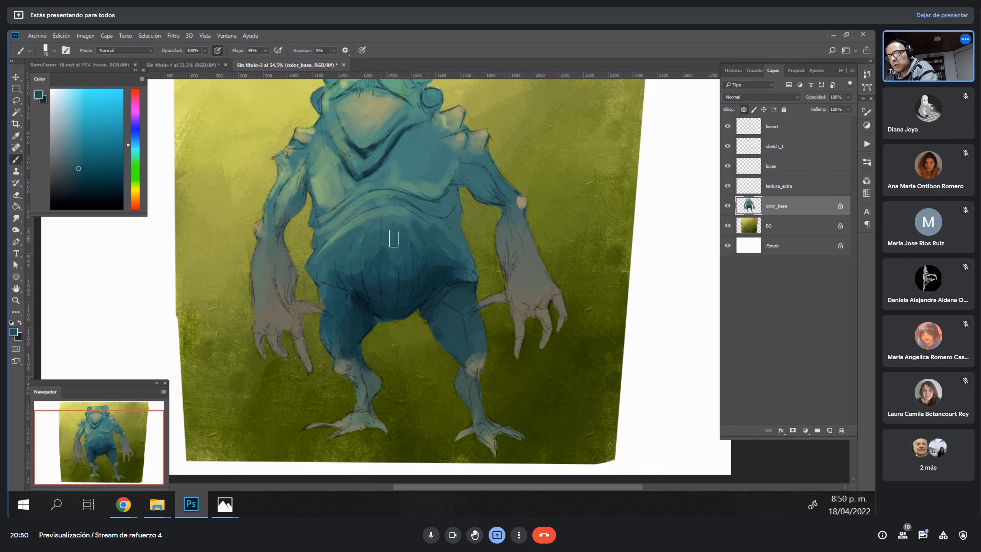
pyautogui.keyDown('alt'); pyautogui.click(399, 232); pyautogui.keyUp('alt')
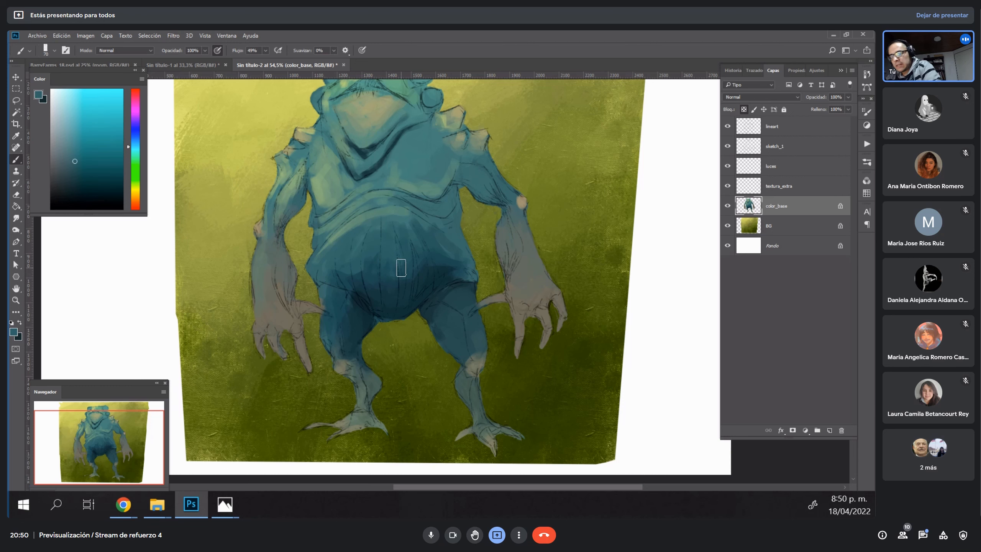
pyautogui.keyDown('alt'); pyautogui.click(424, 224); pyautogui.keyUp('alt')
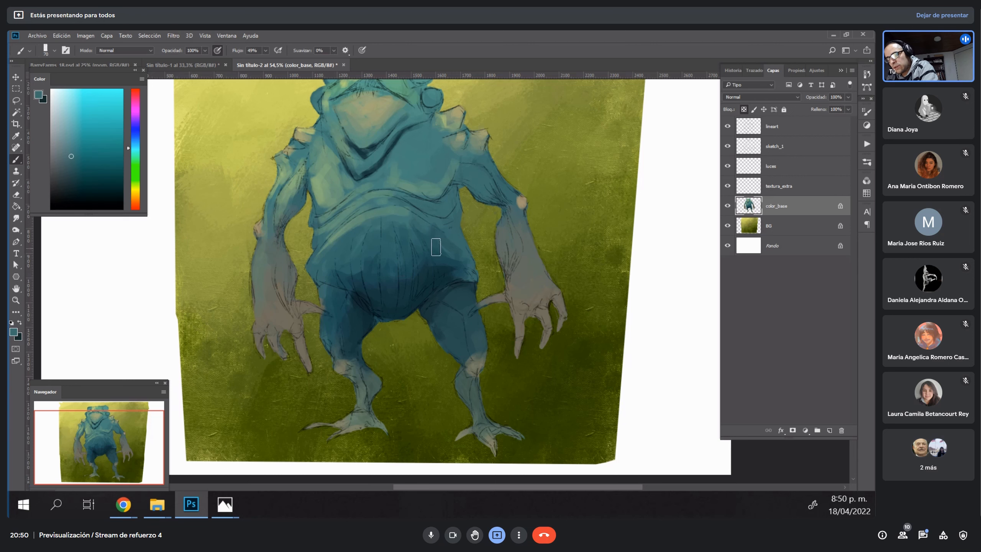
pyautogui.keyDown('alt'); pyautogui.click(450, 244); pyautogui.keyUp('alt')
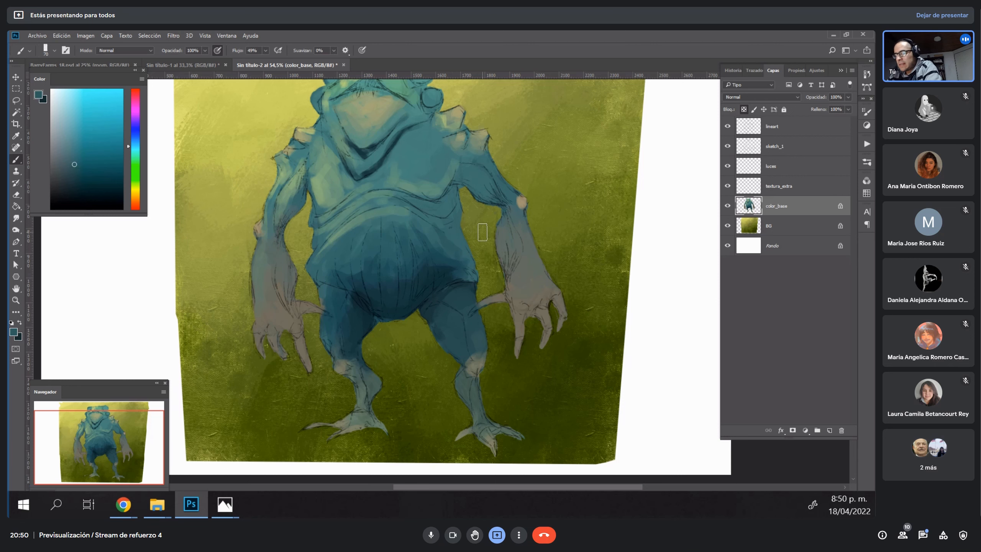
# Blend the lights on the image-right side of the chest with muted green and teal sampled from the chest.
pyautogui.press('space')
pyautogui.moveTo(451, 199); pyautogui.dragTo(456, 238)
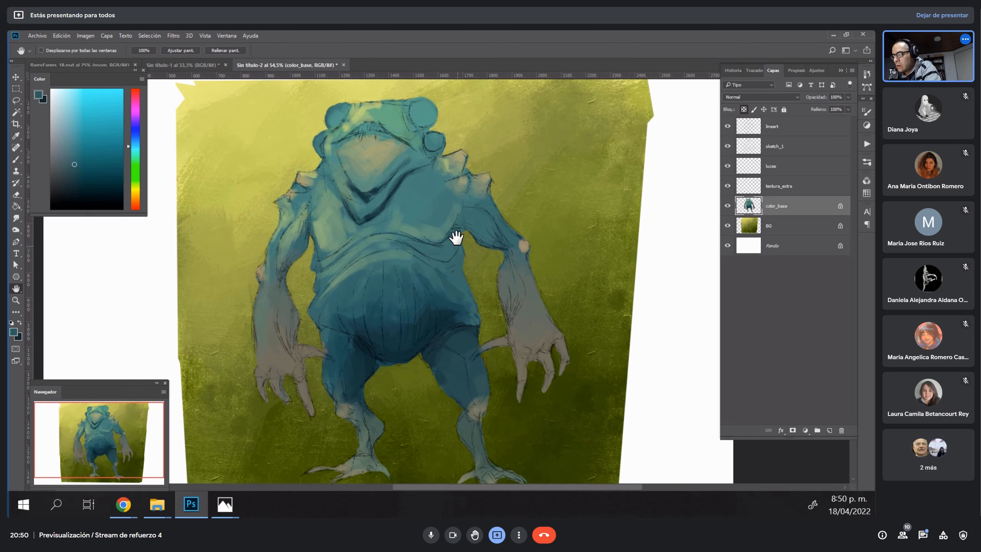
pyautogui.keyDown('alt'); pyautogui.click(424, 231); pyautogui.keyUp('alt')
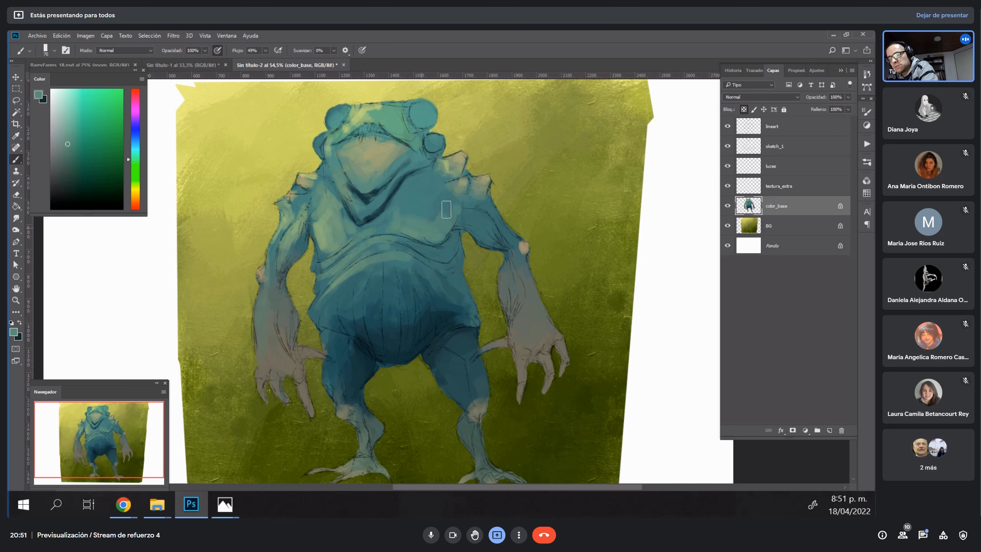
pyautogui.keyDown('alt'); pyautogui.click(413, 218); pyautogui.keyUp('alt')
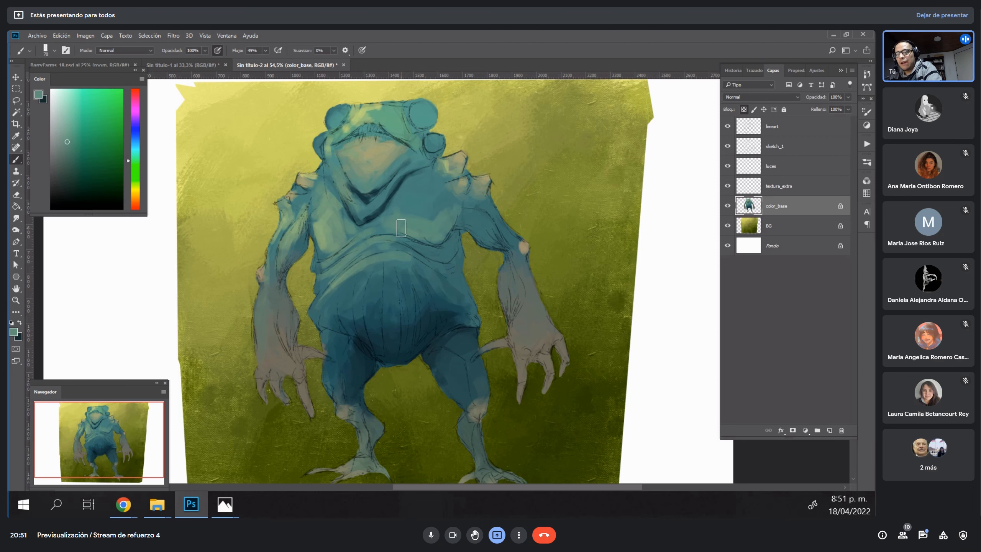
pyautogui.keyDown('alt'); pyautogui.click(434, 216); pyautogui.keyUp('alt')
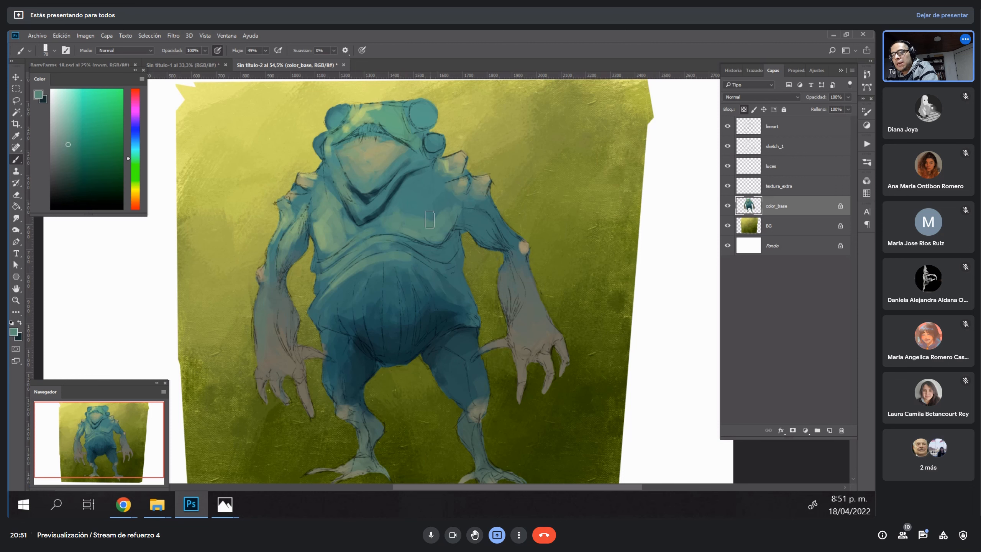
pyautogui.keyDown('alt'); pyautogui.click(441, 186); pyautogui.keyUp('alt')
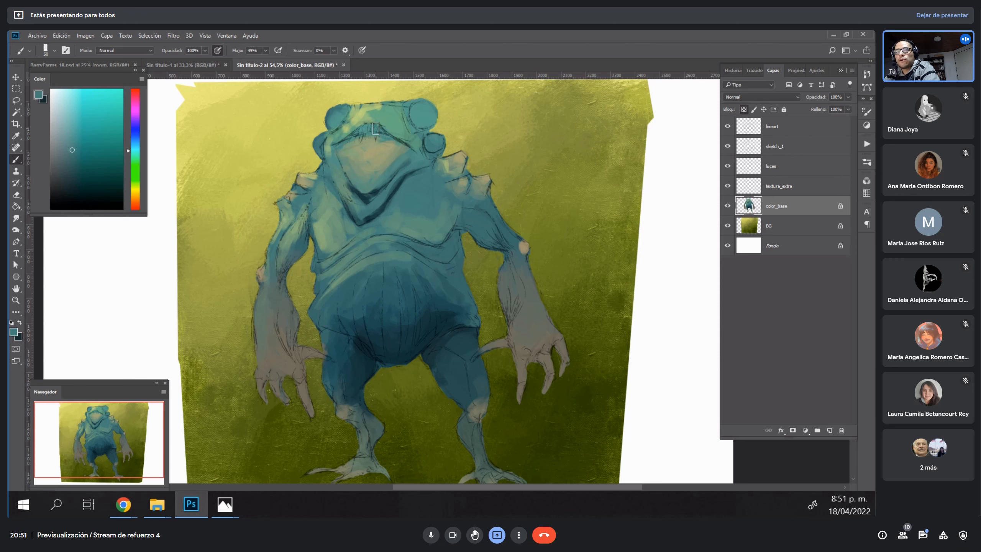
# Refine the light on the forehead between the eyes using a smaller brush and pale green tones sampled from the head.
pyautogui.press('[')
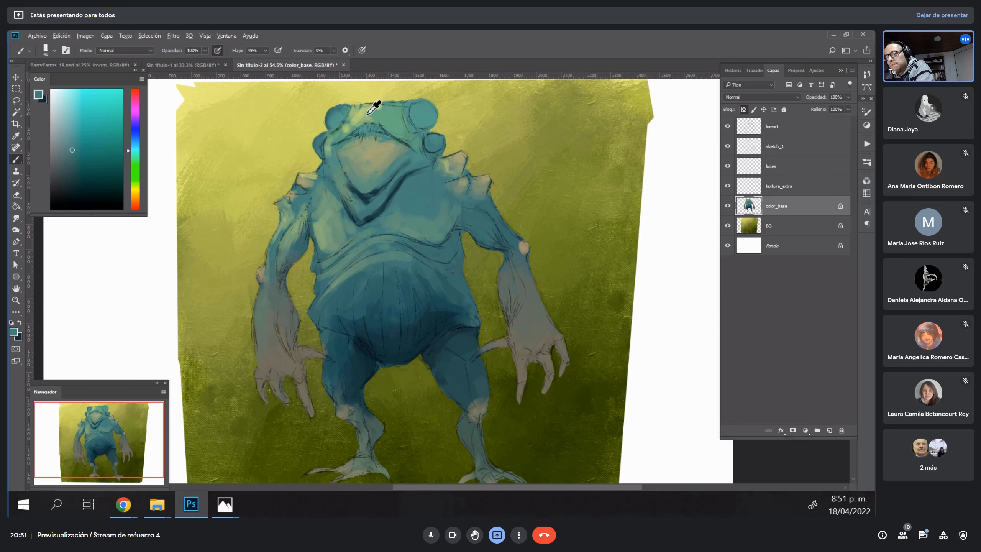
pyautogui.keyDown('alt'); pyautogui.click(373, 113); pyautogui.keyUp('alt')
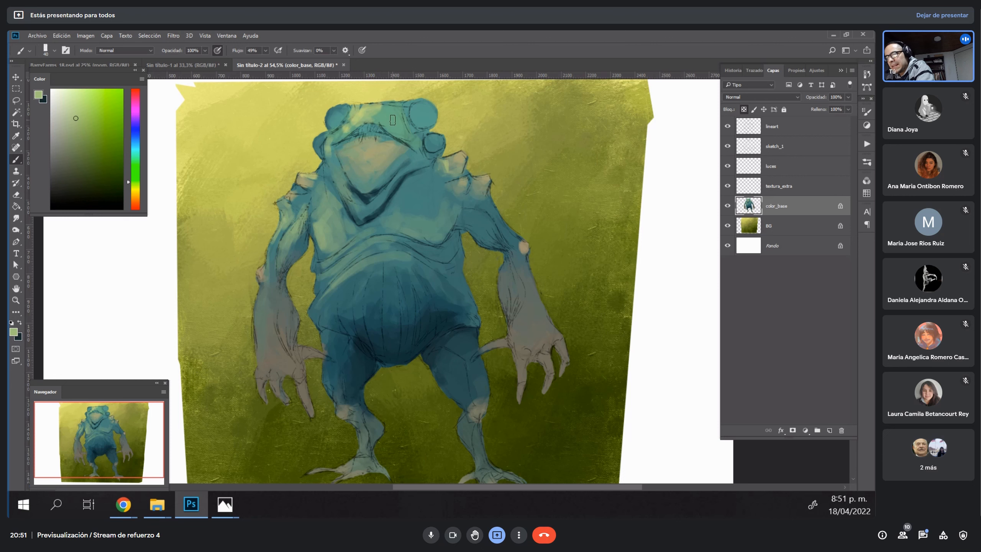
pyautogui.keyDown('alt'); pyautogui.click(383, 103); pyautogui.keyUp('alt')
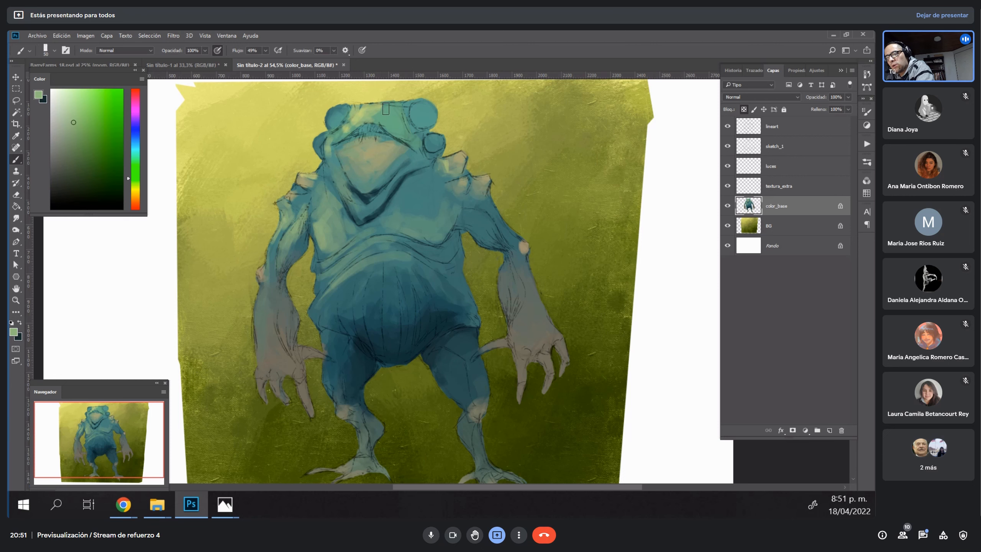
pyautogui.keyDown('alt'); pyautogui.click(393, 114); pyautogui.keyUp('alt')
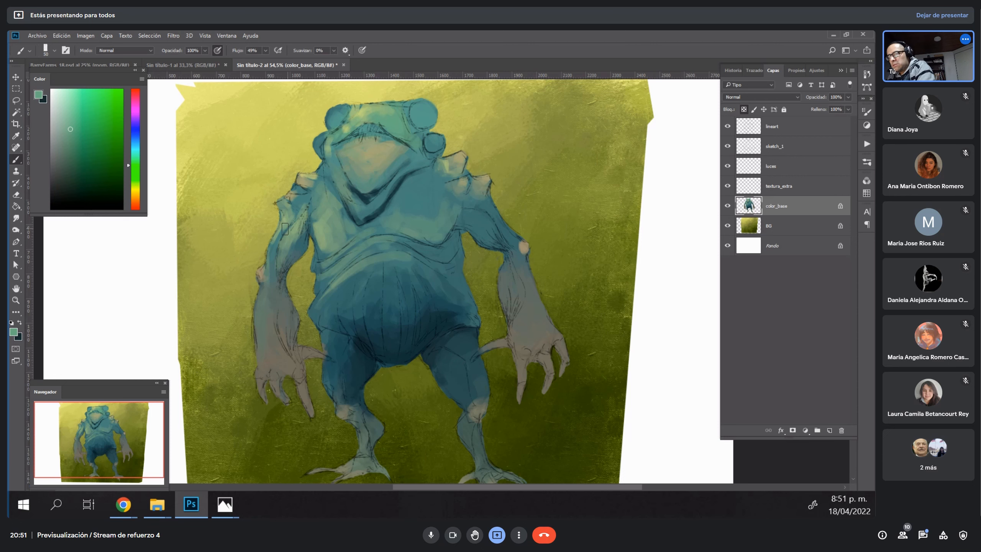
# Paint soft light along the image-left upper arm with muted green tones sampled from the arm.
pyautogui.keyDown('alt'); pyautogui.click(303, 233); pyautogui.keyUp('alt')
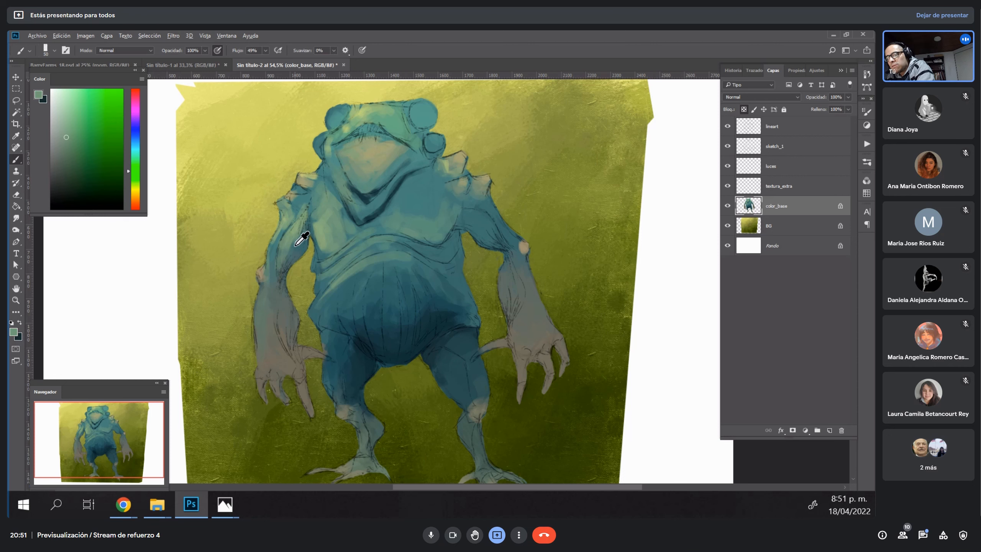
pyautogui.keyDown('alt'); pyautogui.click(301, 234); pyautogui.keyUp('alt')
pyautogui.keyDown('alt'); pyautogui.click(303, 221); pyautogui.keyUp('alt')
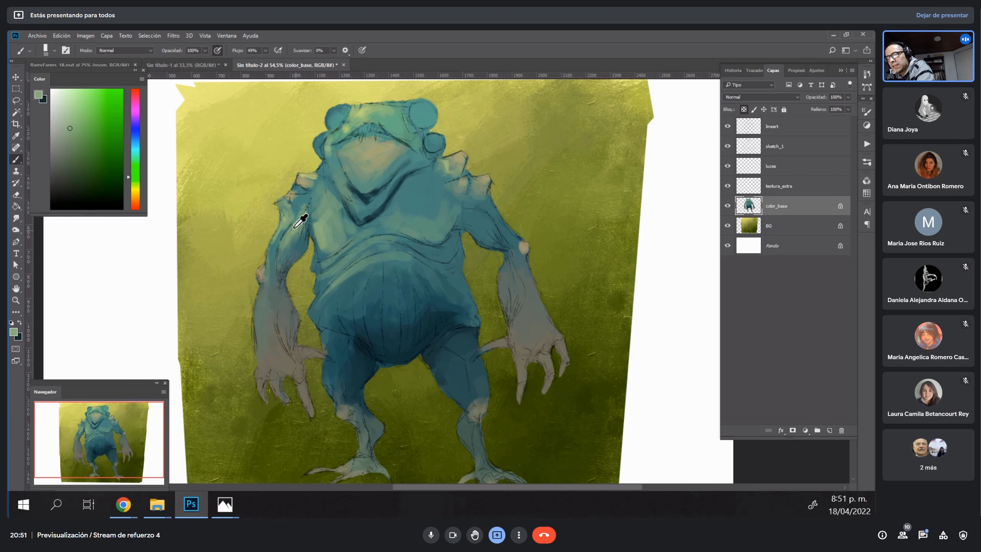
pyautogui.keyDown('alt'); pyautogui.click(293, 211); pyautogui.keyUp('alt')
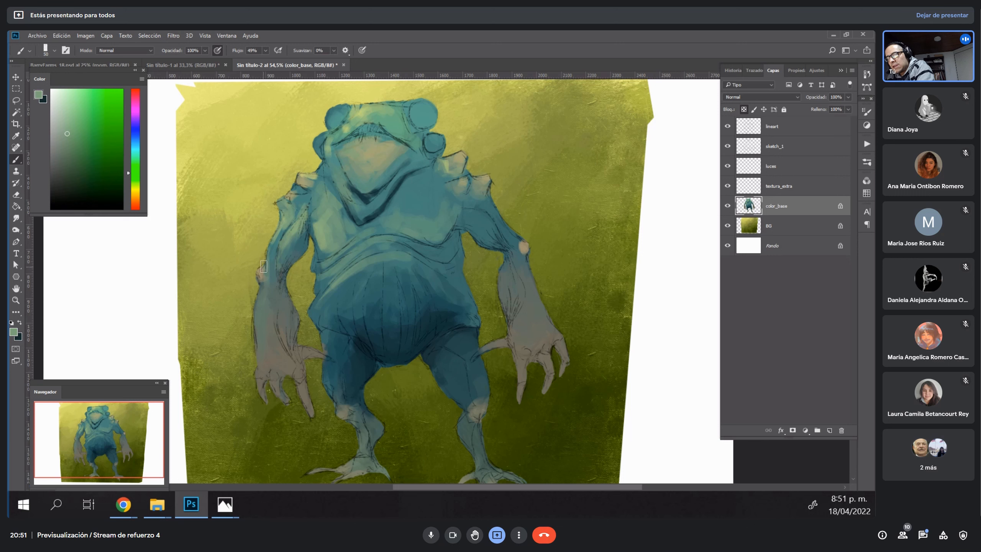
pyautogui.moveTo(270, 250); pyautogui.dragTo(282, 235)
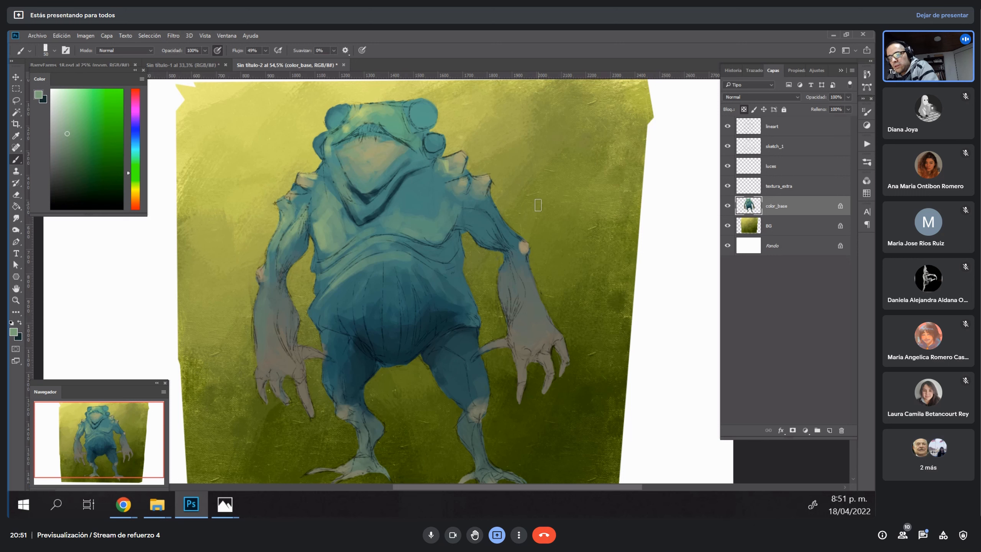
# Soften the fold above the belly with sampled muted green, and refine the forehead light with pale green using a smaller brush.
pyautogui.keyDown('alt'); pyautogui.click(427, 220); pyautogui.keyUp('alt')
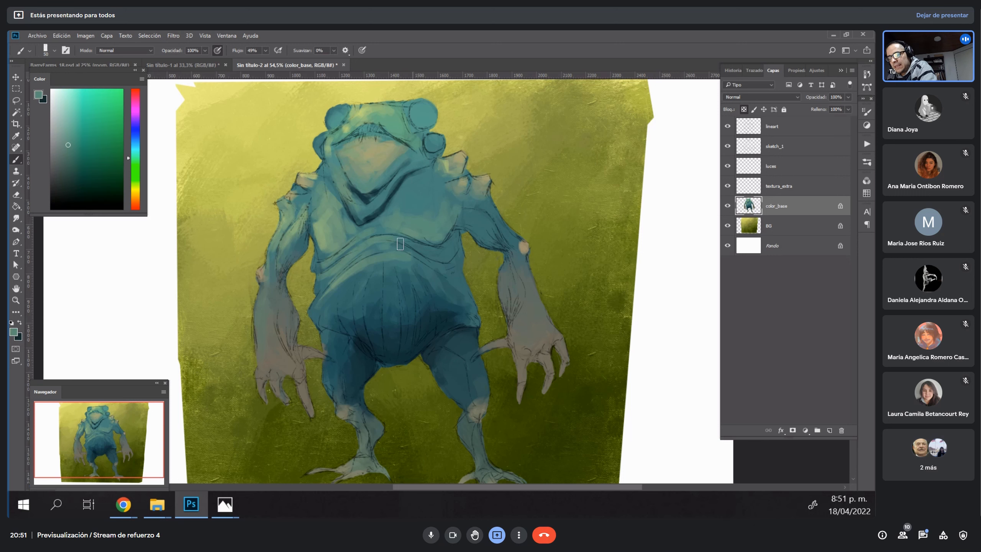
pyautogui.keyDown('alt'); pyautogui.click(369, 258); pyautogui.keyUp('alt')
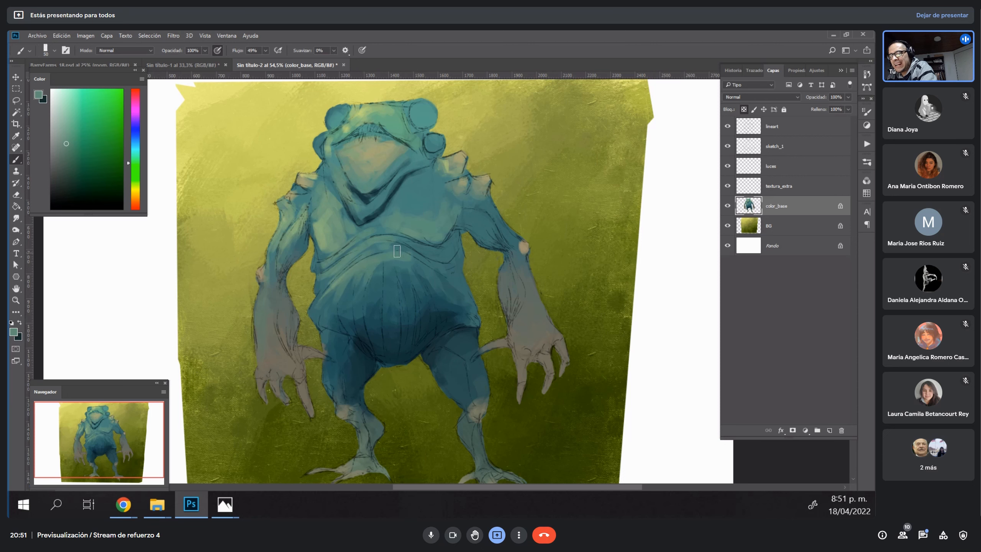
pyautogui.keyDown('alt'); pyautogui.click(364, 112); pyautogui.keyUp('alt')
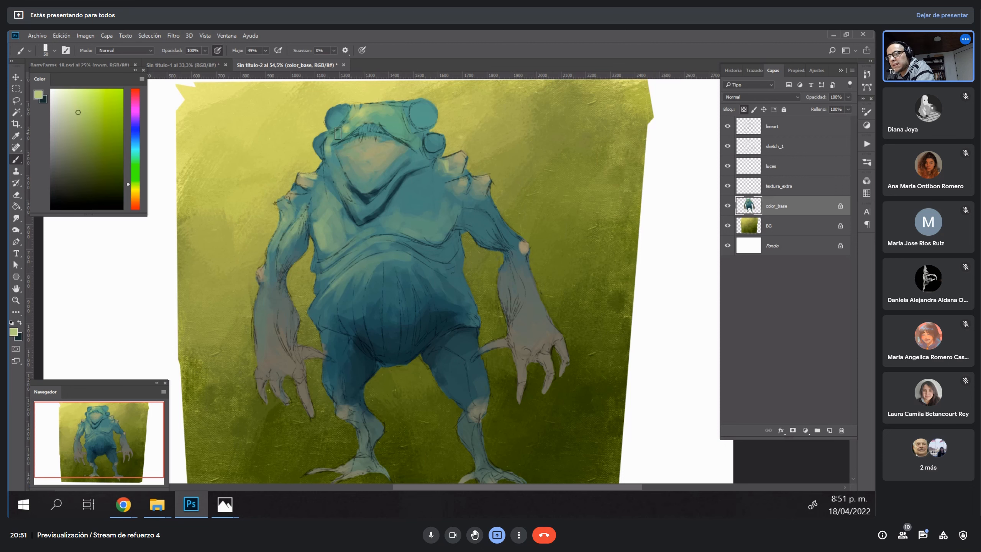
pyautogui.press('[')
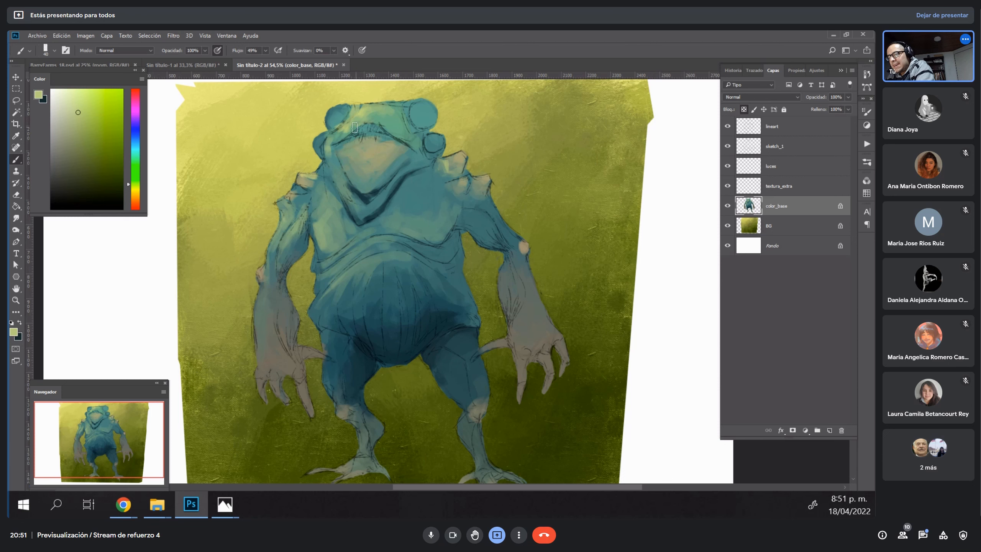
pyautogui.keyDown('alt'); pyautogui.click(349, 121); pyautogui.keyUp('alt')
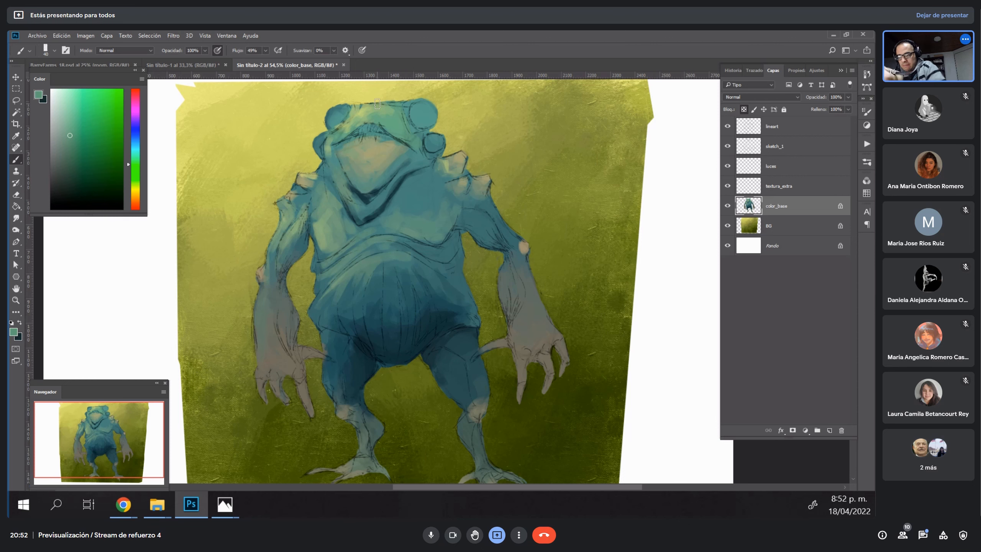
pyautogui.press('[')
# Shade the image-right upper thigh where it meets the lower belly with sampled dark blue tones, using a larger brush.
pyautogui.keyDown('alt'); pyautogui.click(500, 342); pyautogui.keyUp('alt')
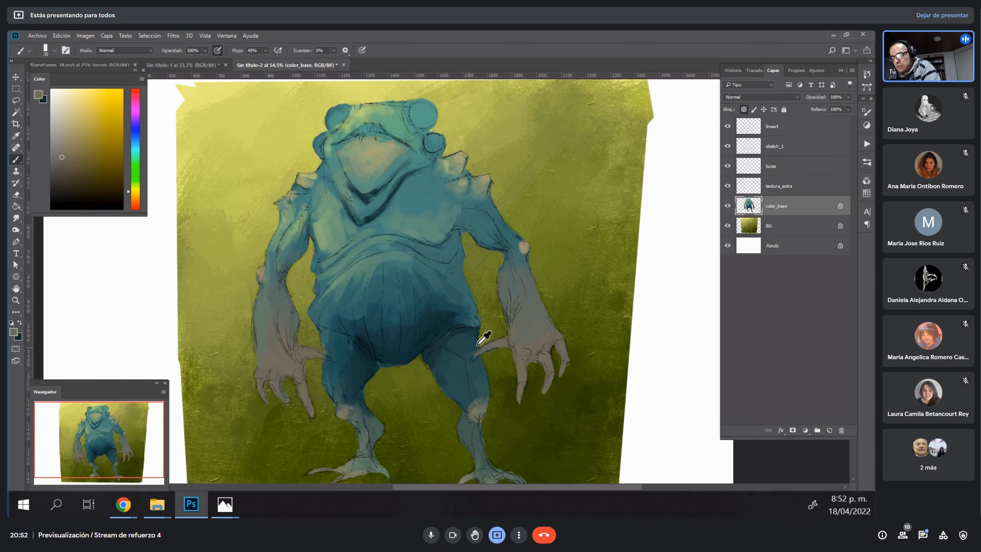
pyautogui.keyDown('alt'); pyautogui.click(447, 339); pyautogui.keyUp('alt')
pyautogui.press(']')
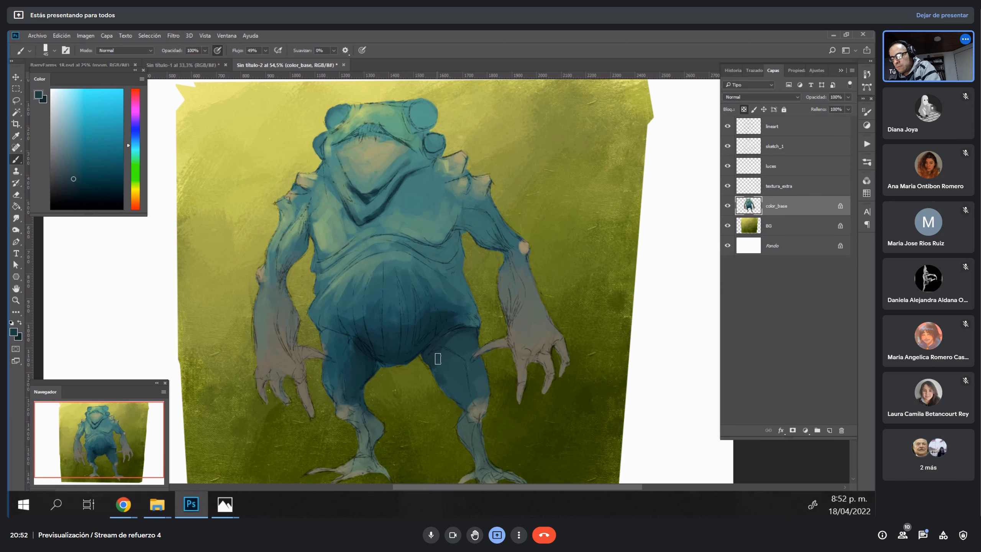
pyautogui.keyDown('alt'); pyautogui.click(394, 355); pyautogui.keyUp('alt')
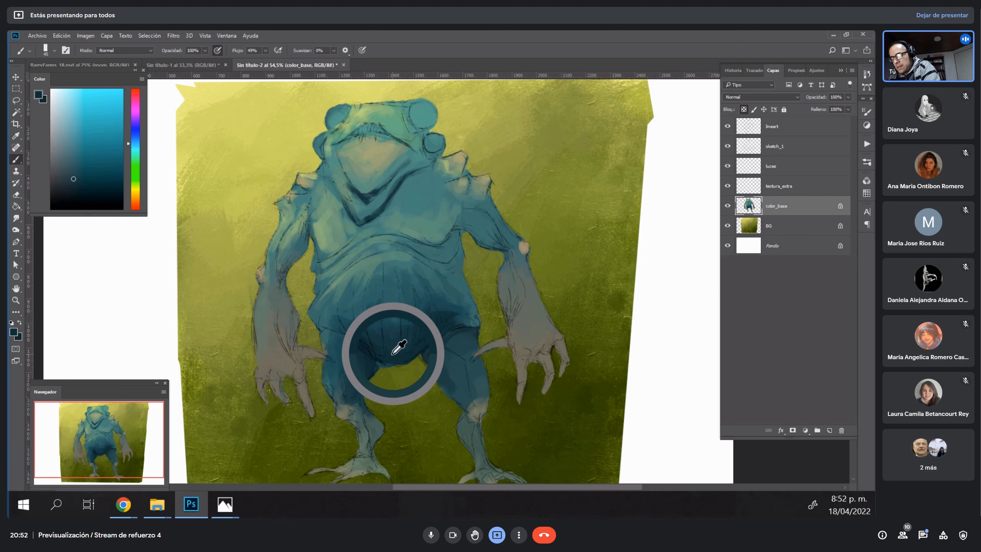
# Create a new layer above color_base and name it color_2.
pyautogui.click(830, 430)
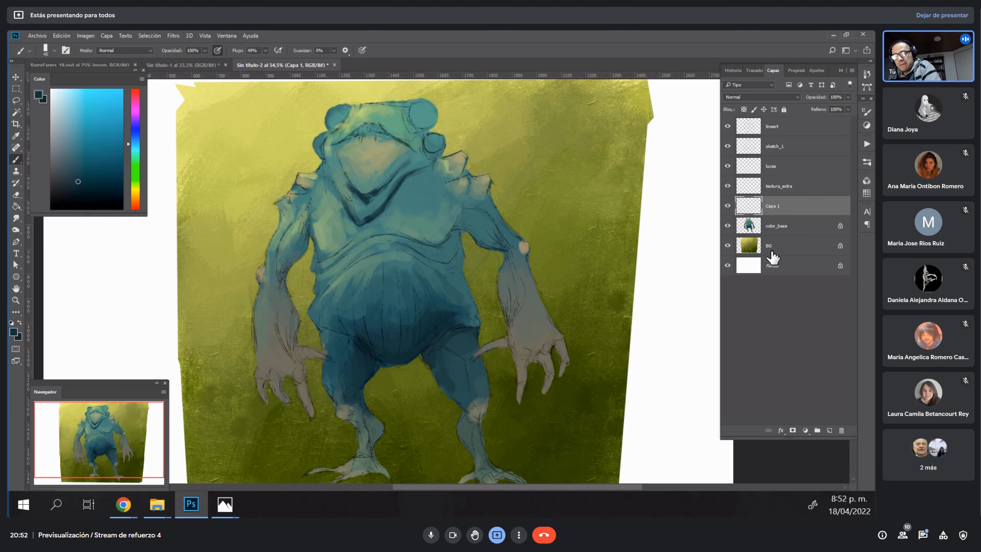
pyautogui.doubleClick(785, 205)
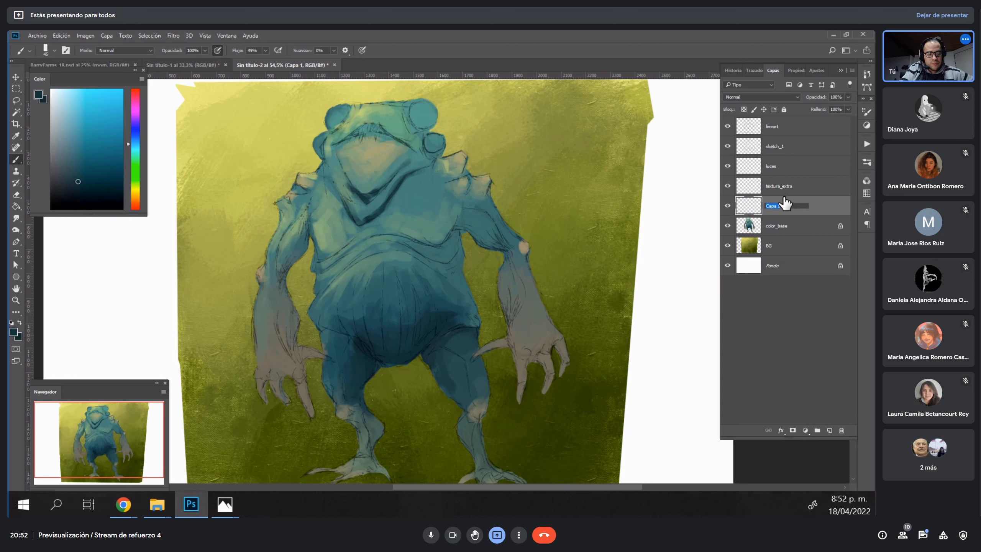
pyautogui.write('color')
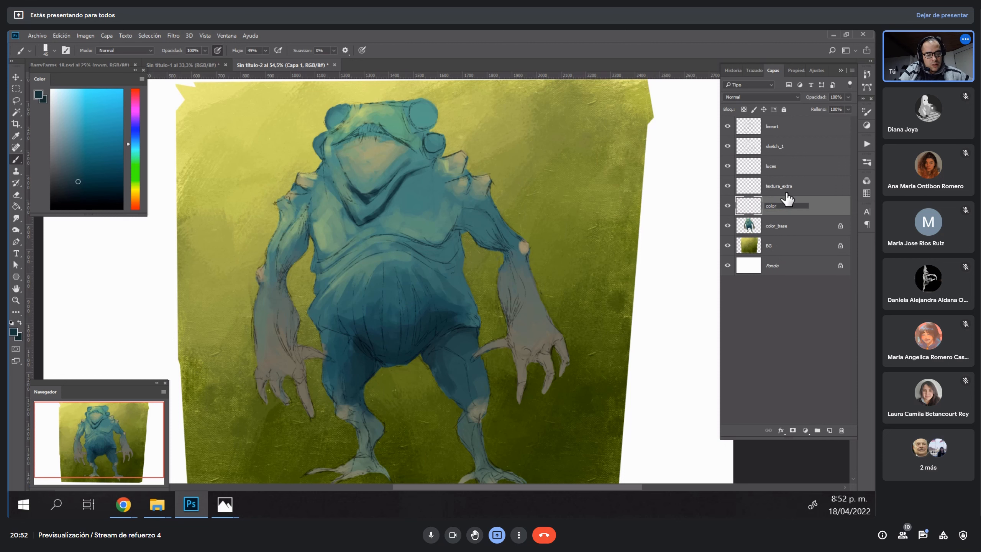
pyautogui.write('_2')
pyautogui.press('Return')
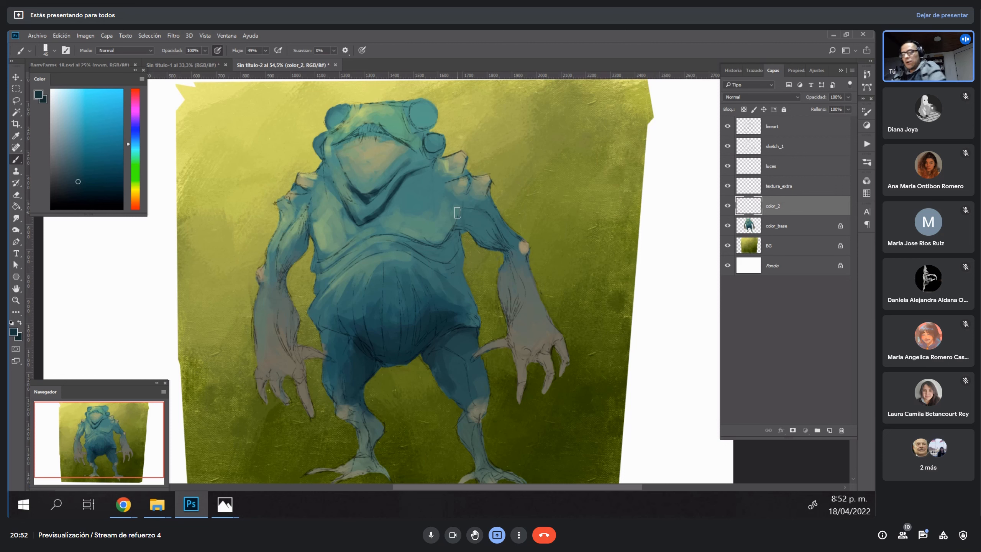
# Blend the belly on the color_base layer with sampled muted green, teal and dark blue tones, using a 60 px brush.
pyautogui.click(784, 227)
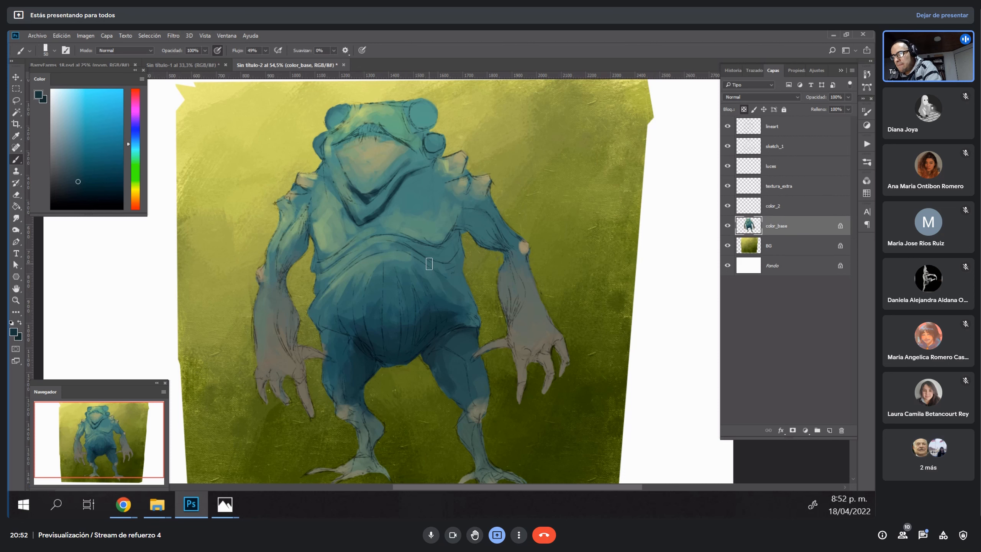
pyautogui.press(']')
pyautogui.keyDown('alt'); pyautogui.click(401, 256); pyautogui.keyUp('alt')
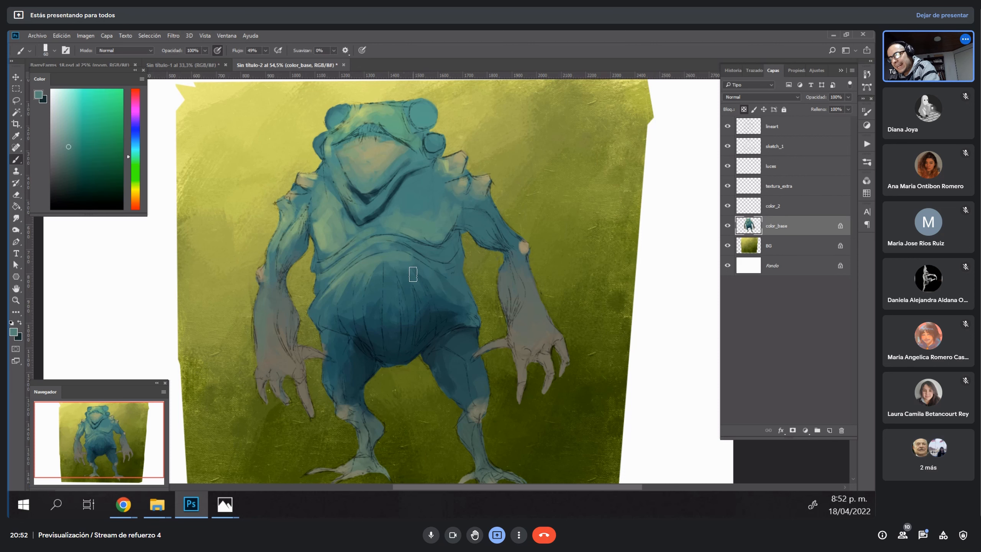
pyautogui.keyDown('alt'); pyautogui.click(376, 284); pyautogui.keyUp('alt')
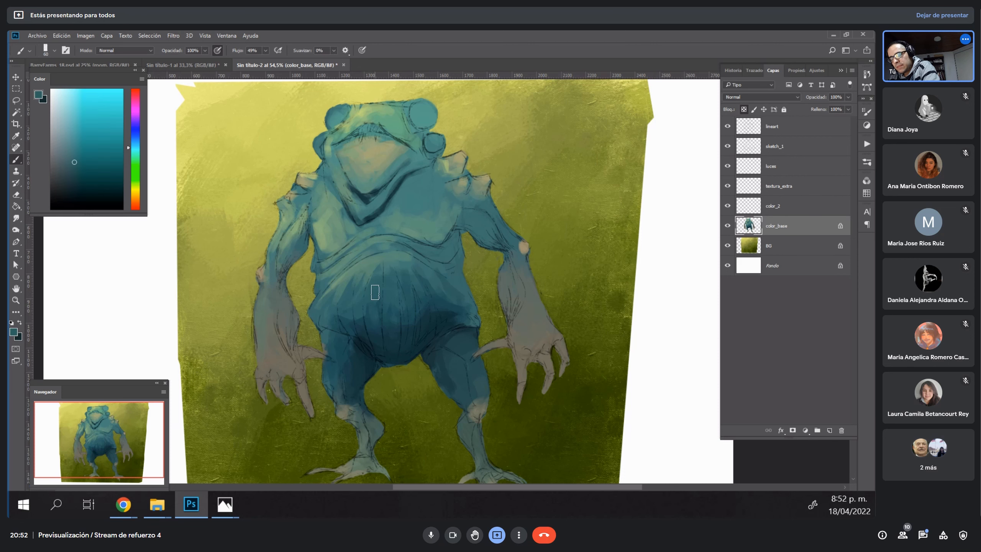
pyautogui.keyDown('alt'); pyautogui.click(394, 331); pyautogui.keyUp('alt')
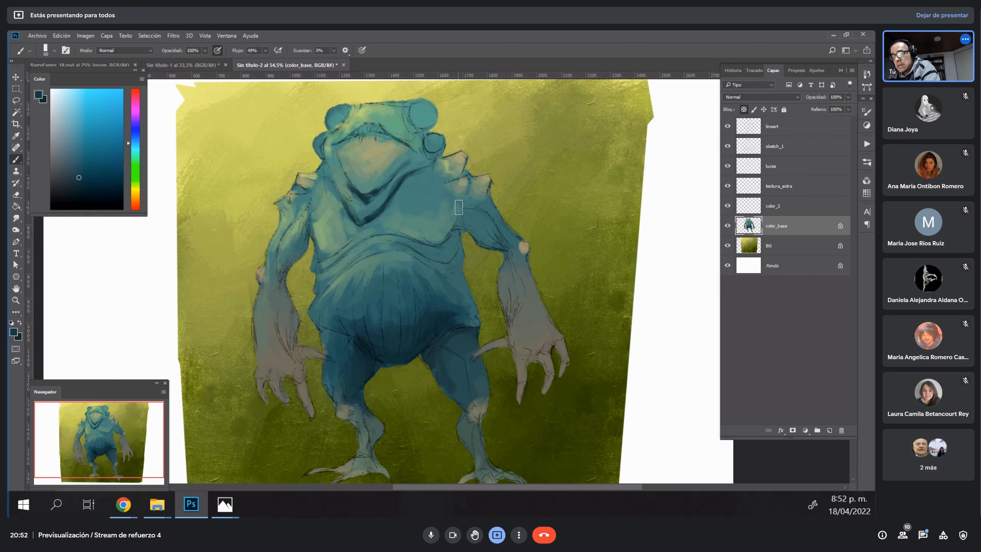
# Smooth the forehead light between the eyes with pale and mid green tones sampled from the head.
pyautogui.keyDown('alt'); pyautogui.click(371, 112); pyautogui.keyUp('alt')
pyautogui.keyDown('alt'); pyautogui.click(343, 131); pyautogui.keyUp('alt')
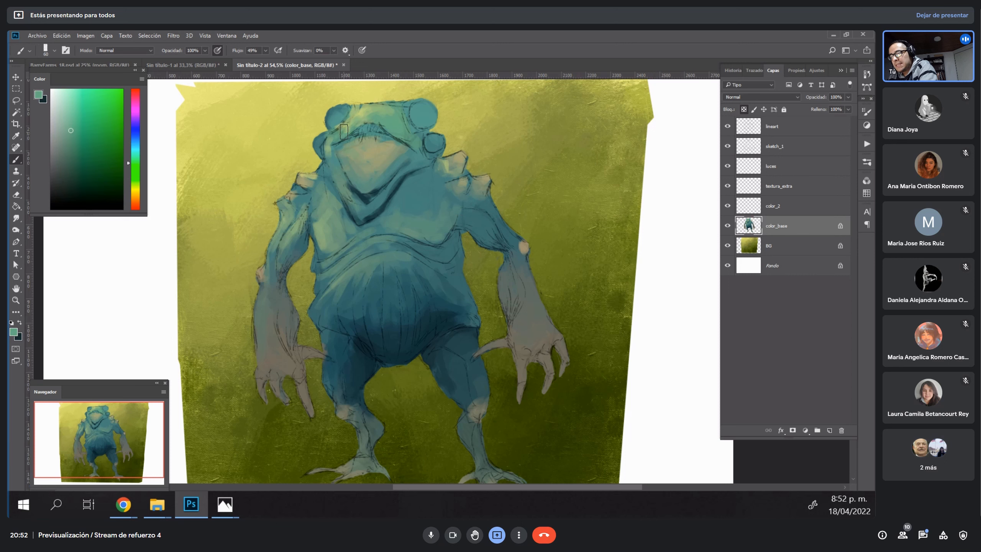
pyautogui.keyDown('alt'); pyautogui.click(378, 108); pyautogui.keyUp('alt')
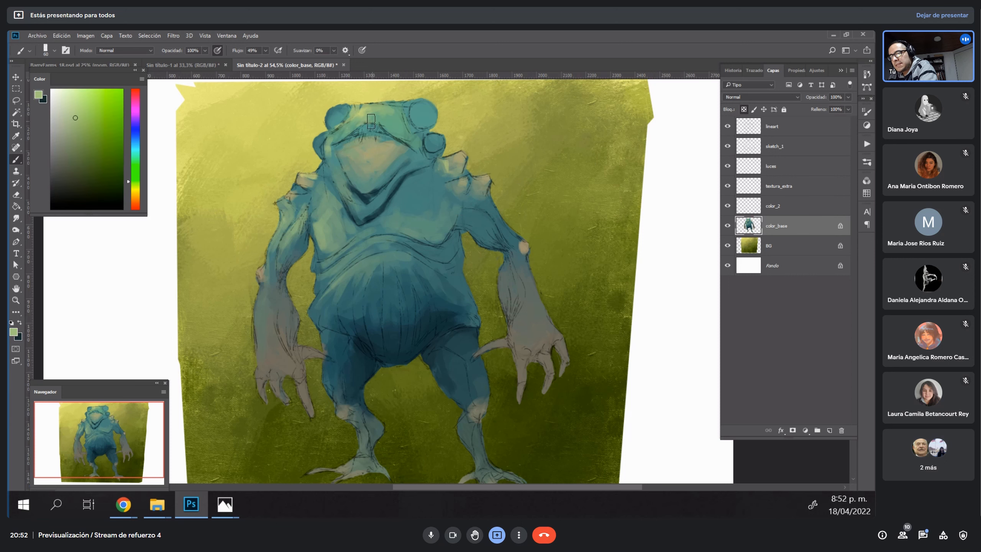
pyautogui.keyDown('alt'); pyautogui.click(383, 123); pyautogui.keyUp('alt')
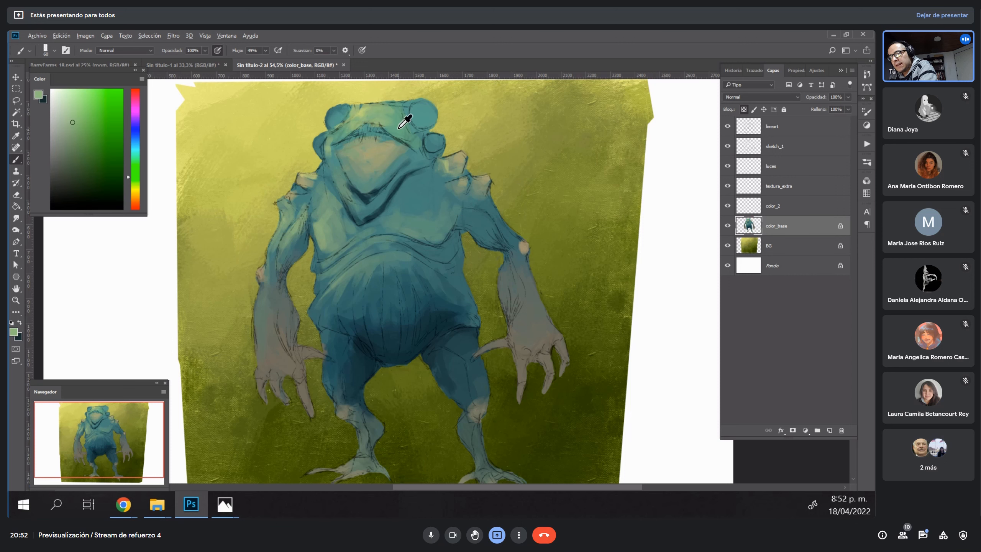
pyautogui.keyDown('alt'); pyautogui.click(398, 127); pyautogui.keyUp('alt')
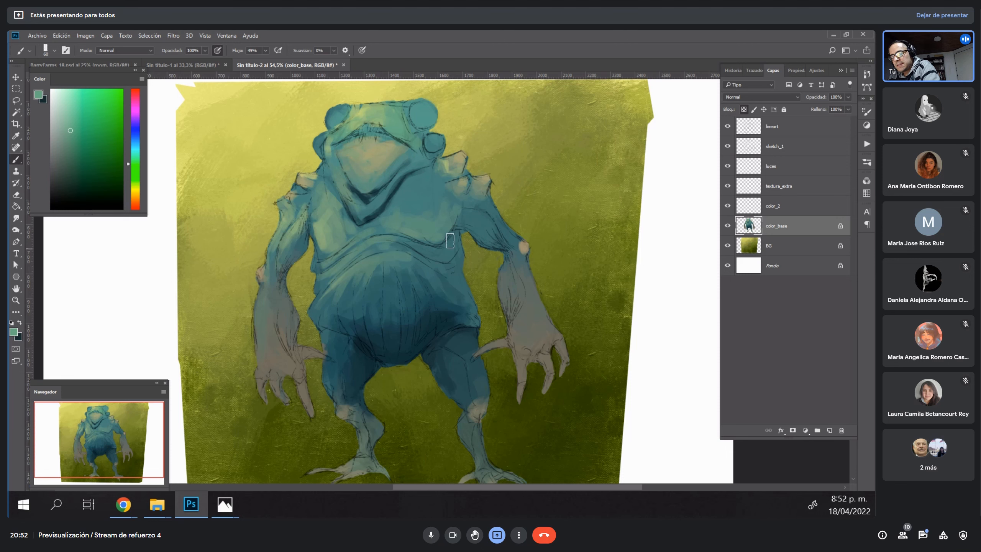
# Switch the brush to the basic_brush preset.
pyautogui.rightClick(457, 226)
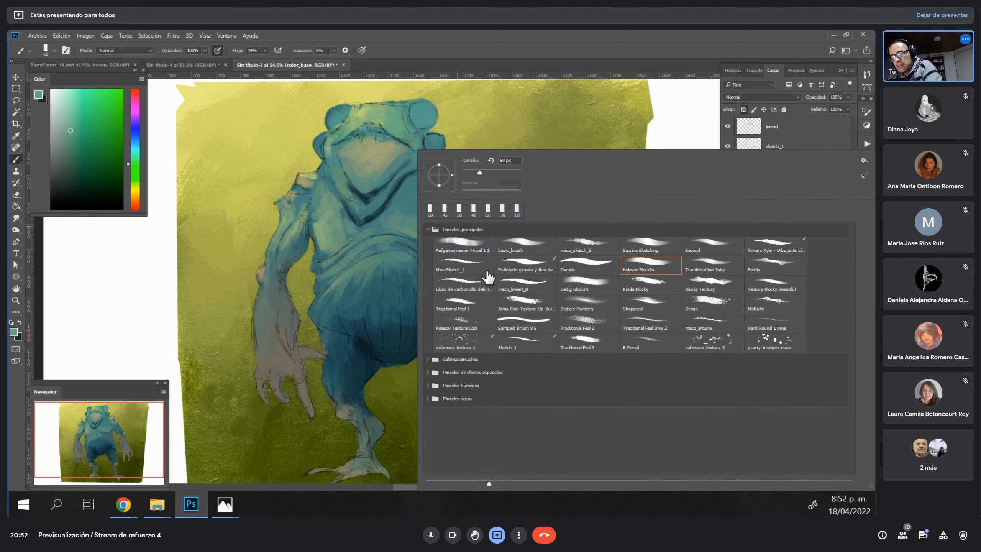
pyautogui.click(534, 253)
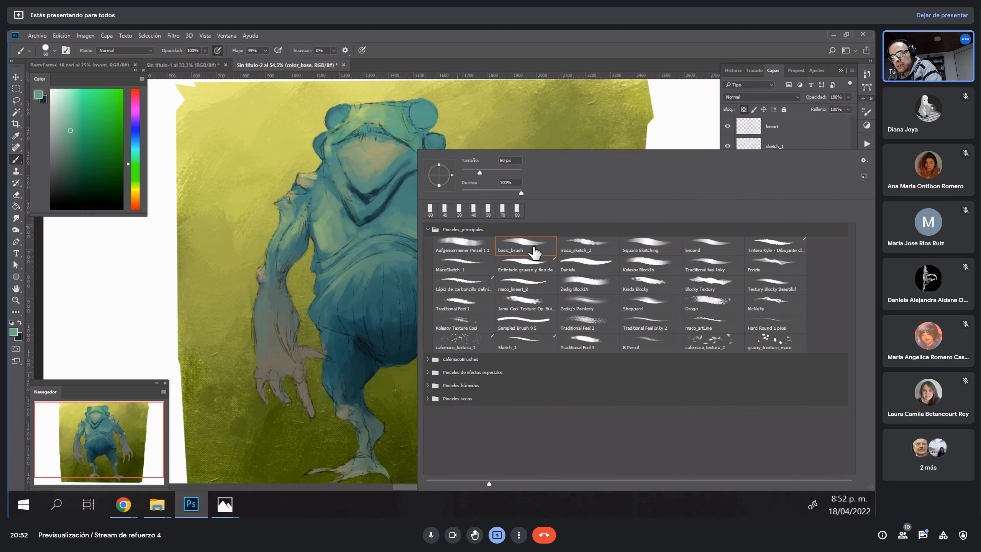
pyautogui.click(381, 234)
# Try loose green strokes across the lower chest and belly with the basic brush, and undo them.
pyautogui.moveTo(395, 232); pyautogui.dragTo(392, 322)
pyautogui.moveTo(417, 238); pyautogui.dragTo(448, 228)
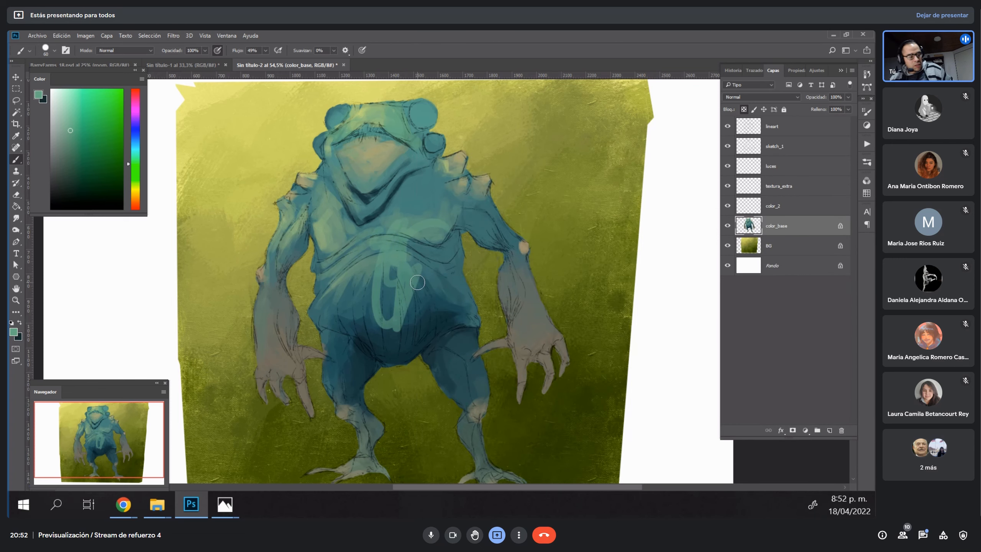
pyautogui.hotkey('ctrl', 'z')
pyautogui.hotkey('ctrl', 'z')
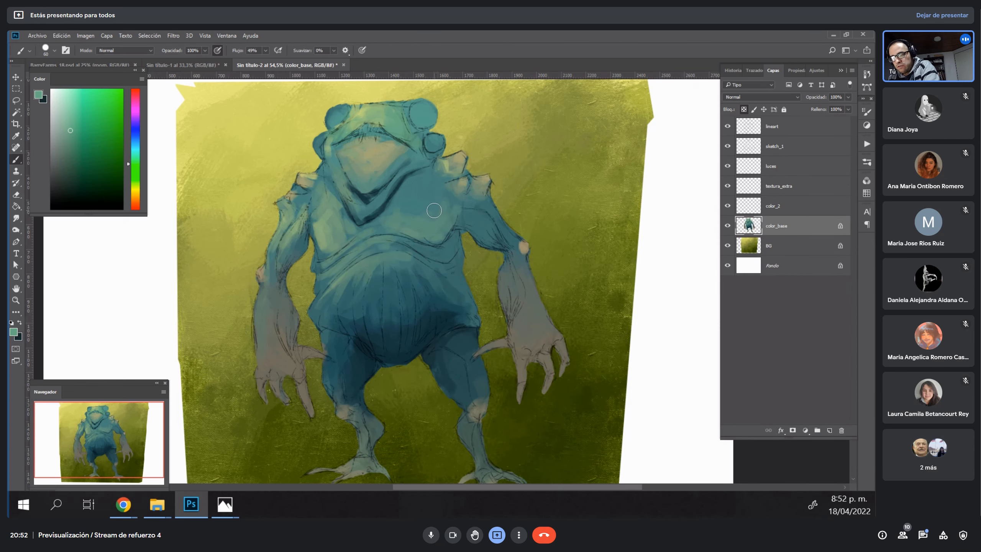
# Set the basic brush size to 27 px.
pyautogui.rightClick(434, 210)
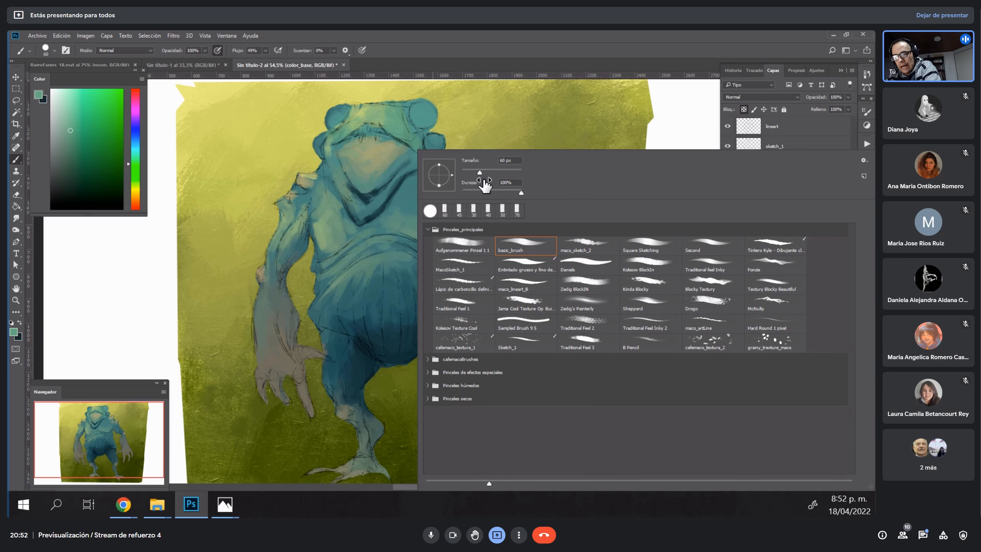
pyautogui.click(473, 172)
pyautogui.moveTo(472, 171); pyautogui.dragTo(471, 171)
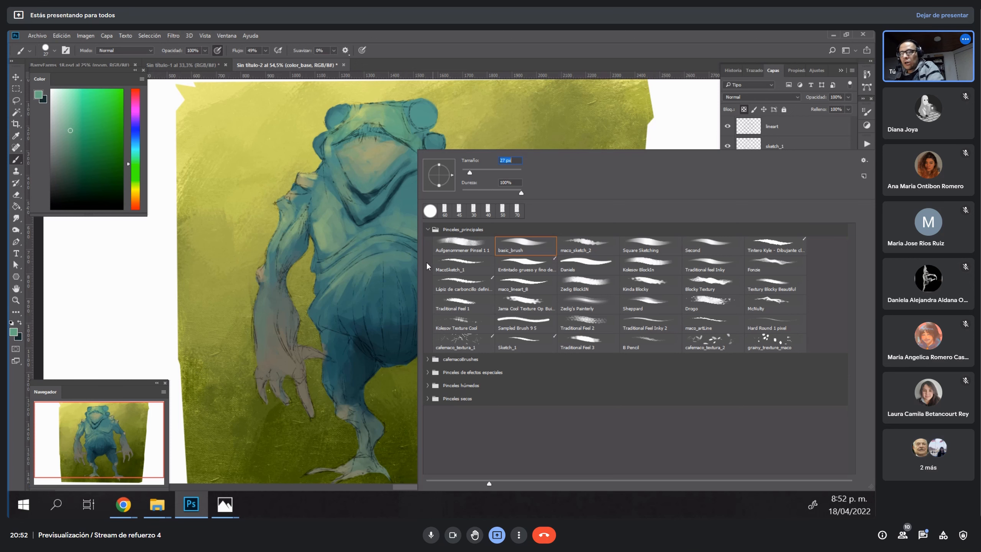
pyautogui.click(541, 120)
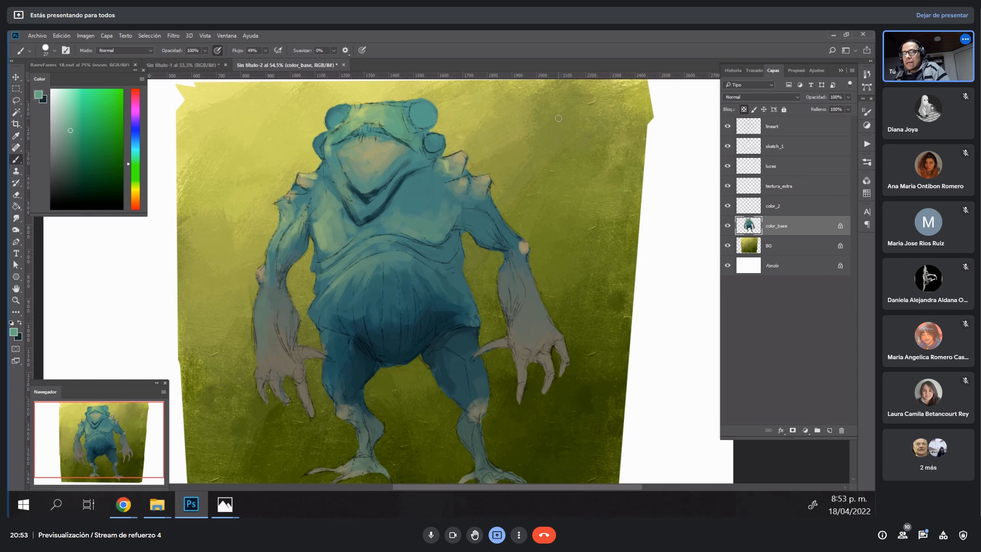
# Paint a loose bright pink zigzag test stroke across the chest and belly on the color_2 layer.
pyautogui.click(783, 208)
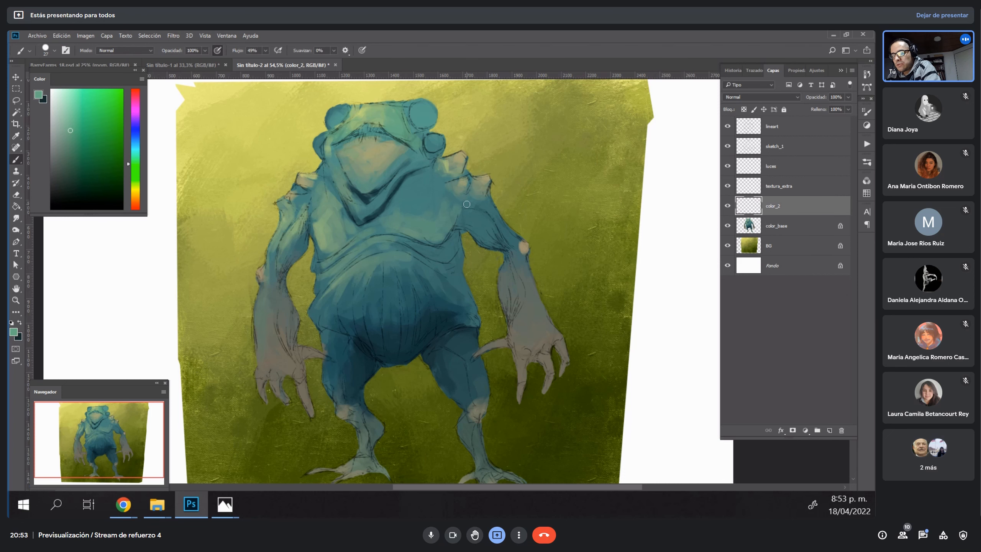
pyautogui.rightClick(501, 194)
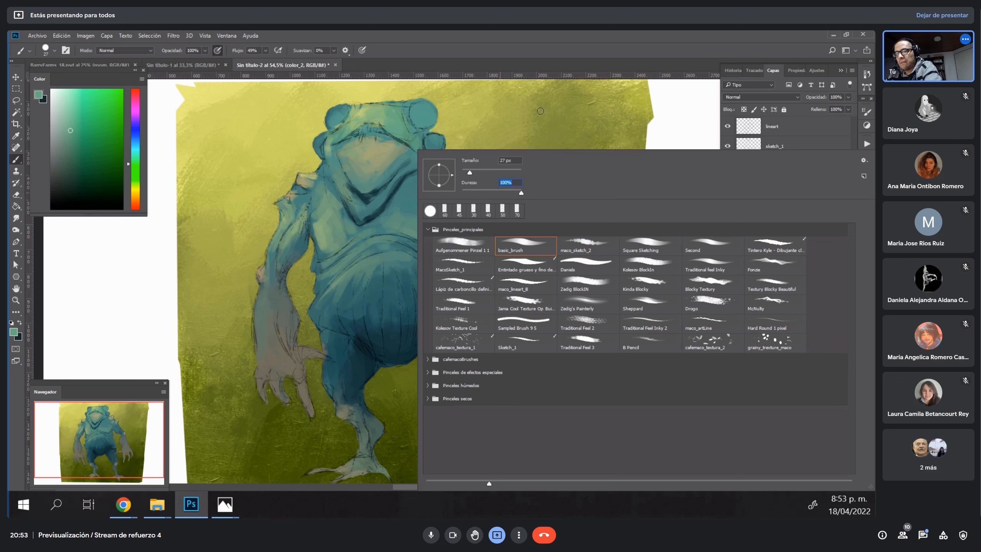
pyautogui.click(814, 128)
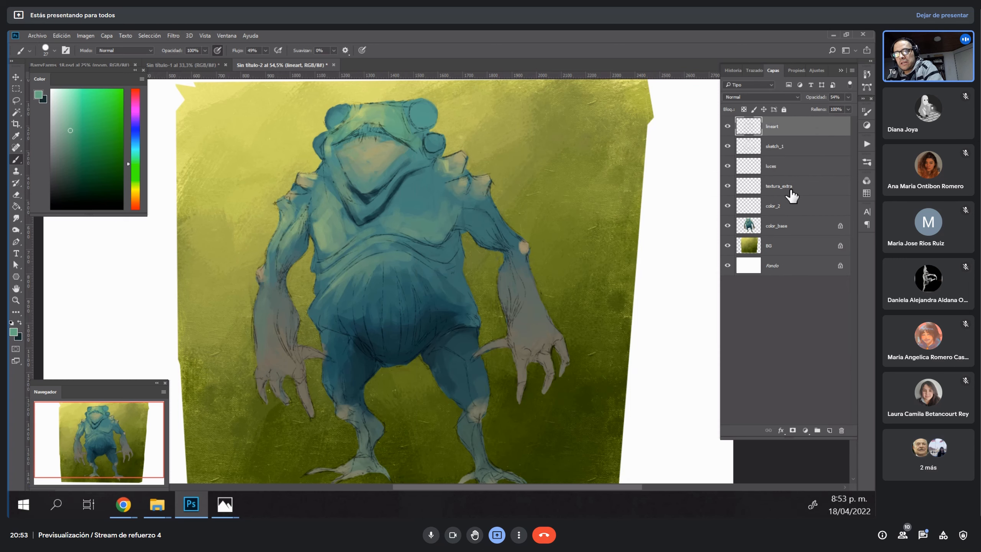
pyautogui.click(791, 205)
pyautogui.click(135, 95)
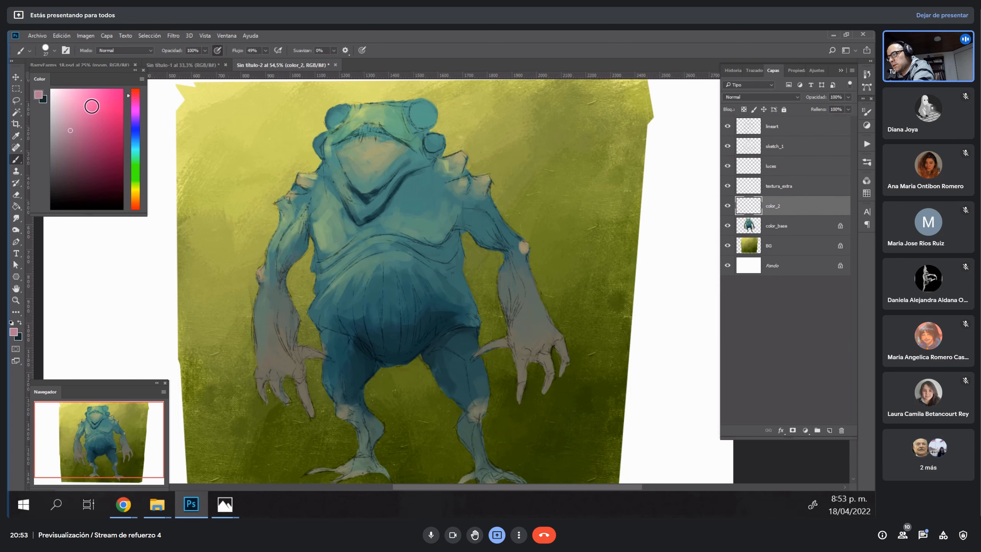
pyautogui.click(110, 97)
pyautogui.moveTo(427, 245)
pyautogui.mouseDown()
pyautogui.moveTo(431, 220)
pyautogui.moveTo(400, 243)
pyautogui.moveTo(430, 288)
pyautogui.mouseUp()
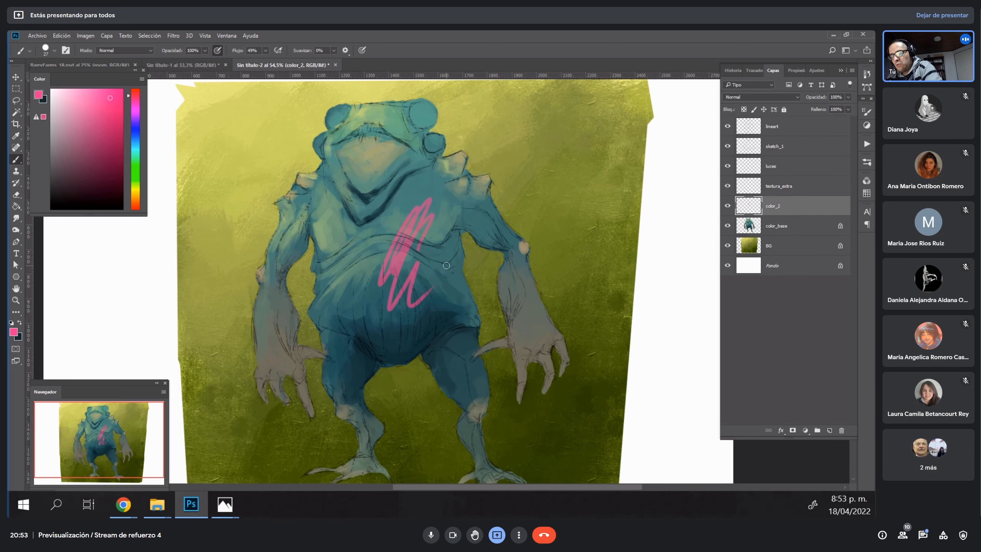
# Set the brush hardness to 0% and paint another pink zigzag stroke on the chest beside the first one.
pyautogui.press('z')
pyautogui.moveTo(421, 251)
pyautogui.mouseDown()
pyautogui.moveTo(438, 247)
pyautogui.moveTo(462, 280)
pyautogui.mouseUp()
pyautogui.press('b')
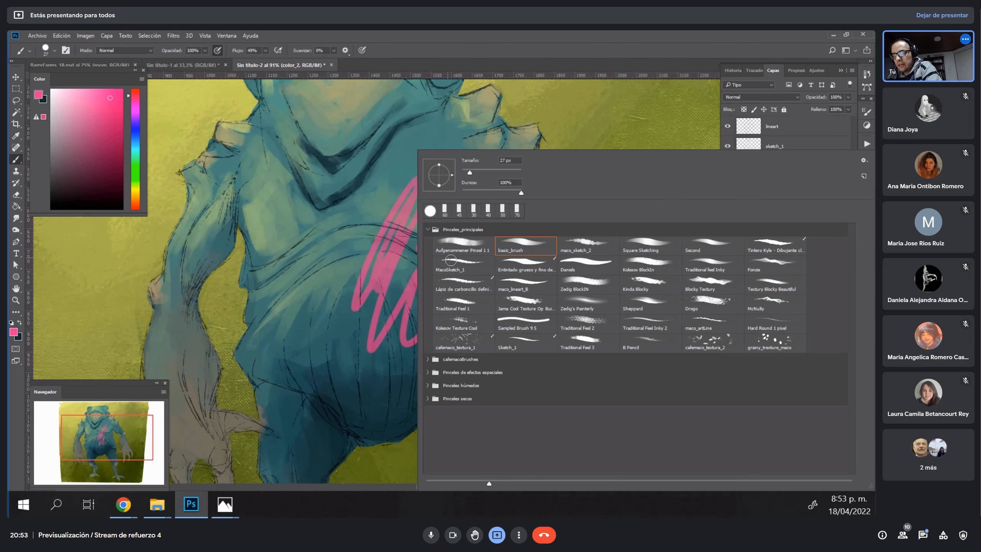
pyautogui.rightClick(452, 257)
pyautogui.moveTo(521, 193); pyautogui.dragTo(459, 194)
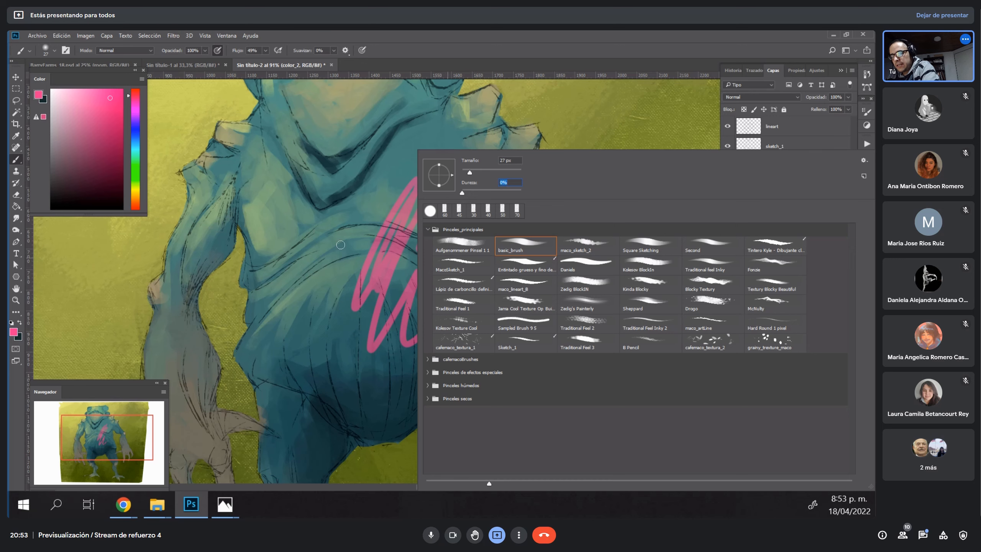
pyautogui.moveTo(375, 197)
pyautogui.mouseDown()
pyautogui.moveTo(344, 260)
pyautogui.moveTo(382, 169)
pyautogui.moveTo(430, 139)
pyautogui.mouseUp()
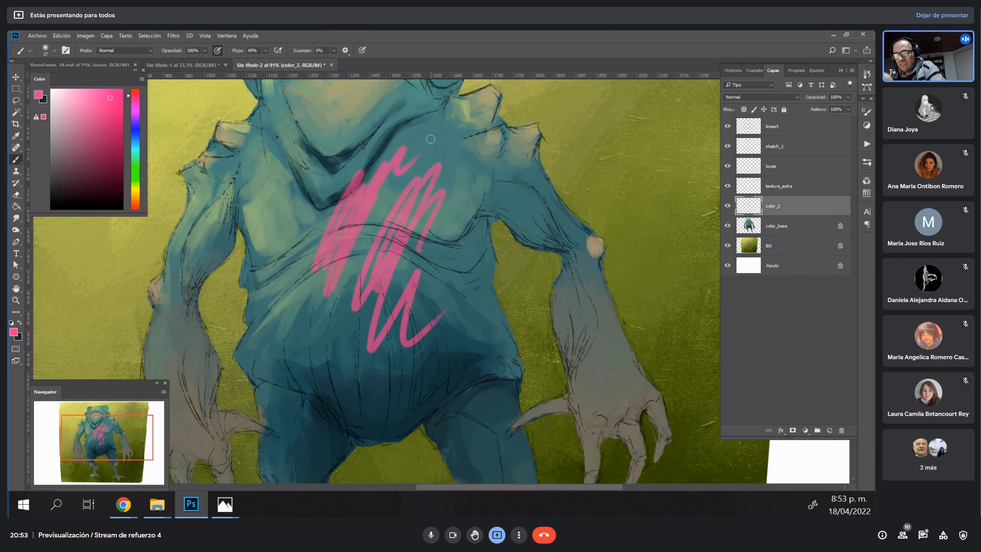
# Undo the pink zigzag test strokes on the chest and belly.
pyautogui.hotkey('ctrl', 'z')
pyautogui.hotkey('ctrl', 'z')
pyautogui.hotkey('ctrl', 'z')
pyautogui.hotkey('ctrl', 'z')
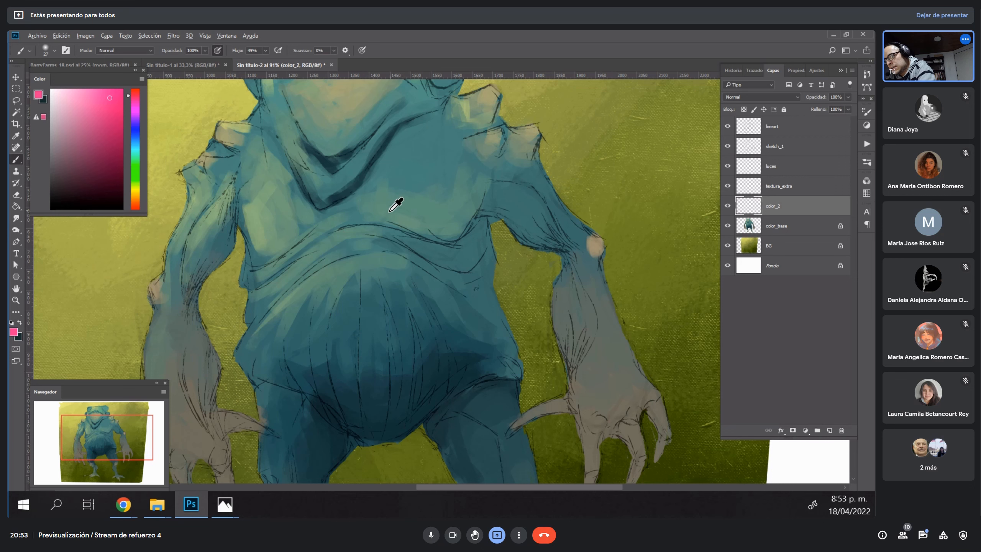
# Sample the skin colour beside the picture's left arm, darken it, and paint thin dark teal shading strokes around that arm's inner elbow.
pyautogui.keyDown('alt'); pyautogui.click(230, 241); pyautogui.keyUp('alt')
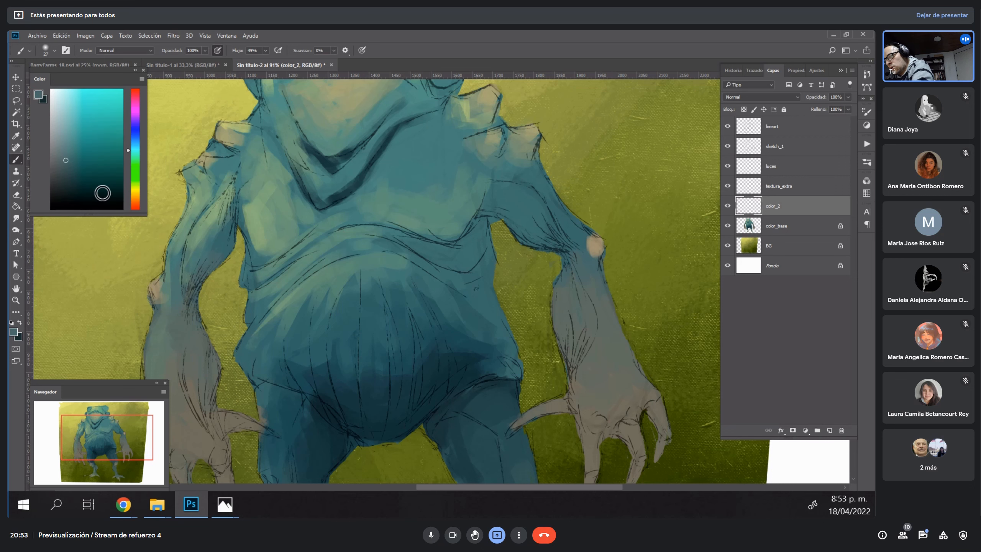
pyautogui.moveTo(67, 170); pyautogui.dragTo(68, 175)
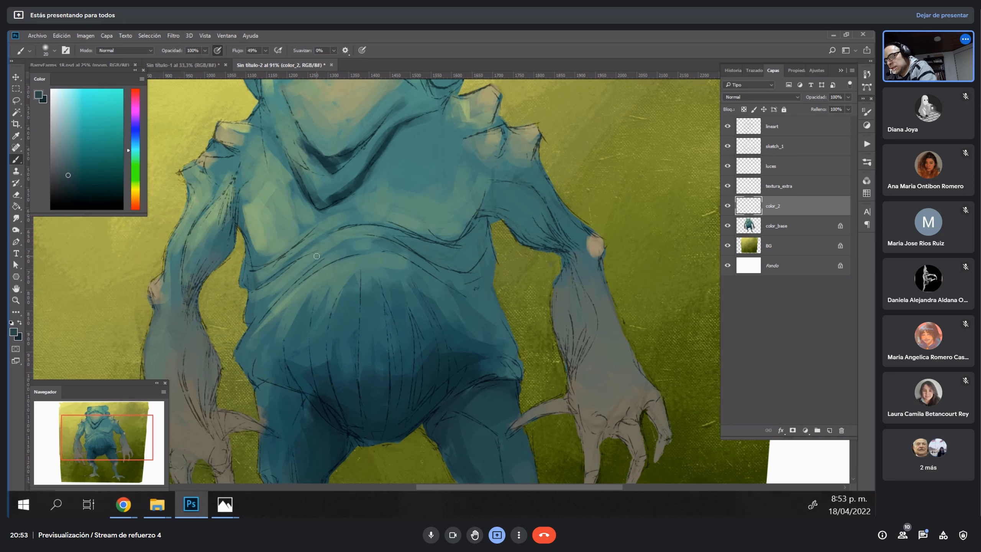
pyautogui.rightClick(365, 250)
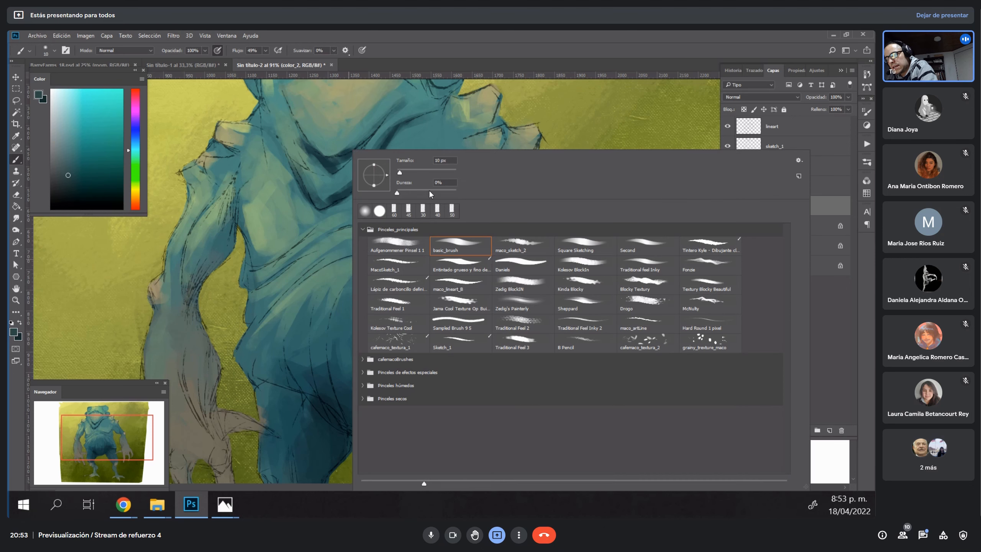
pyautogui.click(217, 250)
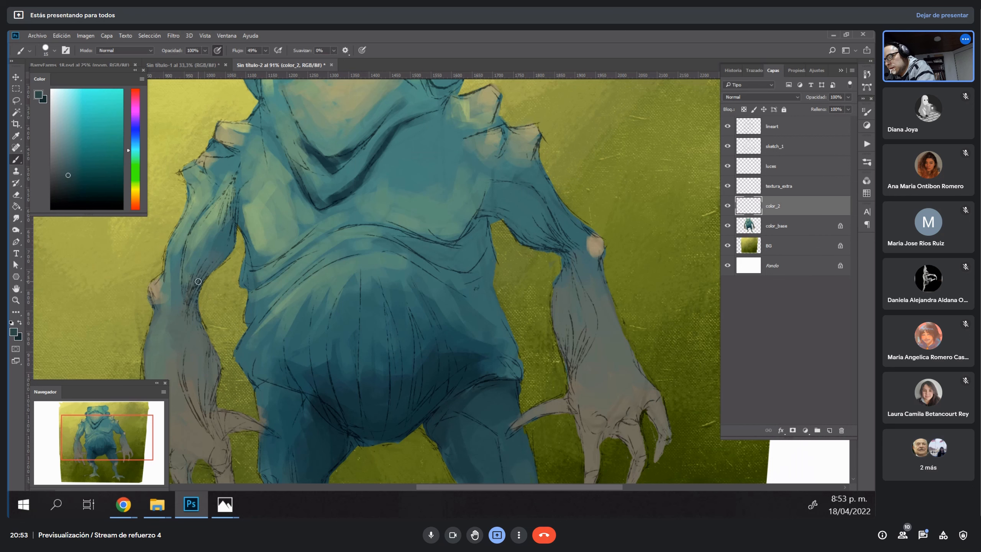
pyautogui.moveTo(194, 289)
pyautogui.mouseDown()
pyautogui.moveTo(215, 244)
pyautogui.moveTo(195, 289)
pyautogui.moveTo(207, 267)
pyautogui.mouseUp()
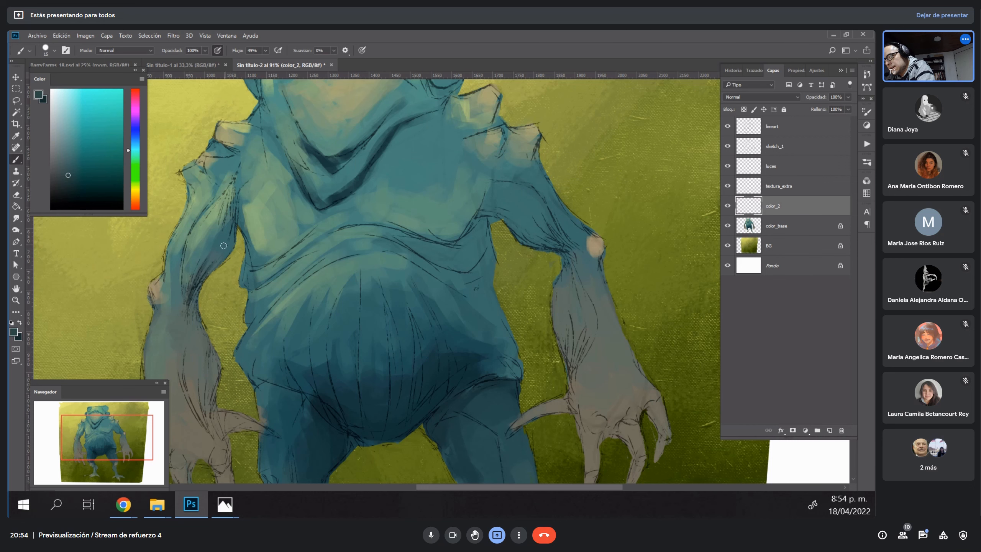
pyautogui.moveTo(193, 303); pyautogui.dragTo(199, 335)
pyautogui.moveTo(230, 232); pyautogui.dragTo(227, 253)
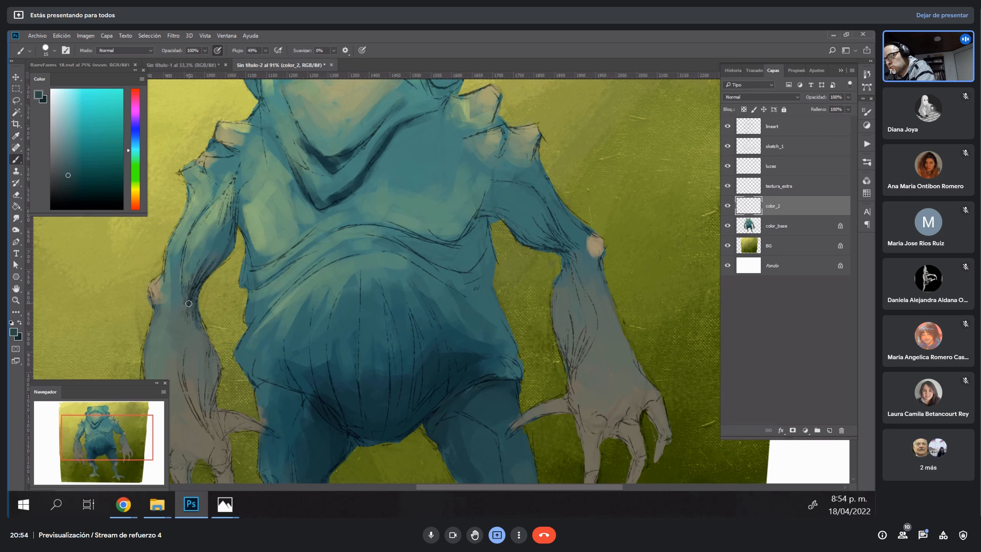
pyautogui.moveTo(188, 305); pyautogui.dragTo(196, 257)
pyautogui.moveTo(187, 296); pyautogui.dragTo(183, 265)
# Enlarge the brush and paint dark teal shadow strokes from the armpit down the inner edge of the picture's left arm.
pyautogui.moveTo(234, 178)
pyautogui.mouseDown()
pyautogui.moveTo(213, 248)
pyautogui.moveTo(236, 194)
pyautogui.moveTo(230, 220)
pyautogui.mouseUp()
pyautogui.press(']')
pyautogui.moveTo(234, 183)
pyautogui.mouseDown()
pyautogui.moveTo(228, 221)
pyautogui.moveTo(235, 222)
pyautogui.mouseUp()
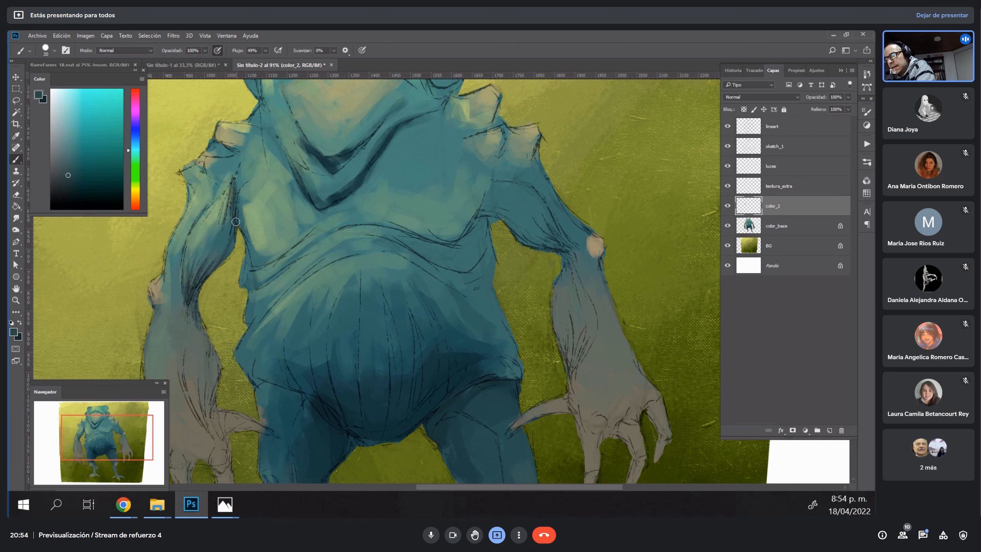
pyautogui.moveTo(243, 176); pyautogui.dragTo(236, 204)
pyautogui.moveTo(236, 189)
pyautogui.mouseDown()
pyautogui.moveTo(235, 208)
pyautogui.moveTo(255, 151)
pyautogui.moveTo(229, 235)
pyautogui.mouseUp()
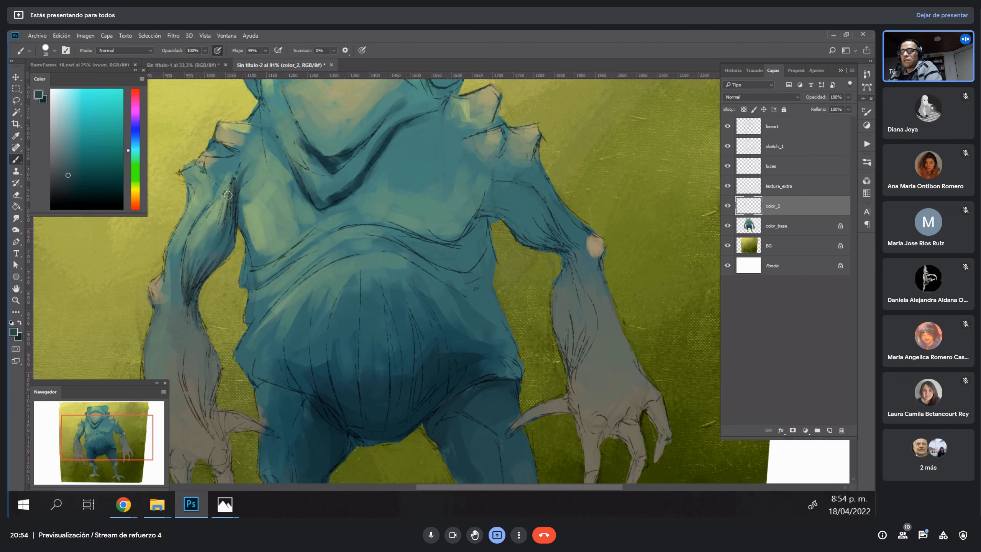
# Try a scalloped dark teal stroke across the background beside the picture's right arm, and undo it.
pyautogui.moveTo(558, 248); pyautogui.dragTo(452, 306)
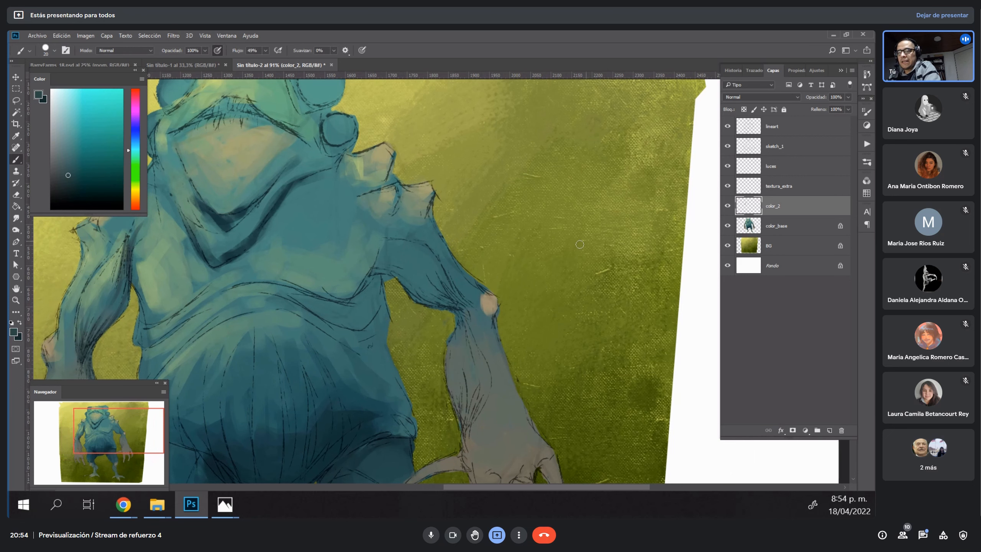
pyautogui.moveTo(475, 231)
pyautogui.mouseDown()
pyautogui.moveTo(529, 229)
pyautogui.moveTo(596, 210)
pyautogui.moveTo(650, 227)
pyautogui.moveTo(709, 296)
pyautogui.mouseUp()
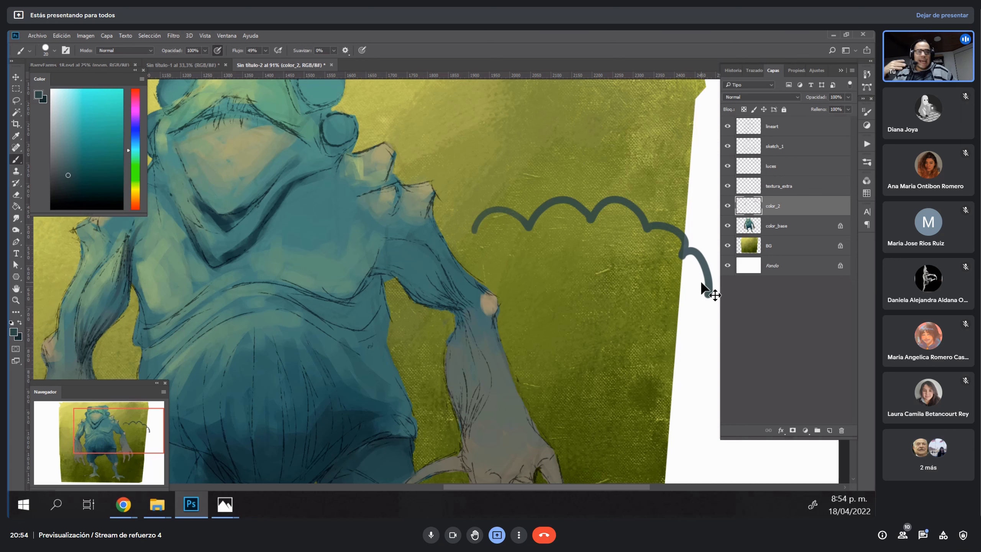
pyautogui.hotkey('ctrl', 'z')
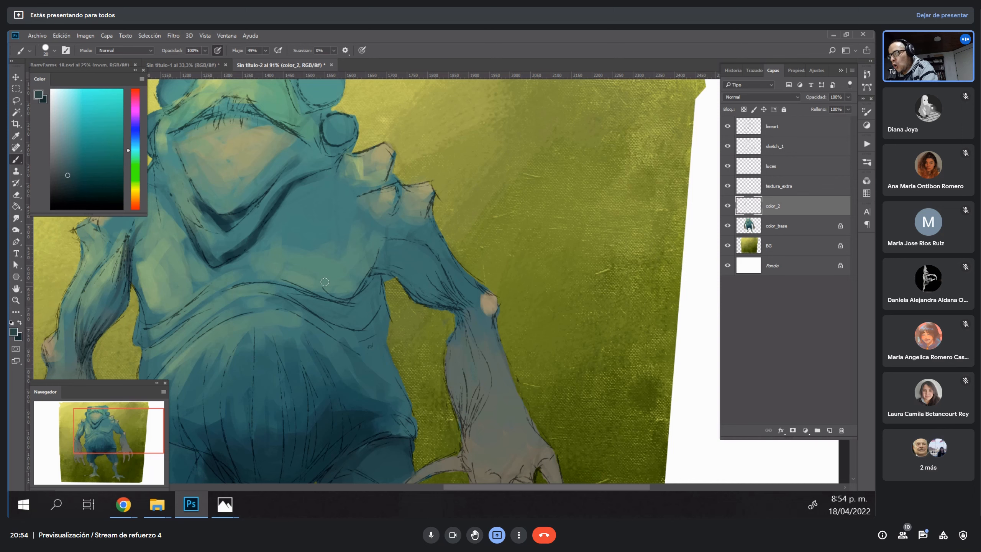
pyautogui.moveTo(329, 270); pyautogui.dragTo(389, 252)
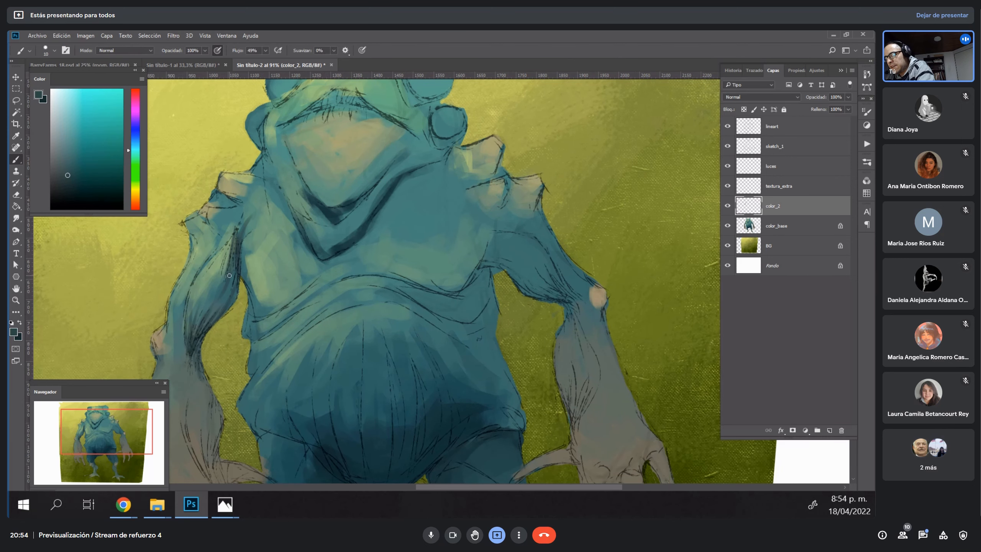
# Add dark streaks along the upper part of the picture's left arm, and deepen its armpit crease with a darker teal.
pyautogui.press(']')
pyautogui.moveTo(228, 238); pyautogui.dragTo(215, 278)
pyautogui.moveTo(231, 244); pyautogui.dragTo(203, 280)
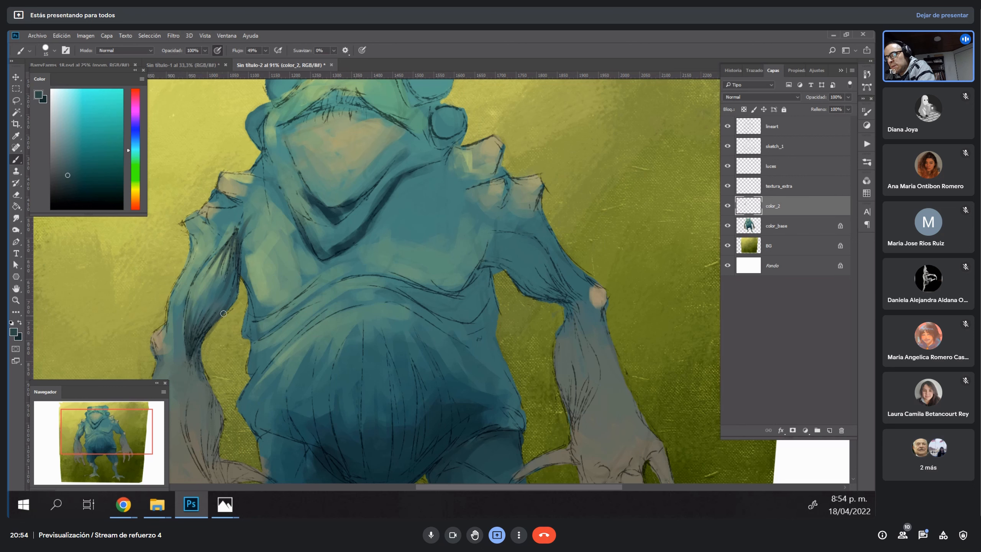
pyautogui.click(71, 181)
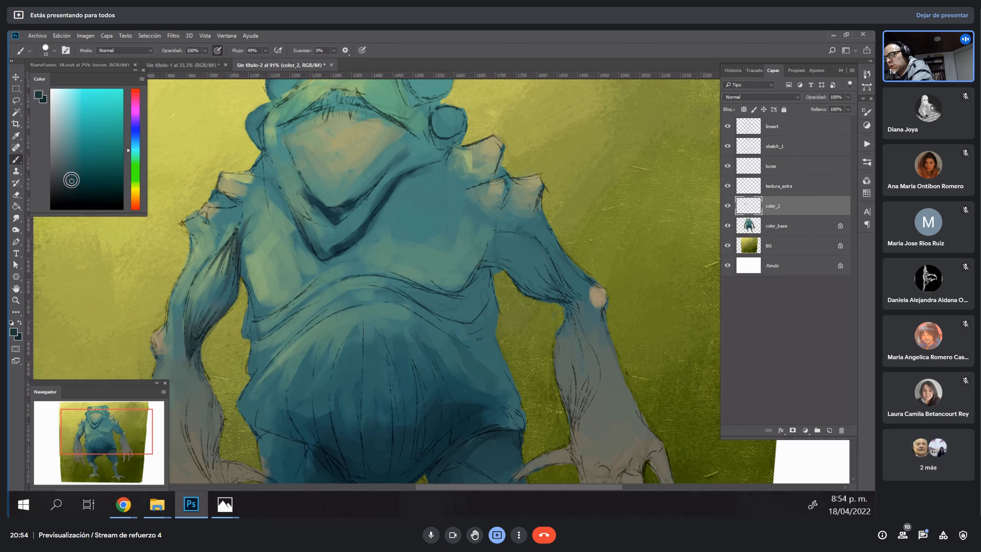
pyautogui.press(']')
pyautogui.moveTo(238, 230); pyautogui.dragTo(234, 289)
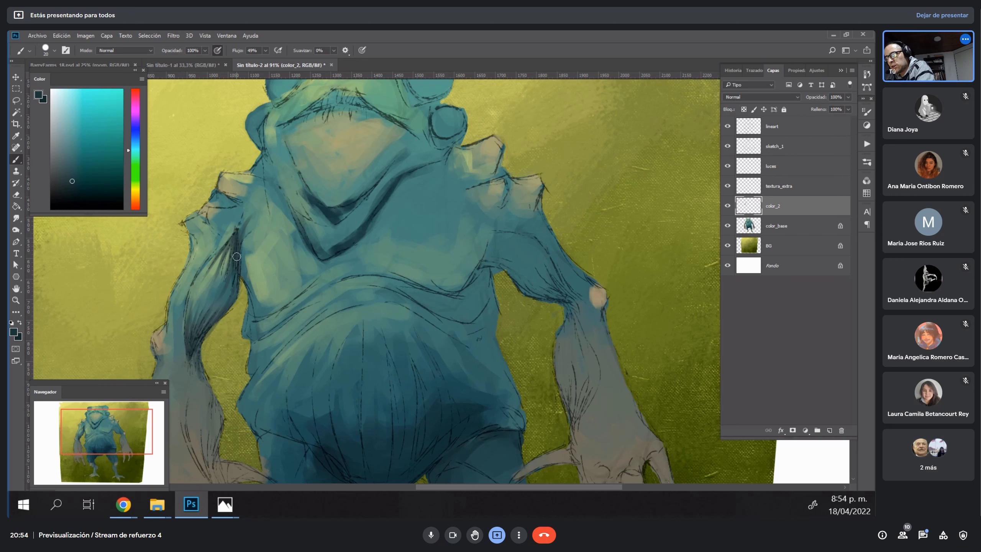
pyautogui.moveTo(238, 225); pyautogui.dragTo(234, 242)
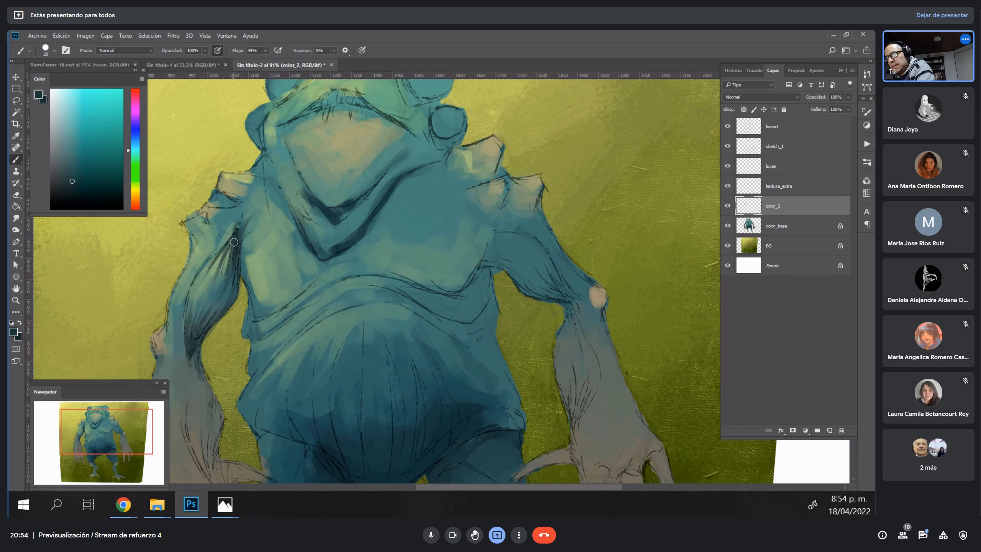
# Sample the forearm's blue-grey, darken it, and shade the inner edge of the picture's left forearm below the elbow.
pyautogui.keyDown('alt'); pyautogui.click(206, 368); pyautogui.keyUp('alt')
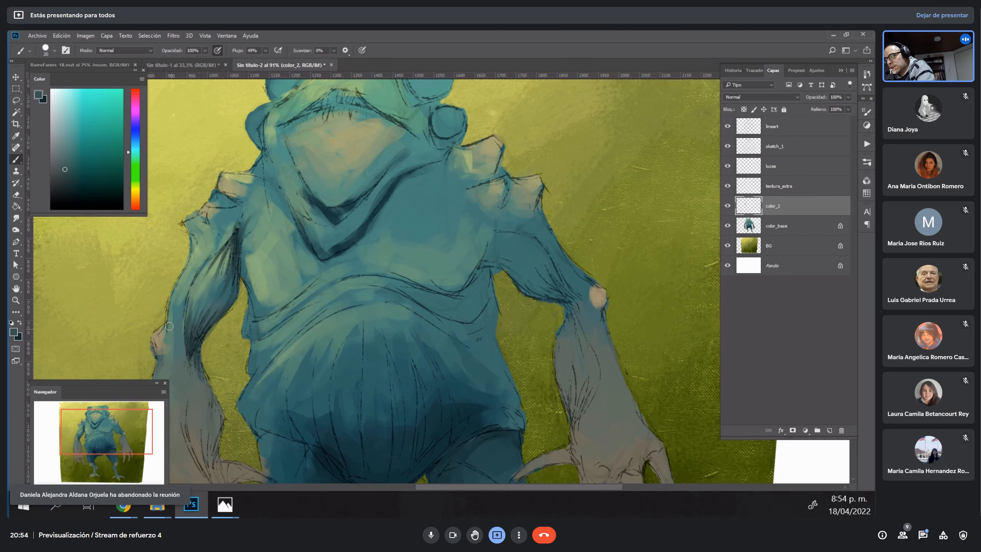
pyautogui.click(68, 180)
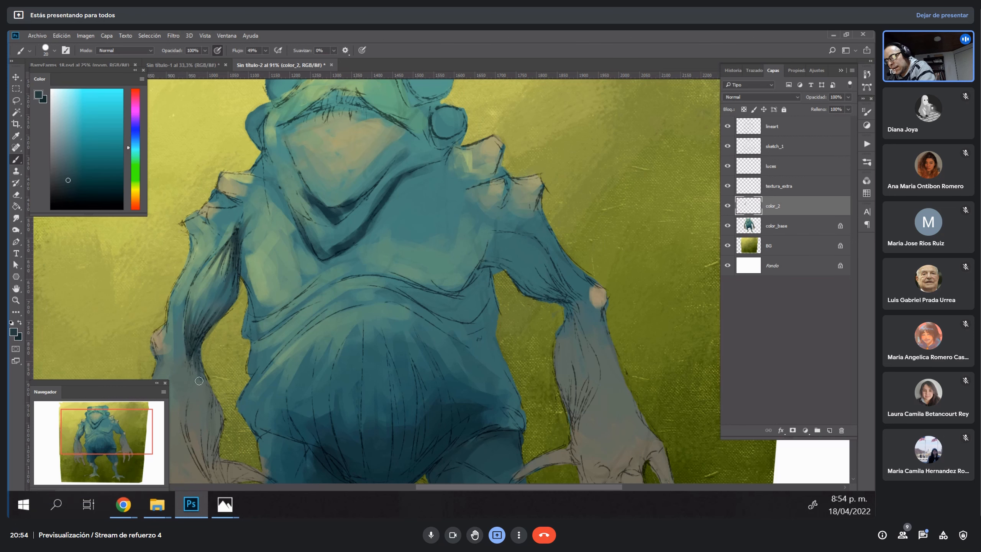
pyautogui.moveTo(198, 357)
pyautogui.mouseDown()
pyautogui.moveTo(212, 416)
pyautogui.moveTo(199, 367)
pyautogui.moveTo(196, 441)
pyautogui.moveTo(195, 358)
pyautogui.moveTo(193, 407)
pyautogui.moveTo(198, 362)
pyautogui.moveTo(213, 413)
pyautogui.mouseUp()
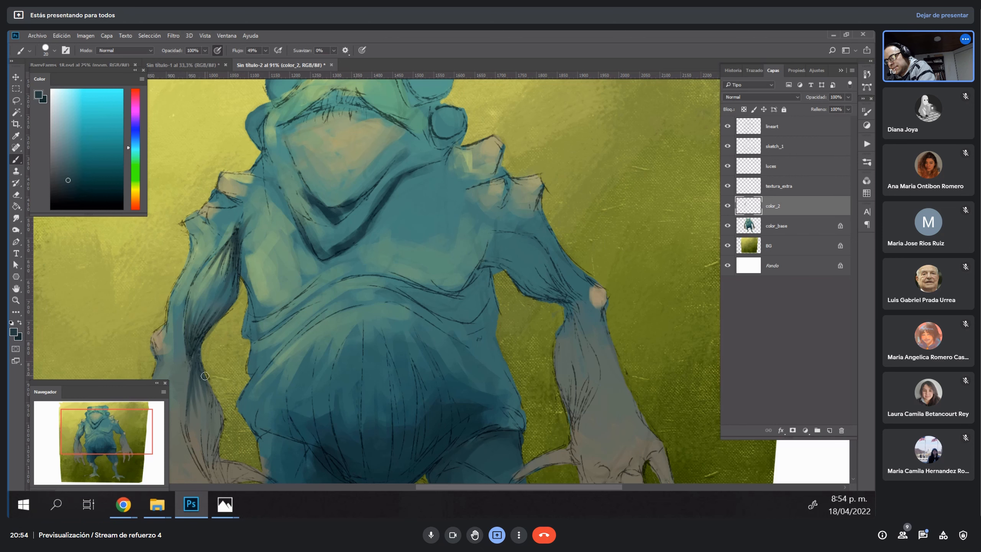
pyautogui.moveTo(205, 376)
pyautogui.mouseDown()
pyautogui.moveTo(212, 425)
pyautogui.moveTo(200, 461)
pyautogui.mouseUp()
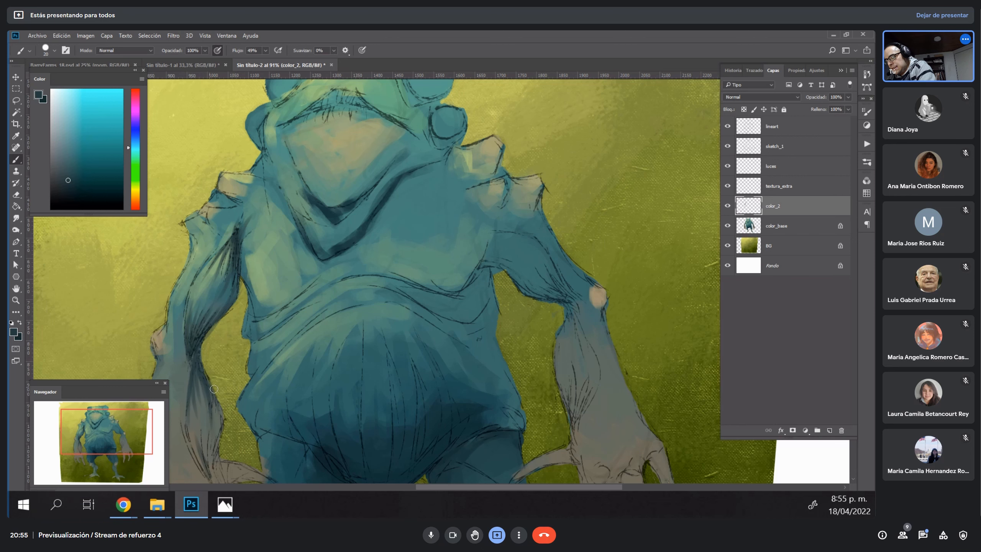
# Sample the grey near the wrist, darken it, and paint shading streaks by the wrist and below the elbow with a smaller brush.
pyautogui.moveTo(241, 395); pyautogui.dragTo(237, 333)
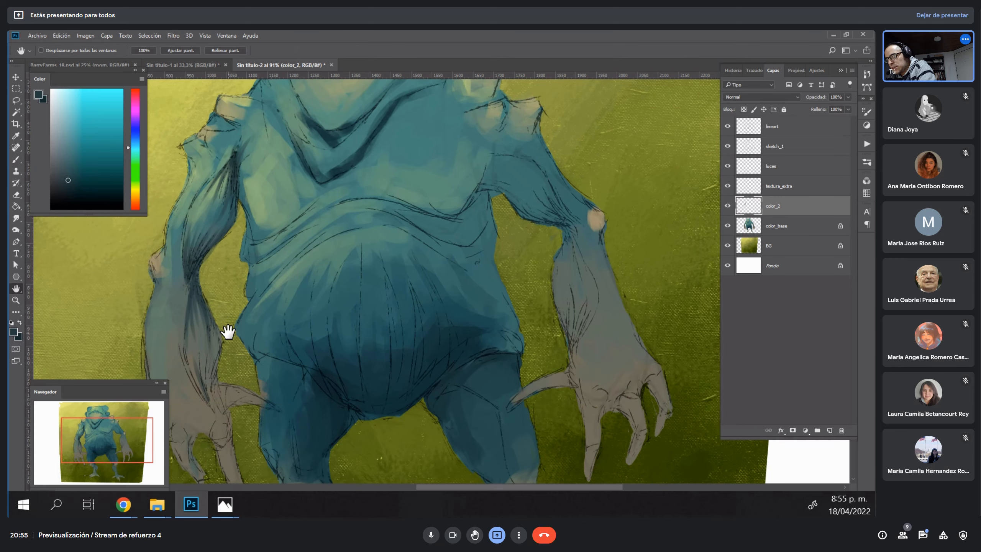
pyautogui.keyDown('alt'); pyautogui.click(201, 377); pyautogui.keyUp('alt')
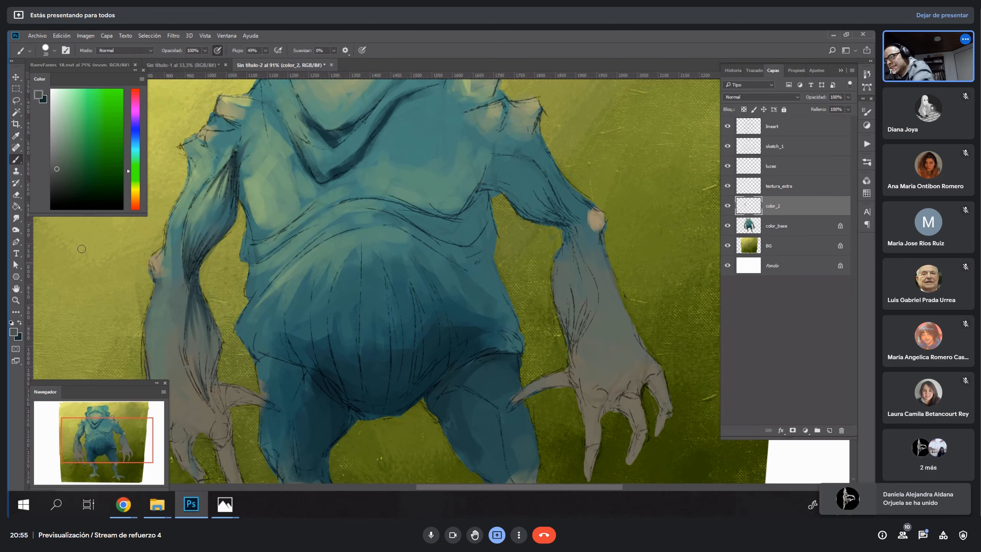
pyautogui.click(63, 181)
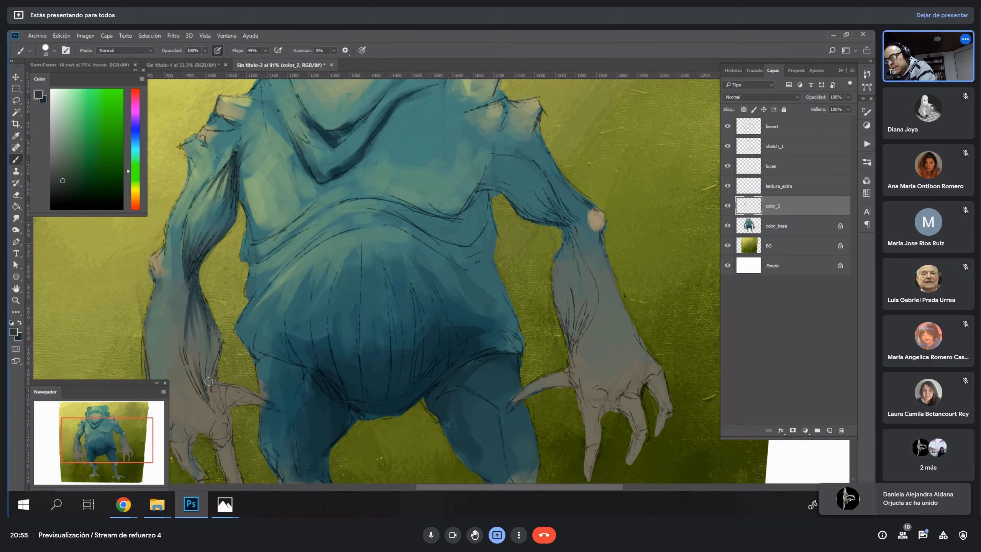
pyautogui.moveTo(208, 381)
pyautogui.mouseDown()
pyautogui.moveTo(214, 334)
pyautogui.moveTo(212, 405)
pyautogui.moveTo(209, 340)
pyautogui.moveTo(211, 390)
pyautogui.moveTo(218, 334)
pyautogui.moveTo(214, 390)
pyautogui.moveTo(216, 369)
pyautogui.mouseUp()
pyautogui.press('[')
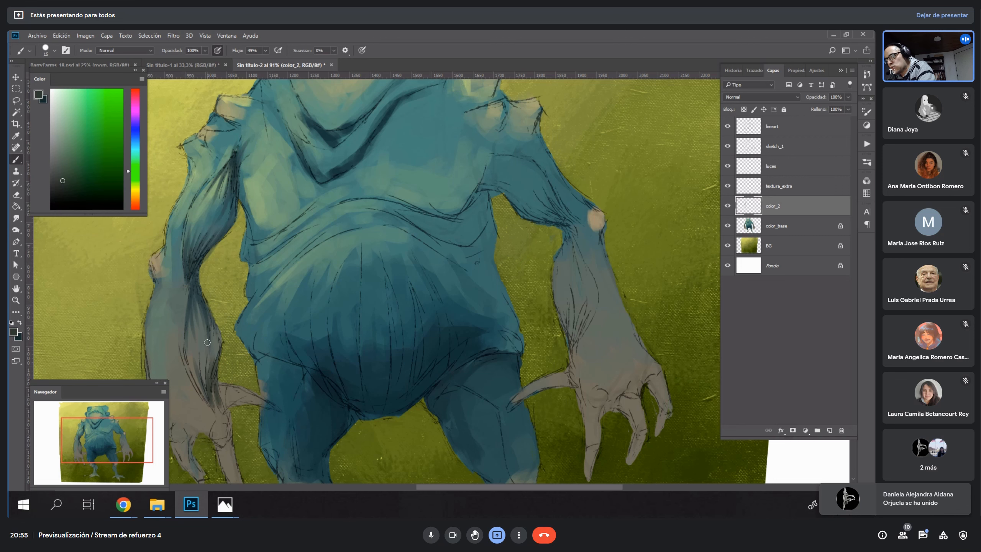
pyautogui.moveTo(192, 363)
pyautogui.mouseDown()
pyautogui.moveTo(197, 389)
pyautogui.moveTo(204, 364)
pyautogui.mouseUp()
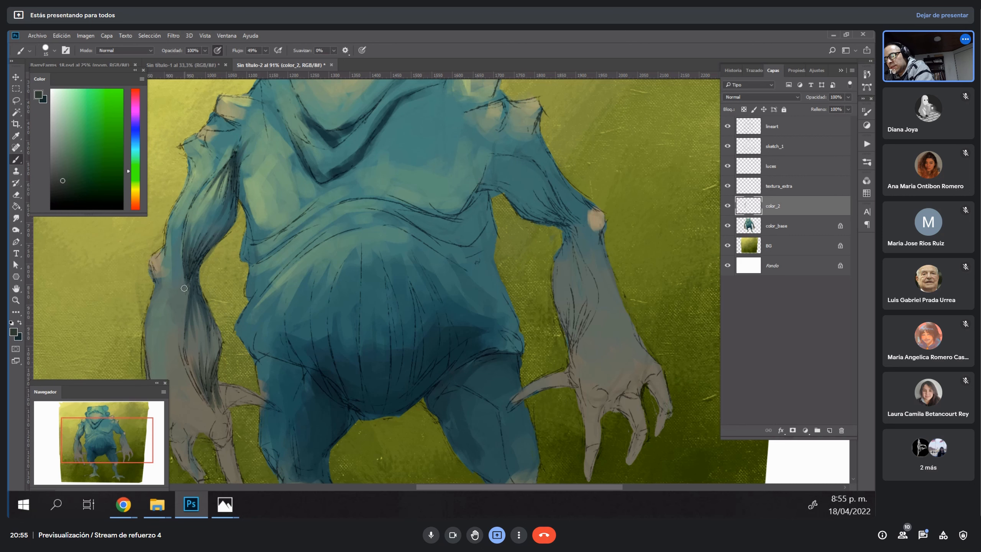
pyautogui.moveTo(188, 289); pyautogui.dragTo(176, 317)
pyautogui.moveTo(186, 281); pyautogui.dragTo(181, 321)
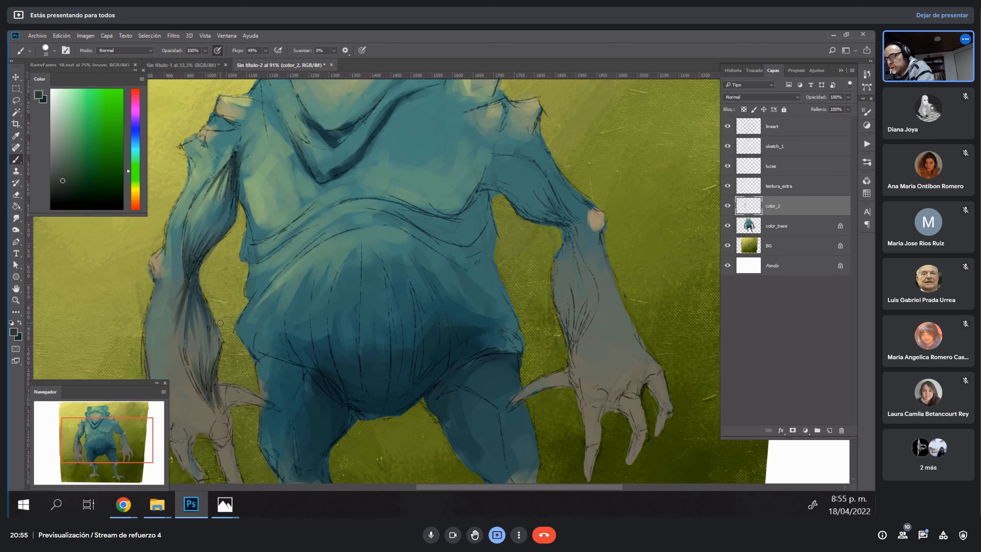
# Sample the forearm's tones, adjust to a darker grey-green, and paint a soft shading stroke at the elbow of the picture's left arm.
pyautogui.moveTo(219, 317); pyautogui.dragTo(267, 287)
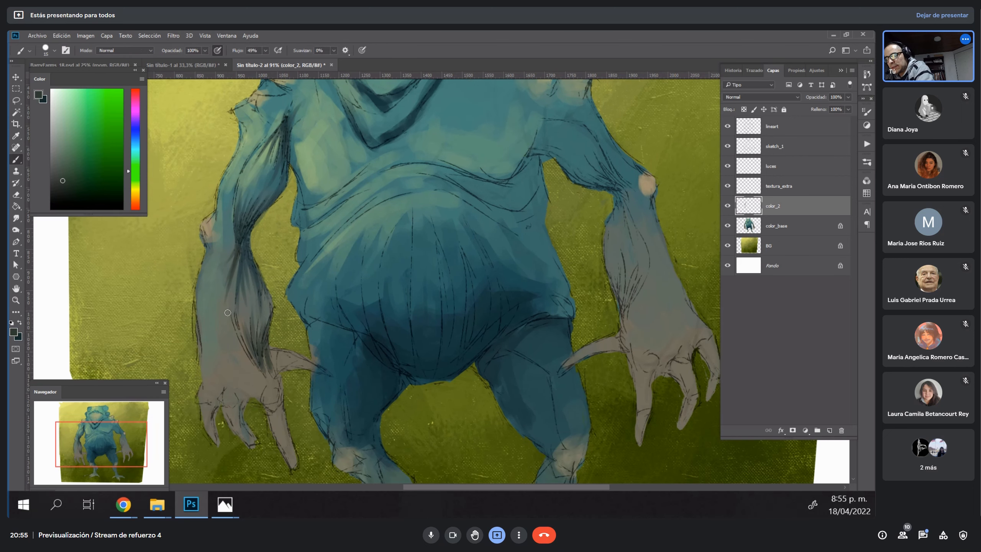
pyautogui.keyDown('alt'); pyautogui.click(251, 284); pyautogui.keyUp('alt')
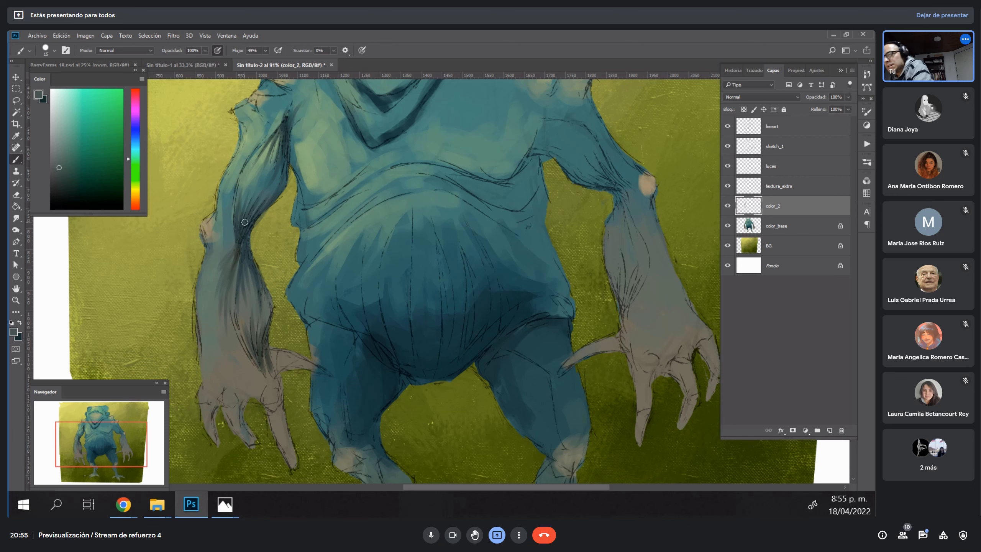
pyautogui.keyDown('alt'); pyautogui.click(231, 253); pyautogui.keyUp('alt')
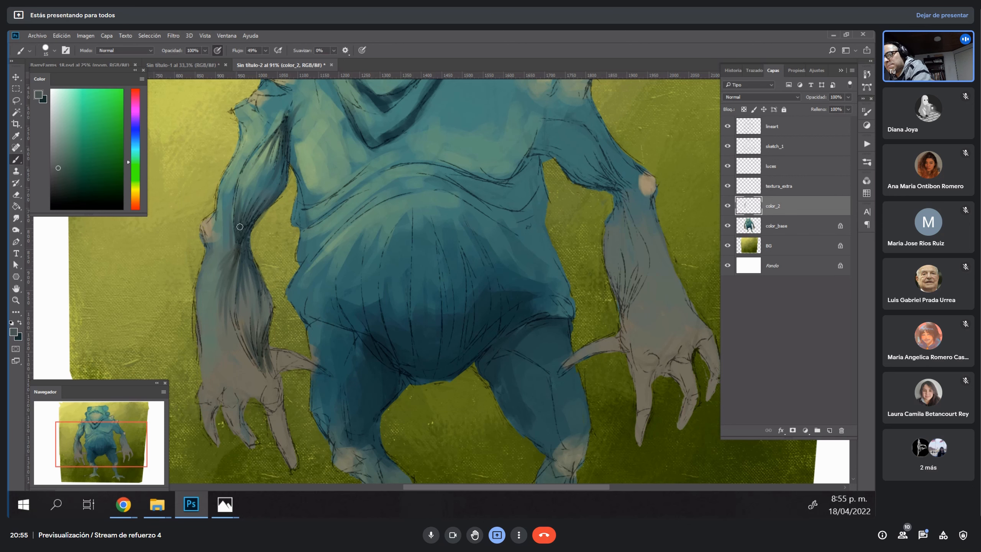
pyautogui.click(63, 174)
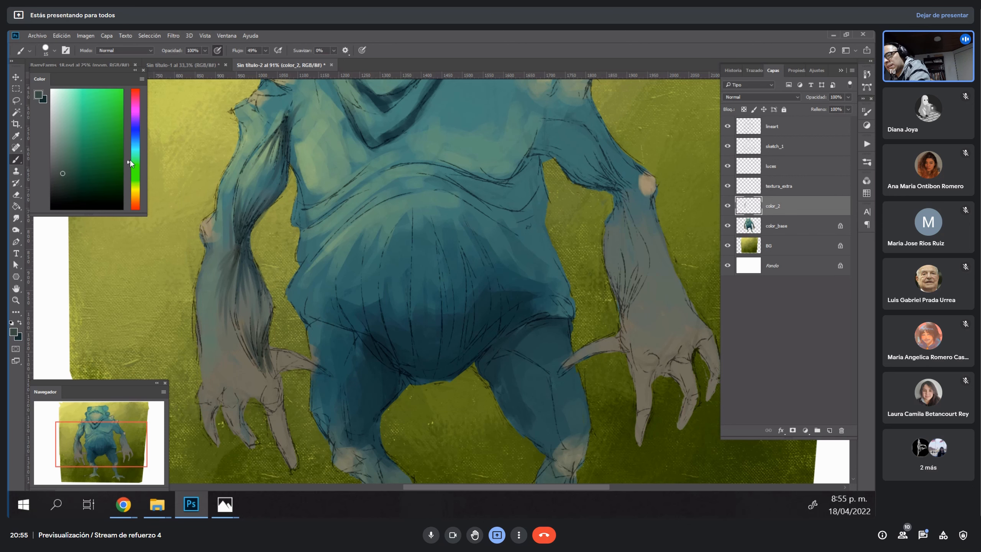
pyautogui.click(131, 160)
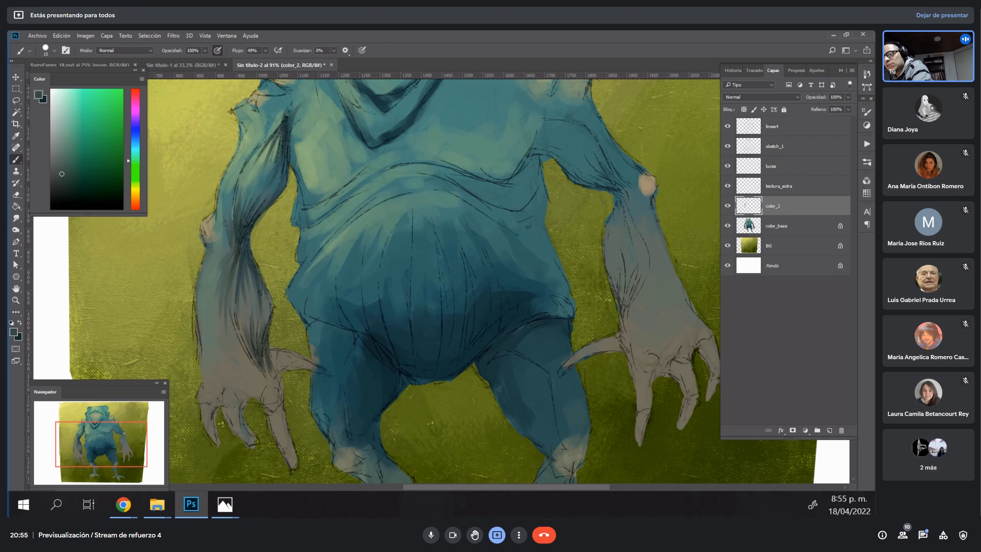
pyautogui.moveTo(228, 201); pyautogui.dragTo(232, 236)
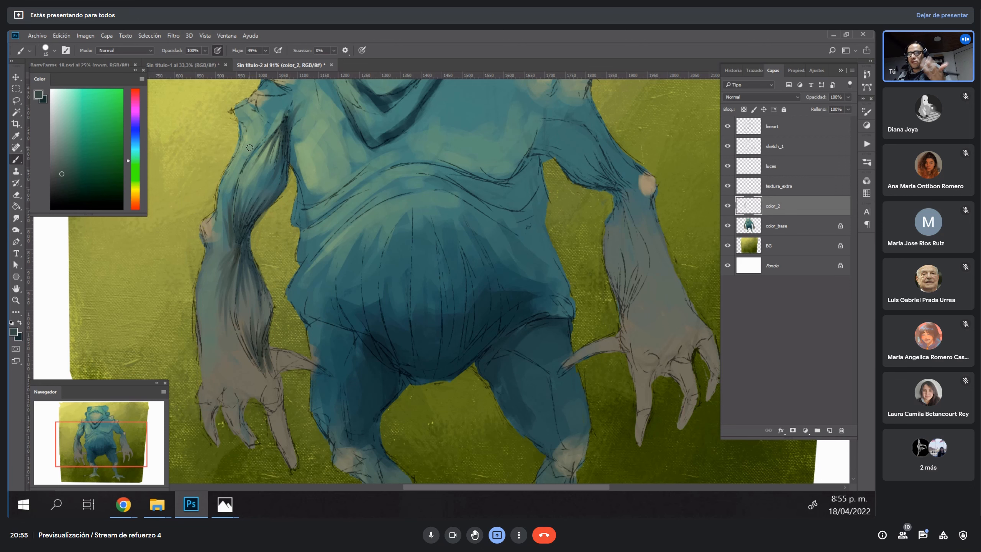
# Sample dark teals from the picture's left arm, darken the colour, and paint fine streaks down that forearm toward the wrist with a smaller brush.
pyautogui.keyDown('alt'); pyautogui.click(261, 273); pyautogui.keyUp('alt')
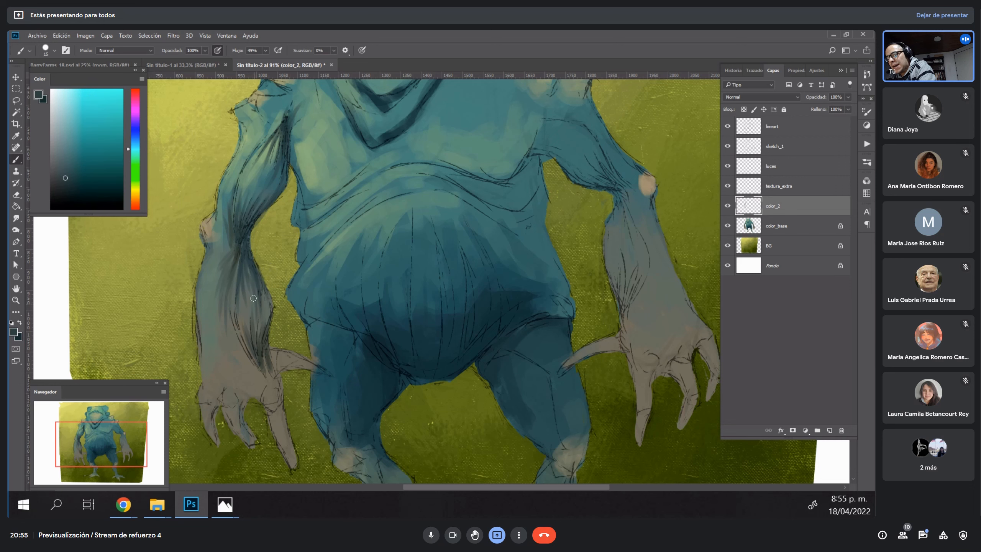
pyautogui.keyDown('alt'); pyautogui.click(285, 135); pyautogui.keyUp('alt')
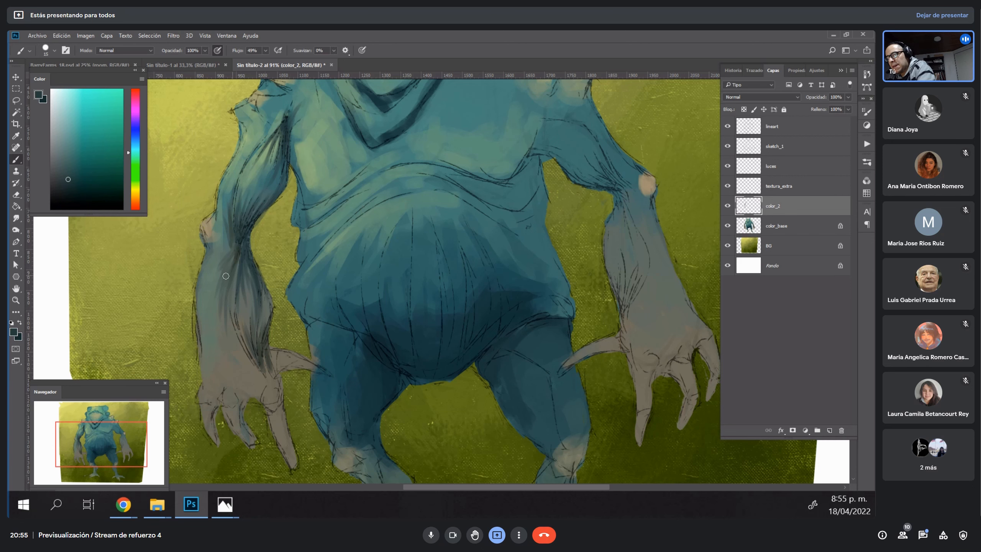
pyautogui.click(68, 187)
pyautogui.press('[')
pyautogui.press('[')
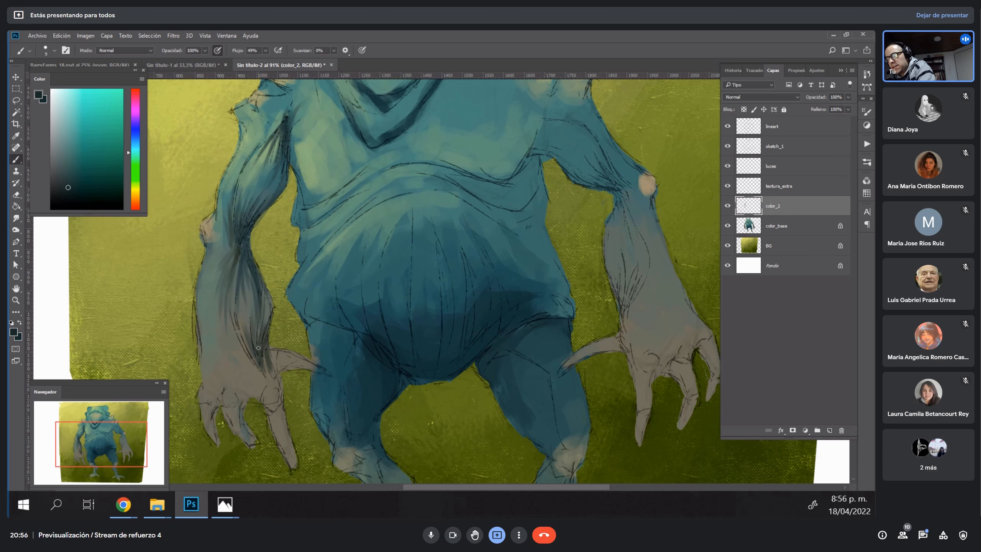
# Sample the left upper arm's dark blue and paint shading streaks along the underside of the picture's right upper arm with a larger brush.
pyautogui.keyDown('alt'); pyautogui.click(281, 170); pyautogui.keyUp('alt')
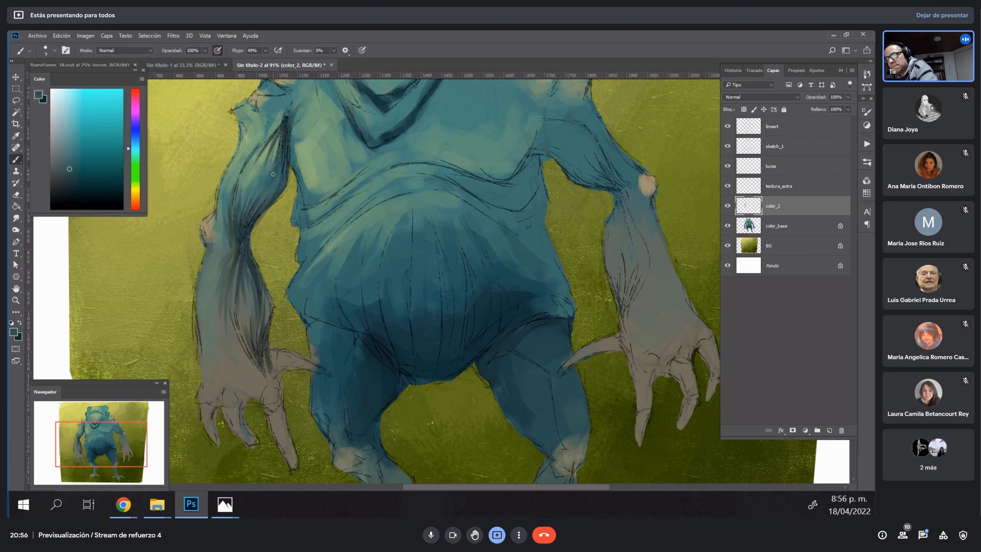
pyautogui.press(']')
pyautogui.press(']')
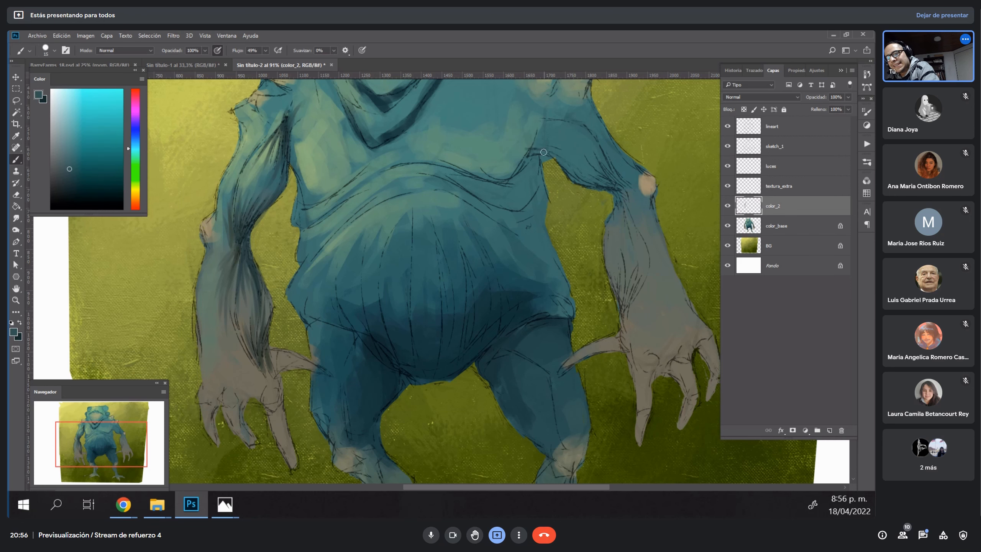
pyautogui.press(']')
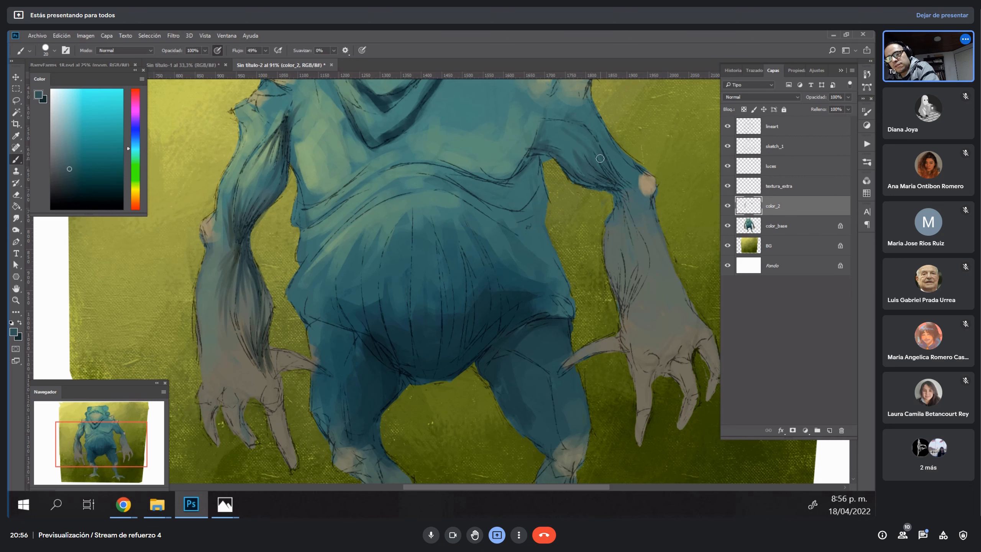
# Shade the picture's right forearm from below the elbow down its inner edge, switching to a darker teal sampled from that edge.
pyautogui.moveTo(624, 198)
pyautogui.mouseDown()
pyautogui.moveTo(624, 251)
pyautogui.moveTo(634, 240)
pyautogui.mouseUp()
pyautogui.press(']')
pyautogui.press('[')
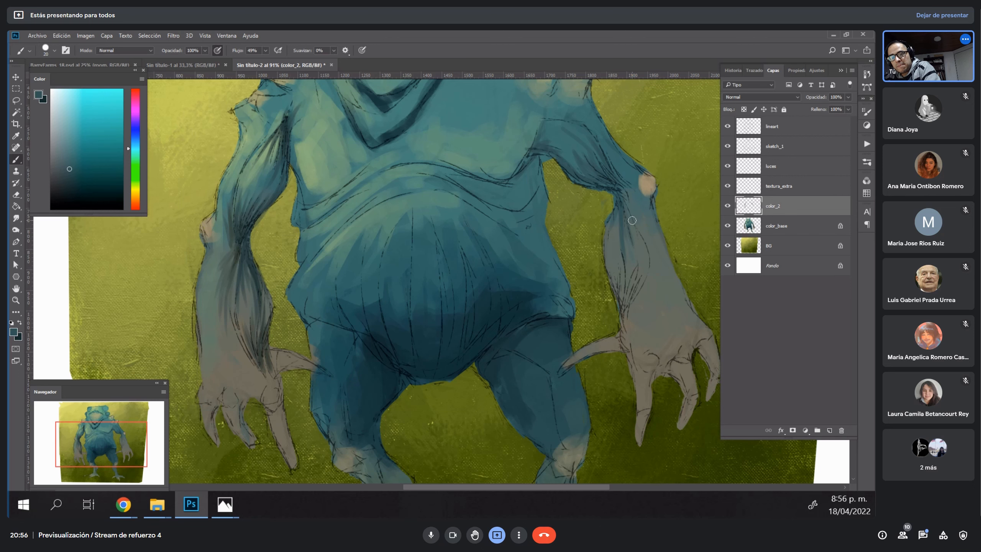
pyautogui.moveTo(621, 268)
pyautogui.mouseDown()
pyautogui.moveTo(621, 312)
pyautogui.moveTo(625, 304)
pyautogui.mouseUp()
pyautogui.keyDown('alt'); pyautogui.click(624, 290); pyautogui.keyUp('alt')
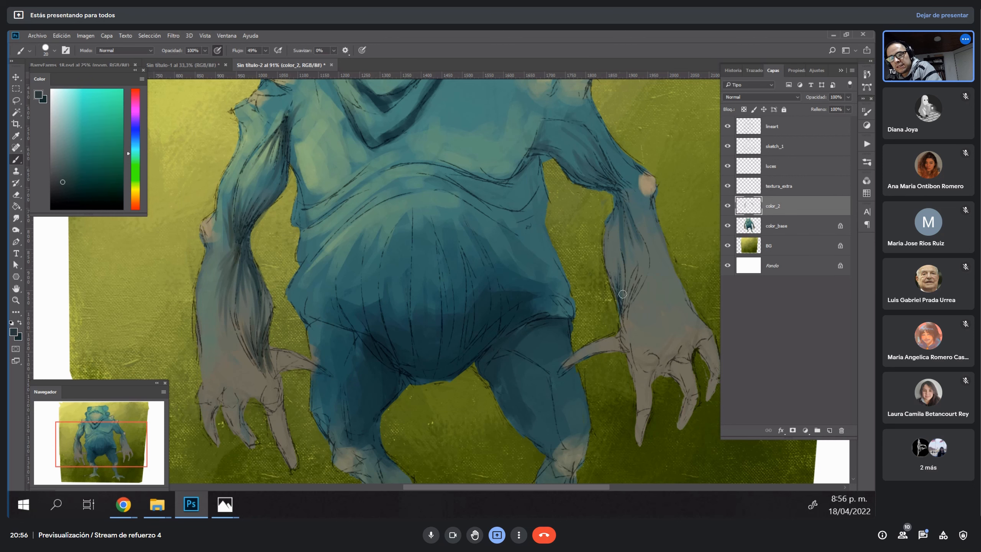
pyautogui.moveTo(621, 271); pyautogui.dragTo(623, 322)
pyautogui.moveTo(633, 248); pyautogui.dragTo(630, 305)
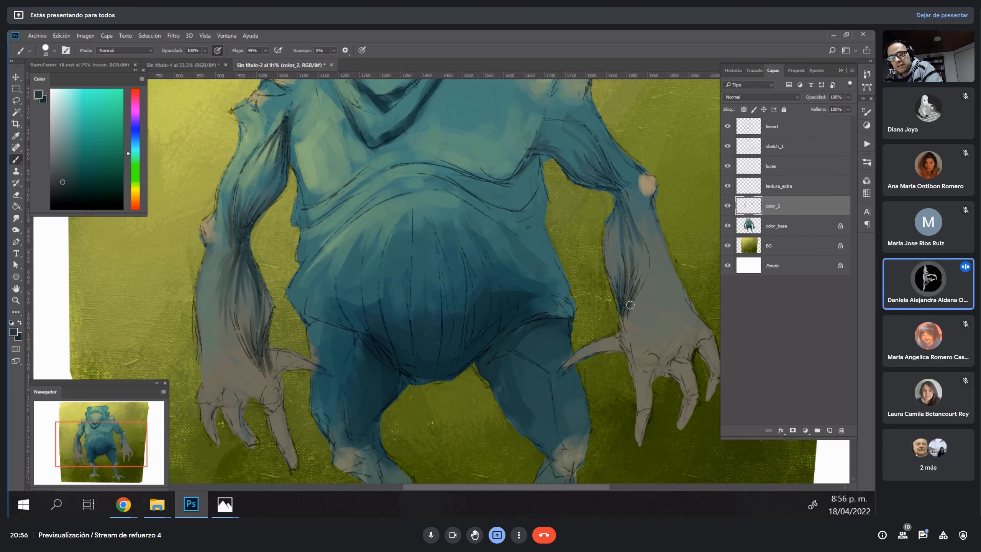
# Sample the blue-grey below the right elbow and blend shading streaks down the picture's right forearm toward the wrist.
pyautogui.keyDown('alt'); pyautogui.click(638, 232); pyautogui.keyUp('alt')
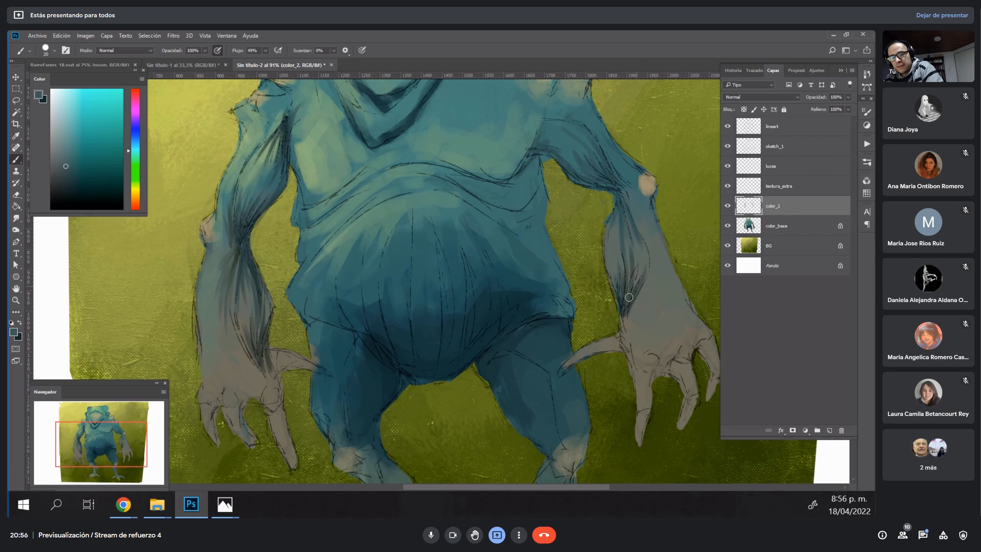
pyautogui.moveTo(631, 301); pyautogui.dragTo(627, 334)
pyautogui.moveTo(645, 292)
pyautogui.mouseDown()
pyautogui.moveTo(629, 324)
pyautogui.moveTo(641, 309)
pyautogui.mouseUp()
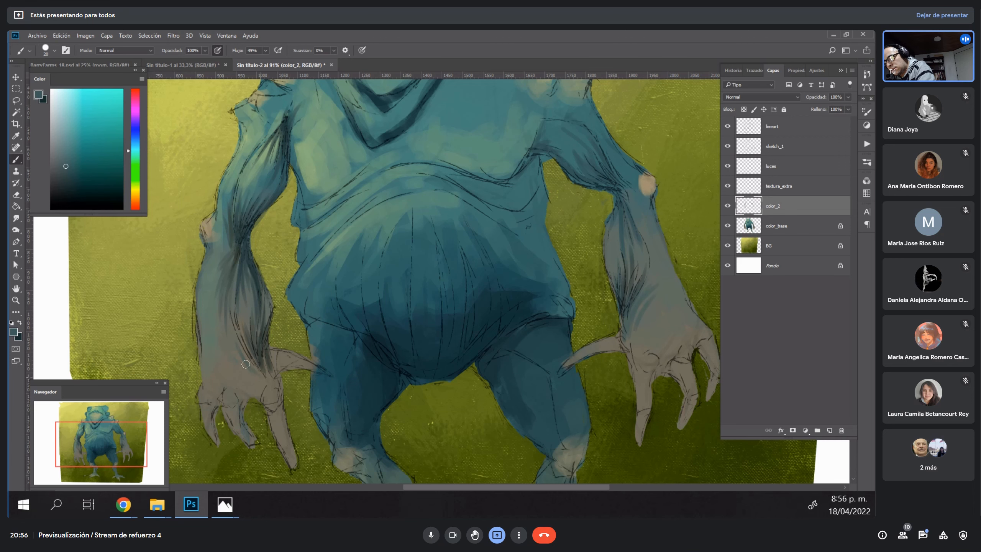
# Sample the dark tone by the left wrist, paint streaks across the lower forearm, and pick up the brownish grey above the hand.
pyautogui.keyDown('alt'); pyautogui.click(269, 352); pyautogui.keyUp('alt')
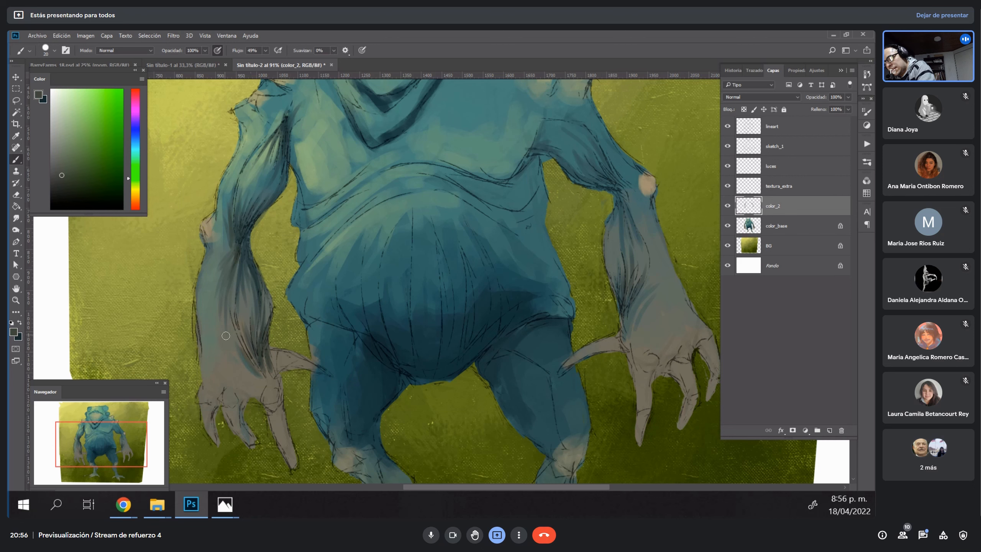
pyautogui.moveTo(214, 337); pyautogui.dragTo(244, 376)
pyautogui.keyDown('alt'); pyautogui.click(241, 365); pyautogui.keyUp('alt')
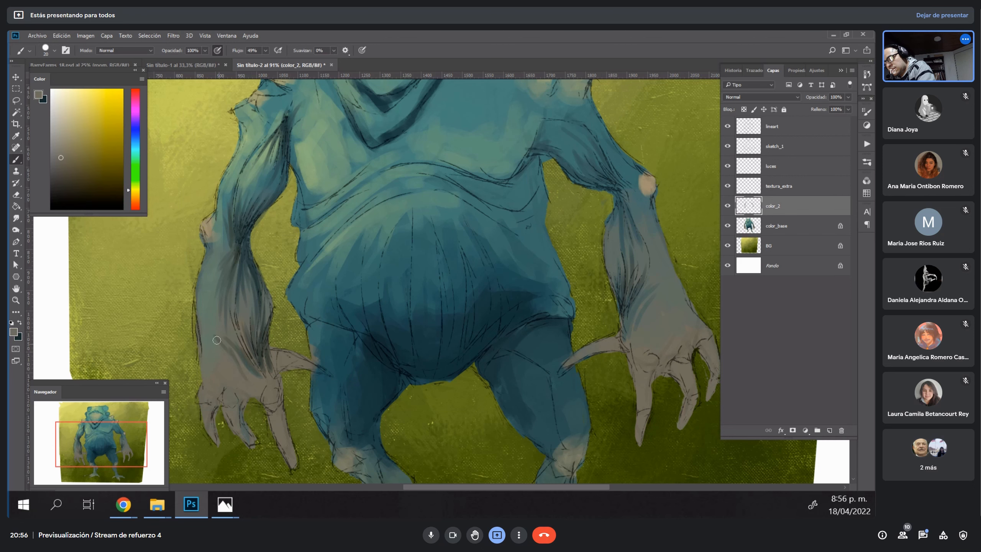
# Sample grey-greens from the picture's right forearm and refine its streaks from the elbow down with a smaller brush.
pyautogui.keyDown('alt'); pyautogui.click(659, 295); pyautogui.keyUp('alt')
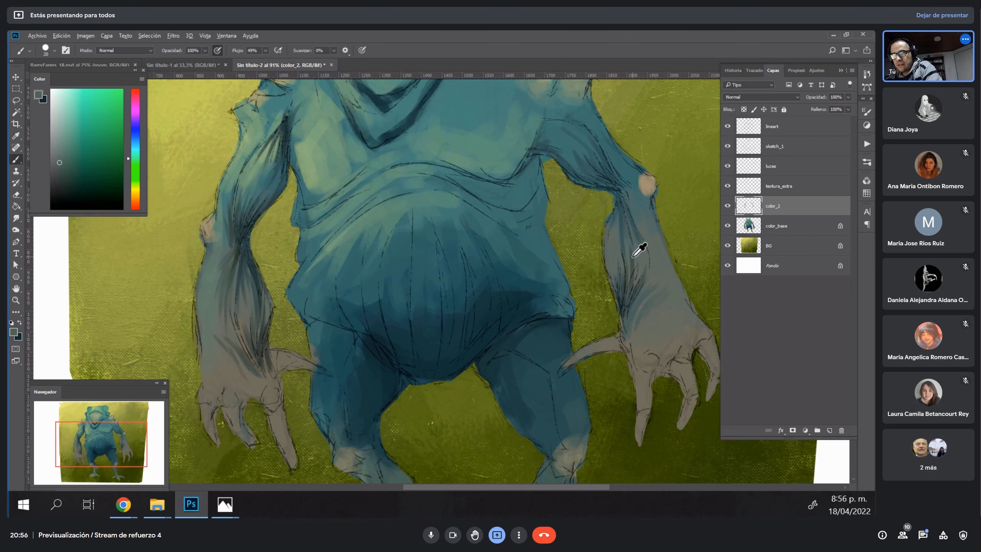
pyautogui.keyDown('alt'); pyautogui.click(637, 250); pyautogui.keyUp('alt')
pyautogui.press('[')
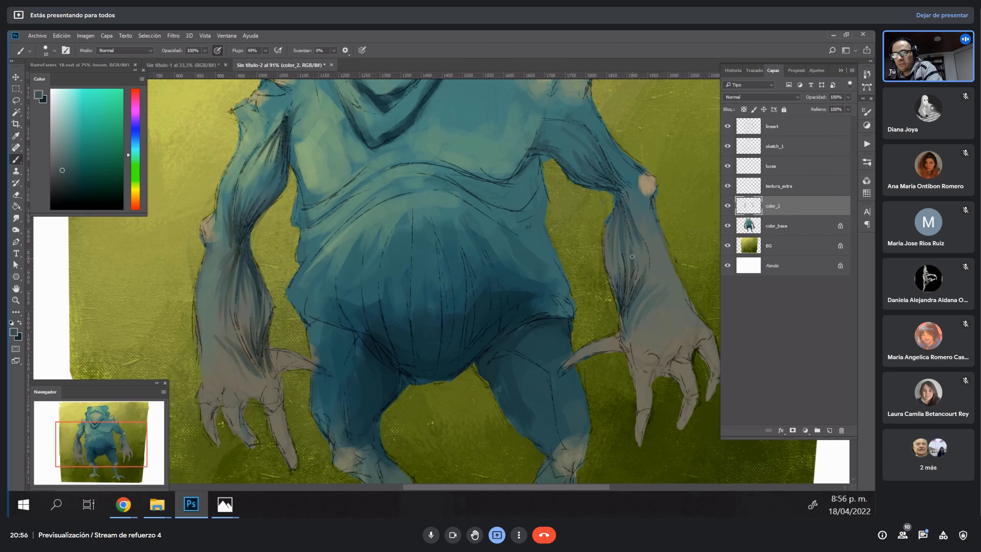
pyautogui.press('space')
pyautogui.moveTo(626, 192); pyautogui.dragTo(613, 228)
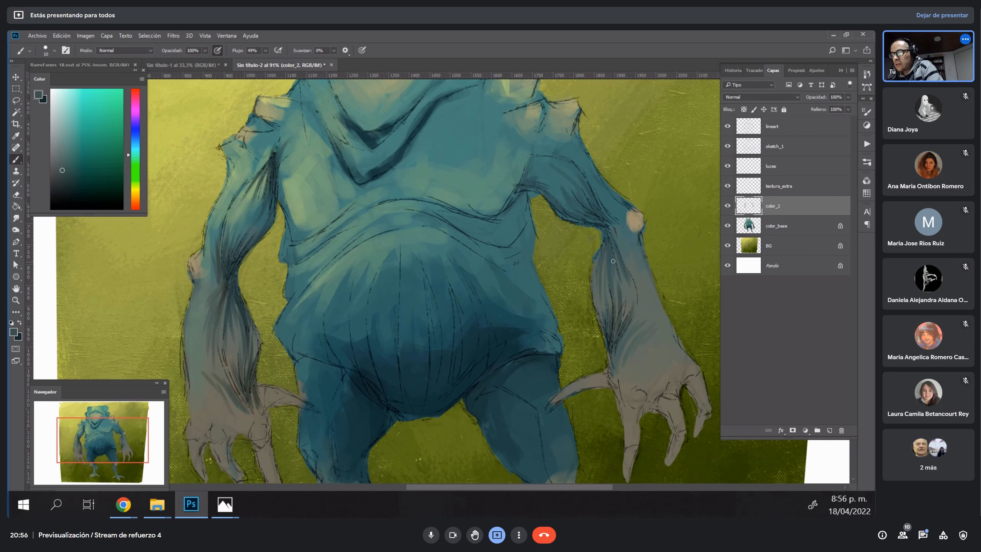
# Enlarge the brush, sample the dark teal inside the left elbow, and deepen the shading on the picture's left forearm and right armpit.
pyautogui.press(']')
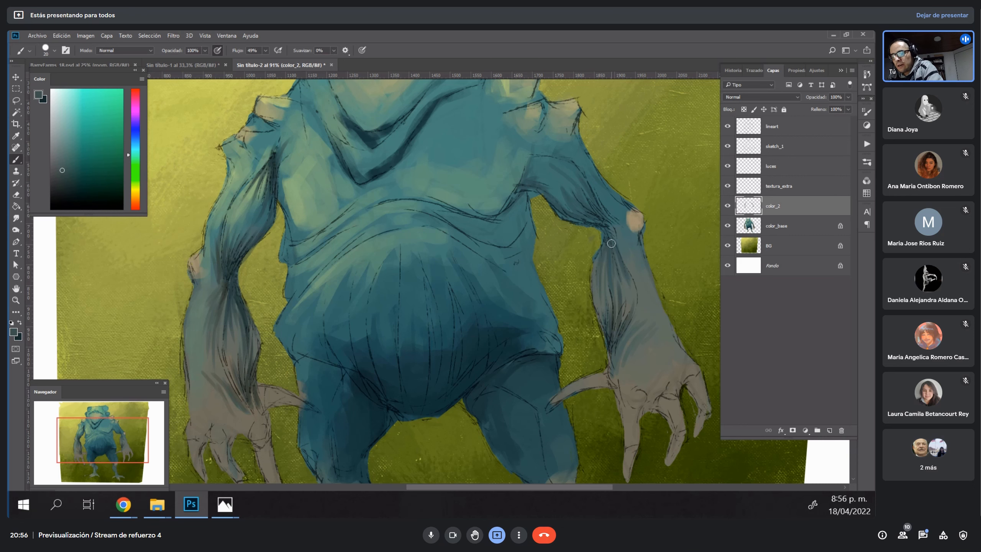
pyautogui.keyDown('alt'); pyautogui.click(226, 270); pyautogui.keyUp('alt')
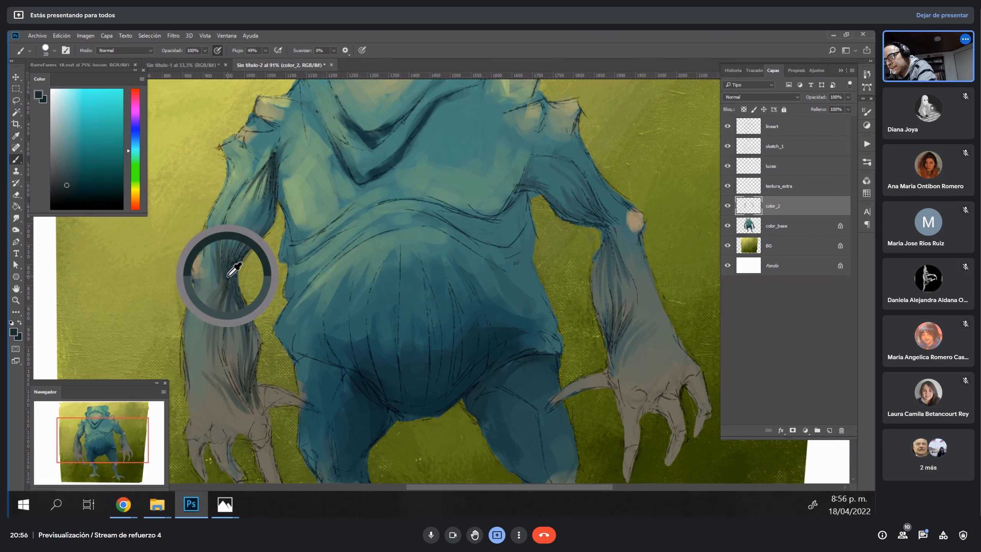
pyautogui.keyDown('alt'); pyautogui.click(229, 273); pyautogui.keyUp('alt')
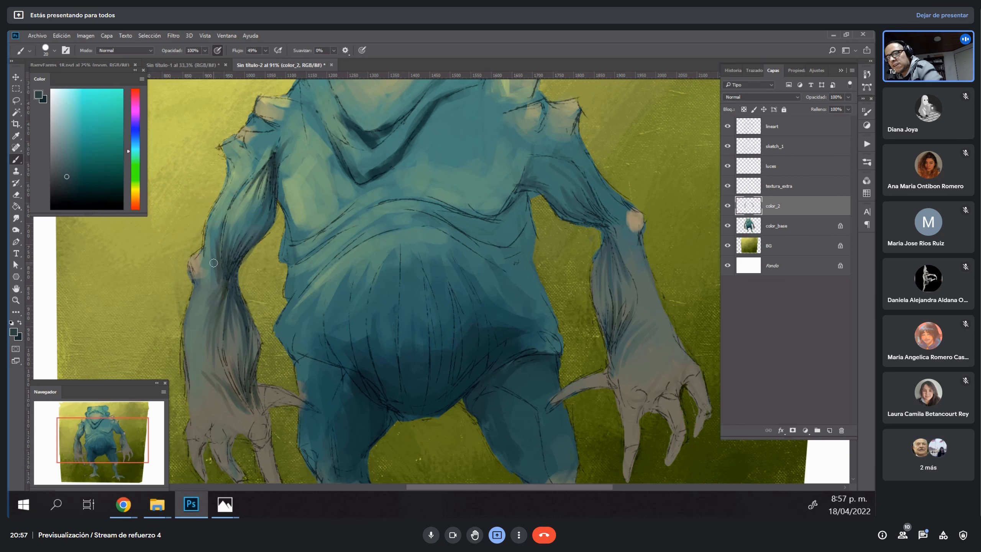
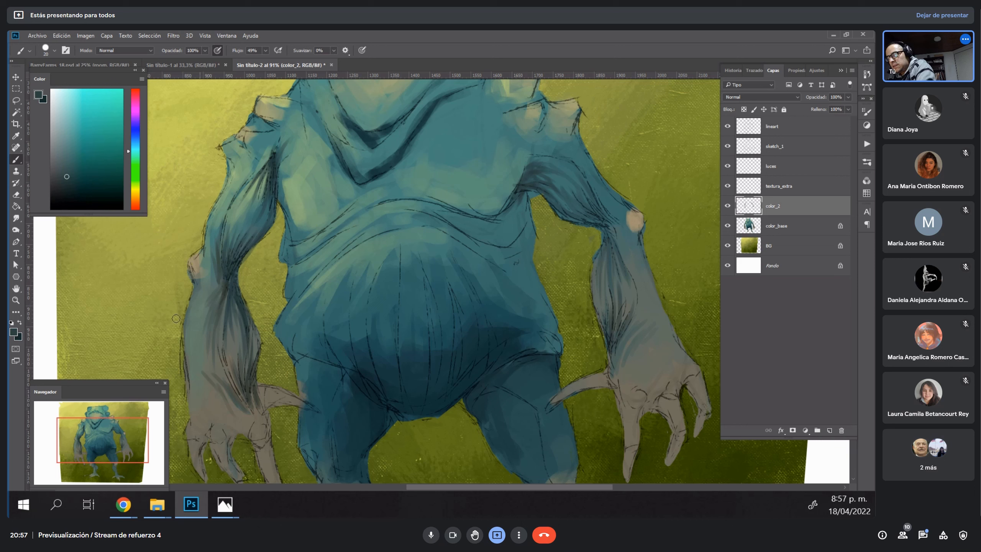
# Paint lighter strokes on the picture's left arm, using a lightened grey on the forearm and the upper arm's light green above the elbow.
pyautogui.keyDown('alt'); pyautogui.click(234, 350); pyautogui.keyUp('alt')
pyautogui.click(63, 150)
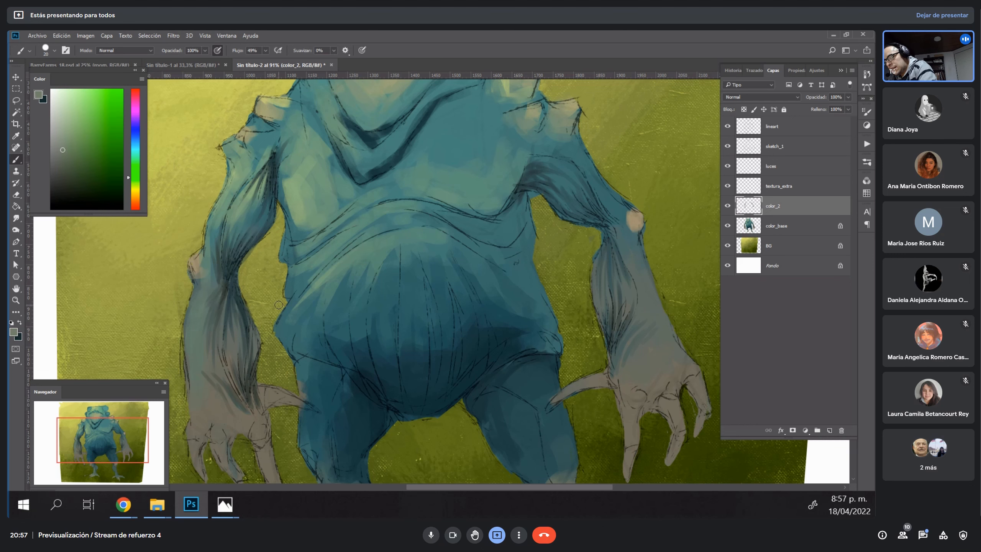
pyautogui.moveTo(230, 311); pyautogui.dragTo(229, 336)
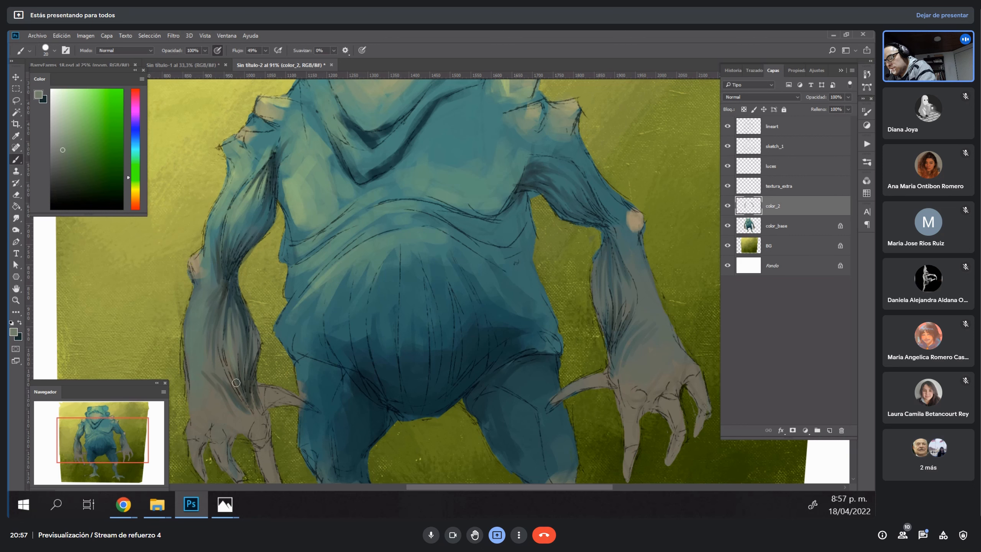
pyautogui.keyDown('alt'); pyautogui.click(251, 200); pyautogui.keyUp('alt')
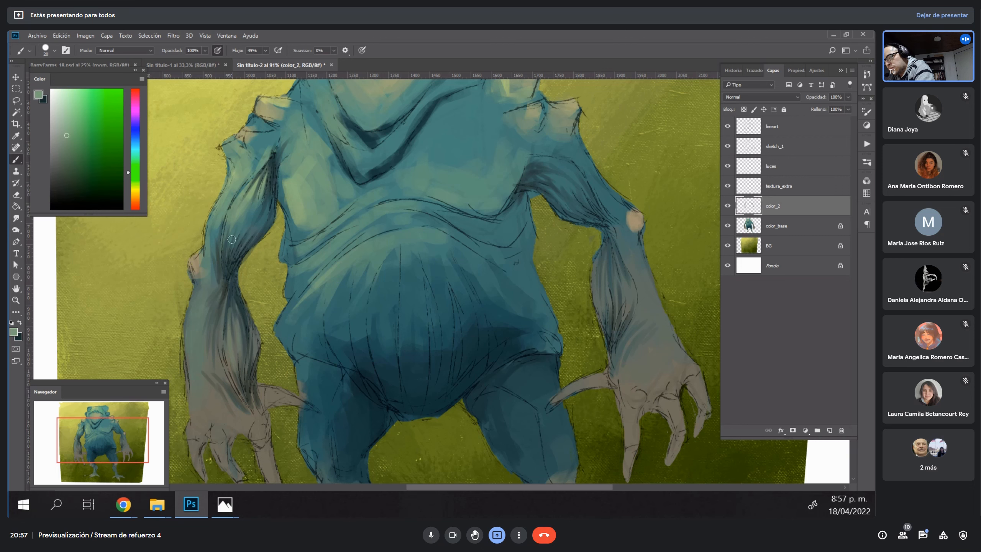
pyautogui.moveTo(241, 246); pyautogui.dragTo(243, 228)
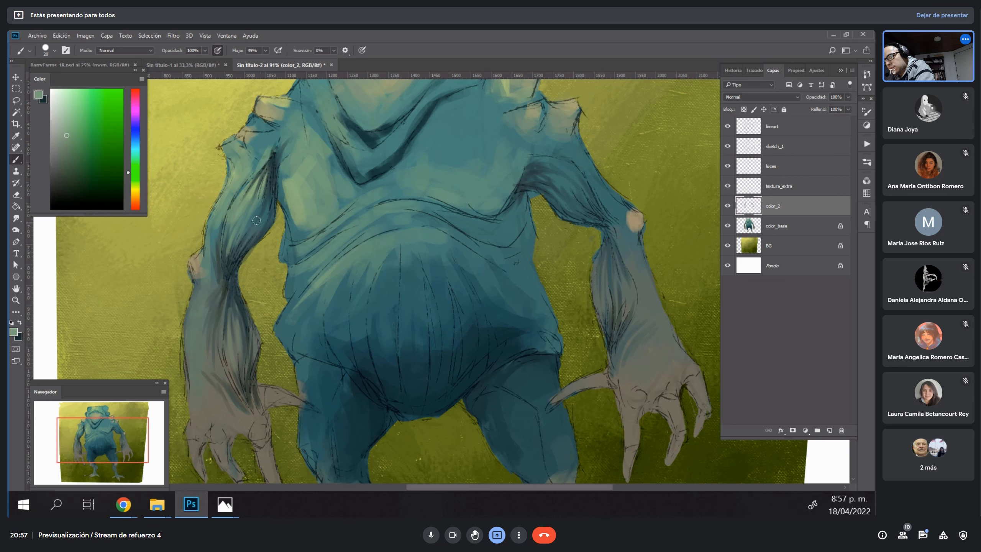
# Sample teals from the picture's right upper arm, lighten them, and paint soft lighter strokes between its dark streaks.
pyautogui.keyDown('alt'); pyautogui.click(573, 174); pyautogui.keyUp('alt')
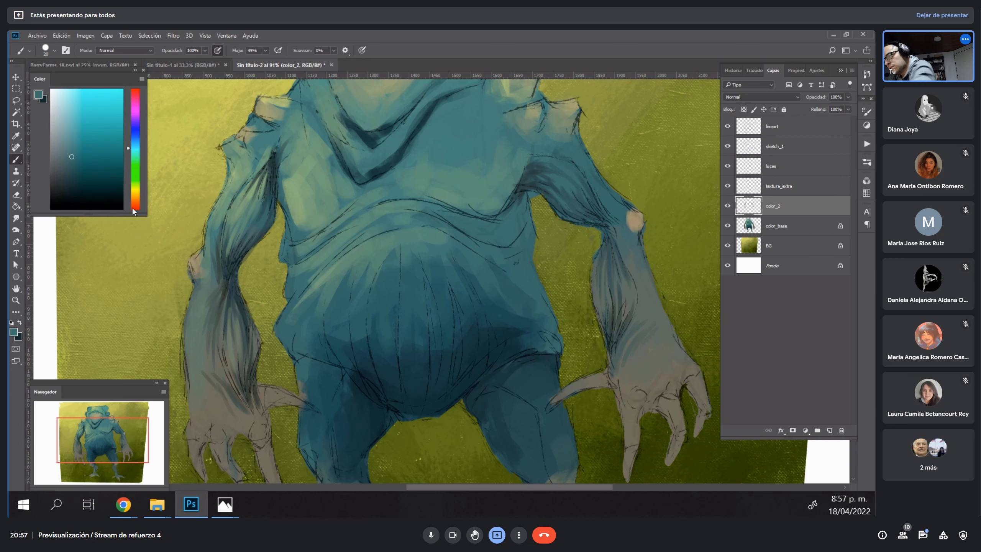
pyautogui.click(67, 148)
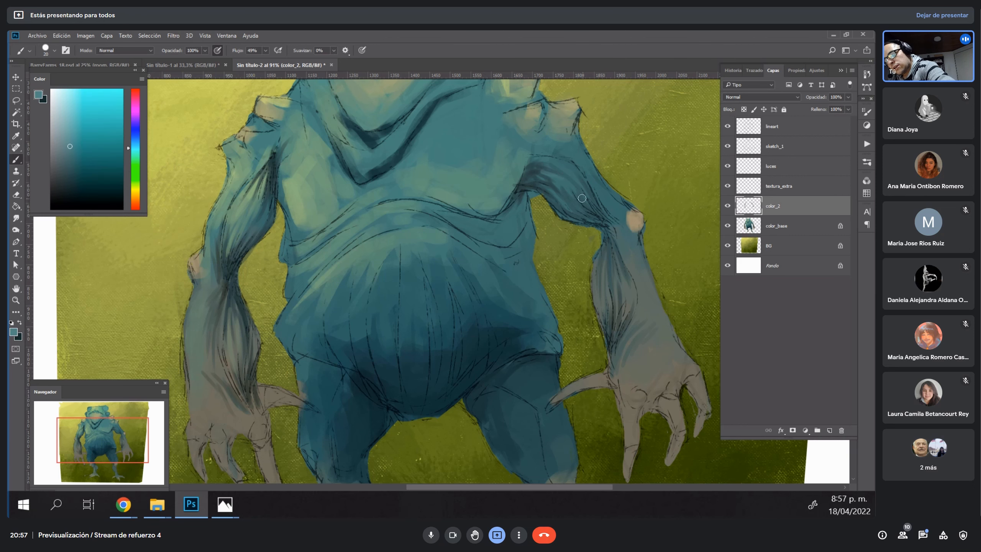
pyautogui.keyDown('alt'); pyautogui.click(554, 153); pyautogui.keyUp('alt')
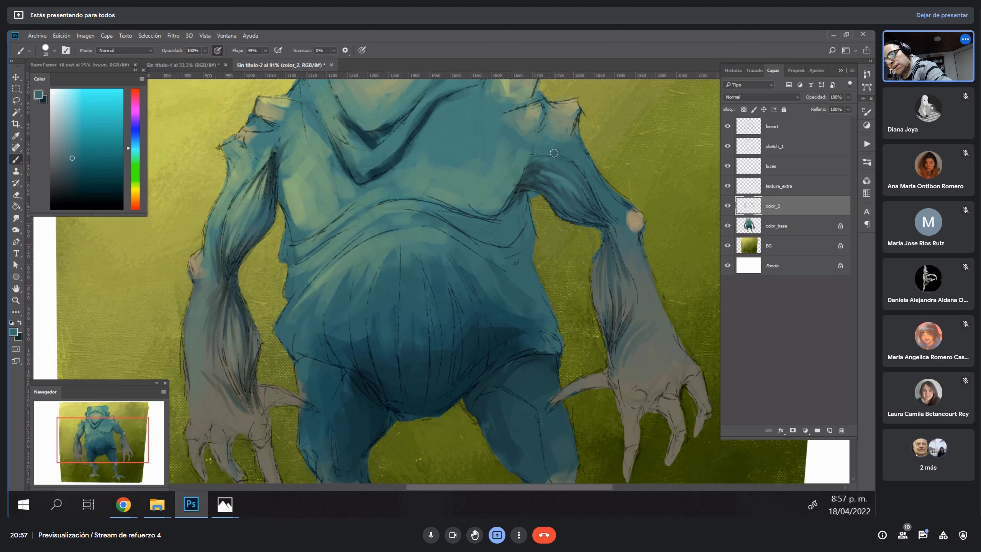
pyautogui.click(135, 151)
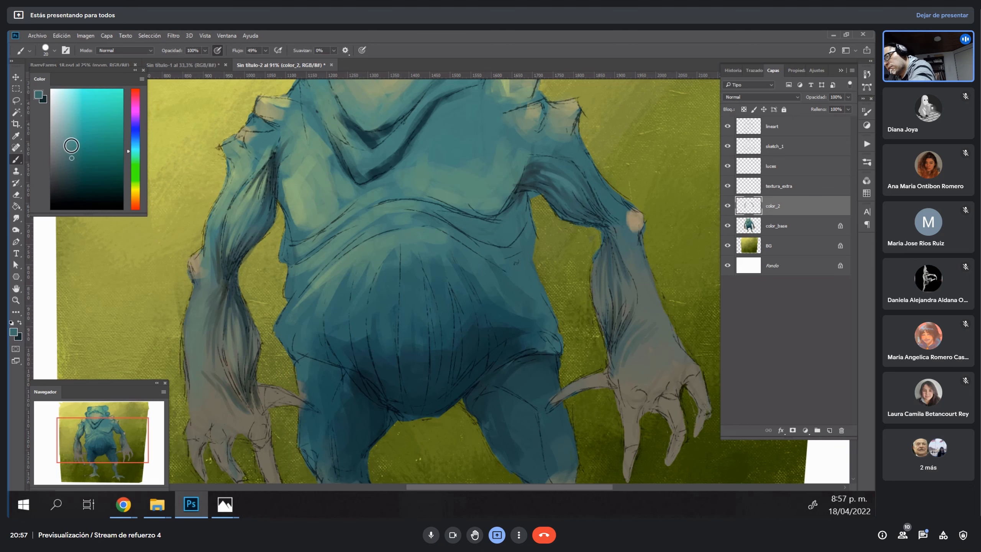
pyautogui.click(69, 146)
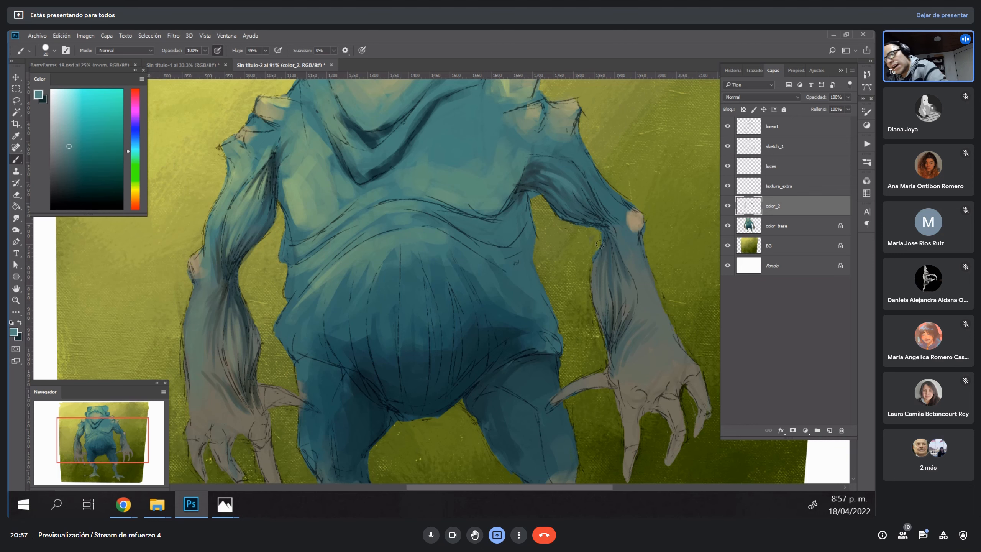
# Try a light green highlight, sampled from the left upper arm, on the picture's right upper arm.
pyautogui.keyDown('alt'); pyautogui.click(247, 198); pyautogui.keyUp('alt')
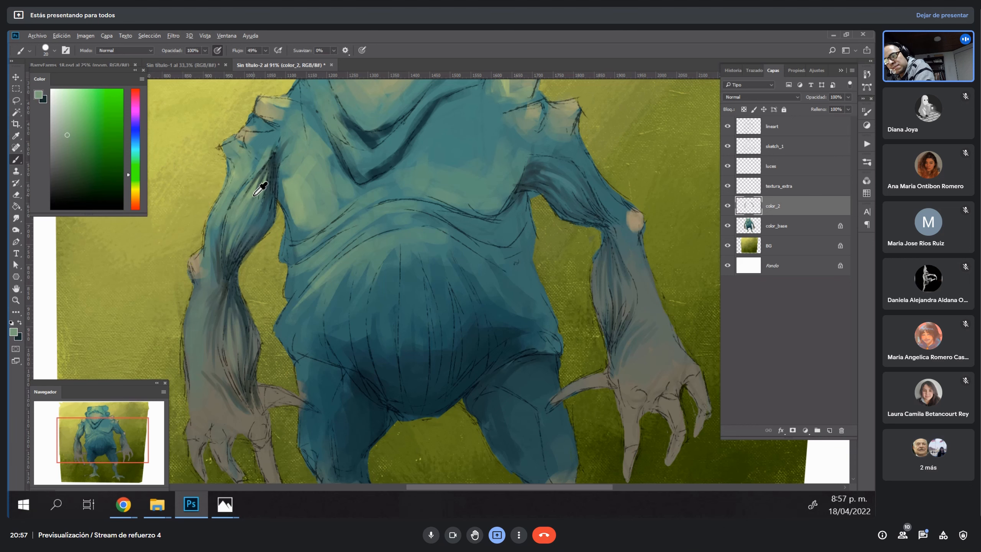
pyautogui.keyDown('alt'); pyautogui.click(241, 197); pyautogui.keyUp('alt')
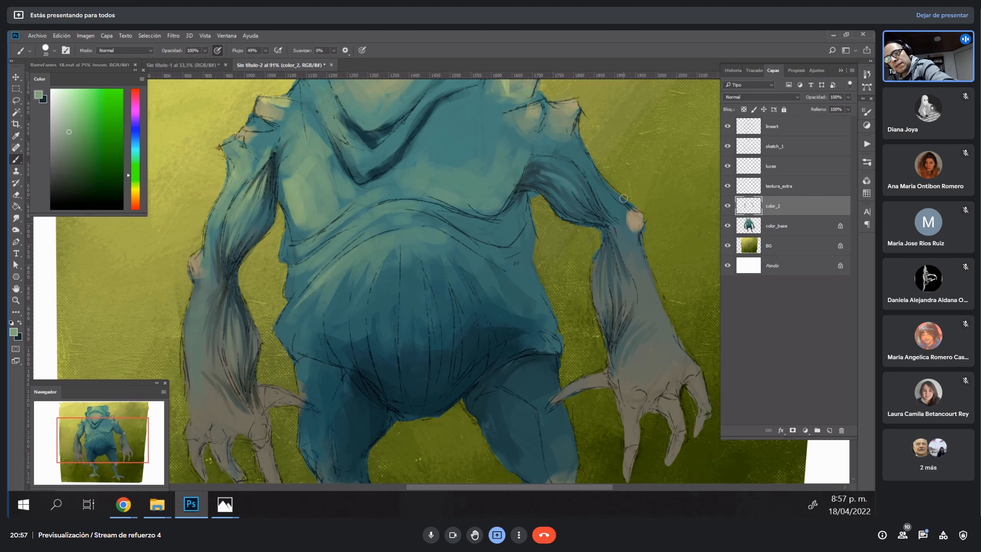
pyautogui.moveTo(547, 173)
pyautogui.mouseDown()
pyautogui.moveTo(565, 189)
pyautogui.moveTo(552, 170)
pyautogui.mouseUp()
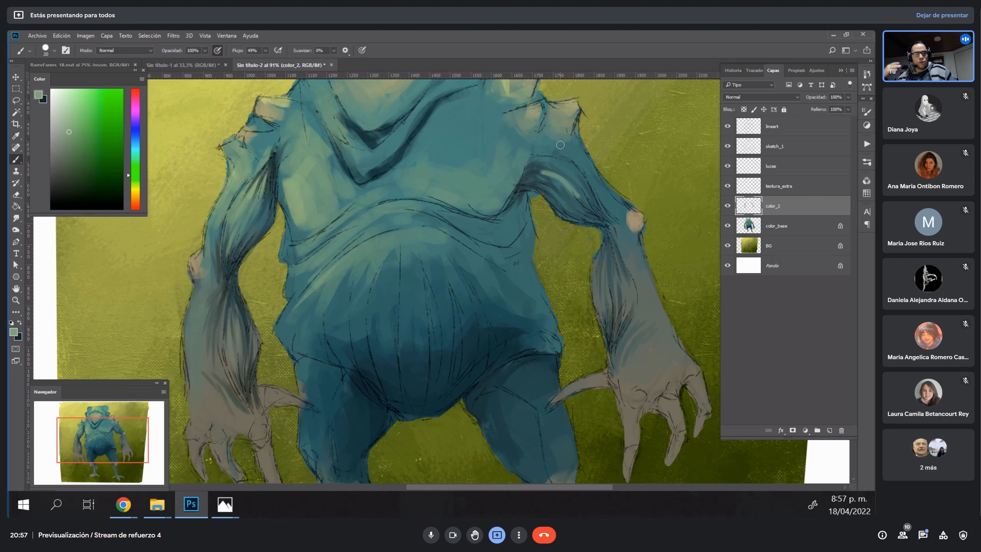
pyautogui.hotkey('ctrl', 'z')
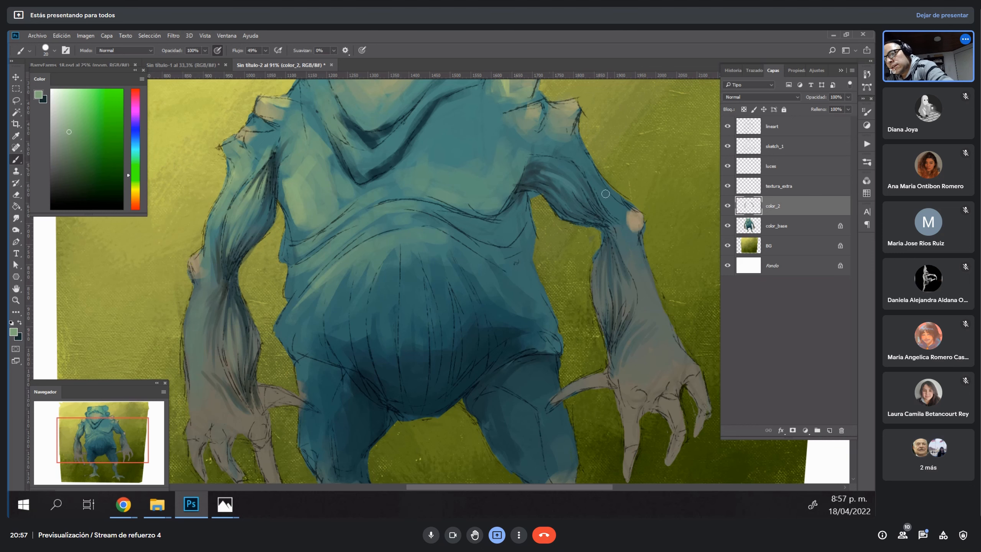
# Sample teals from the picture's right upper arm, shift them to a lighter green-teal, and touch up the area between its dark streaks.
pyautogui.keyDown('alt'); pyautogui.click(539, 169); pyautogui.keyUp('alt')
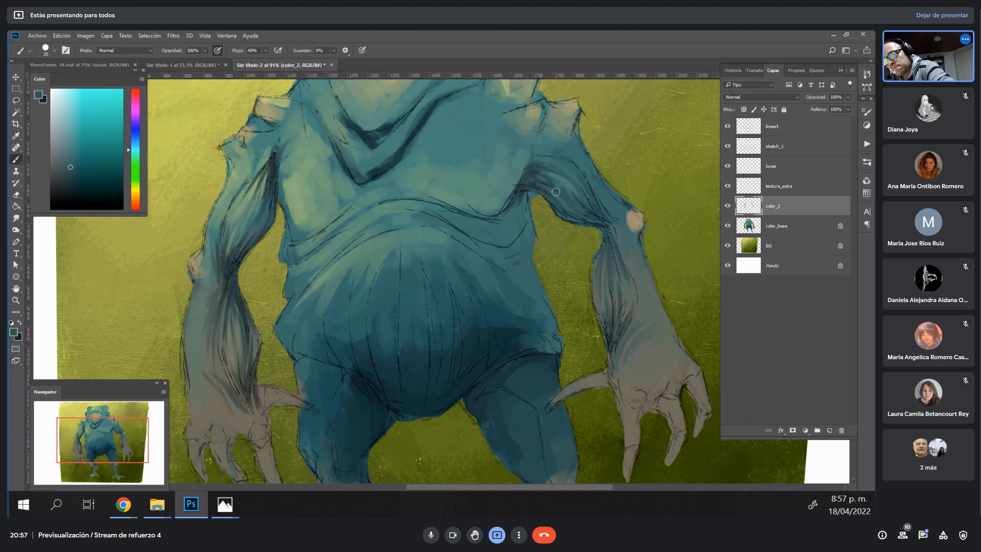
pyautogui.keyDown('alt'); pyautogui.click(565, 180); pyautogui.keyUp('alt')
pyautogui.moveTo(130, 149); pyautogui.dragTo(130, 157)
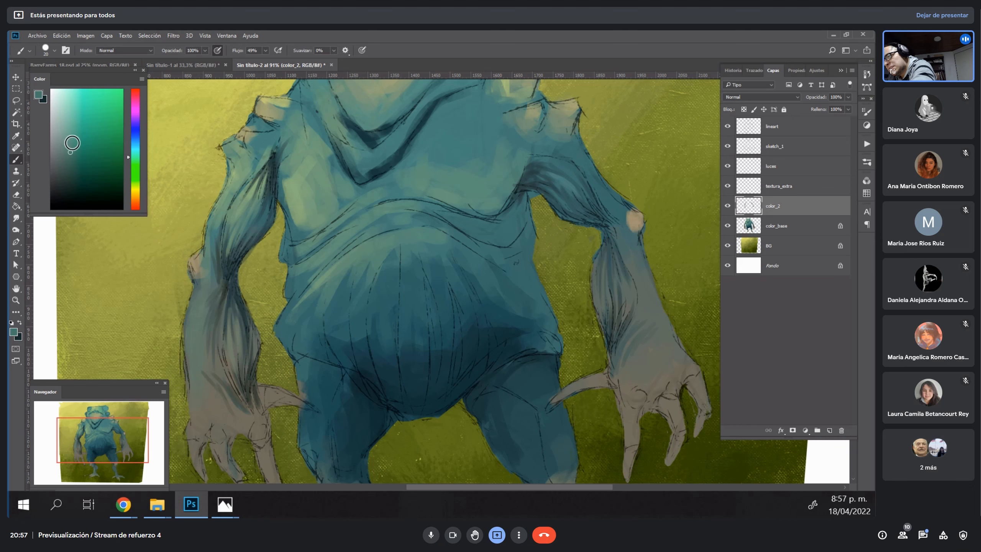
pyautogui.click(69, 140)
pyautogui.press('[')
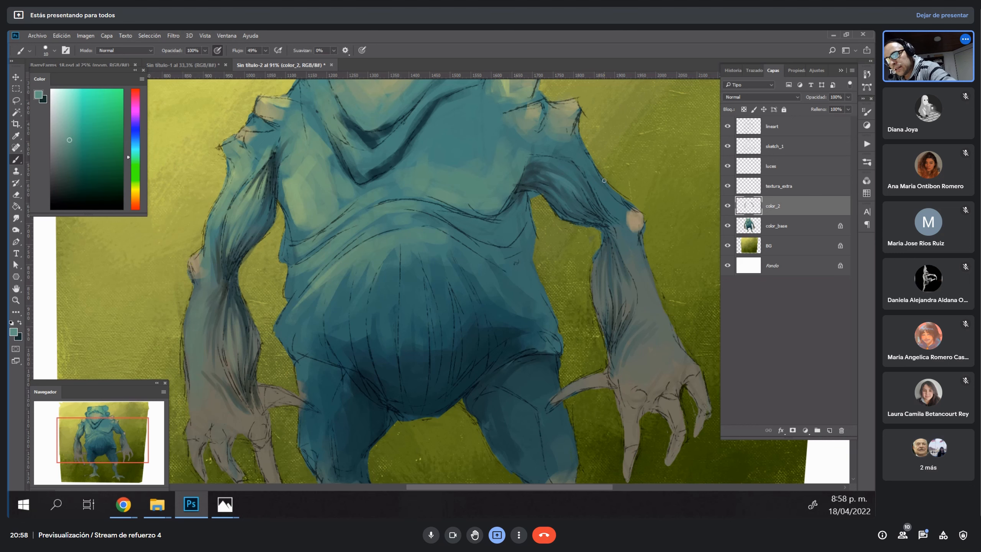
pyautogui.press(']')
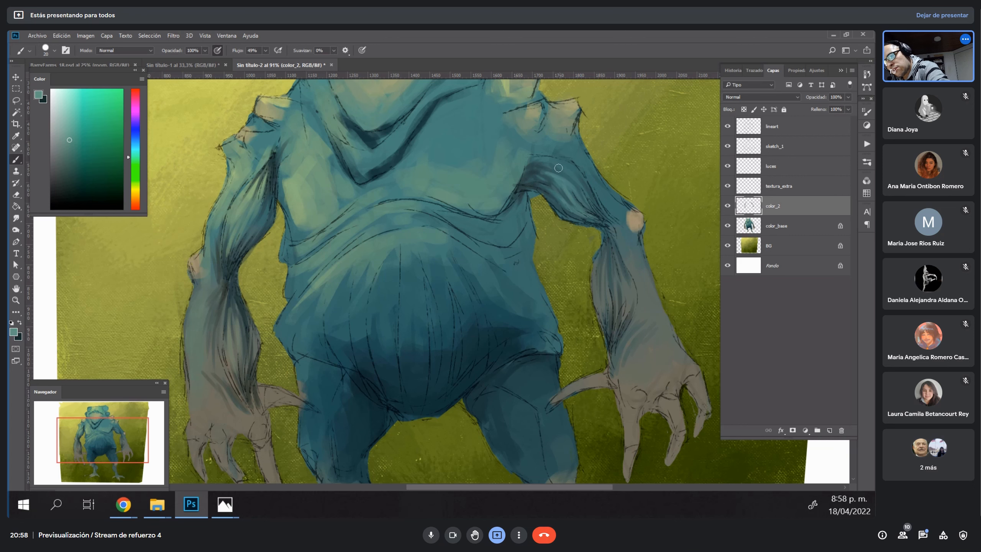
# Sample greys from the picture's left forearm and hand to blend the forearm's streaks toward the wrist.
pyautogui.keyDown('alt'); pyautogui.click(239, 344); pyautogui.keyUp('alt')
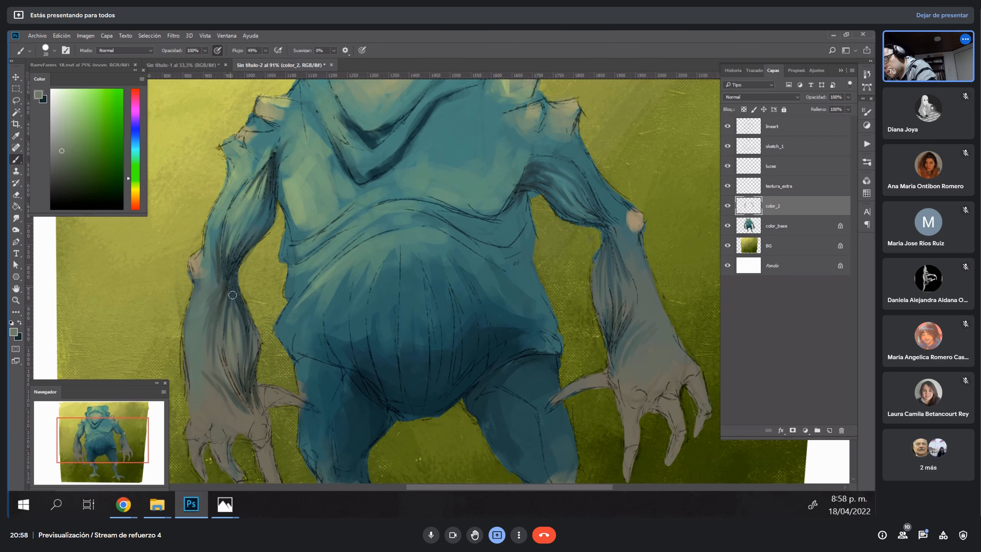
pyautogui.keyDown('alt'); pyautogui.click(252, 417); pyautogui.keyUp('alt')
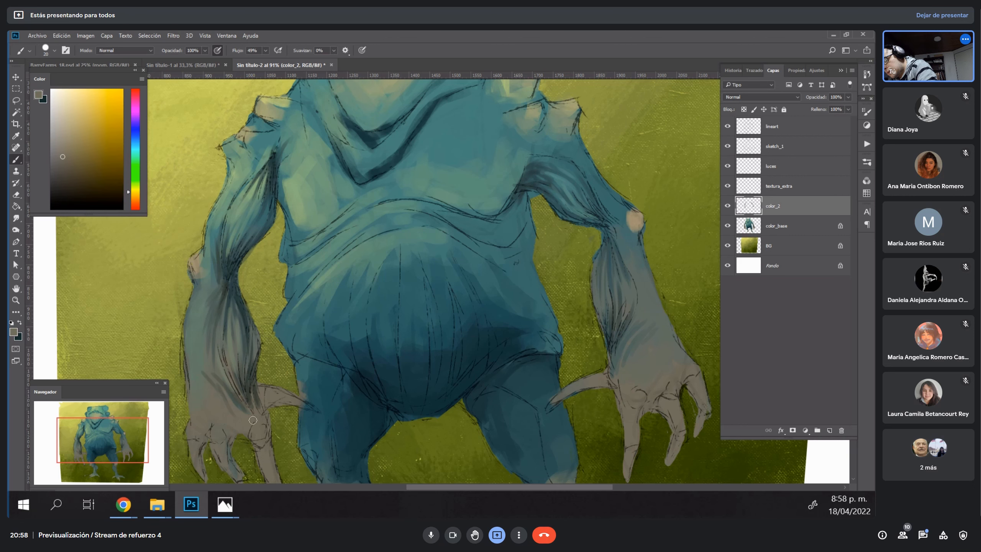
pyautogui.keyDown('alt'); pyautogui.click(266, 411); pyautogui.keyUp('alt')
# Sample the light green of the picture's left upper arm, lighten it, and paint thin highlight streaks above the elbow with a smaller brush.
pyautogui.keyDown('alt'); pyautogui.click(256, 192); pyautogui.keyUp('alt')
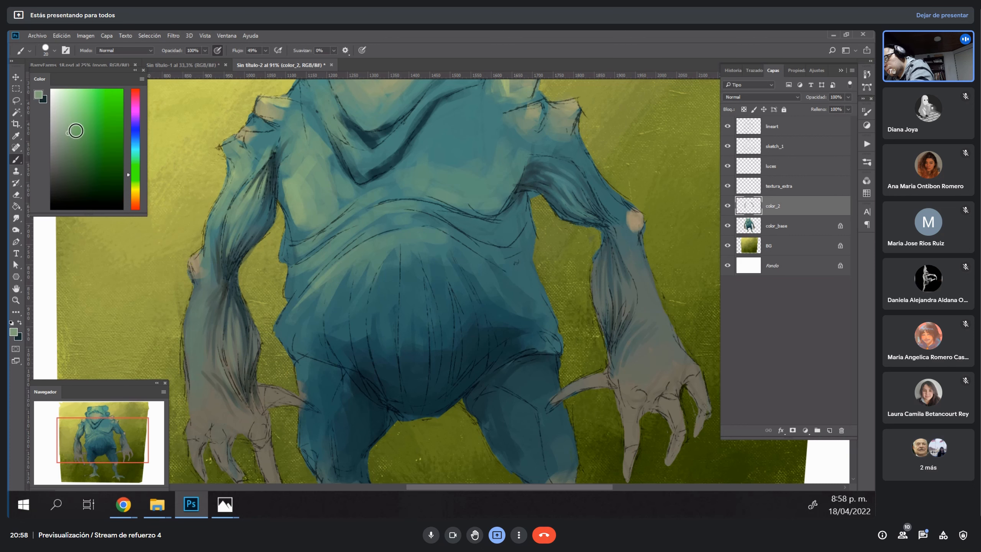
pyautogui.click(68, 120)
pyautogui.press('[')
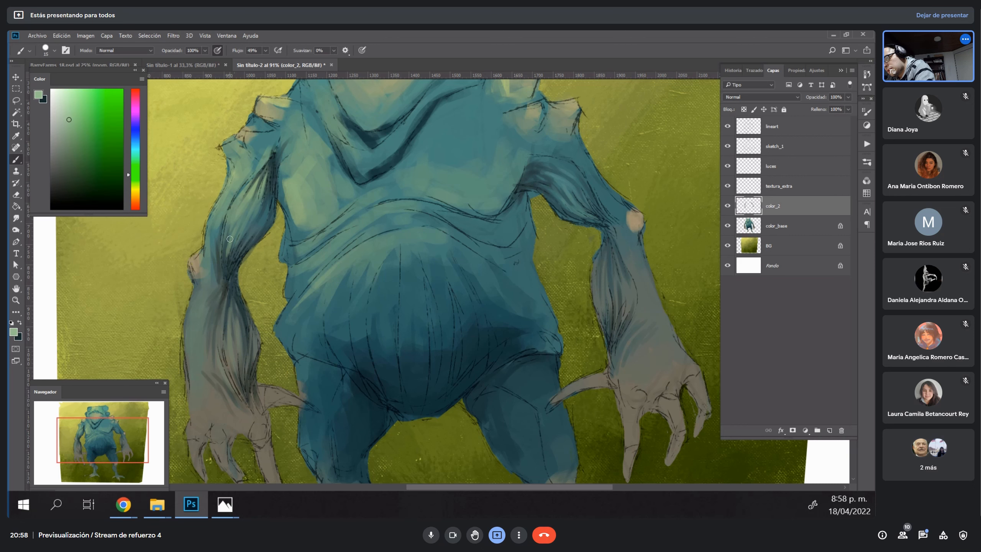
pyautogui.moveTo(229, 251)
pyautogui.mouseDown()
pyautogui.moveTo(252, 190)
pyautogui.moveTo(225, 267)
pyautogui.moveTo(268, 167)
pyautogui.moveTo(236, 220)
pyautogui.moveTo(256, 184)
pyautogui.moveTo(239, 216)
pyautogui.moveTo(259, 215)
pyautogui.moveTo(238, 238)
pyautogui.moveTo(258, 196)
pyautogui.mouseUp()
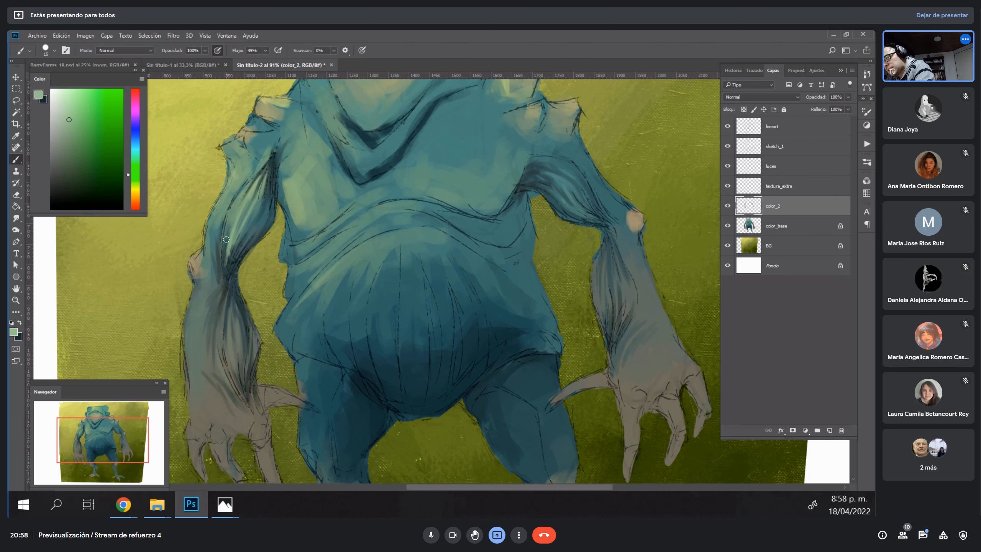
pyautogui.moveTo(226, 240); pyautogui.dragTo(235, 206)
# Sample the dark teal inside the left elbow, darken it, and paint shading streaks along the upper arm's inner edge and upper forearm.
pyautogui.keyDown('alt'); pyautogui.click(234, 254); pyautogui.keyUp('alt')
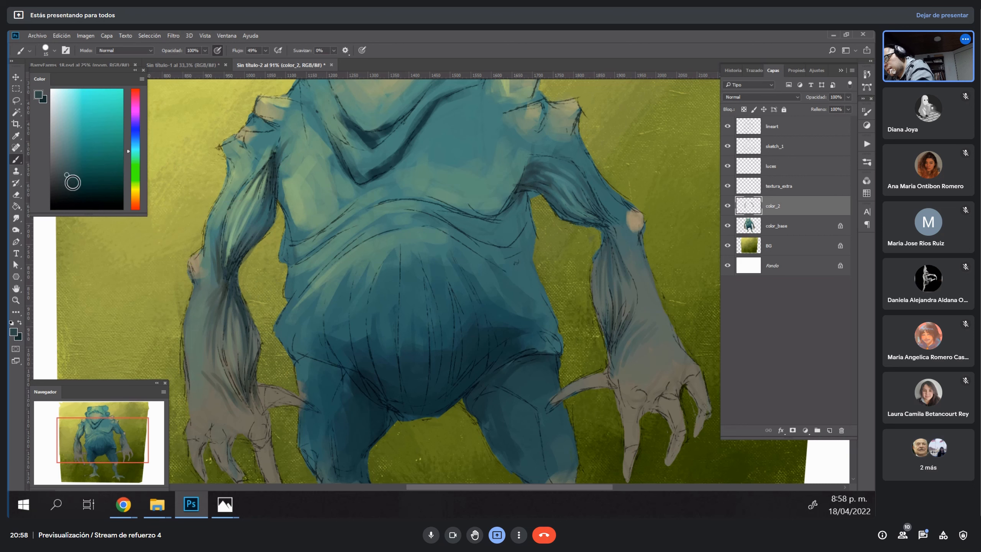
pyautogui.click(70, 185)
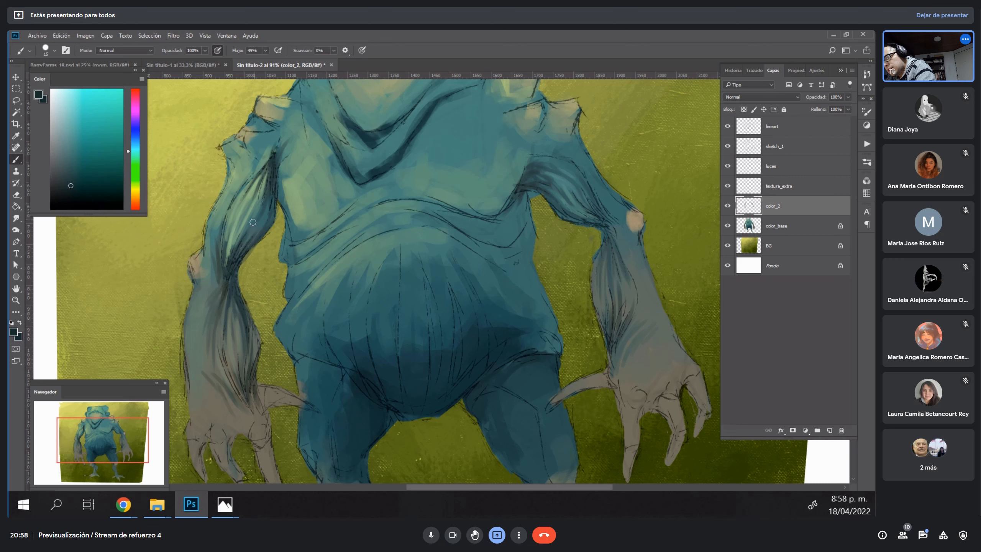
pyautogui.moveTo(227, 272)
pyautogui.mouseDown()
pyautogui.moveTo(265, 201)
pyautogui.moveTo(273, 206)
pyautogui.moveTo(259, 221)
pyautogui.mouseUp()
pyautogui.moveTo(273, 184); pyautogui.dragTo(264, 225)
pyautogui.moveTo(232, 296); pyautogui.dragTo(238, 335)
pyautogui.moveTo(237, 307); pyautogui.dragTo(240, 340)
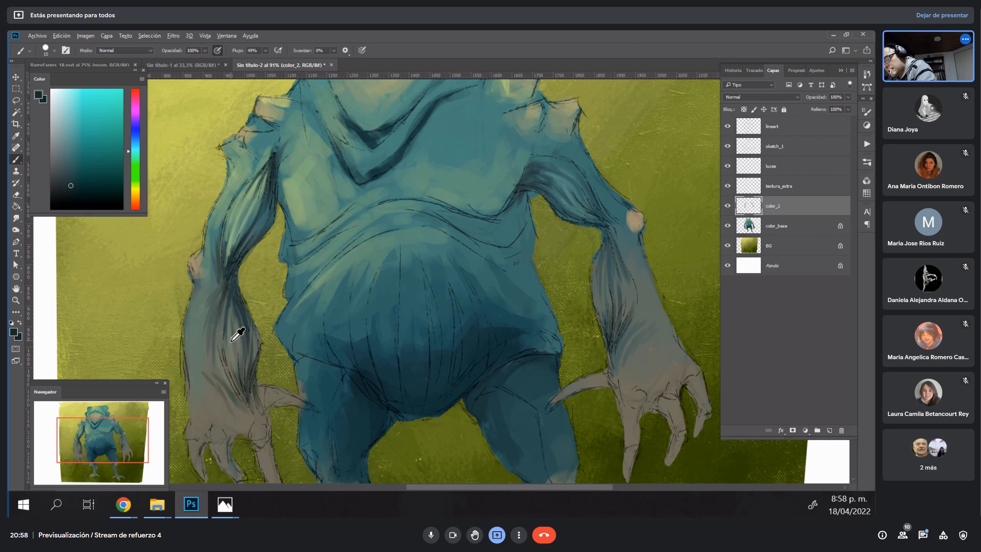
# Paint light grey-green streaks along the picture's left forearm, and blend around the elbow with greens sampled from the arm.
pyautogui.keyDown('alt'); pyautogui.click(232, 341); pyautogui.keyUp('alt')
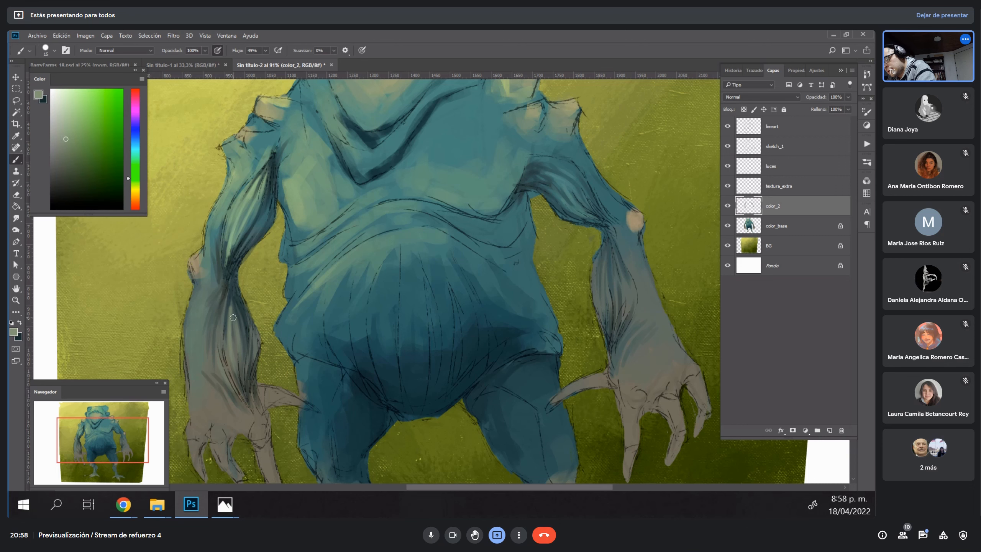
pyautogui.moveTo(223, 359); pyautogui.dragTo(227, 297)
pyautogui.moveTo(234, 372); pyautogui.dragTo(233, 306)
pyautogui.moveTo(211, 362)
pyautogui.mouseDown()
pyautogui.moveTo(223, 285)
pyautogui.moveTo(209, 349)
pyautogui.moveTo(218, 307)
pyautogui.mouseUp()
pyautogui.keyDown('alt'); pyautogui.click(214, 321); pyautogui.keyUp('alt')
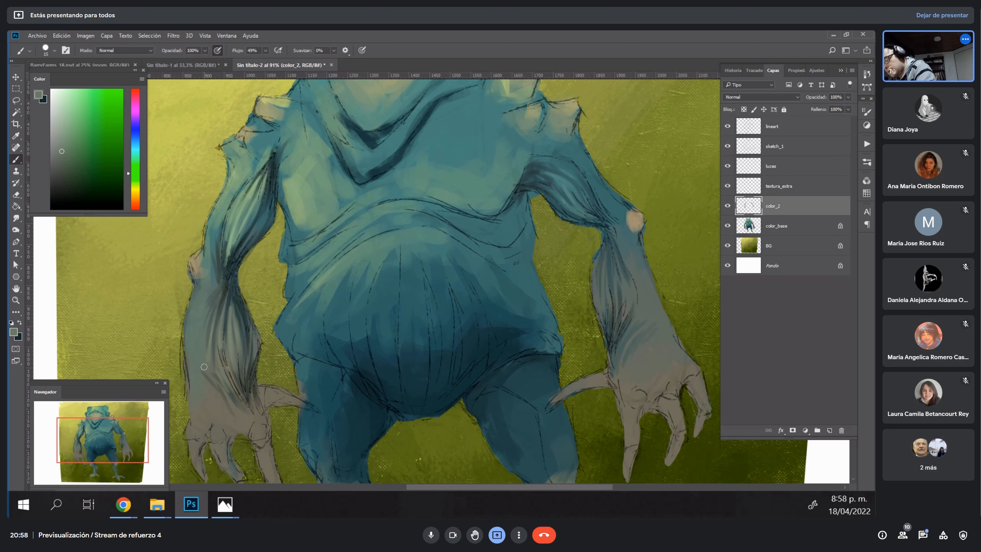
pyautogui.keyDown('alt'); pyautogui.click(228, 231); pyautogui.keyUp('alt')
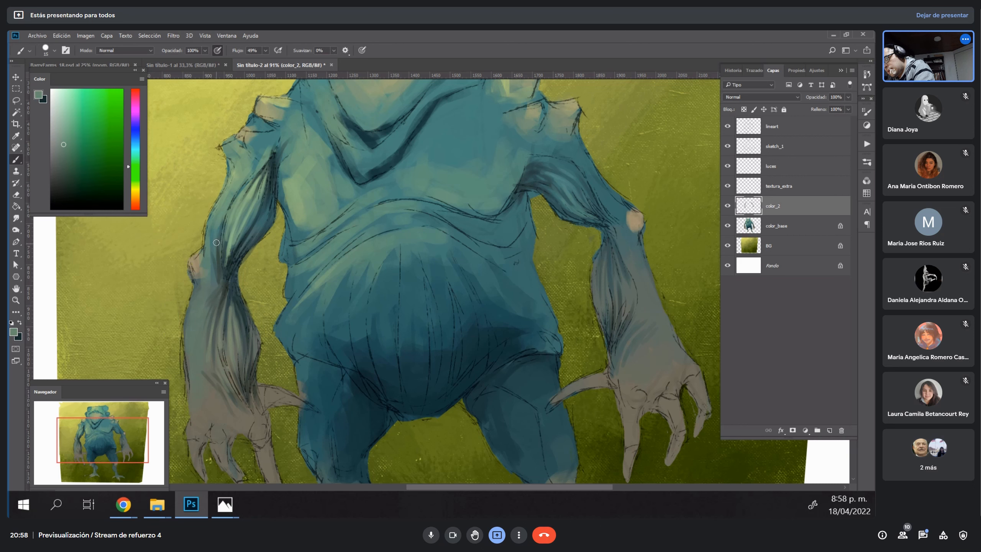
# Sample a teal from the picture's right upper arm, lighten it to grey-blue, and paint highlight streaks along the muscle.
pyautogui.keyDown('alt'); pyautogui.click(568, 180); pyautogui.keyUp('alt')
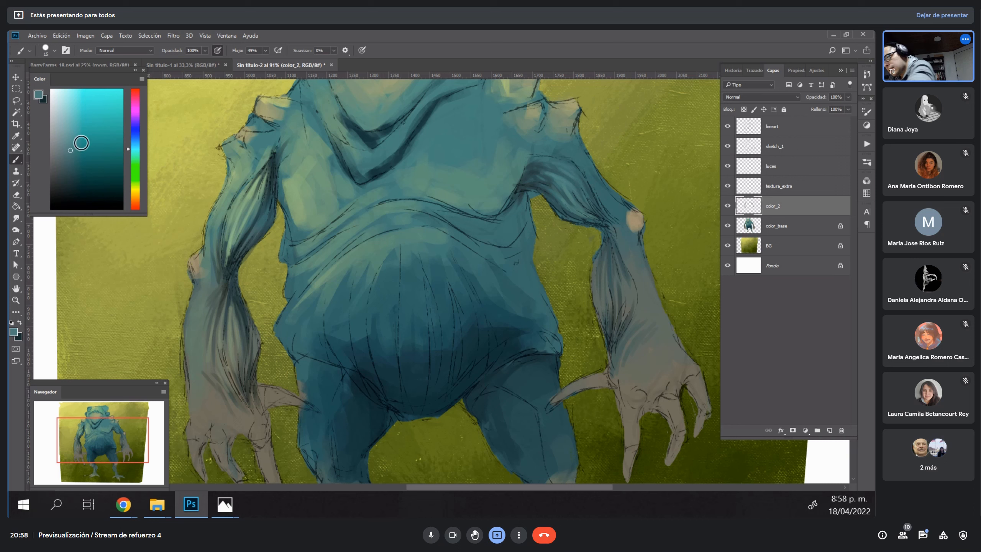
pyautogui.click(65, 138)
pyautogui.press(']')
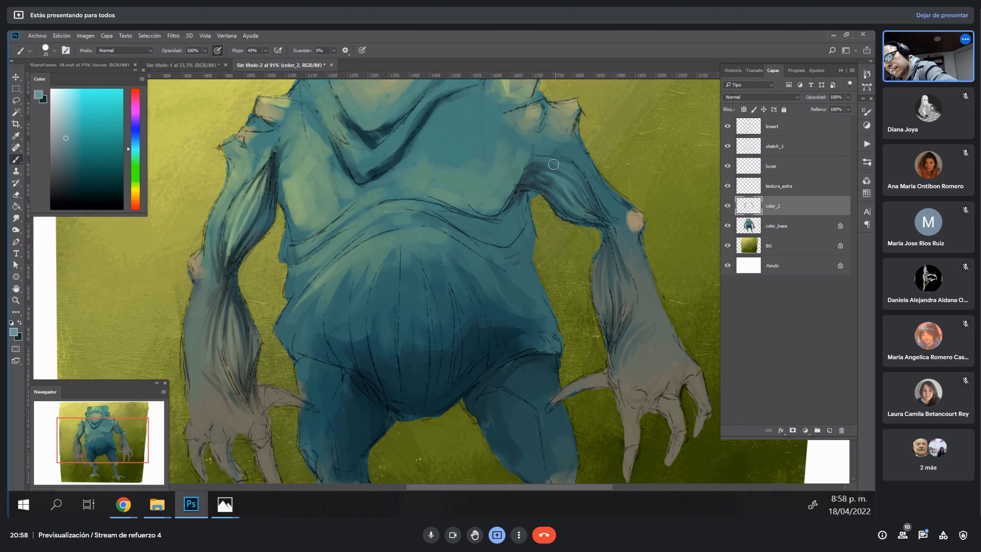
pyautogui.press('[')
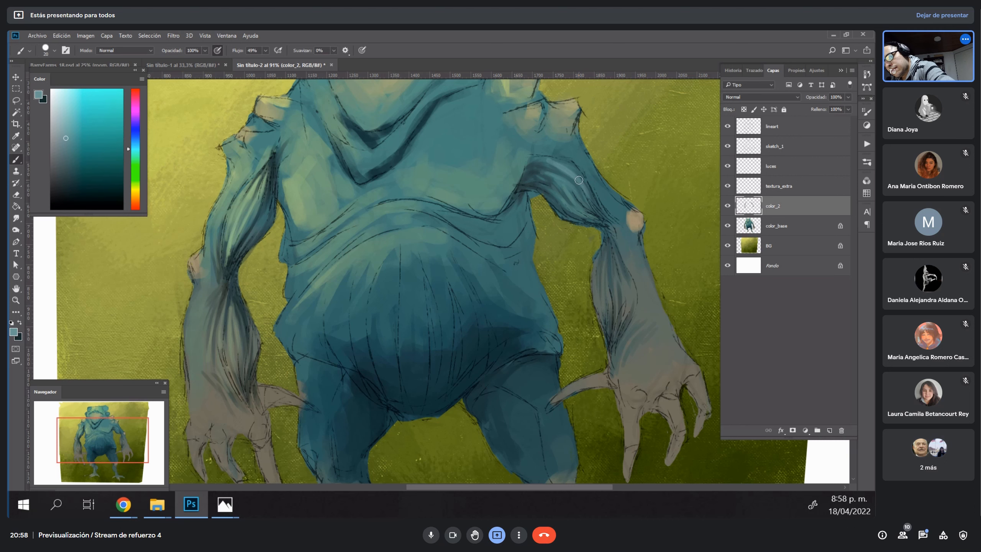
pyautogui.moveTo(553, 159); pyautogui.dragTo(592, 198)
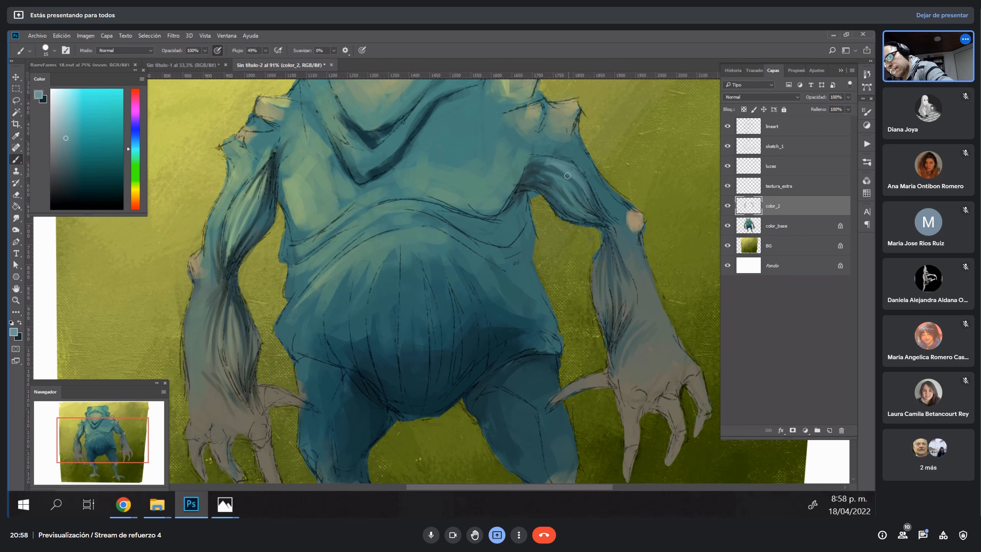
pyautogui.keyDown('alt'); pyautogui.click(576, 188); pyautogui.keyUp('alt')
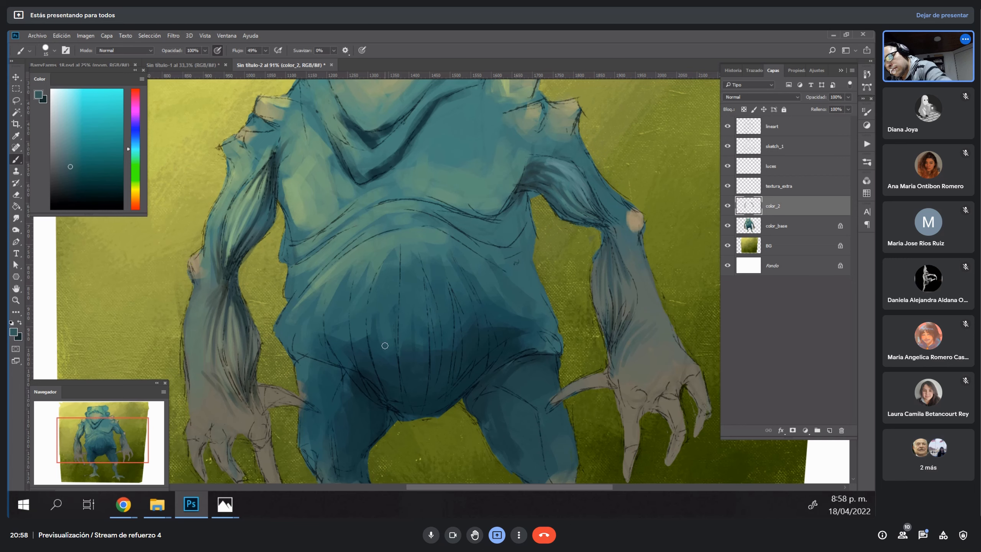
# Touch up both arms using teals sampled near the left elbow and greys sampled from both forearms and the left wrist.
pyautogui.press('z')
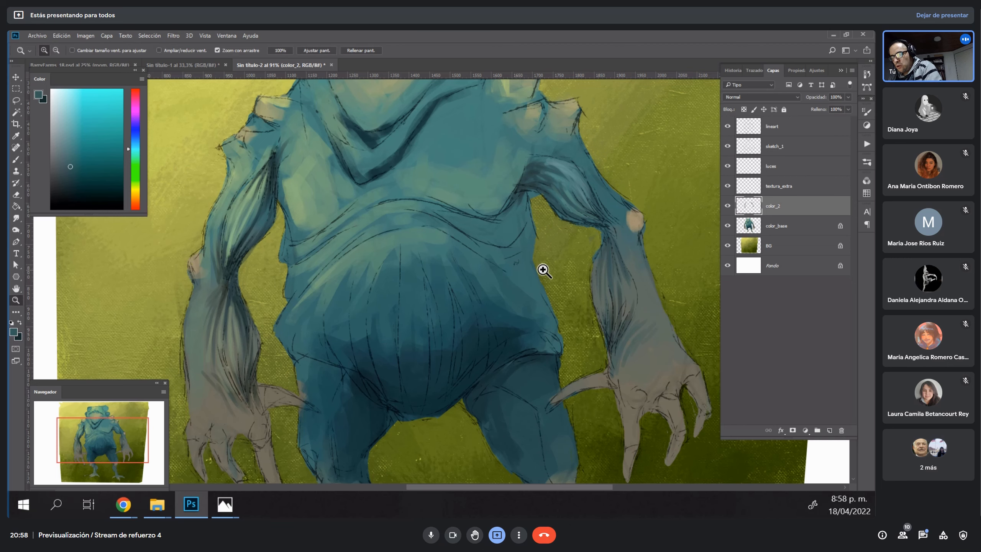
pyautogui.moveTo(541, 269); pyautogui.dragTo(520, 286)
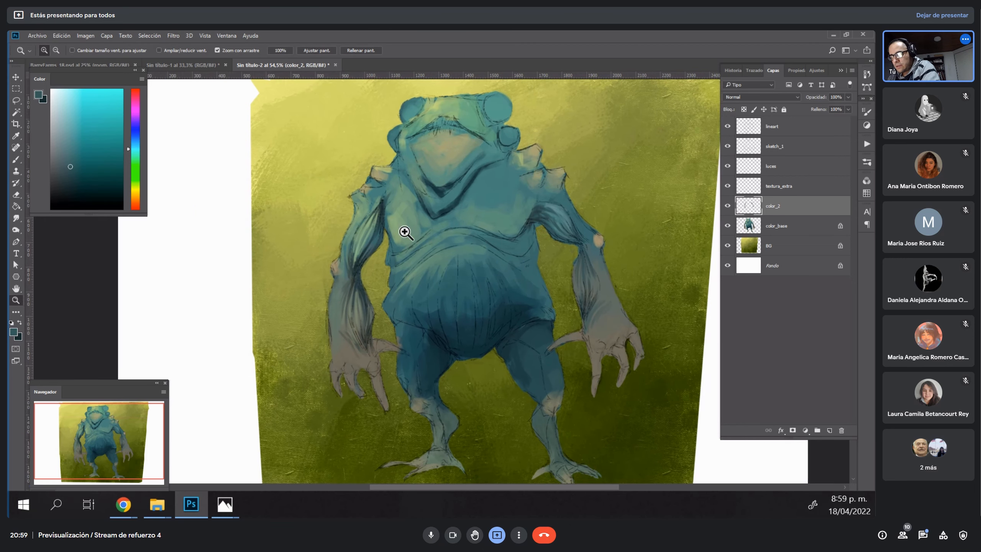
pyautogui.moveTo(381, 232); pyautogui.dragTo(394, 233)
pyautogui.press('b')
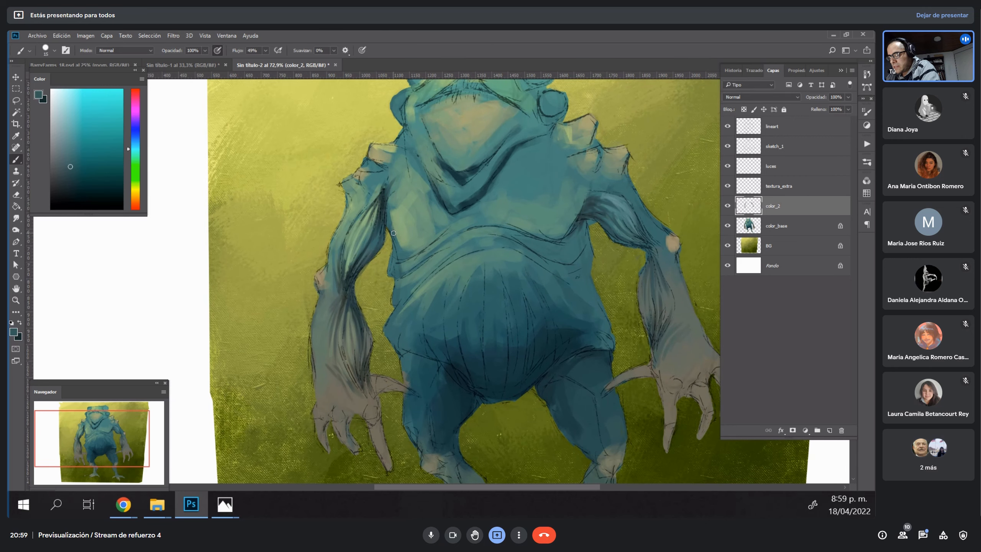
pyautogui.keyDown('alt'); pyautogui.click(359, 257); pyautogui.keyUp('alt')
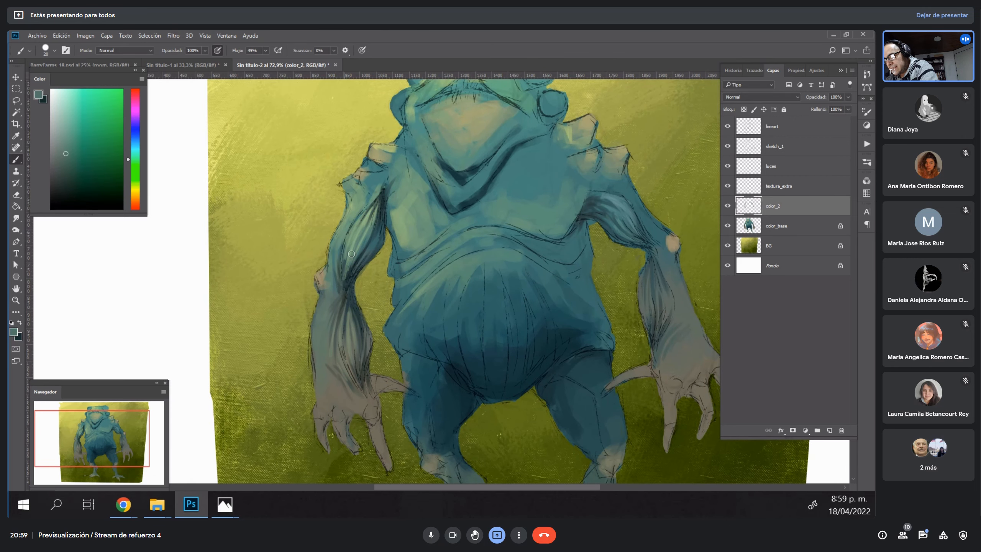
pyautogui.keyDown('alt'); pyautogui.click(360, 255); pyautogui.keyUp('alt')
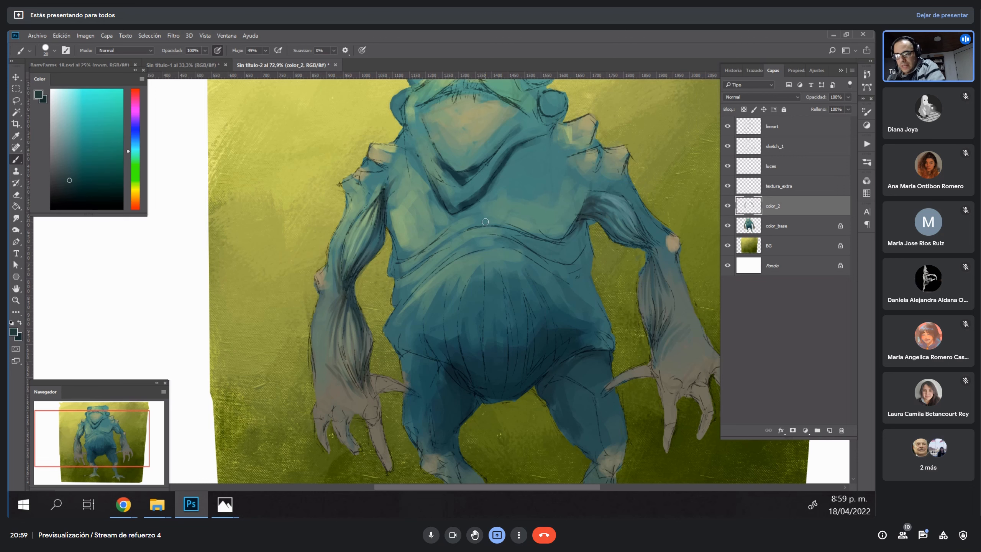
pyautogui.keyDown('alt'); pyautogui.click(357, 379); pyautogui.keyUp('alt')
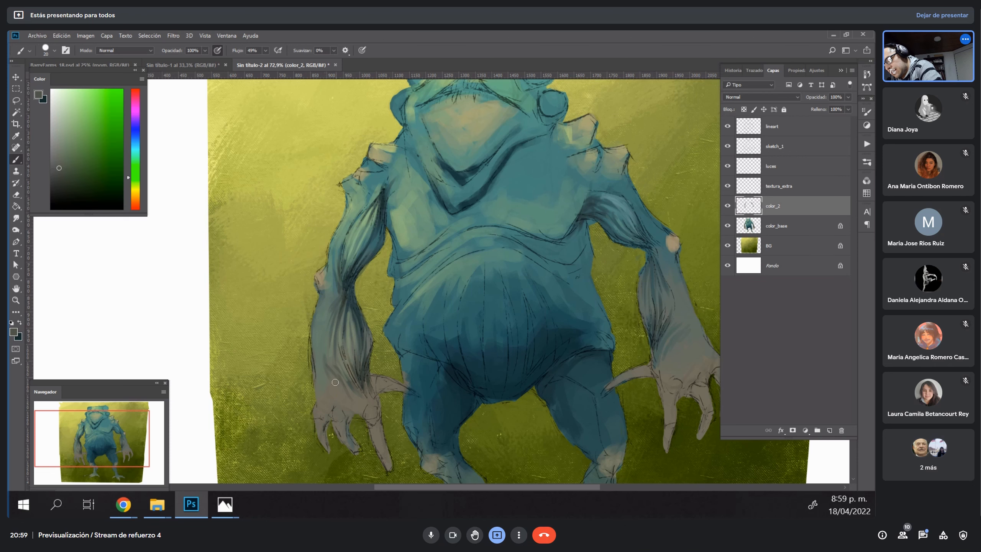
pyautogui.keyDown('alt'); pyautogui.click(328, 374); pyautogui.keyUp('alt')
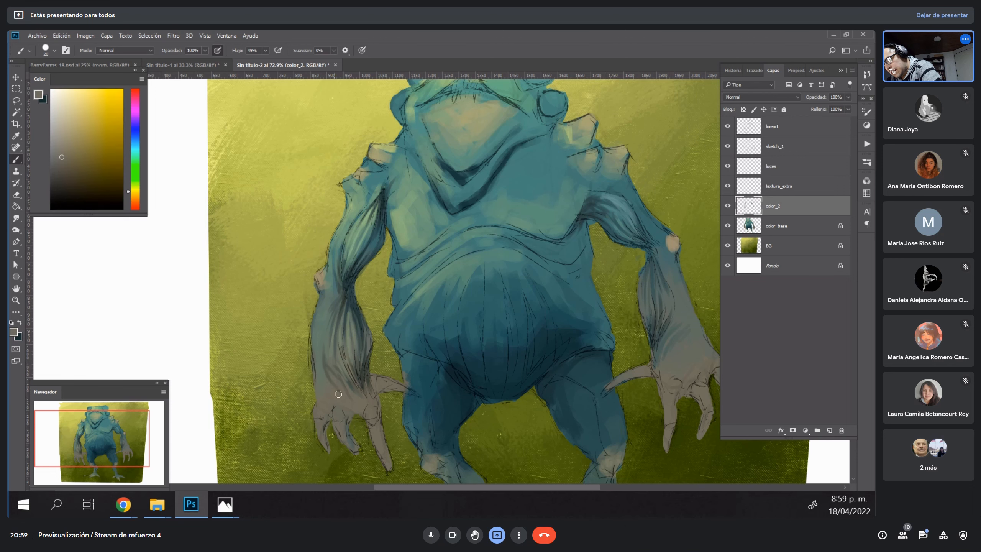
pyautogui.keyDown('alt'); pyautogui.click(676, 341); pyautogui.keyUp('alt')
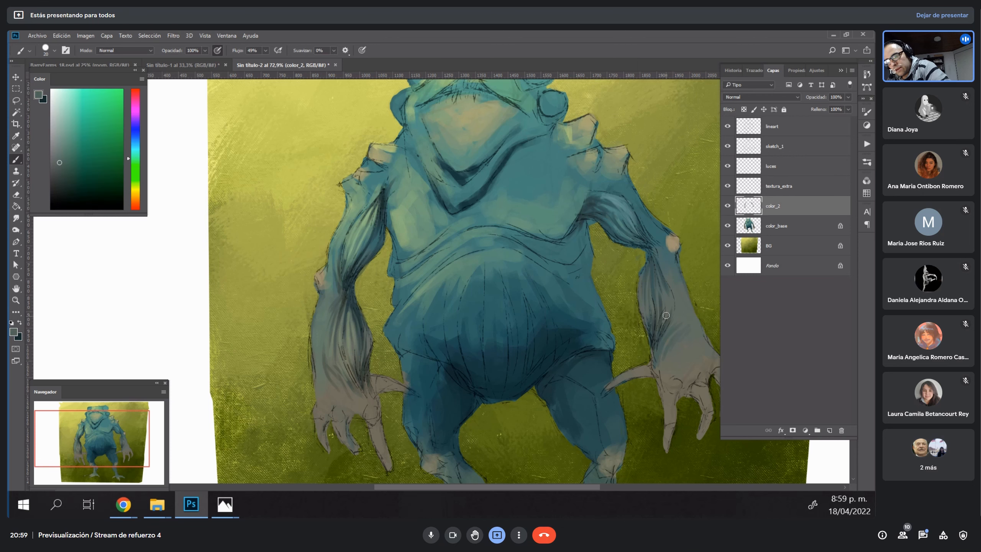
# Sample the chest's light green and the dark teal of its central fold, and enlarge the brush for touching up the chest.
pyautogui.keyDown('alt'); pyautogui.click(421, 198); pyautogui.keyUp('alt')
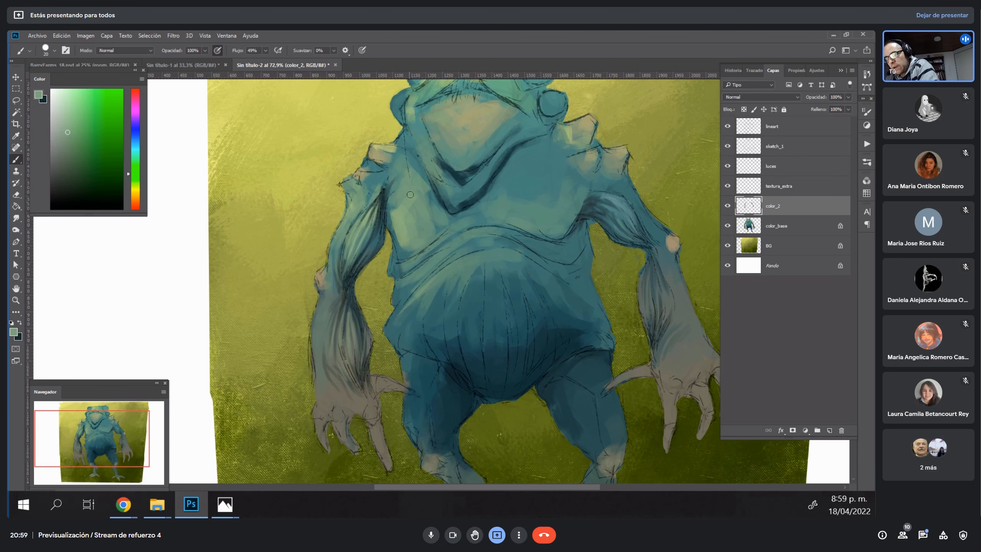
pyautogui.keyDown('alt'); pyautogui.click(473, 203); pyautogui.keyUp('alt')
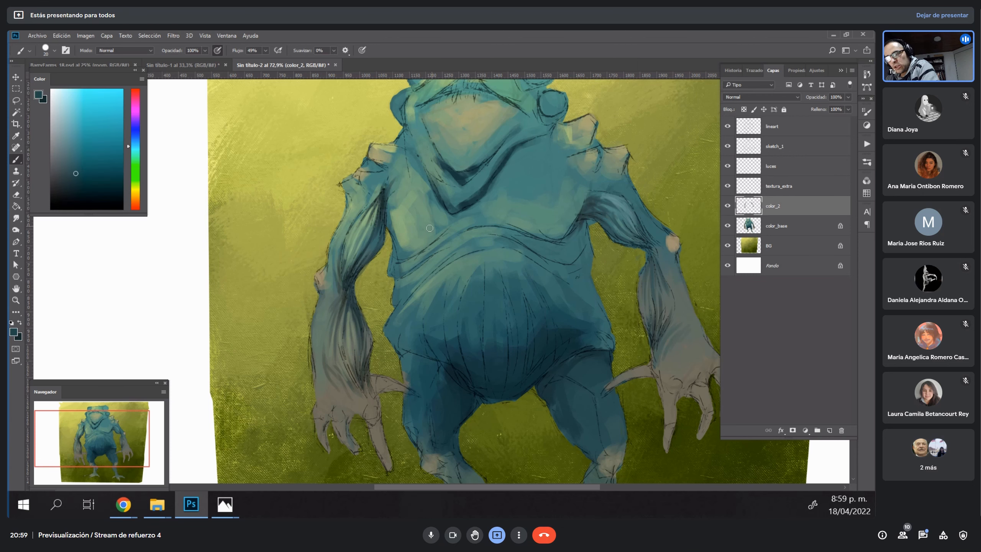
pyautogui.press(']')
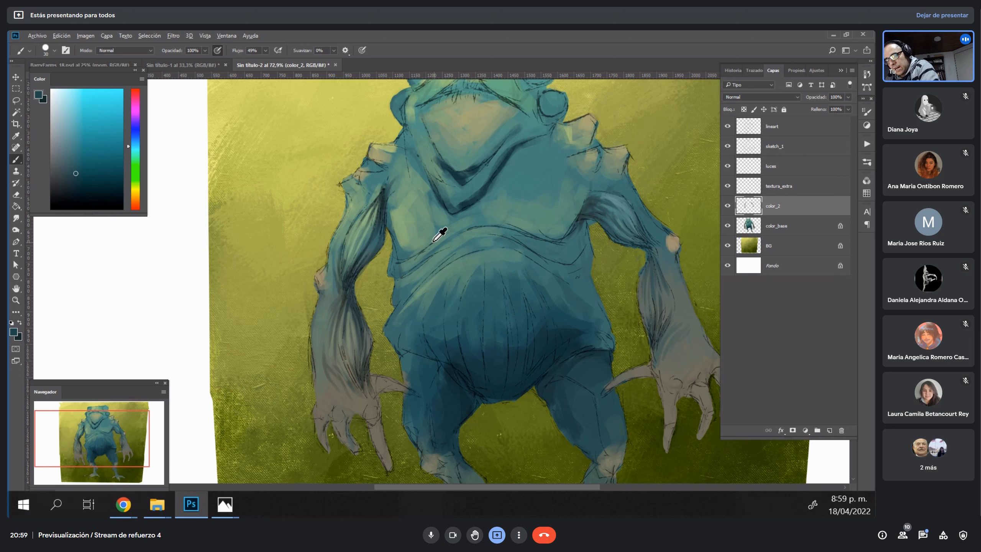
# Darken a blue sampled from below the belly to near black, and paint shading streaks along both inner thighs with a smaller brush.
pyautogui.keyDown('alt'); pyautogui.click(388, 212); pyautogui.keyUp('alt')
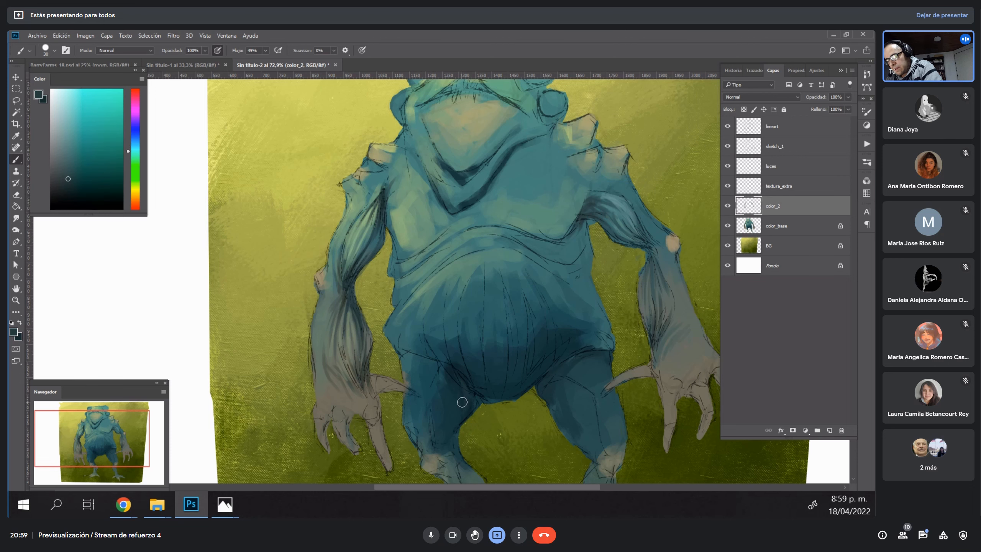
pyautogui.keyDown('alt'); pyautogui.click(457, 376); pyautogui.keyUp('alt')
pyautogui.click(79, 196)
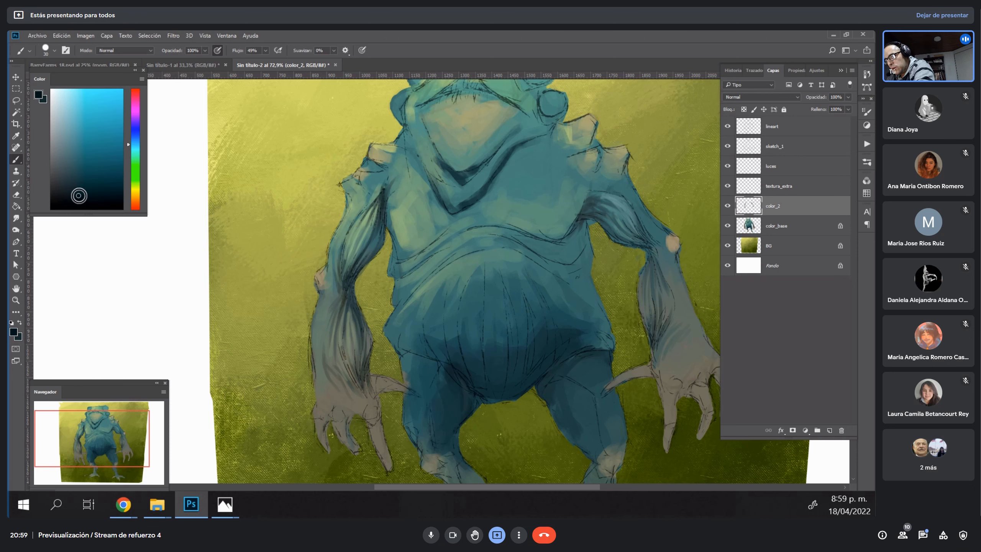
pyautogui.press('[')
pyautogui.moveTo(475, 402)
pyautogui.mouseDown()
pyautogui.moveTo(450, 454)
pyautogui.moveTo(467, 414)
pyautogui.mouseUp()
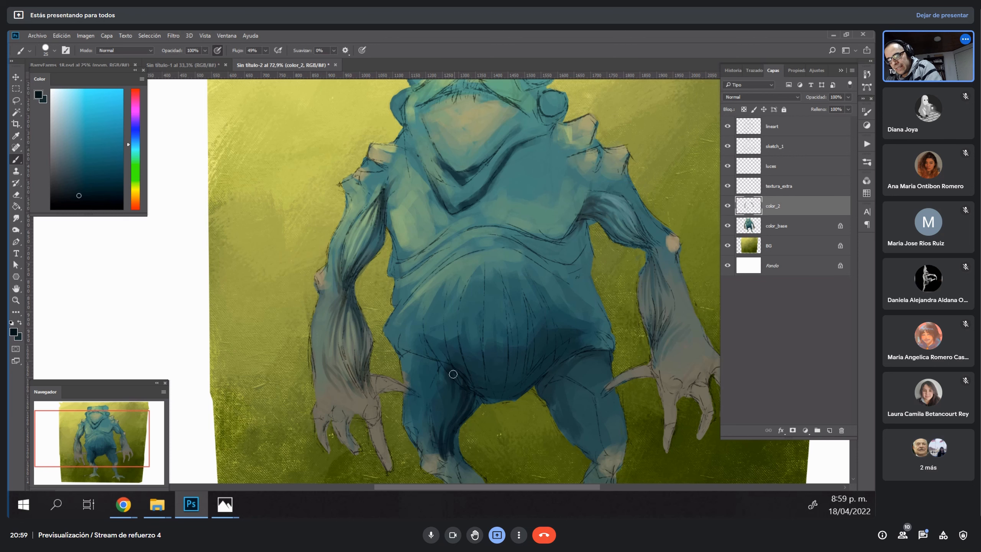
pyautogui.moveTo(448, 367); pyautogui.dragTo(454, 427)
pyautogui.moveTo(543, 385)
pyautogui.mouseDown()
pyautogui.moveTo(566, 444)
pyautogui.moveTo(545, 387)
pyautogui.moveTo(585, 447)
pyautogui.moveTo(545, 373)
pyautogui.moveTo(576, 443)
pyautogui.moveTo(596, 460)
pyautogui.mouseUp()
pyautogui.moveTo(573, 421); pyautogui.dragTo(593, 449)
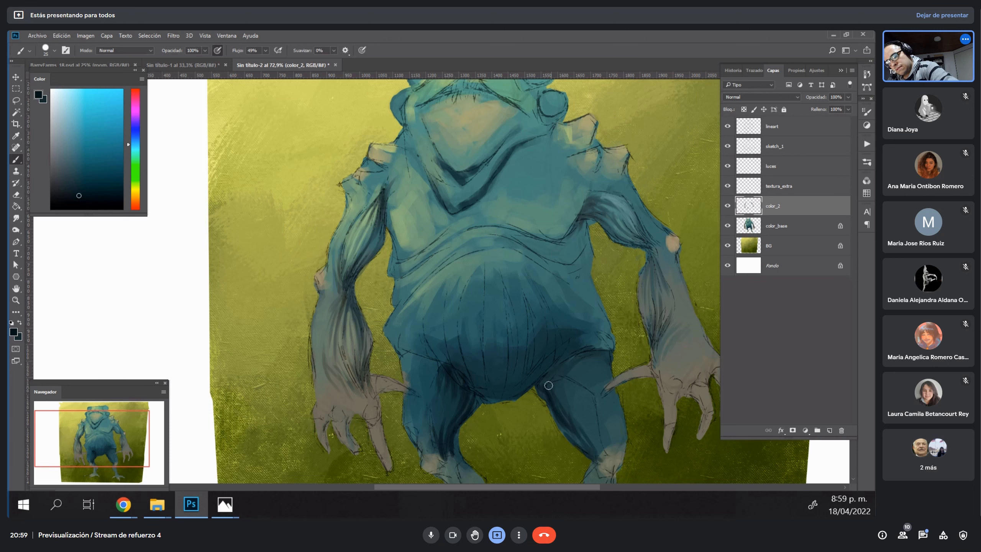
# Extend the dark shading streaks down the picture's right thigh and refine both thighs with dark blues sampled from the legs.
pyautogui.moveTo(551, 379); pyautogui.dragTo(603, 452)
pyautogui.moveTo(587, 411); pyautogui.dragTo(601, 454)
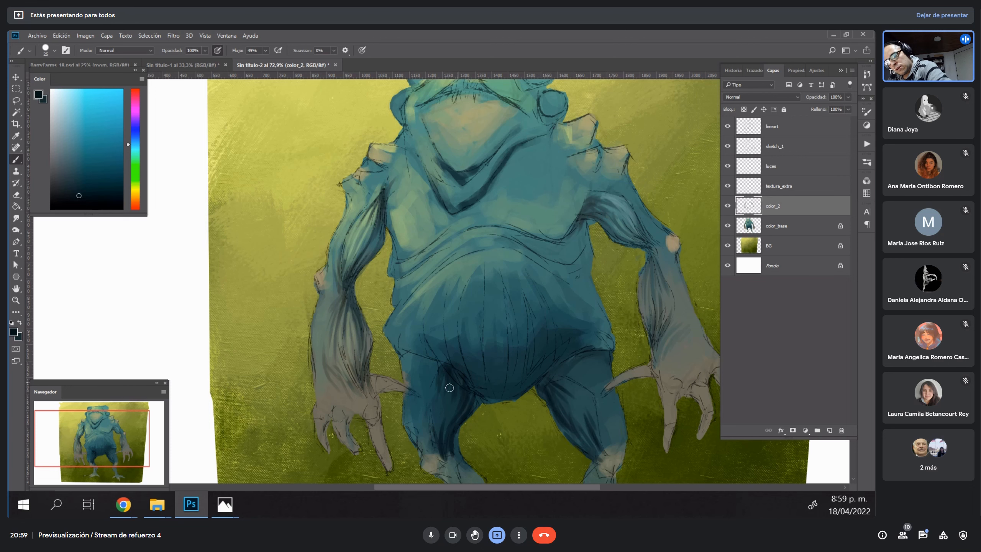
pyautogui.keyDown('alt'); pyautogui.click(567, 389); pyautogui.keyUp('alt')
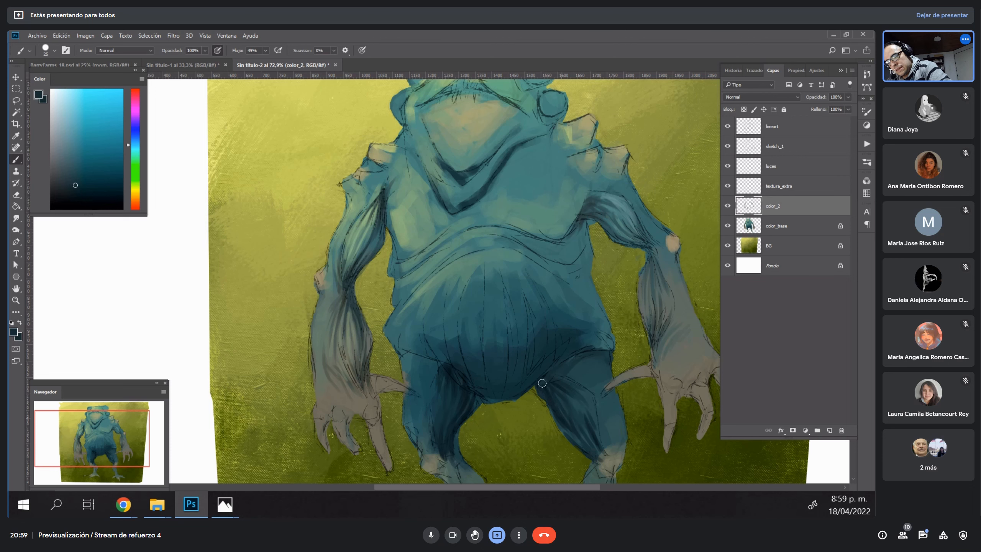
pyautogui.keyDown('alt'); pyautogui.click(454, 427); pyautogui.keyUp('alt')
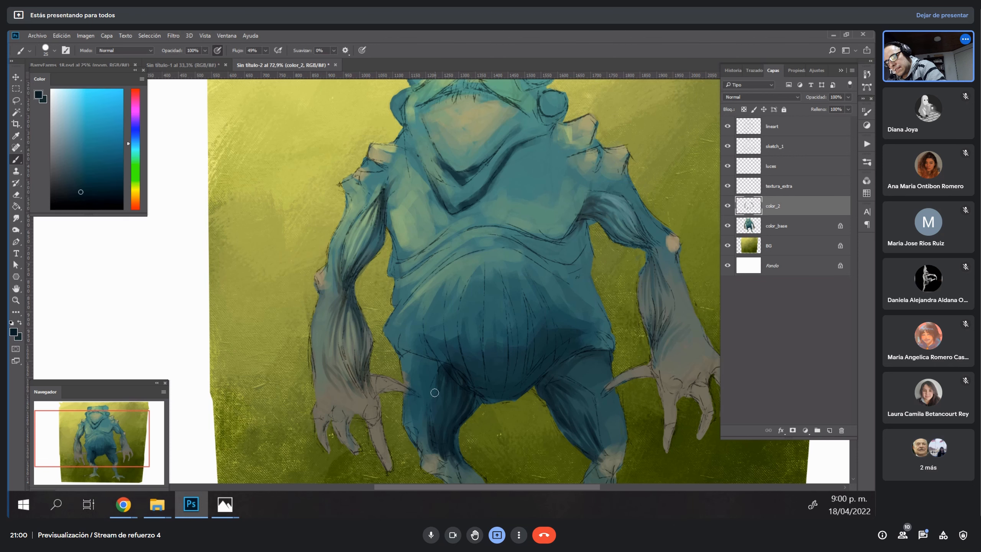
pyautogui.keyDown('alt'); pyautogui.click(449, 366); pyautogui.keyUp('alt')
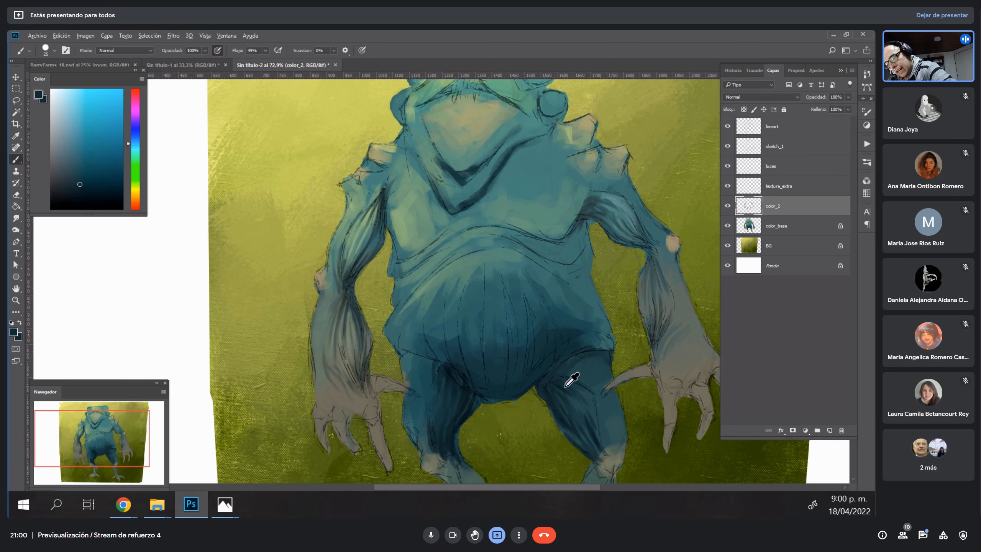
pyautogui.keyDown('alt'); pyautogui.click(553, 377); pyautogui.keyUp('alt')
pyautogui.keyDown('alt'); pyautogui.click(560, 383); pyautogui.keyUp('alt')
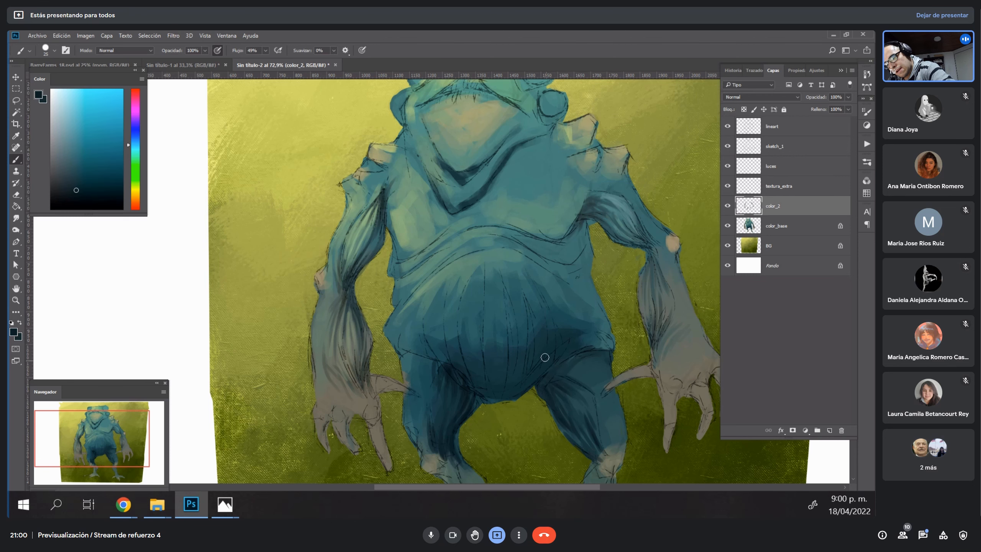
pyautogui.keyDown('alt'); pyautogui.click(469, 388); pyautogui.keyUp('alt')
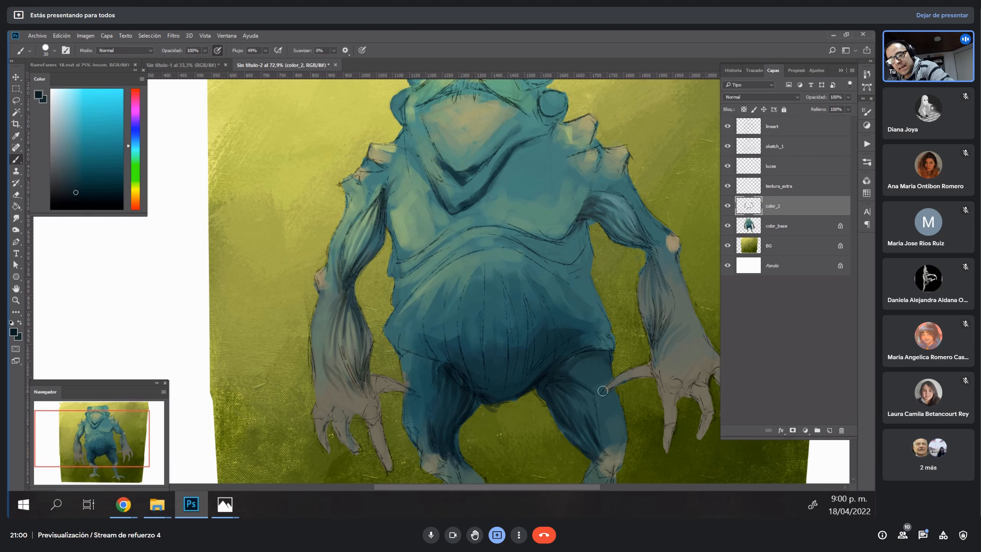
# Clip the color_2 layer to color_base, and shade the outer side of the picture's right thigh with blues and teals sampled from it.
pyautogui.rightClick(811, 206)
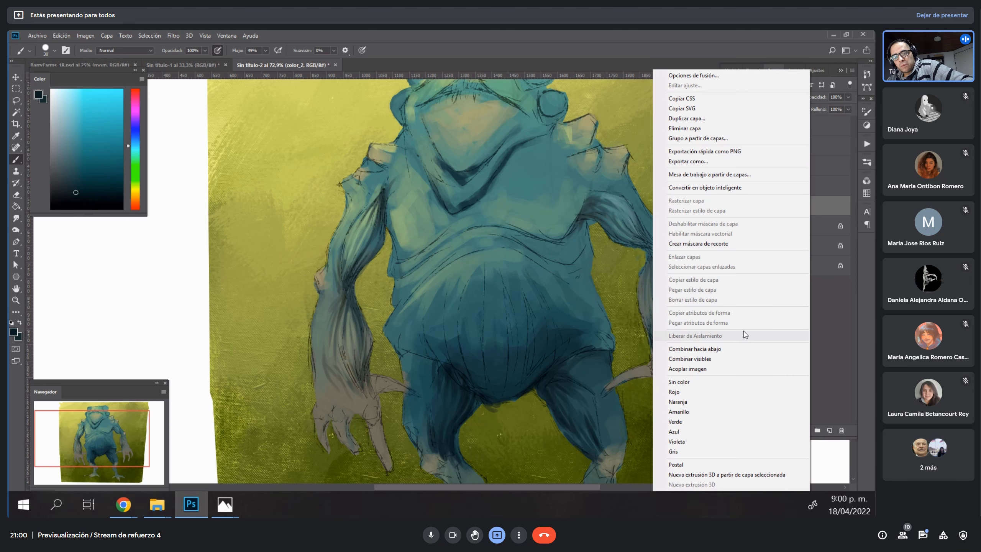
pyautogui.click(761, 247)
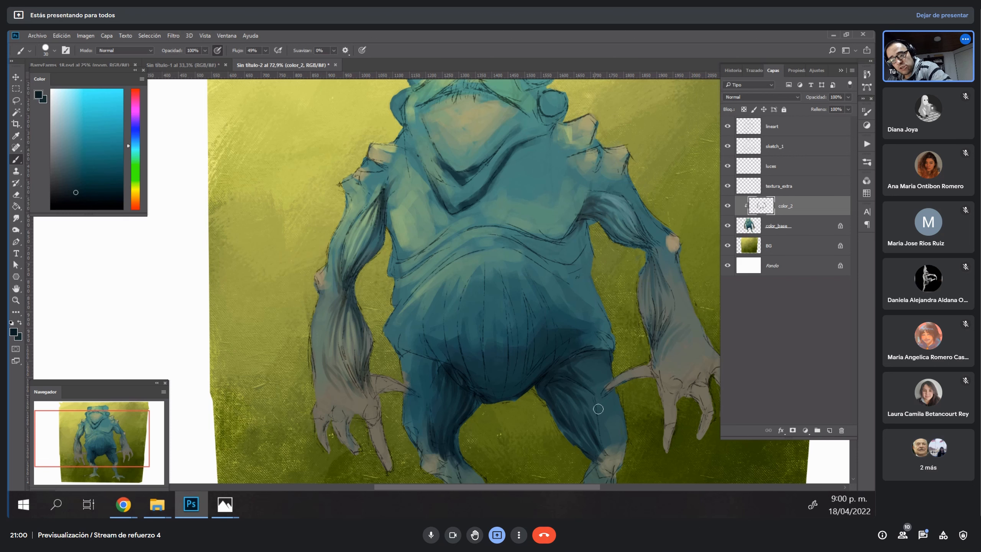
pyautogui.keyDown('alt'); pyautogui.click(586, 374); pyautogui.keyUp('alt')
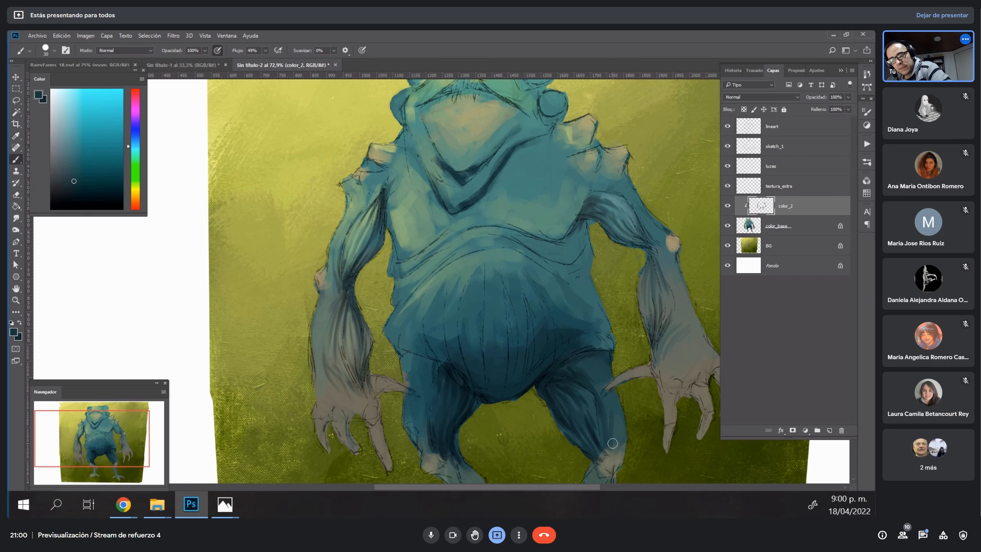
pyautogui.keyDown('alt'); pyautogui.click(618, 413); pyautogui.keyUp('alt')
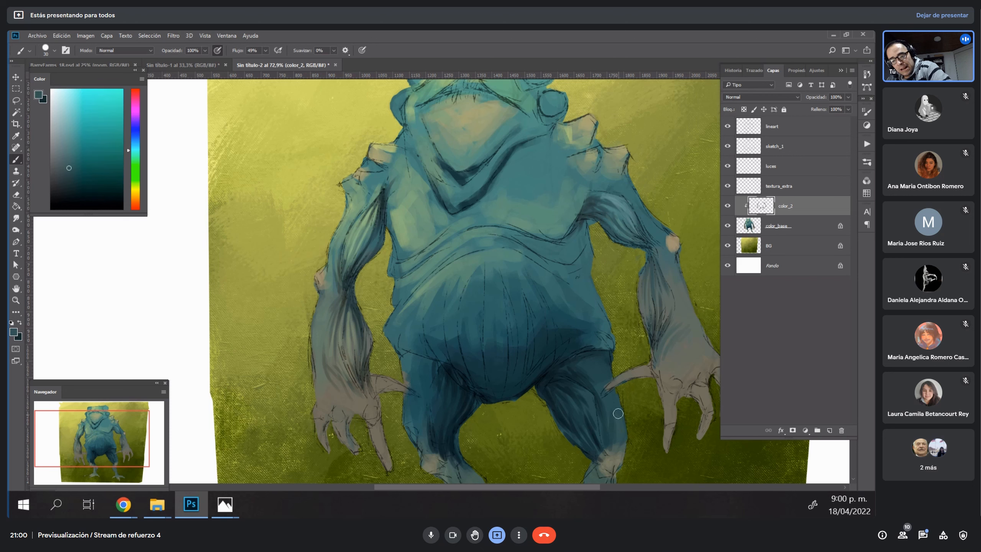
pyautogui.keyDown('alt'); pyautogui.click(602, 437); pyautogui.keyUp('alt')
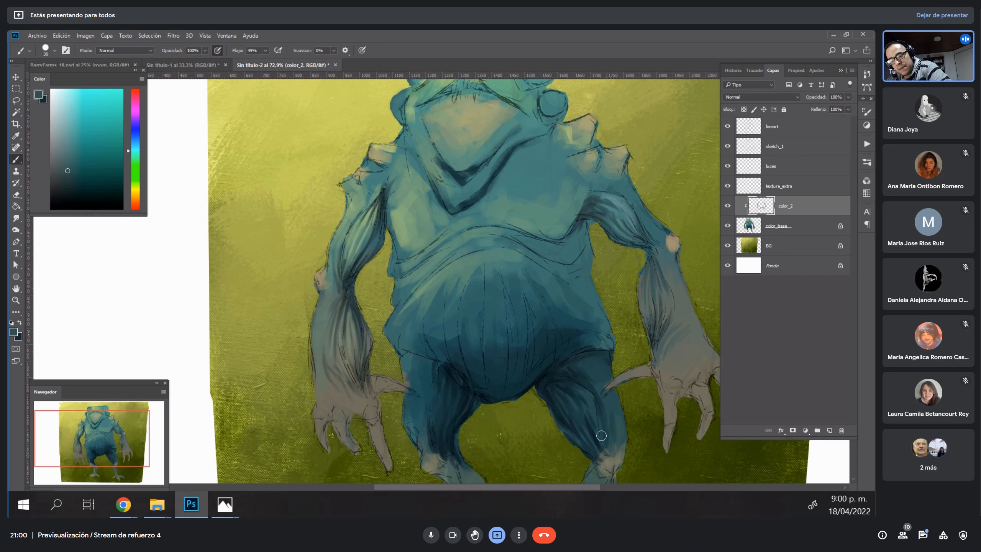
pyautogui.keyDown('alt'); pyautogui.click(593, 405); pyautogui.keyUp('alt')
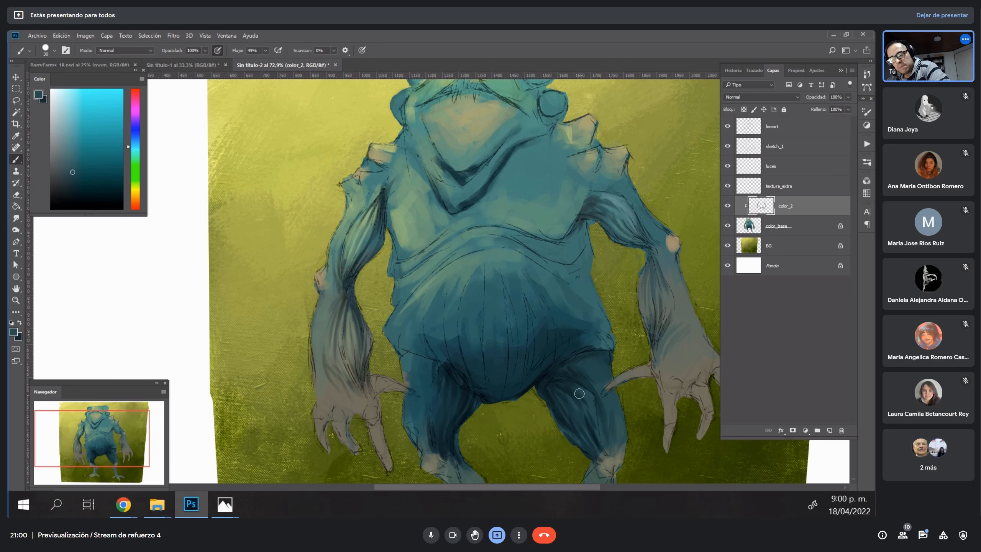
# Deepen the shading on the picture's left thigh with sampled dark blues, and paint lighter streaks with a teal sampled from its upper edge.
pyautogui.keyDown('alt'); pyautogui.click(431, 390); pyautogui.keyUp('alt')
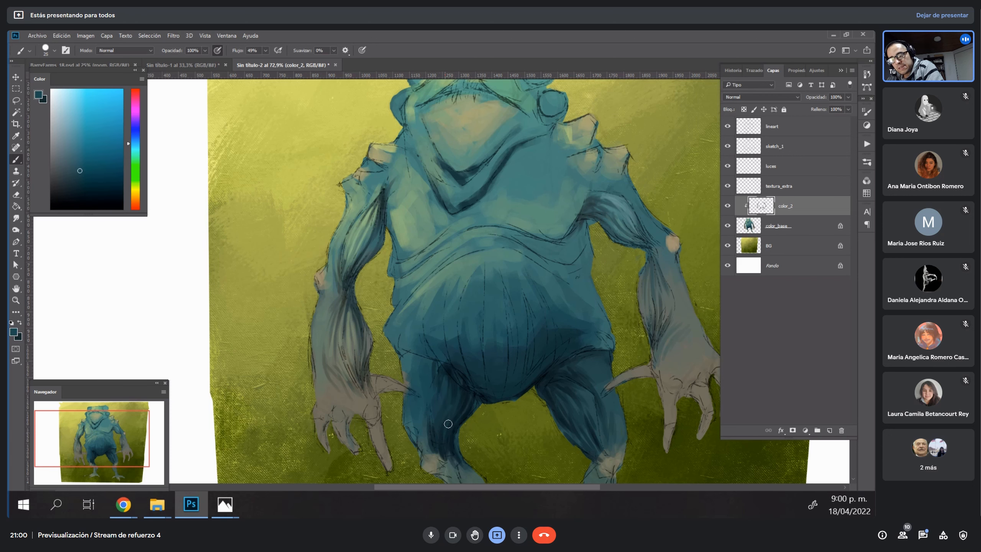
pyautogui.keyDown('alt'); pyautogui.click(445, 374); pyautogui.keyUp('alt')
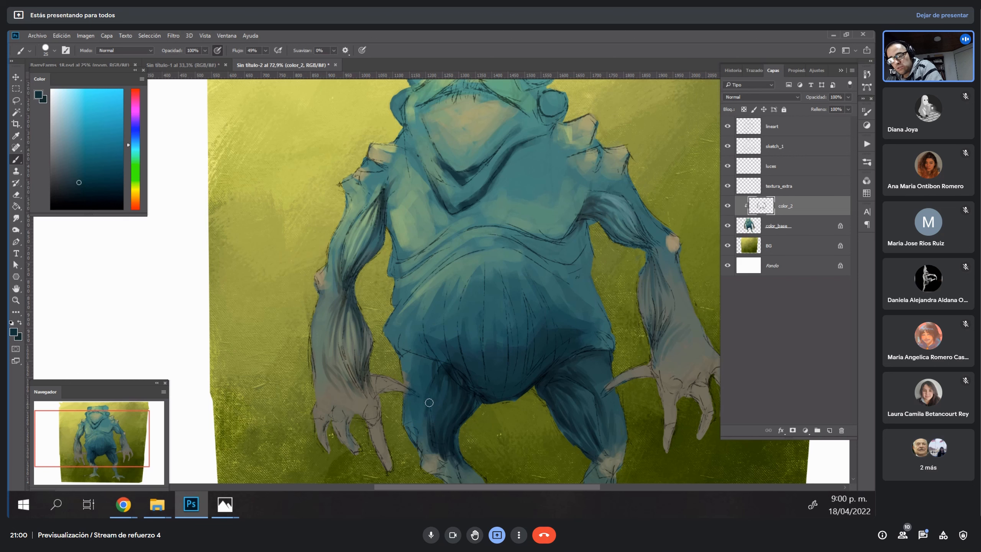
pyautogui.keyDown('alt'); pyautogui.click(446, 372); pyautogui.keyUp('alt')
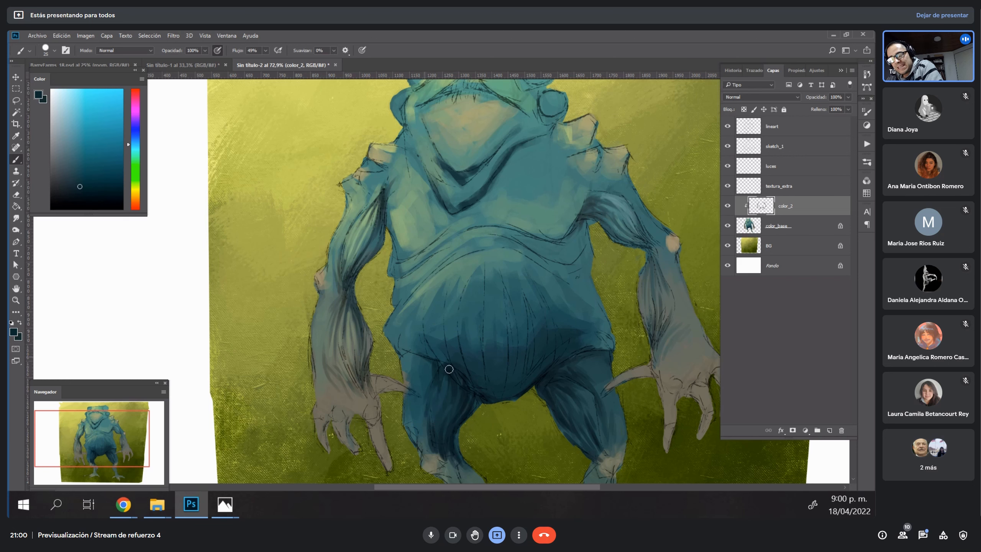
pyautogui.keyDown('alt'); pyautogui.click(464, 392); pyautogui.keyUp('alt')
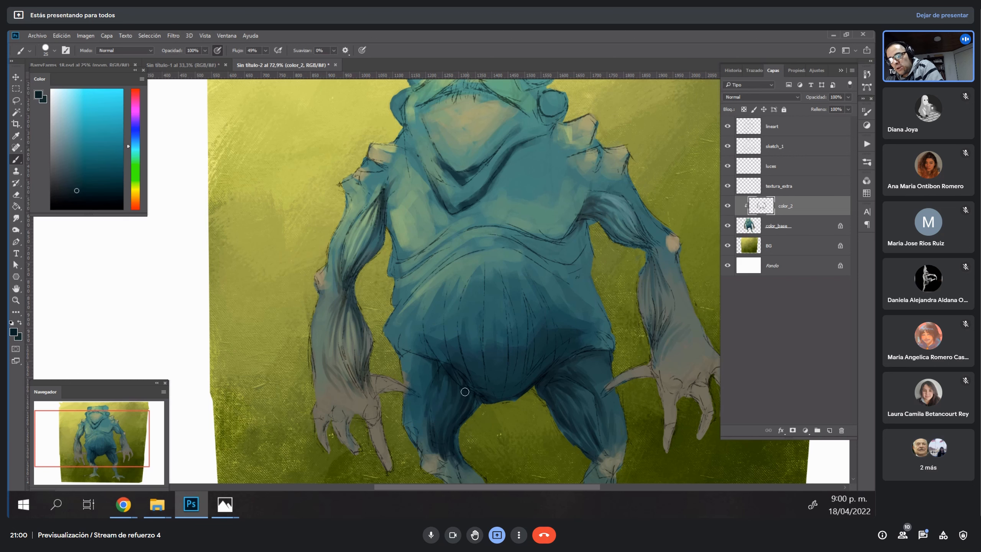
pyautogui.keyDown('alt'); pyautogui.click(411, 361); pyautogui.keyUp('alt')
pyautogui.moveTo(431, 377)
pyautogui.mouseDown()
pyautogui.moveTo(432, 446)
pyautogui.moveTo(447, 377)
pyautogui.moveTo(438, 444)
pyautogui.moveTo(453, 380)
pyautogui.moveTo(442, 419)
pyautogui.moveTo(458, 385)
pyautogui.moveTo(446, 432)
pyautogui.moveTo(458, 390)
pyautogui.moveTo(453, 416)
pyautogui.mouseUp()
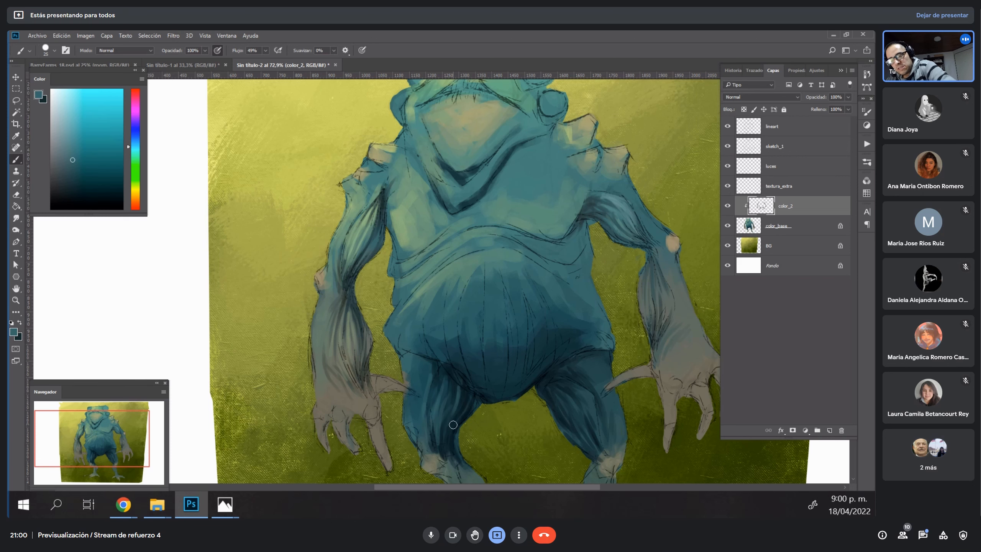
# Lighten a teal sampled from the picture's right thigh, paint highlight streaks along its muscle, and touch up its top with a sampled dark blue.
pyautogui.keyDown('alt'); pyautogui.click(590, 400); pyautogui.keyUp('alt')
pyautogui.click(71, 160)
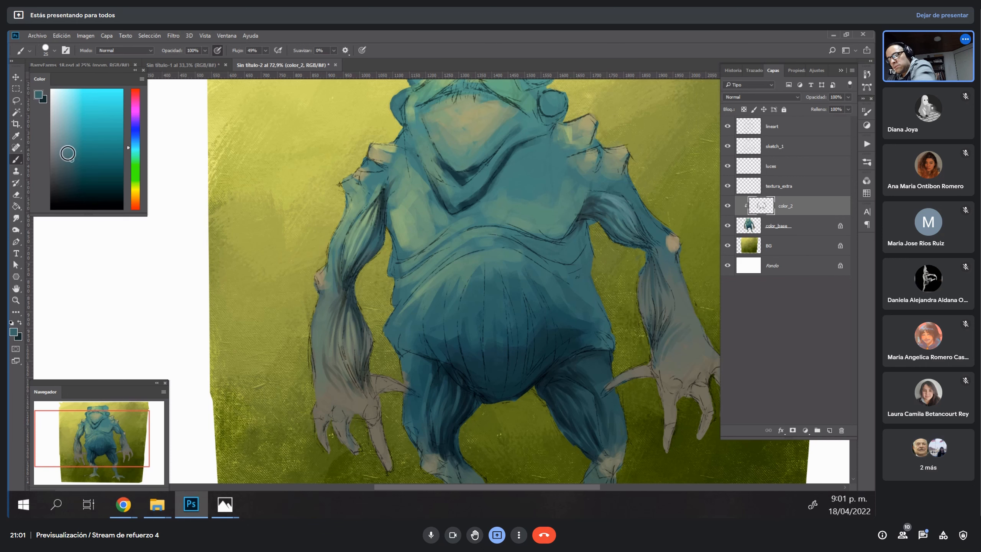
pyautogui.press('space')
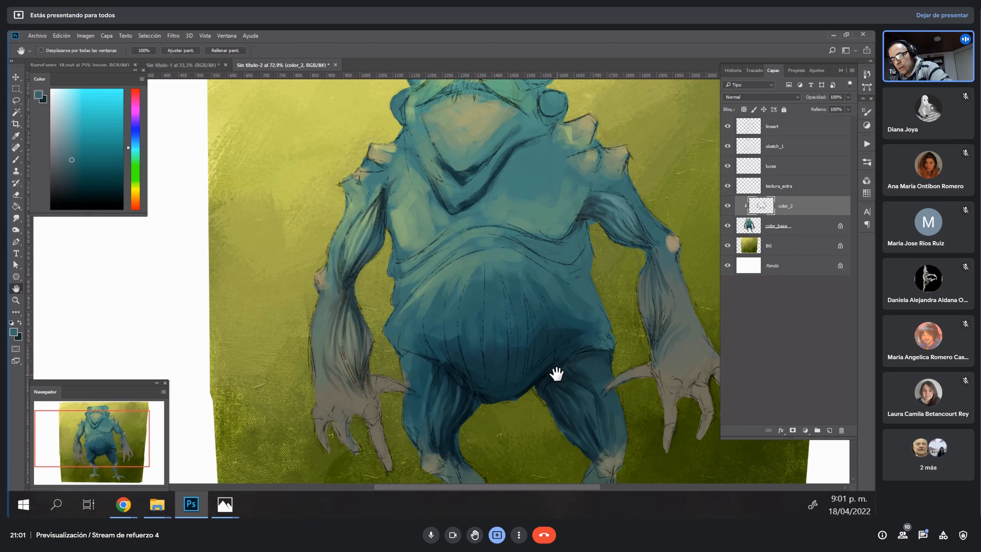
pyautogui.moveTo(554, 373); pyautogui.dragTo(570, 346)
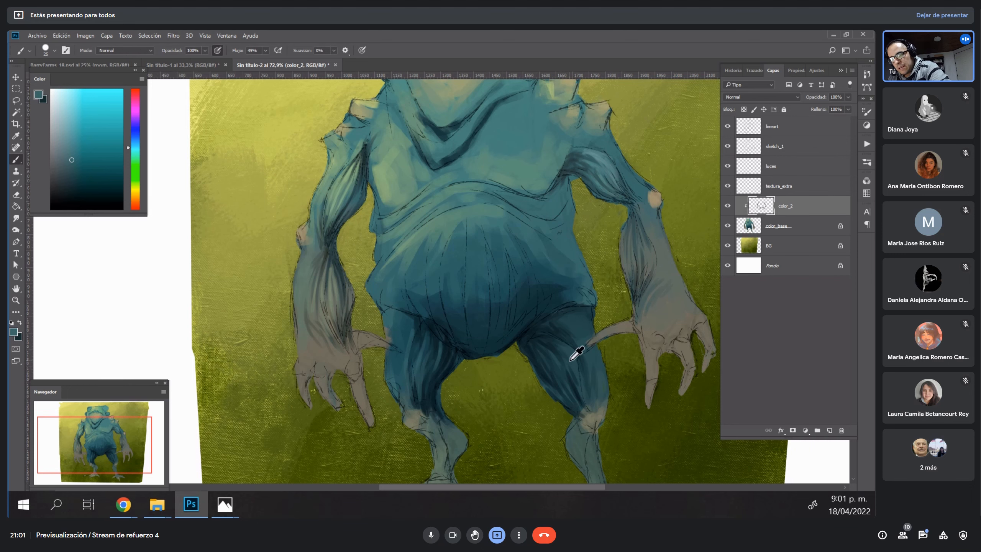
pyautogui.keyDown('alt'); pyautogui.click(573, 350); pyautogui.keyUp('alt')
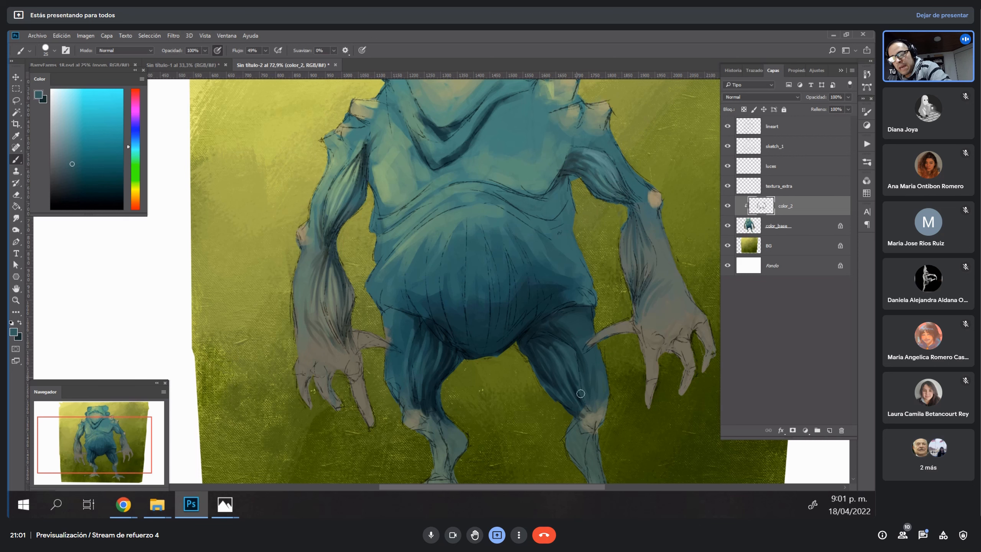
pyautogui.moveTo(72, 165); pyautogui.dragTo(73, 156)
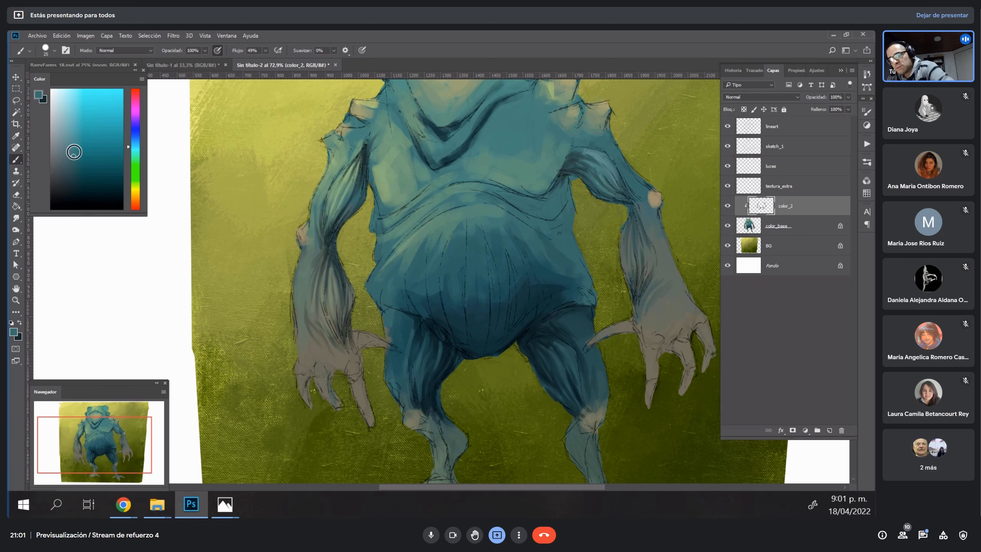
pyautogui.moveTo(569, 366); pyautogui.dragTo(584, 399)
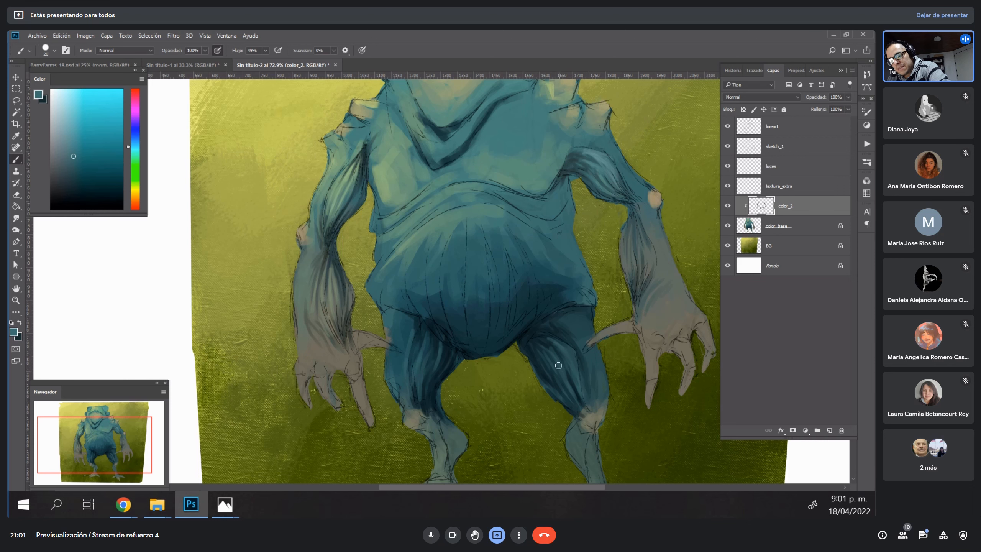
pyautogui.keyDown('alt'); pyautogui.click(546, 335); pyautogui.keyUp('alt')
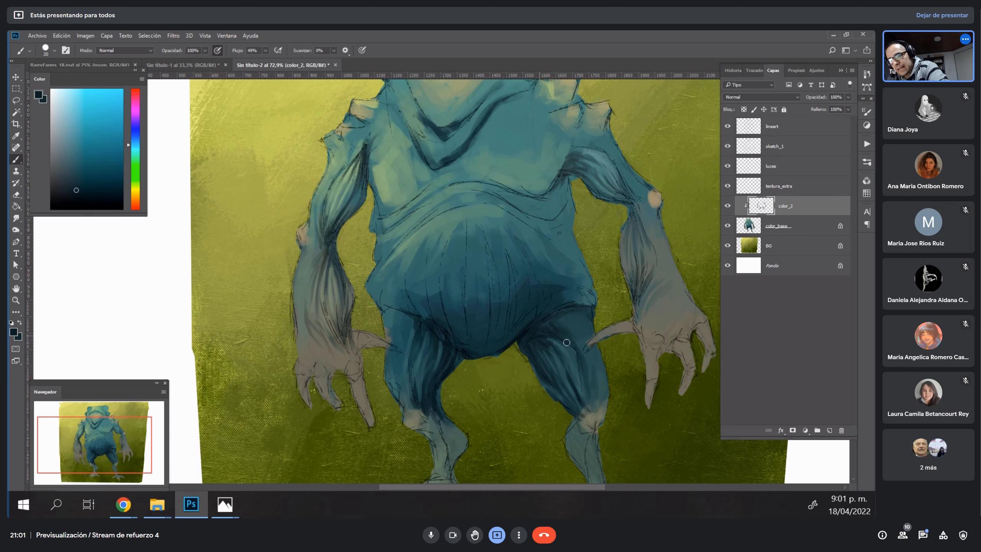
# Paint dark streaks down the outer part of the picture's left thigh with blues sampled around it, adjusting the brush size.
pyautogui.keyDown('alt'); pyautogui.click(447, 422); pyautogui.keyUp('alt')
pyautogui.press(']')
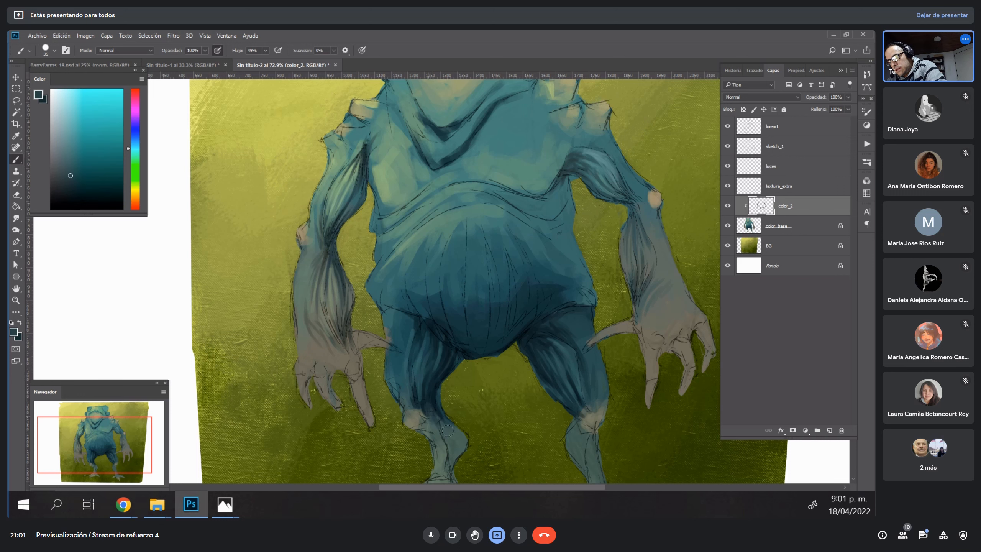
pyautogui.keyDown('alt'); pyautogui.click(429, 332); pyautogui.keyUp('alt')
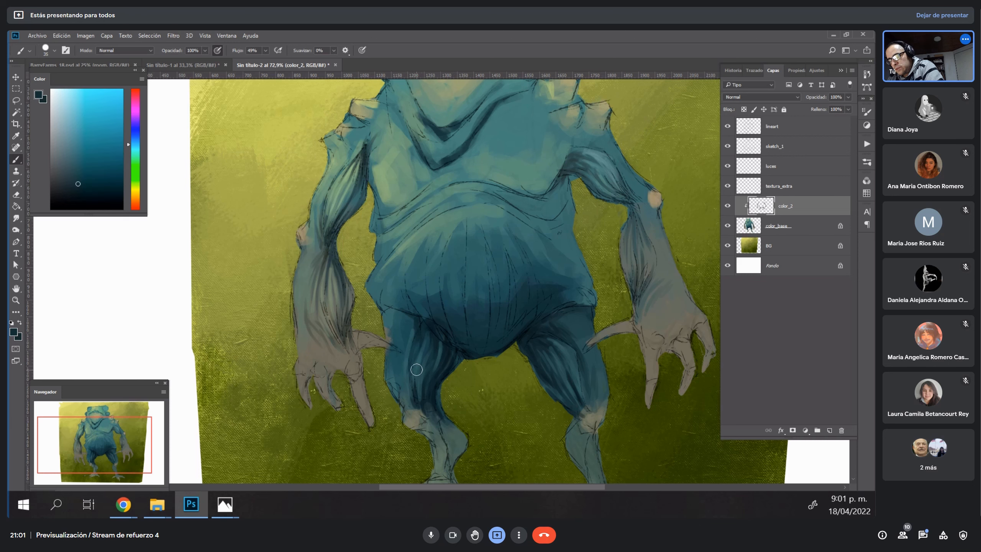
pyautogui.keyDown('alt'); pyautogui.click(423, 318); pyautogui.keyUp('alt')
pyautogui.moveTo(414, 321)
pyautogui.mouseDown()
pyautogui.moveTo(404, 360)
pyautogui.moveTo(416, 339)
pyautogui.moveTo(411, 364)
pyautogui.mouseUp()
pyautogui.keyDown('alt'); pyautogui.click(421, 333); pyautogui.keyUp('alt')
pyautogui.keyDown('alt'); pyautogui.click(436, 354); pyautogui.keyUp('alt')
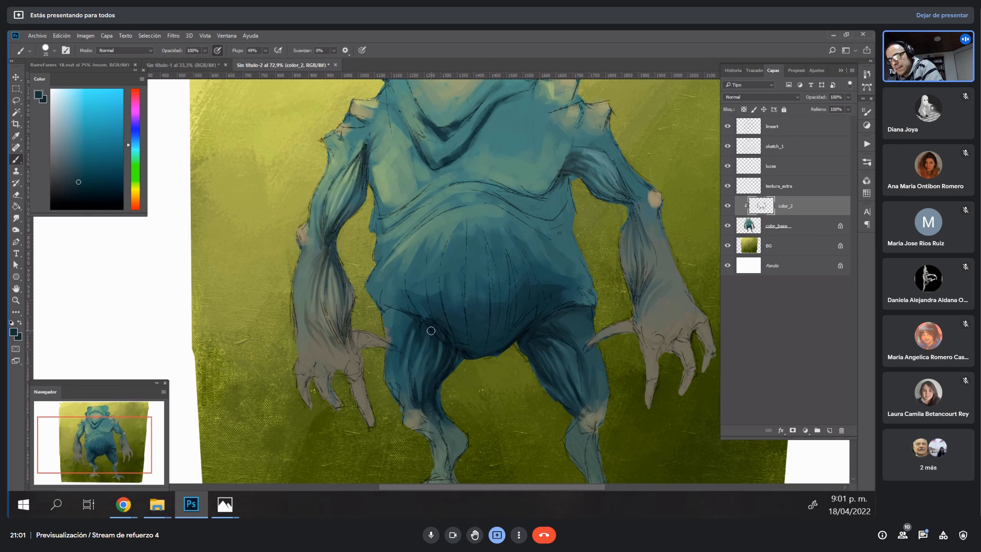
pyautogui.keyDown('alt'); pyautogui.click(404, 332); pyautogui.keyUp('alt')
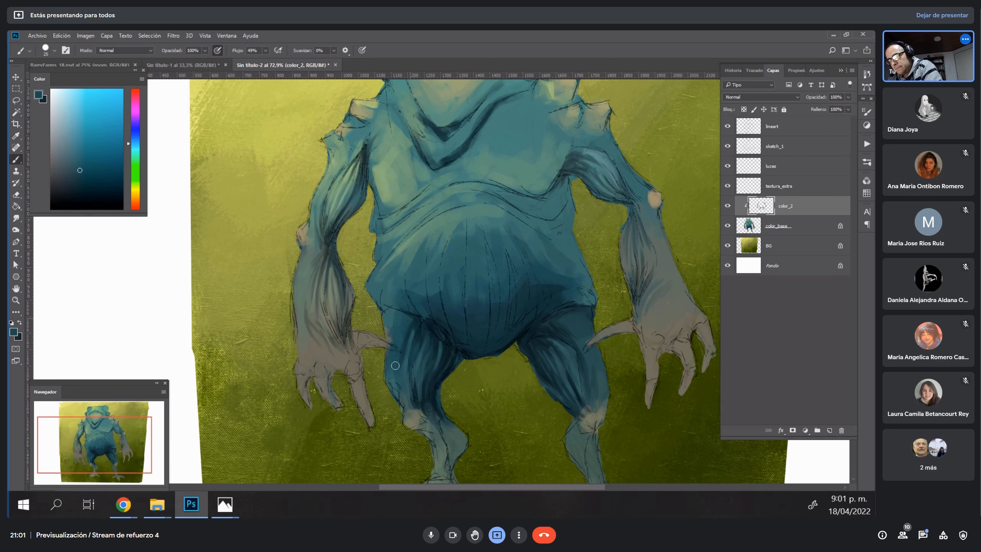
pyautogui.keyDown('alt'); pyautogui.click(429, 332); pyautogui.keyUp('alt')
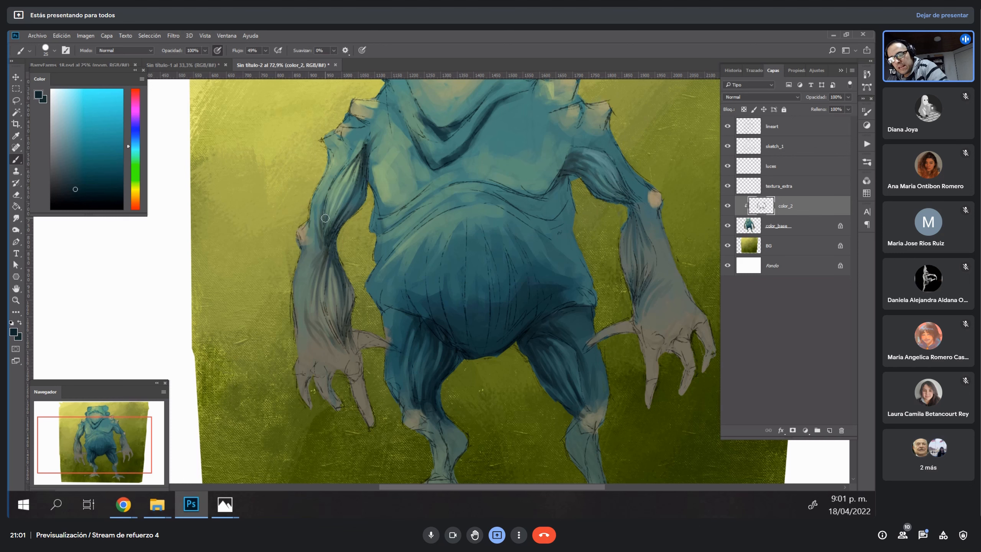
# Paint dark streaks down the middle of the lower belly with a sampled dark blue, using a slightly larger brush.
pyautogui.press('z')
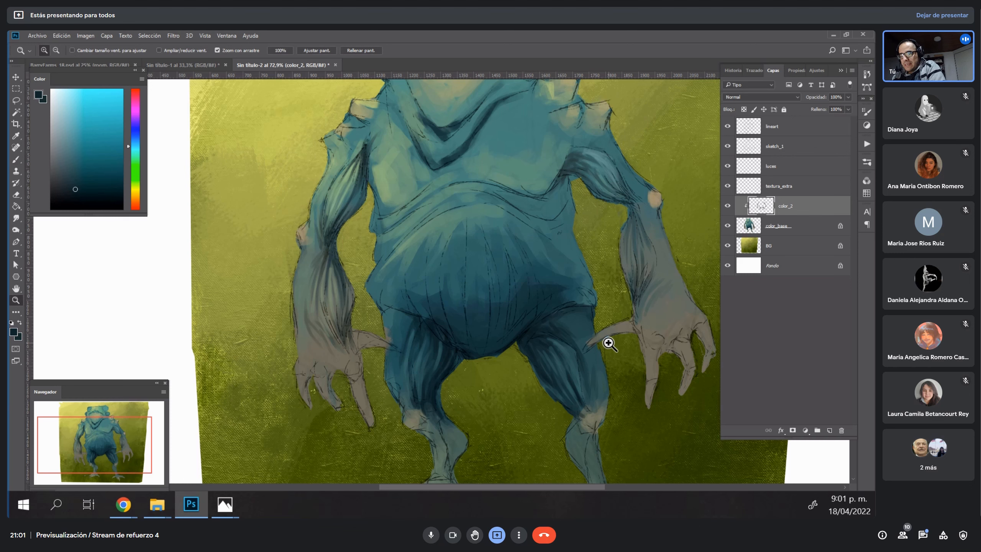
pyautogui.moveTo(572, 321); pyautogui.dragTo(562, 333)
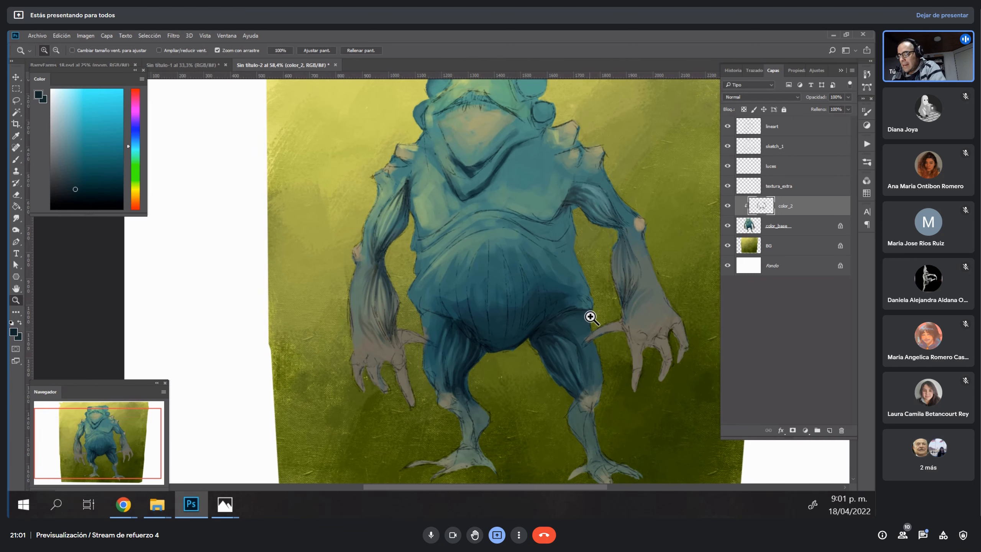
pyautogui.press('h')
pyautogui.moveTo(590, 293); pyautogui.dragTo(538, 342)
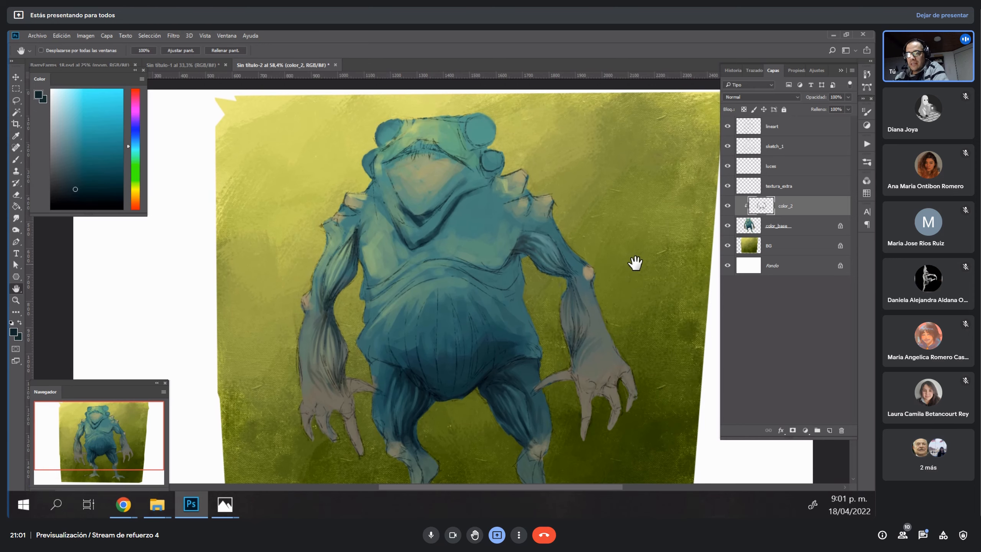
pyautogui.scroll(-2, 562, 338)
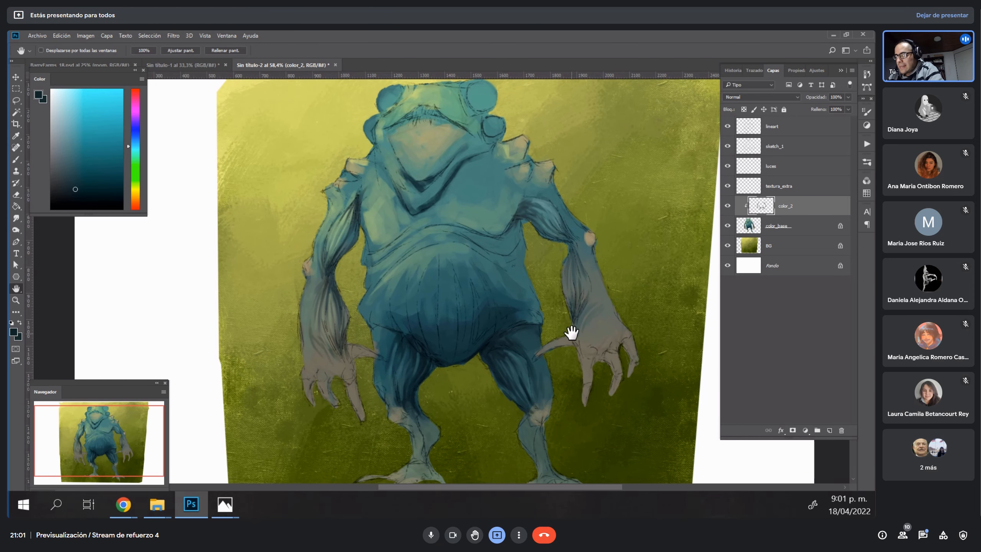
pyautogui.press('b')
pyautogui.keyDown('alt'); pyautogui.click(522, 346); pyautogui.keyUp('alt')
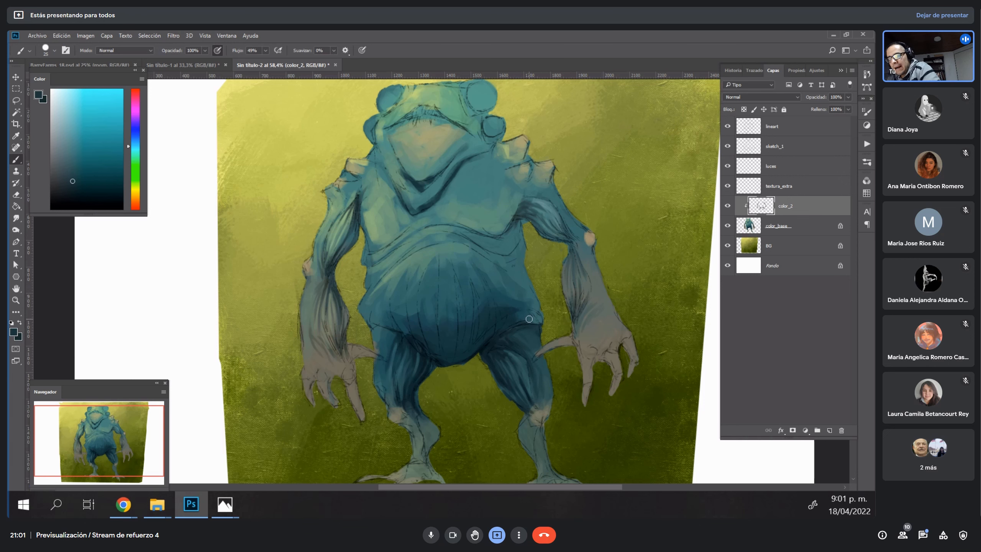
pyautogui.keyDown('alt'); pyautogui.click(458, 350); pyautogui.keyUp('alt')
pyautogui.press(']')
pyautogui.moveTo(420, 284); pyautogui.dragTo(446, 366)
pyautogui.moveTo(442, 255)
pyautogui.mouseDown()
pyautogui.moveTo(444, 363)
pyautogui.moveTo(454, 355)
pyautogui.mouseUp()
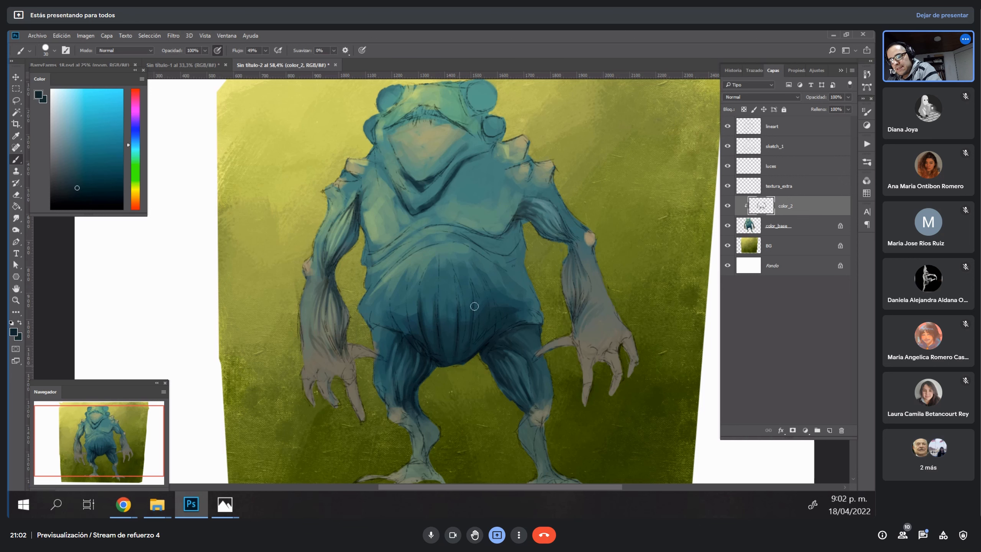
# Deepen the belly's central creases with darker blues sampled from its lower edge and the adjoining thigh, using a slightly larger brush.
pyautogui.keyDown('alt'); pyautogui.click(496, 339); pyautogui.keyUp('alt')
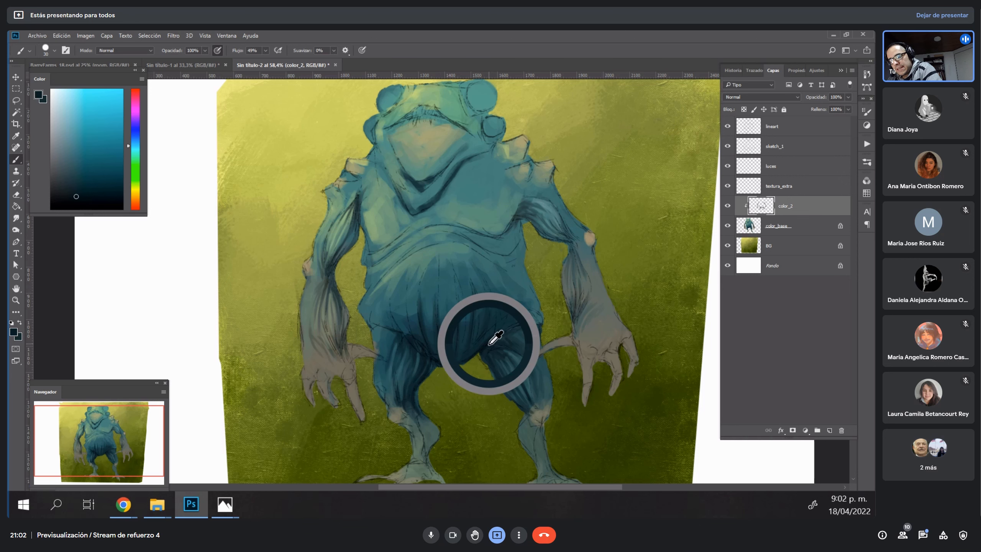
pyautogui.keyDown('alt'); pyautogui.click(479, 329); pyautogui.keyUp('alt')
pyautogui.press(']')
pyautogui.moveTo(459, 299); pyautogui.dragTo(459, 340)
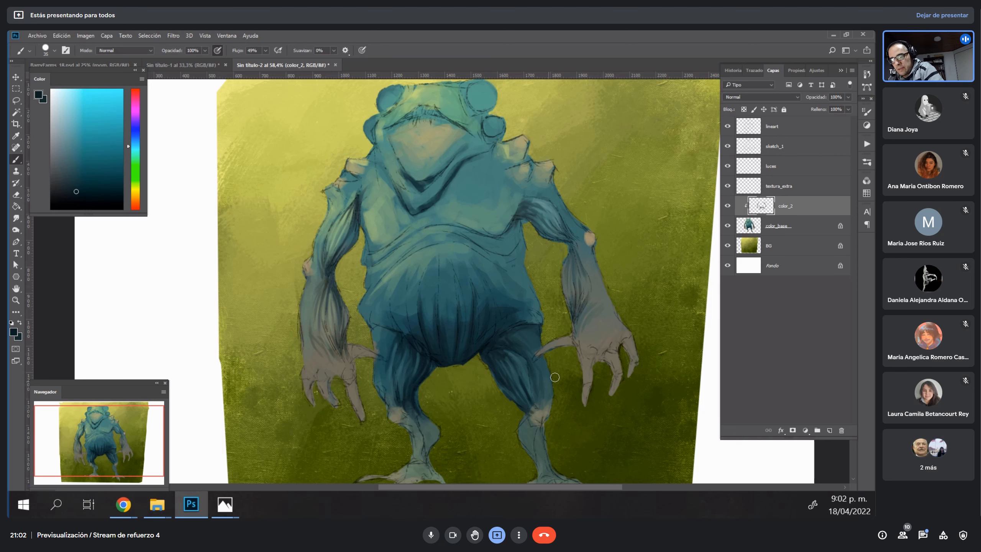
# Enlarge the brush and blend the elbow knob of the picture's right arm with beige, teal and grey tones sampled around it.
pyautogui.keyDown('alt'); pyautogui.click(585, 240); pyautogui.keyUp('alt')
pyautogui.press(']')
pyautogui.press(']')
pyautogui.press(']')
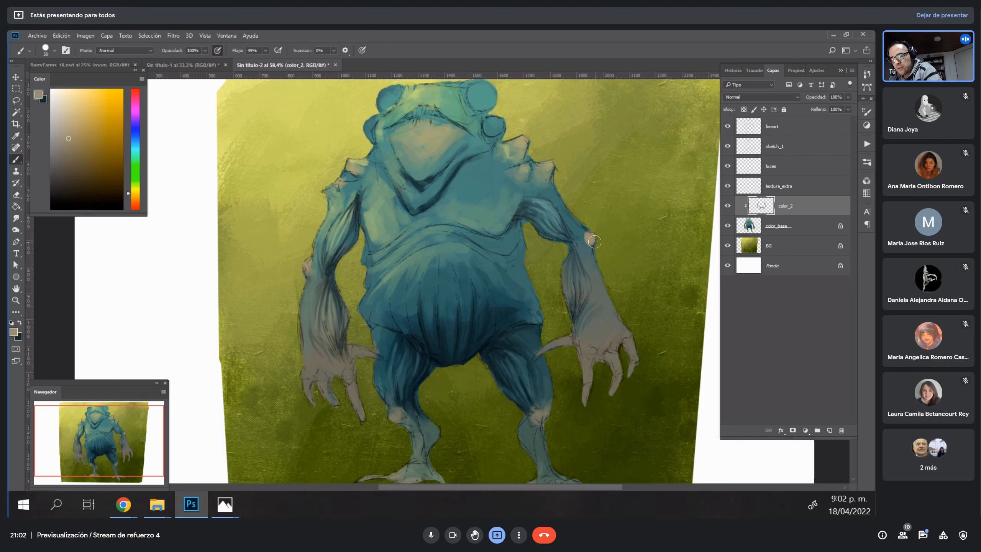
pyautogui.keyDown('alt'); pyautogui.click(581, 236); pyautogui.keyUp('alt')
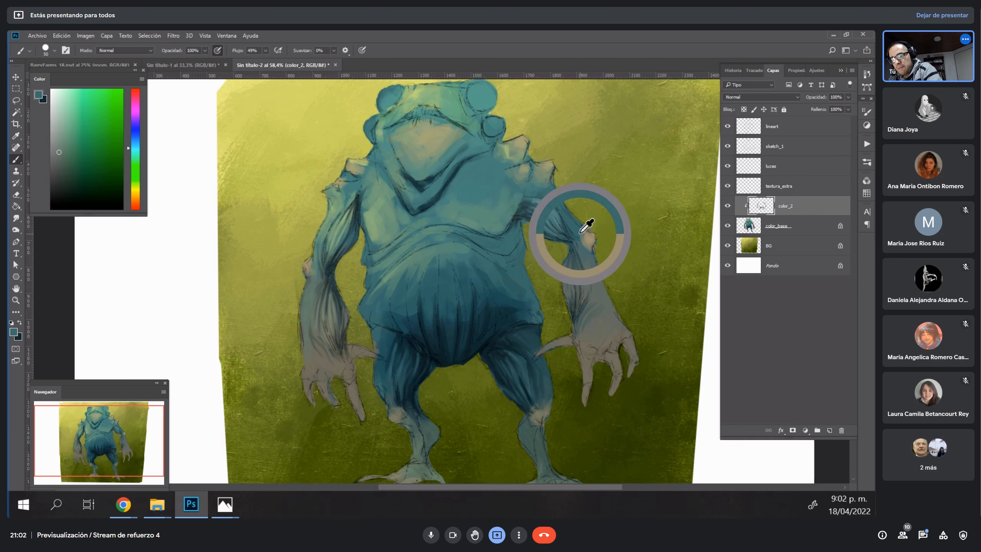
pyautogui.keyDown('alt'); pyautogui.click(590, 241); pyautogui.keyUp('alt')
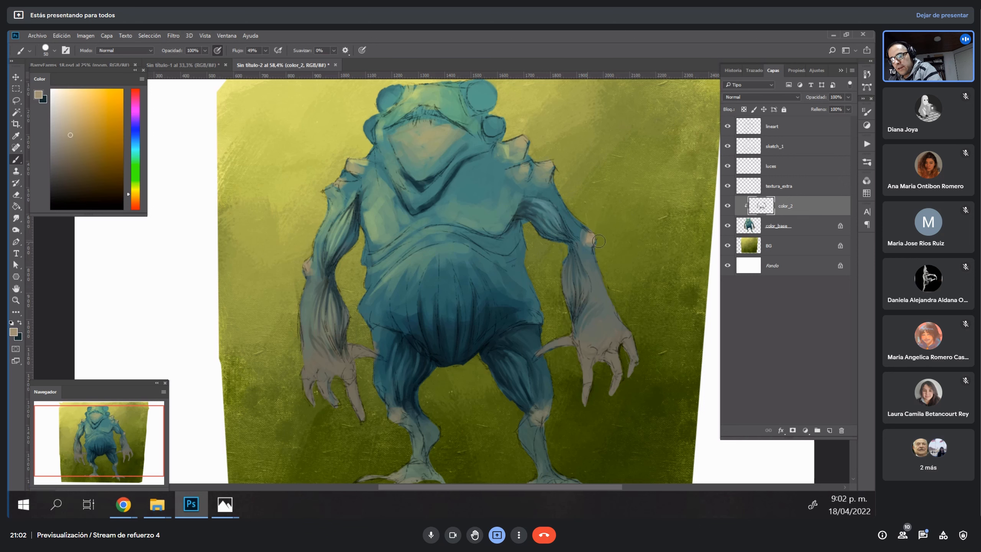
pyautogui.keyDown('alt'); pyautogui.click(588, 237); pyautogui.keyUp('alt')
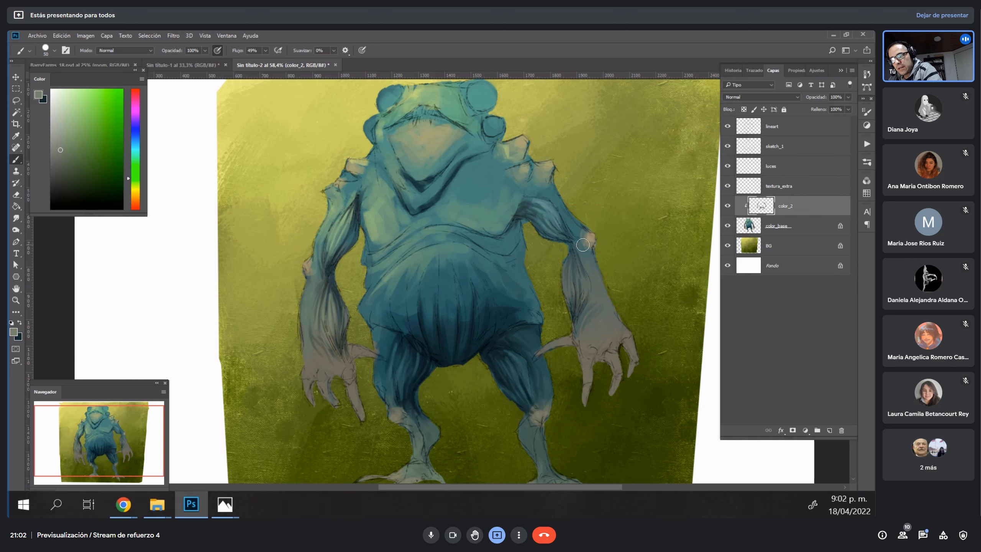
# Blend the picture's left elbow and the spikes on both shoulders into the skin with grey-green and yellowish tones sampled there.
pyautogui.keyDown('alt'); pyautogui.click(312, 266); pyautogui.keyUp('alt')
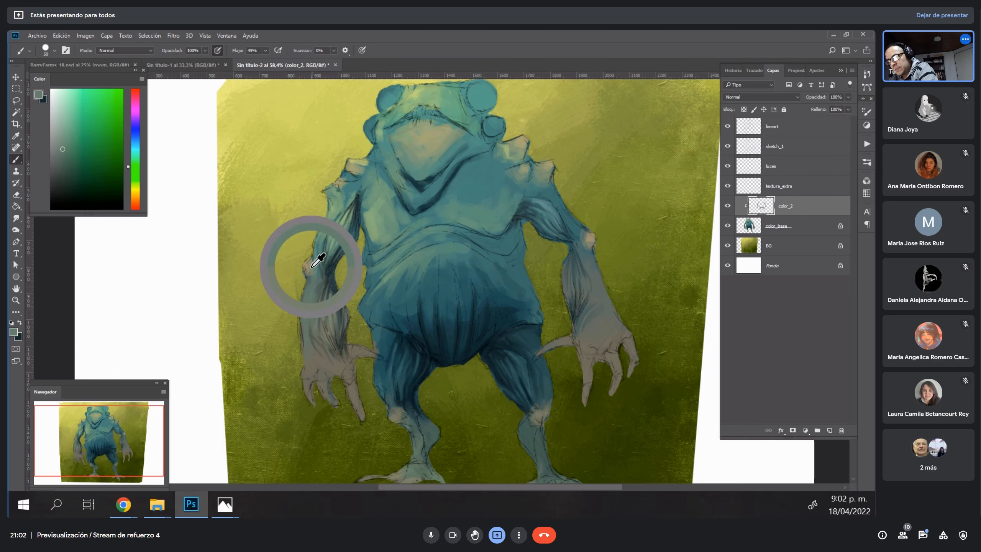
pyautogui.keyDown('alt'); pyautogui.click(361, 165); pyautogui.keyUp('alt')
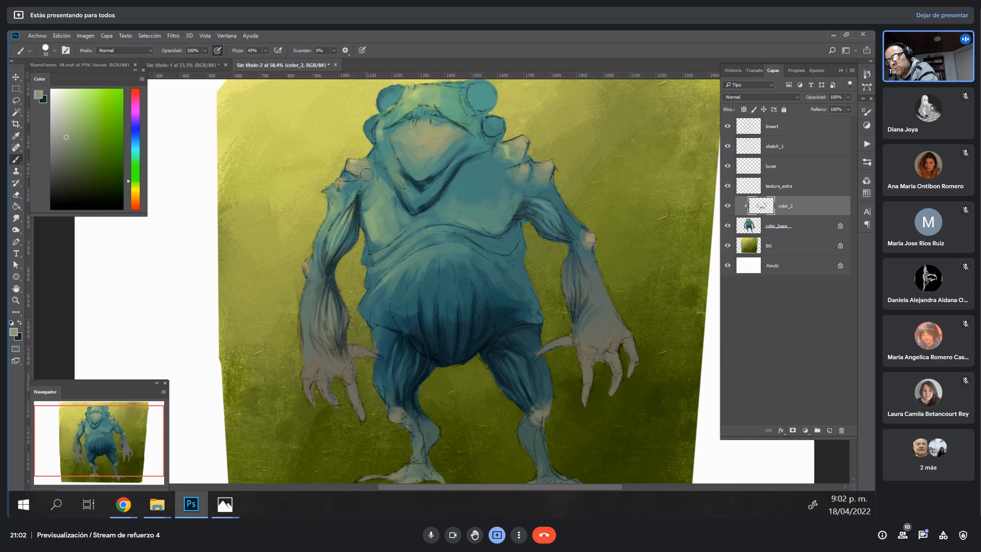
pyautogui.keyDown('alt'); pyautogui.click(358, 163); pyautogui.keyUp('alt')
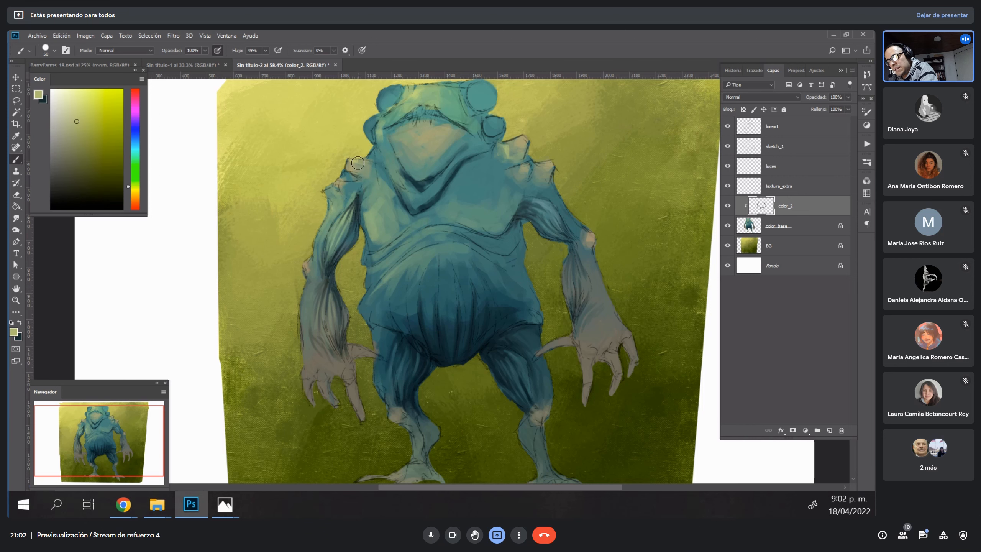
pyautogui.keyDown('alt'); pyautogui.click(510, 152); pyautogui.keyUp('alt')
pyautogui.keyDown('alt'); pyautogui.click(505, 156); pyautogui.keyUp('alt')
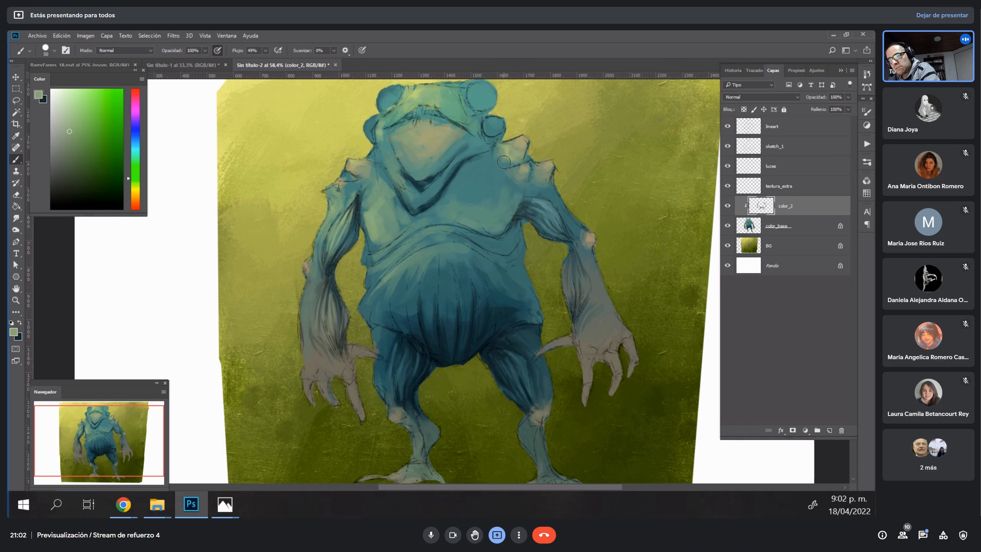
# Darken the folds between chest and belly with a dark blue, and touch up the chest above them with sampled teals.
pyautogui.keyDown('alt'); pyautogui.click(455, 195); pyautogui.keyUp('alt')
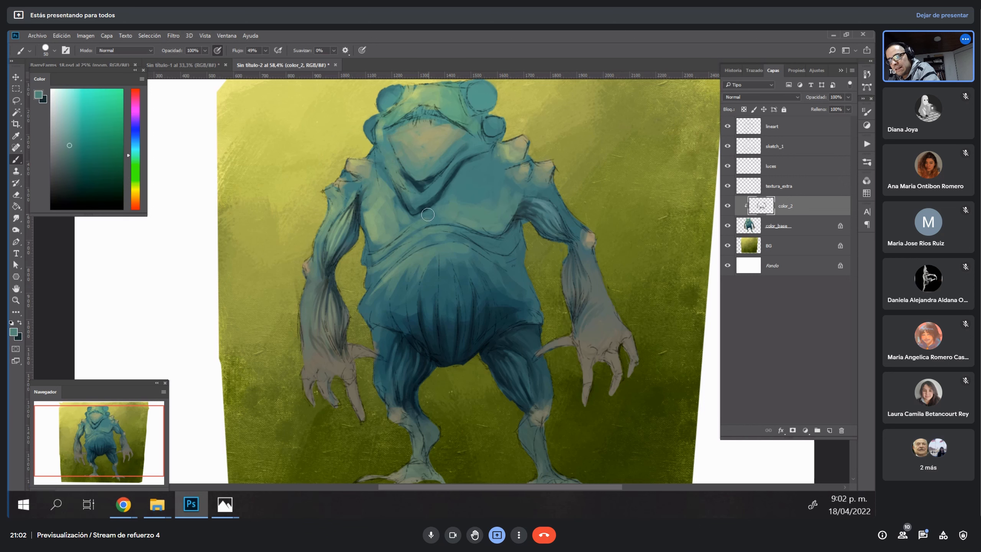
pyautogui.keyDown('alt'); pyautogui.click(441, 196); pyautogui.keyUp('alt')
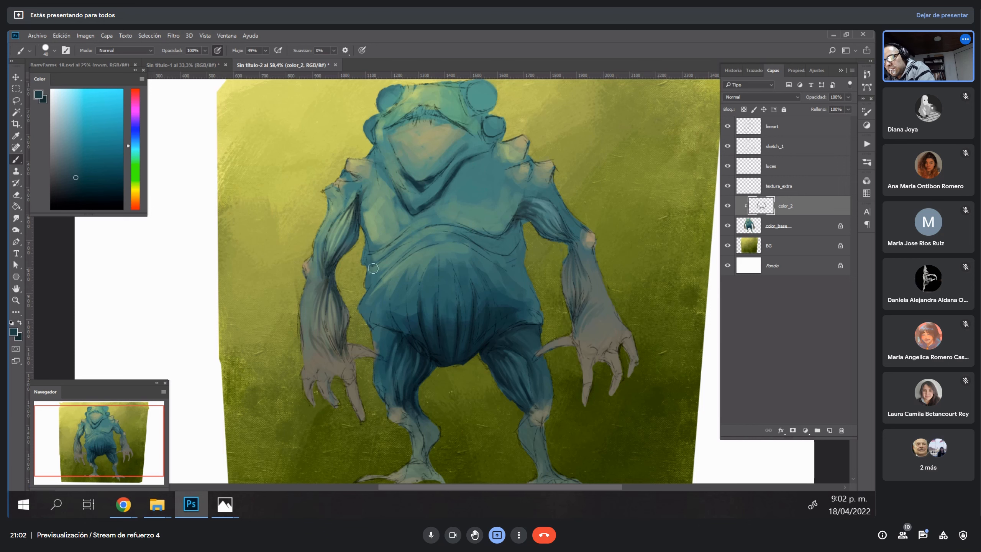
pyautogui.moveTo(369, 262); pyautogui.dragTo(436, 227)
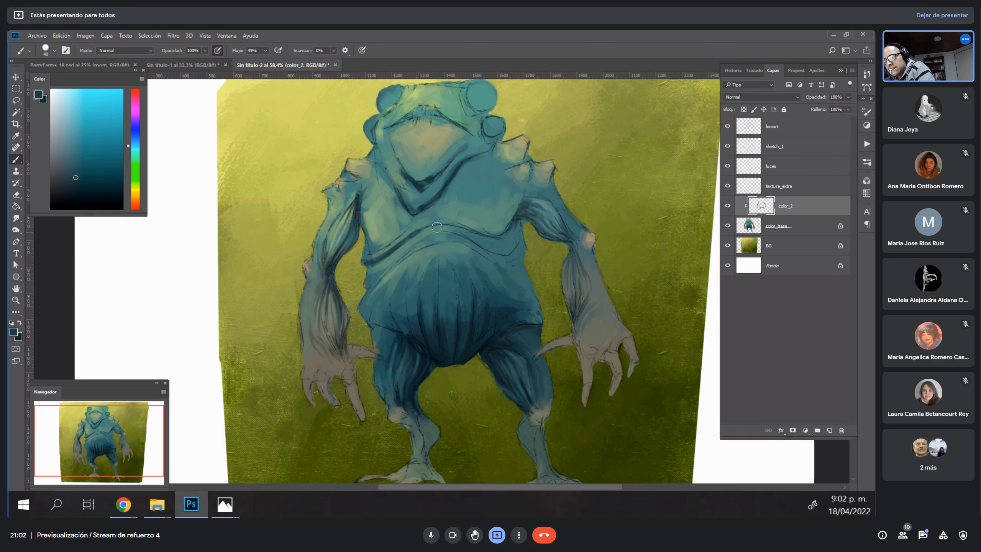
pyautogui.moveTo(391, 271)
pyautogui.mouseDown()
pyautogui.moveTo(371, 284)
pyautogui.moveTo(408, 255)
pyautogui.mouseUp()
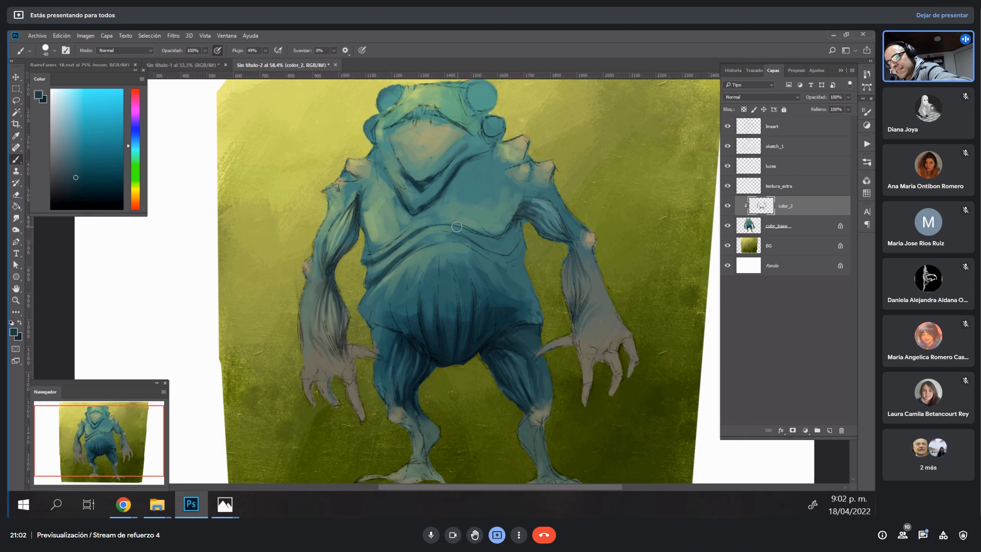
pyautogui.moveTo(457, 227)
pyautogui.mouseDown()
pyautogui.moveTo(510, 257)
pyautogui.moveTo(483, 241)
pyautogui.moveTo(517, 241)
pyautogui.moveTo(506, 256)
pyautogui.moveTo(526, 221)
pyautogui.moveTo(523, 233)
pyautogui.moveTo(449, 230)
pyautogui.moveTo(494, 258)
pyautogui.moveTo(465, 238)
pyautogui.moveTo(515, 245)
pyautogui.moveTo(527, 224)
pyautogui.mouseUp()
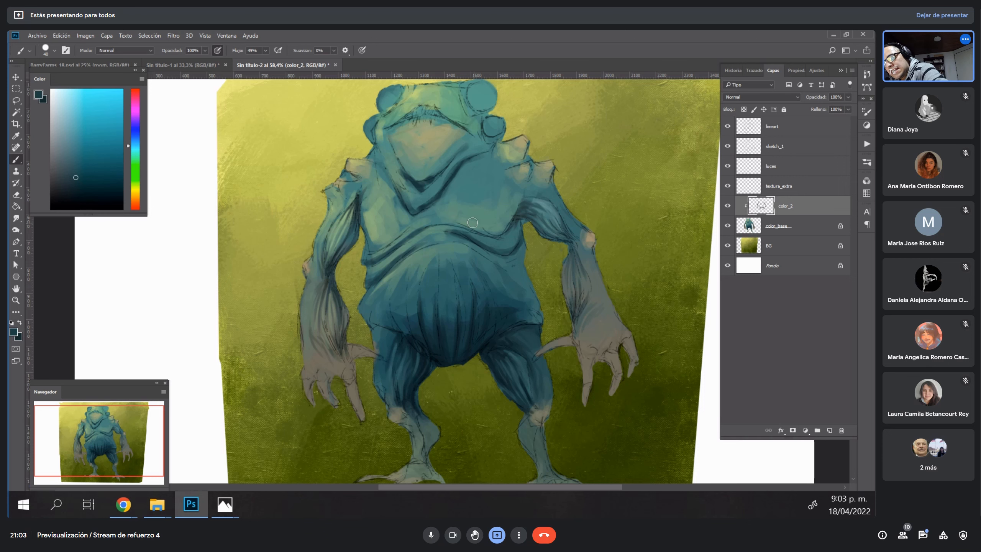
pyautogui.moveTo(473, 222); pyautogui.dragTo(508, 226)
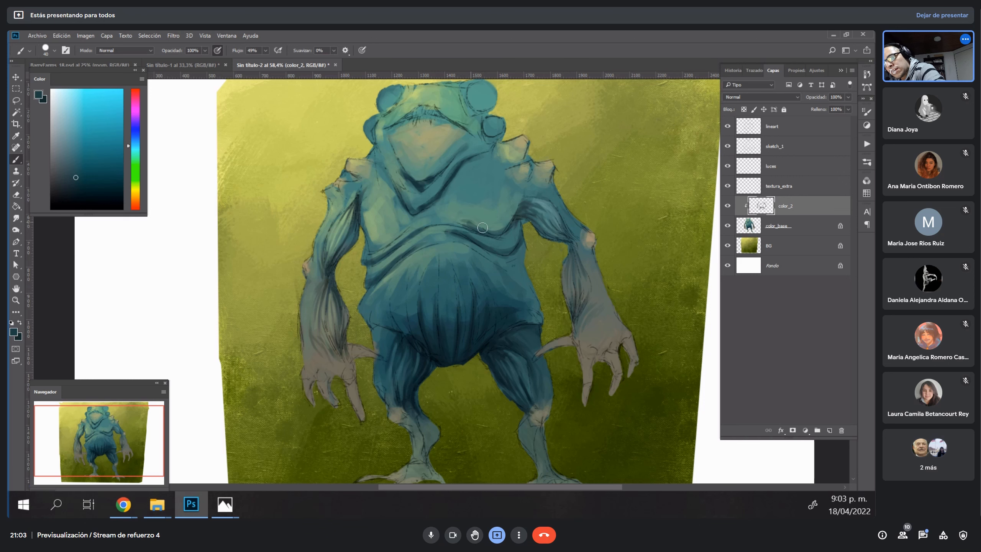
pyautogui.moveTo(438, 218)
pyautogui.mouseDown()
pyautogui.moveTo(475, 230)
pyautogui.moveTo(465, 217)
pyautogui.mouseUp()
pyautogui.keyDown('alt'); pyautogui.click(440, 199); pyautogui.keyUp('alt')
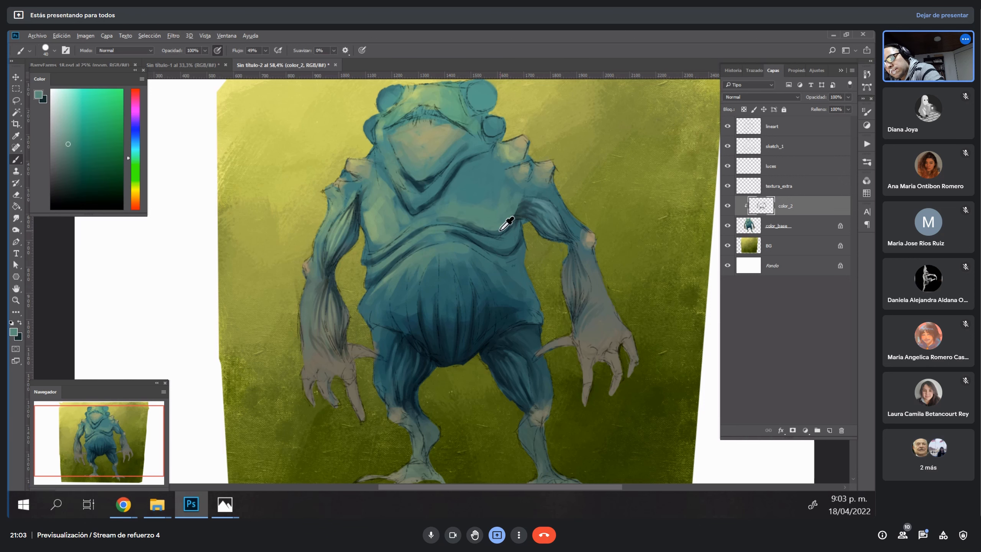
pyautogui.keyDown('alt'); pyautogui.click(456, 218); pyautogui.keyUp('alt')
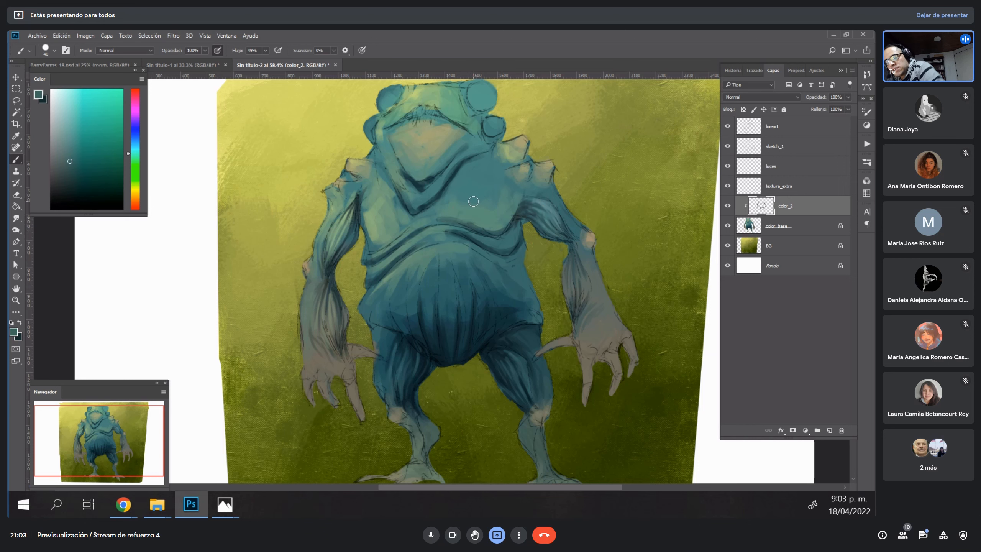
# Add dark streaks to the picture's left part of the lower belly and shade its other side with sampled dark blues.
pyautogui.keyDown('alt'); pyautogui.click(429, 329); pyautogui.keyUp('alt')
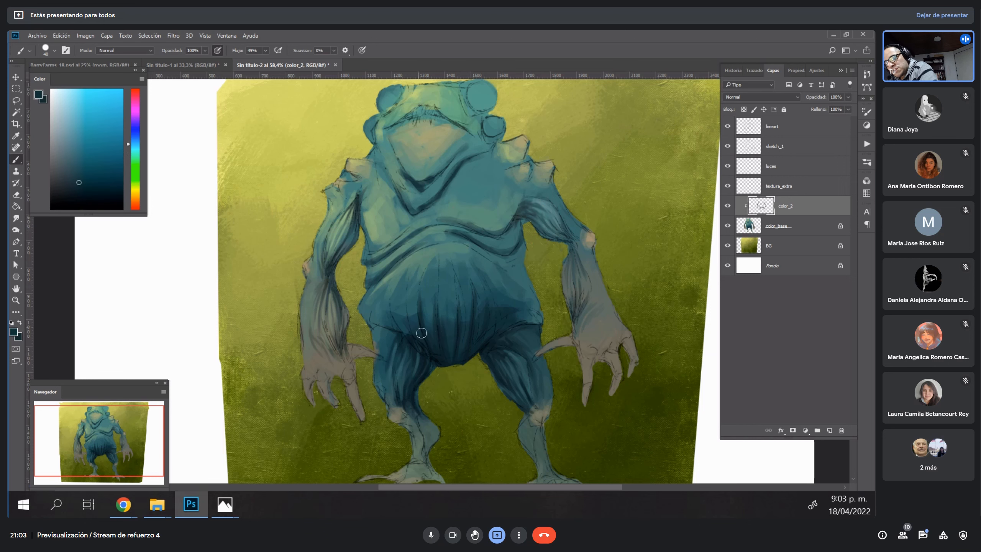
pyautogui.moveTo(403, 296); pyautogui.dragTo(408, 321)
pyautogui.moveTo(408, 275); pyautogui.dragTo(413, 334)
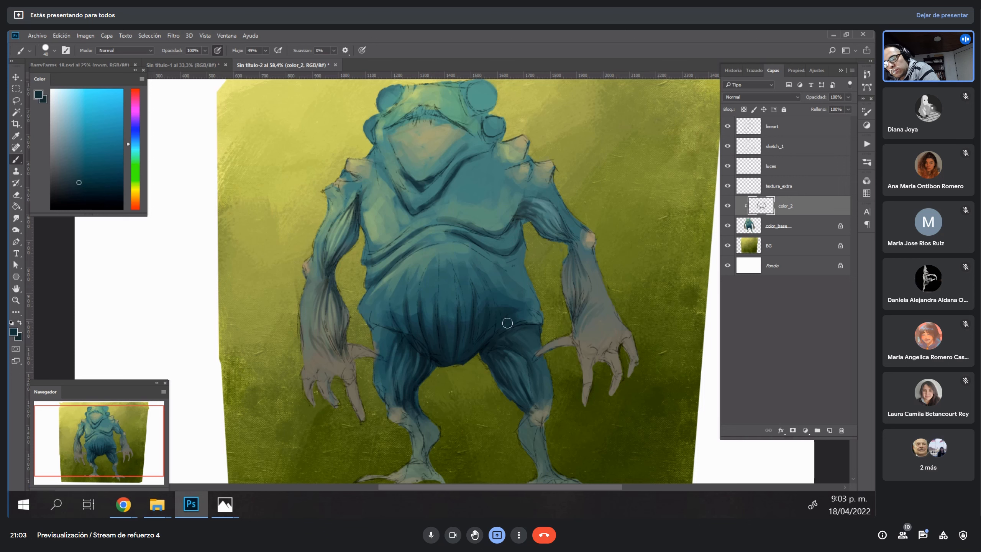
pyautogui.keyDown('alt'); pyautogui.click(488, 330); pyautogui.keyUp('alt')
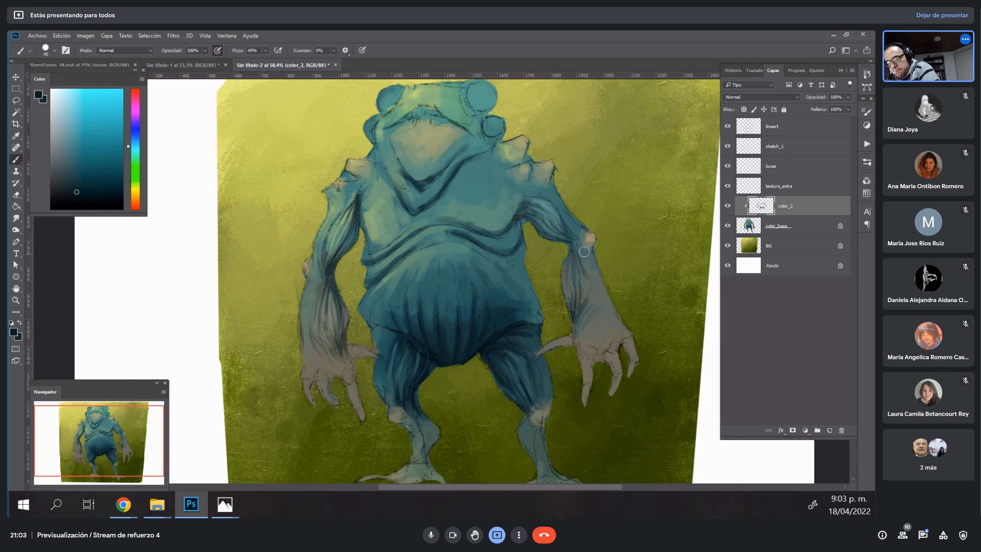
# Paint lighter streaks down the upper and middle belly with sampled teals, blending them into a sampled blue with a larger brush.
pyautogui.keyDown('alt'); pyautogui.click(425, 263); pyautogui.keyUp('alt')
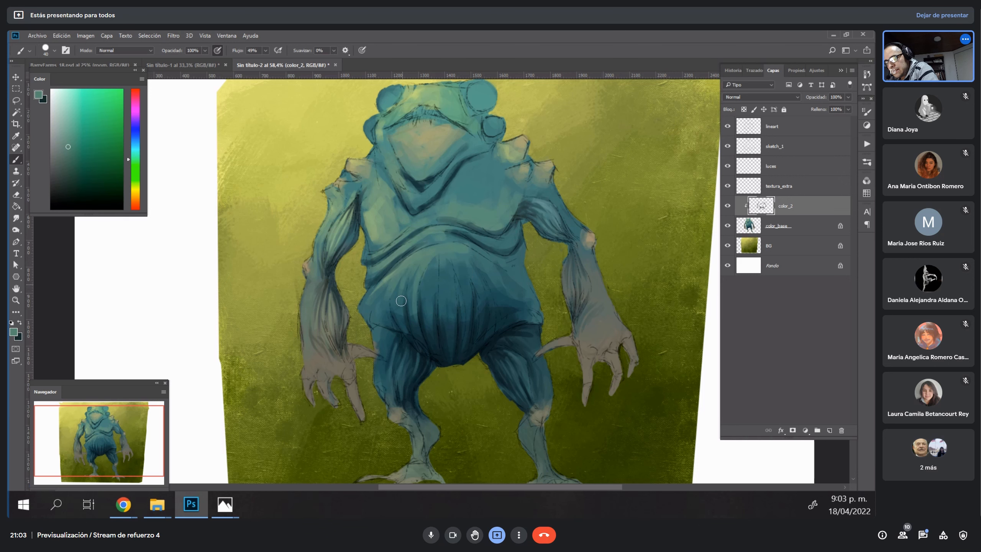
pyautogui.keyDown('alt'); pyautogui.click(432, 263); pyautogui.keyUp('alt')
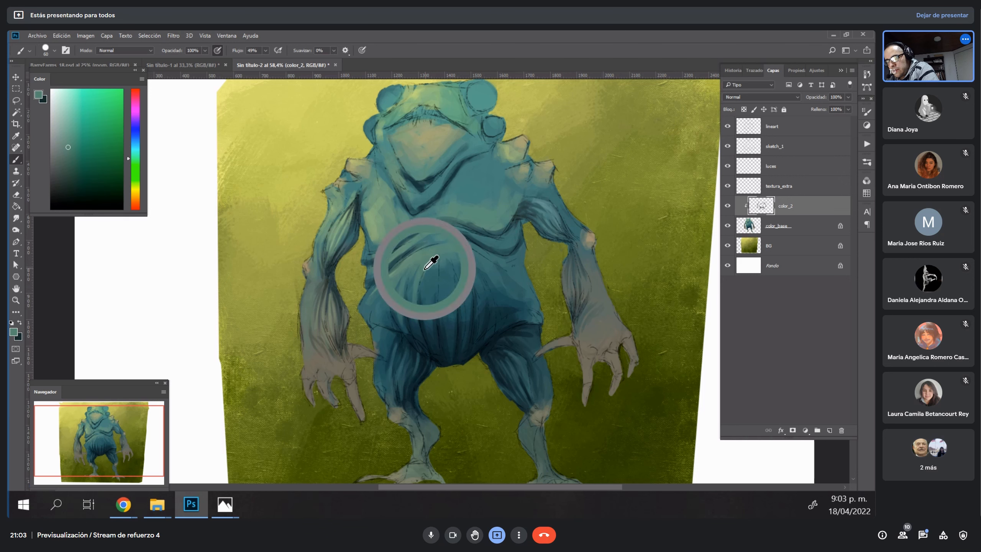
pyautogui.press(']')
pyautogui.keyDown('alt'); pyautogui.click(432, 297); pyautogui.keyUp('alt')
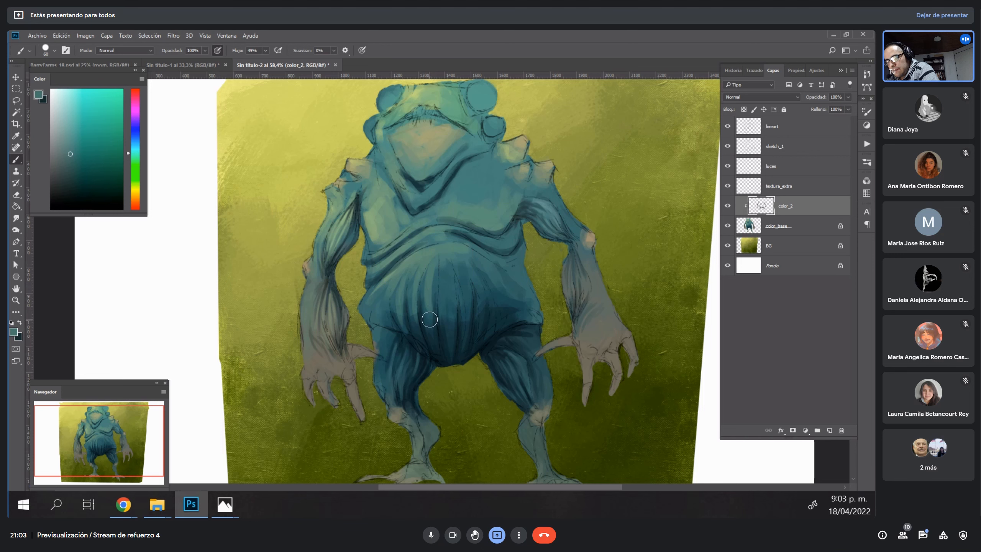
pyautogui.keyDown('alt'); pyautogui.click(432, 327); pyautogui.keyUp('alt')
pyautogui.moveTo(436, 266); pyautogui.dragTo(432, 325)
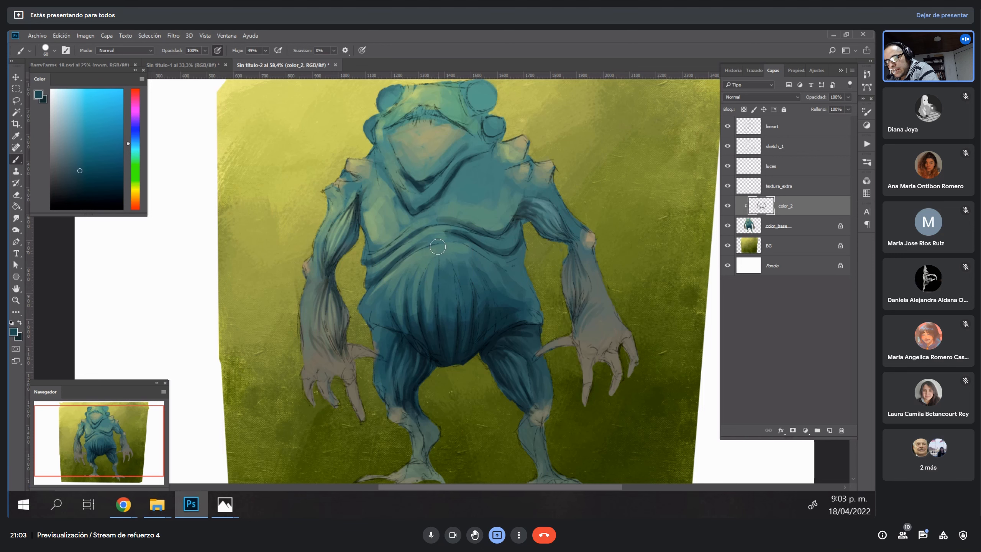
pyautogui.keyDown('alt'); pyautogui.click(429, 267); pyautogui.keyUp('alt')
pyautogui.keyDown('alt'); pyautogui.click(439, 271); pyautogui.keyUp('alt')
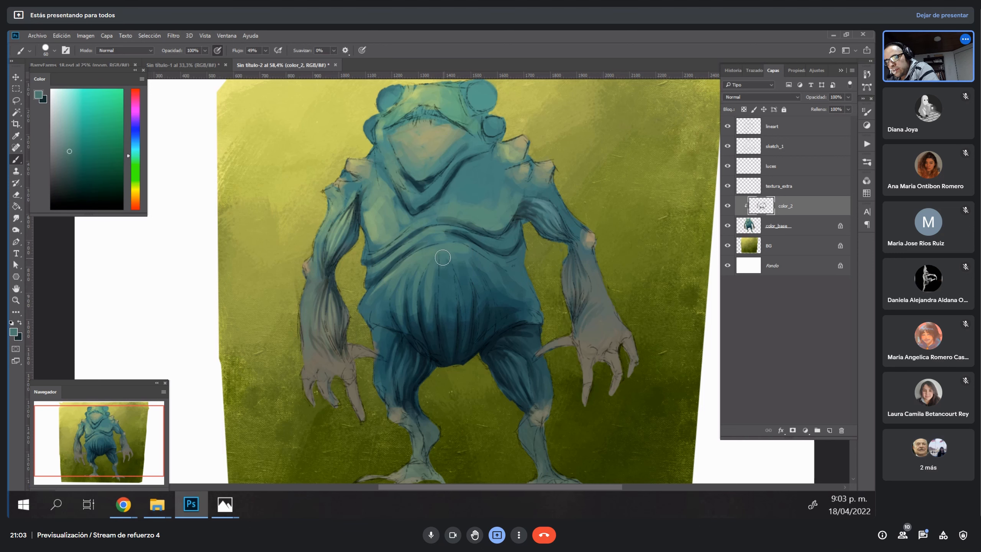
pyautogui.moveTo(443, 260); pyautogui.dragTo(449, 294)
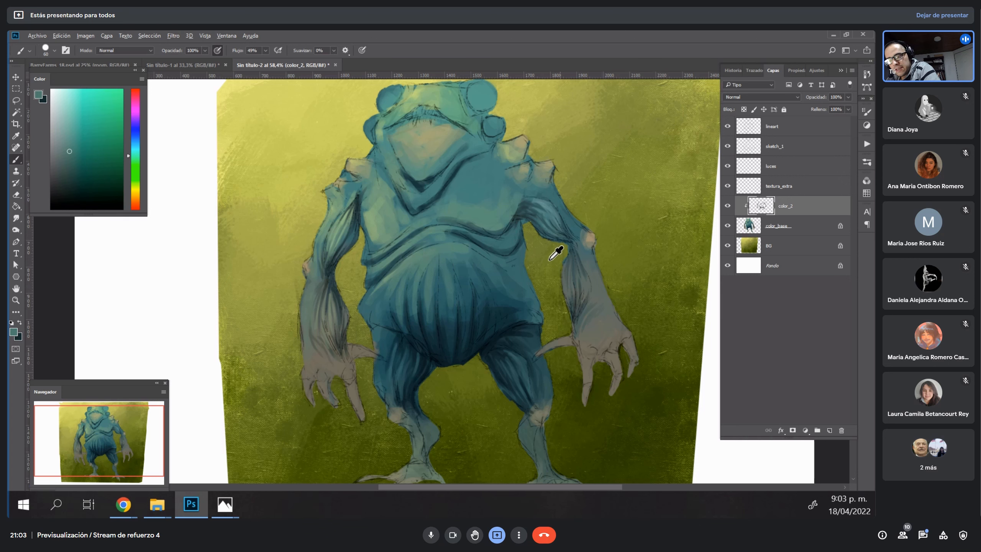
# Glaze the torso's outer edge on the picture's right and the belly's underside with sampled, adjusted olive greens at 66% brush opacity.
pyautogui.keyDown('alt'); pyautogui.click(647, 333); pyautogui.keyUp('alt')
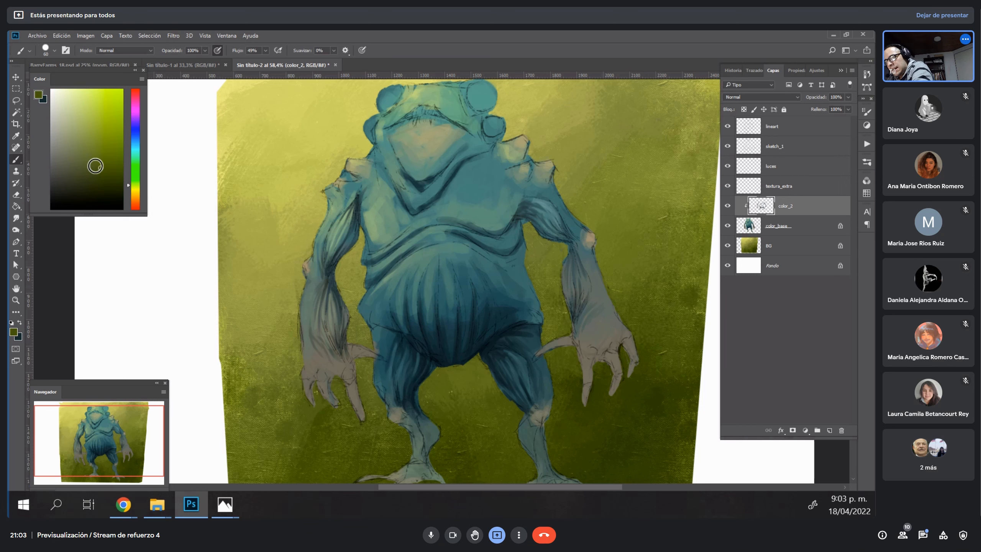
pyautogui.moveTo(96, 164); pyautogui.dragTo(77, 150)
pyautogui.click(205, 50)
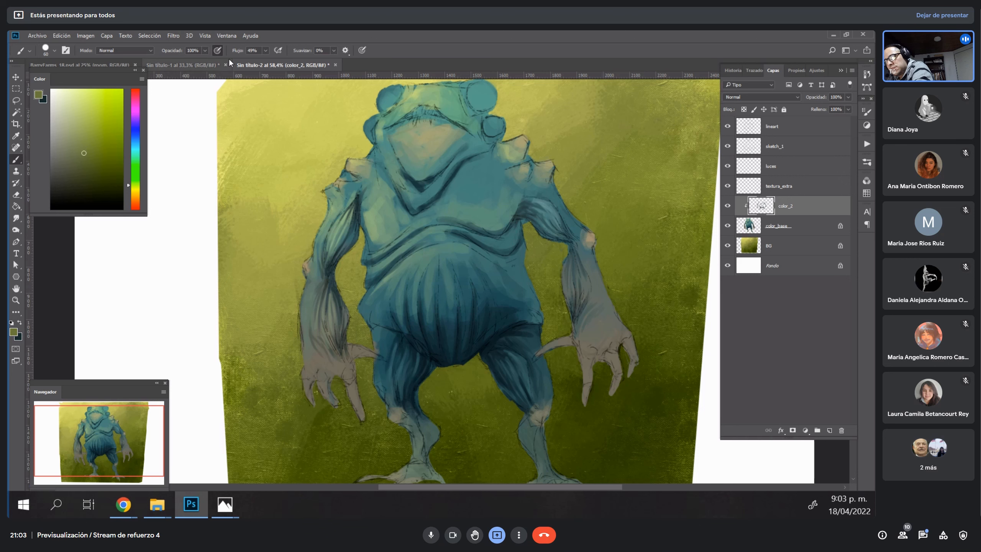
pyautogui.click(191, 61)
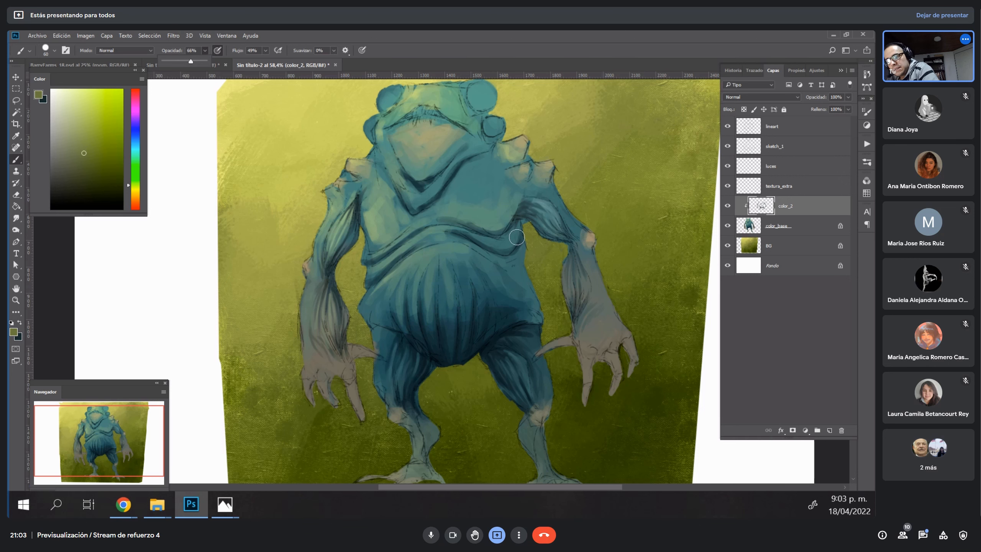
pyautogui.moveTo(517, 227)
pyautogui.mouseDown()
pyautogui.moveTo(518, 256)
pyautogui.moveTo(531, 288)
pyautogui.mouseUp()
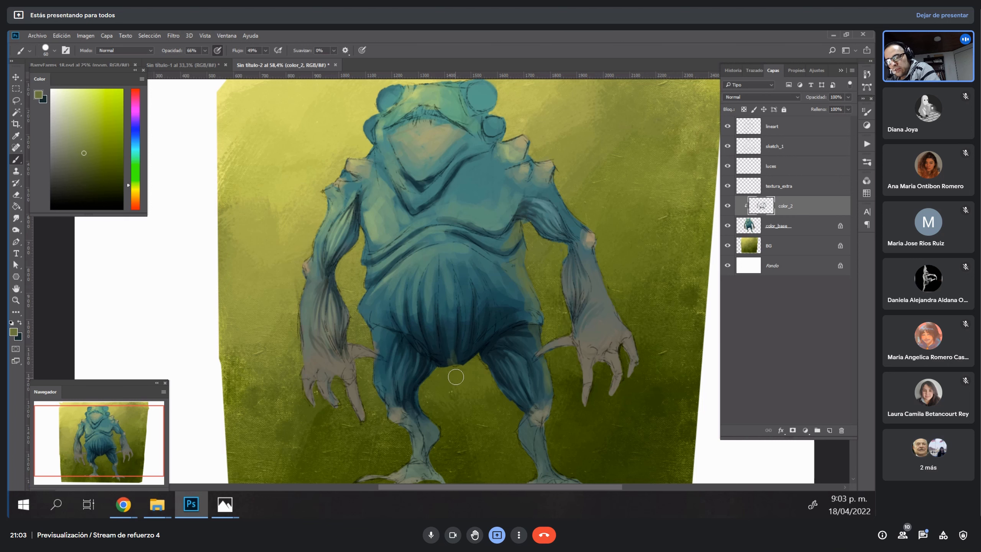
pyautogui.click(90, 171)
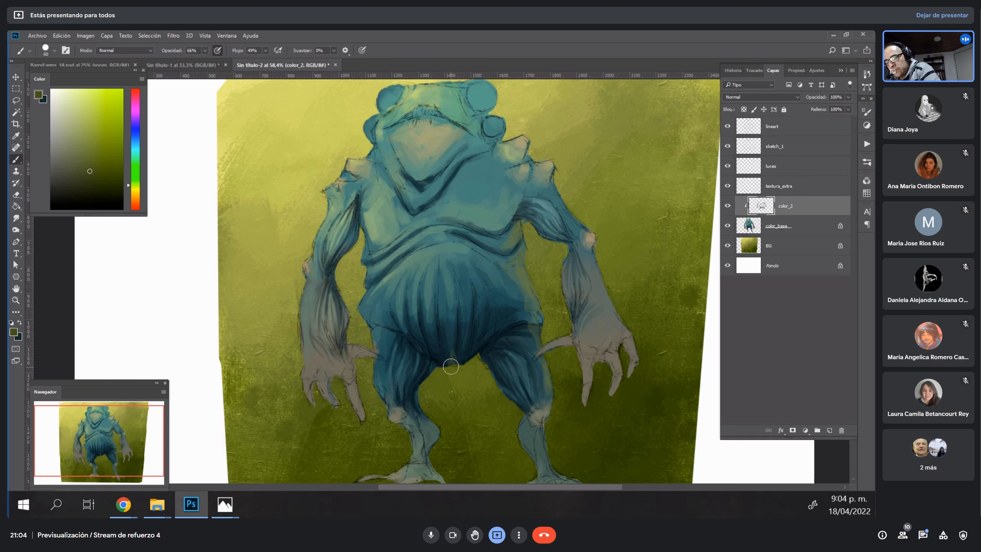
pyautogui.moveTo(452, 366)
pyautogui.mouseDown()
pyautogui.moveTo(484, 340)
pyautogui.moveTo(455, 372)
pyautogui.moveTo(444, 361)
pyautogui.moveTo(450, 371)
pyautogui.moveTo(493, 331)
pyautogui.moveTo(479, 364)
pyautogui.moveTo(433, 364)
pyautogui.moveTo(420, 391)
pyautogui.moveTo(429, 362)
pyautogui.moveTo(414, 396)
pyautogui.mouseUp()
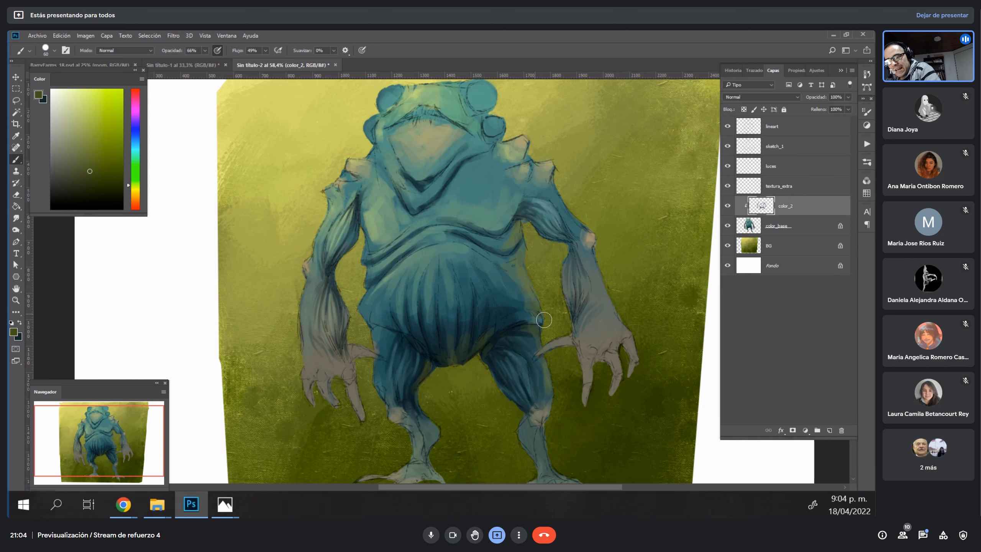
# Blend the belly's side and lower edge and the adjoining thigh with dark teals and greens sampled from the creature.
pyautogui.keyDown('alt'); pyautogui.click(507, 250); pyautogui.keyUp('alt')
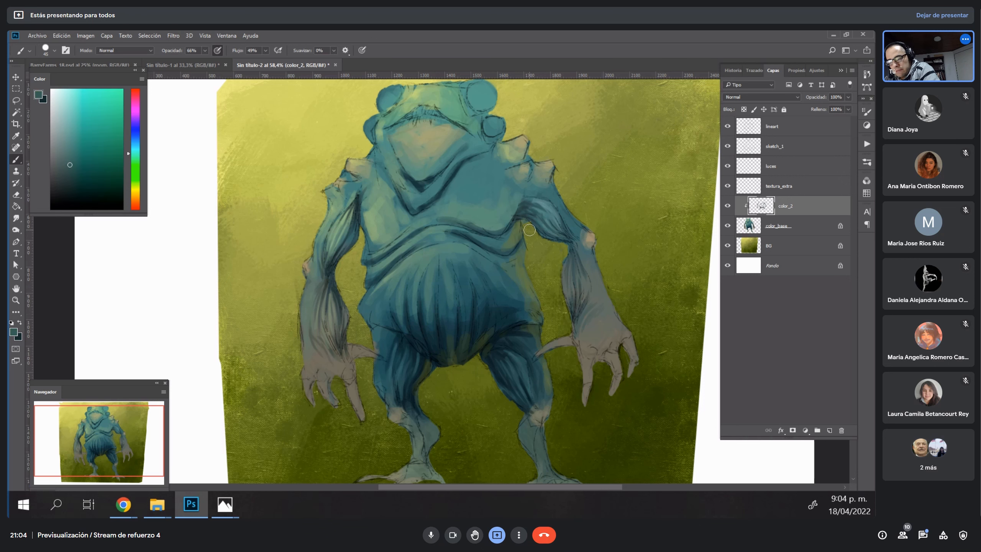
pyautogui.keyDown('alt'); pyautogui.click(452, 346); pyautogui.keyUp('alt')
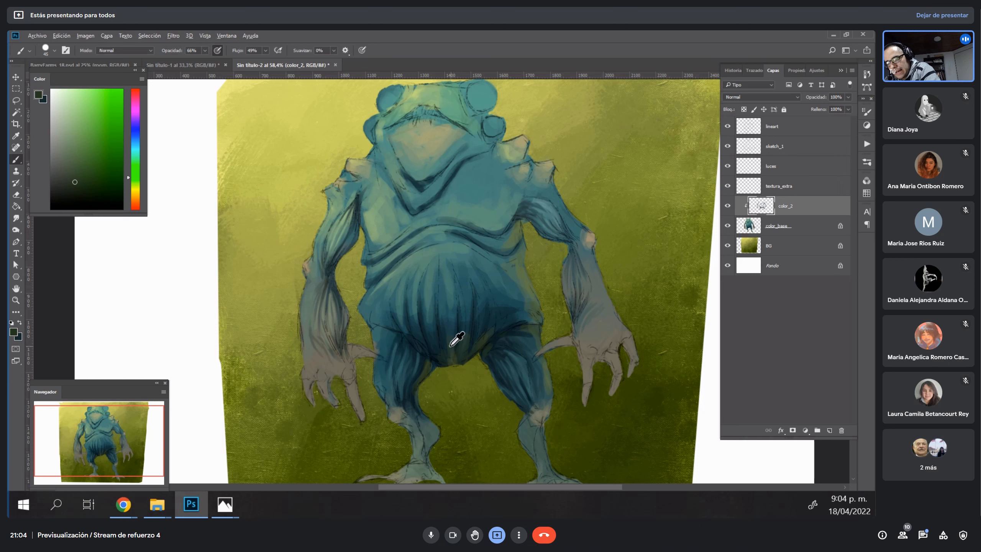
pyautogui.keyDown('alt'); pyautogui.click(449, 346); pyautogui.keyUp('alt')
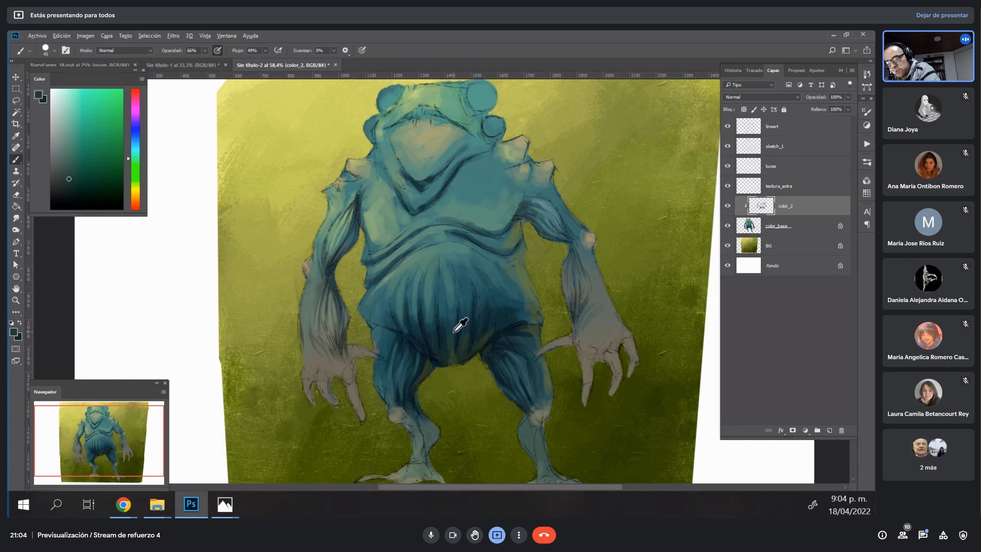
pyautogui.keyDown('alt'); pyautogui.click(530, 283); pyautogui.keyUp('alt')
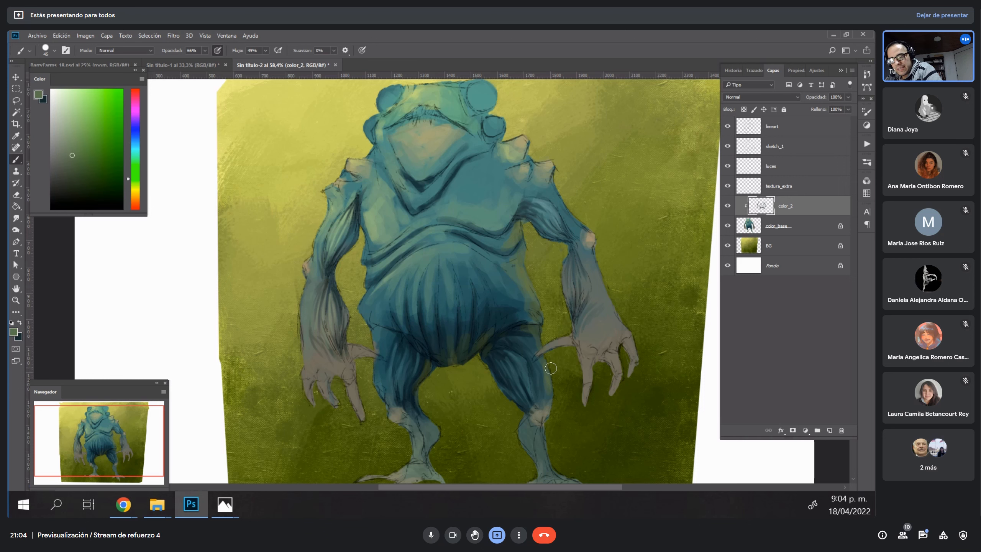
# Shade both lower legs with a dark teal, and tint their outer edges with olive greens based on the background.
pyautogui.press('space')
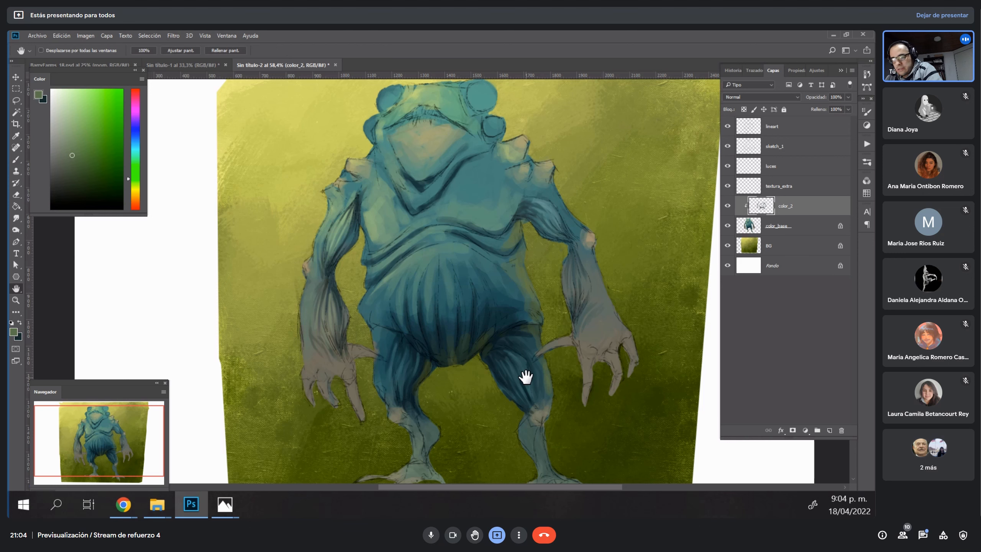
pyautogui.moveTo(526, 377); pyautogui.dragTo(530, 355)
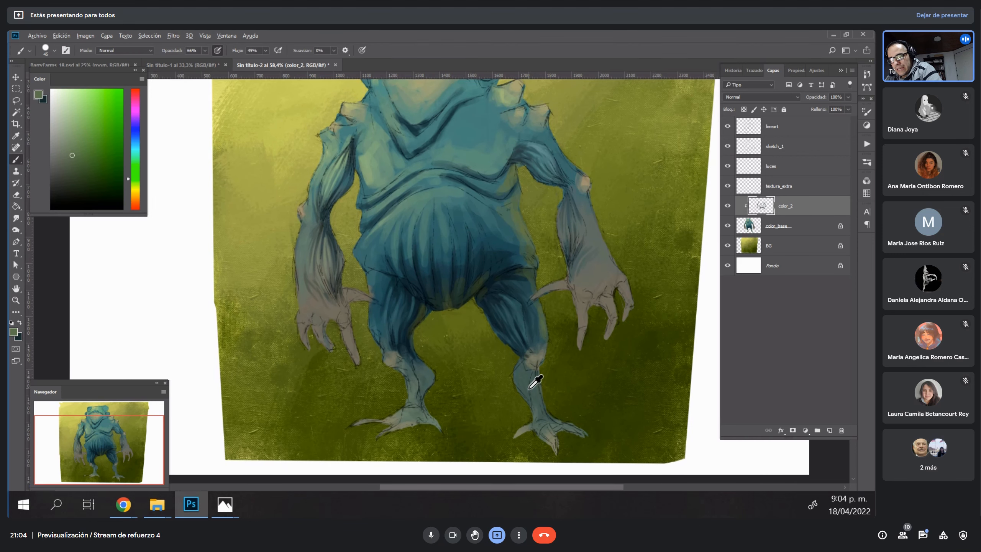
pyautogui.keyDown('alt'); pyautogui.click(504, 347); pyautogui.keyUp('alt')
pyautogui.click(67, 179)
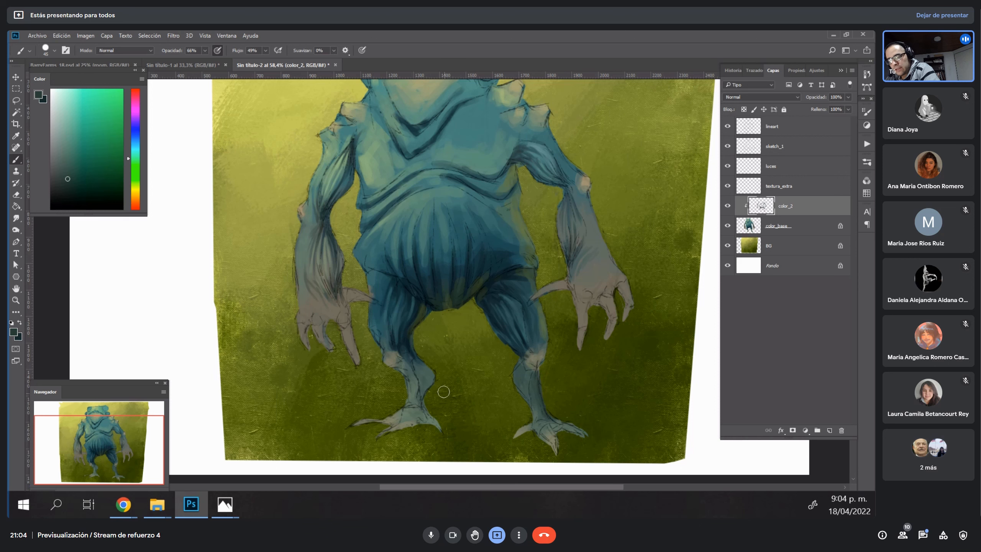
pyautogui.moveTo(418, 373); pyautogui.dragTo(420, 397)
pyautogui.keyDown('alt'); pyautogui.click(446, 361); pyautogui.keyUp('alt')
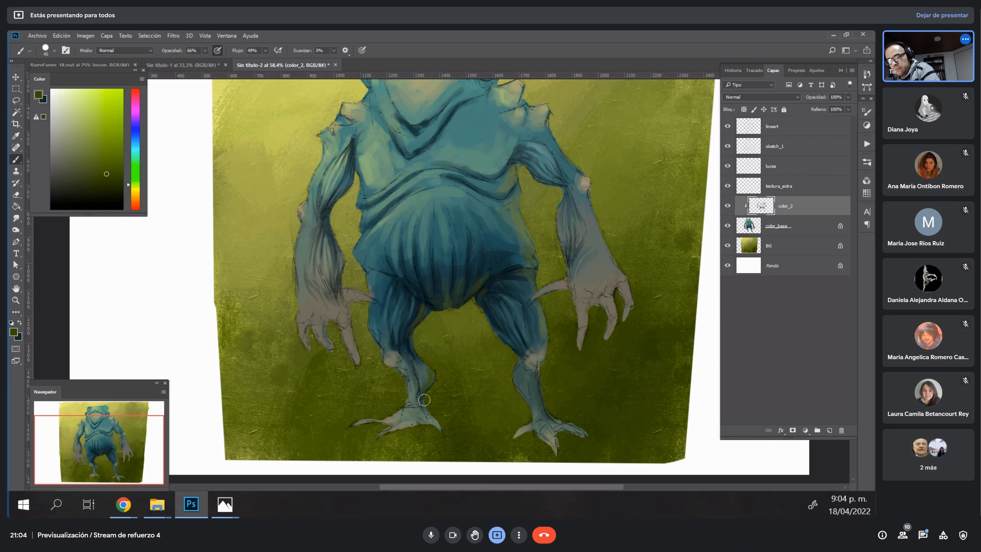
pyautogui.click(101, 162)
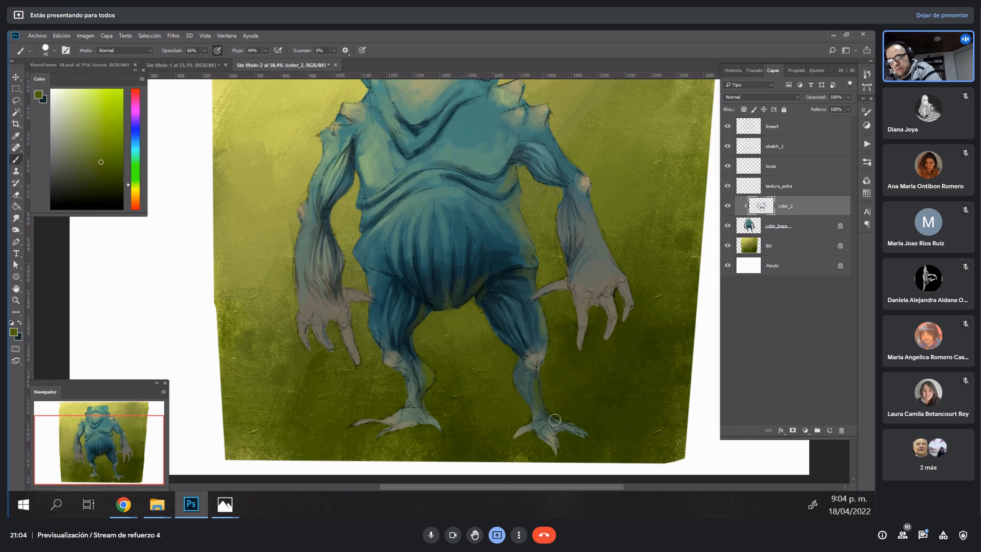
pyautogui.keyDown('alt'); pyautogui.click(429, 365); pyautogui.keyUp('alt')
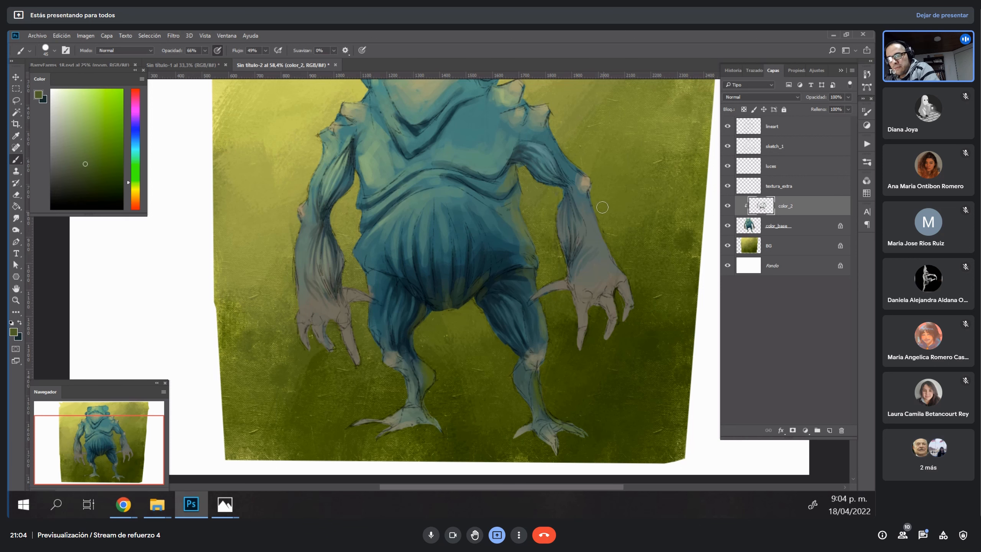
# Tint the outer edge of the forearm and hand on the picture's right with yellow-olive tones sampled from the nearby background.
pyautogui.keyDown('alt'); pyautogui.click(638, 181); pyautogui.keyUp('alt')
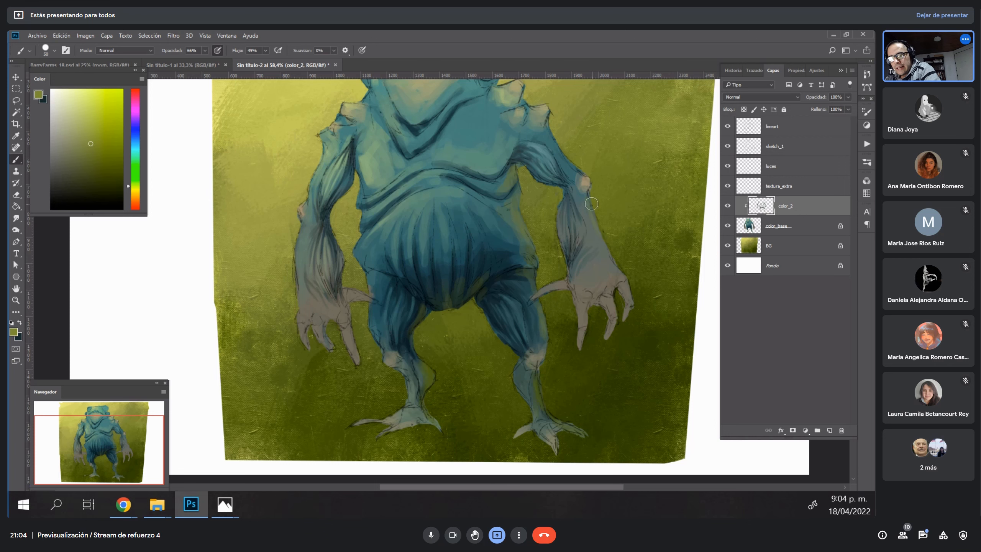
pyautogui.keyDown('alt'); pyautogui.click(608, 251); pyautogui.keyUp('alt')
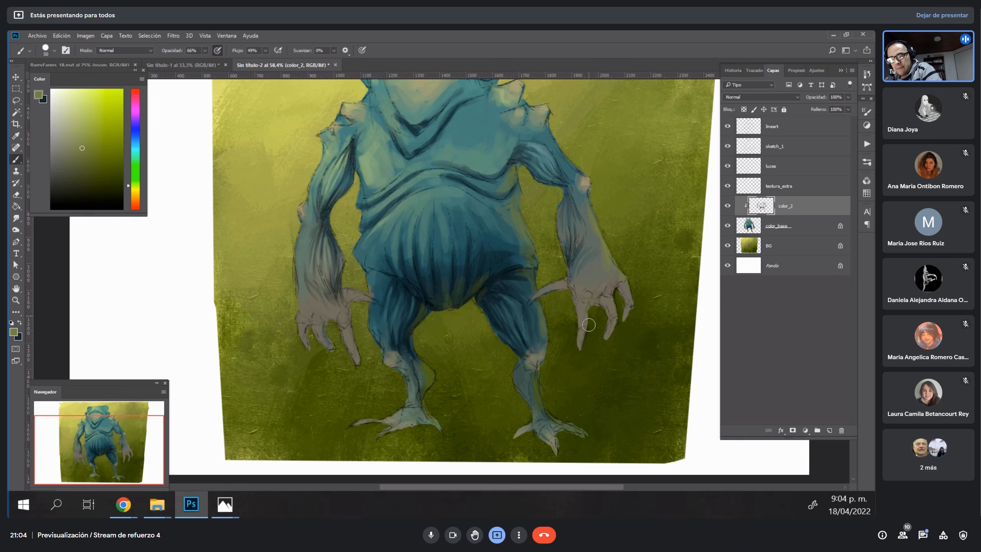
pyautogui.keyDown('alt'); pyautogui.click(609, 266); pyautogui.keyUp('alt')
pyautogui.keyDown('alt'); pyautogui.click(611, 338); pyautogui.keyUp('alt')
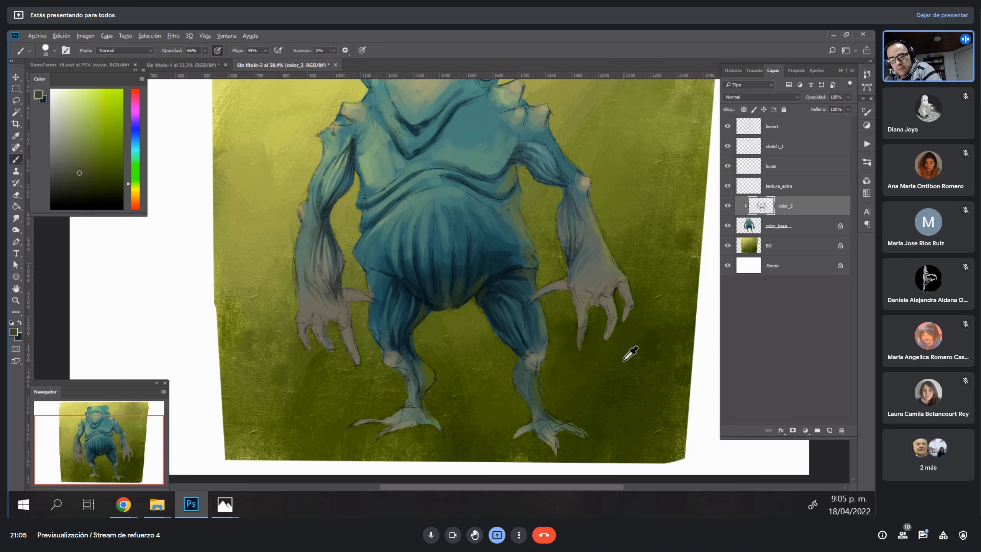
# Blend the fingers on the picture's right with dark olive, and touch up that hand with sampled grey-browns.
pyautogui.keyDown('alt'); pyautogui.click(636, 355); pyautogui.keyUp('alt')
pyautogui.click(95, 173)
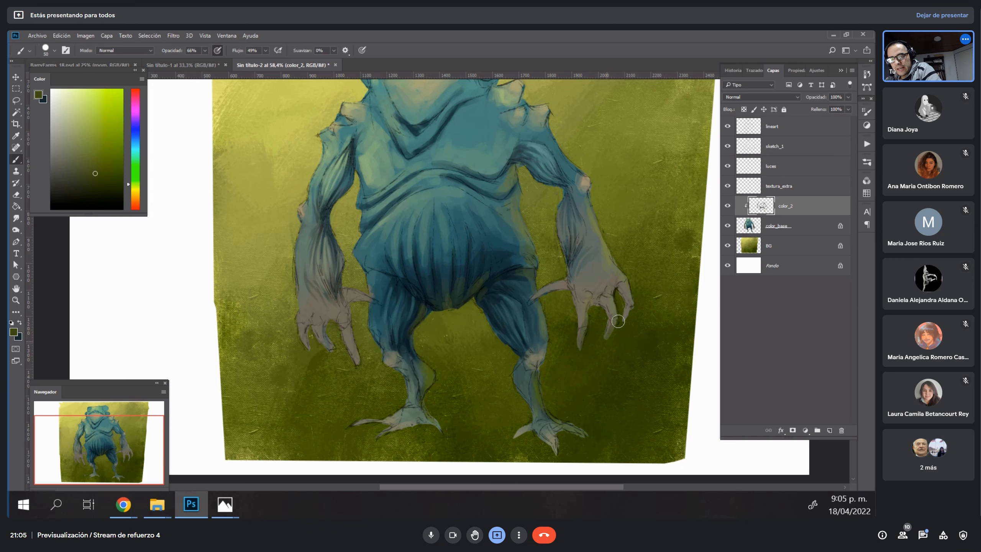
pyautogui.click(97, 168)
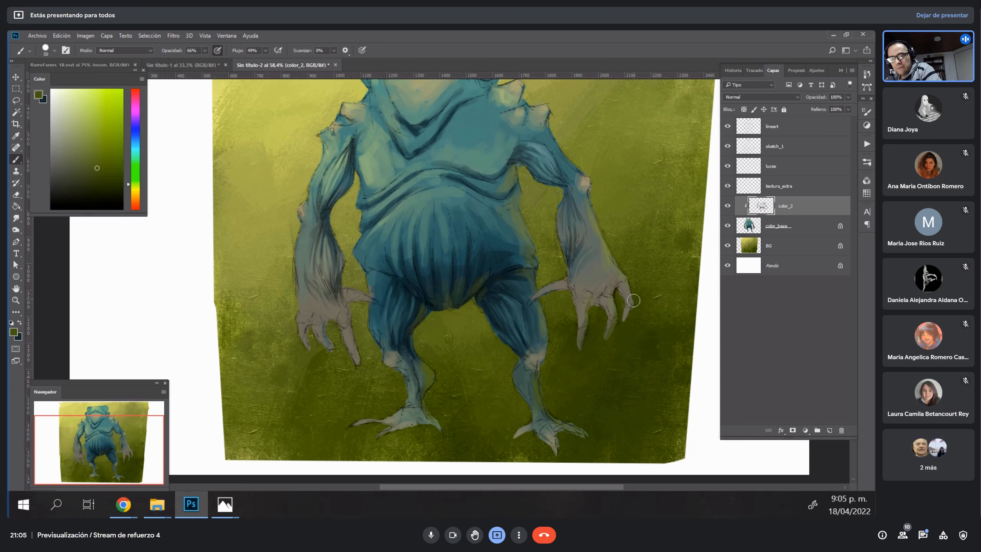
pyautogui.keyDown('alt'); pyautogui.click(582, 304); pyautogui.keyUp('alt')
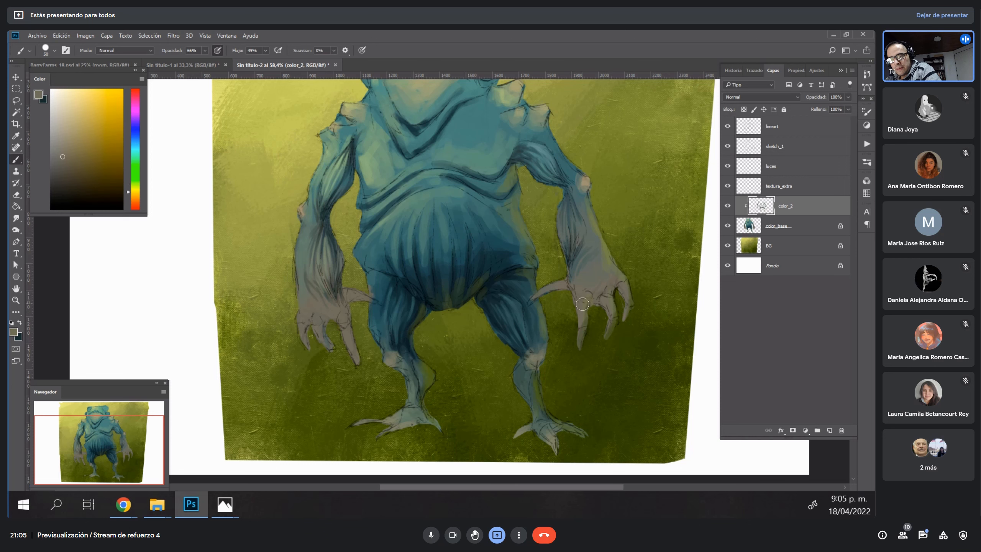
pyautogui.keyDown('alt'); pyautogui.click(583, 294); pyautogui.keyUp('alt')
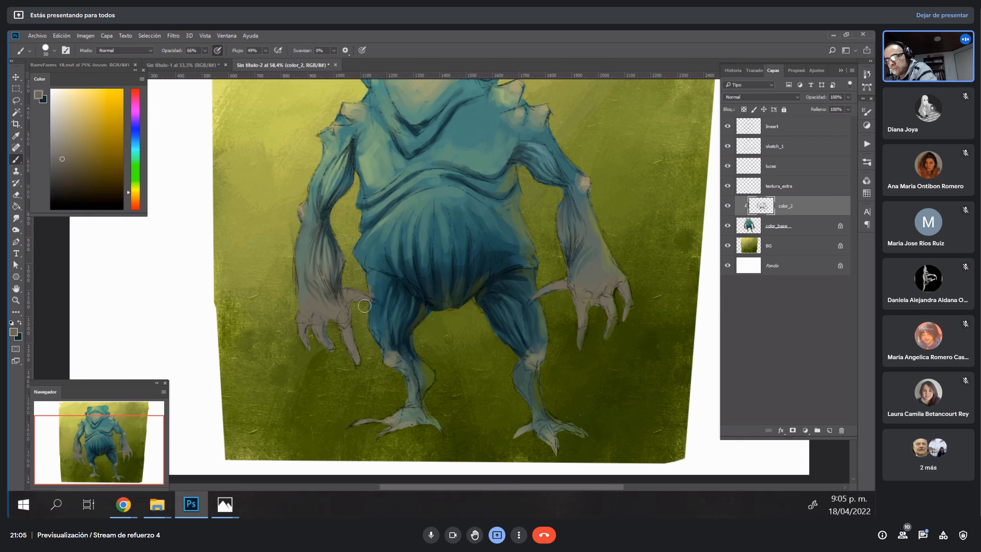
# Darken the claws and fingertips of both hands with a very dark brown based on the hand's sampled colour.
pyautogui.keyDown('alt'); pyautogui.click(332, 308); pyautogui.keyUp('alt')
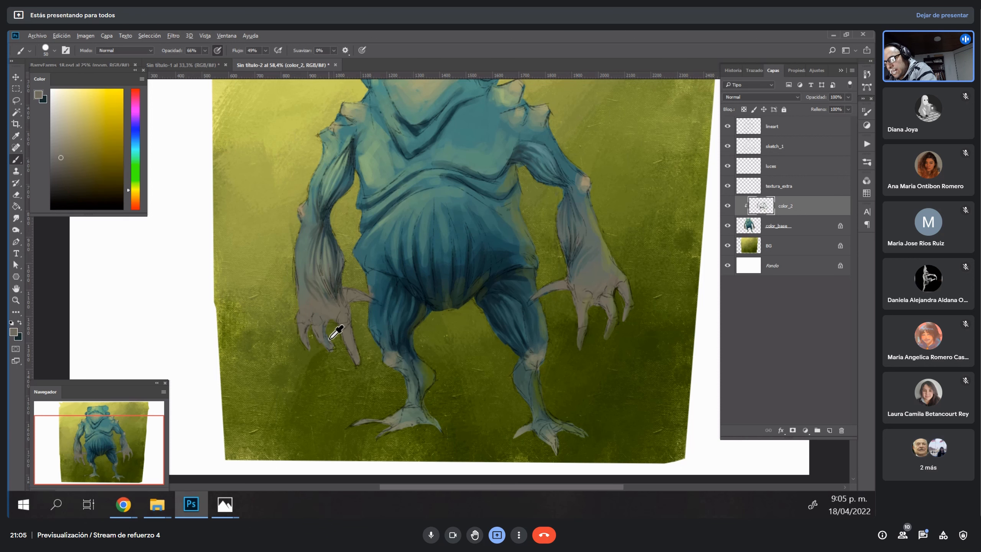
pyautogui.keyDown('alt'); pyautogui.click(322, 330); pyautogui.keyUp('alt')
pyautogui.click(66, 176)
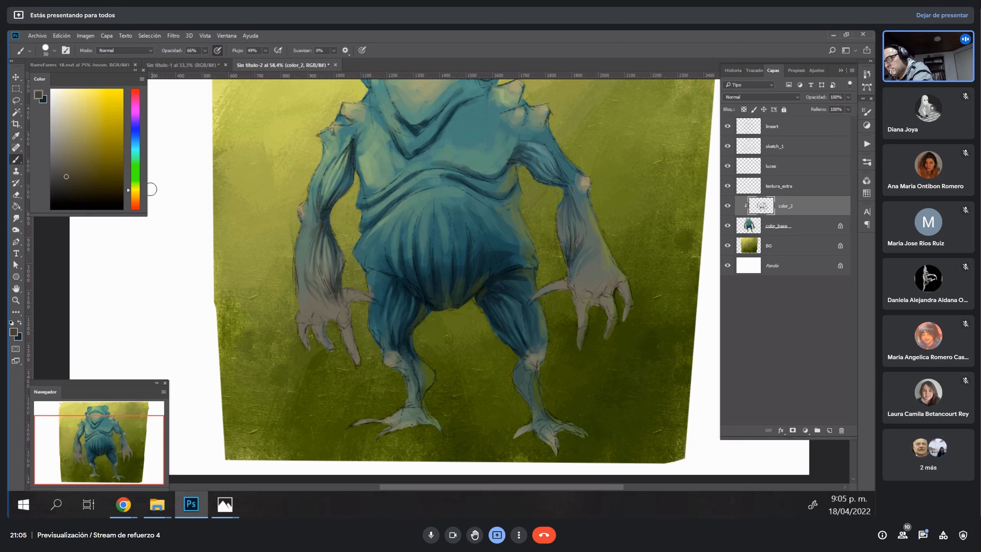
pyautogui.click(69, 186)
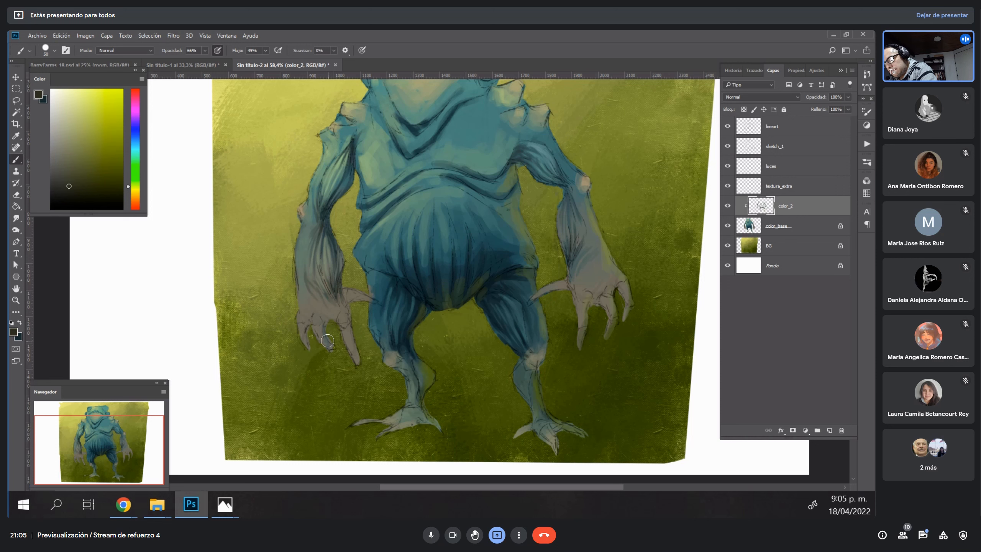
pyautogui.moveTo(324, 342)
pyautogui.mouseDown()
pyautogui.moveTo(357, 362)
pyautogui.moveTo(355, 348)
pyautogui.mouseUp()
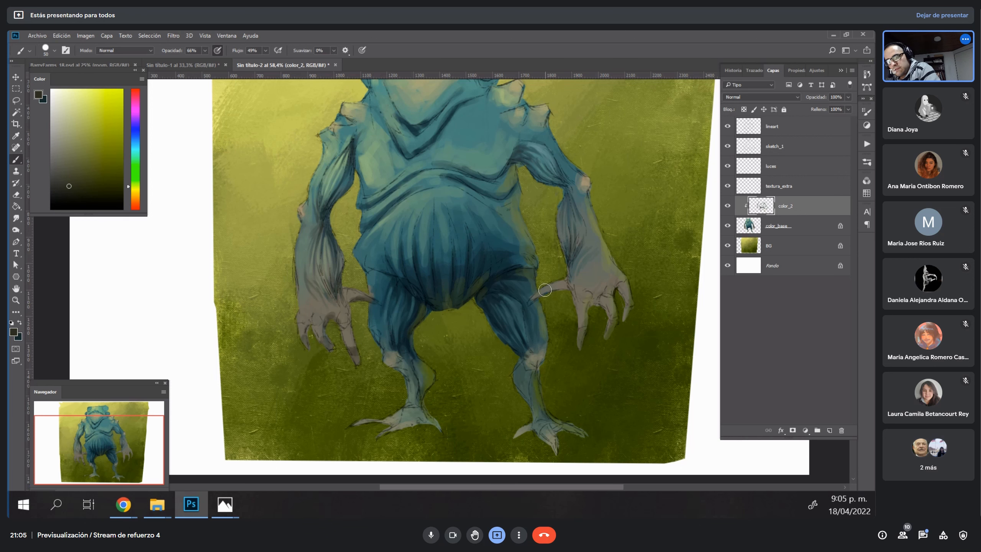
pyautogui.moveTo(548, 293); pyautogui.dragTo(566, 285)
pyautogui.moveTo(583, 334); pyautogui.dragTo(582, 346)
pyautogui.moveTo(593, 302); pyautogui.dragTo(620, 297)
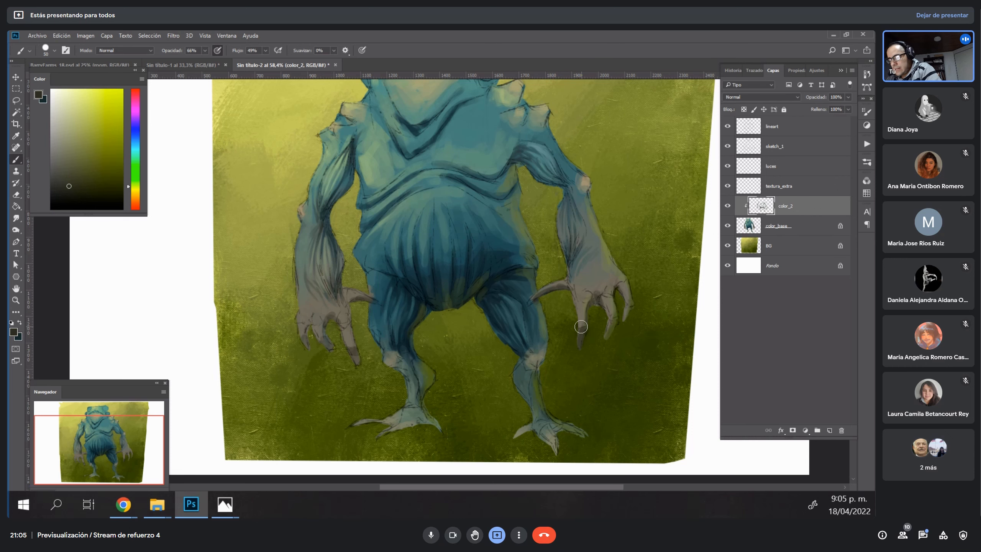
# Paint all four of the creature's eyes a bright orange at 100% brush opacity.
pyautogui.press('z')
pyautogui.moveTo(534, 312); pyautogui.dragTo(530, 317)
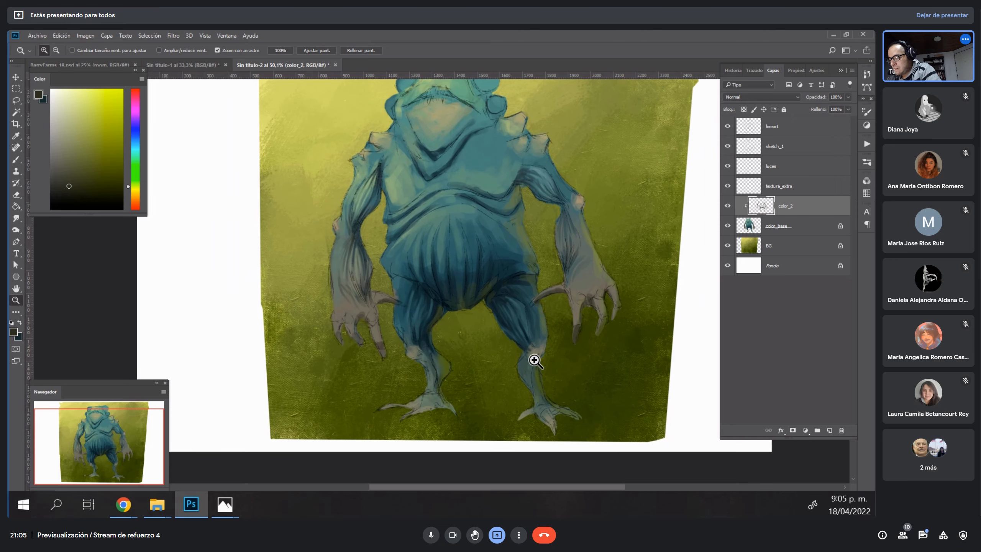
pyautogui.press('h')
pyautogui.moveTo(551, 273)
pyautogui.mouseDown()
pyautogui.moveTo(534, 326)
pyautogui.moveTo(528, 287)
pyautogui.mouseUp()
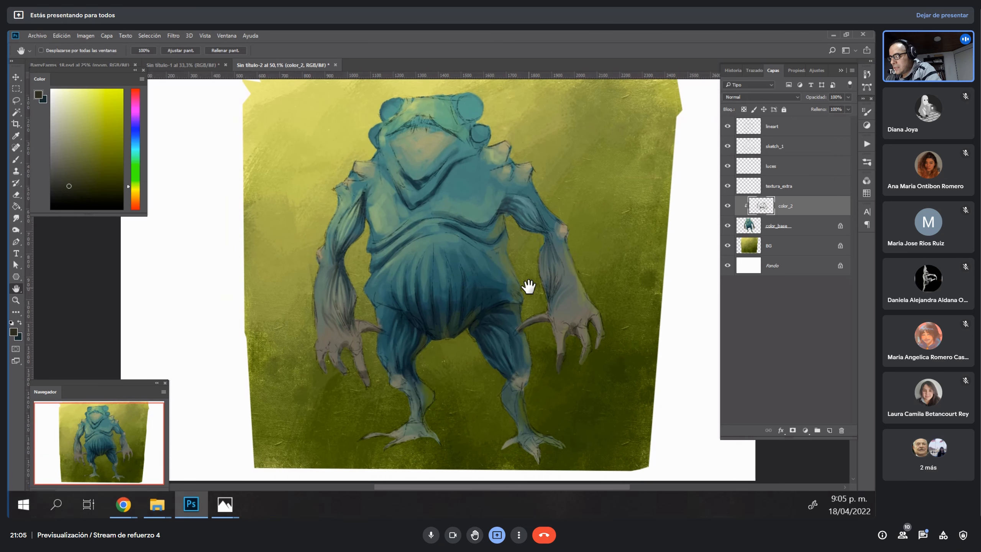
pyautogui.press('b')
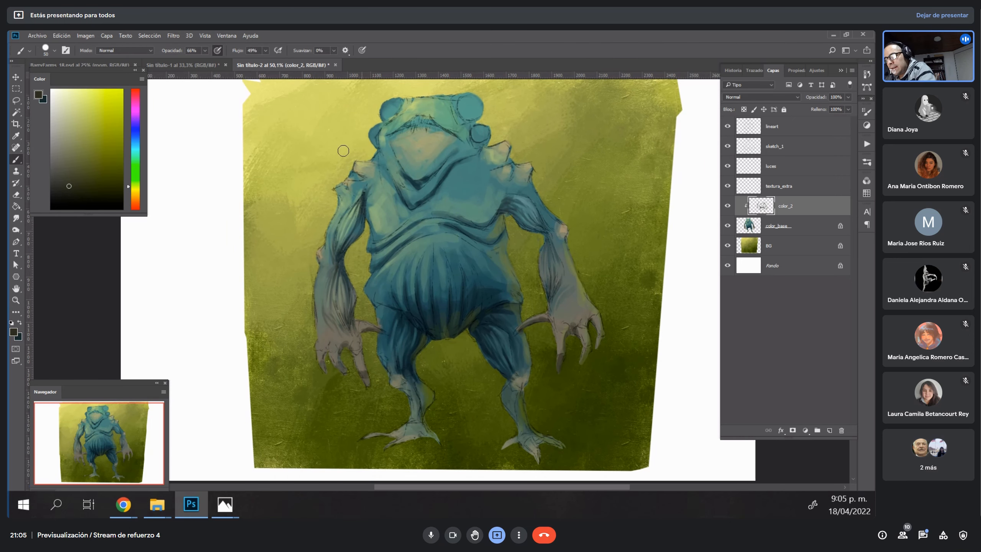
pyautogui.click(132, 205)
pyautogui.click(95, 117)
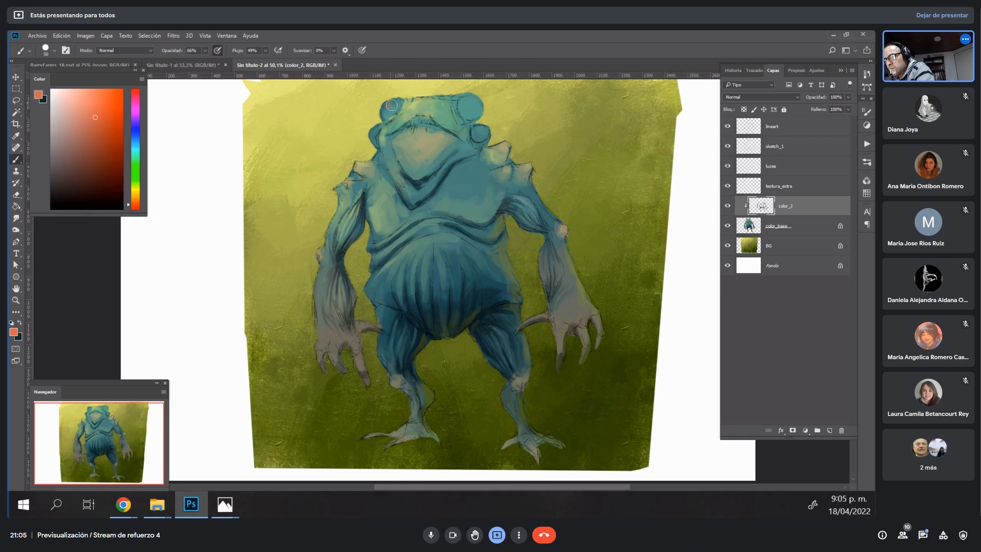
pyautogui.moveTo(392, 105); pyautogui.dragTo(396, 98)
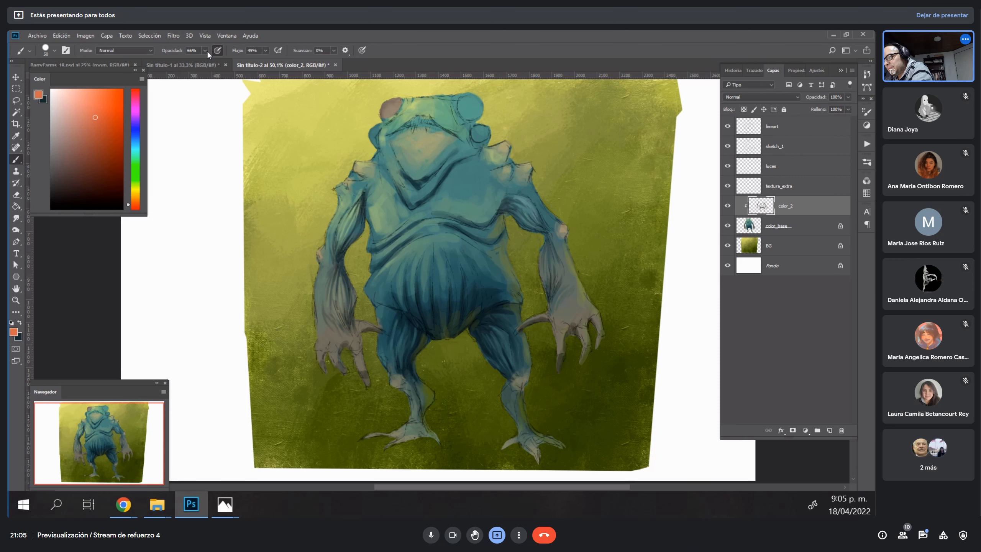
pyautogui.moveTo(395, 99); pyautogui.dragTo(373, 140)
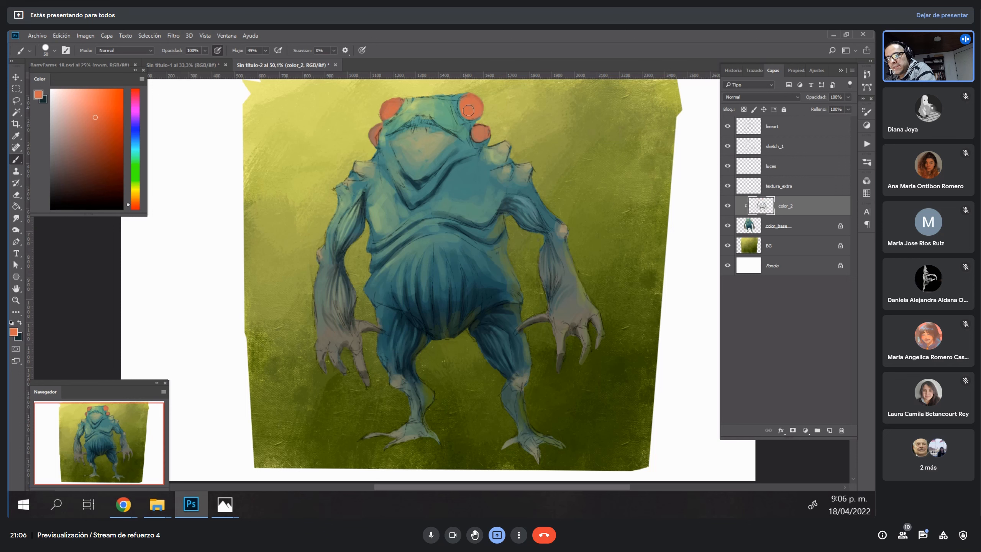
# Add yellow-orange highlights to the eyes, using a slightly darker version of the yellow sampled from the background's upper corner.
pyautogui.click(73, 94)
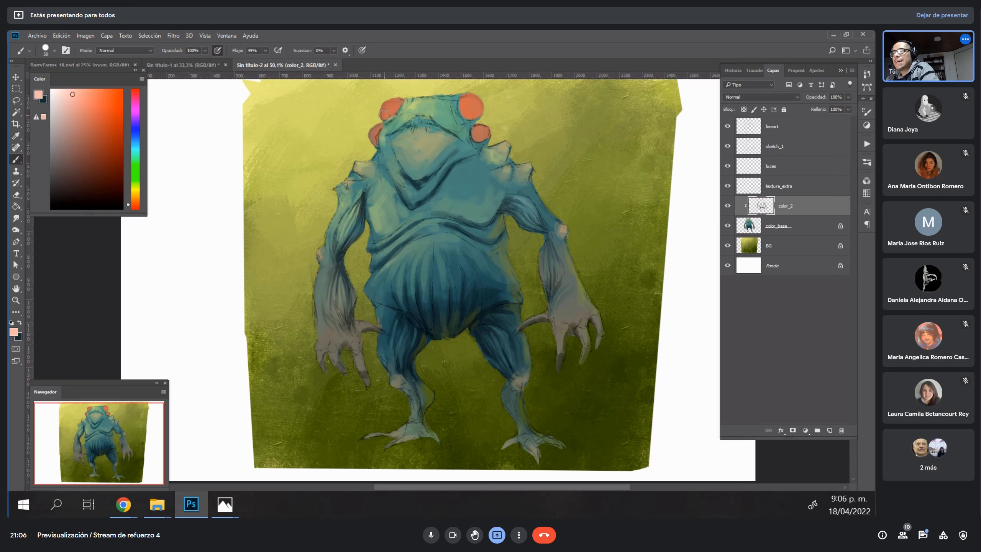
pyautogui.keyDown('alt'); pyautogui.click(277, 89); pyautogui.keyUp('alt')
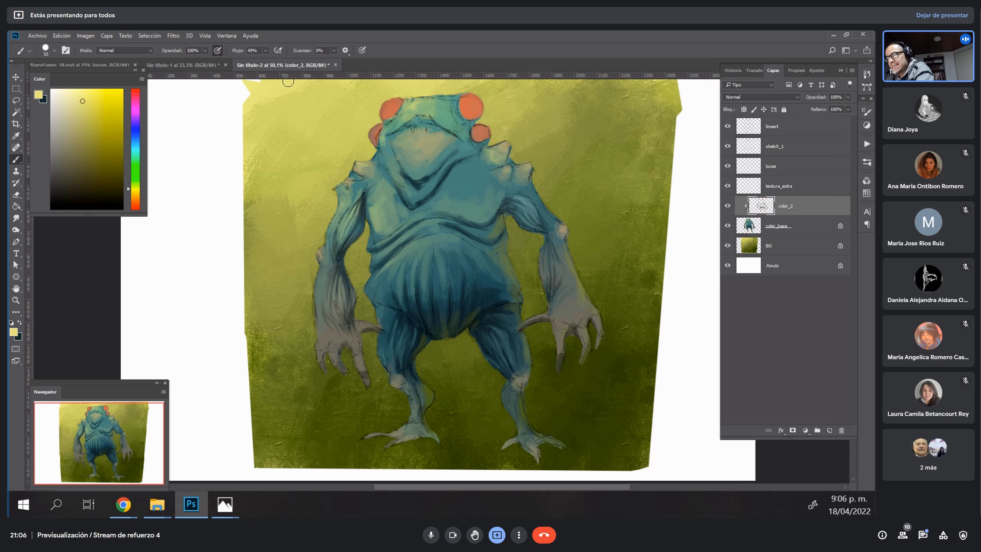
pyautogui.click(89, 108)
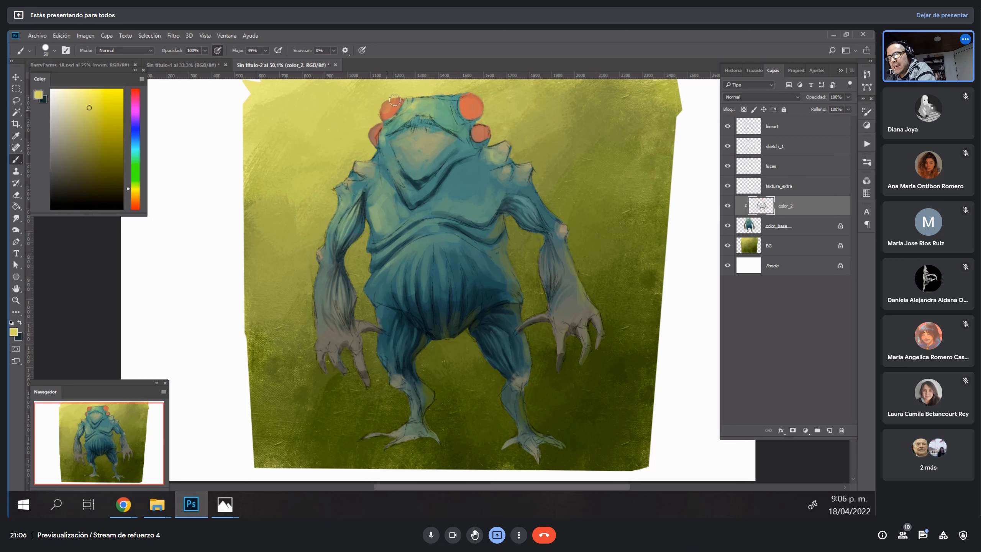
pyautogui.moveTo(464, 101); pyautogui.dragTo(465, 106)
pyautogui.keyDown('alt'); pyautogui.click(466, 102); pyautogui.keyUp('alt')
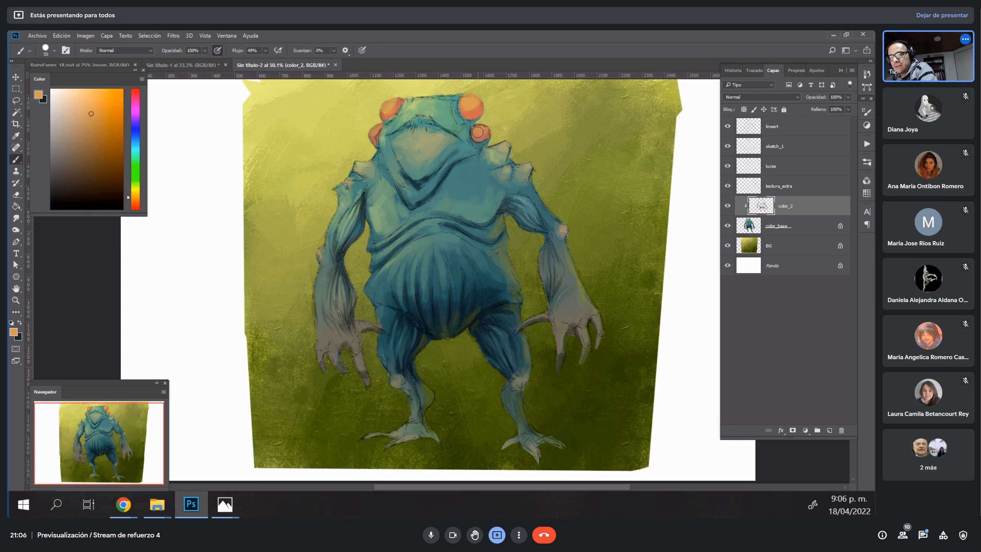
# Shade the lower edges of the orange eyes with a dark reddish brown based on the sampled eye colour.
pyautogui.keyDown('alt'); pyautogui.click(397, 104); pyautogui.keyUp('alt')
pyautogui.click(92, 153)
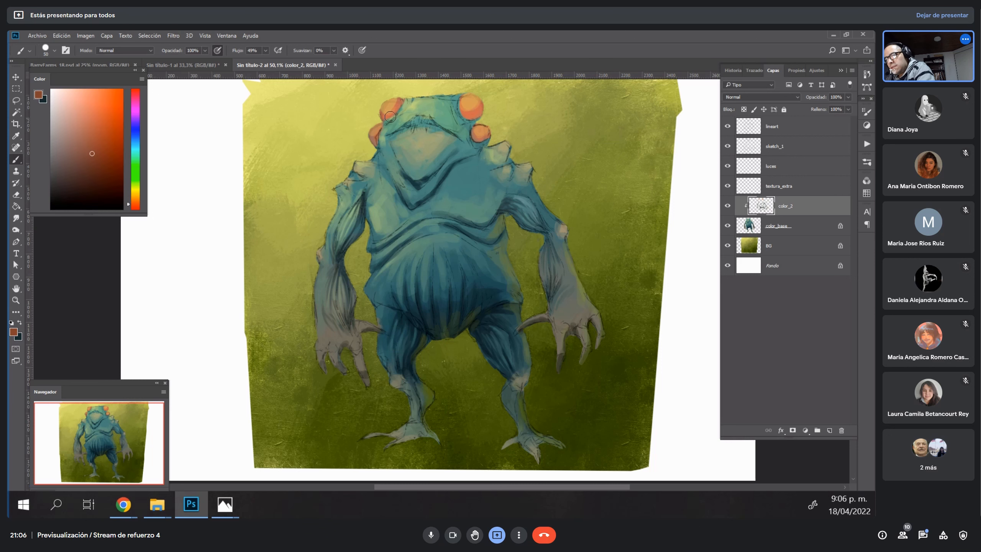
pyautogui.moveTo(386, 114); pyautogui.dragTo(398, 105)
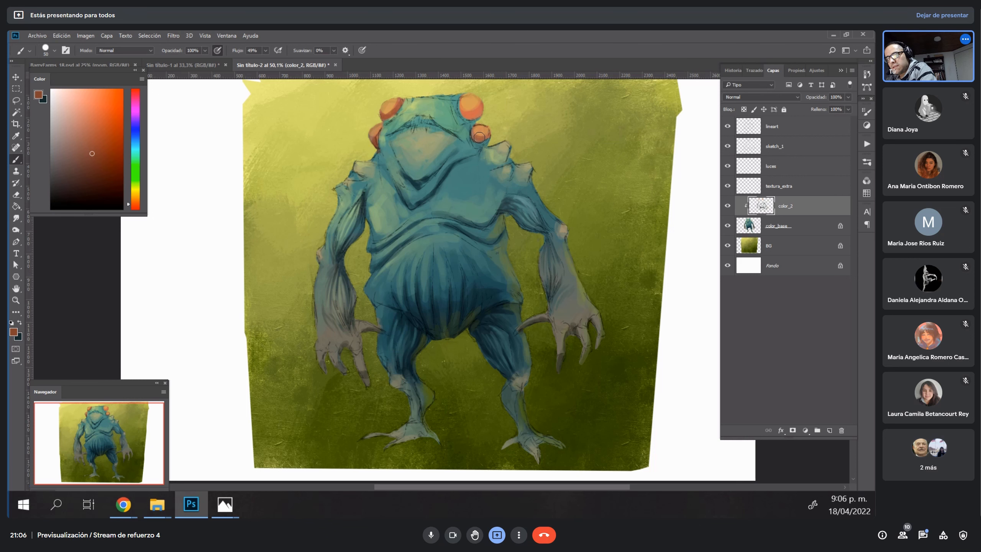
pyautogui.moveTo(470, 116); pyautogui.dragTo(483, 111)
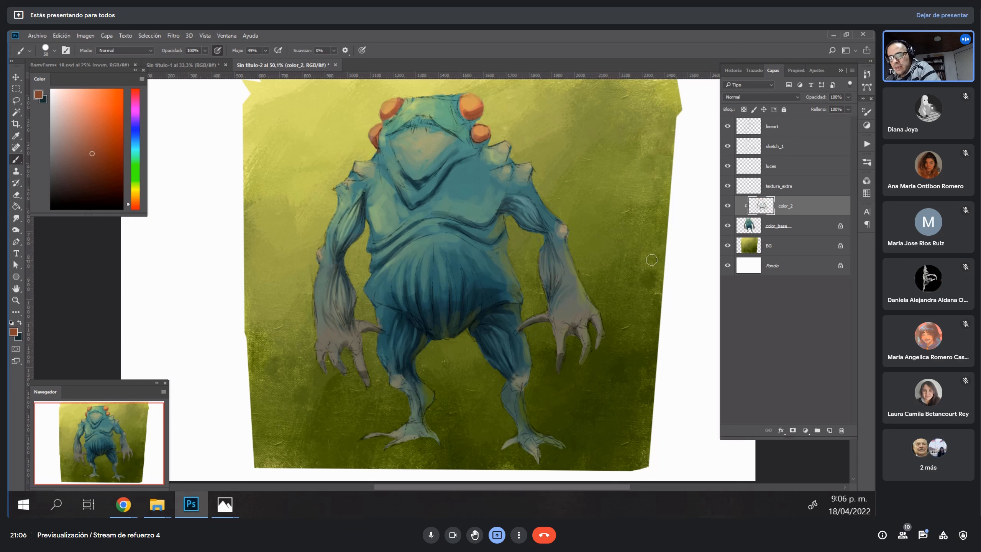
# Blend the chest on the picture's right with a larger brush, using teal and grey-green tones sampled from the surrounding skin.
pyautogui.keyDown('alt'); pyautogui.click(459, 217); pyautogui.keyUp('alt')
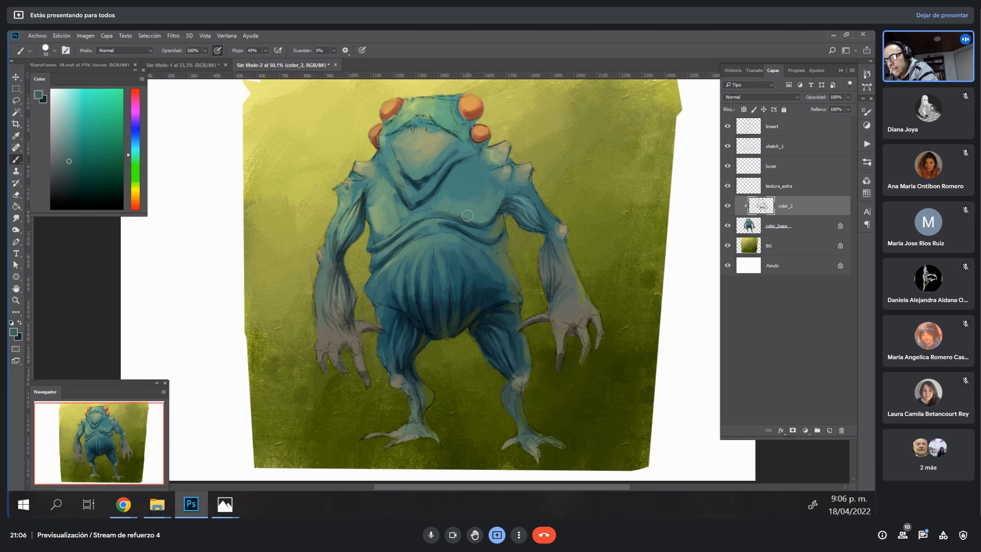
pyautogui.press(']')
pyautogui.moveTo(439, 208); pyautogui.dragTo(458, 210)
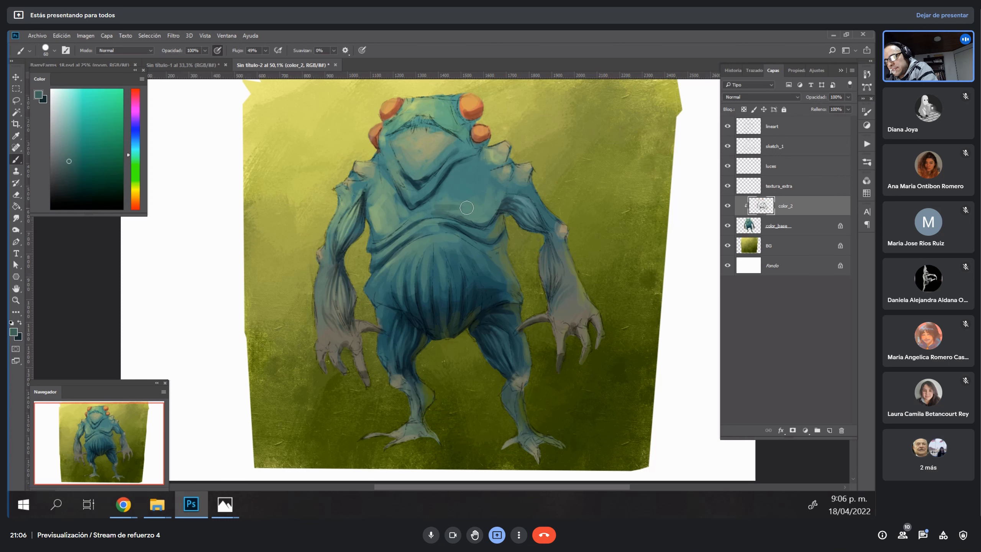
pyautogui.keyDown('alt'); pyautogui.click(462, 208); pyautogui.keyUp('alt')
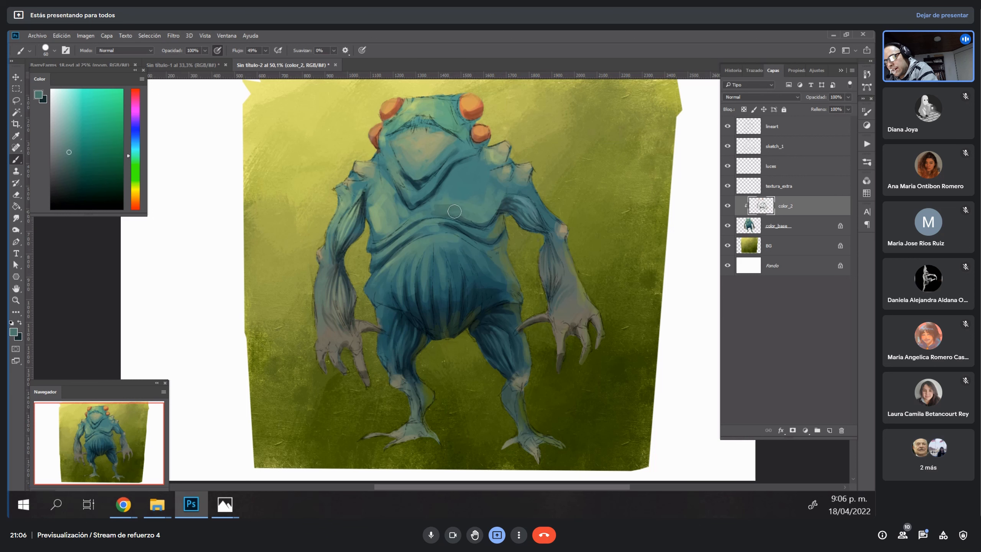
pyautogui.keyDown('alt'); pyautogui.click(470, 201); pyautogui.keyUp('alt')
pyautogui.moveTo(437, 205)
pyautogui.mouseDown()
pyautogui.moveTo(481, 203)
pyautogui.moveTo(483, 224)
pyautogui.moveTo(468, 218)
pyautogui.moveTo(490, 218)
pyautogui.moveTo(498, 200)
pyautogui.moveTo(451, 182)
pyautogui.mouseUp()
pyautogui.keyDown('alt'); pyautogui.click(483, 224); pyautogui.keyUp('alt')
pyautogui.keyDown('alt'); pyautogui.click(471, 182); pyautogui.keyUp('alt')
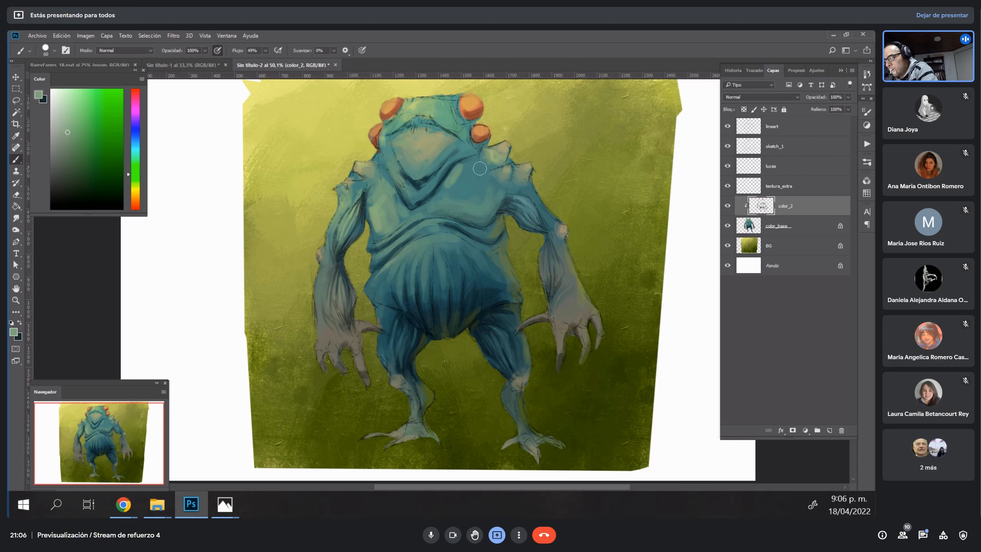
pyautogui.keyDown('alt'); pyautogui.click(460, 174); pyautogui.keyUp('alt')
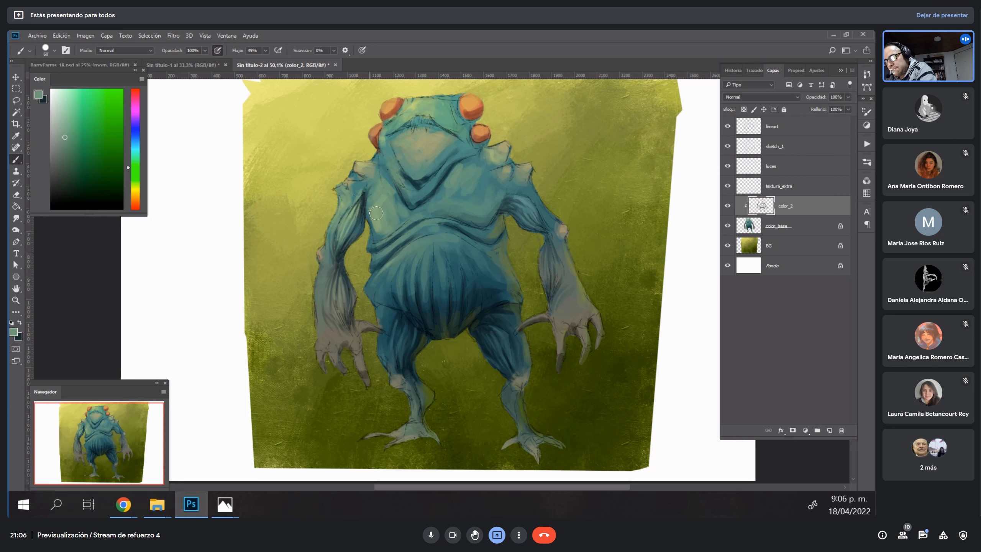
# Blend the chest edge beside the arm on the picture's left with sampled dark teal and grey-green tones.
pyautogui.keyDown('alt'); pyautogui.click(378, 238); pyautogui.keyUp('alt')
pyautogui.keyDown('alt'); pyautogui.click(364, 203); pyautogui.keyUp('alt')
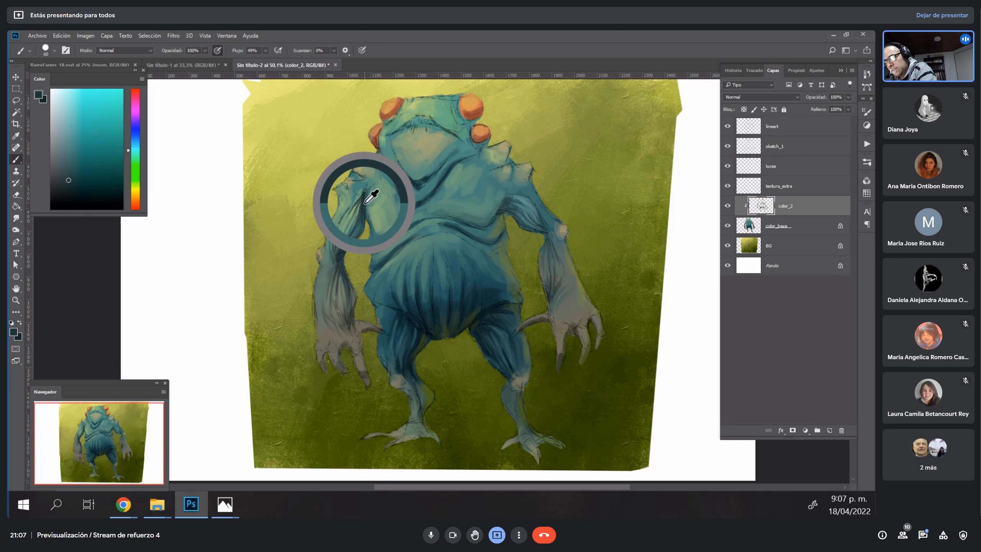
pyautogui.keyDown('alt'); pyautogui.click(376, 220); pyautogui.keyUp('alt')
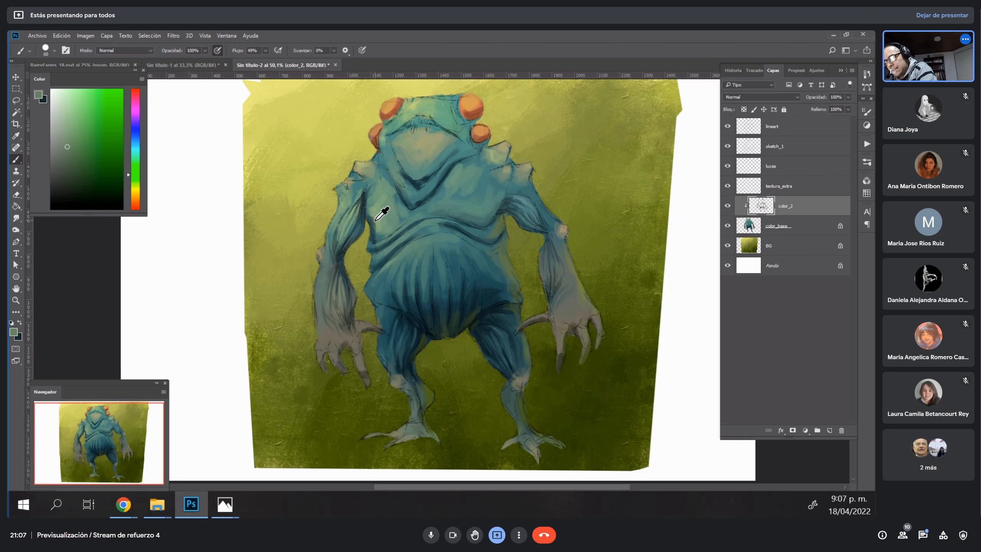
pyautogui.keyDown('alt'); pyautogui.click(376, 221); pyautogui.keyUp('alt')
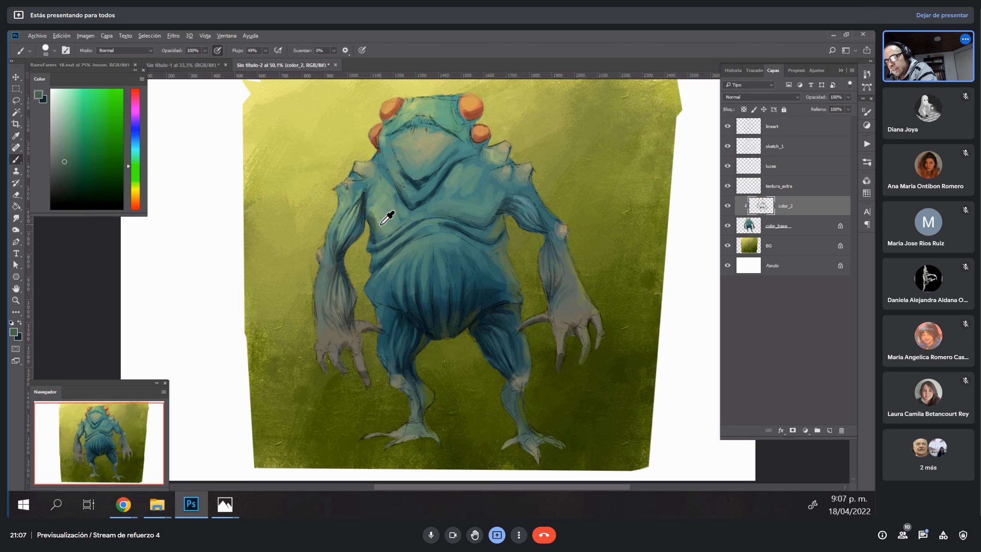
pyautogui.keyDown('alt'); pyautogui.click(389, 208); pyautogui.keyUp('alt')
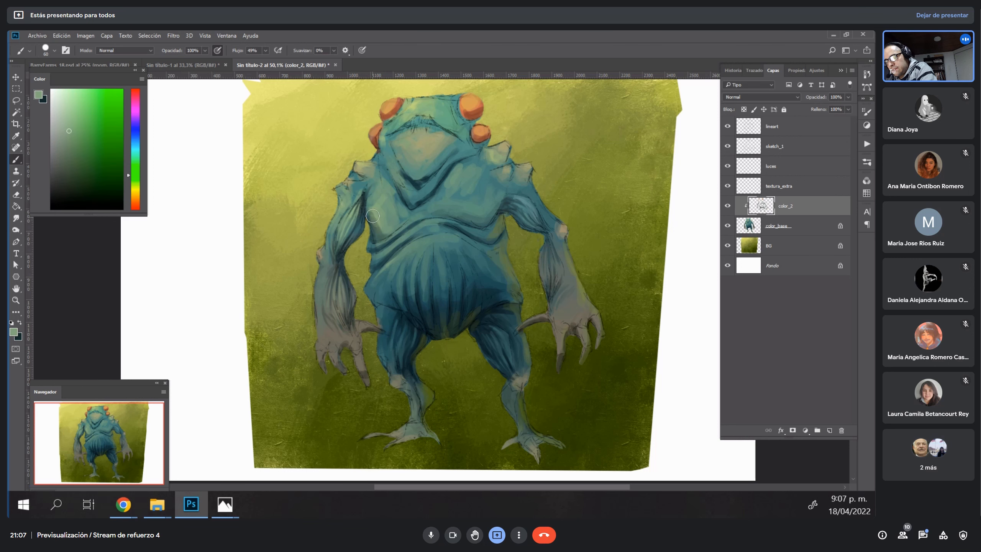
# Deepen the fold under the chin with sampled dark teal, and touch up the throat with sampled grey-green.
pyautogui.keyDown('alt'); pyautogui.click(433, 185); pyautogui.keyUp('alt')
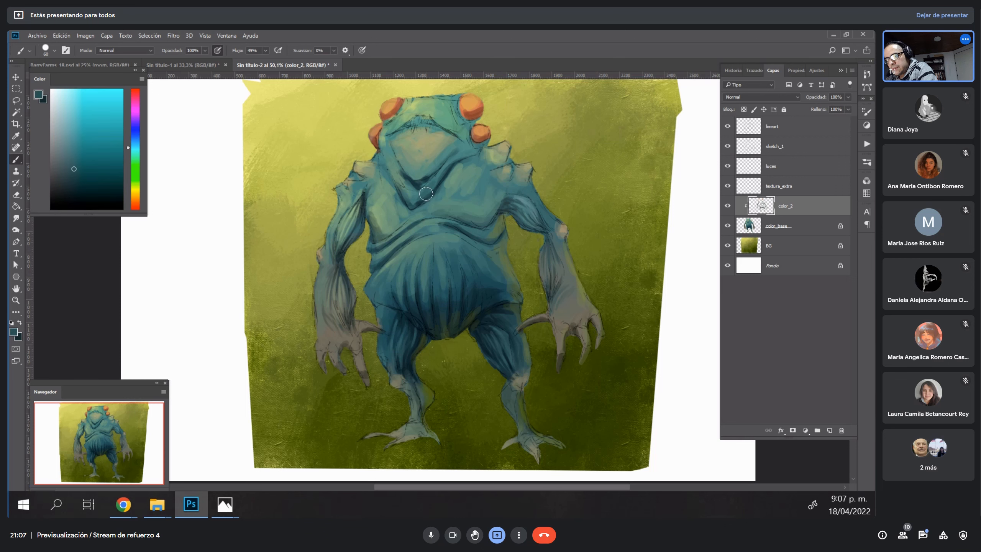
pyautogui.moveTo(442, 176); pyautogui.dragTo(459, 160)
pyautogui.keyDown('alt'); pyautogui.click(402, 164); pyautogui.keyUp('alt')
pyautogui.keyDown('alt'); pyautogui.click(381, 201); pyautogui.keyUp('alt')
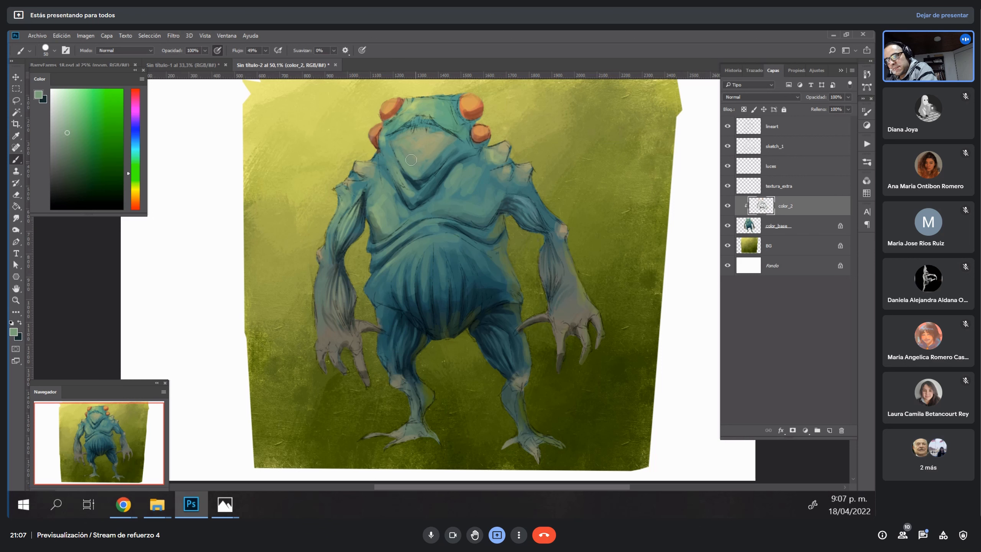
# Shade both sides of the lower belly with sampled dark blues, blending the outer edge on the picture's right with muted greens.
pyautogui.keyDown('alt'); pyautogui.click(394, 301); pyautogui.keyUp('alt')
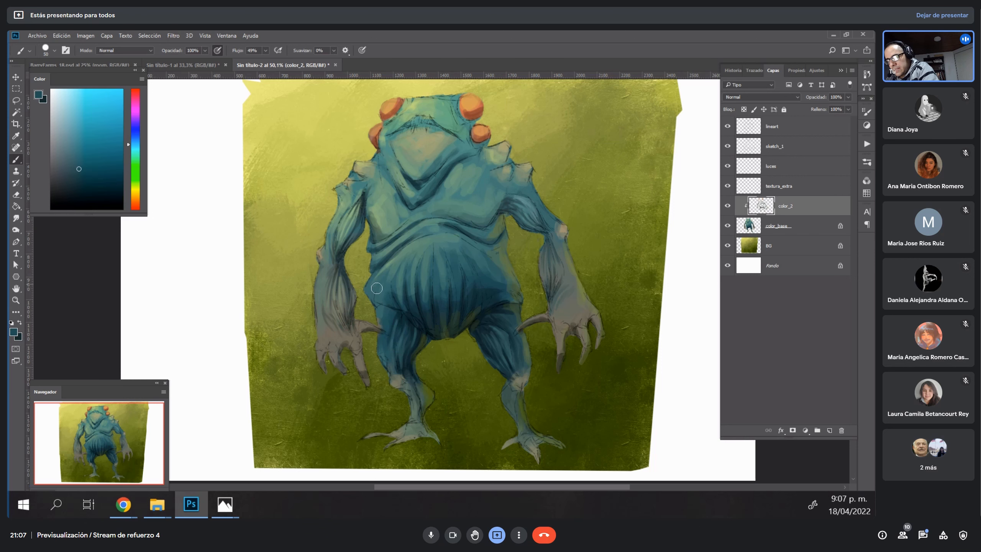
pyautogui.keyDown('alt'); pyautogui.click(413, 302); pyautogui.keyUp('alt')
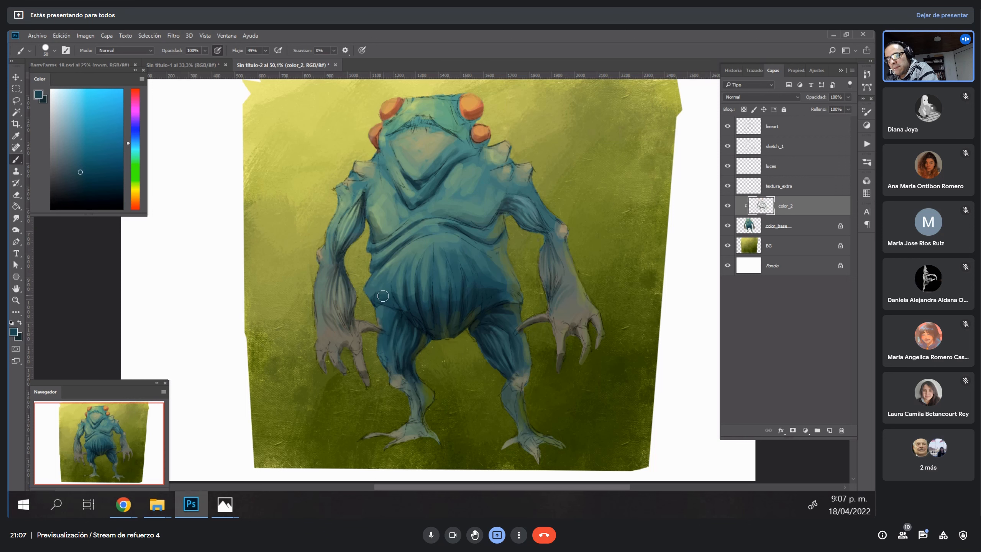
pyautogui.keyDown('alt'); pyautogui.click(478, 317); pyautogui.keyUp('alt')
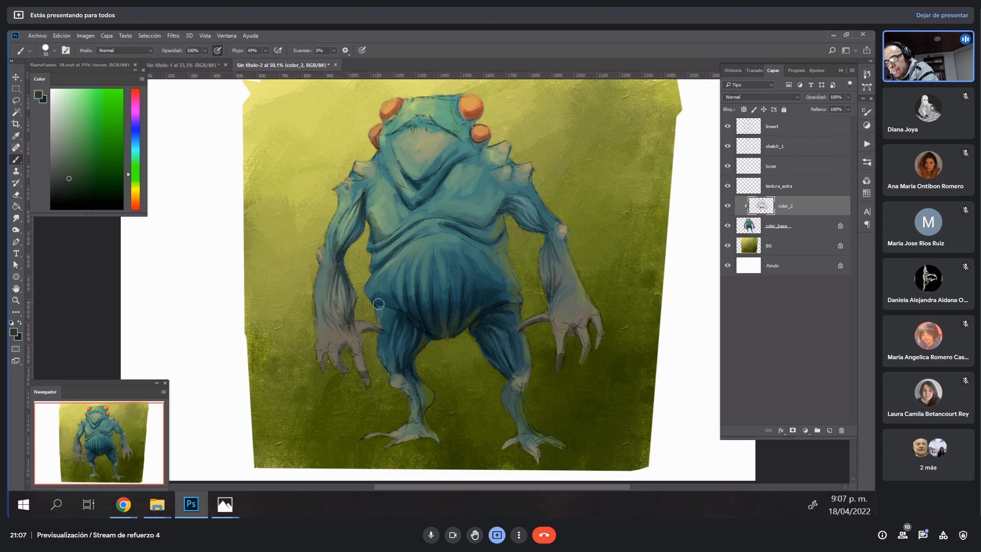
pyautogui.keyDown('alt'); pyautogui.click(520, 272); pyautogui.keyUp('alt')
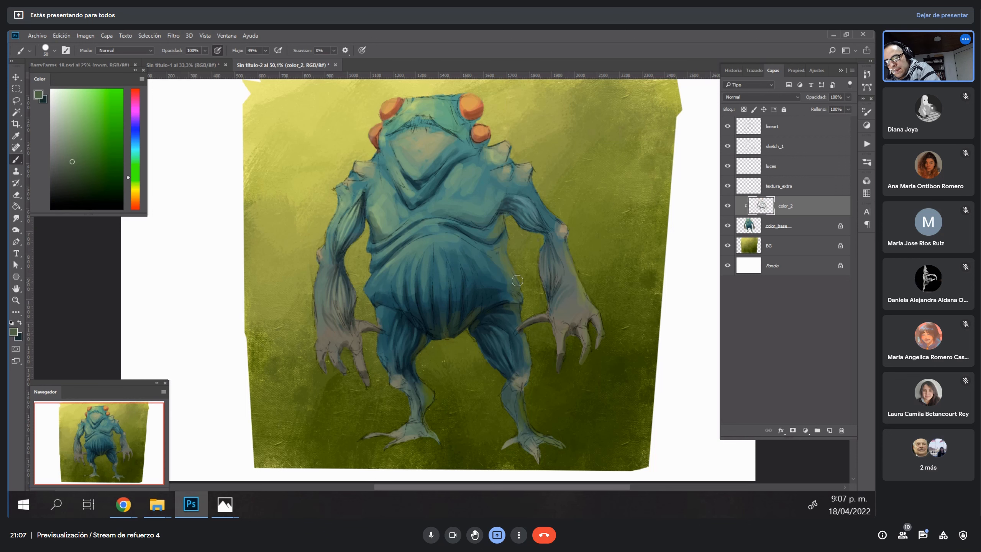
pyautogui.keyDown('alt'); pyautogui.click(521, 267); pyautogui.keyUp('alt')
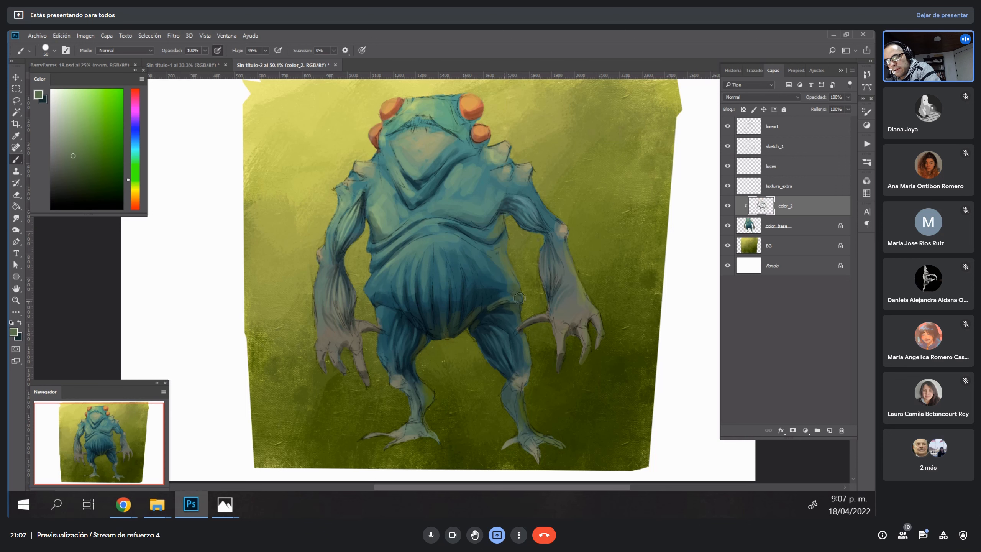
pyautogui.keyDown('alt'); pyautogui.click(492, 304); pyautogui.keyUp('alt')
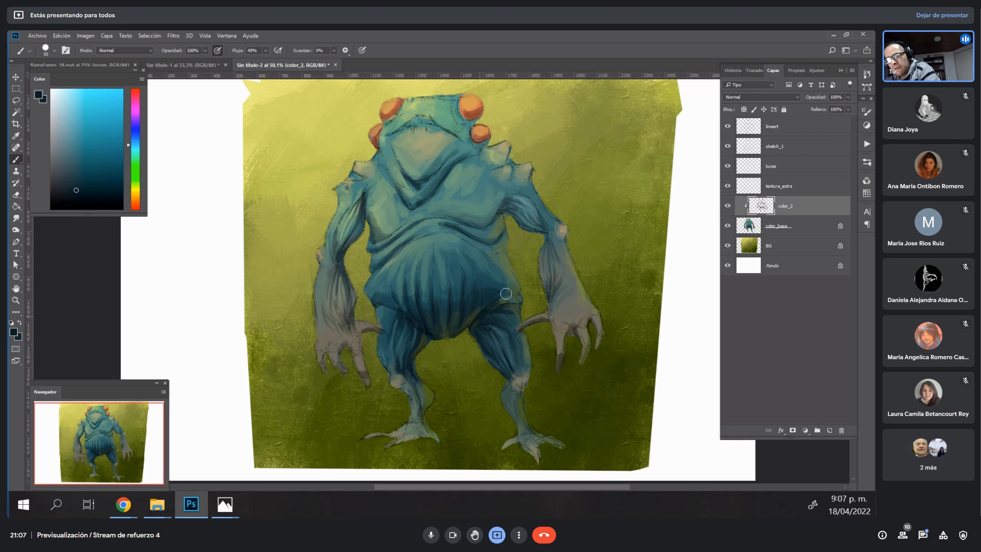
# Tint the hand on the picture's left with a lighter grey-brown, and blend the opposite forearm and wrist with sampled olive and grey.
pyautogui.keyDown('alt'); pyautogui.click(370, 365); pyautogui.keyUp('alt')
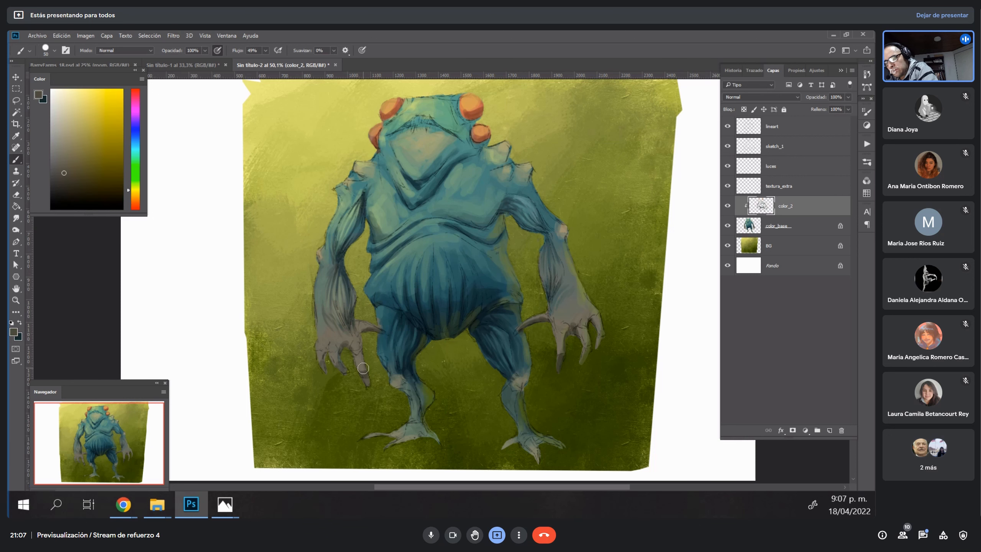
pyautogui.click(64, 148)
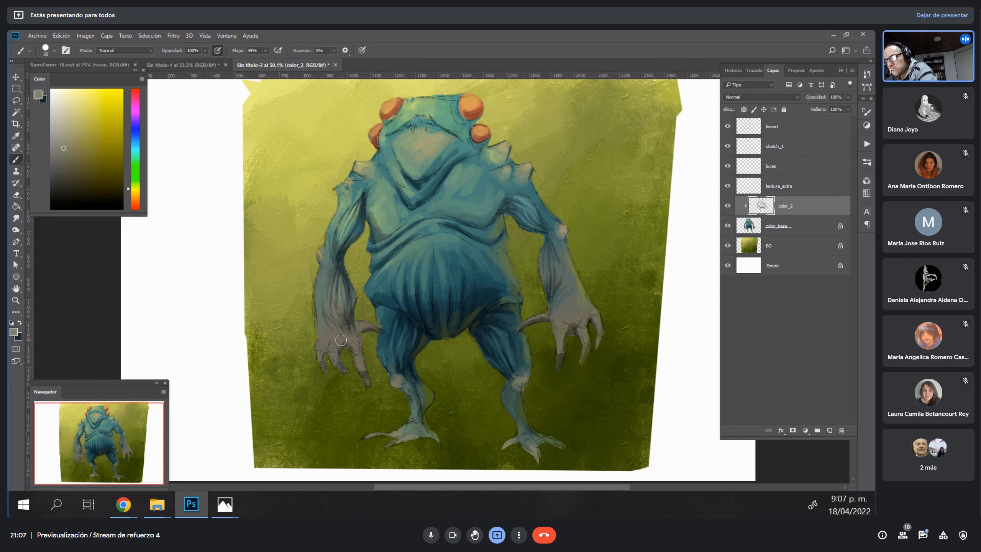
pyautogui.click(130, 192)
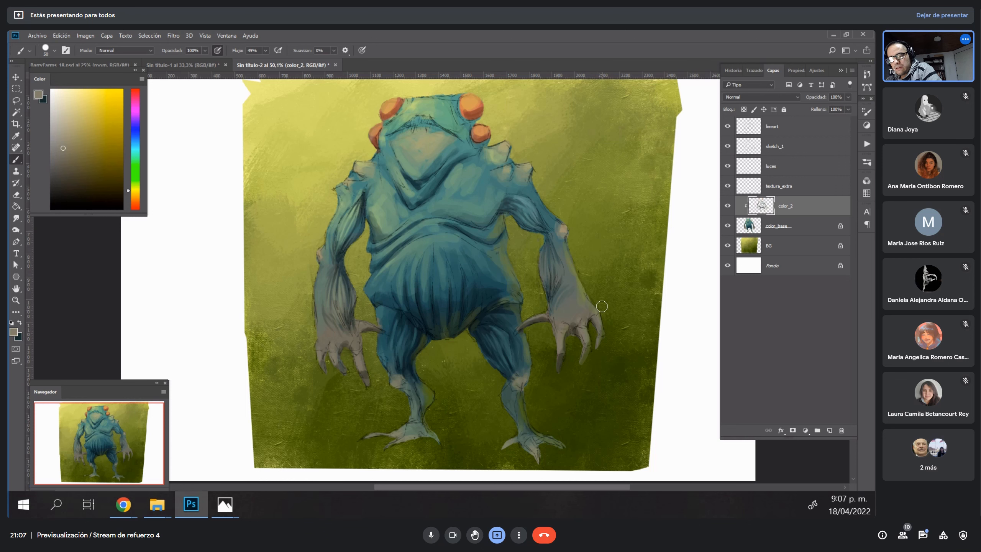
pyautogui.keyDown('alt'); pyautogui.click(583, 295); pyautogui.keyUp('alt')
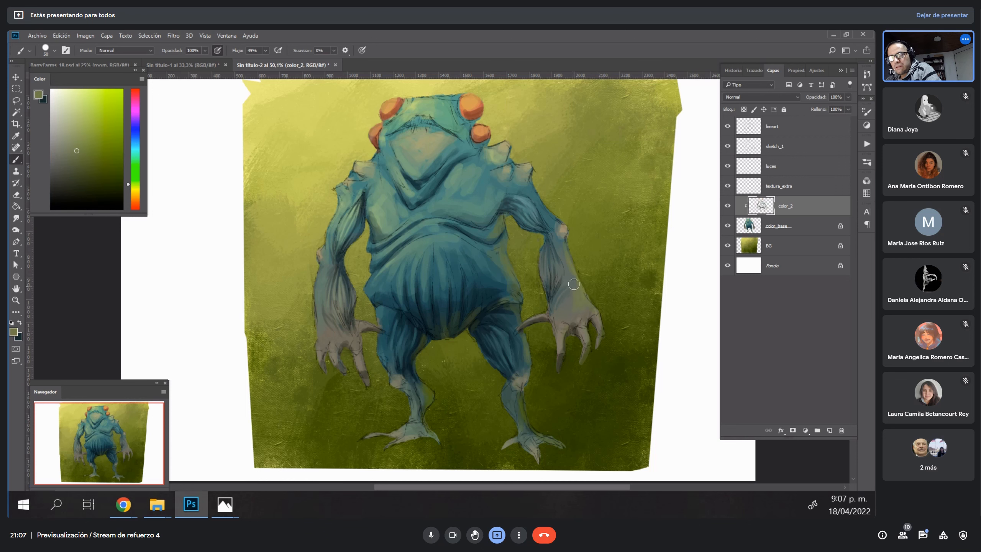
pyautogui.keyDown('alt'); pyautogui.click(571, 304); pyautogui.keyUp('alt')
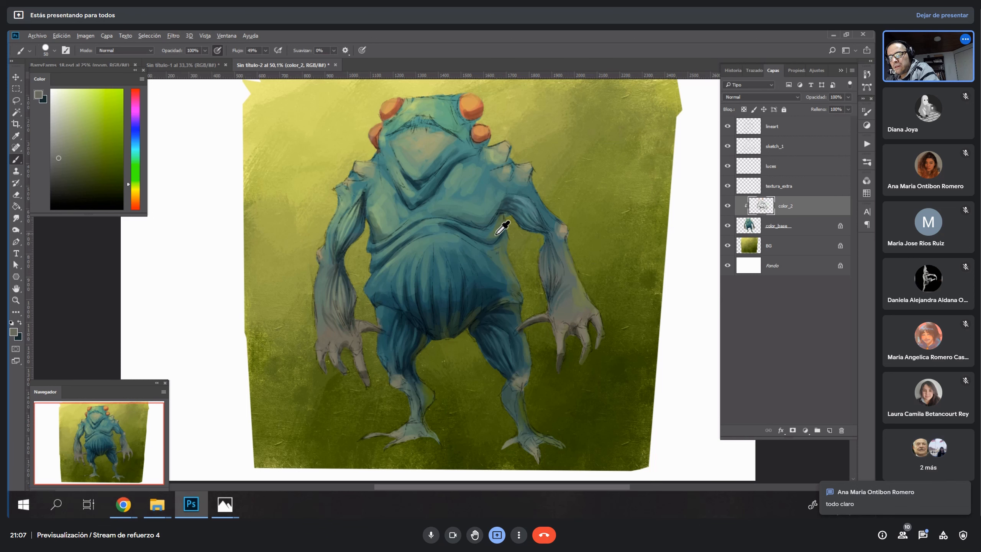
# Blend the throat and the area under the mouth with sampled teal and grey-green tones, using a larger brush.
pyautogui.keyDown('alt'); pyautogui.click(428, 224); pyautogui.keyUp('alt')
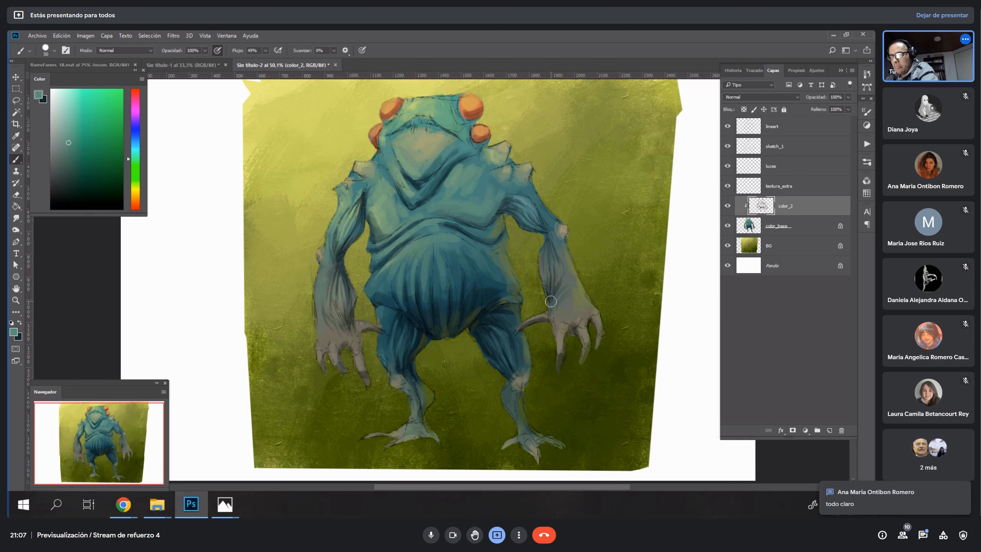
pyautogui.keyDown('alt'); pyautogui.click(431, 167); pyautogui.keyUp('alt')
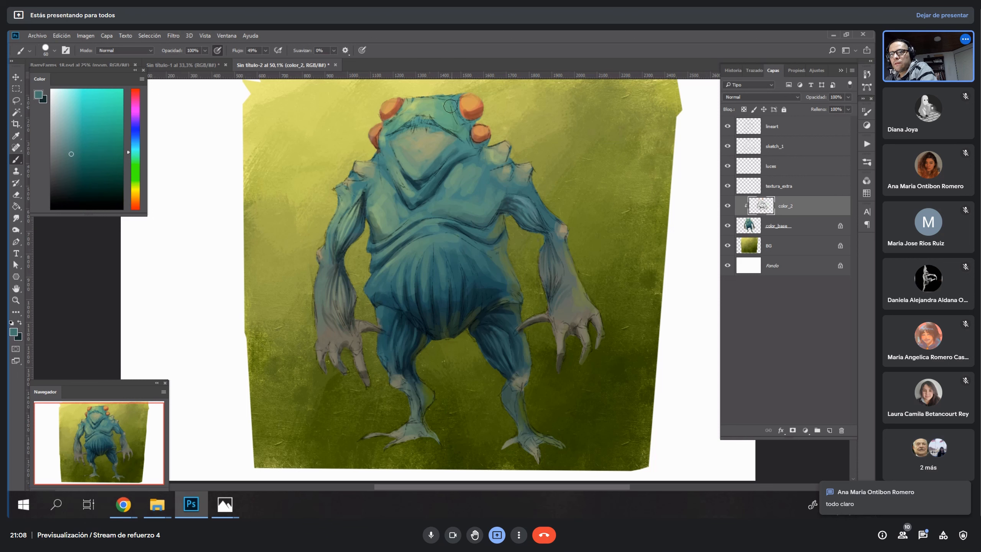
pyautogui.press(']')
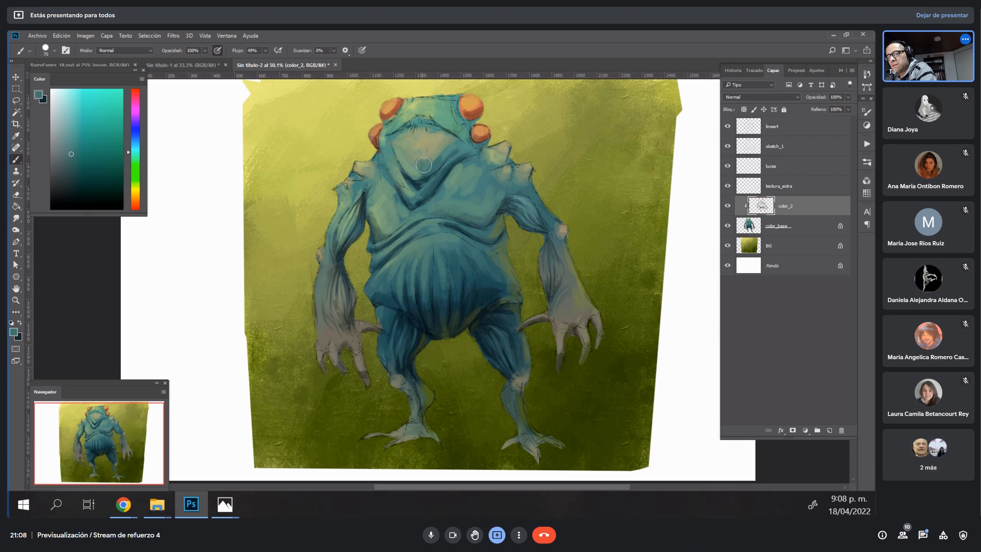
pyautogui.keyDown('alt'); pyautogui.click(435, 146); pyautogui.keyUp('alt')
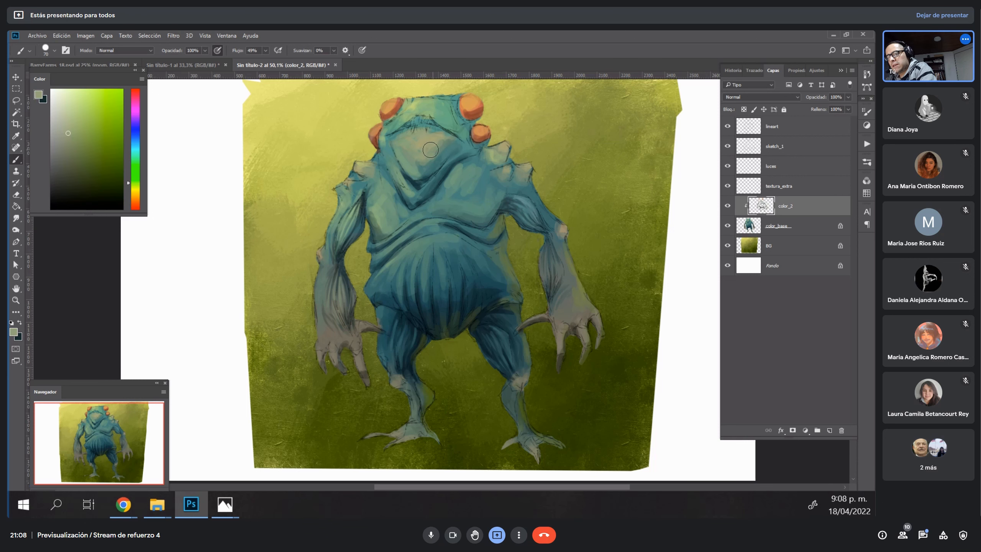
pyautogui.keyDown('alt'); pyautogui.click(432, 168); pyautogui.keyUp('alt')
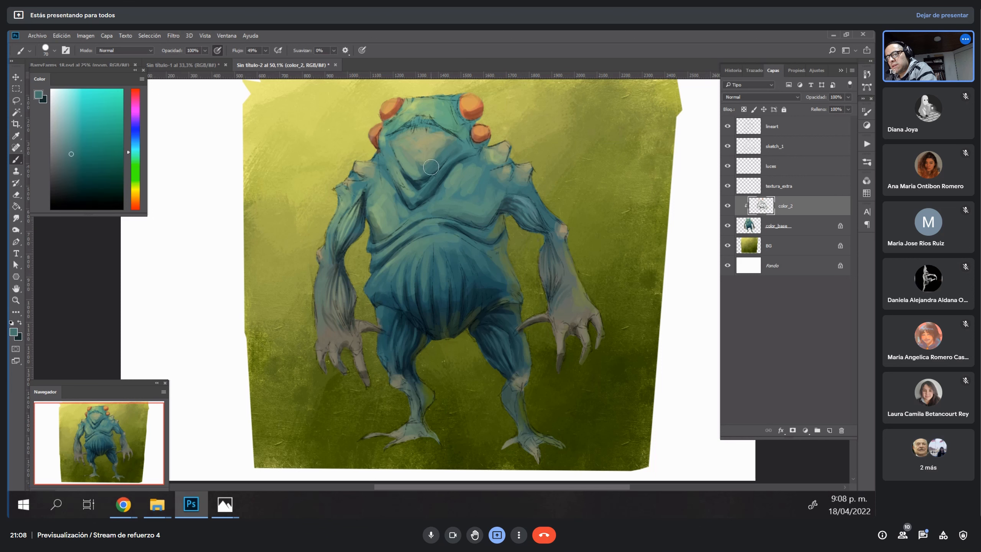
pyautogui.keyDown('alt'); pyautogui.click(422, 150); pyautogui.keyUp('alt')
pyautogui.keyDown('alt'); pyautogui.click(449, 151); pyautogui.keyUp('alt')
pyautogui.keyDown('alt'); pyautogui.click(413, 155); pyautogui.keyUp('alt')
pyautogui.keyDown('alt'); pyautogui.click(453, 145); pyautogui.keyUp('alt')
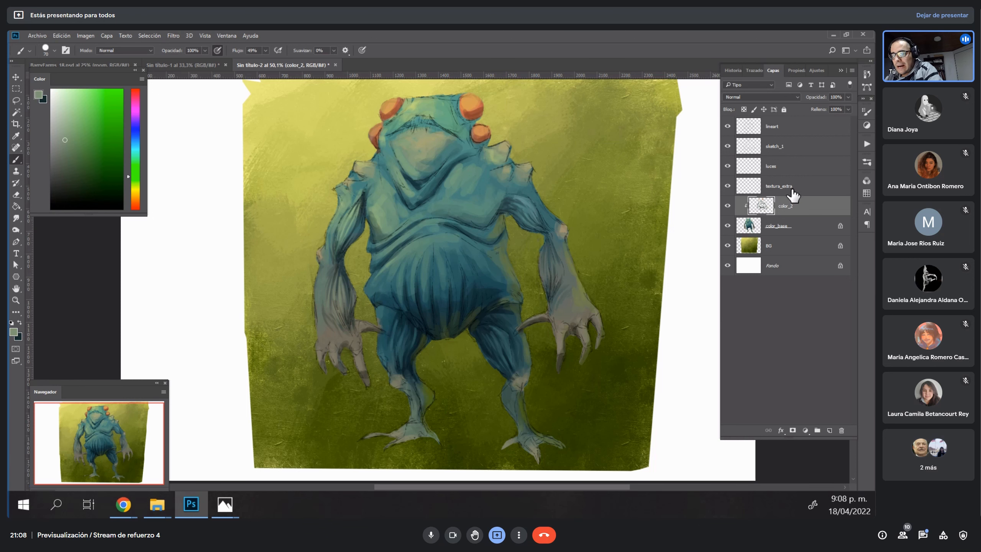
# Select the textura_extra layer and open its name for editing.
pyautogui.click(783, 191)
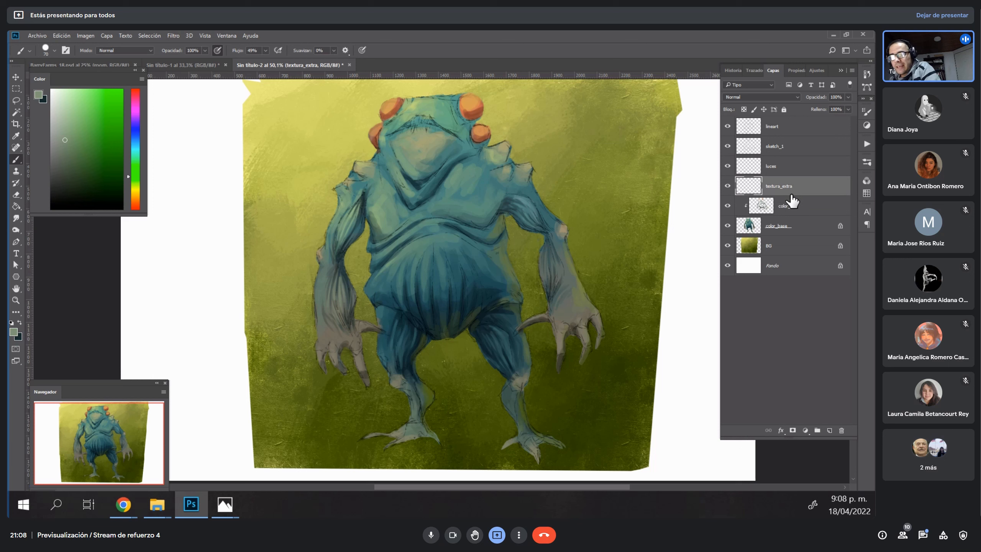
pyautogui.doubleClick(784, 186)
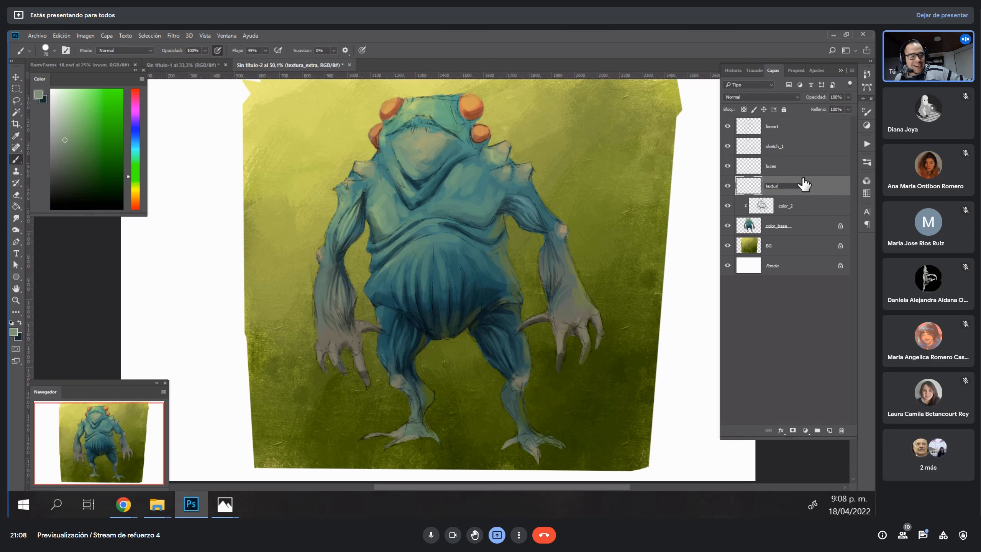
# Name the new layer "textura", sample a teal from the creature's chest with color_2 active, and reduce the brush size to 50 px.
pyautogui.press('Return')
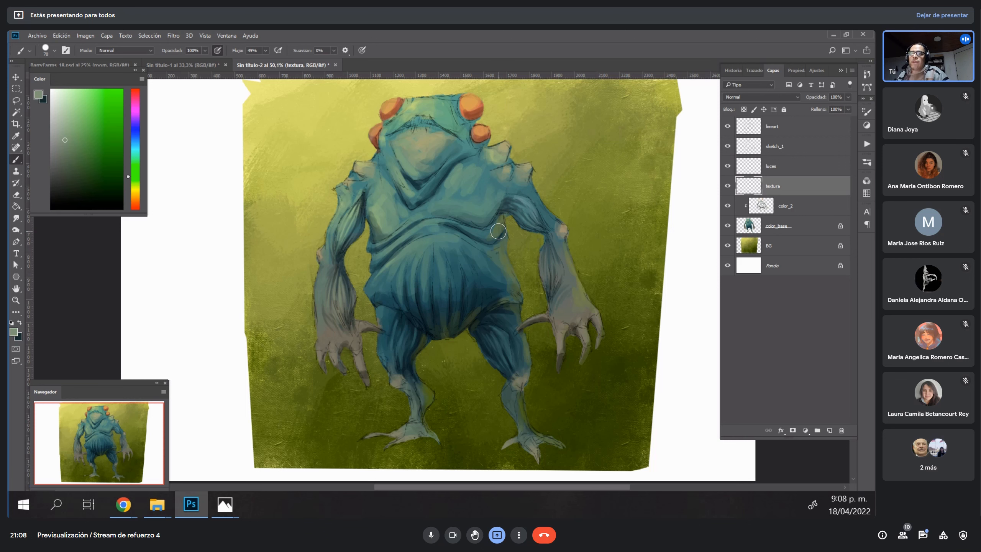
pyautogui.click(799, 207)
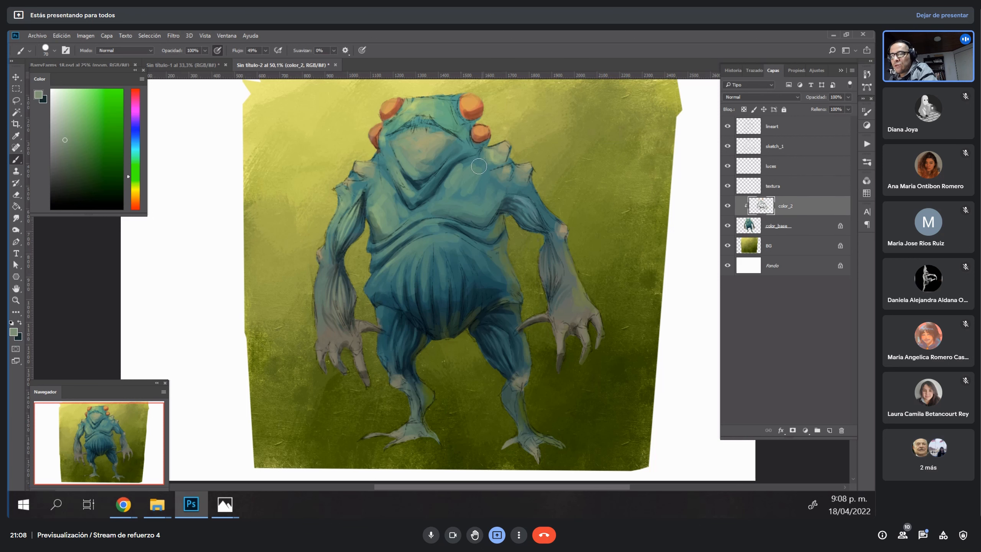
pyautogui.keyDown('alt'); pyautogui.click(469, 182); pyautogui.keyUp('alt')
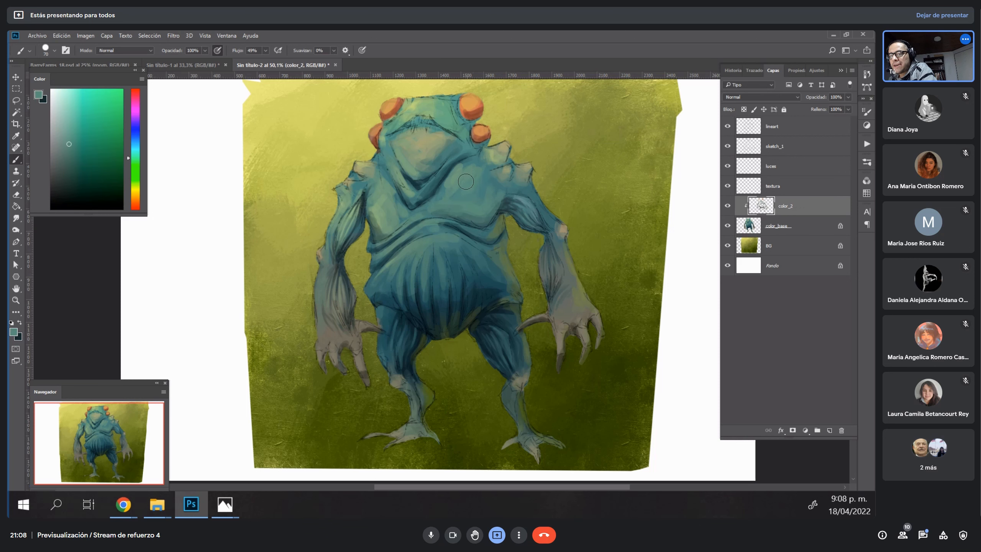
pyautogui.keyDown('alt'); pyautogui.click(444, 192); pyautogui.keyUp('alt')
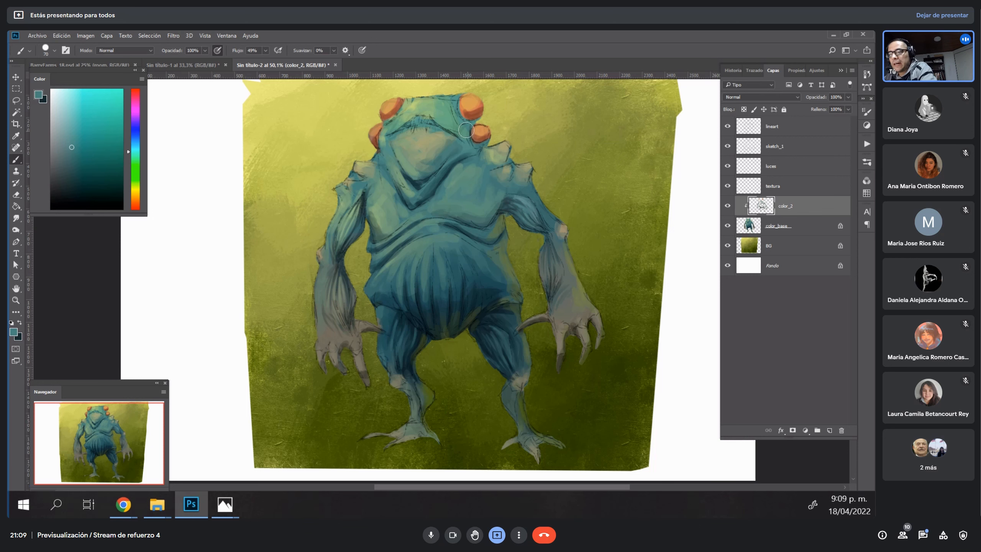
pyautogui.press('[')
pyautogui.press('[')
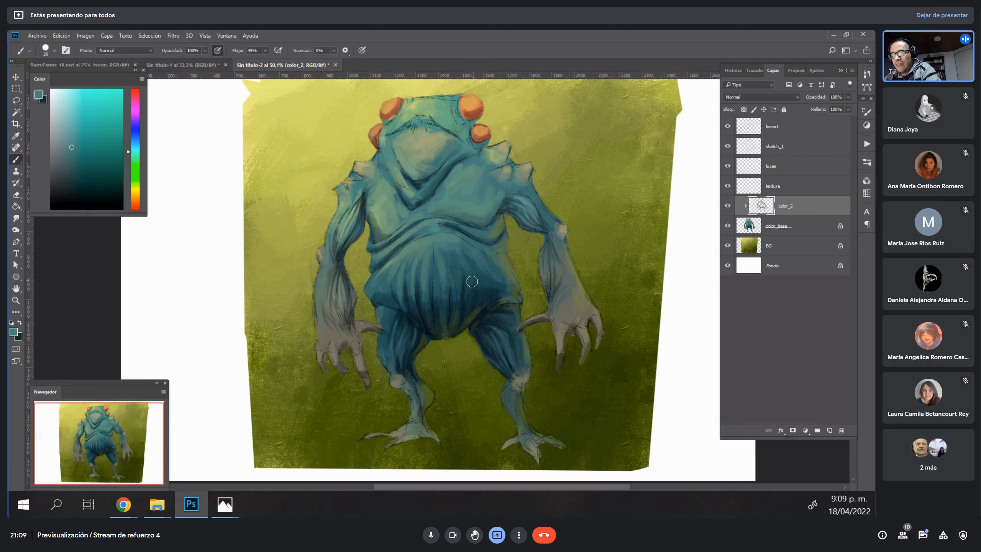
# Make the textura layer active, test a broad teal zigzag stroke across the creature and background, and undo it.
pyautogui.click(782, 189)
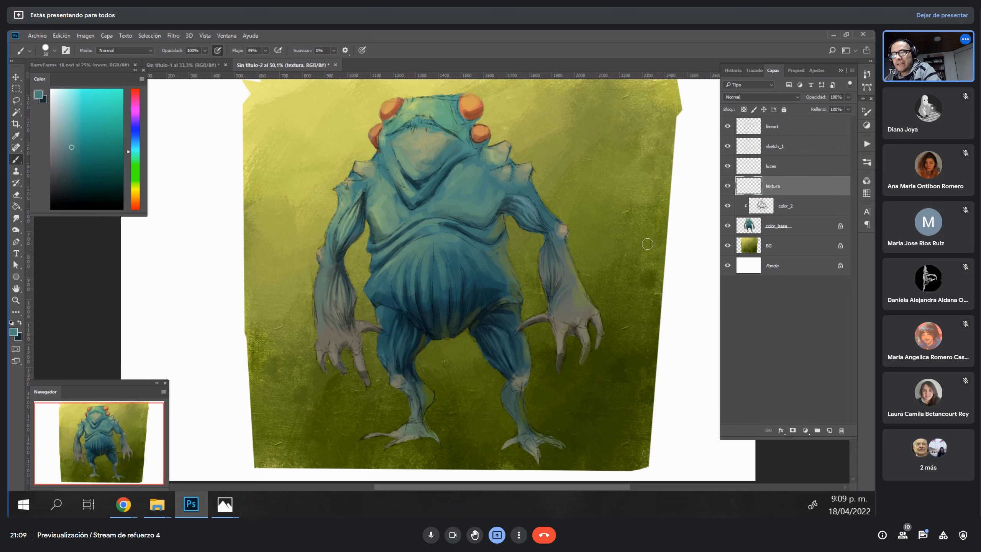
pyautogui.moveTo(420, 298)
pyautogui.mouseDown()
pyautogui.moveTo(556, 209)
pyautogui.moveTo(552, 290)
pyautogui.moveTo(519, 303)
pyautogui.mouseUp()
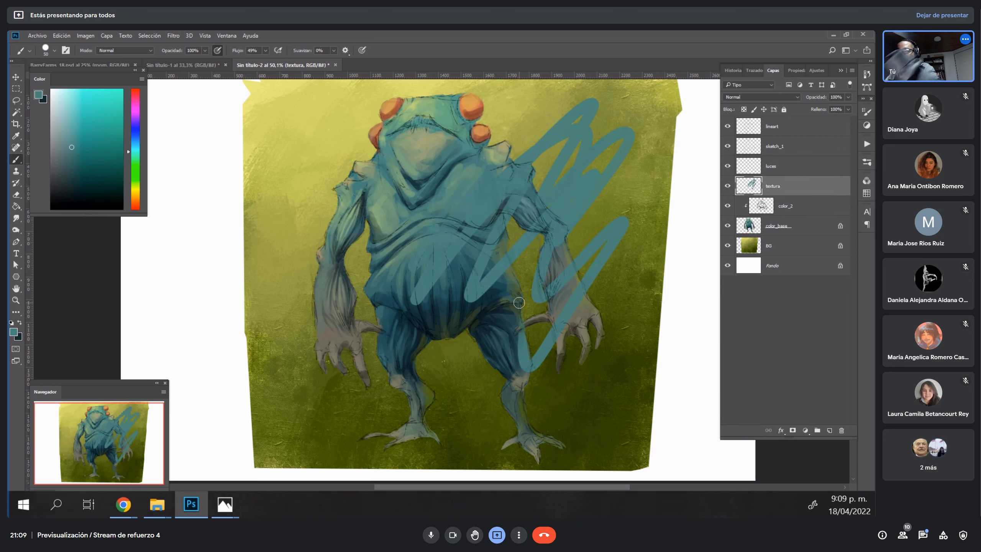
pyautogui.hotkey('ctrl', 'z')
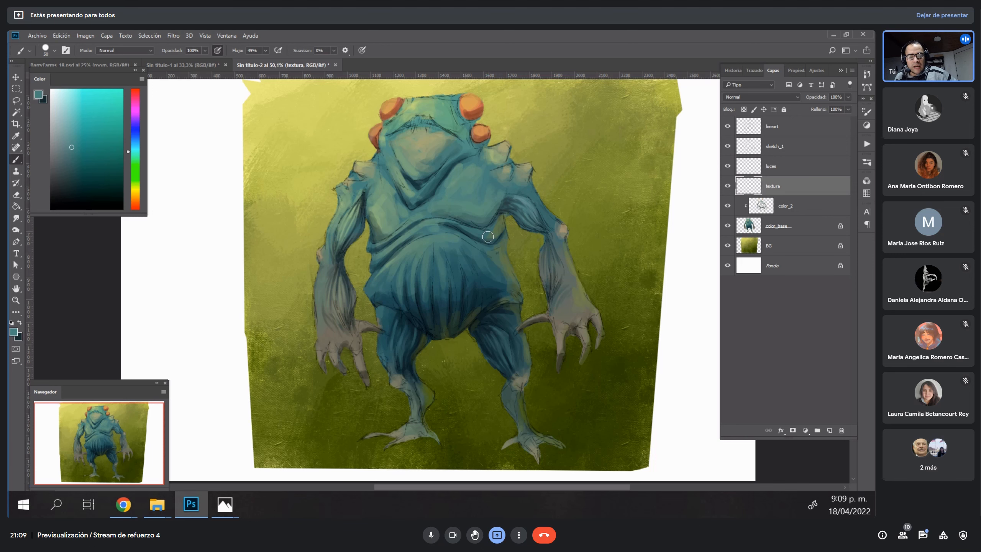
# Set the brush tip spacing (Espaciado) to 122% and choose a bright pink as the foreground colour.
pyautogui.press('F5')
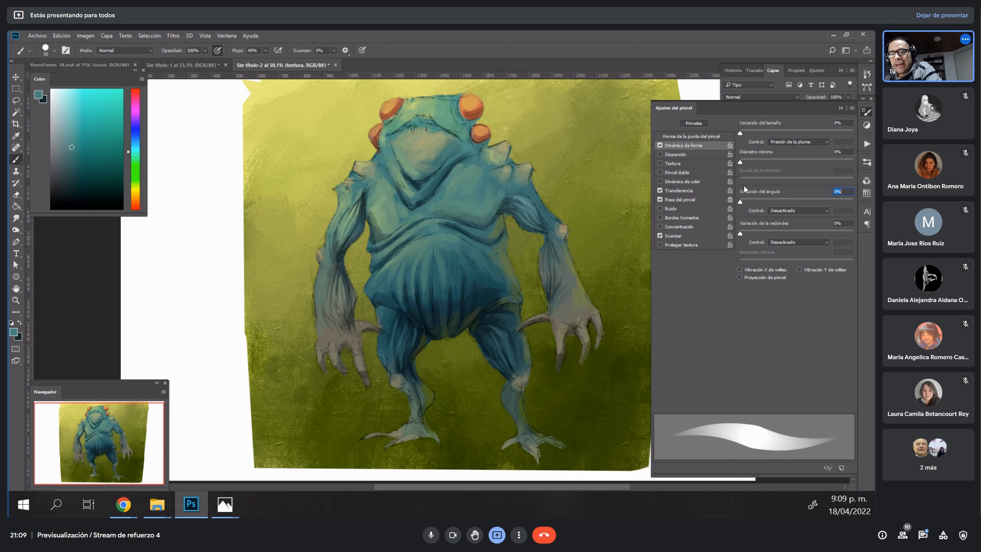
pyautogui.click(692, 137)
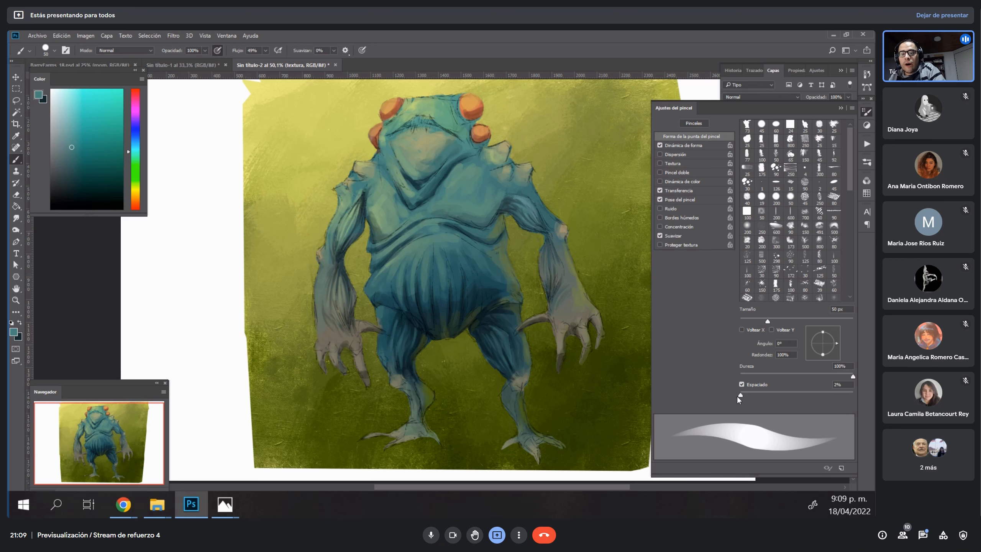
pyautogui.moveTo(740, 396); pyautogui.dragTo(803, 396)
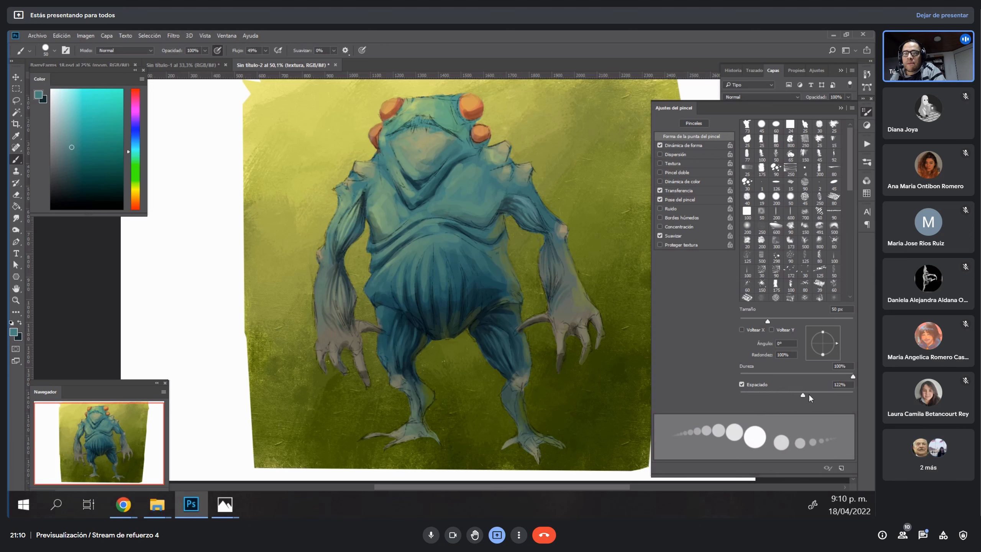
pyautogui.click(135, 99)
pyautogui.click(102, 105)
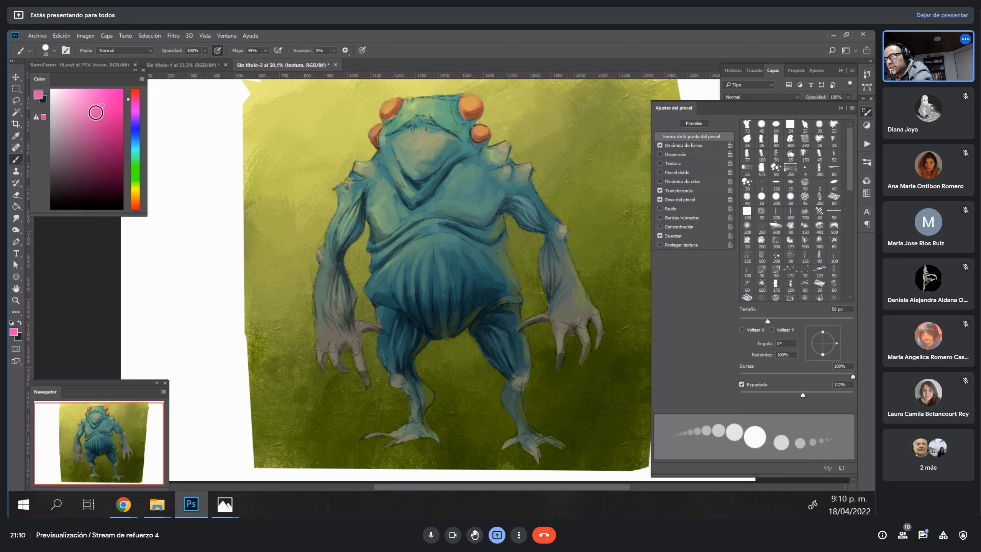
# Test a dotted pink stroke over the creature, undo it, and set the brush spacing to 348%.
pyautogui.moveTo(558, 166)
pyautogui.mouseDown()
pyautogui.moveTo(533, 238)
pyautogui.moveTo(459, 186)
pyautogui.moveTo(548, 247)
pyautogui.mouseUp()
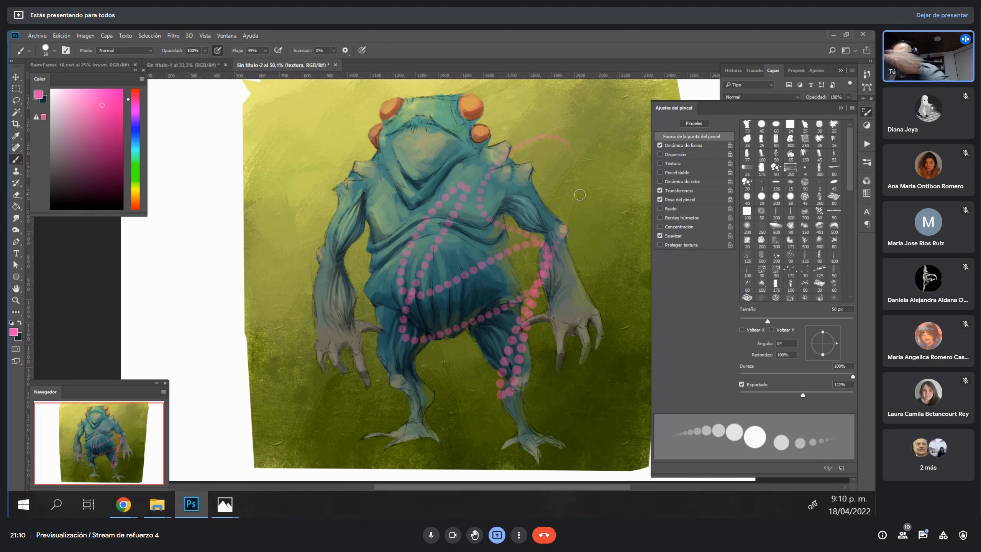
pyautogui.hotkey('ctrl', 'z')
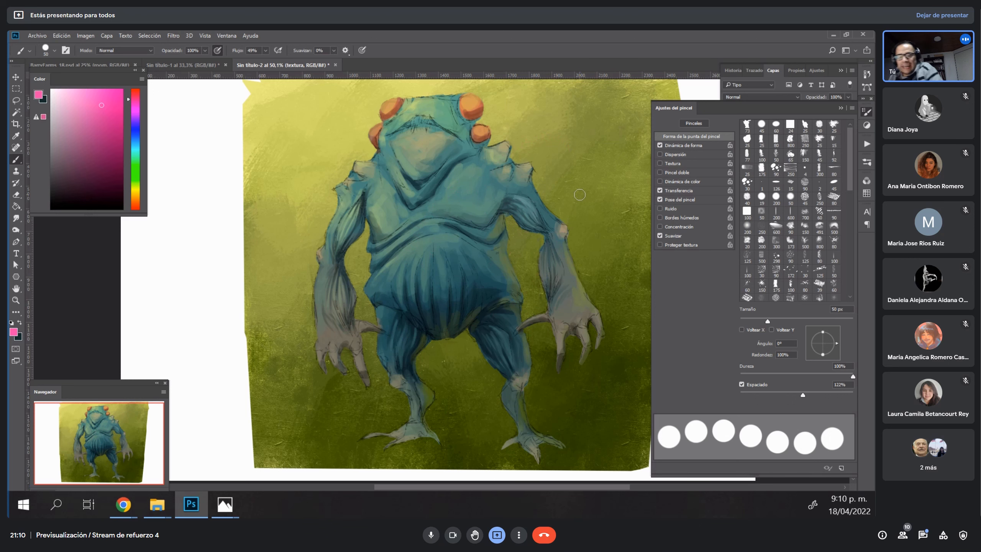
pyautogui.moveTo(802, 397); pyautogui.dragTo(831, 396)
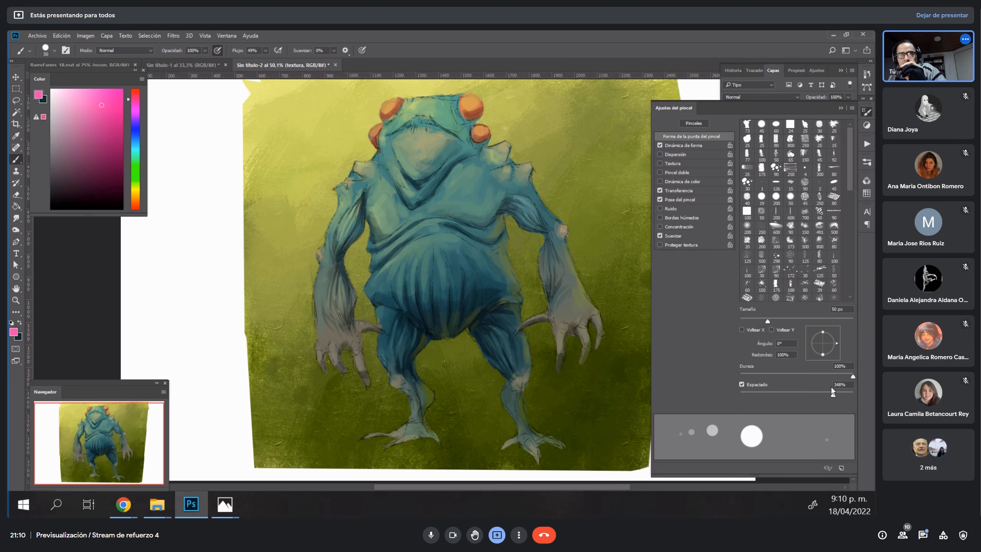
# Set the size jitter (Variación del tamaño) to 64%, test it with pink dots around the creature, and undo them.
pyautogui.click(700, 144)
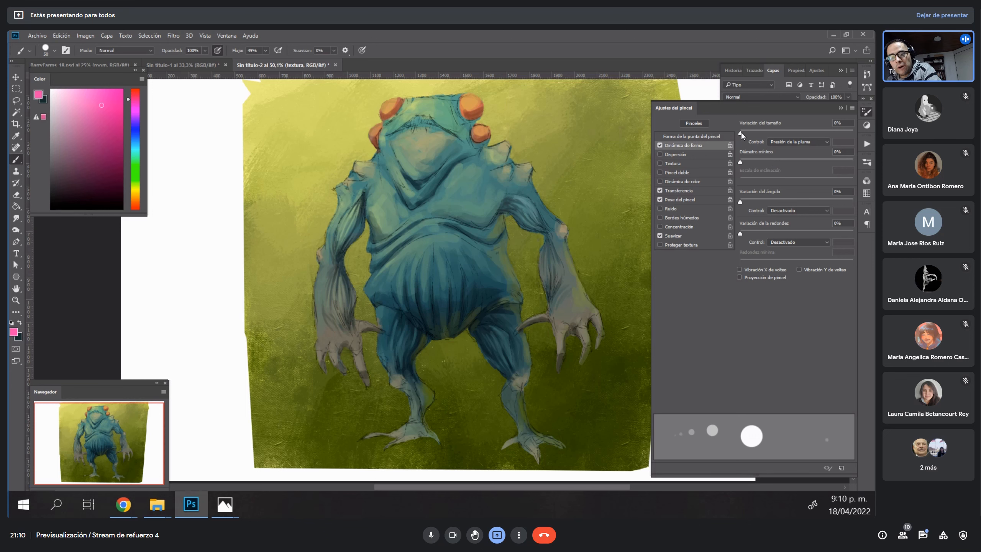
pyautogui.moveTo(741, 132); pyautogui.dragTo(813, 132)
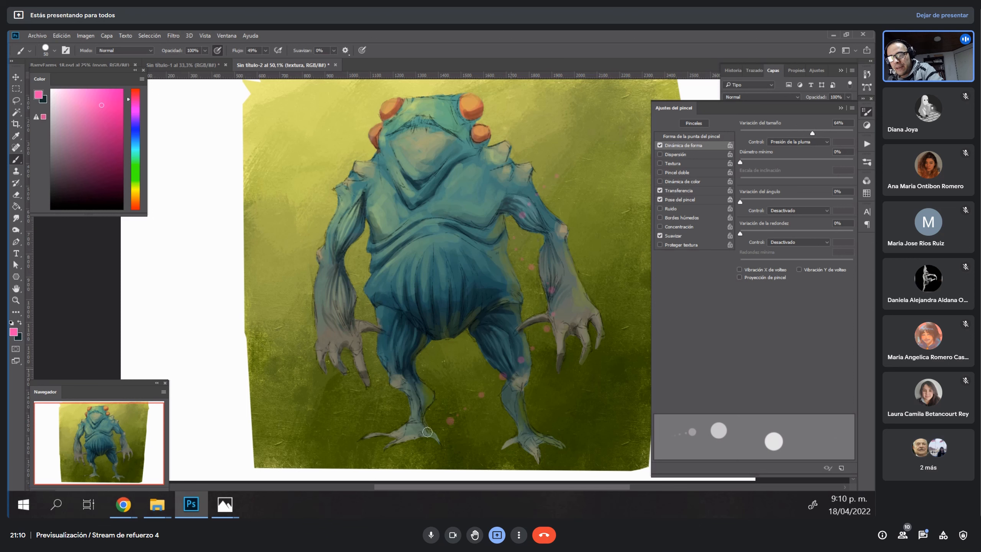
pyautogui.moveTo(427, 432)
pyautogui.mouseDown()
pyautogui.moveTo(487, 240)
pyautogui.moveTo(461, 318)
pyautogui.moveTo(555, 417)
pyautogui.moveTo(600, 259)
pyautogui.moveTo(588, 248)
pyautogui.moveTo(510, 269)
pyautogui.moveTo(539, 262)
pyautogui.moveTo(594, 209)
pyautogui.mouseUp()
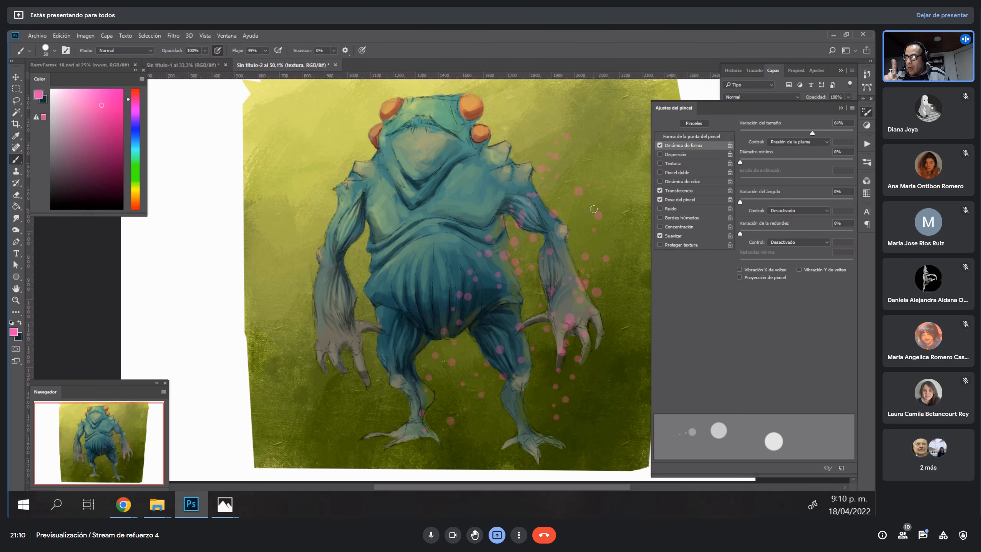
pyautogui.hotkey('ctrl', 'z')
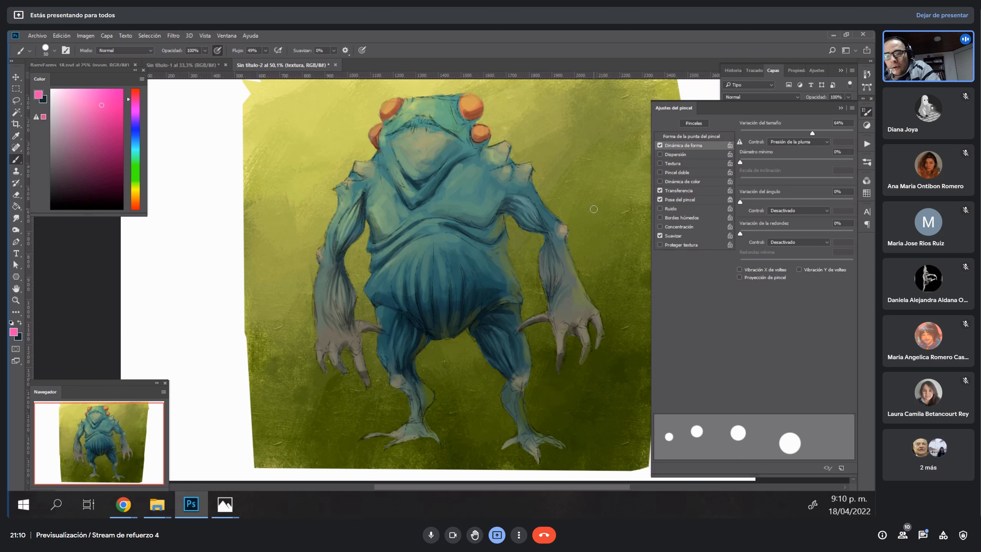
# Set the size jitter to 66% and the roundness jitter (Variación de la redondez) to 87%, test a stroke over the creature, and undo it.
pyautogui.moveTo(814, 131); pyautogui.dragTo(816, 129)
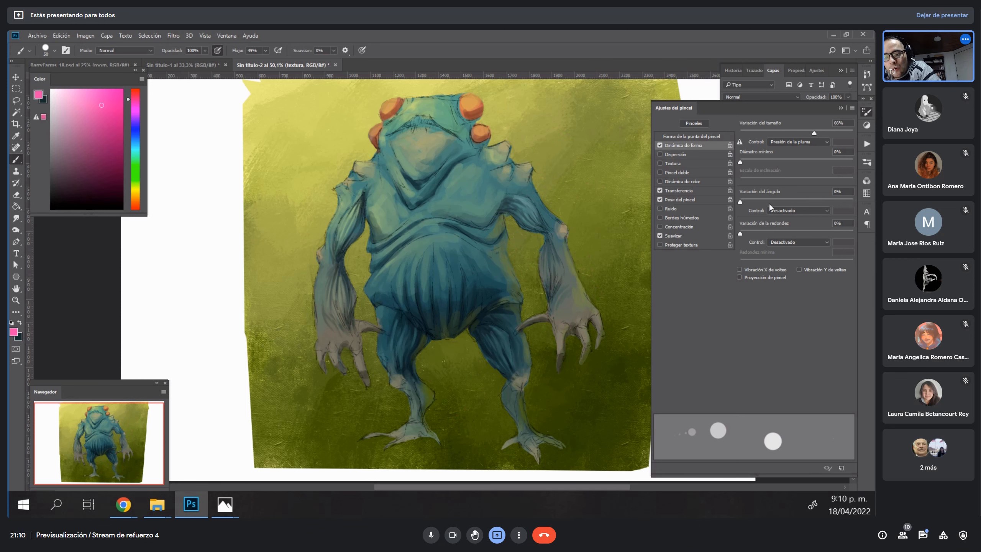
pyautogui.moveTo(740, 234); pyautogui.dragTo(807, 231)
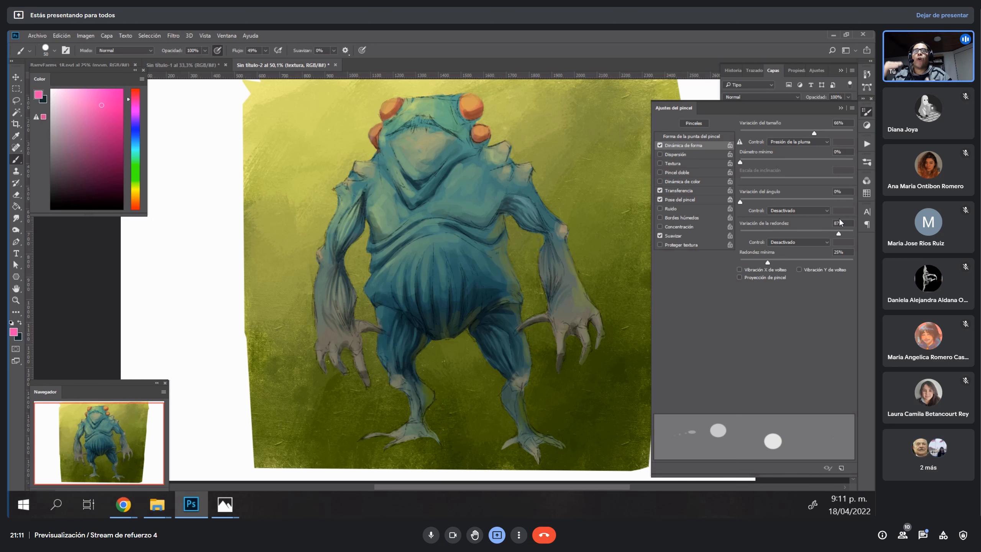
pyautogui.moveTo(447, 220)
pyautogui.mouseDown()
pyautogui.moveTo(455, 209)
pyautogui.moveTo(486, 249)
pyautogui.moveTo(559, 199)
pyautogui.moveTo(510, 200)
pyautogui.moveTo(441, 282)
pyautogui.moveTo(396, 287)
pyautogui.mouseUp()
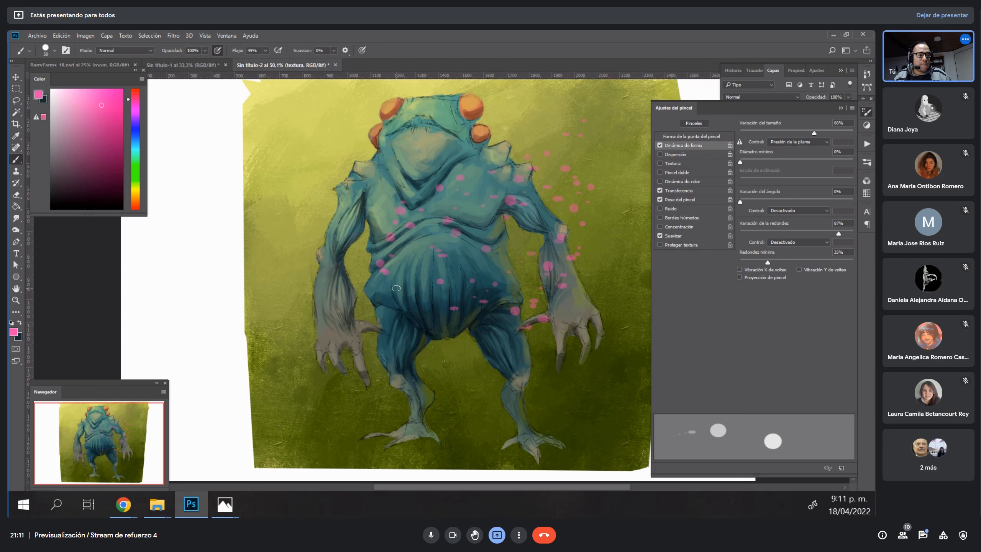
pyautogui.hotkey('ctrl', 'z')
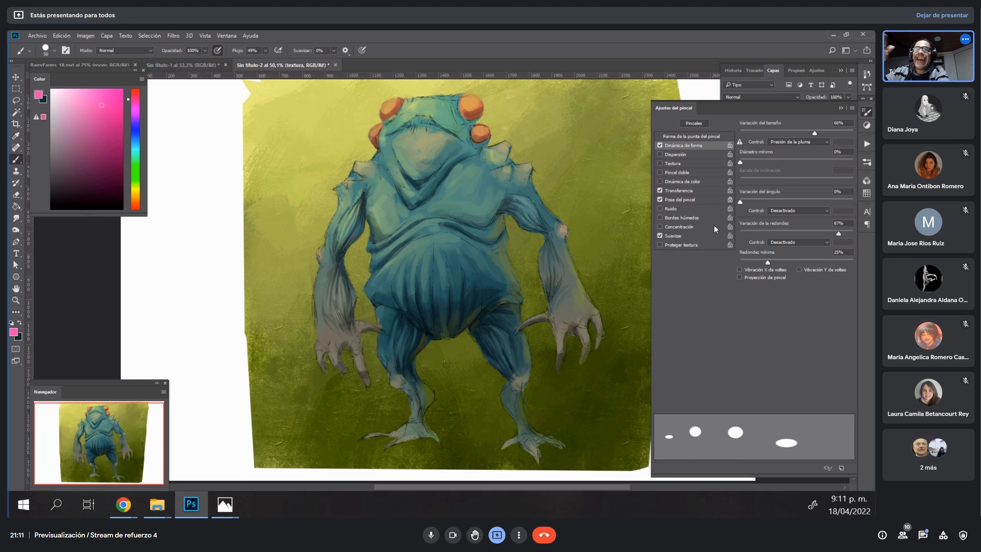
# Enable brush scattering (Dispersión) at 632%, test it with strokes beside the creature's arm, and undo them.
pyautogui.click(677, 154)
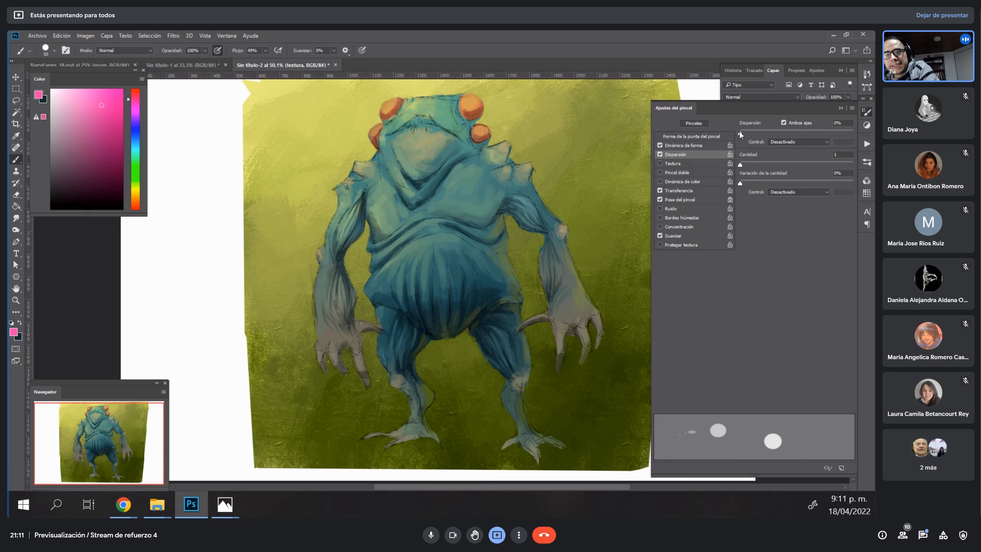
pyautogui.moveTo(740, 133)
pyautogui.mouseDown()
pyautogui.moveTo(820, 129)
pyautogui.moveTo(812, 130)
pyautogui.mouseUp()
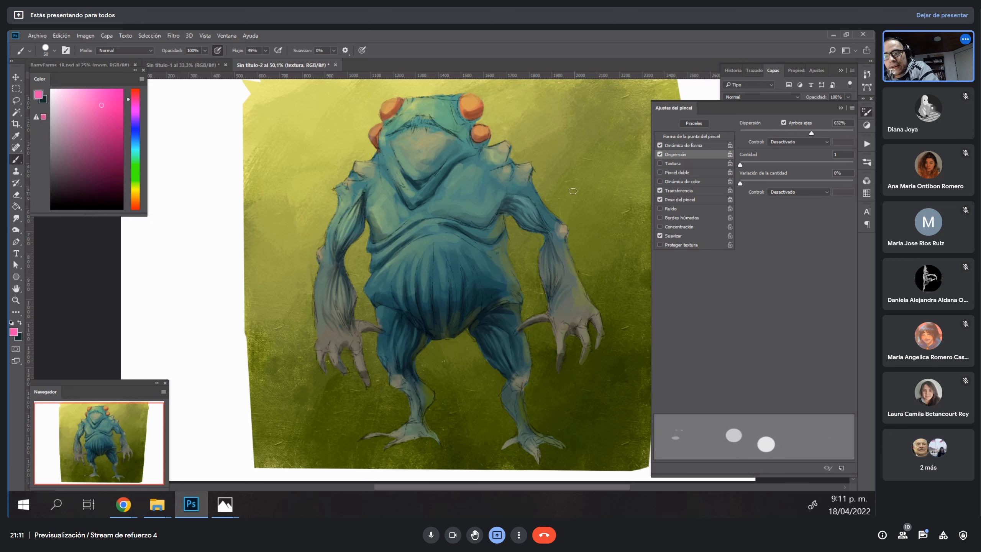
pyautogui.moveTo(580, 150)
pyautogui.mouseDown()
pyautogui.moveTo(553, 195)
pyautogui.moveTo(554, 239)
pyautogui.mouseUp()
pyautogui.moveTo(551, 279)
pyautogui.mouseDown()
pyautogui.moveTo(519, 380)
pyautogui.moveTo(579, 258)
pyautogui.moveTo(537, 301)
pyautogui.mouseUp()
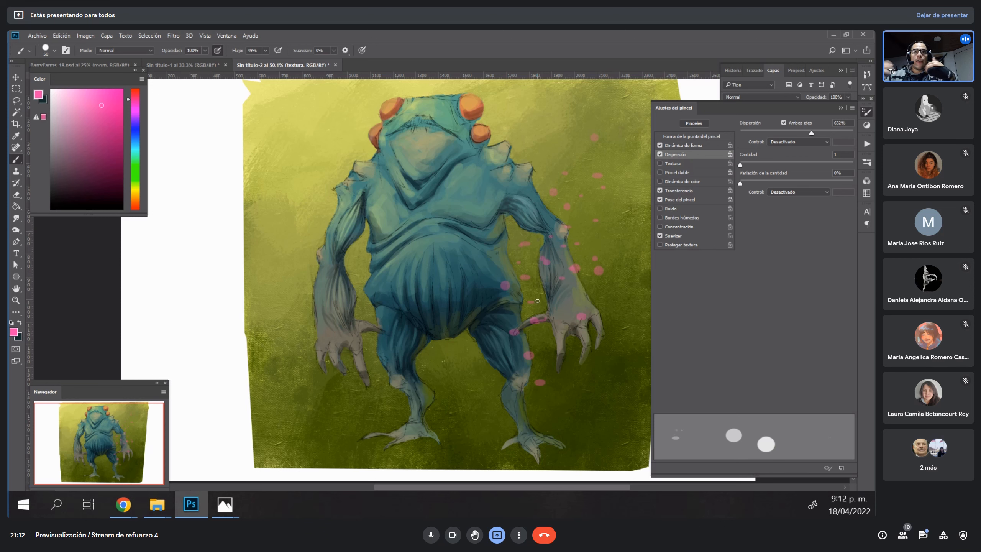
pyautogui.hotkey('ctrl', 'z')
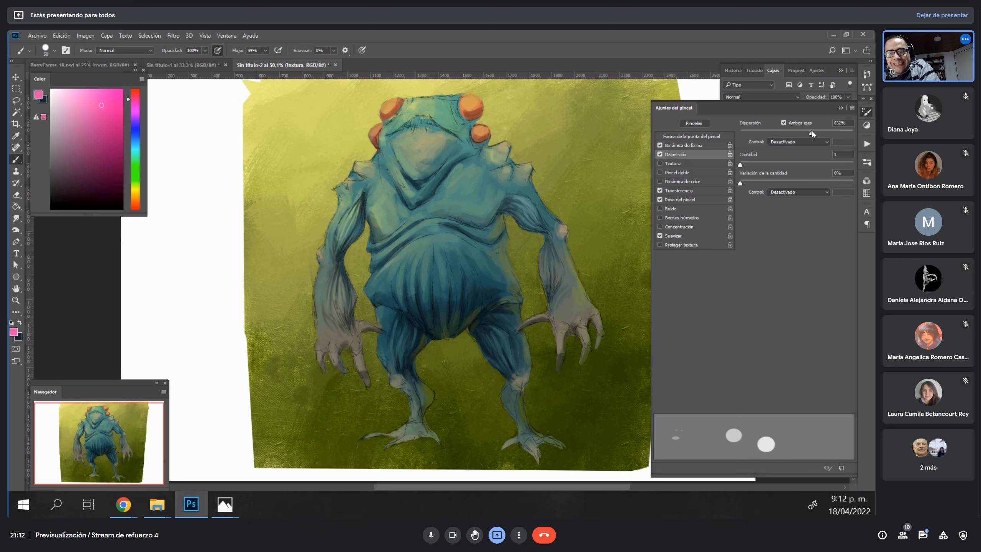
# Set the scattering to 656% with a count (Cantidad) of 3, test a stroke around the arm and leg, and undo it.
pyautogui.moveTo(812, 130)
pyautogui.mouseDown()
pyautogui.moveTo(802, 131)
pyautogui.moveTo(813, 131)
pyautogui.mouseUp()
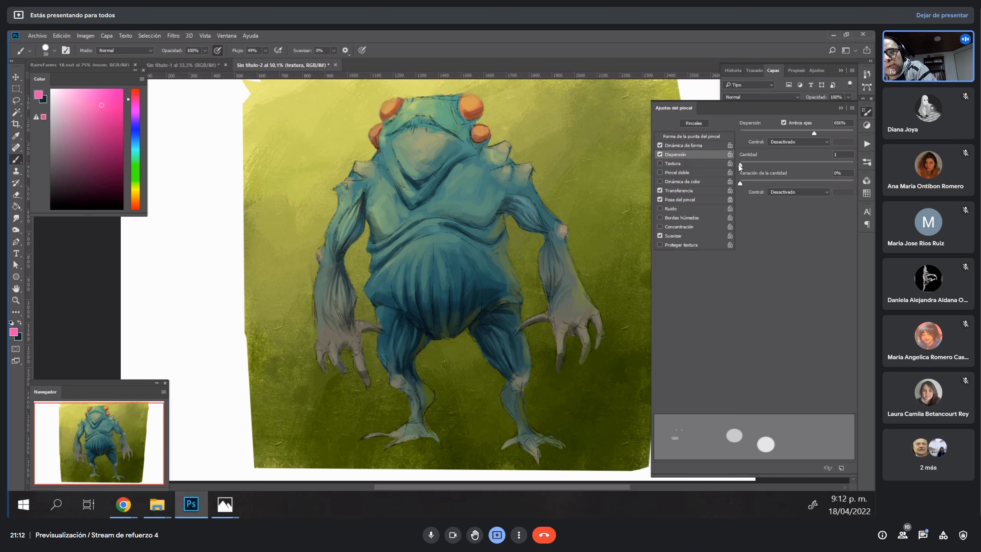
pyautogui.moveTo(741, 165); pyautogui.dragTo(753, 165)
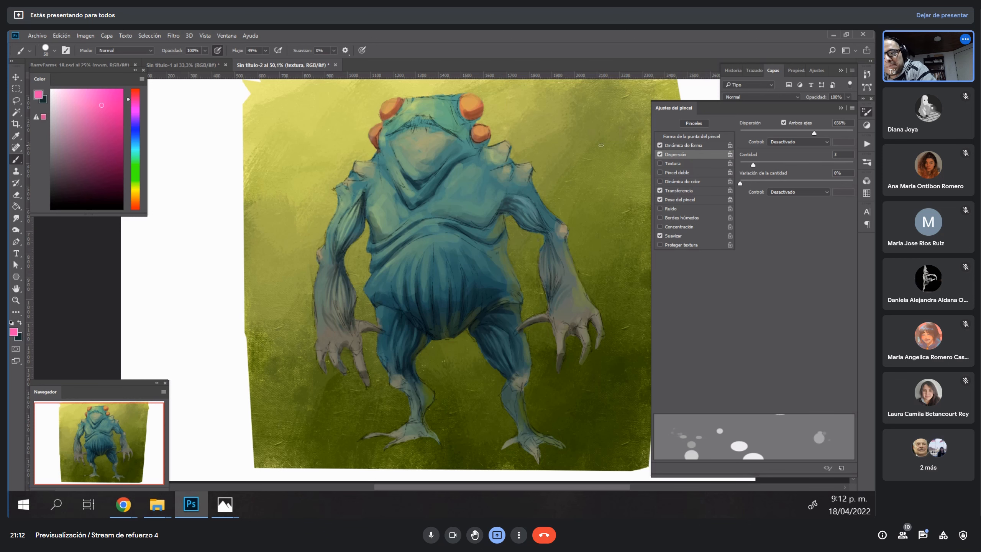
pyautogui.moveTo(539, 209)
pyautogui.mouseDown()
pyautogui.moveTo(597, 202)
pyautogui.moveTo(529, 261)
pyautogui.moveTo(590, 236)
pyautogui.moveTo(566, 290)
pyautogui.moveTo(576, 331)
pyautogui.moveTo(609, 325)
pyautogui.moveTo(570, 387)
pyautogui.moveTo(598, 330)
pyautogui.moveTo(500, 316)
pyautogui.moveTo(448, 334)
pyautogui.mouseUp()
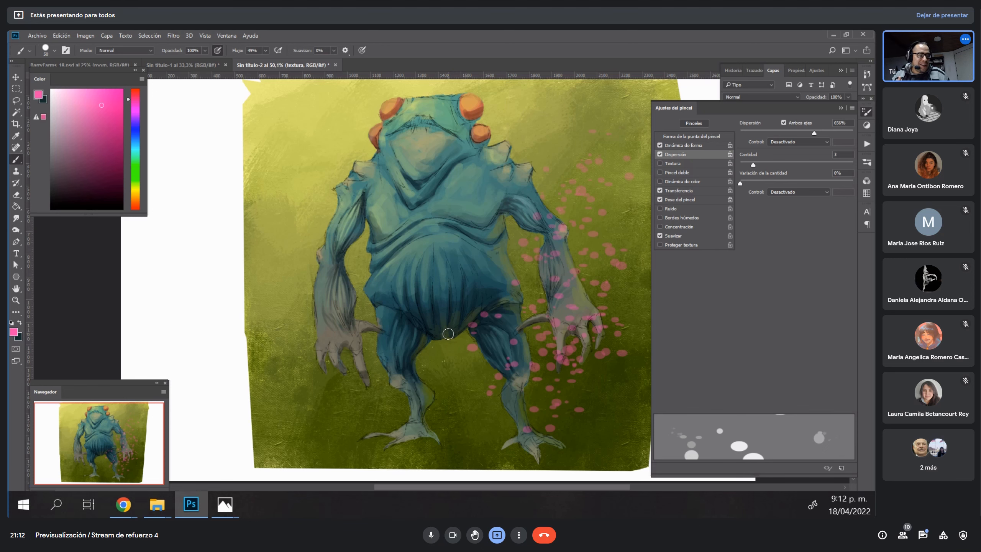
pyautogui.hotkey('ctrl', 'z')
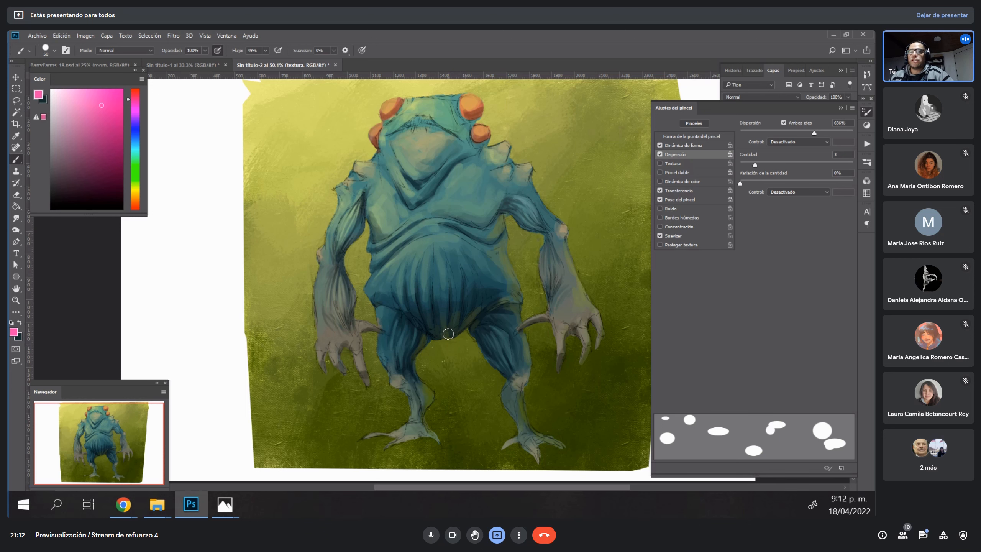
# Set the brush tip spacing to 428%, test a scattered pink stroke down the creature's arm, and undo it.
pyautogui.click(702, 135)
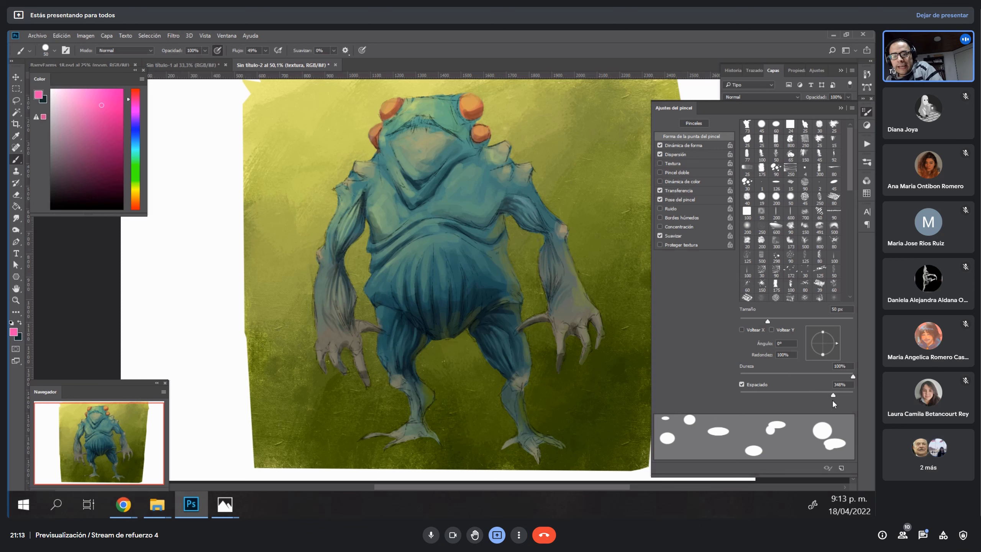
pyautogui.moveTo(833, 396); pyautogui.dragTo(838, 395)
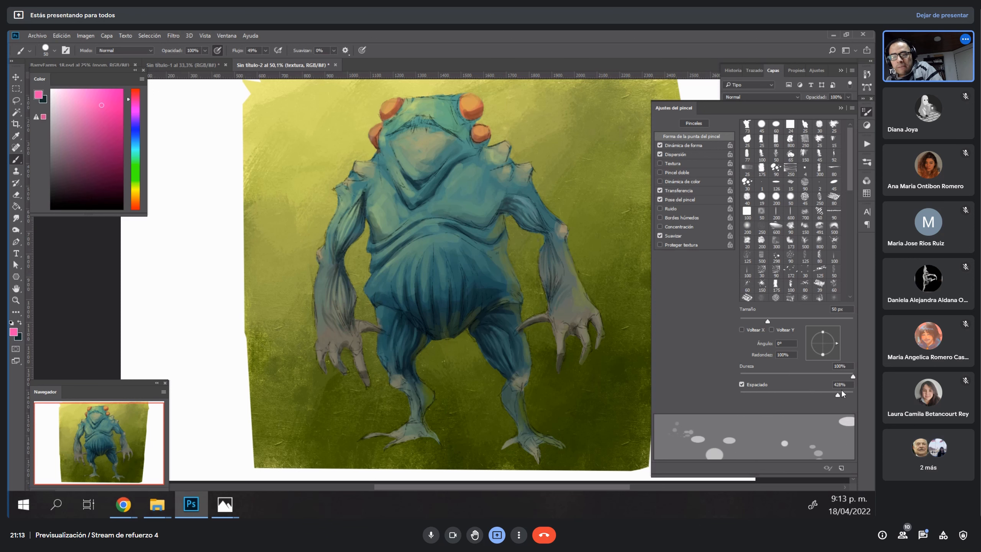
pyautogui.moveTo(576, 123)
pyautogui.mouseDown()
pyautogui.moveTo(563, 154)
pyautogui.moveTo(590, 165)
pyautogui.moveTo(564, 304)
pyautogui.mouseUp()
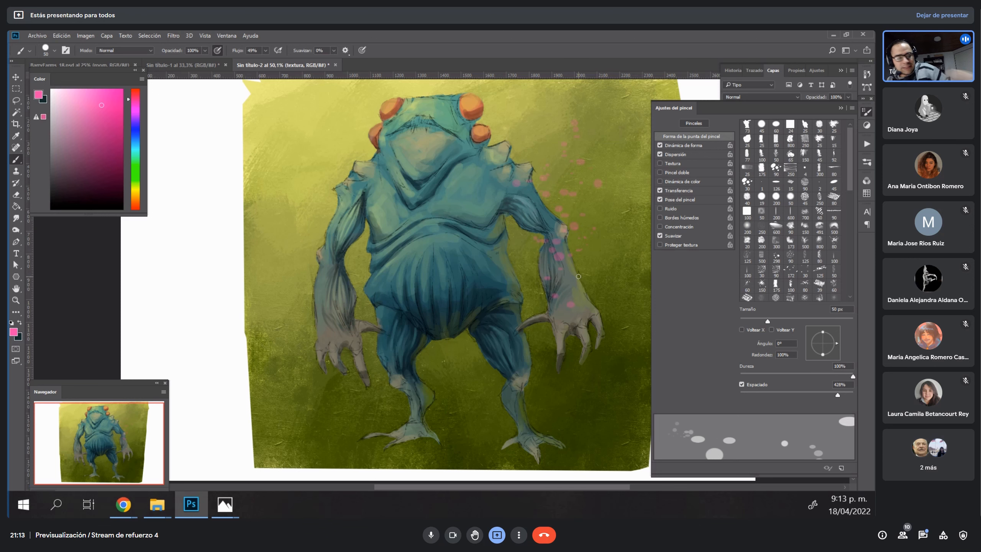
pyautogui.hotkey('ctrl', 'z')
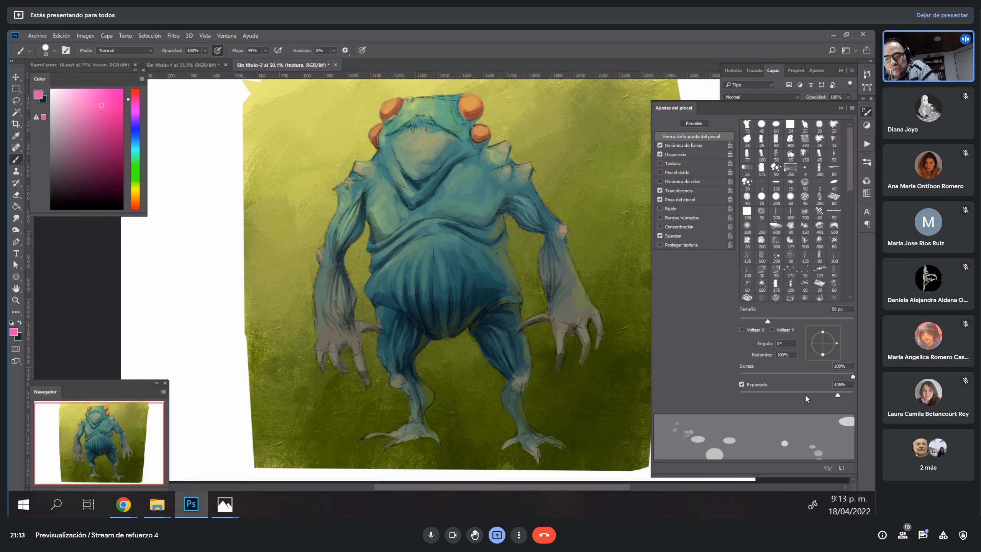
# Set the brush tip spacing (Espaciado) to 116%, test a pink stroke down the creature's arm, and undo it.
pyautogui.moveTo(805, 394); pyautogui.dragTo(801, 391)
pyautogui.moveTo(576, 170); pyautogui.dragTo(570, 281)
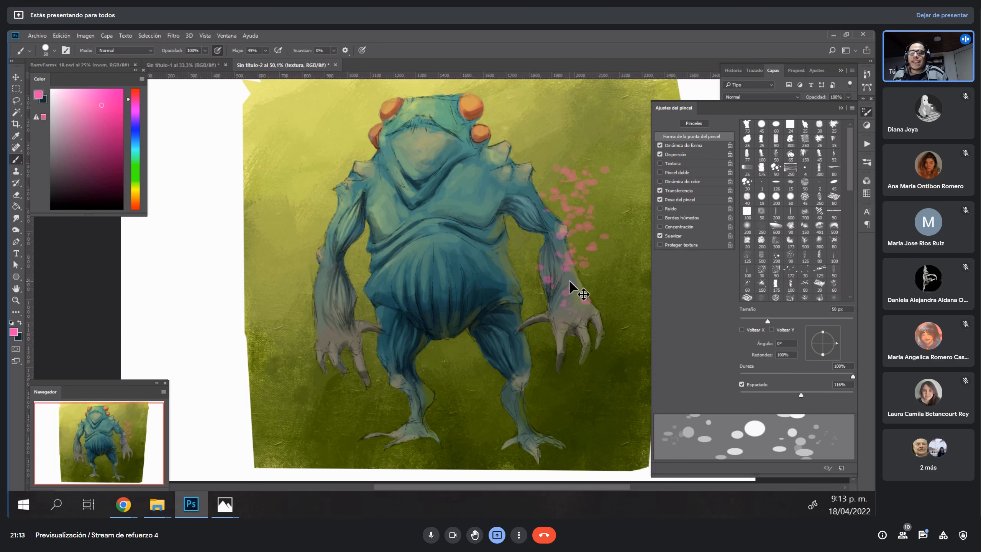
pyautogui.hotkey('ctrl', 'z')
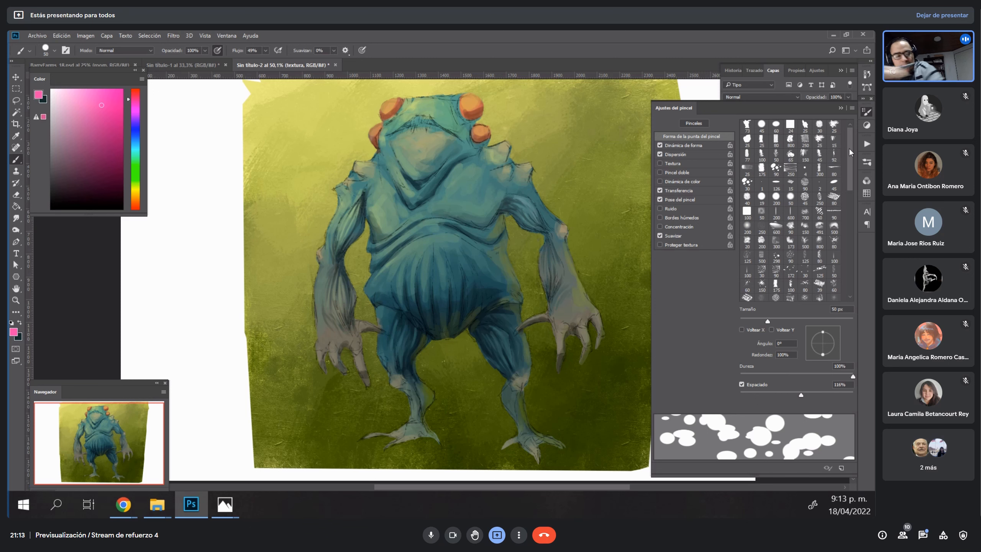
# Sample a pale grey-green from the creature's shoulder as the brush colour and reduce the brush size to 20 px.
pyautogui.press('F7')
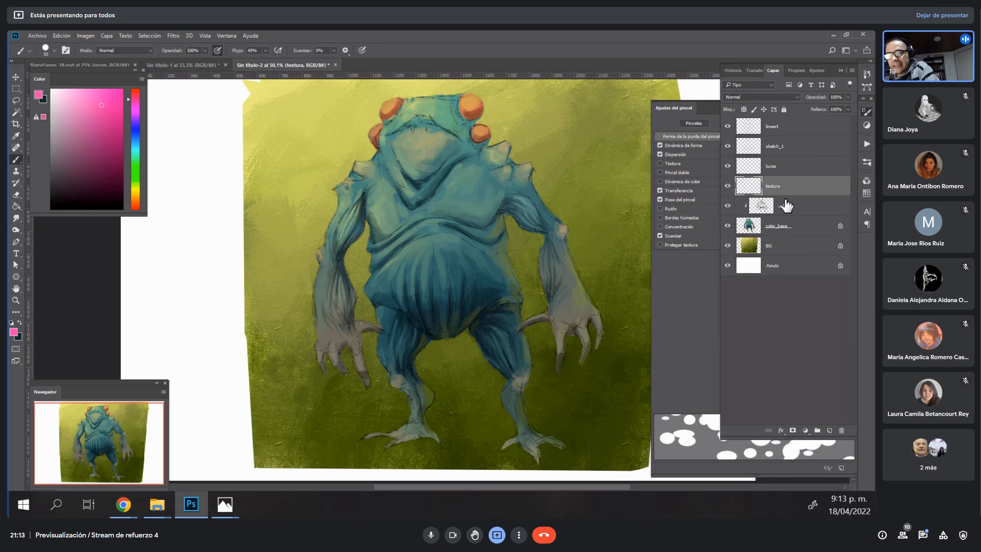
pyautogui.keyDown('alt'); pyautogui.click(491, 154); pyautogui.keyUp('alt')
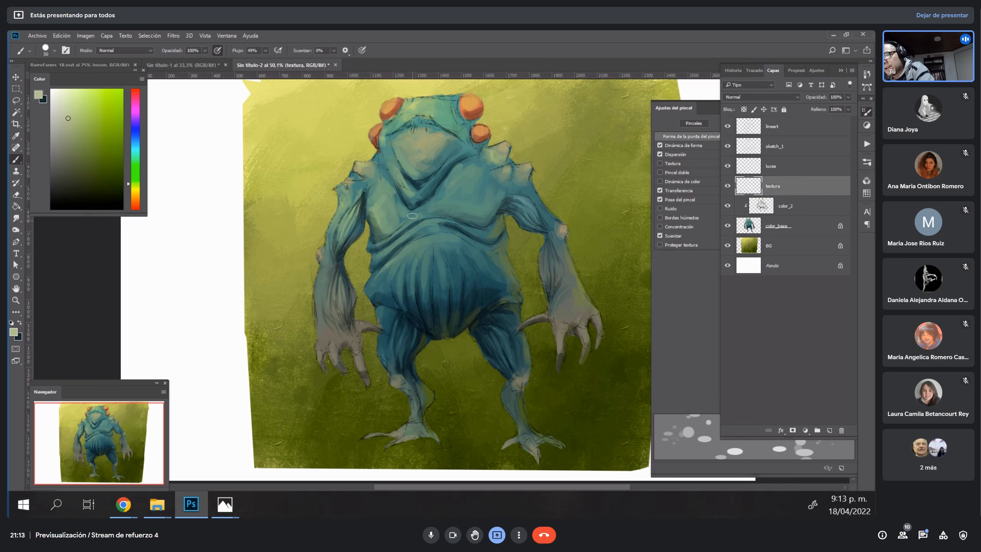
pyautogui.press('[')
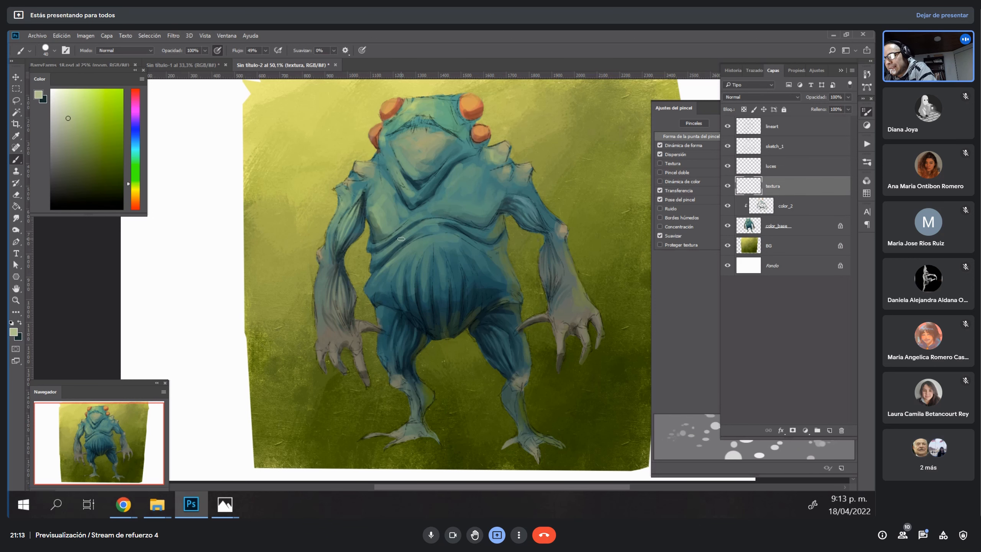
pyautogui.press('[')
pyautogui.press('[')
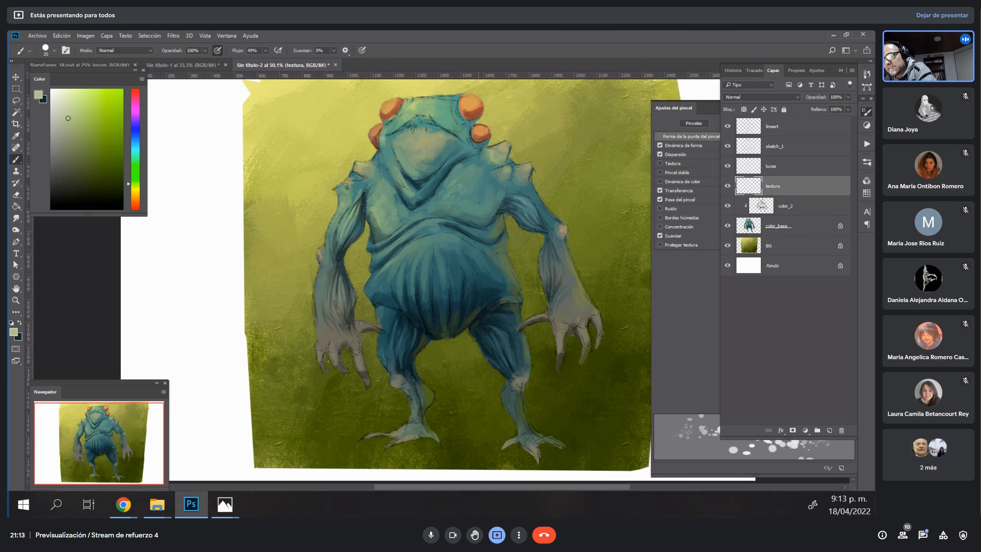
# Set the brush's flow (Flujo) to 40% and its opacity (Opacidad) to 83%.
pyautogui.click(265, 50)
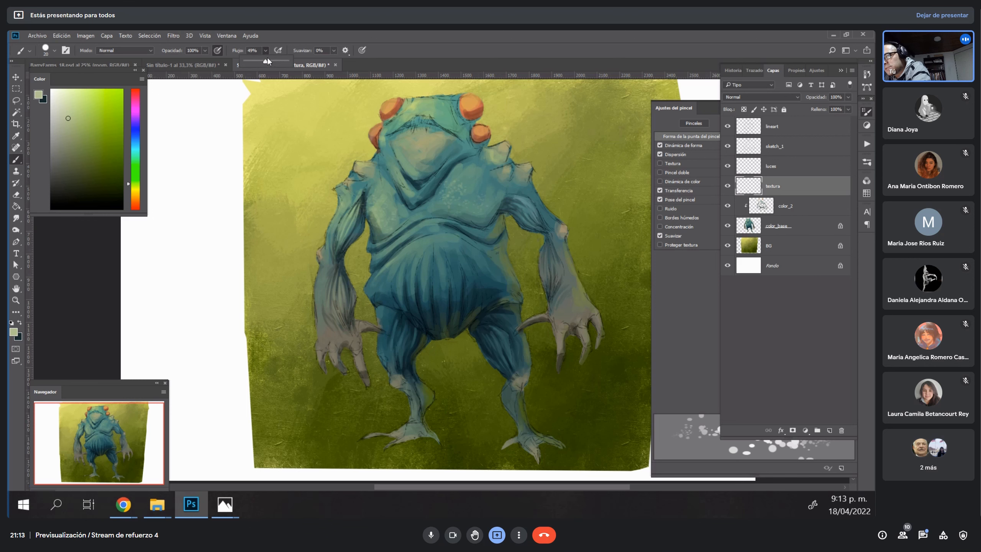
pyautogui.moveTo(266, 60); pyautogui.dragTo(261, 61)
pyautogui.click(205, 49)
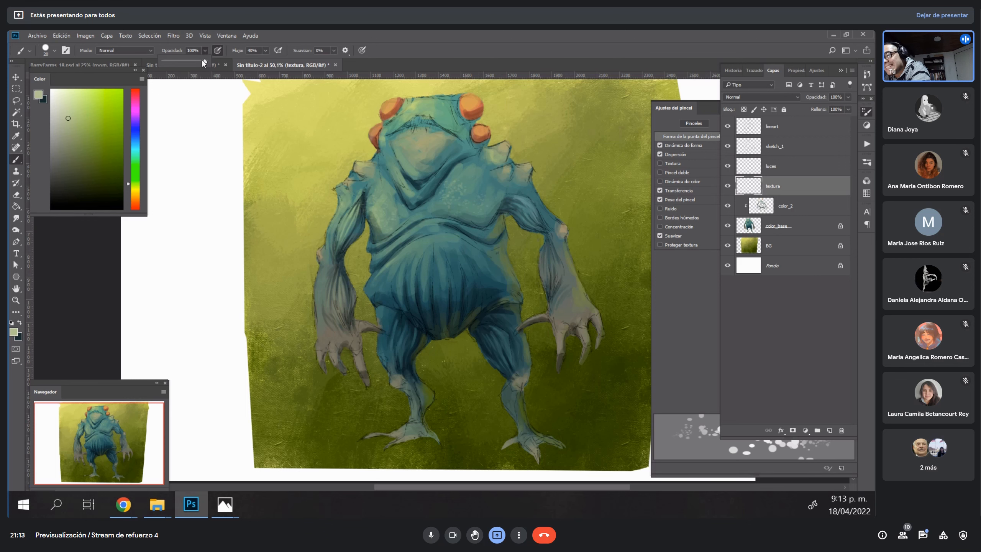
# Dab scattered spots over the creature's skin with the pale green and a warm beige, and sample teal from its belly.
pyautogui.click(476, 176)
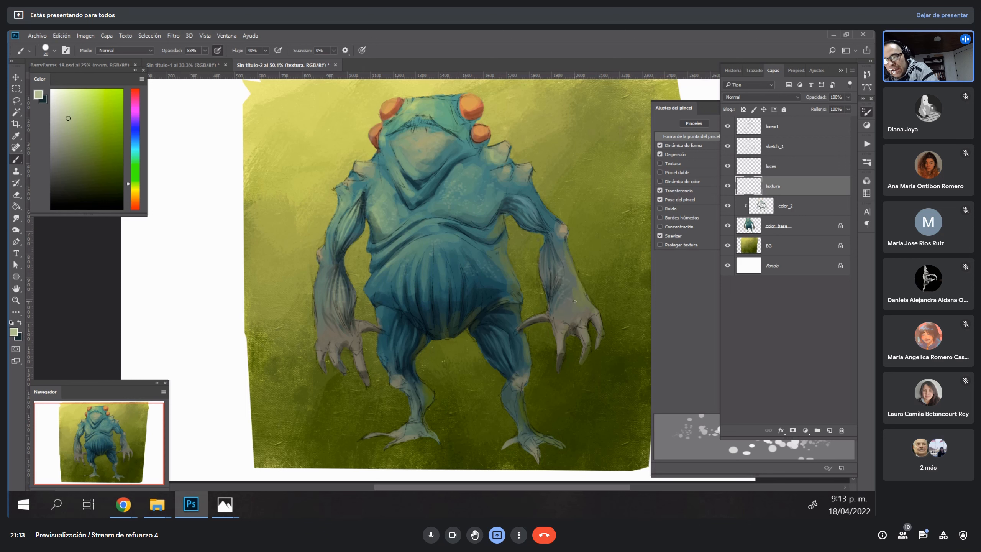
pyautogui.click(132, 194)
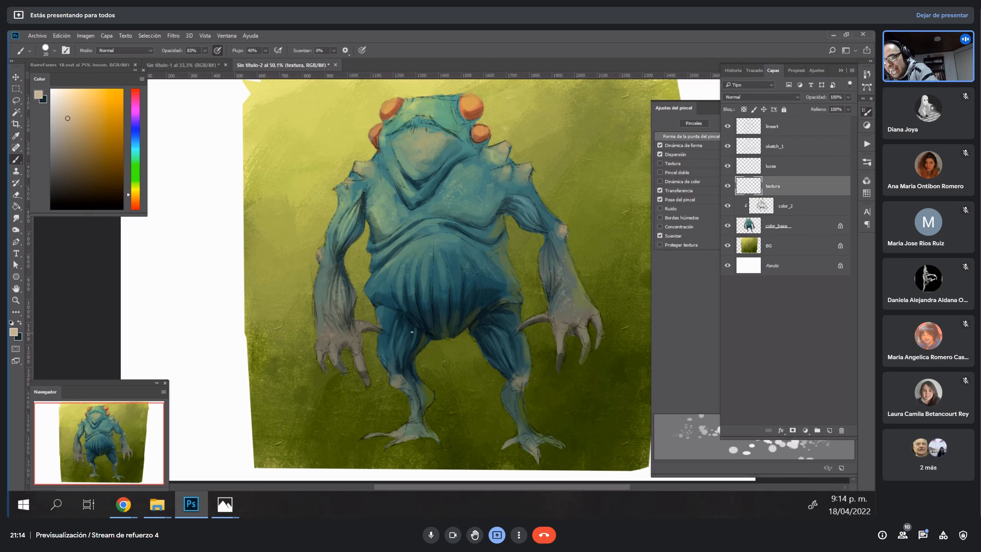
pyautogui.keyDown('alt'); pyautogui.click(427, 258); pyautogui.keyUp('alt')
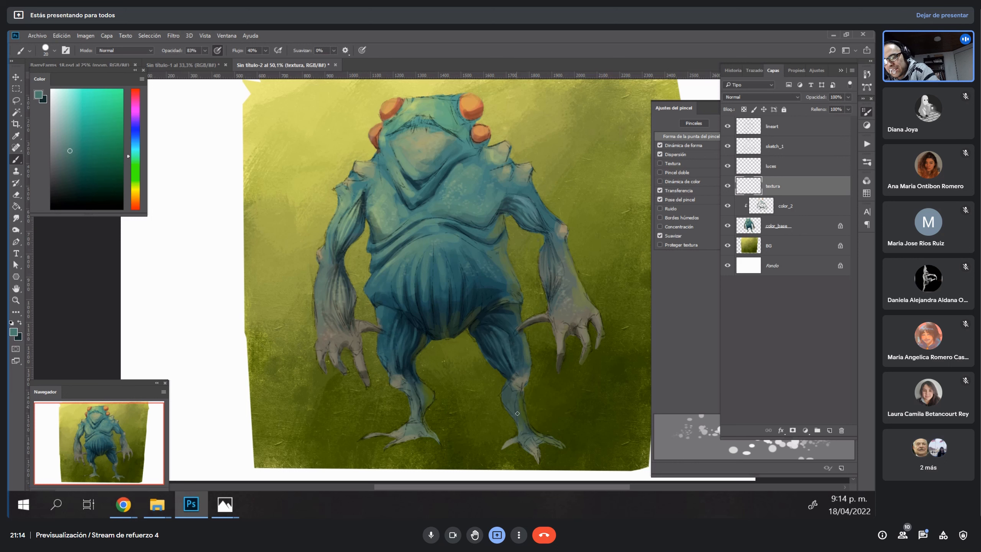
pyautogui.keyDown('alt'); pyautogui.click(415, 236); pyautogui.keyUp('alt')
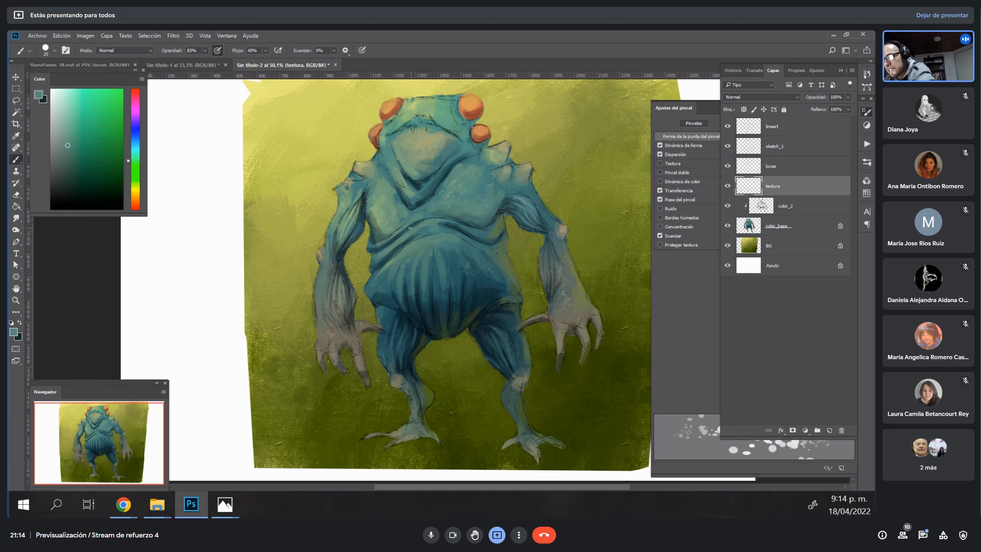
# Lighten the sampled teal, shift its hue to a pale yellow-green, and enlarge the brush to 25 px.
pyautogui.click(67, 136)
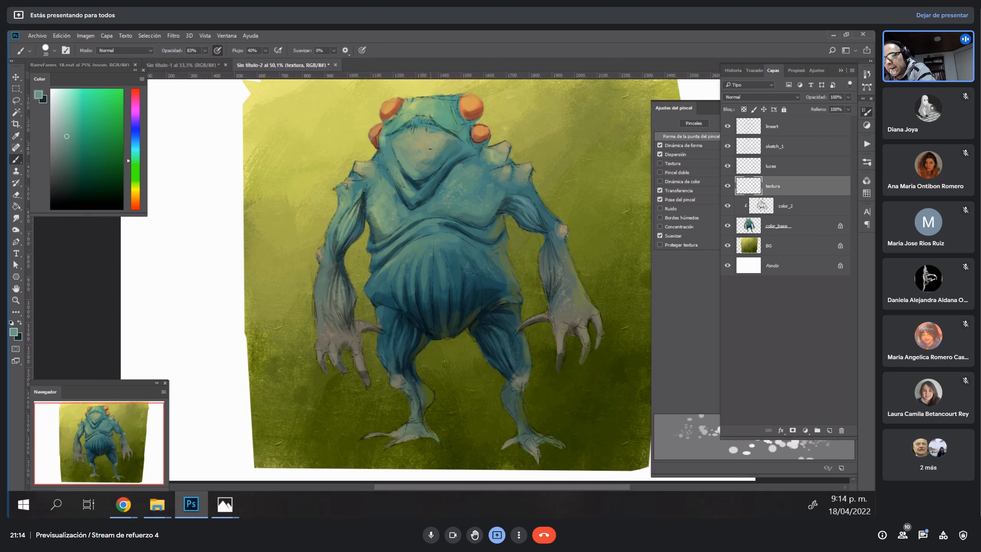
pyautogui.click(66, 123)
pyautogui.click(136, 182)
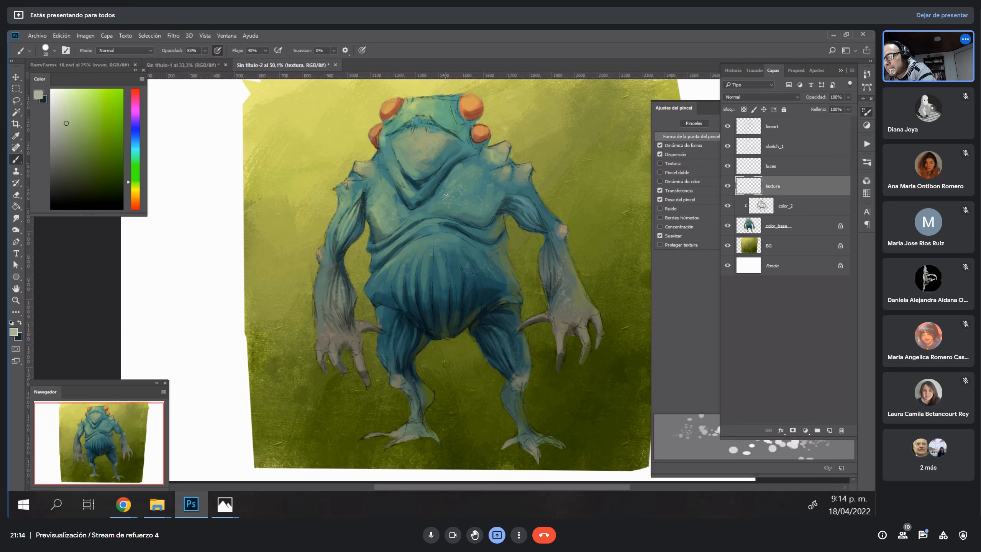
pyautogui.press(']')
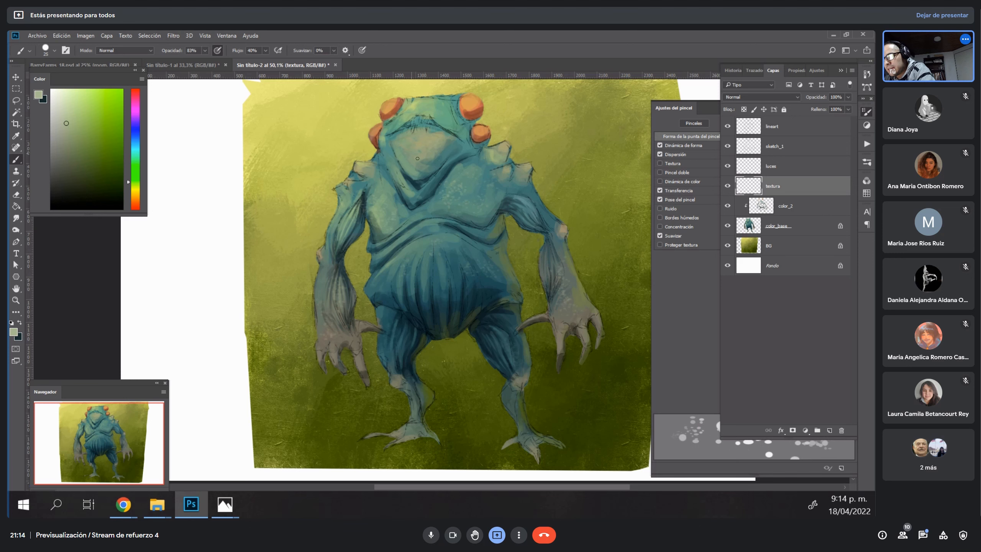
# Try the Multiplicar blend mode on the textura layer, and change it to Superponer.
pyautogui.click(777, 97)
pyautogui.click(750, 128)
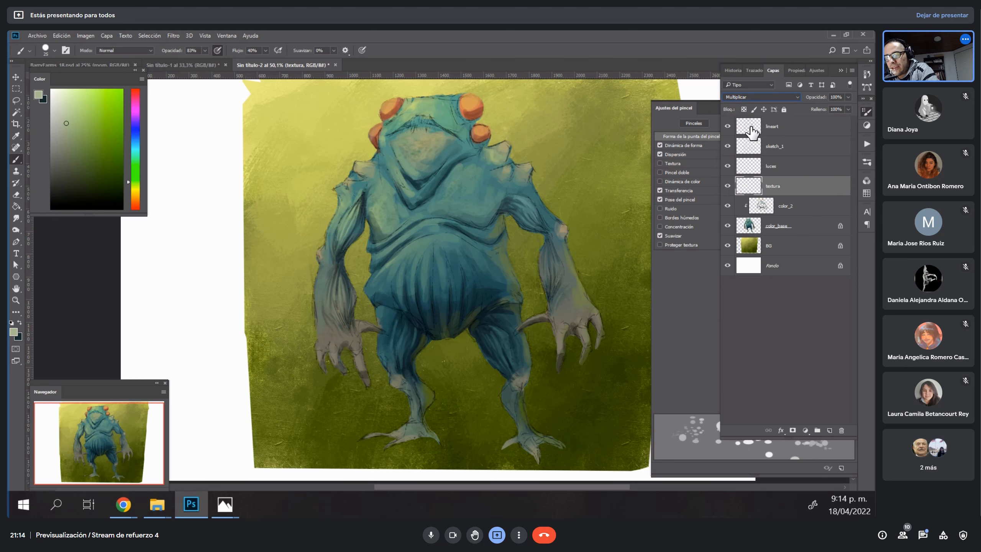
pyautogui.click(769, 97)
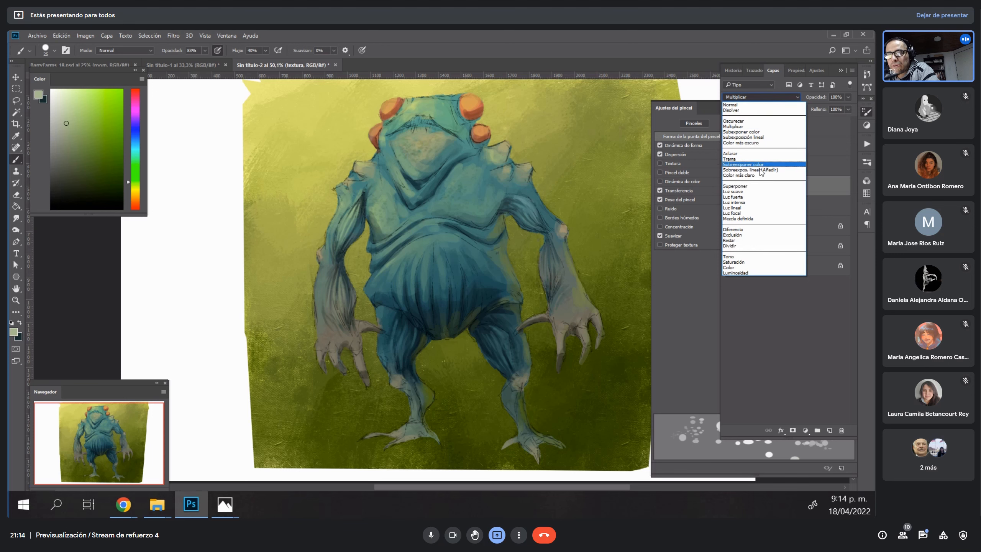
pyautogui.click(750, 189)
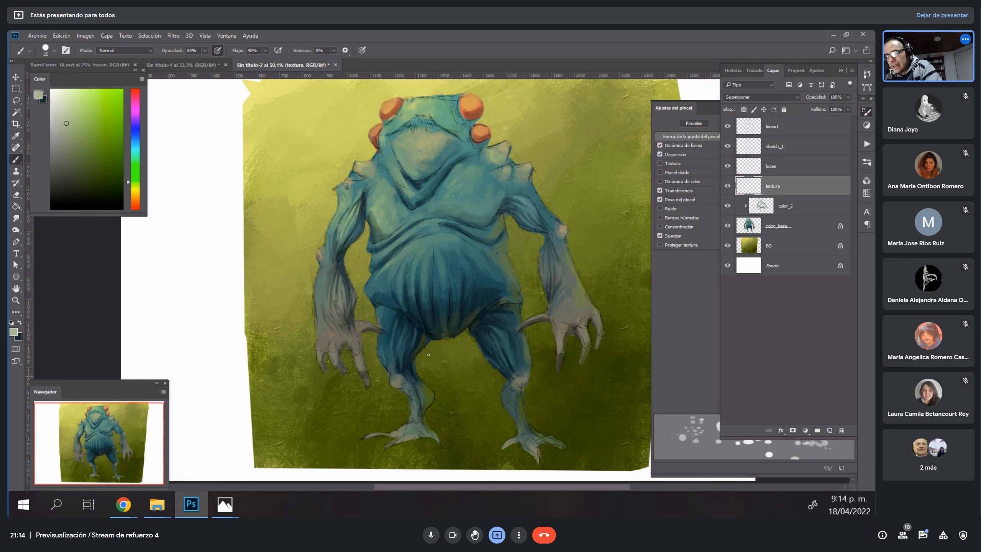
# Set the brush spacing to 196%, the scattering (Dispersión) to 844% and the count (Cantidad) to 2.
pyautogui.press('F5')
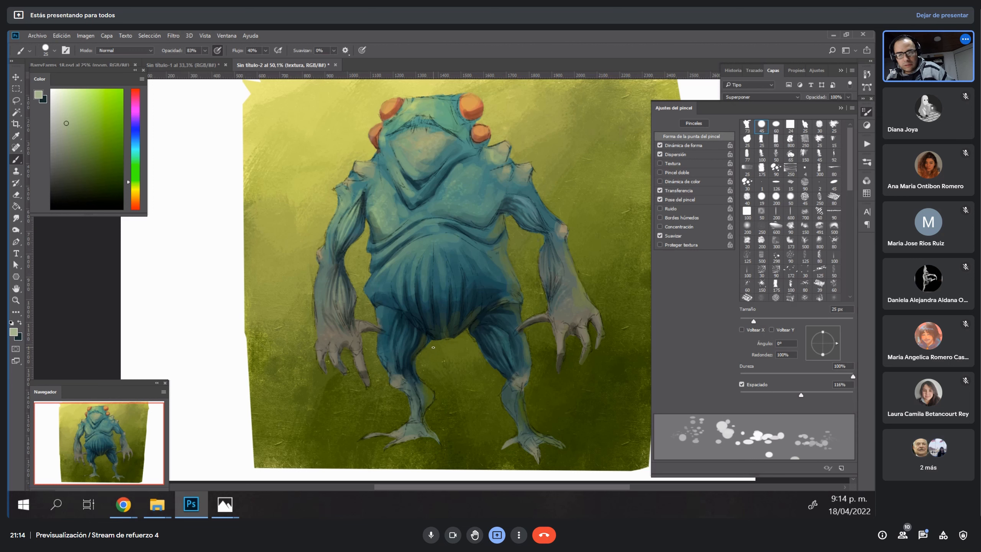
pyautogui.moveTo(807, 392); pyautogui.dragTo(824, 392)
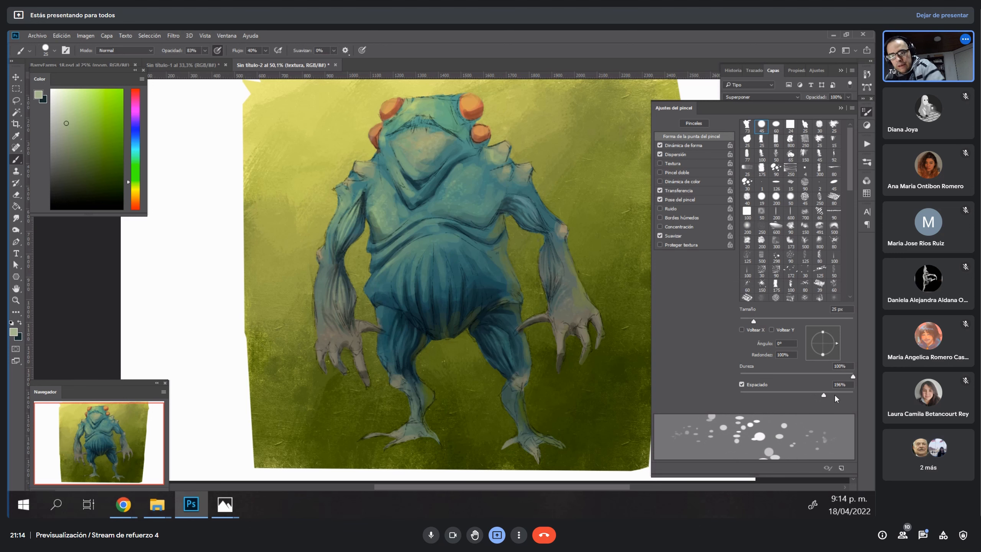
pyautogui.click(690, 154)
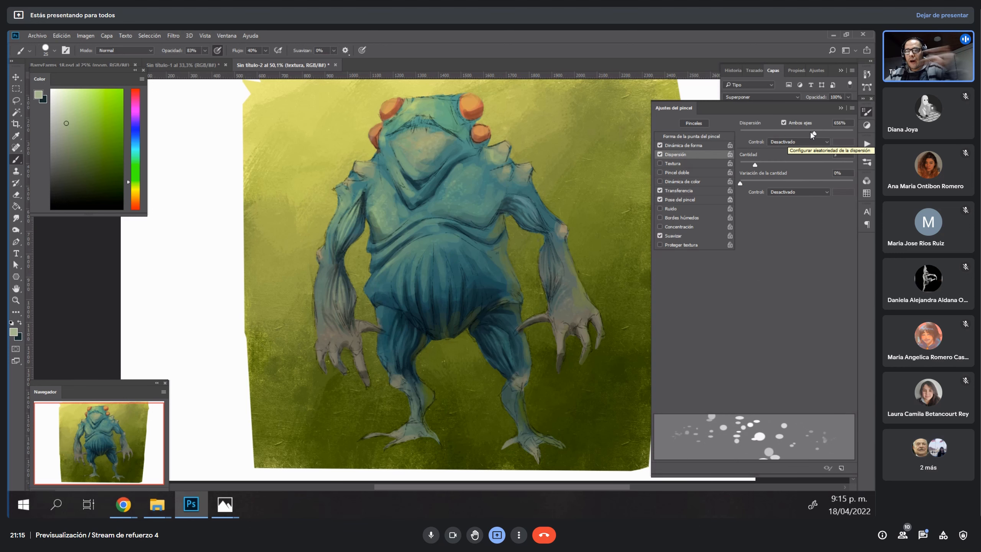
pyautogui.moveTo(811, 133); pyautogui.dragTo(793, 130)
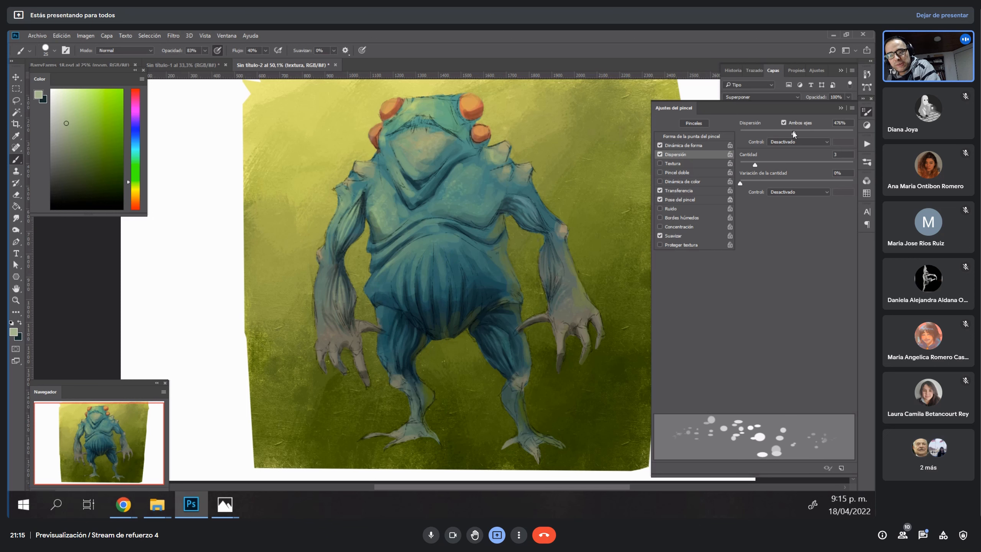
pyautogui.moveTo(751, 163); pyautogui.dragTo(746, 165)
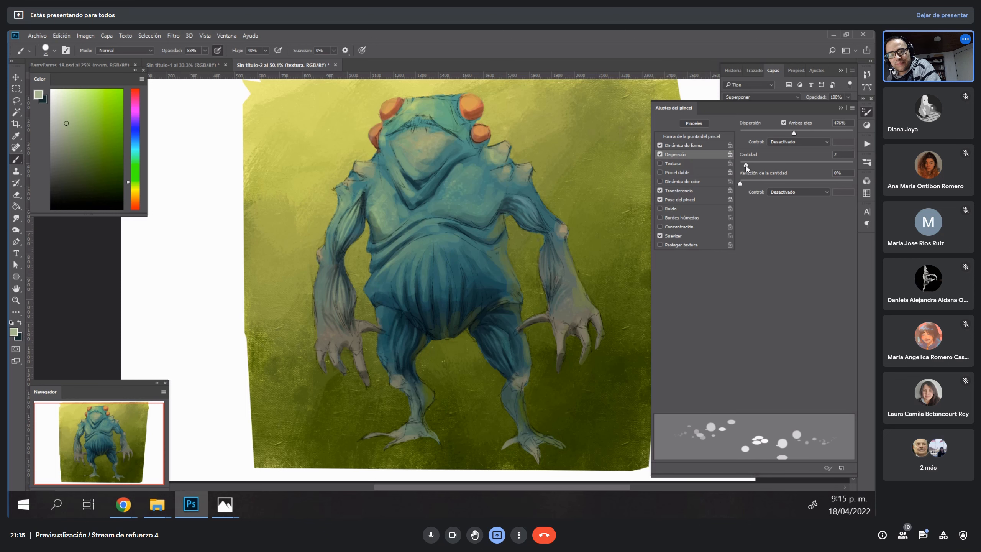
pyautogui.moveTo(794, 132); pyautogui.dragTo(835, 132)
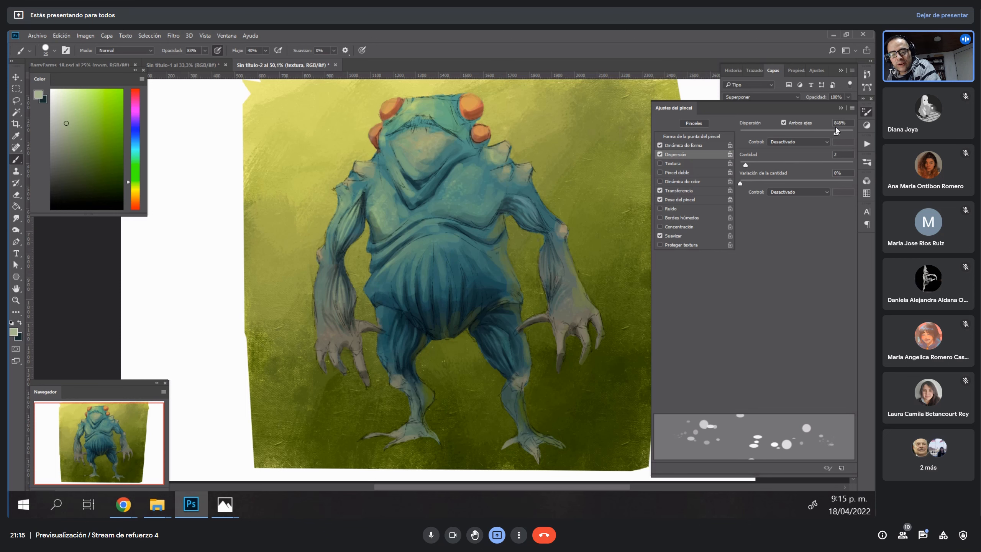
# Choose a light pale yellow as the brush colour and enlarge the brush to 50 px.
pyautogui.click(135, 186)
pyautogui.moveTo(61, 112); pyautogui.dragTo(64, 102)
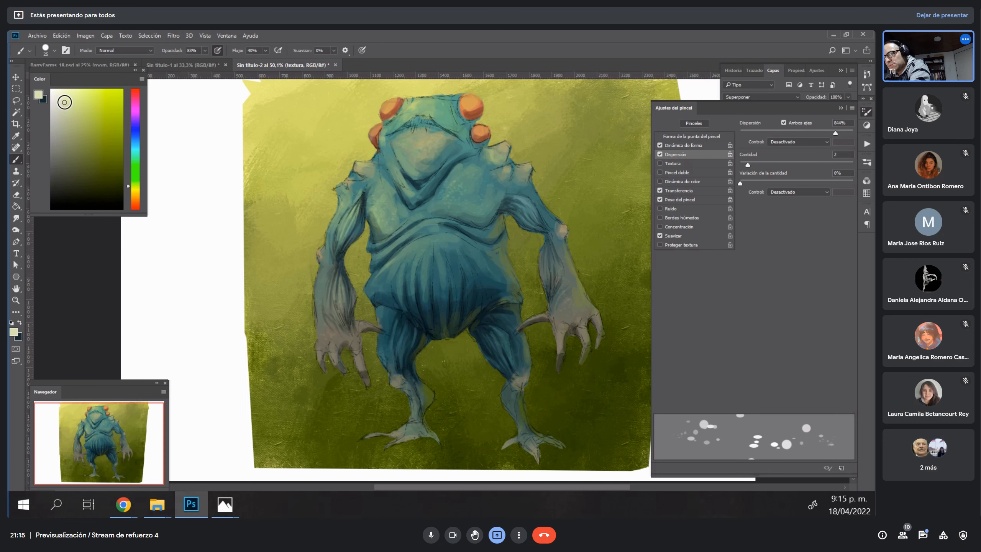
pyautogui.press(']')
pyautogui.press(']')
pyautogui.press(']')
pyautogui.press(']')
pyautogui.press(']')
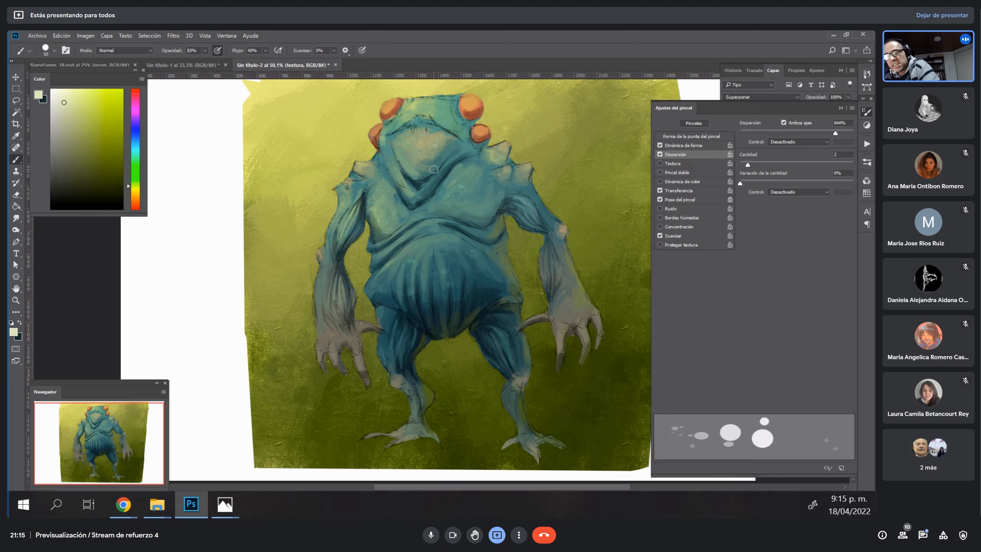
# Create a new layer above textura and name it texturas_2.
pyautogui.click(848, 97)
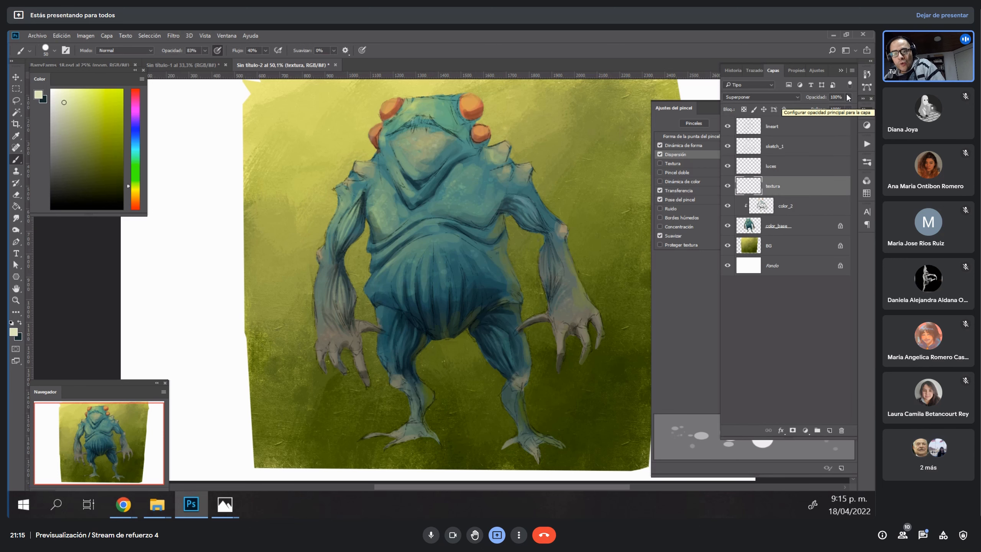
pyautogui.click(829, 431)
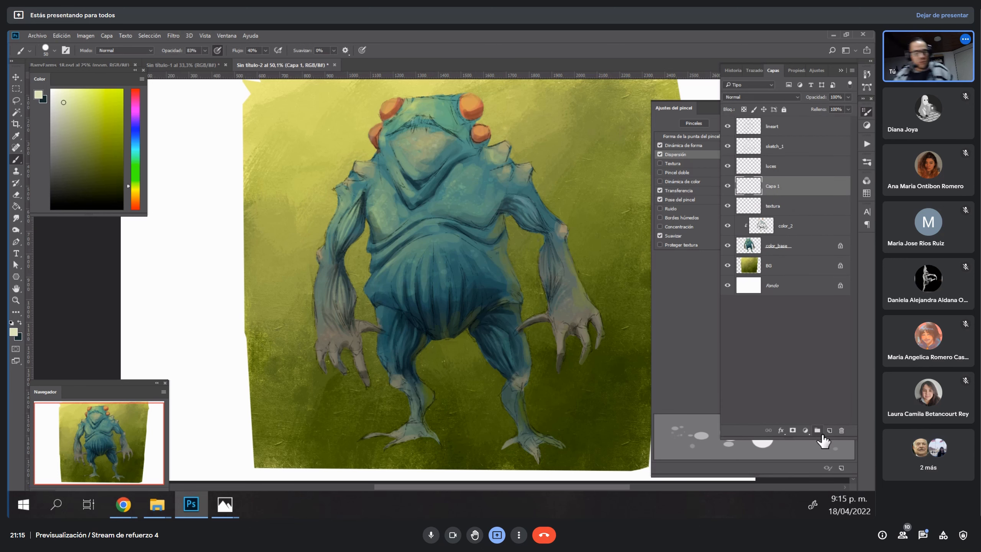
pyautogui.doubleClick(770, 186)
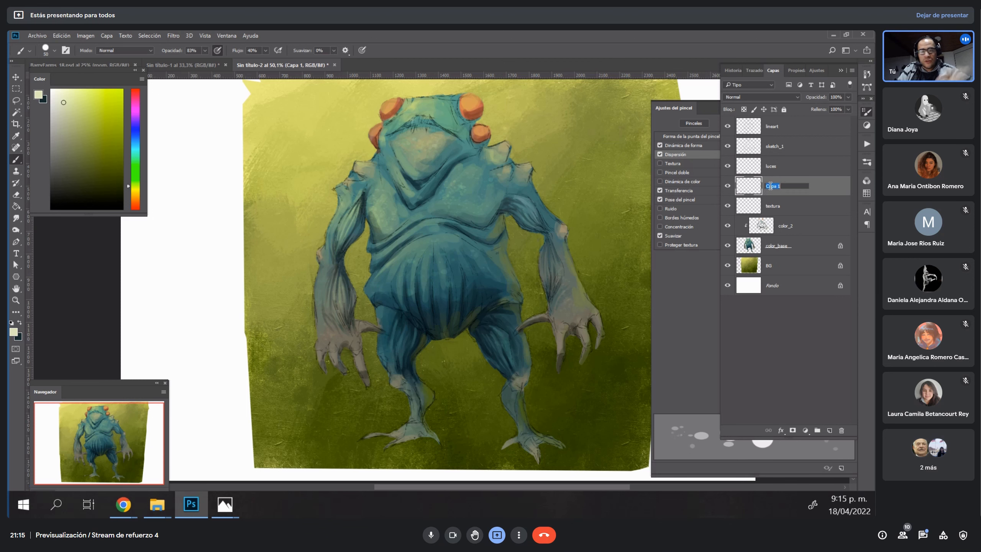
pyautogui.write('te')
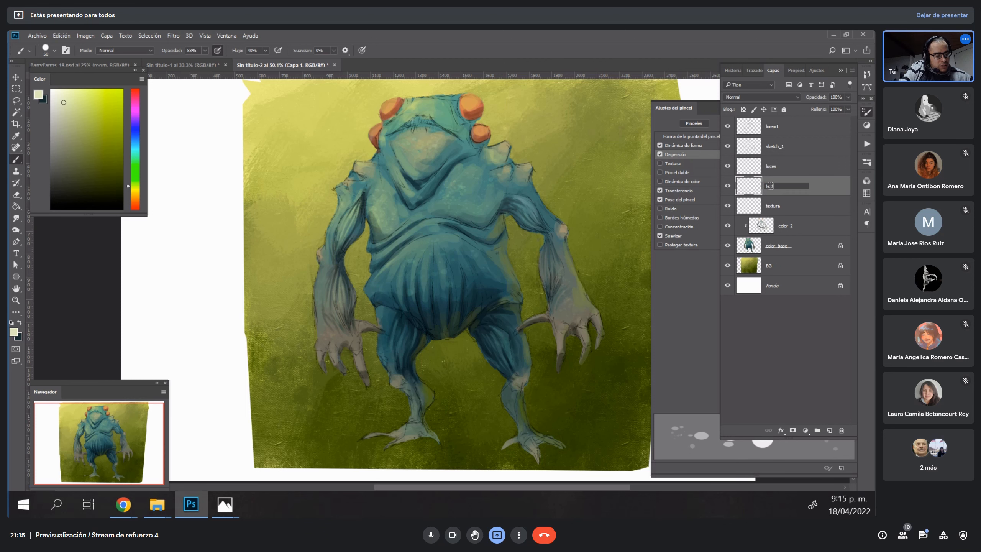
pyautogui.write('xturas')
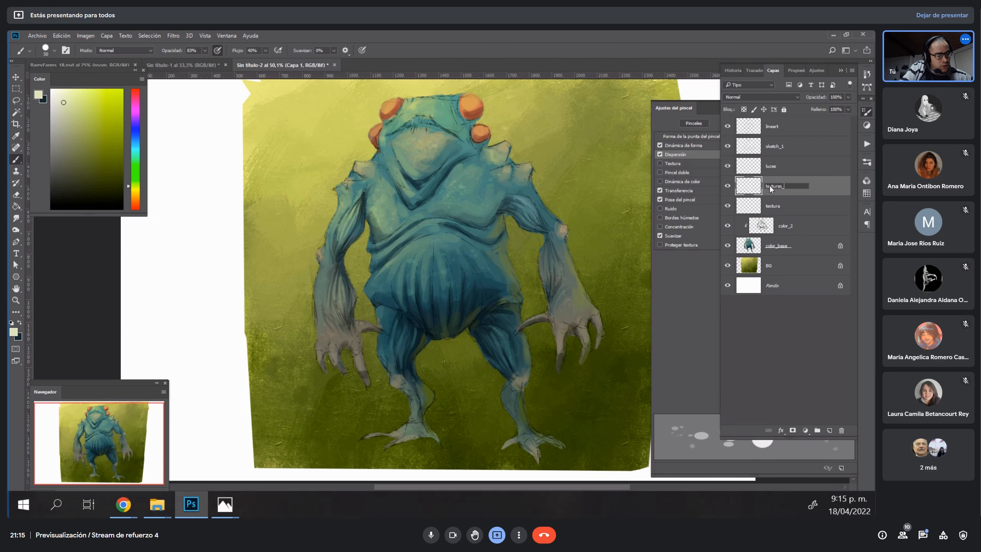
pyautogui.write('_2')
pyautogui.press('Return')
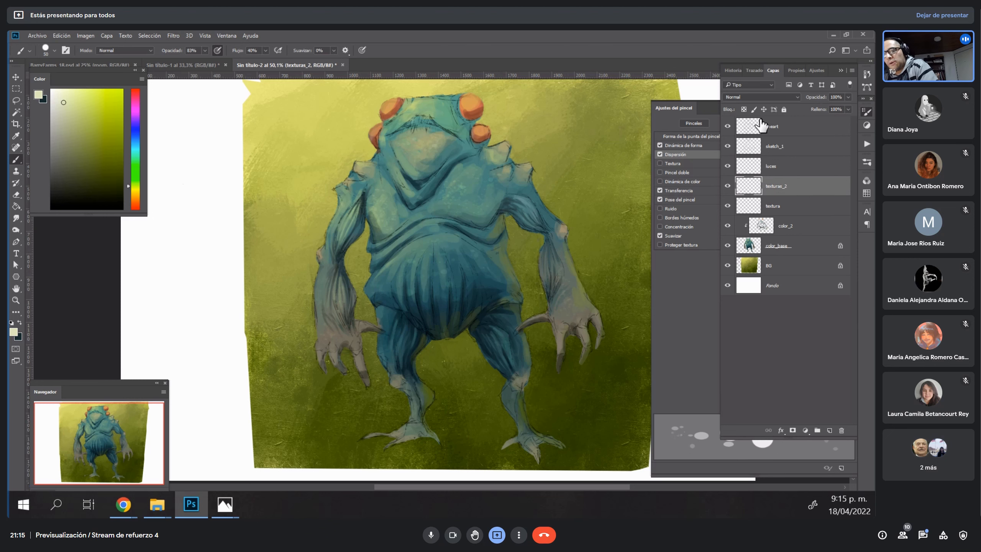
# Set the texturas_2 layer's blend mode to Superponer and choose a warm off-white as the brush colour.
pyautogui.click(774, 98)
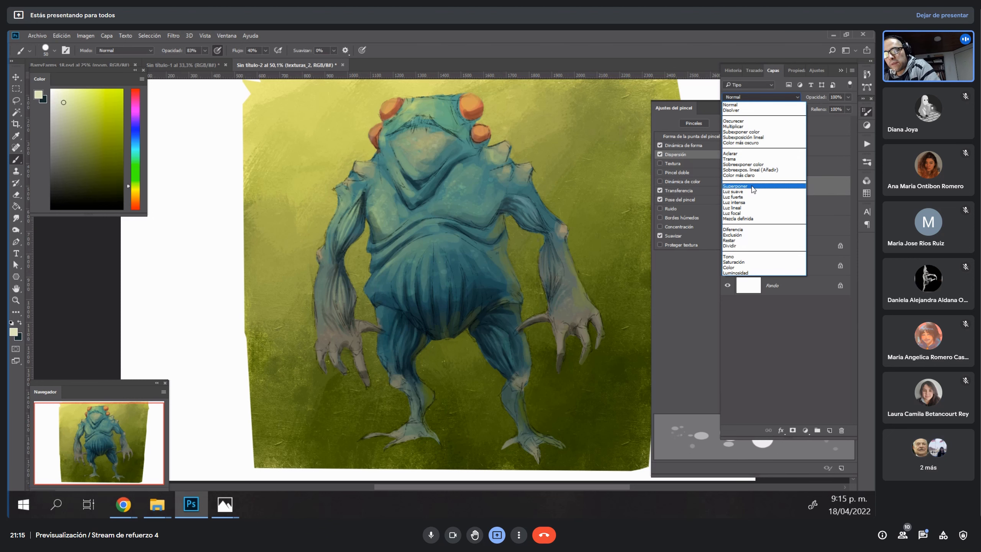
pyautogui.click(754, 187)
pyautogui.click(134, 191)
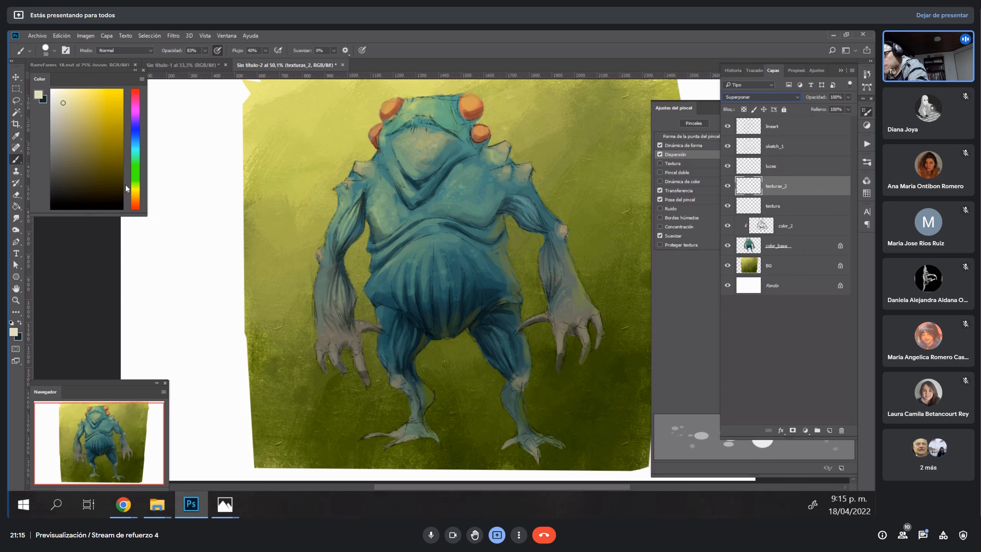
pyautogui.click(56, 96)
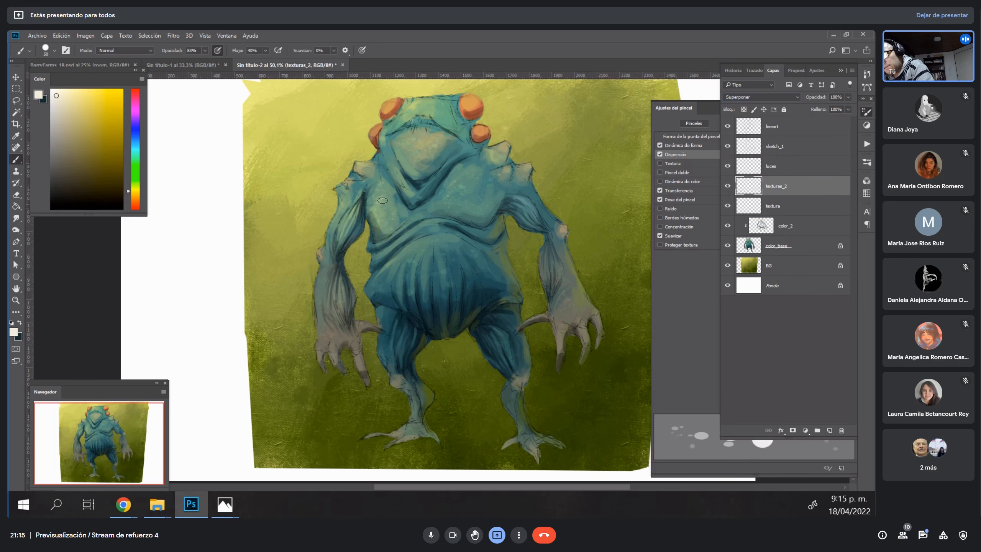
# Choose a near-white colour, set the brush opacity to 100% and the flow to 73%, and dab scattered spots across the creature's chest.
pyautogui.moveTo(77, 99); pyautogui.dragTo(51, 97)
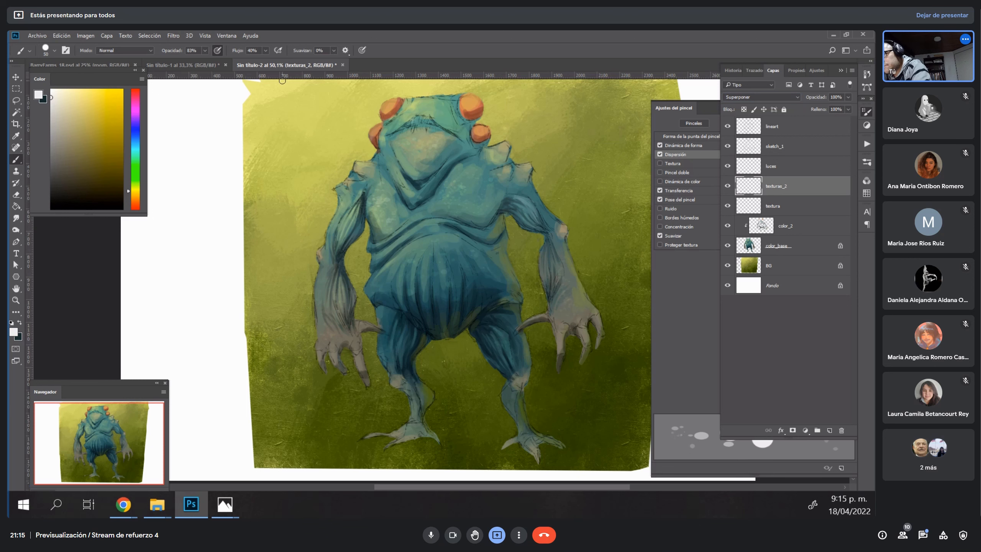
pyautogui.click(206, 51)
pyautogui.moveTo(207, 62); pyautogui.dragTo(216, 61)
pyautogui.click(265, 51)
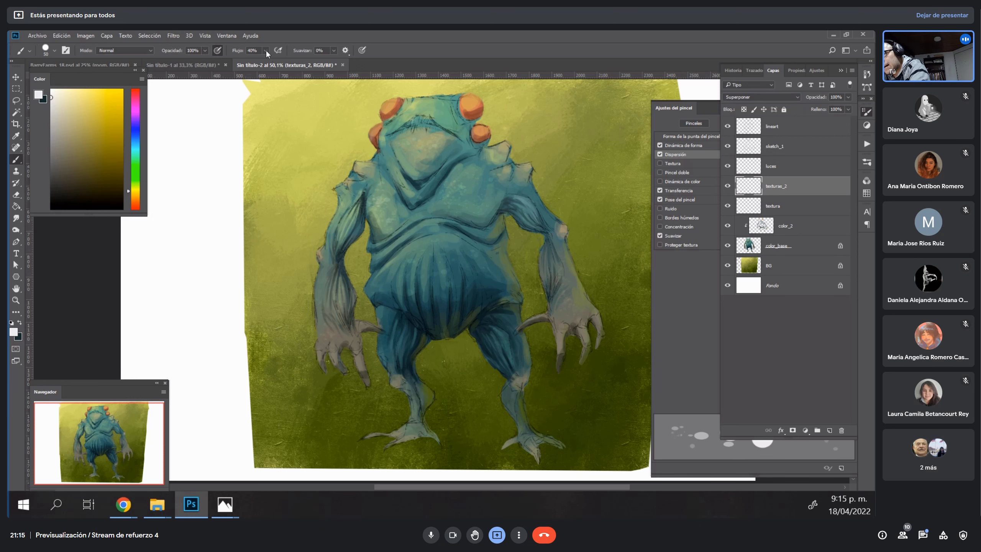
pyautogui.click(380, 192)
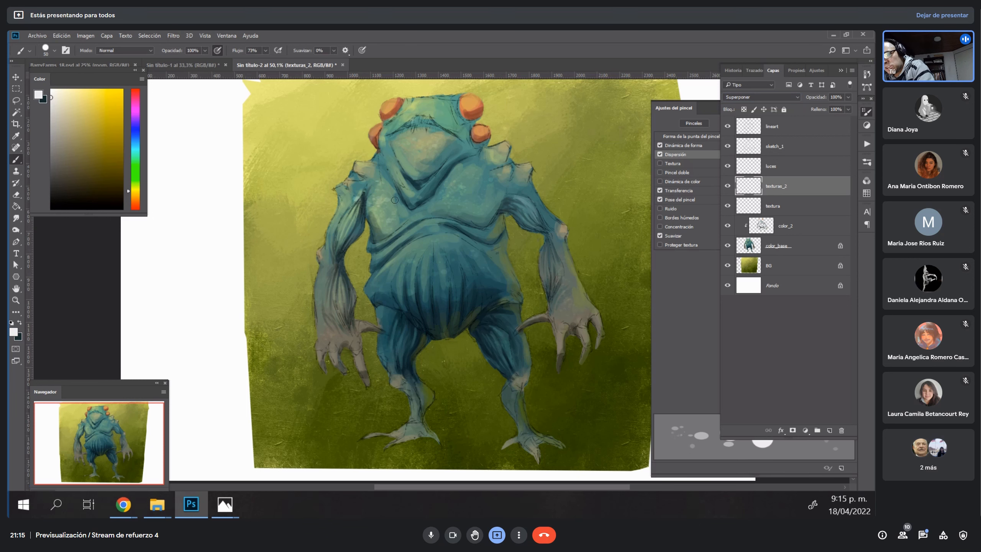
pyautogui.click(387, 209)
pyautogui.click(459, 207)
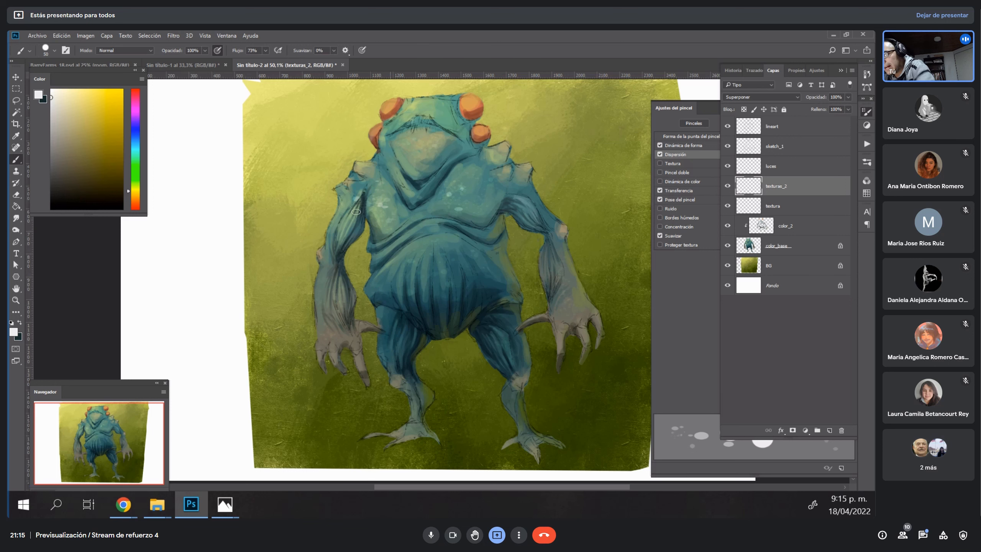
# Reduce the brush to 40 px and dab light beige and peach spots on the arms and face, cleaning up with the eraser.
pyautogui.click(59, 101)
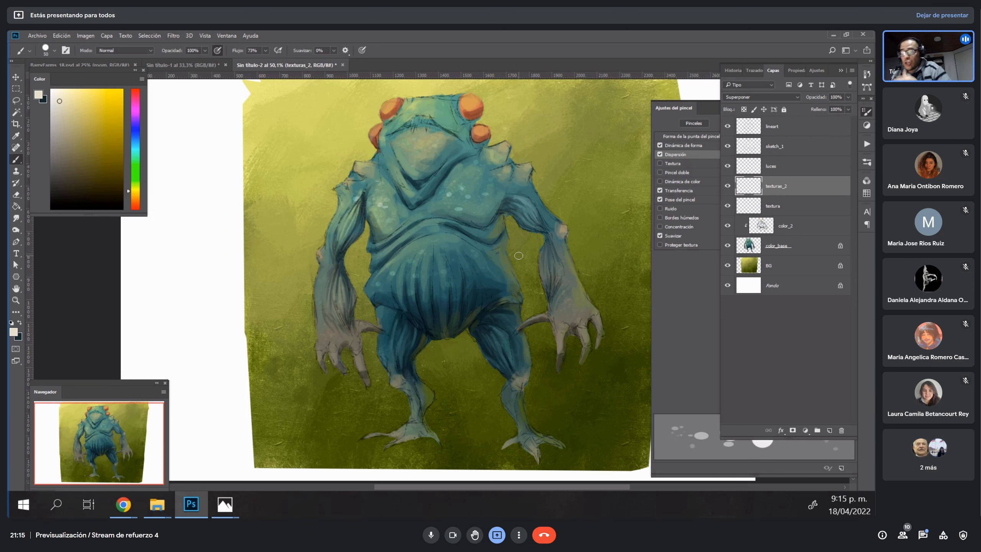
pyautogui.press('[')
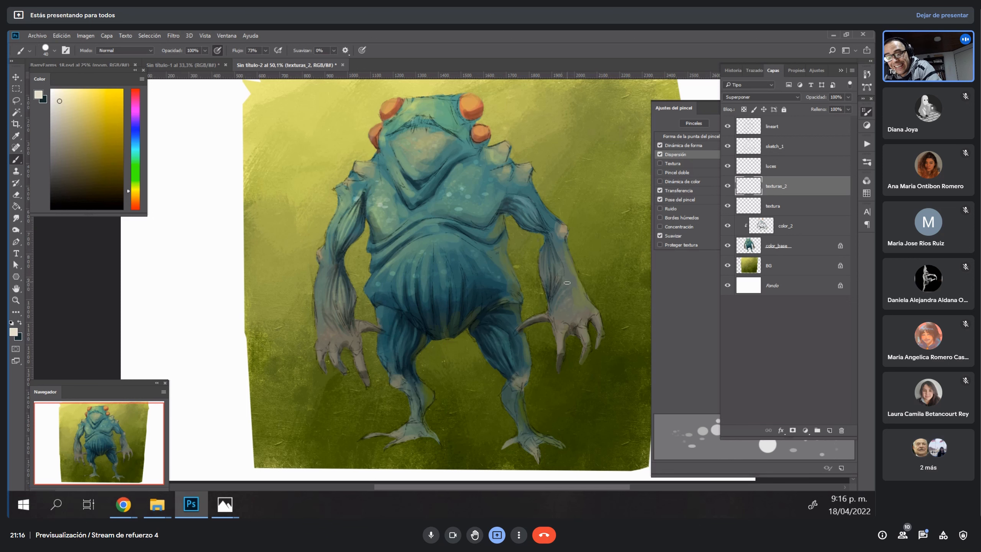
pyautogui.click(136, 201)
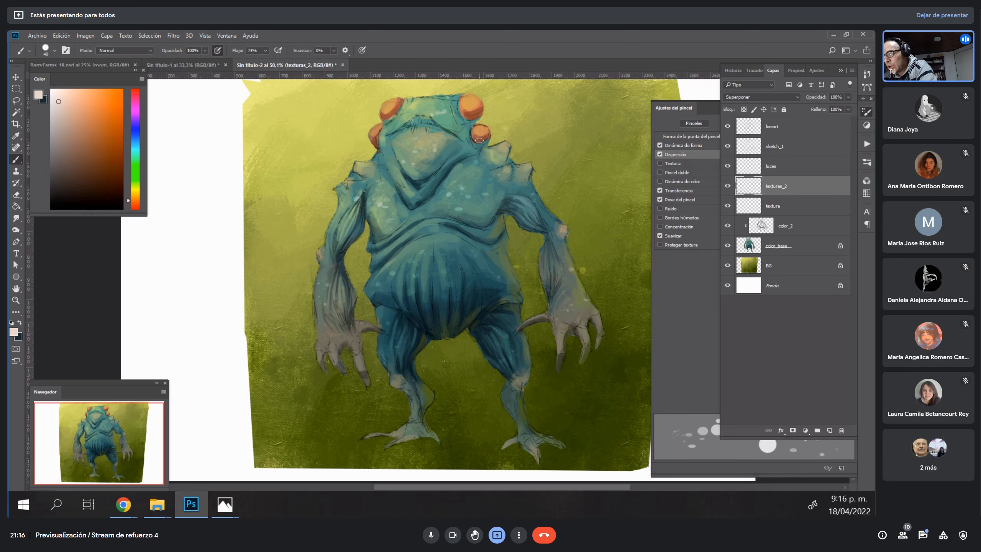
pyautogui.press('e')
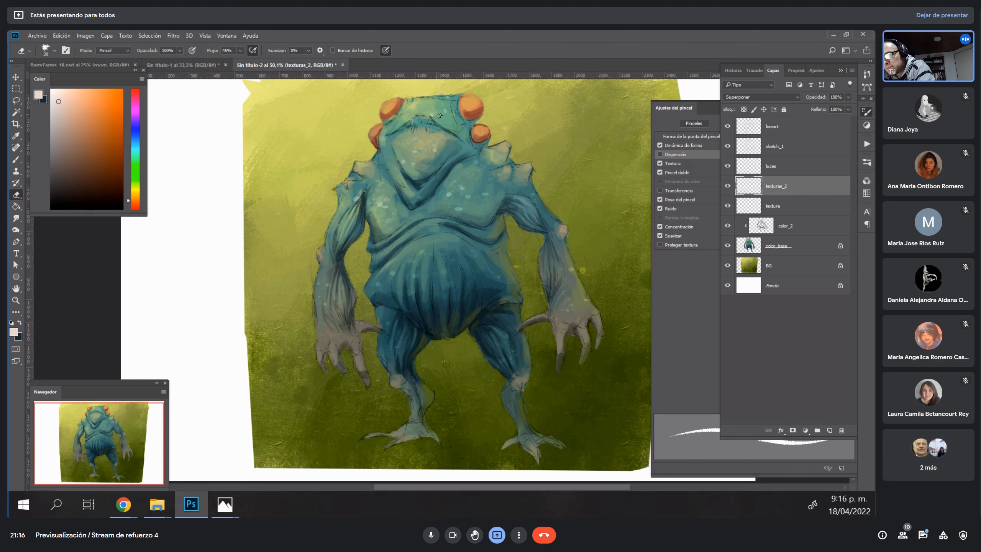
pyautogui.press('b')
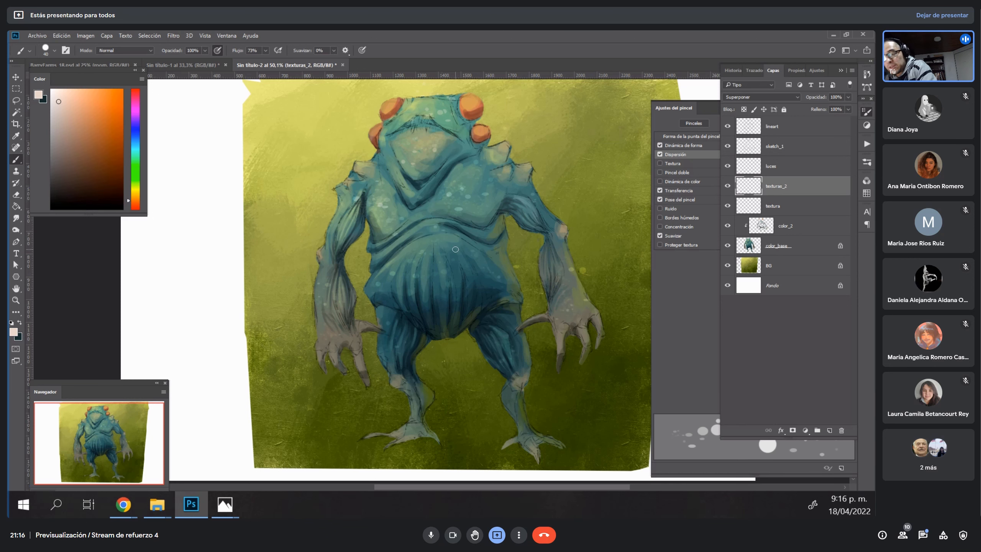
# Review the brush's tip shape and scattering (Dispersión) settings.
pyautogui.press('F5')
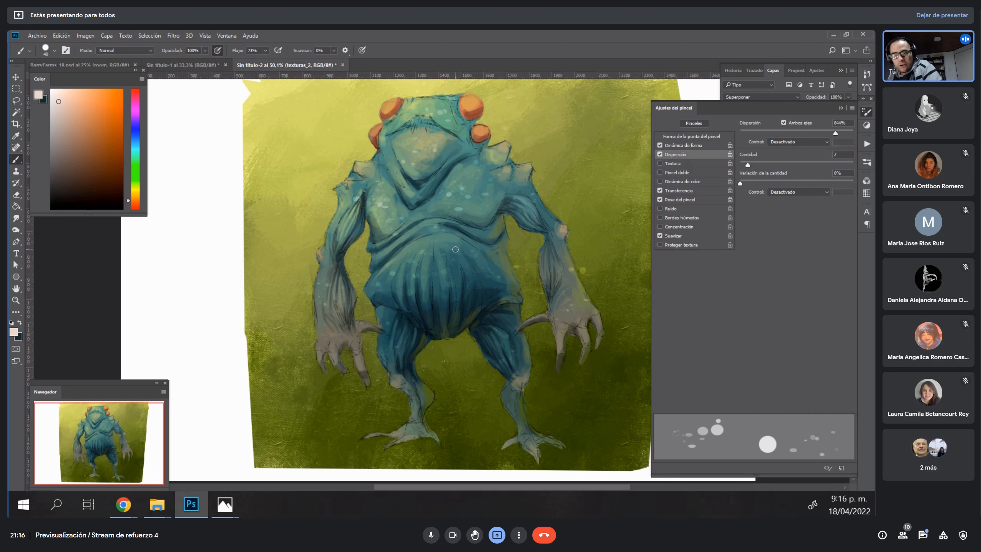
pyautogui.click(694, 136)
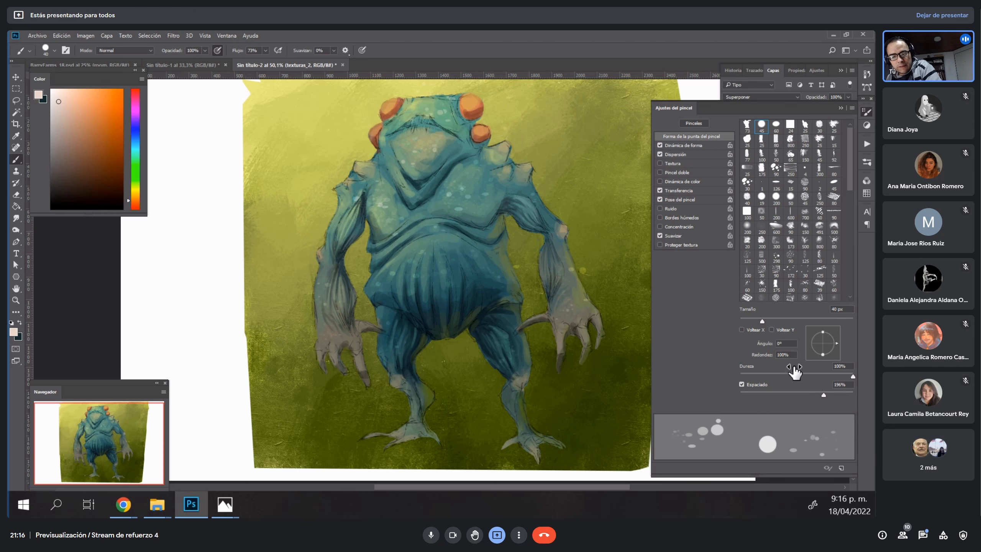
pyautogui.click(683, 154)
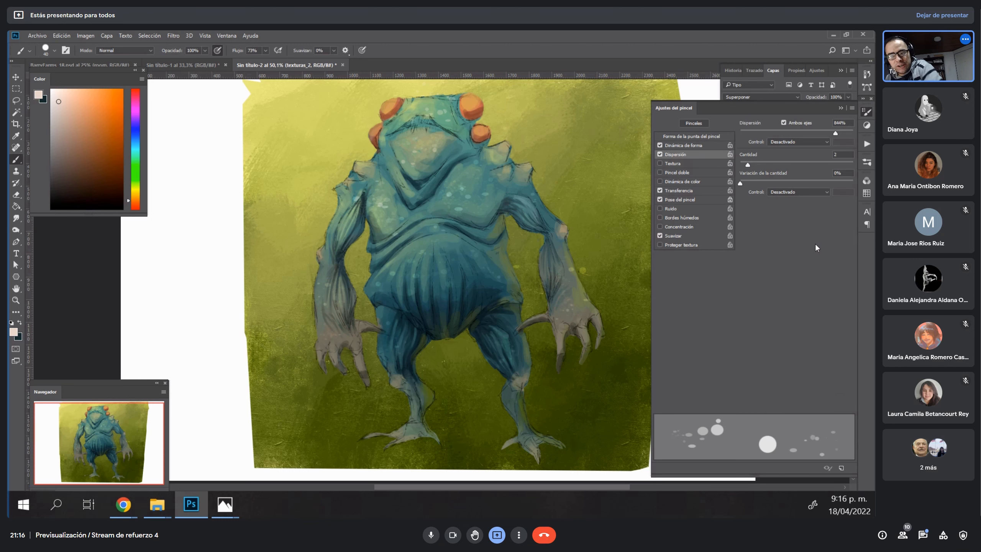
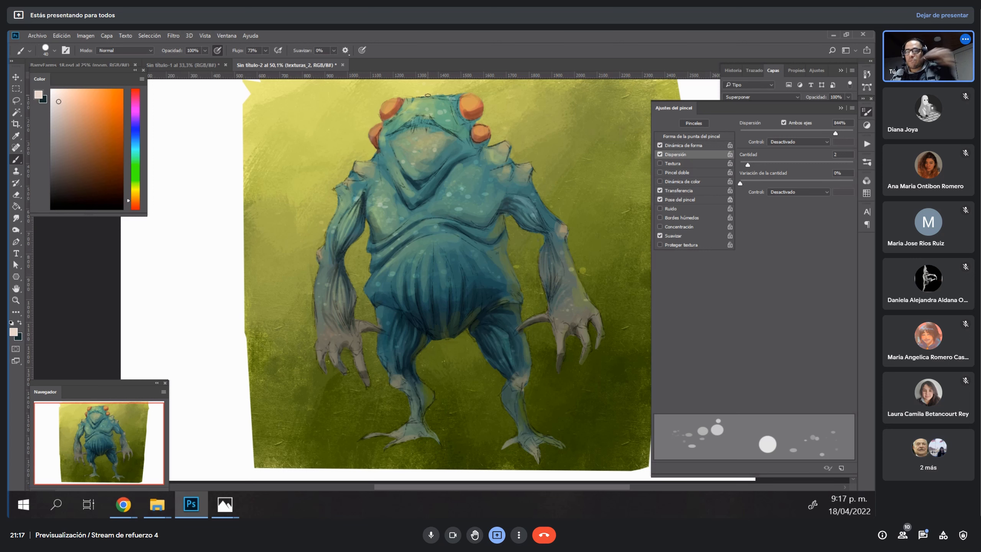
pyautogui.click(866, 79)
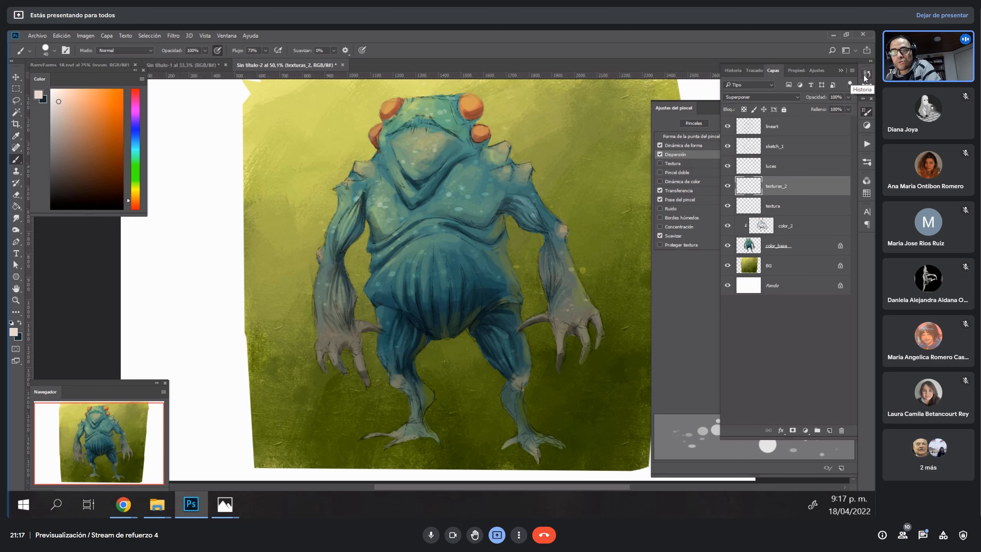
# Clip the texturas_2 and textura layers to the creature's base colour layer with clipping masks.
pyautogui.click(726, 188)
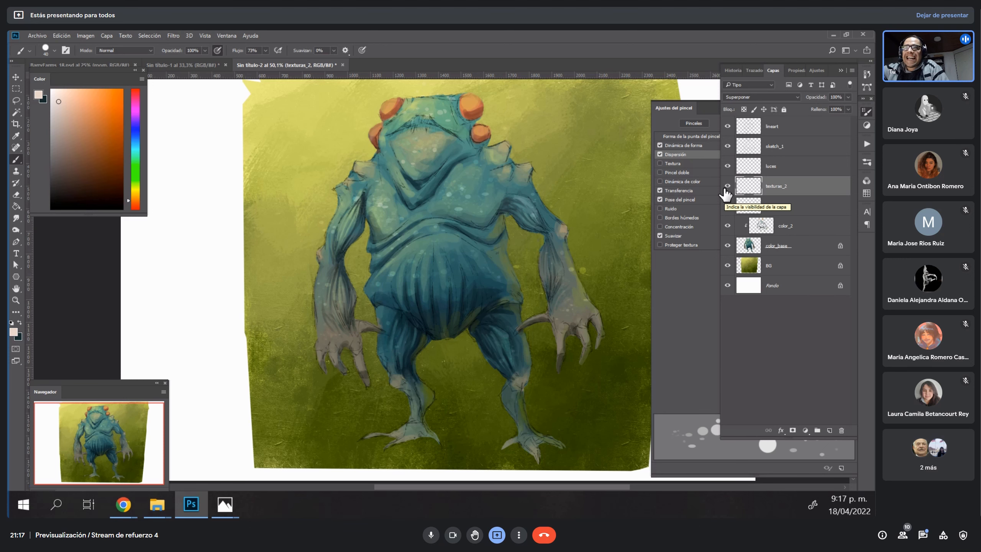
pyautogui.keyDown('shift'); pyautogui.click(789, 212); pyautogui.keyUp('shift')
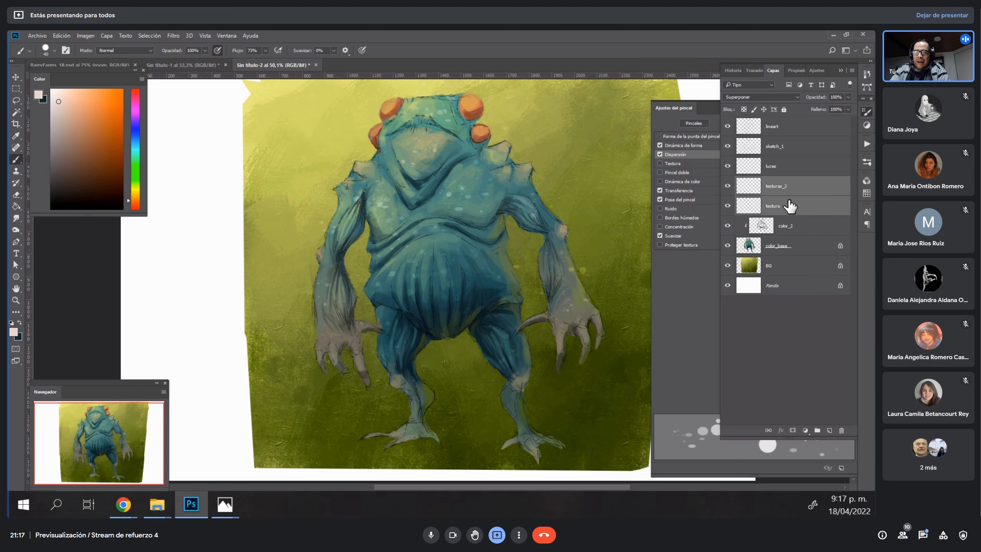
pyautogui.rightClick(788, 199)
pyautogui.click(711, 247)
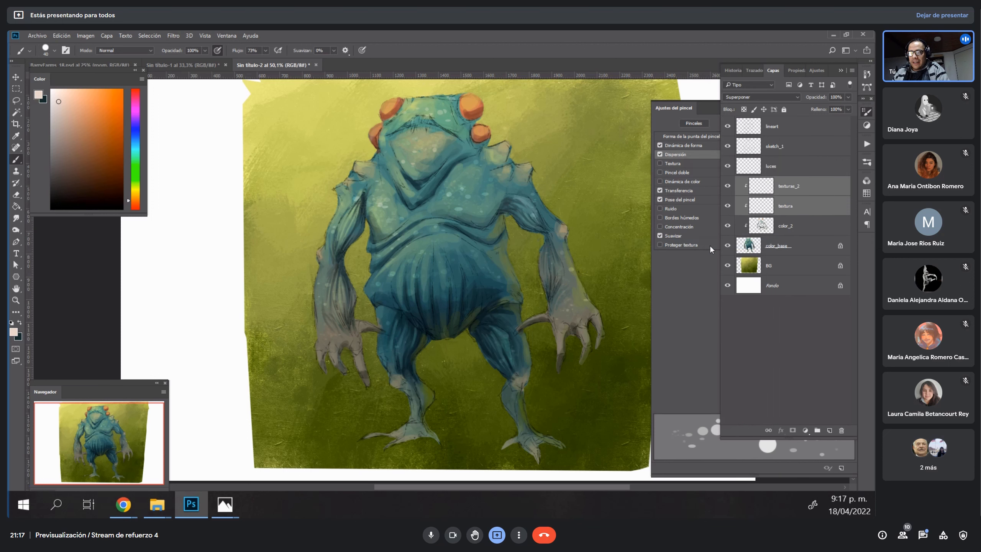
# Select the texturas_2 layer alone and toggle its visibility to compare the creature with and without its spots.
pyautogui.click(803, 190)
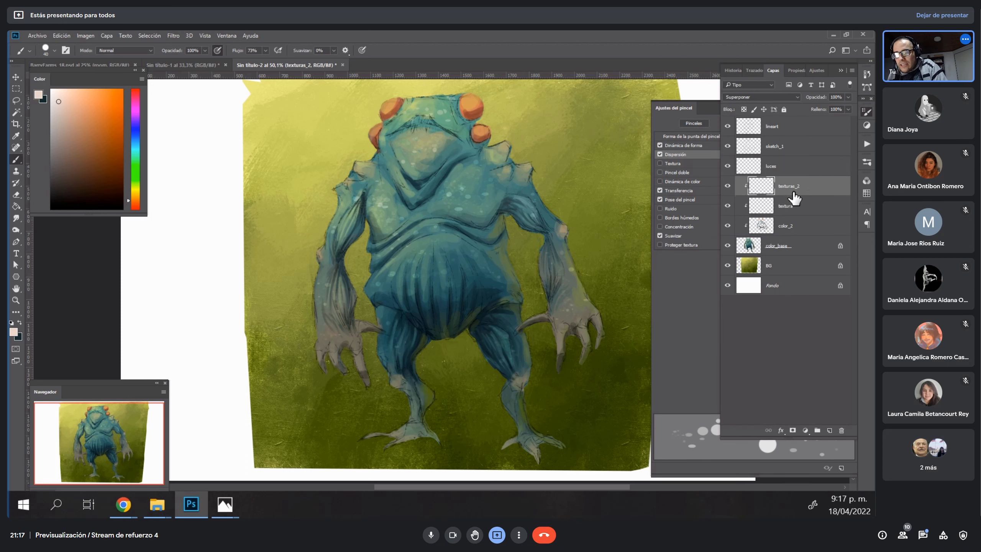
pyautogui.click(729, 187)
pyautogui.click(729, 187)
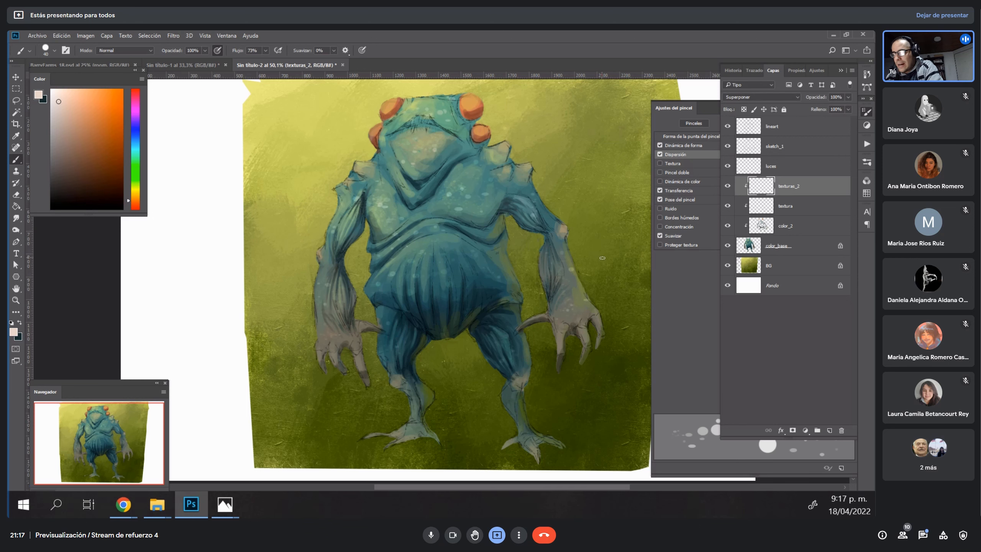
# Set the eraser to the Textury Blocky Beautiful brush at 125 px for the texturas_2 layer.
pyautogui.press('e')
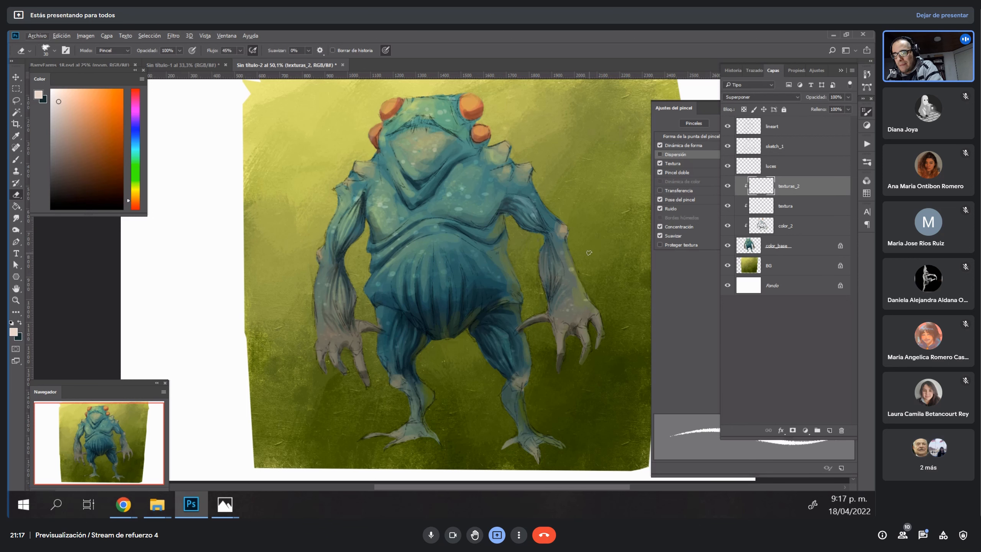
pyautogui.rightClick(589, 253)
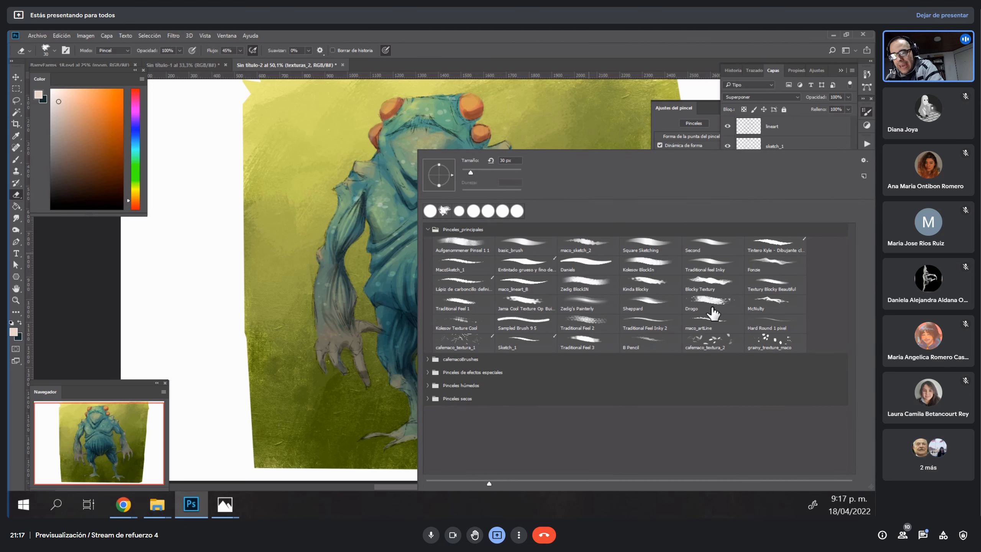
pyautogui.click(792, 290)
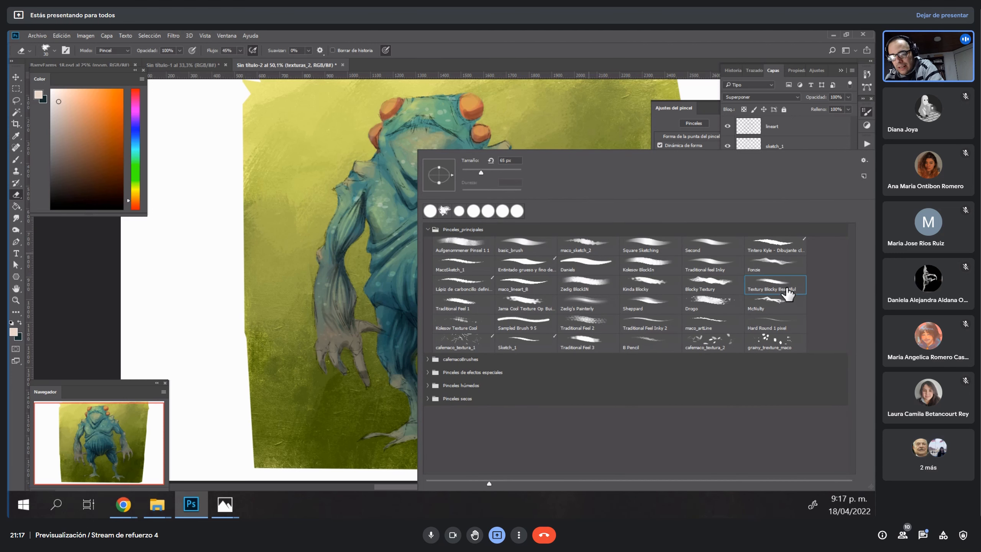
pyautogui.click(283, 356)
pyautogui.press(']')
pyautogui.press(']')
pyautogui.press(']')
pyautogui.press(']')
pyautogui.press(']')
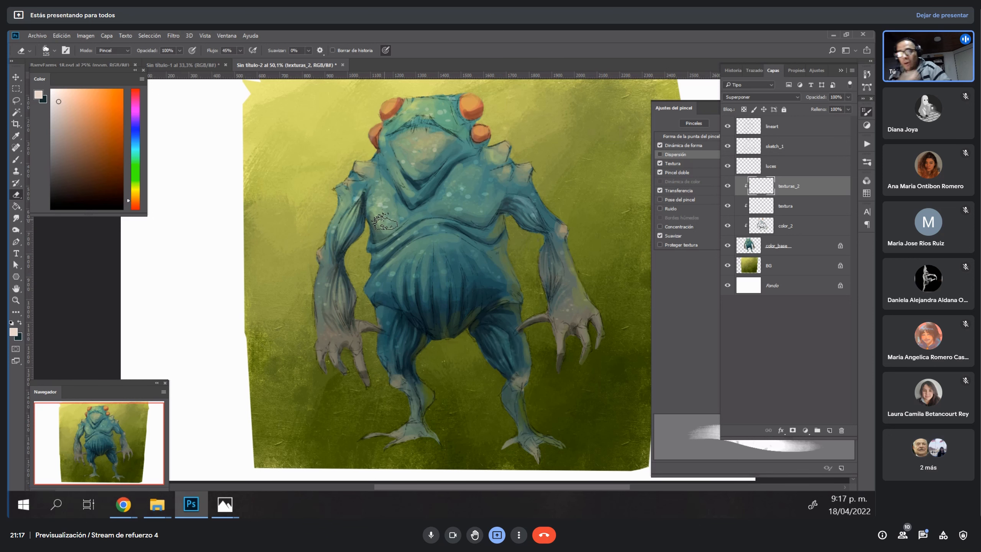
# Select the textura layer and switch the eraser to basic_brush at 40 px.
pyautogui.click(795, 208)
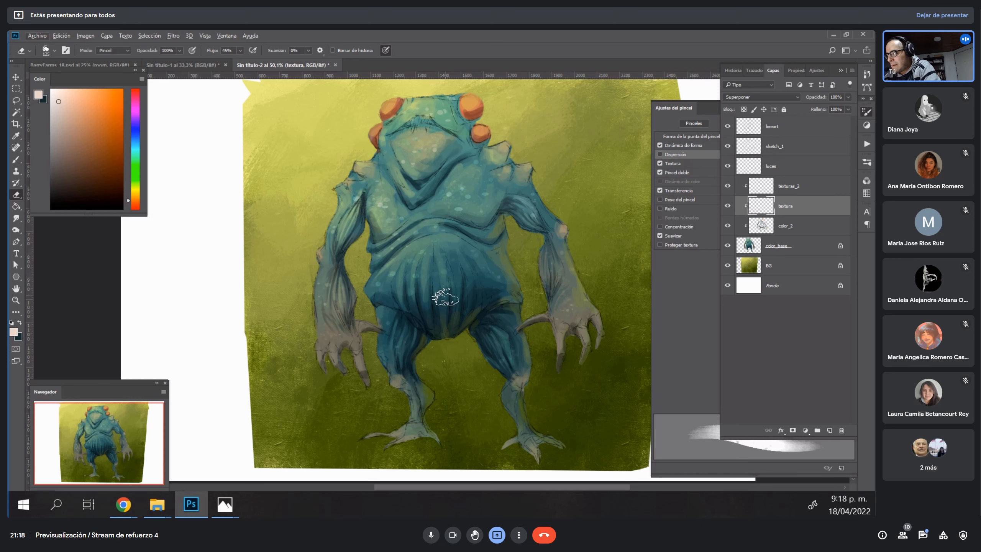
pyautogui.rightClick(454, 286)
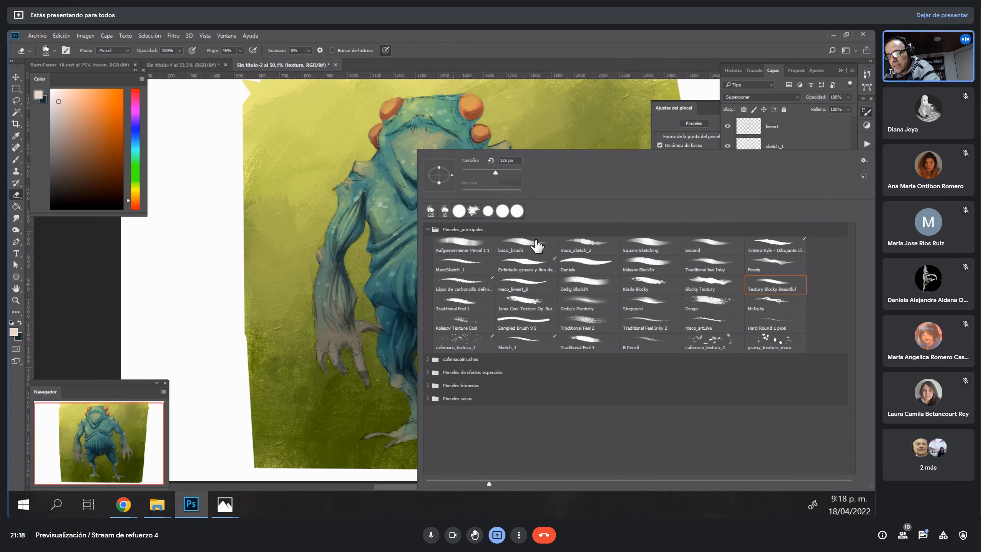
pyautogui.click(526, 252)
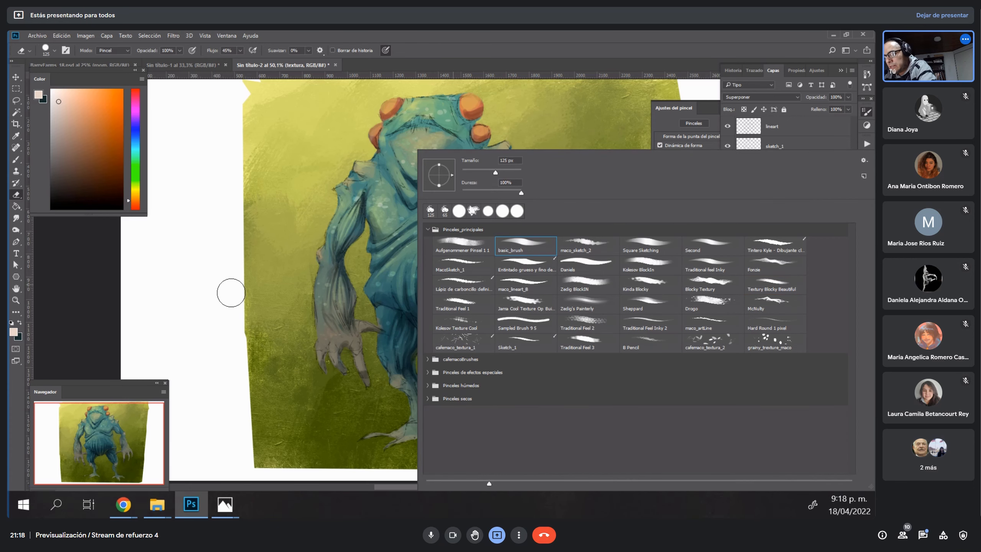
pyautogui.click(574, 124)
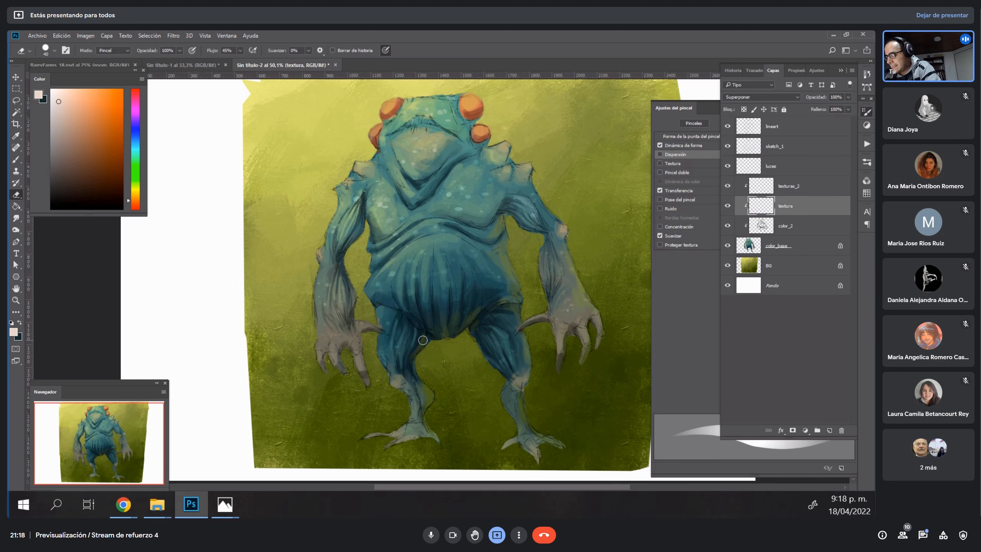
# Switch to the Brush tool with the basic_brush preset at 25 px for close work on the belly and legs.
pyautogui.press('h')
pyautogui.press('z')
pyautogui.moveTo(389, 304); pyautogui.dragTo(404, 328)
pyautogui.press('b')
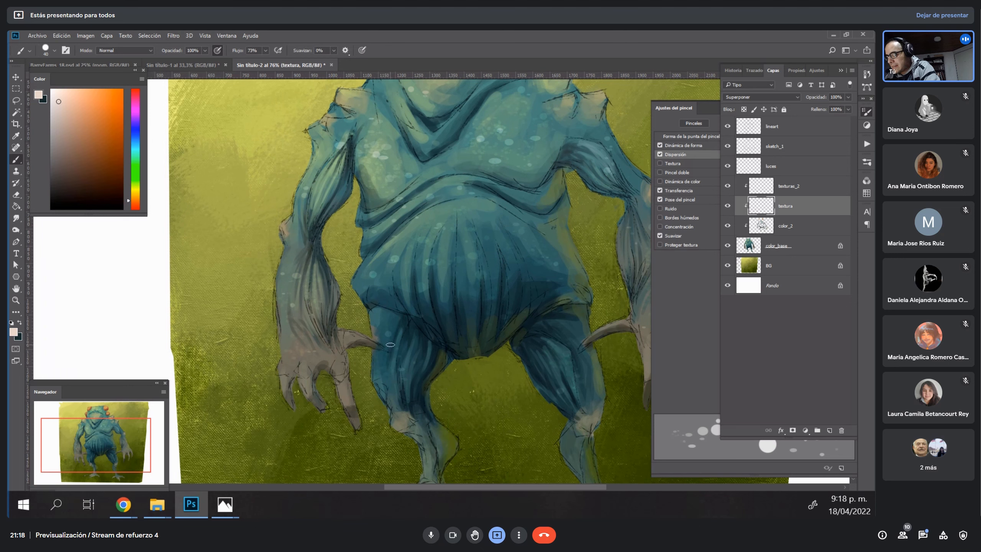
pyautogui.rightClick(451, 287)
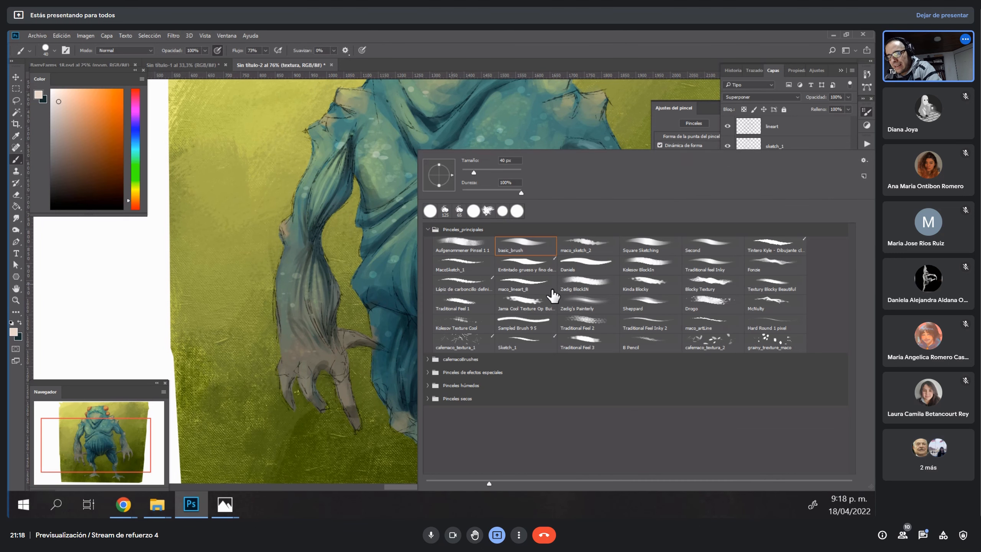
pyautogui.click(590, 263)
pyautogui.click(525, 251)
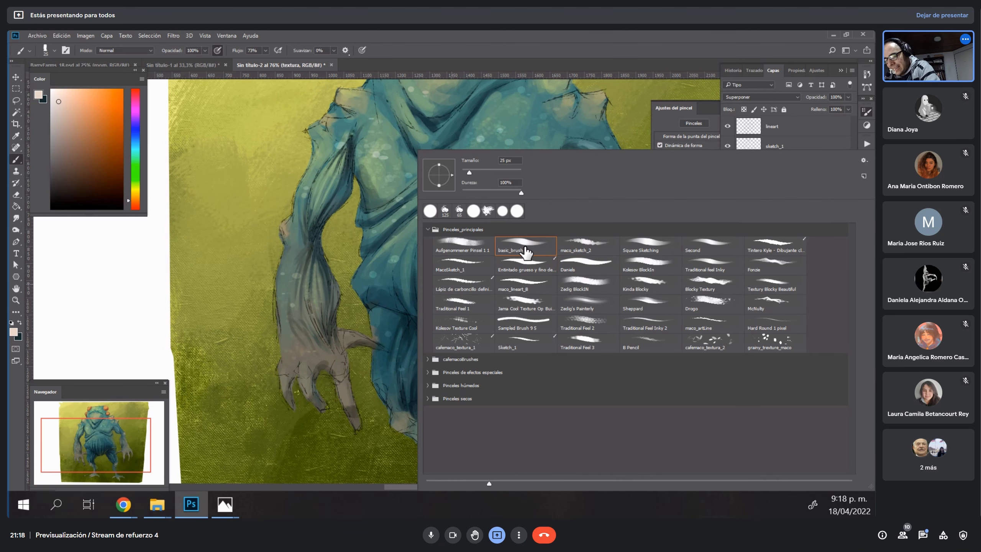
pyautogui.click(363, 312)
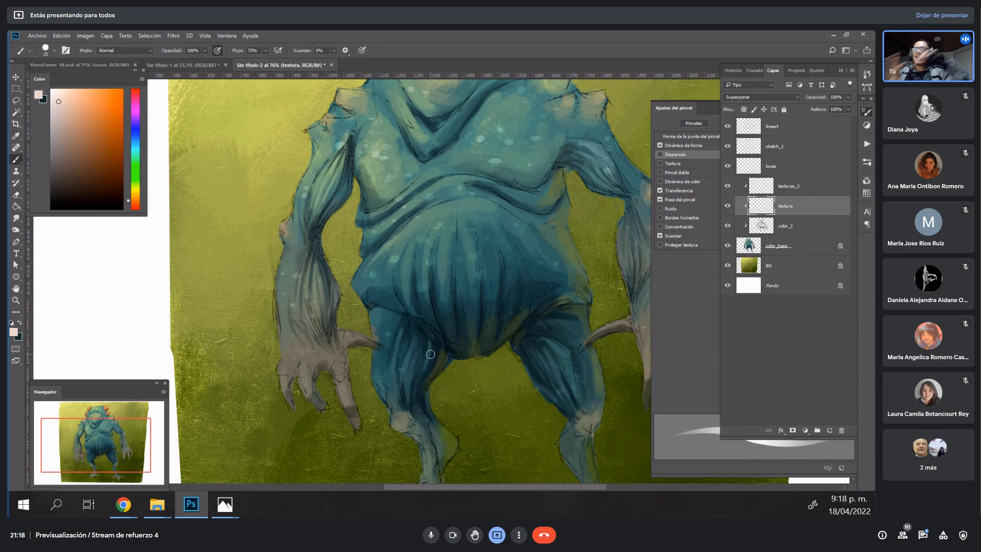
# On the color_2 layer, blend the left-hand thigh and lower belly edge with blues sampled from the skin, enlarging the brush to 30 px.
pyautogui.keyDown('alt'); pyautogui.click(383, 337); pyautogui.keyUp('alt')
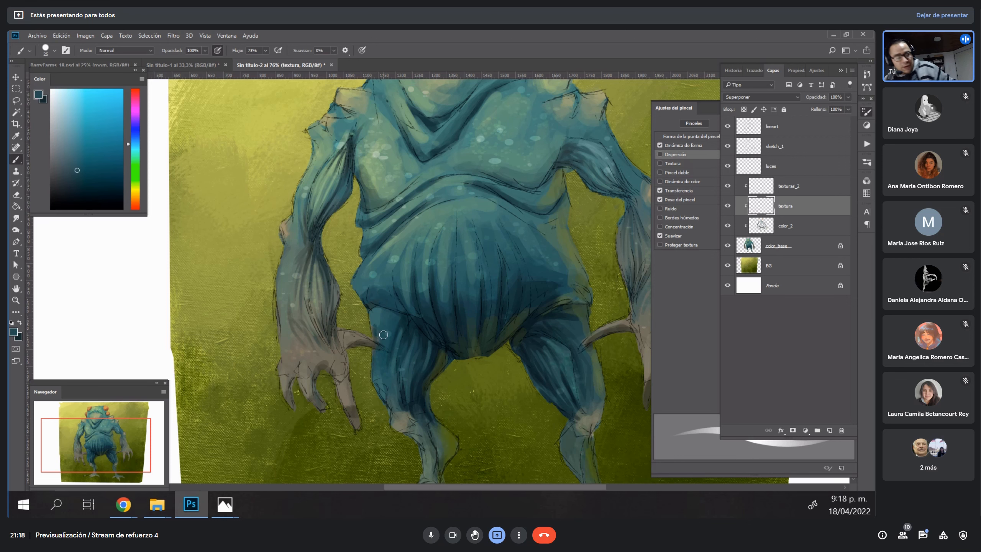
pyautogui.click(790, 227)
pyautogui.keyDown('alt'); pyautogui.click(385, 336); pyautogui.keyUp('alt')
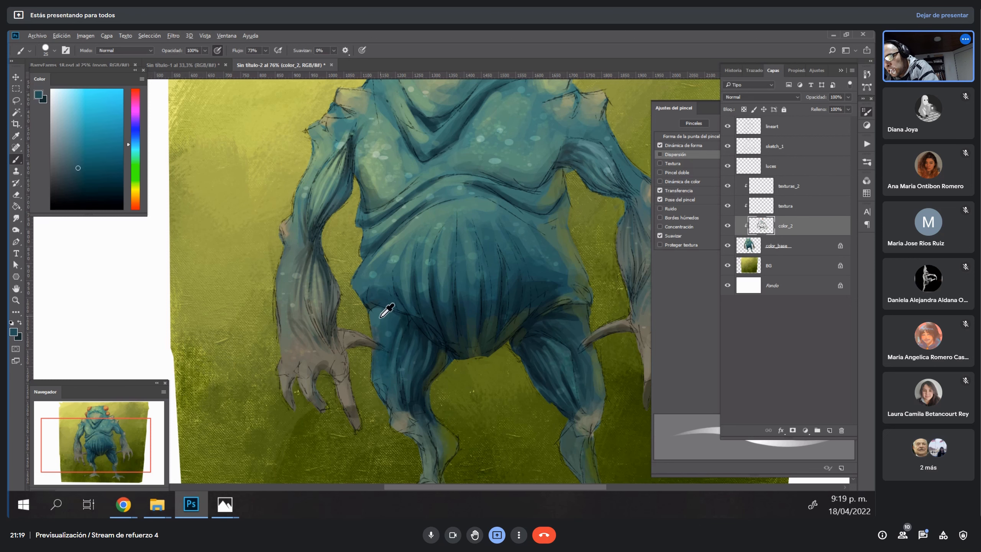
pyautogui.keyDown('alt'); pyautogui.click(376, 332); pyautogui.keyUp('alt')
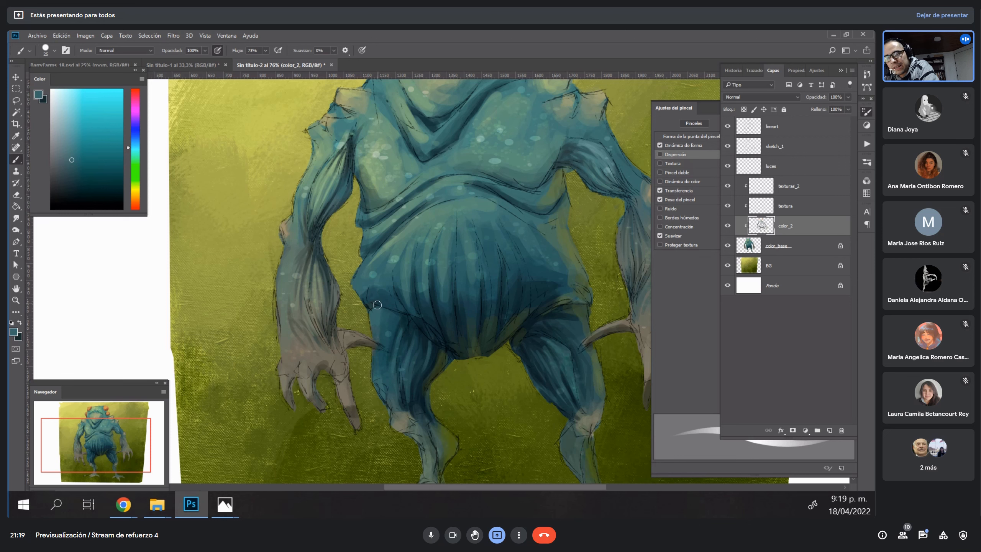
pyautogui.keyDown('alt'); pyautogui.click(390, 277); pyautogui.keyUp('alt')
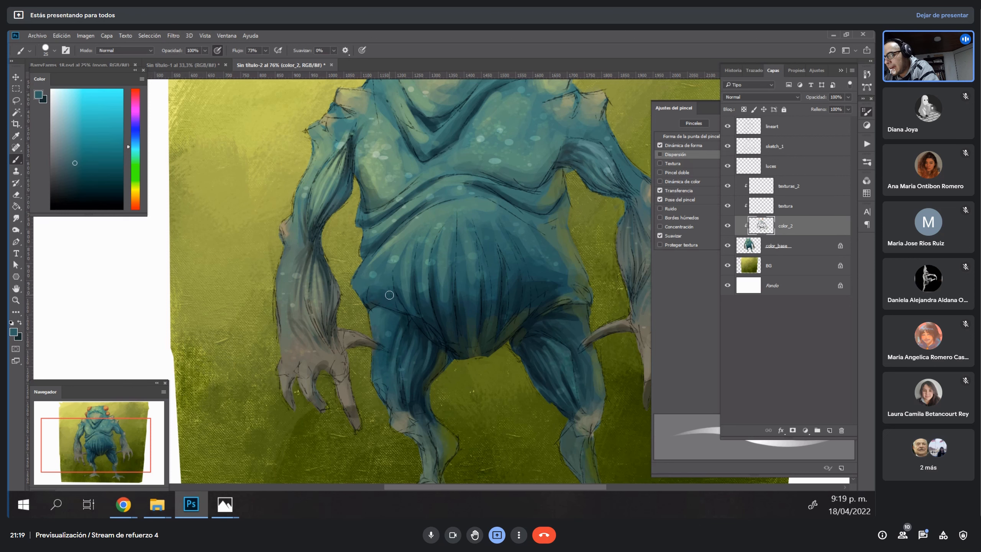
pyautogui.press(']')
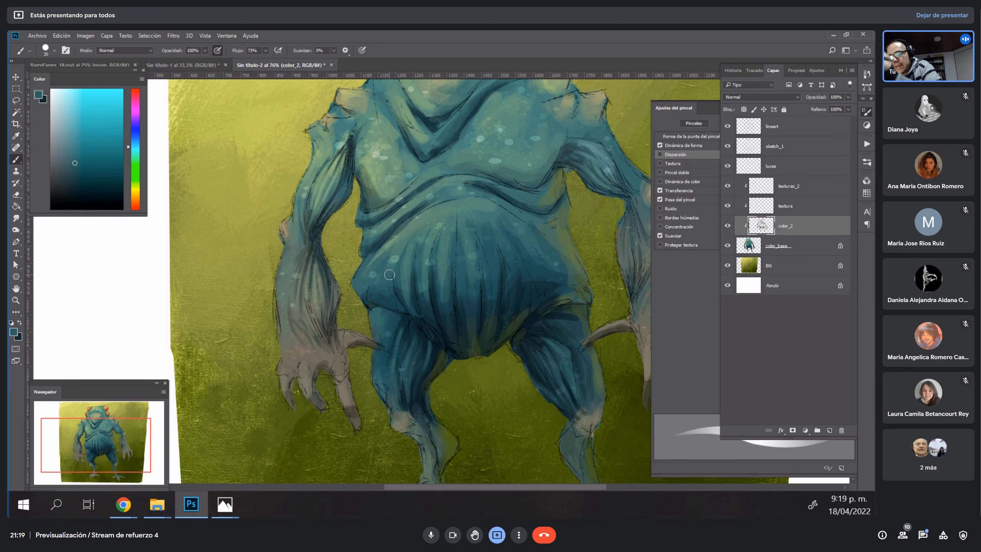
# Blend the left-hand forearm and hand on color_2 with sampled grey-green and brownish tones, enlarging the brush to 40 px.
pyautogui.keyDown('alt'); pyautogui.click(314, 211); pyautogui.keyUp('alt')
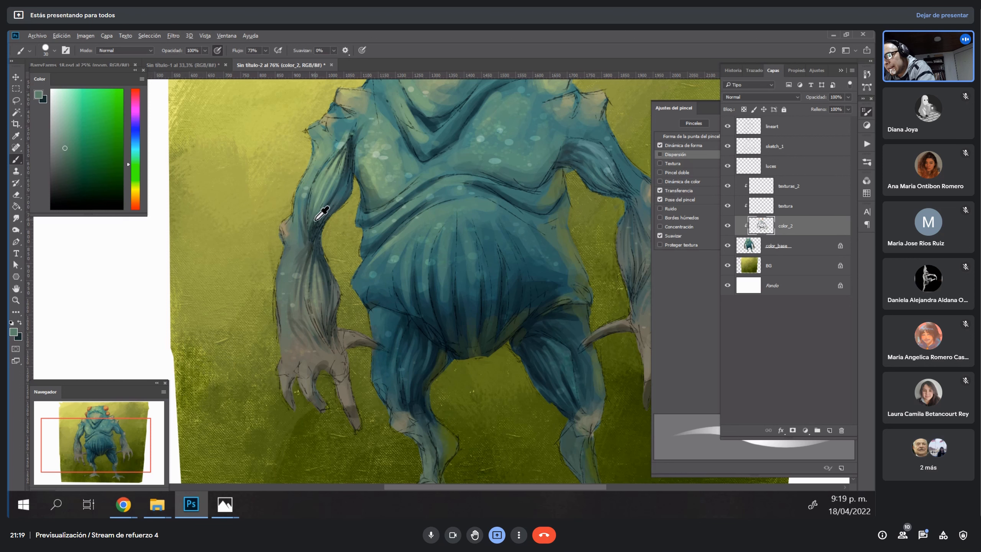
pyautogui.keyDown('alt'); pyautogui.click(314, 199); pyautogui.keyUp('alt')
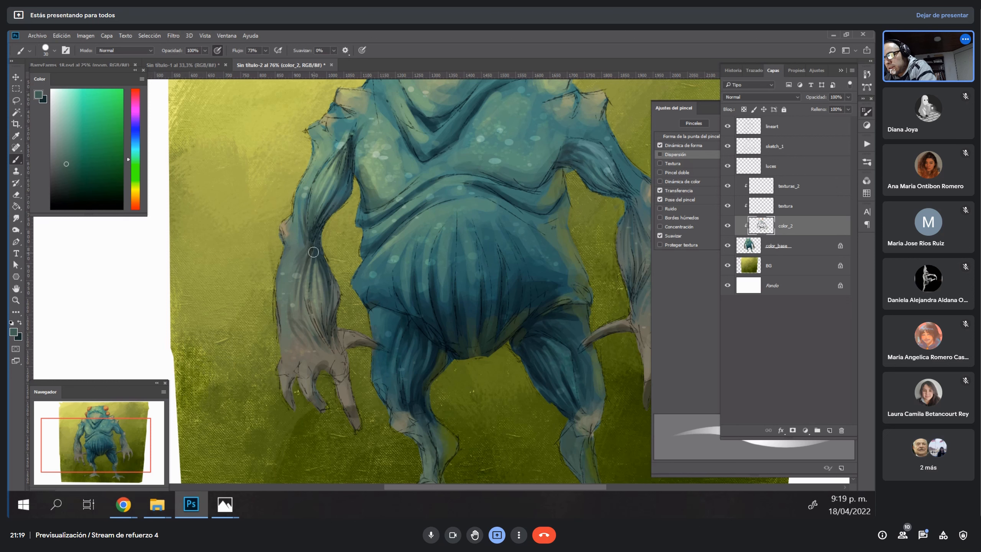
pyautogui.keyDown('alt'); pyautogui.click(336, 348); pyautogui.keyUp('alt')
pyautogui.keyDown('alt'); pyautogui.click(329, 363); pyautogui.keyUp('alt')
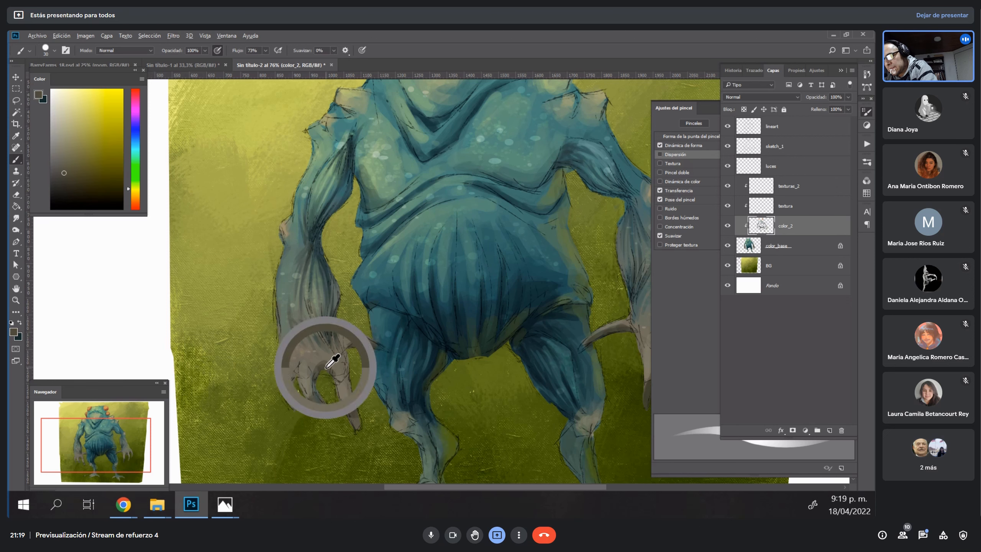
pyautogui.keyDown('alt'); pyautogui.click(335, 333); pyautogui.keyUp('alt')
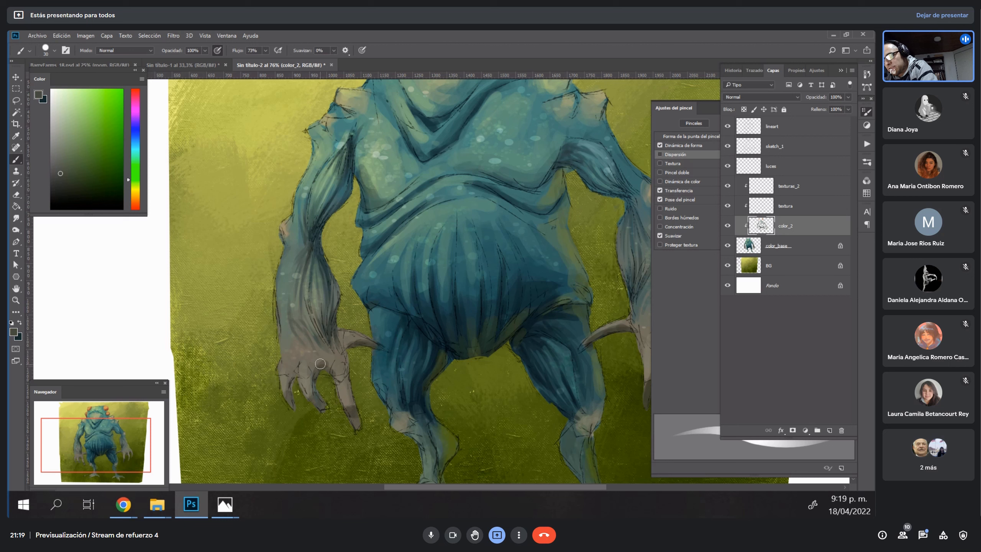
pyautogui.keyDown('alt'); pyautogui.click(335, 348); pyautogui.keyUp('alt')
pyautogui.press(']')
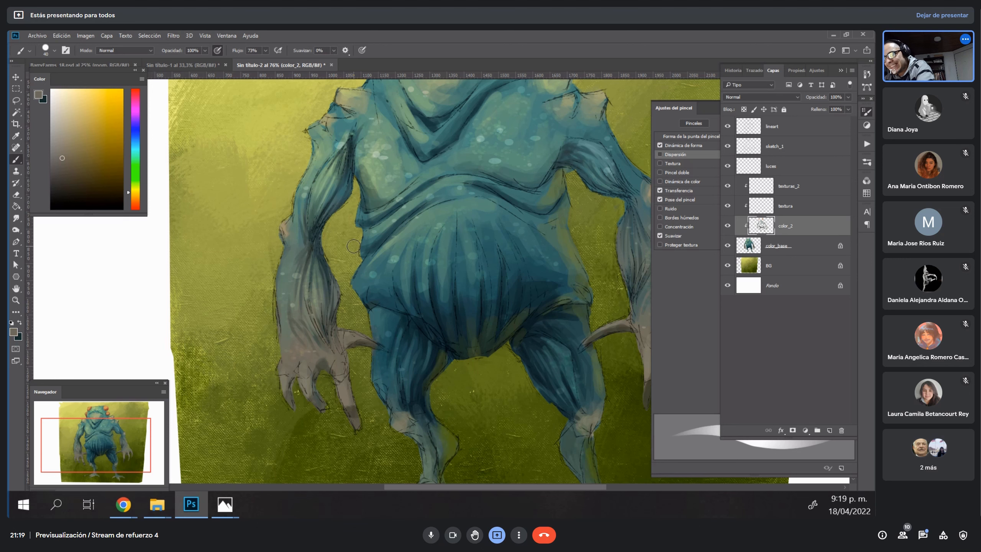
# Blend the right-hand thigh into its pale knee on color_2 with sampled dark blue and grey-green tones.
pyautogui.press('space')
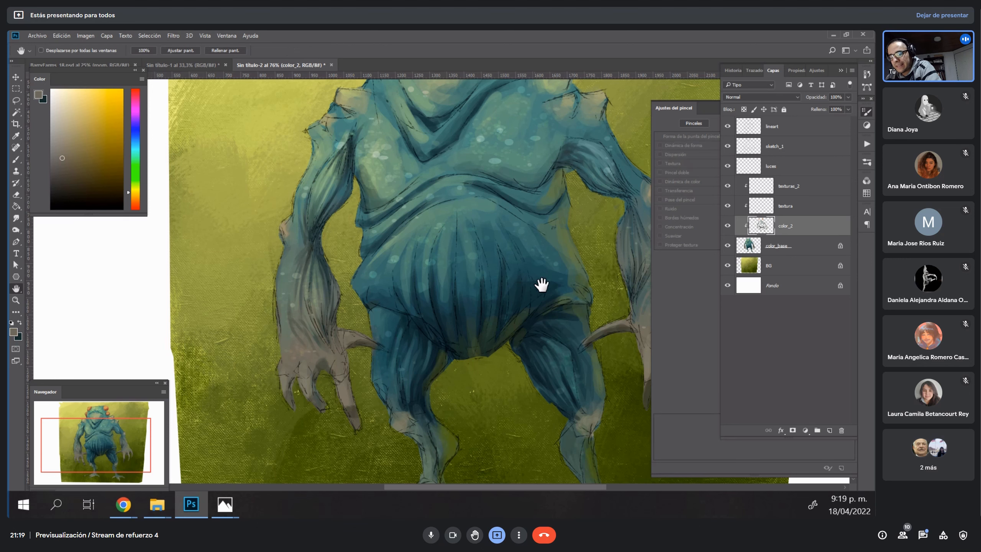
pyautogui.moveTo(542, 285); pyautogui.dragTo(471, 235)
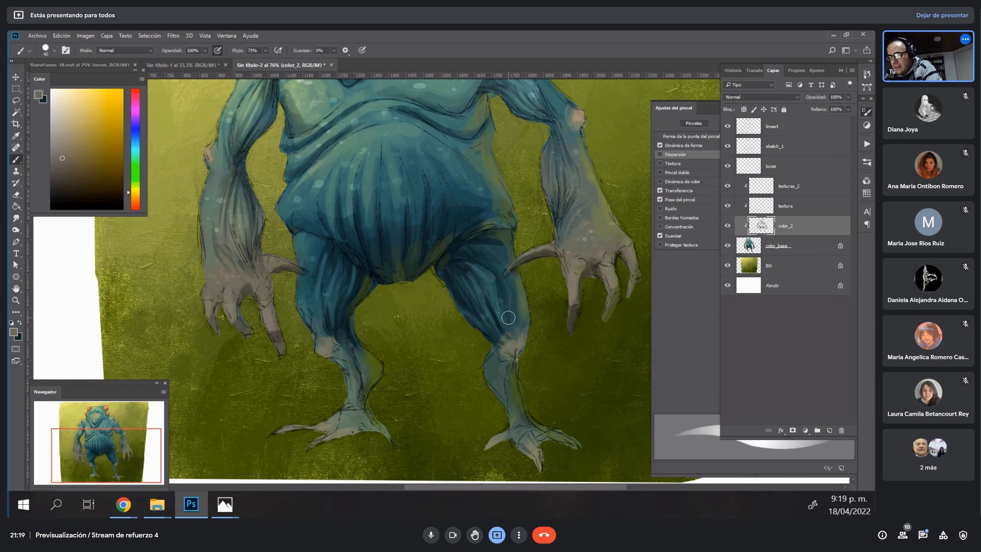
pyautogui.keyDown('alt'); pyautogui.click(481, 313); pyautogui.keyUp('alt')
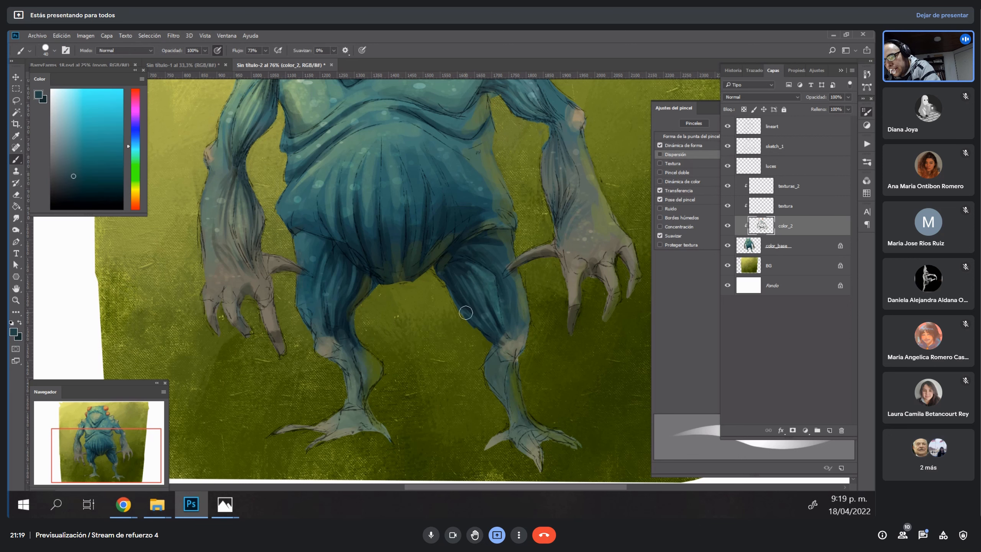
pyautogui.keyDown('alt'); pyautogui.click(509, 347); pyautogui.keyUp('alt')
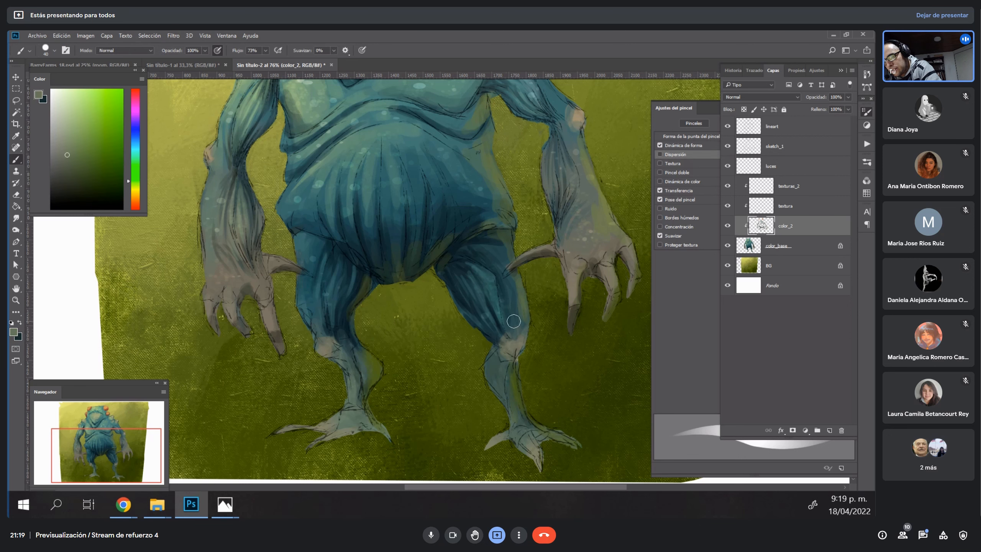
pyautogui.keyDown('alt'); pyautogui.click(515, 336); pyautogui.keyUp('alt')
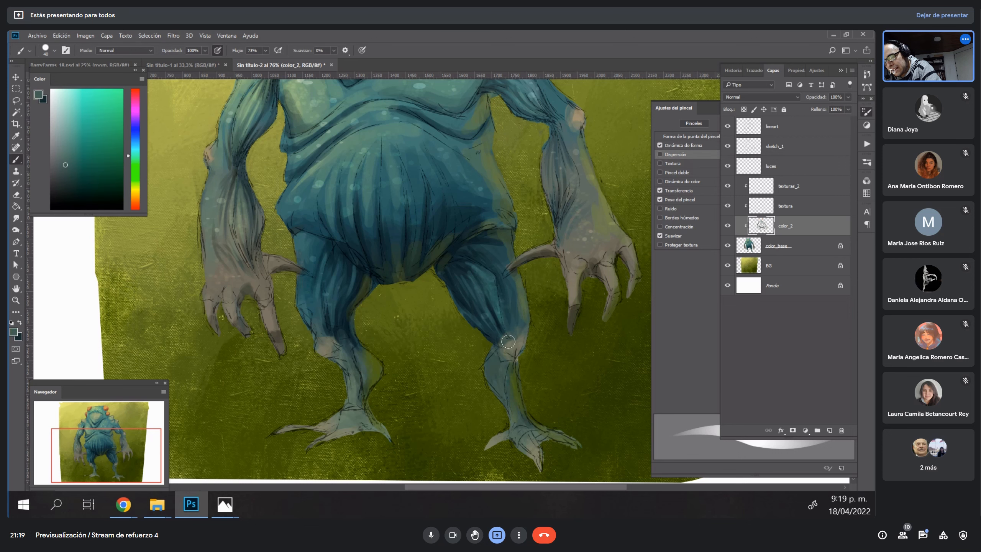
pyautogui.keyDown('alt'); pyautogui.click(500, 334); pyautogui.keyUp('alt')
pyautogui.moveTo(500, 333); pyautogui.dragTo(493, 302)
pyautogui.keyDown('alt'); pyautogui.click(498, 306); pyautogui.keyUp('alt')
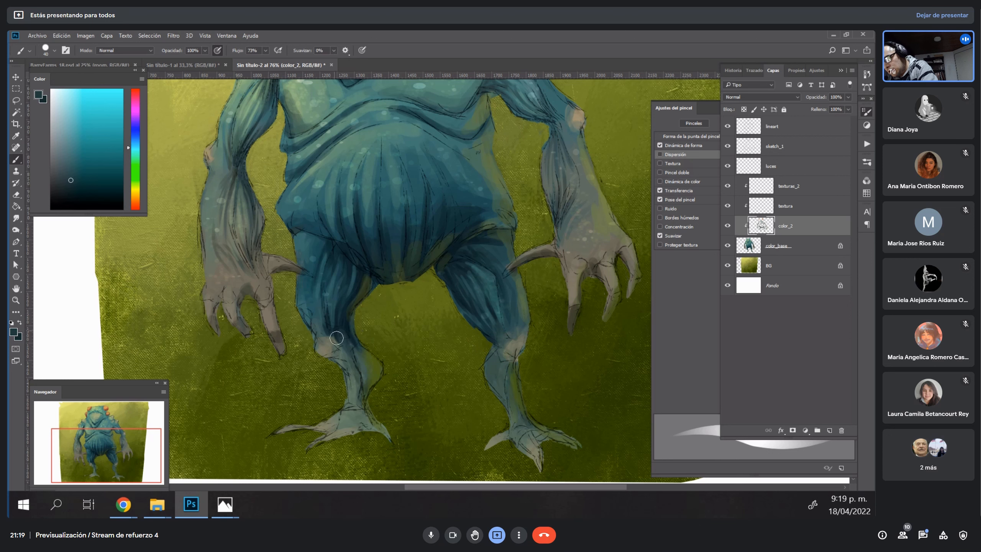
# Lower the brush to 48% flow and 84% opacity and sample a dark blue from the left-hand leg.
pyautogui.keyDown('alt'); pyautogui.click(353, 335); pyautogui.keyUp('alt')
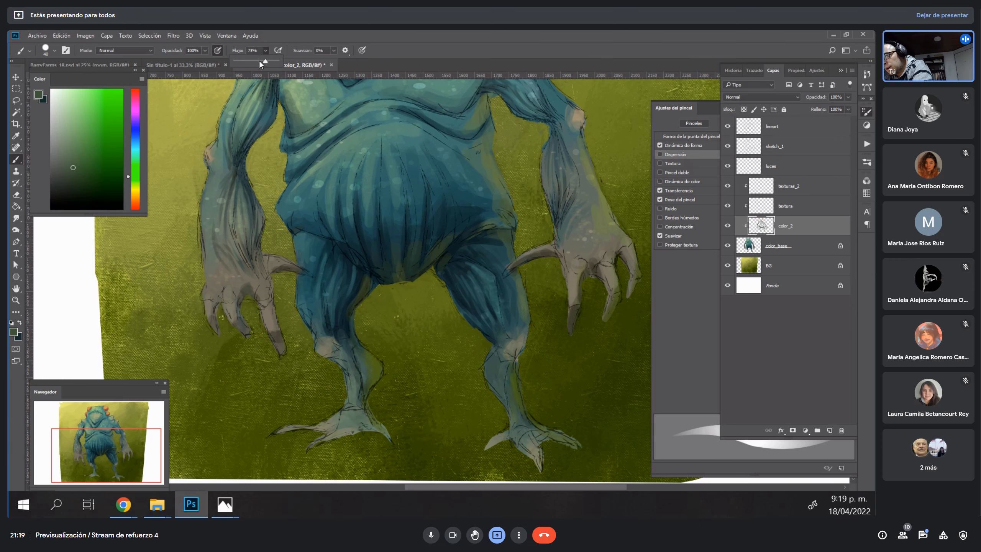
pyautogui.moveTo(259, 61); pyautogui.dragTo(201, 61)
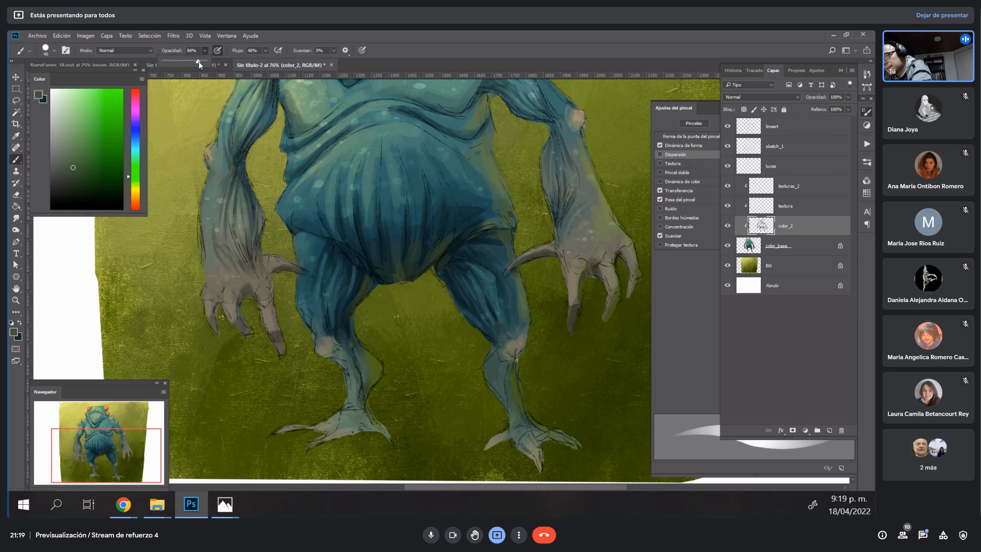
pyautogui.keyDown('alt'); pyautogui.click(346, 323); pyautogui.keyUp('alt')
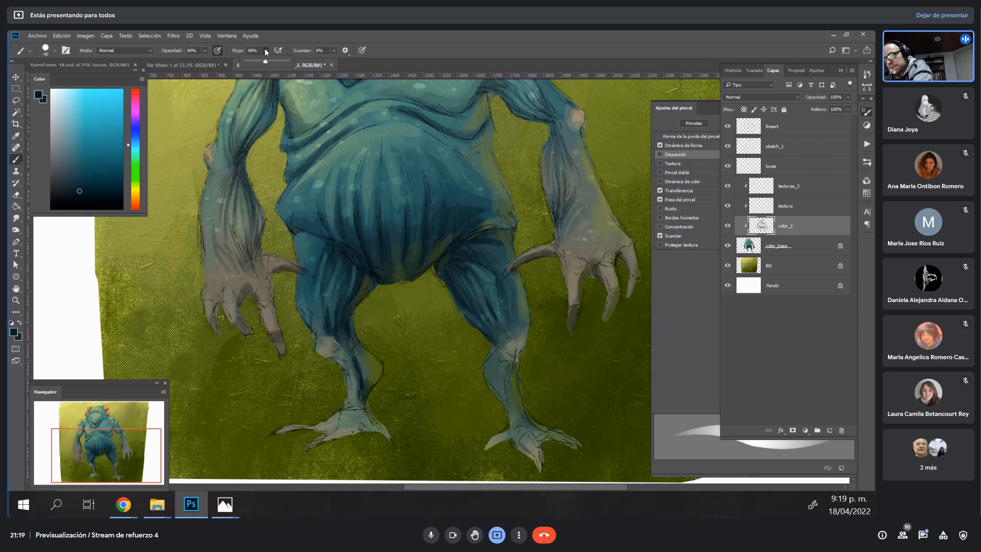
# Shade the left-hand calf and ankle on color_2 with sampled dark teal and green tones, reducing the brush to 35 px.
pyautogui.moveTo(376, 379); pyautogui.dragTo(359, 420)
pyautogui.keyDown('alt'); pyautogui.click(361, 415); pyautogui.keyUp('alt')
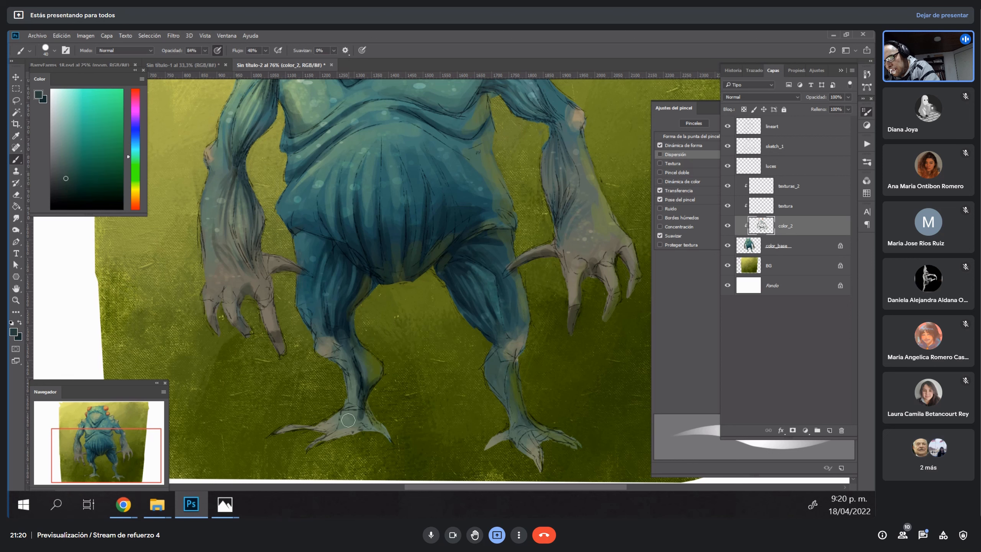
pyautogui.press('[')
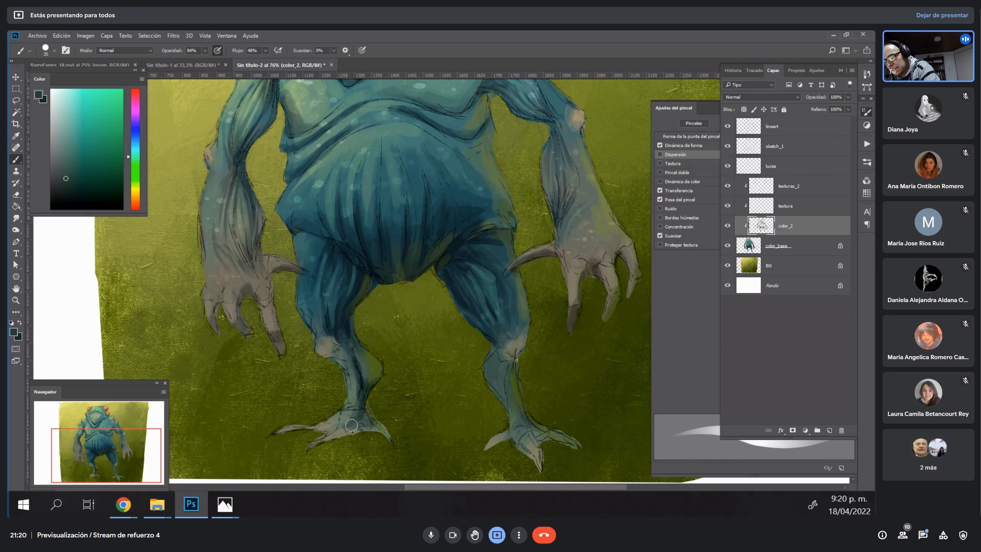
pyautogui.keyDown('alt'); pyautogui.click(358, 401); pyautogui.keyUp('alt')
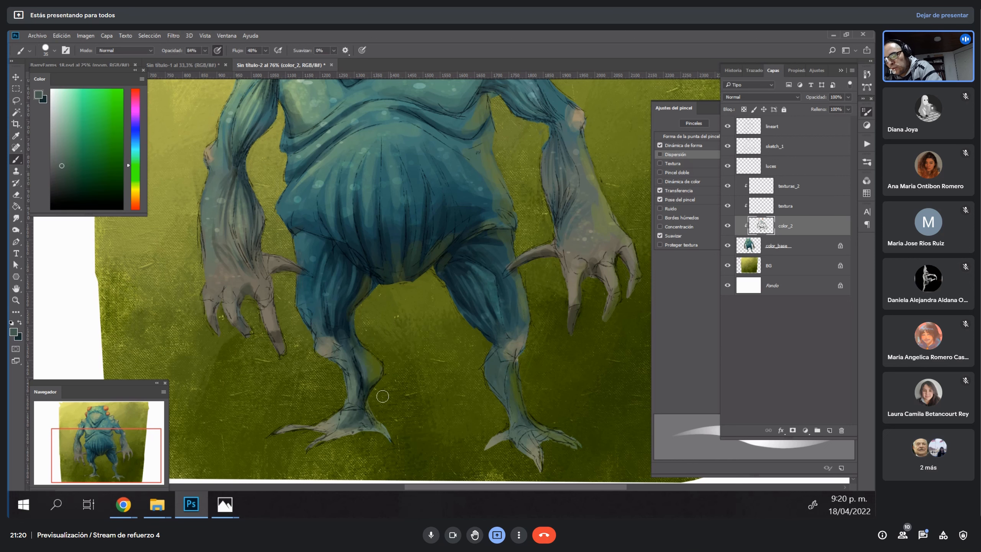
pyautogui.keyDown('alt'); pyautogui.click(372, 384); pyautogui.keyUp('alt')
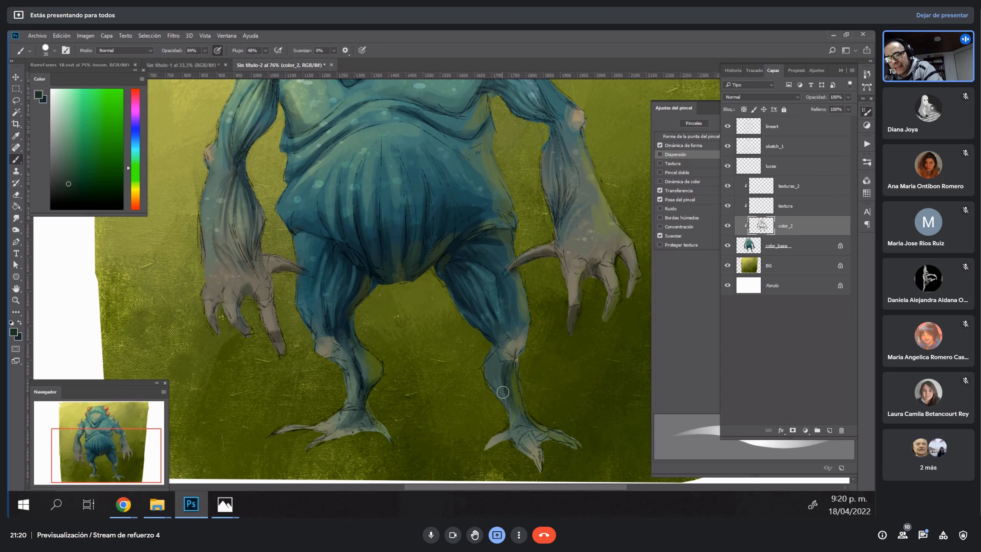
# Deepen the shadows on the right-hand shin, upper thigh and underside of the belly with dark tones sampled from the skin.
pyautogui.keyDown('alt'); pyautogui.click(514, 367); pyautogui.keyUp('alt')
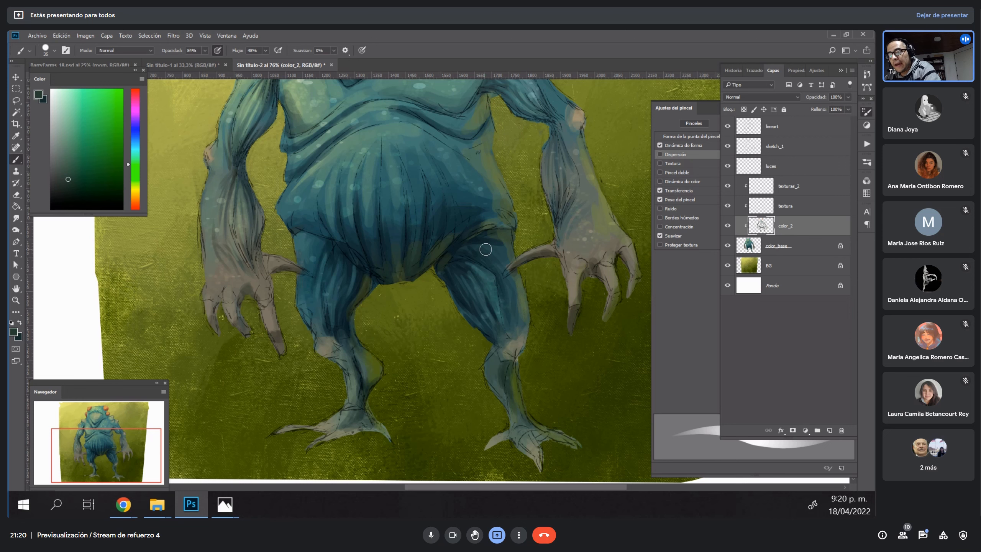
pyautogui.keyDown('alt'); pyautogui.click(460, 246); pyautogui.keyUp('alt')
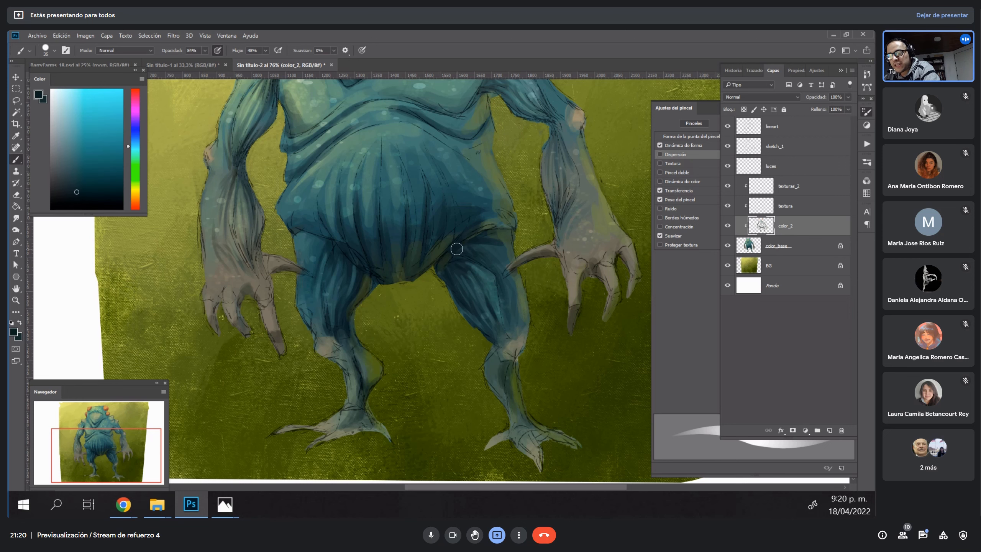
pyautogui.keyDown('alt'); pyautogui.click(451, 229); pyautogui.keyUp('alt')
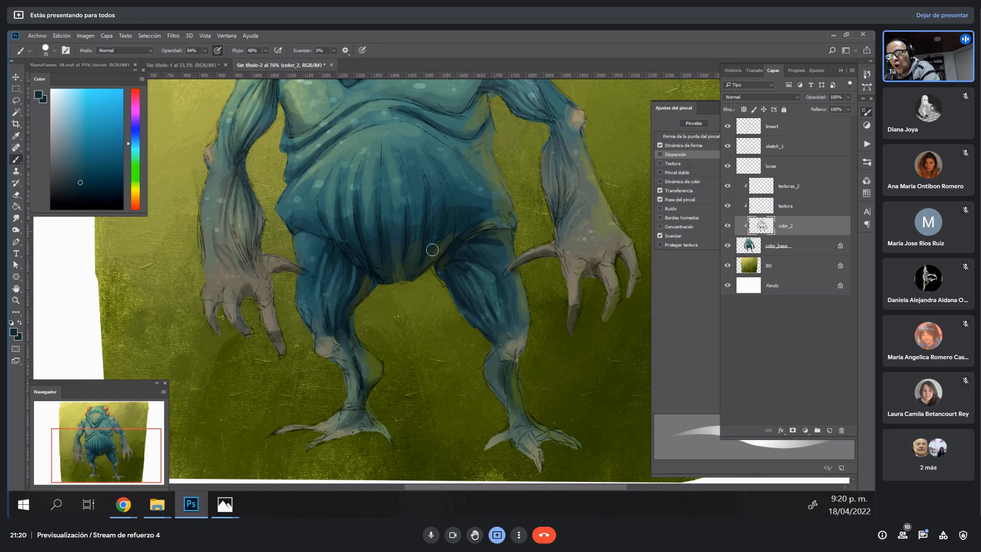
pyautogui.keyDown('alt'); pyautogui.click(417, 237); pyautogui.keyUp('alt')
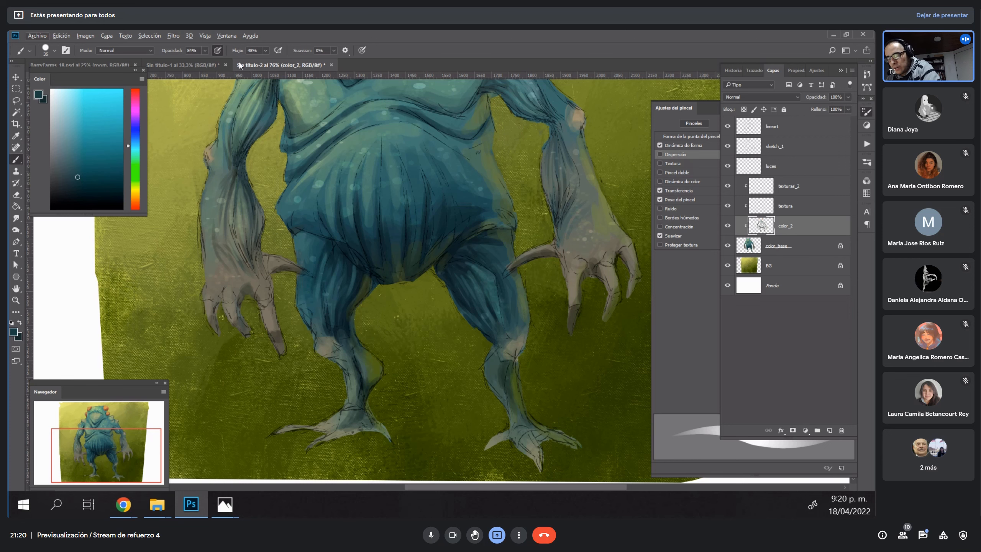
# Blend the left-hand shin into the foot on color_2 with sampled dark teal and grey-green tones.
pyautogui.keyDown('alt'); pyautogui.click(360, 364); pyautogui.keyUp('alt')
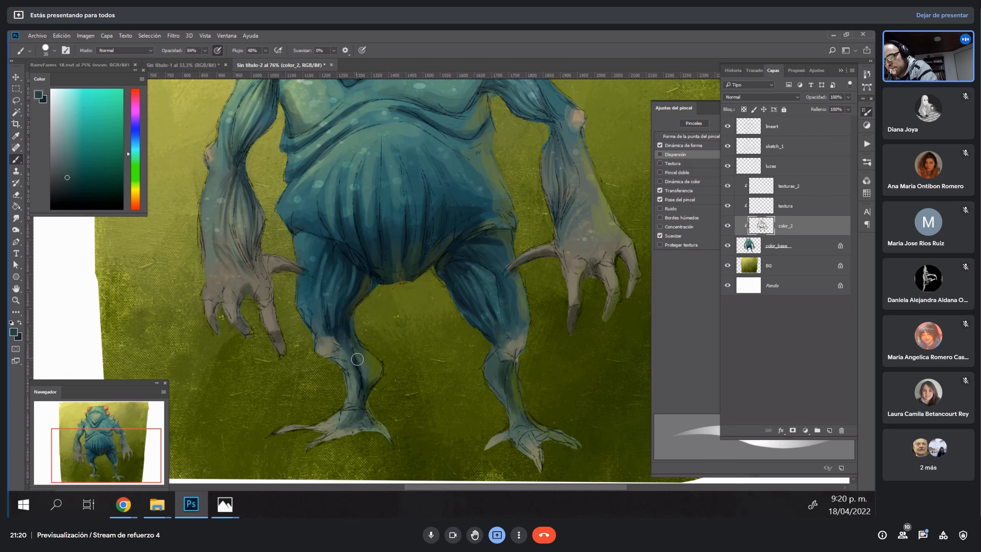
pyautogui.keyDown('alt'); pyautogui.click(357, 417); pyautogui.keyUp('alt')
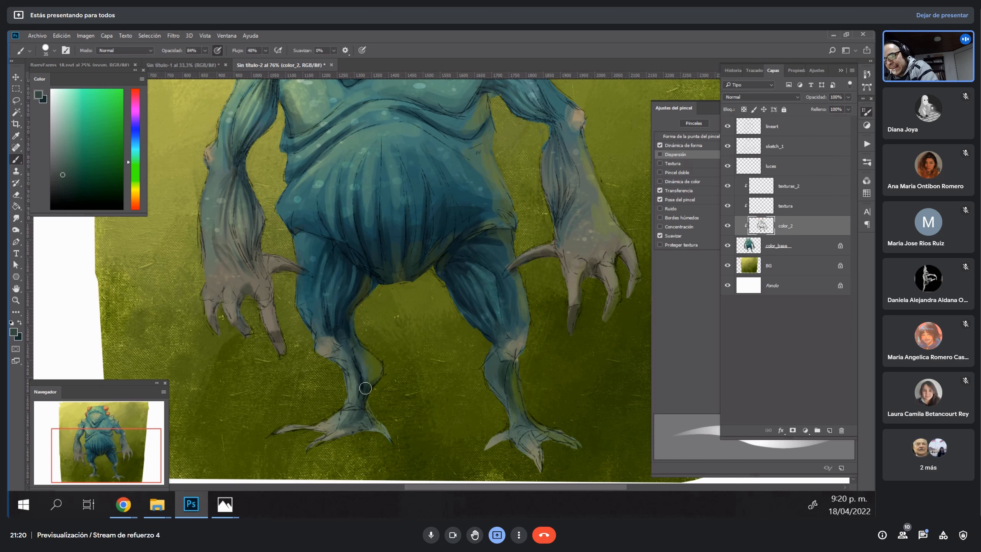
pyautogui.keyDown('alt'); pyautogui.click(342, 433); pyautogui.keyUp('alt')
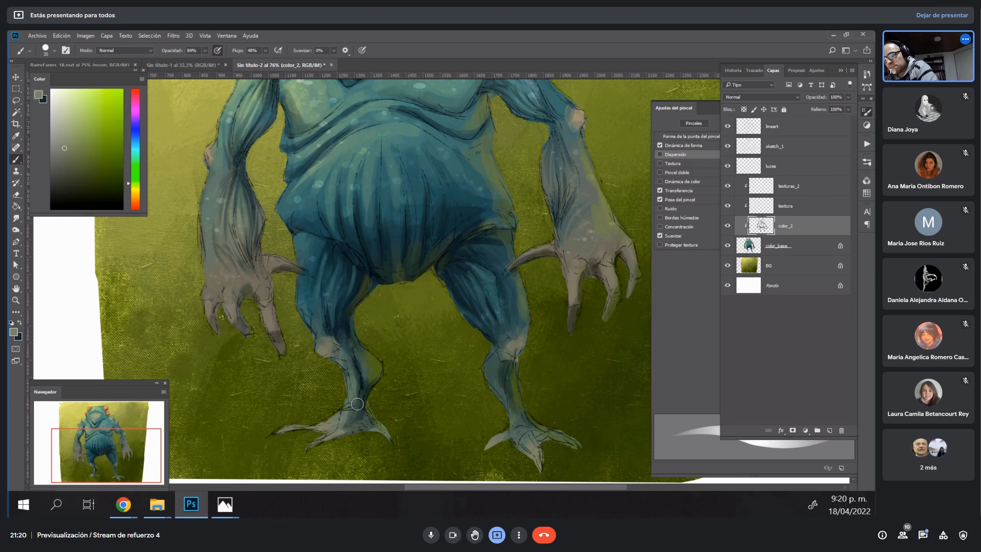
pyautogui.keyDown('alt'); pyautogui.click(346, 415); pyautogui.keyUp('alt')
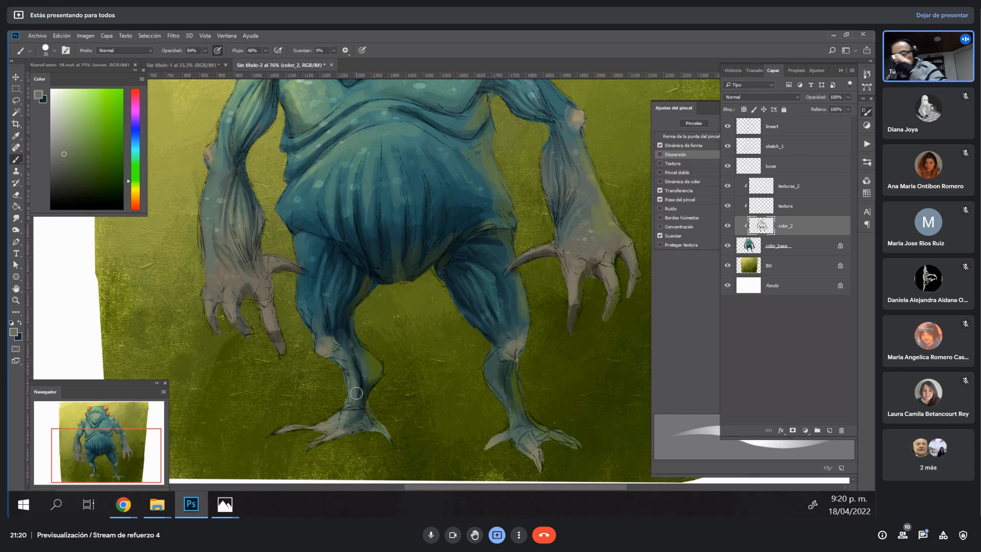
# Soften the transition around the right-hand elbow on color_2 with teal and pale tones sampled from the arm.
pyautogui.press('h')
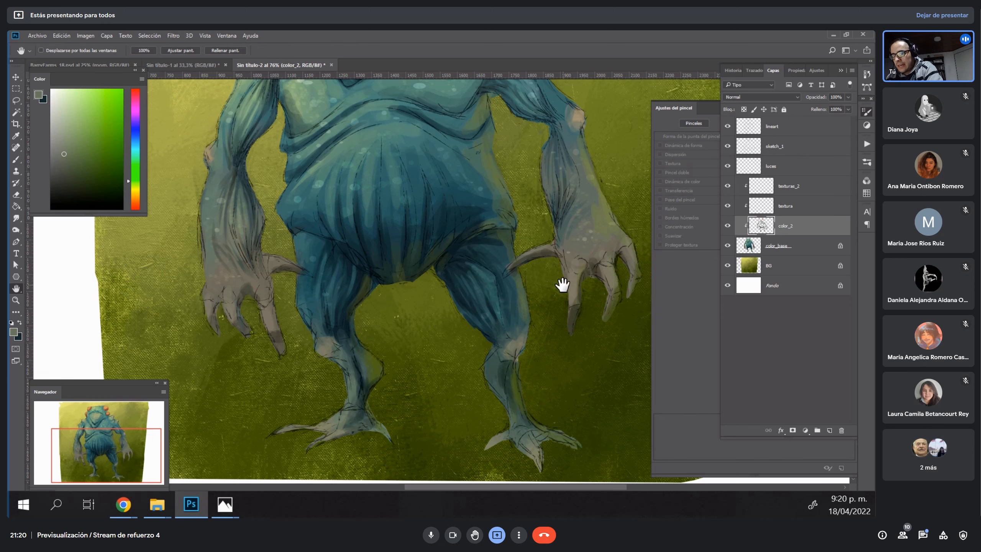
pyautogui.moveTo(563, 285); pyautogui.dragTo(536, 320)
pyautogui.press('b')
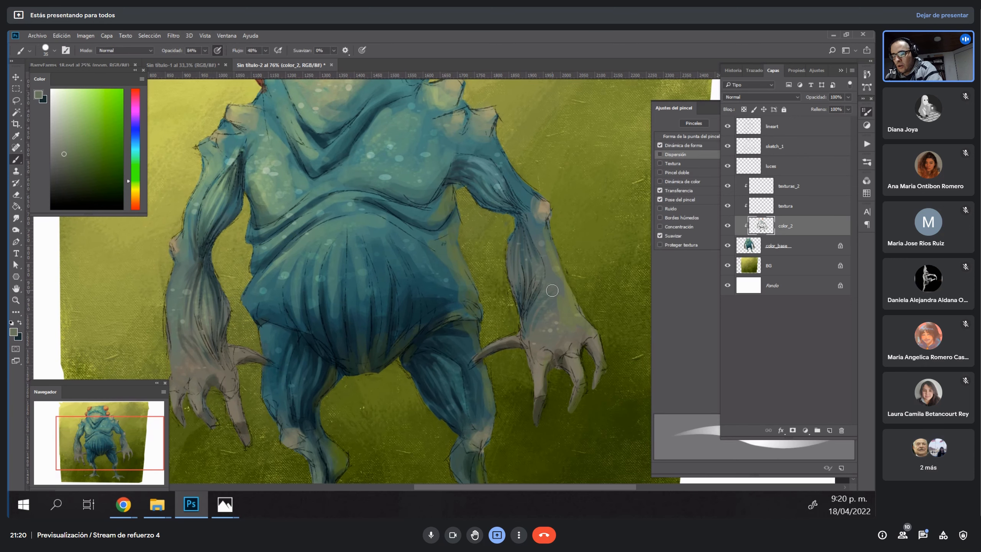
pyautogui.keyDown('alt'); pyautogui.click(534, 208); pyautogui.keyUp('alt')
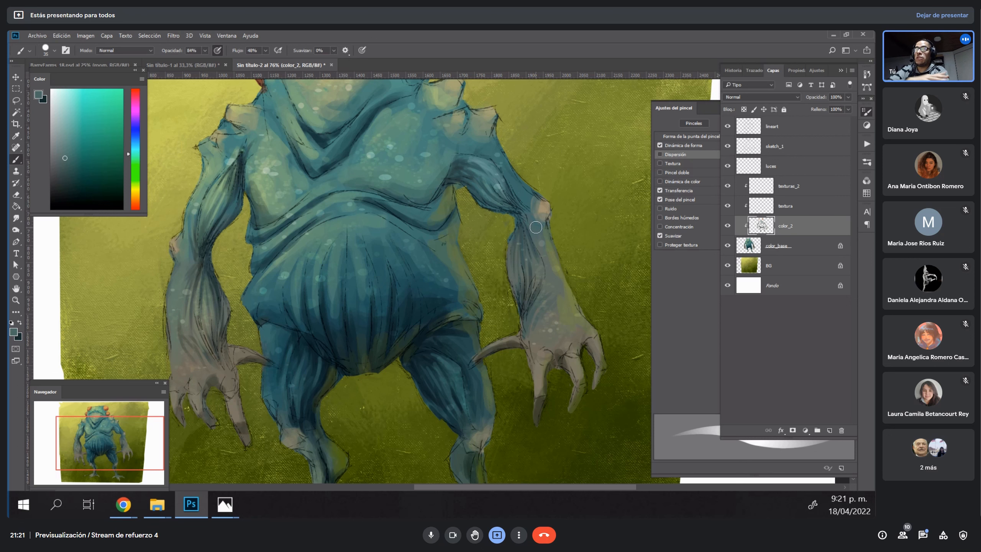
pyautogui.keyDown('alt'); pyautogui.click(542, 200); pyautogui.keyUp('alt')
pyautogui.keyDown('alt'); pyautogui.click(536, 211); pyautogui.keyUp('alt')
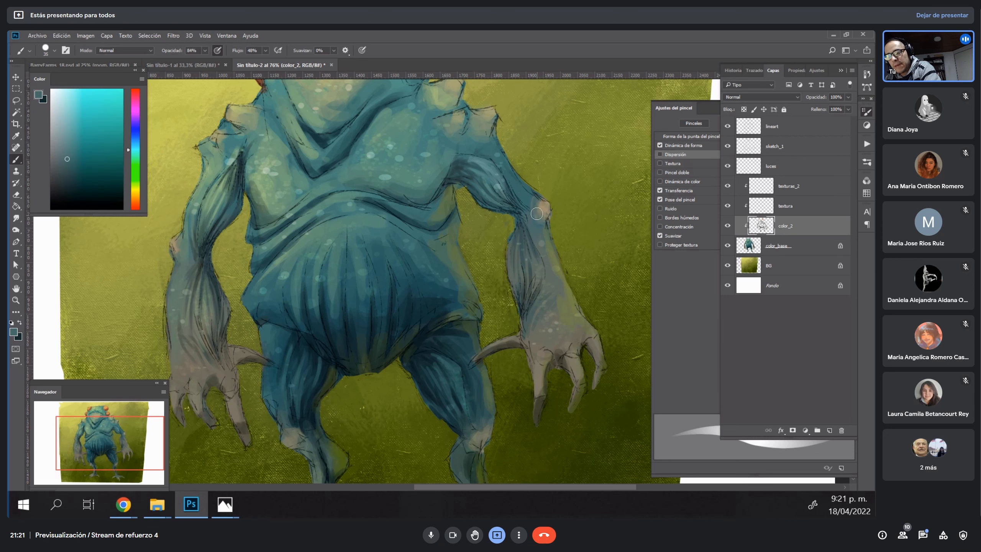
# Touch up both elbows on color_2 with grey-green and olive-grey tones sampled from the skin.
pyautogui.keyDown('alt'); pyautogui.click(542, 209); pyautogui.keyUp('alt')
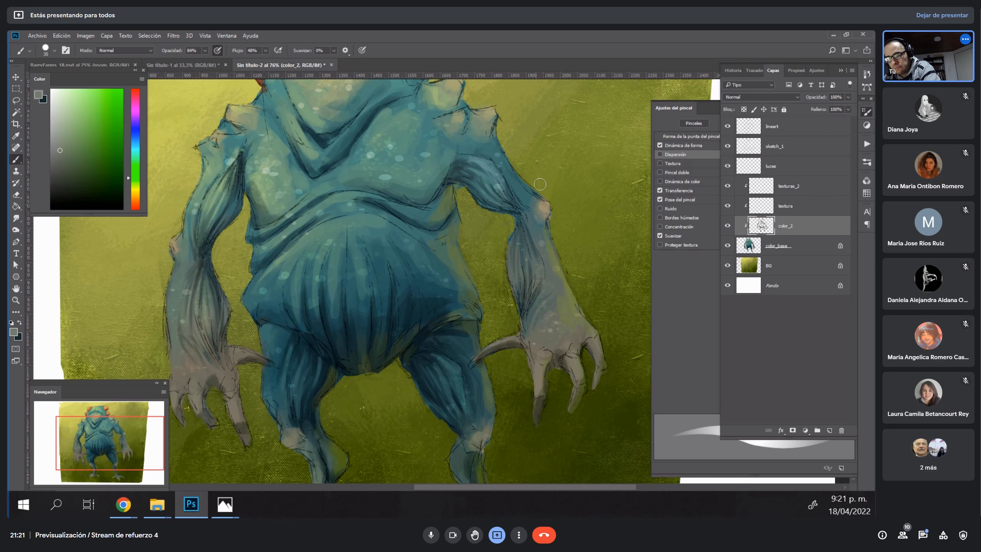
pyautogui.keyDown('alt'); pyautogui.click(176, 238); pyautogui.keyUp('alt')
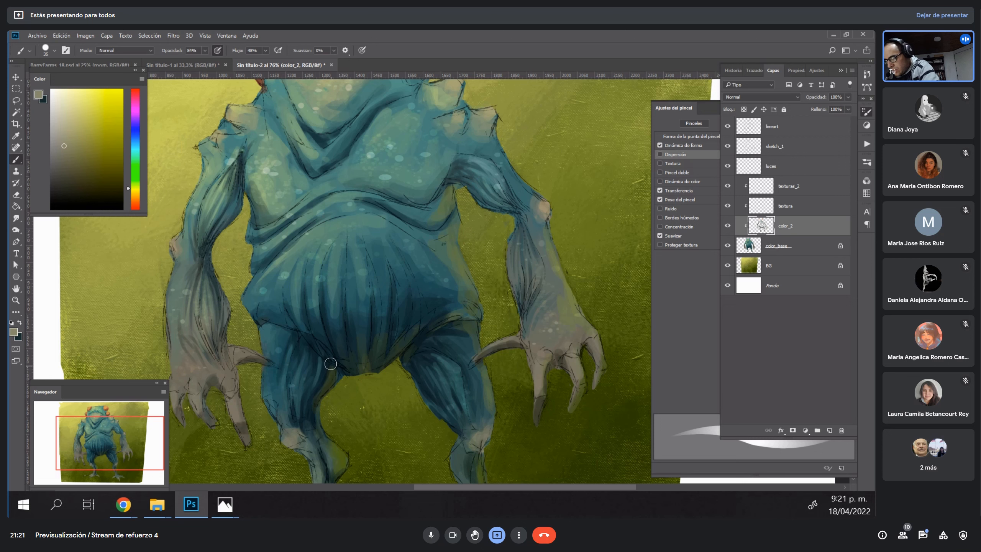
# Darken the thumb claws on color_2 with a dark brown mixed from a tone sampled on the left-hand fingers.
pyautogui.keyDown('alt'); pyautogui.click(215, 381); pyautogui.keyUp('alt')
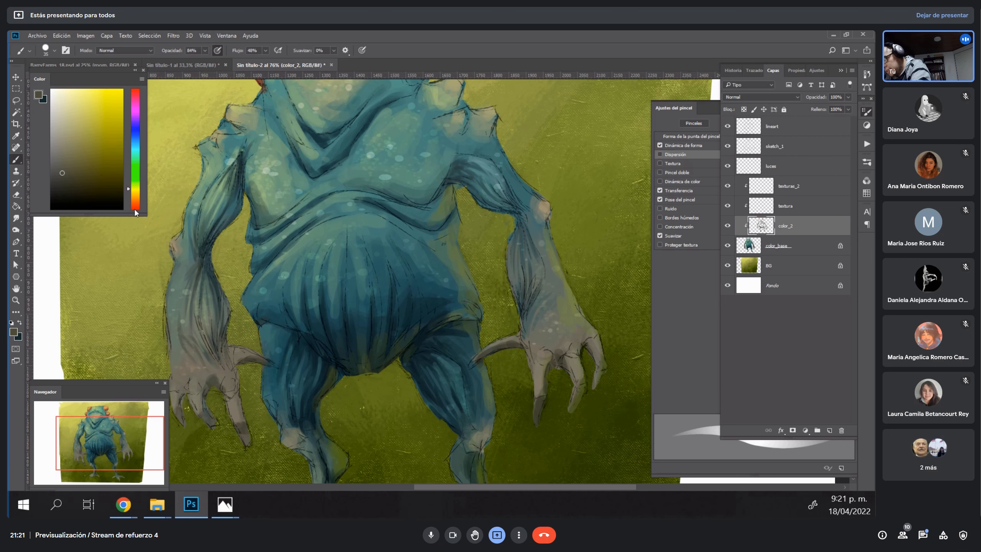
pyautogui.click(130, 197)
pyautogui.click(72, 183)
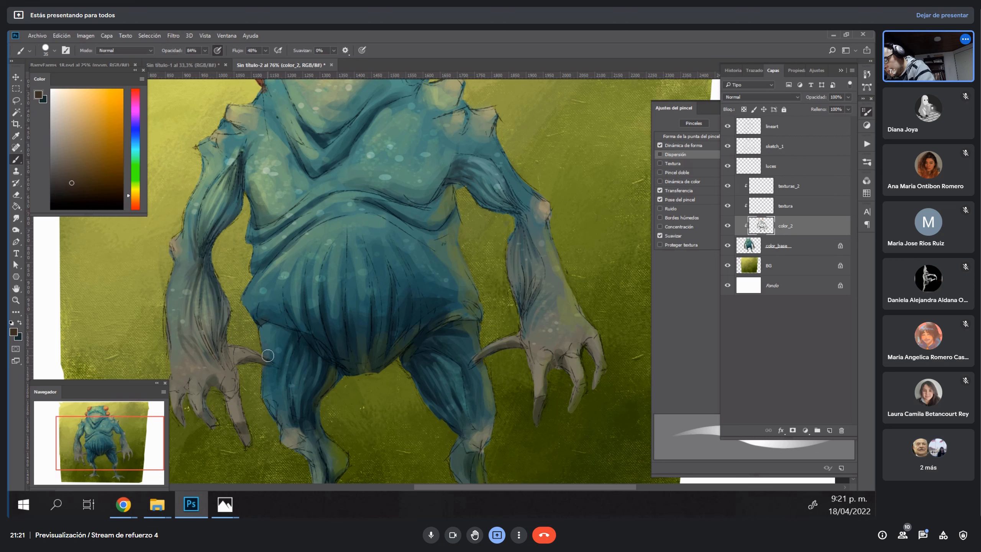
pyautogui.press('[')
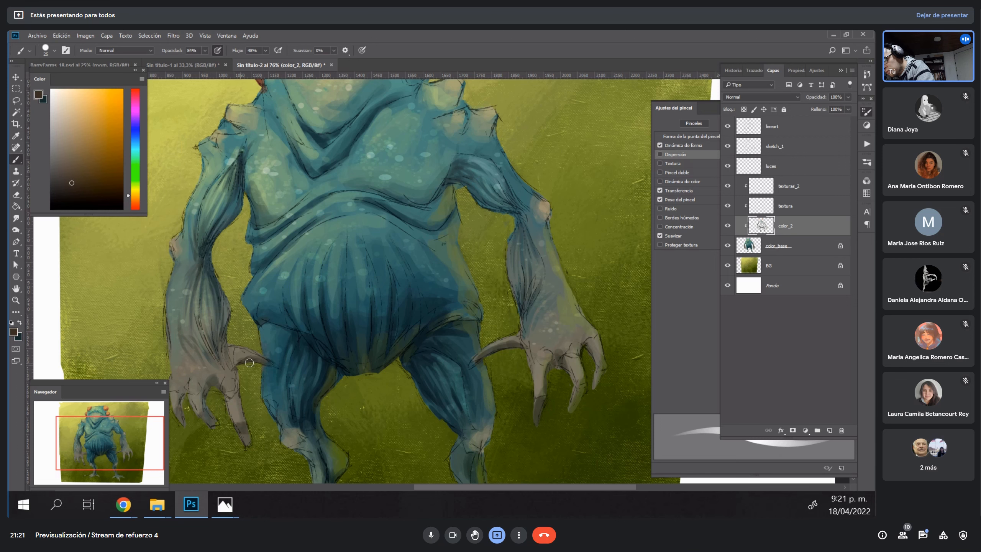
pyautogui.press(']')
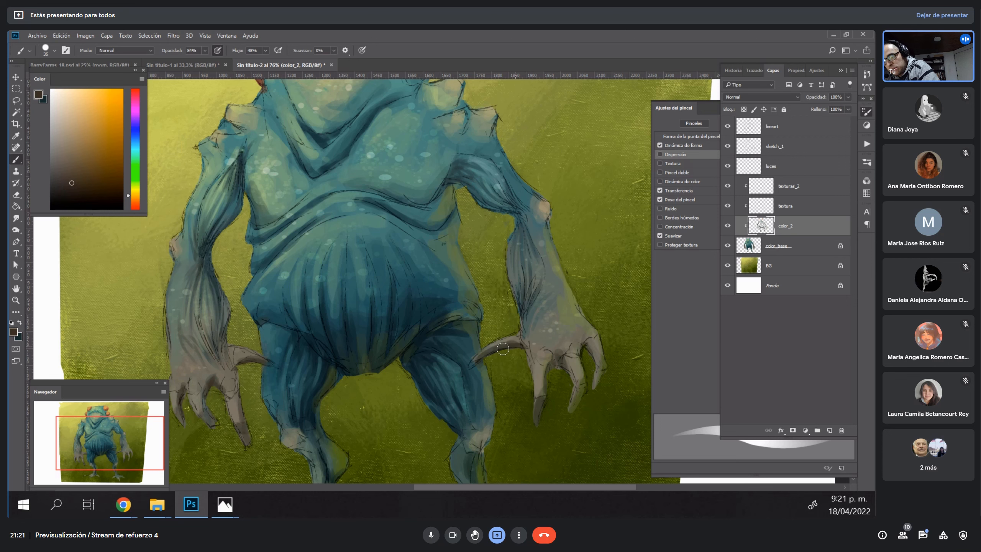
# Refine the tip of the right-hand thumb claw with sampled teal and dark brown tones, reducing the brush to 20 px.
pyautogui.keyDown('alt'); pyautogui.click(479, 366); pyautogui.keyUp('alt')
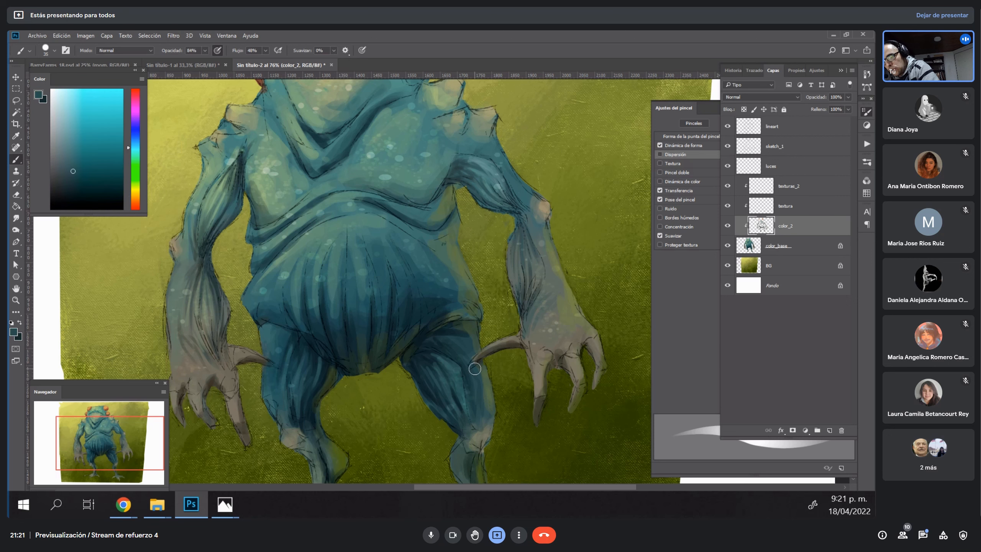
pyautogui.keyDown('alt'); pyautogui.click(510, 340); pyautogui.keyUp('alt')
pyautogui.press('[')
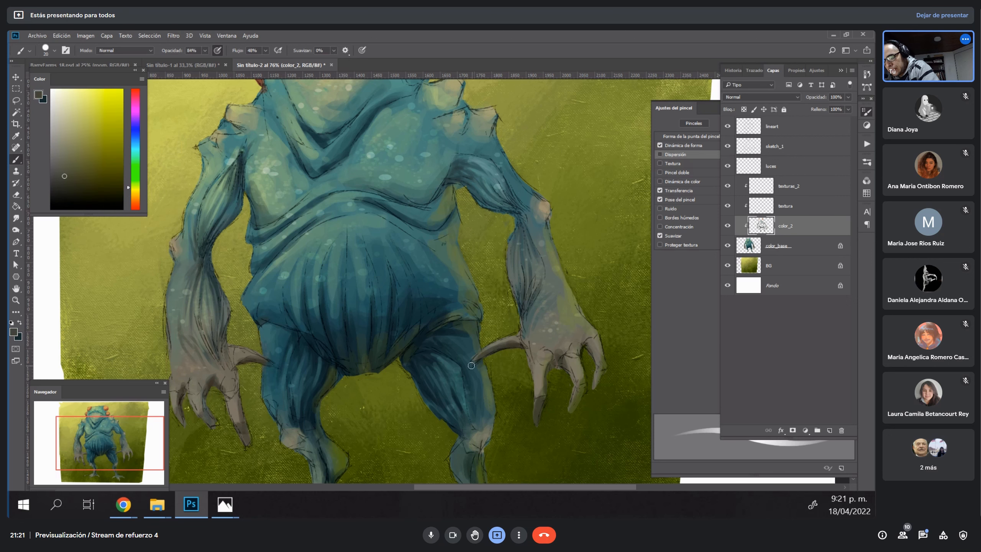
pyautogui.keyDown('alt'); pyautogui.click(524, 339); pyautogui.keyUp('alt')
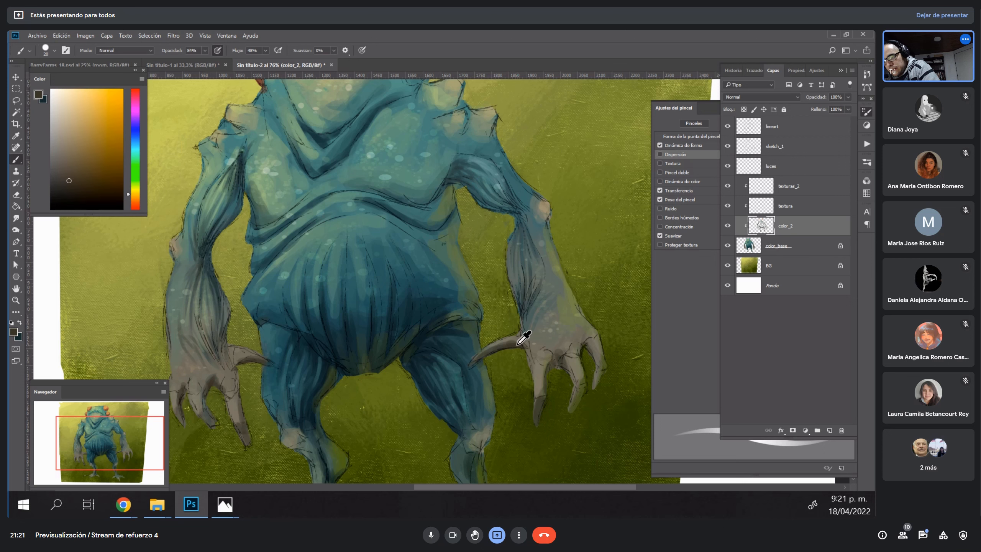
# Shade the fingers of the right-hand hand with a sampled dark brown, using a 25 px brush.
pyautogui.keyDown('alt'); pyautogui.click(568, 355); pyautogui.keyUp('alt')
pyautogui.press(']')
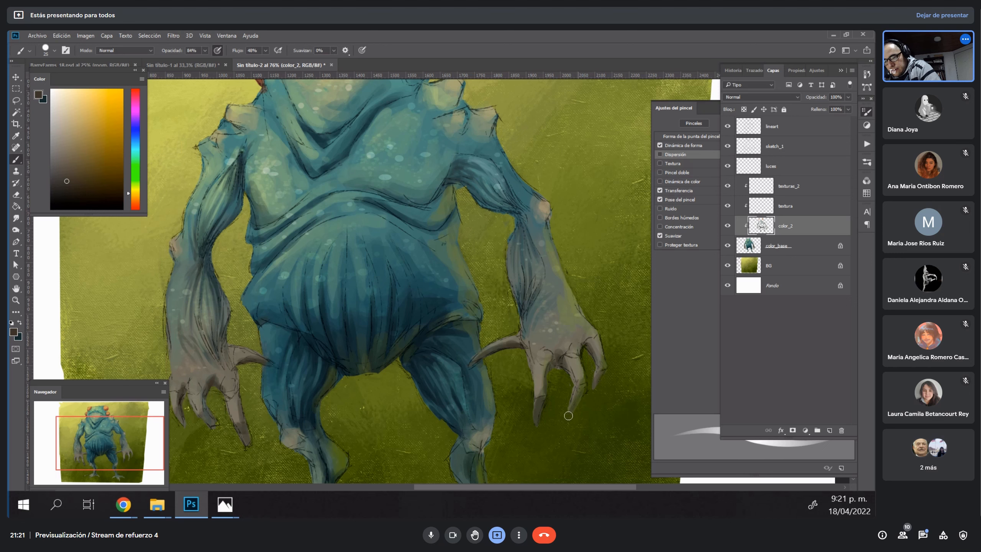
pyautogui.moveTo(581, 397); pyautogui.dragTo(582, 392)
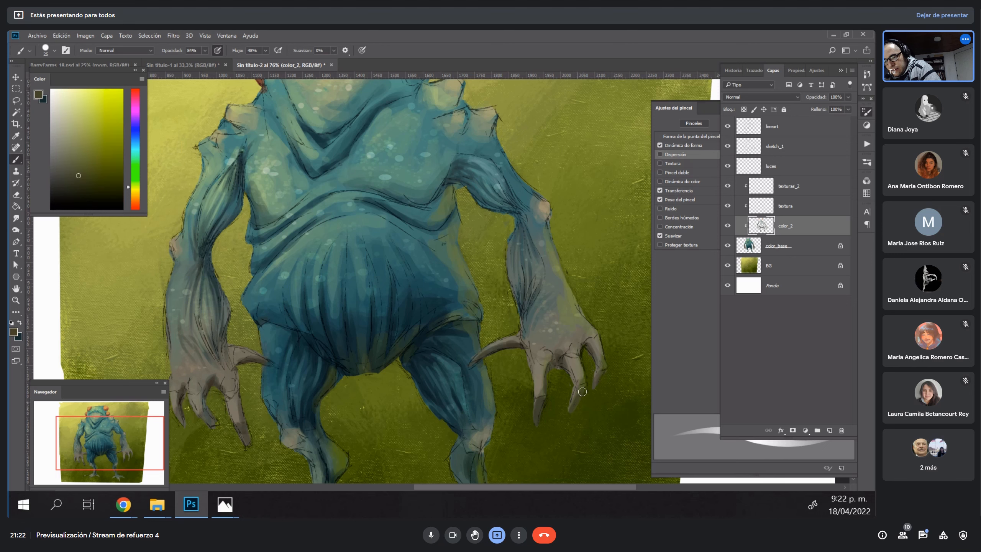
# Deepen the shadows on the right-hand shoulder spikes on color_2 with sampled teal and a darker teal, using a 35 px brush.
pyautogui.press('space')
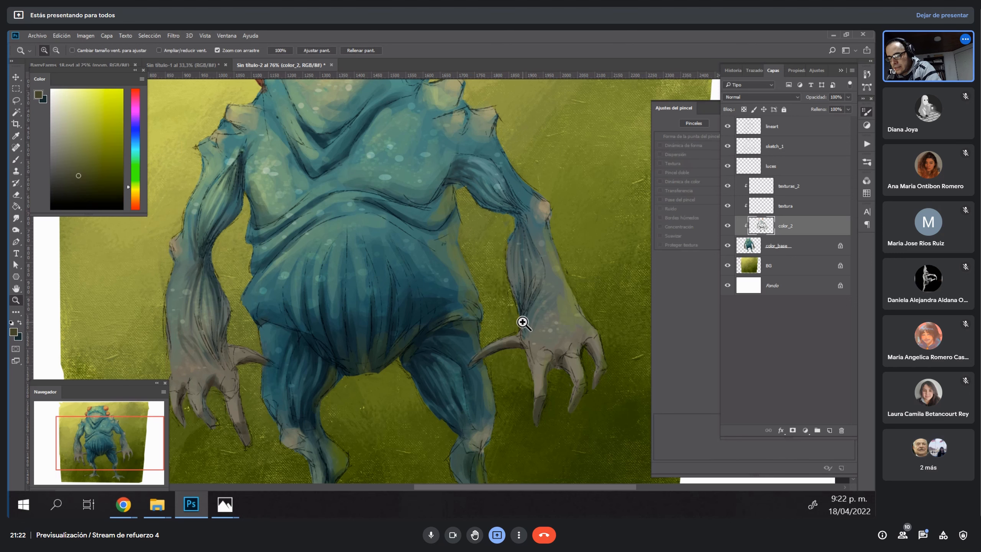
pyautogui.moveTo(508, 245); pyautogui.dragTo(508, 313)
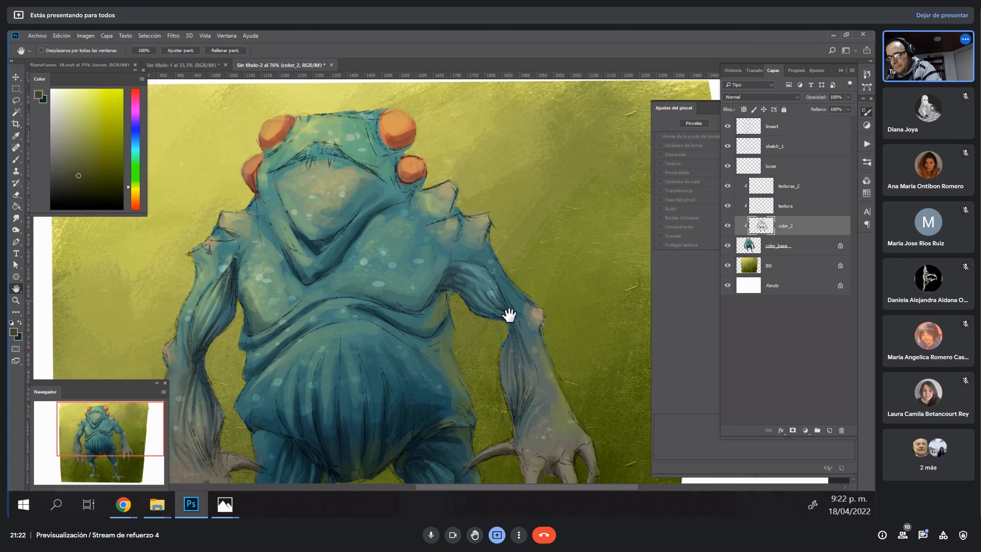
pyautogui.press('b')
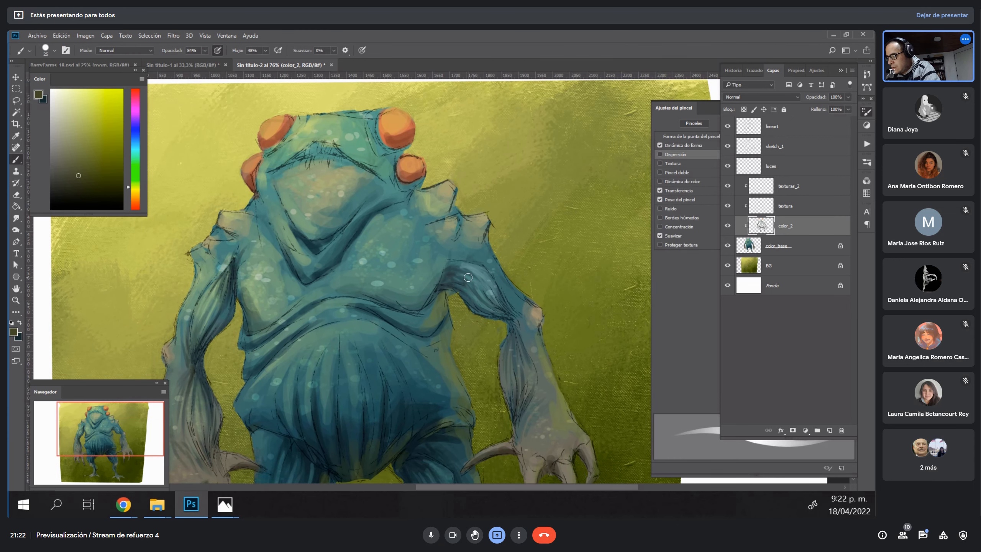
pyautogui.press(']')
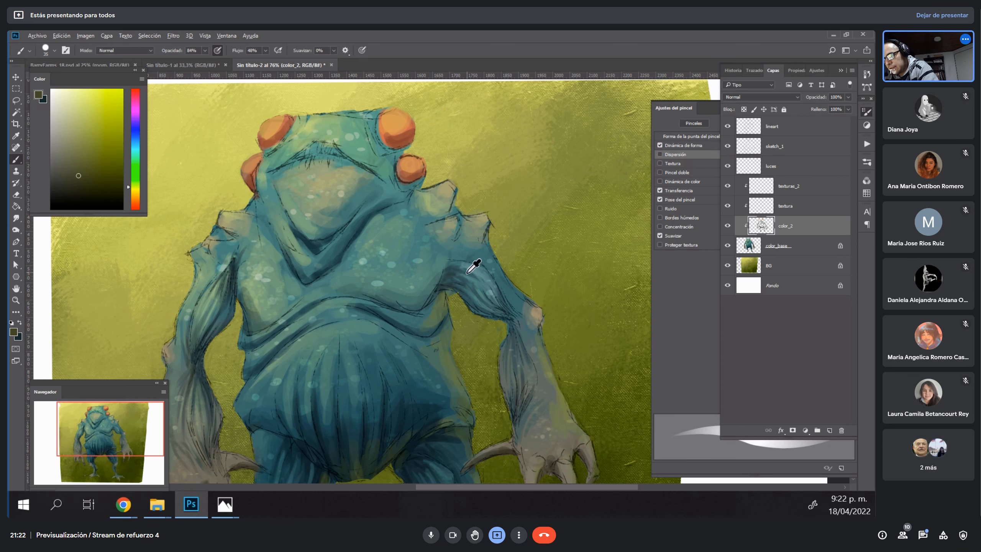
pyautogui.keyDown('alt'); pyautogui.click(474, 266); pyautogui.keyUp('alt')
pyautogui.moveTo(443, 211)
pyautogui.mouseDown()
pyautogui.moveTo(484, 236)
pyautogui.moveTo(463, 280)
pyautogui.moveTo(451, 215)
pyautogui.moveTo(441, 211)
pyautogui.moveTo(452, 192)
pyautogui.moveTo(432, 211)
pyautogui.moveTo(452, 199)
pyautogui.moveTo(441, 214)
pyautogui.moveTo(451, 241)
pyautogui.mouseUp()
pyautogui.keyDown('alt'); pyautogui.click(463, 277); pyautogui.keyUp('alt')
pyautogui.click(76, 181)
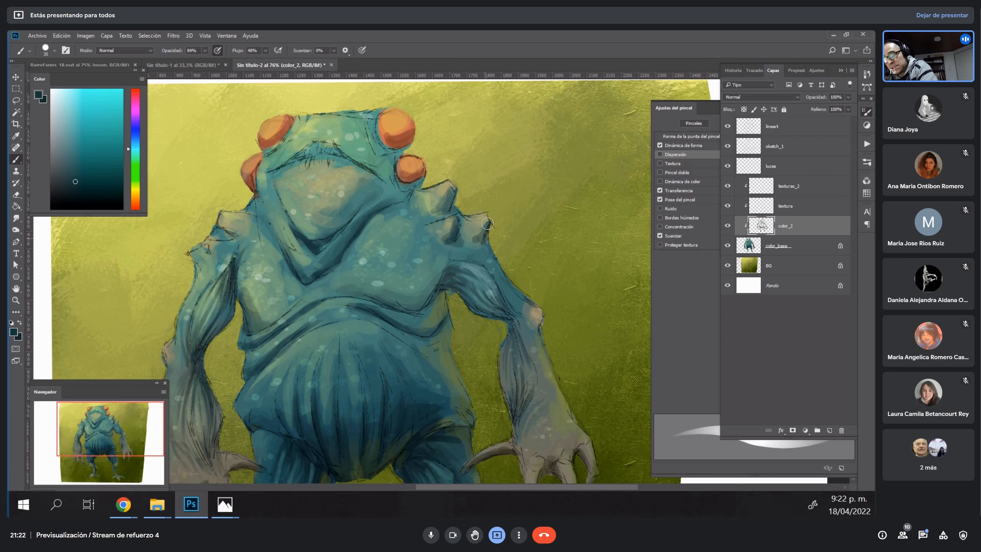
# Blend the bases of the right-hand shoulder spikes into the skin with muted teal tones sampled nearby.
pyautogui.keyDown('alt'); pyautogui.click(480, 242); pyautogui.keyUp('alt')
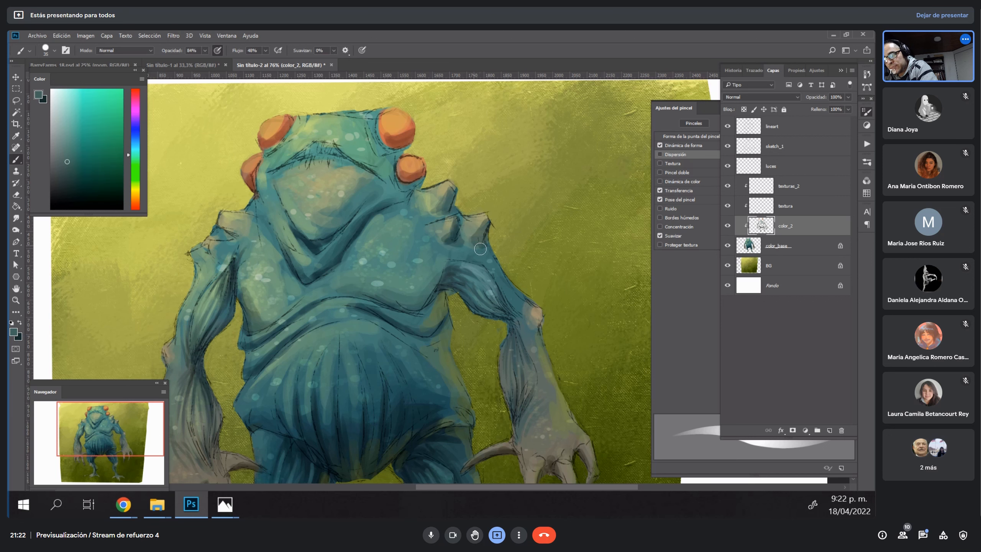
pyautogui.moveTo(470, 236)
pyautogui.mouseDown()
pyautogui.moveTo(486, 223)
pyautogui.moveTo(448, 241)
pyautogui.moveTo(459, 250)
pyautogui.moveTo(465, 243)
pyautogui.moveTo(445, 241)
pyautogui.moveTo(457, 253)
pyautogui.moveTo(442, 245)
pyautogui.moveTo(464, 241)
pyautogui.moveTo(446, 188)
pyautogui.moveTo(453, 211)
pyautogui.mouseUp()
pyautogui.keyDown('alt'); pyautogui.click(450, 241); pyautogui.keyUp('alt')
pyautogui.keyDown('alt'); pyautogui.click(462, 241); pyautogui.keyUp('alt')
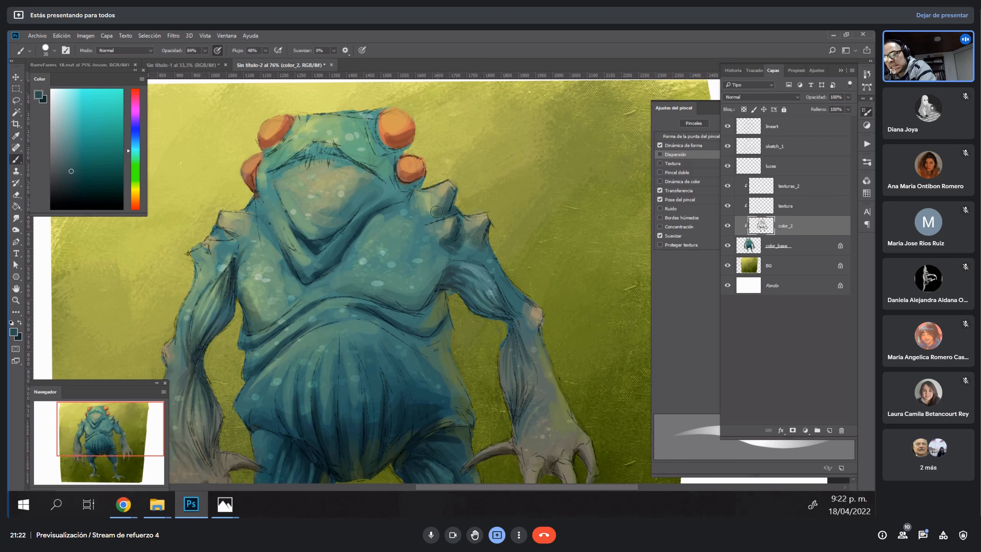
# Shade and blend the left-hand shoulder spikes with sampled teal, green and olive-grey tones, enlarging the brush to 40 px.
pyautogui.moveTo(227, 243)
pyautogui.mouseDown()
pyautogui.moveTo(227, 255)
pyautogui.moveTo(249, 220)
pyautogui.mouseUp()
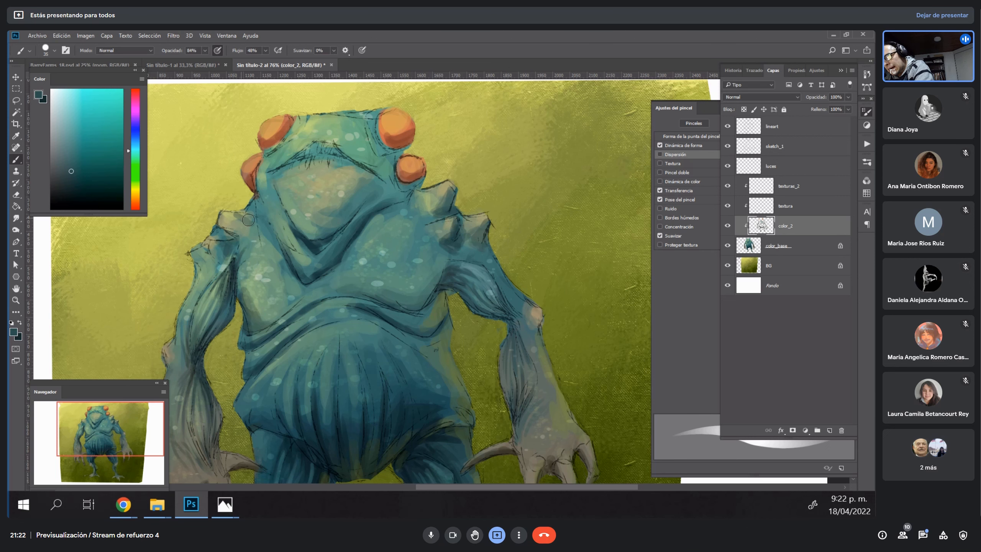
pyautogui.press(']')
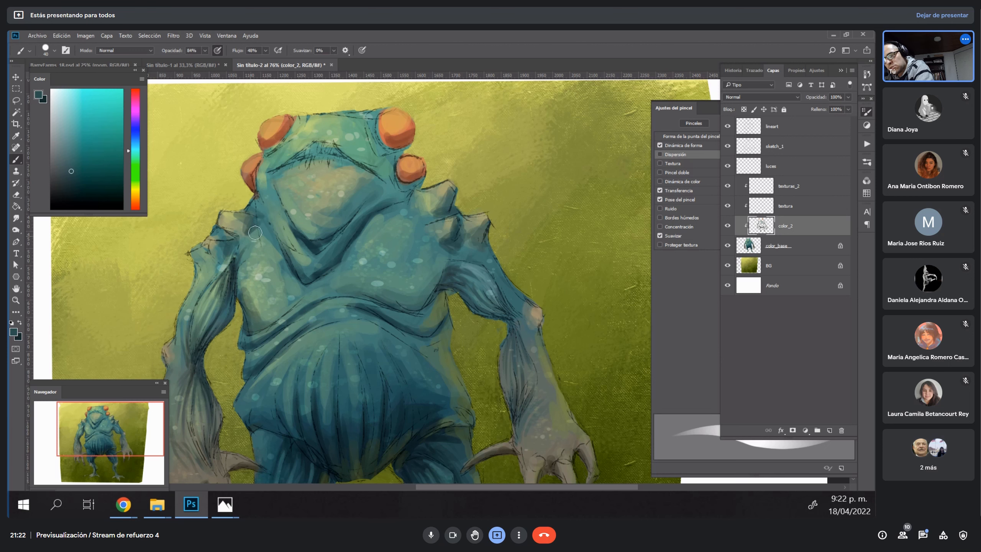
pyautogui.keyDown('alt'); pyautogui.click(266, 228); pyautogui.keyUp('alt')
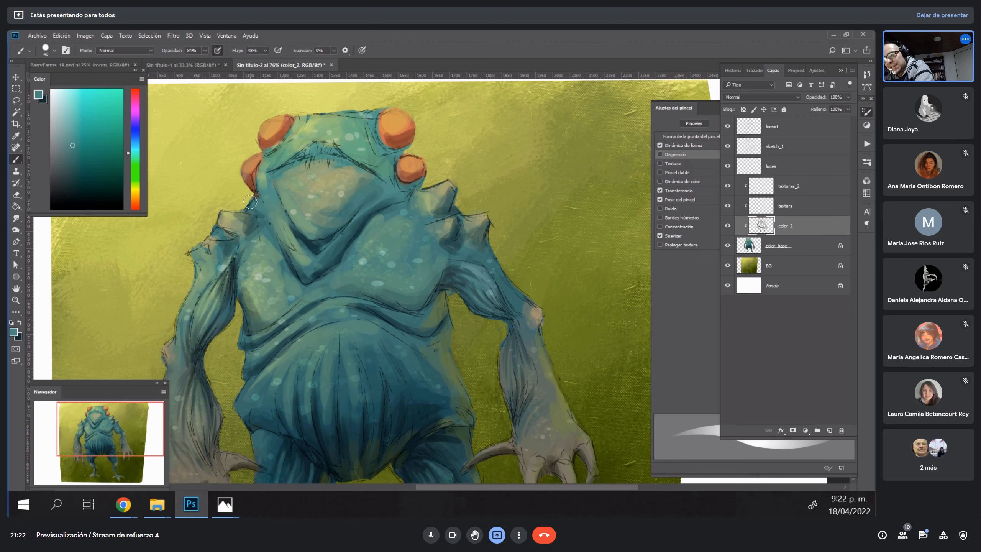
pyautogui.keyDown('alt'); pyautogui.click(240, 242); pyautogui.keyUp('alt')
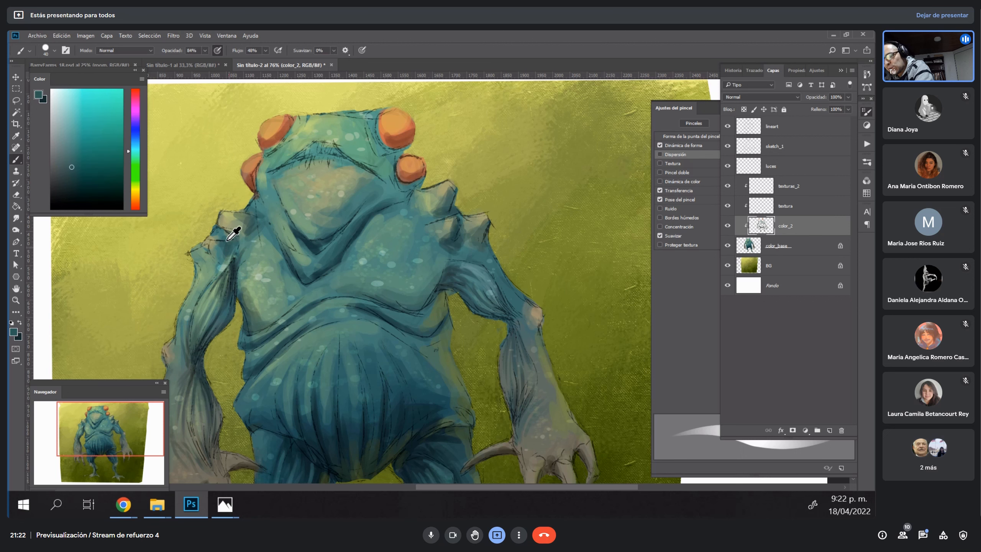
pyautogui.keyDown('alt'); pyautogui.click(210, 261); pyautogui.keyUp('alt')
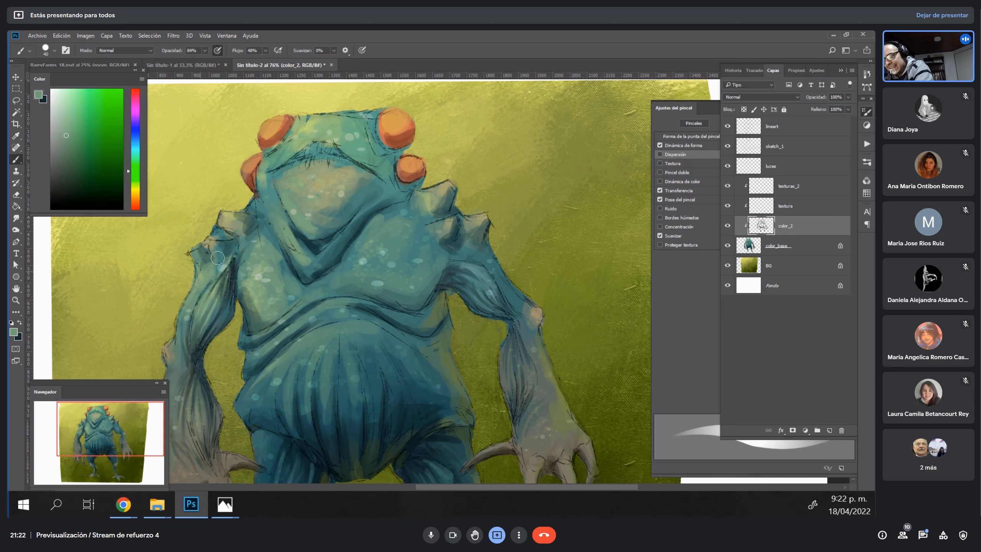
pyautogui.keyDown('alt'); pyautogui.click(216, 245); pyautogui.keyUp('alt')
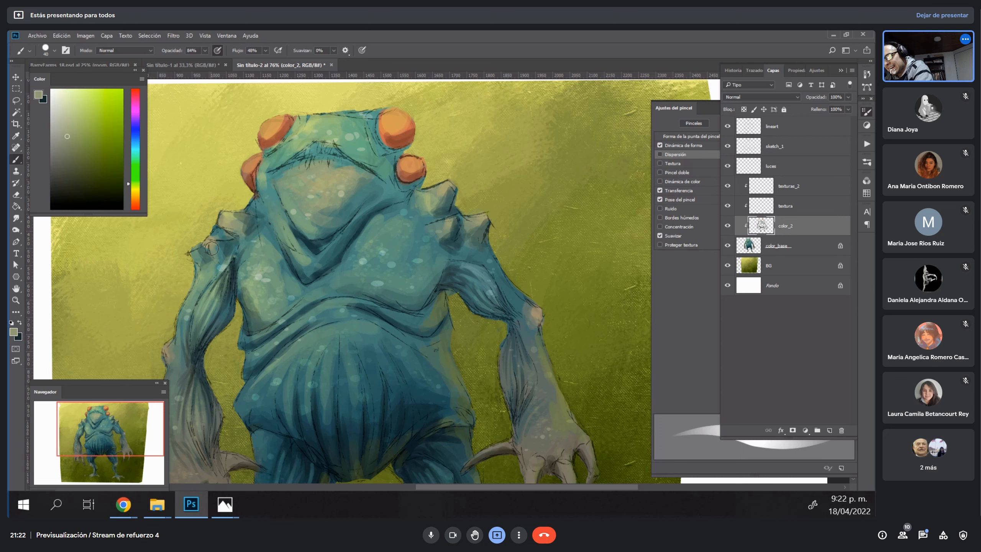
pyautogui.moveTo(212, 248); pyautogui.dragTo(231, 219)
pyautogui.keyDown('alt'); pyautogui.click(216, 230); pyautogui.keyUp('alt')
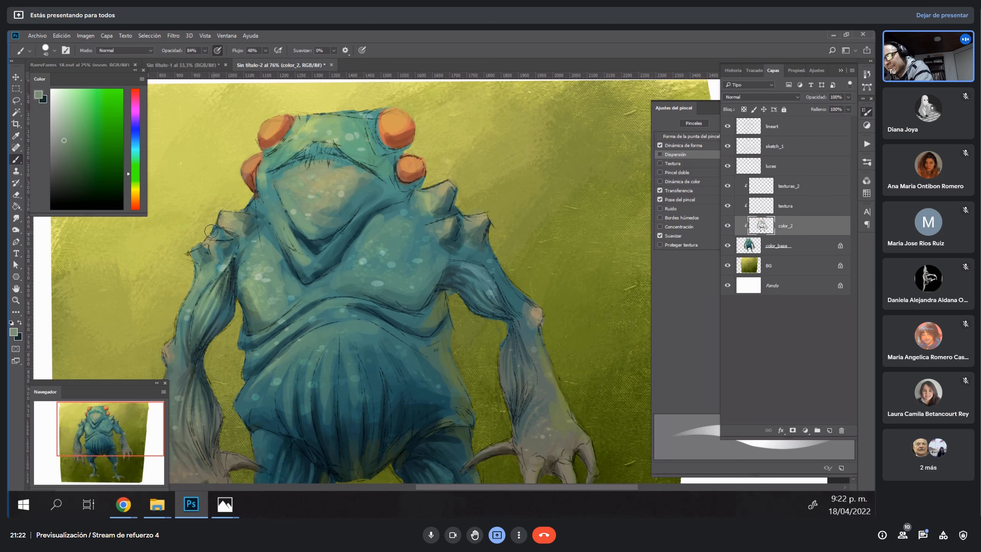
# Deepen the shadows around the base of the eyes with a sampled teal and a darker teal, ending with a 35 px brush.
pyautogui.keyDown('alt'); pyautogui.click(363, 219); pyautogui.keyUp('alt')
pyautogui.press('[')
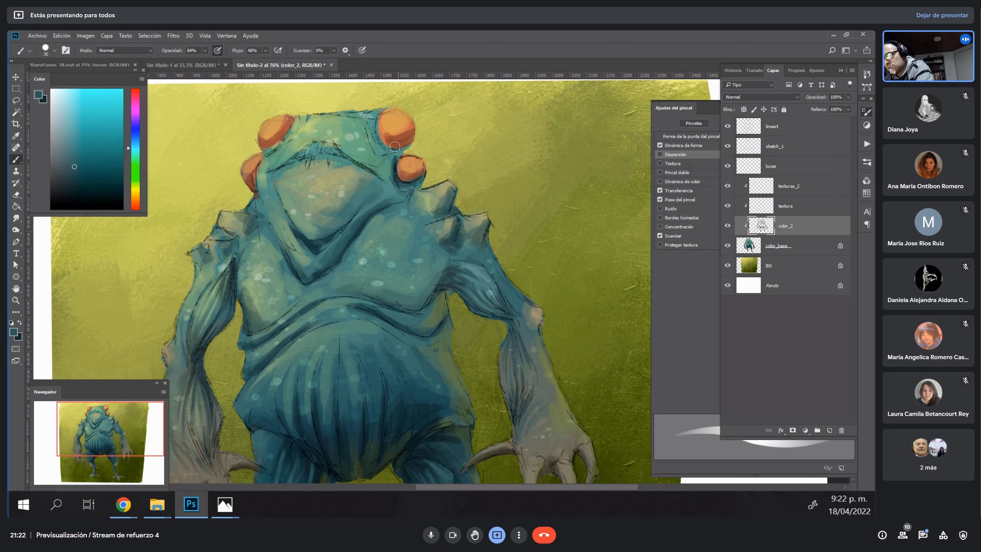
pyautogui.press(']')
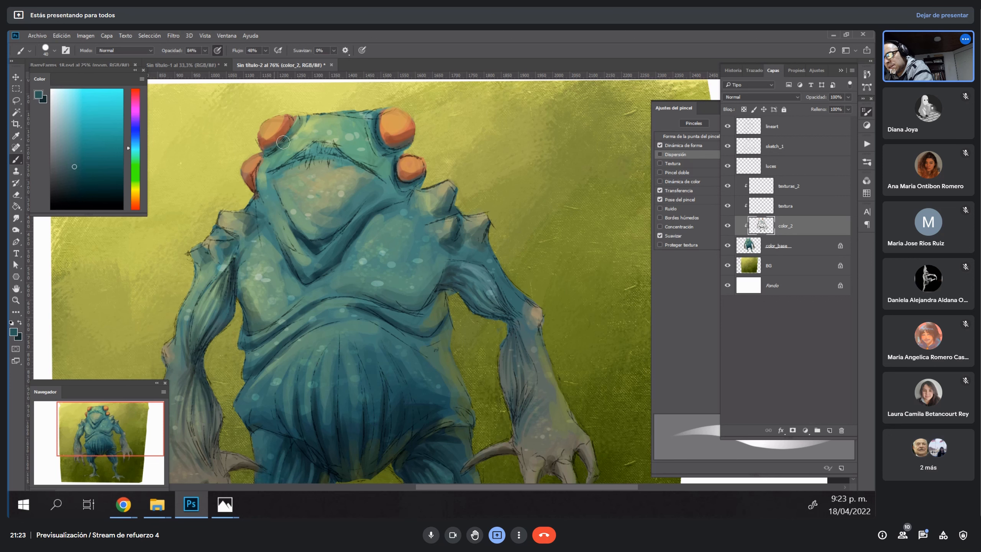
pyautogui.click(79, 179)
pyautogui.press('[')
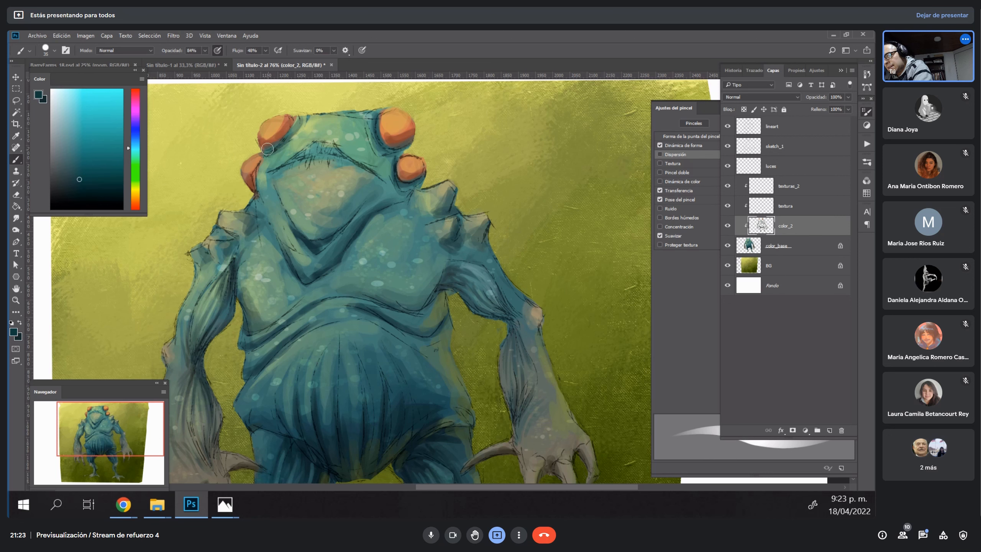
pyautogui.moveTo(294, 124)
pyautogui.mouseDown()
pyautogui.moveTo(289, 138)
pyautogui.moveTo(297, 137)
pyautogui.mouseUp()
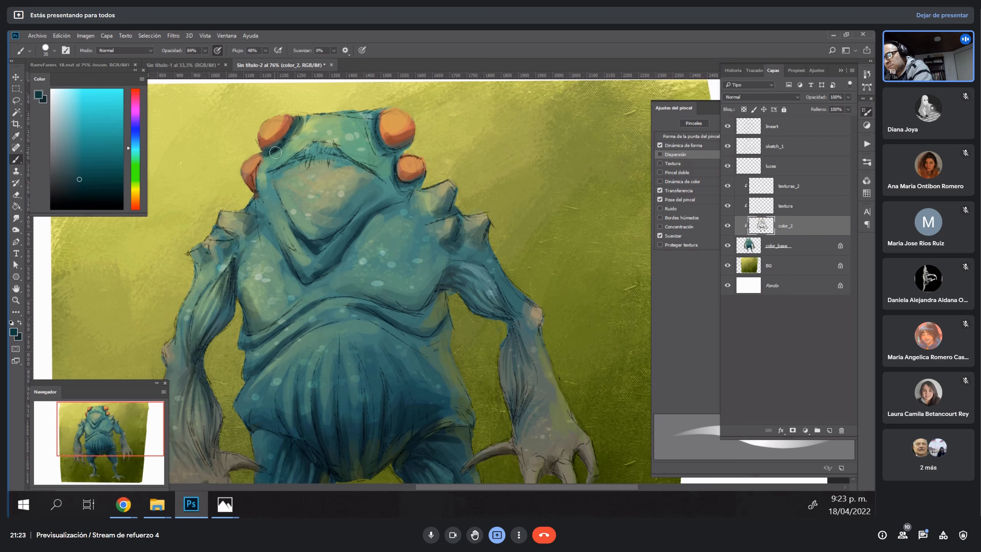
pyautogui.moveTo(261, 167)
pyautogui.mouseDown()
pyautogui.moveTo(256, 190)
pyautogui.moveTo(258, 174)
pyautogui.mouseUp()
pyautogui.moveTo(399, 182); pyautogui.dragTo(421, 178)
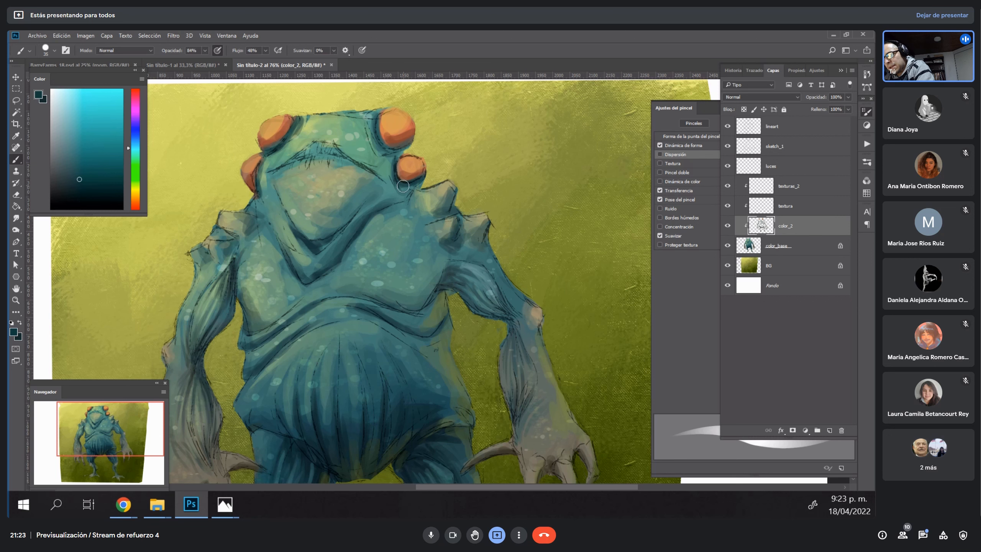
# Tint the shaded lower edges of the right-hand eyes with an olive-yellow on color_2, using a 40 px brush.
pyautogui.keyDown('alt'); pyautogui.click(404, 131); pyautogui.keyUp('alt')
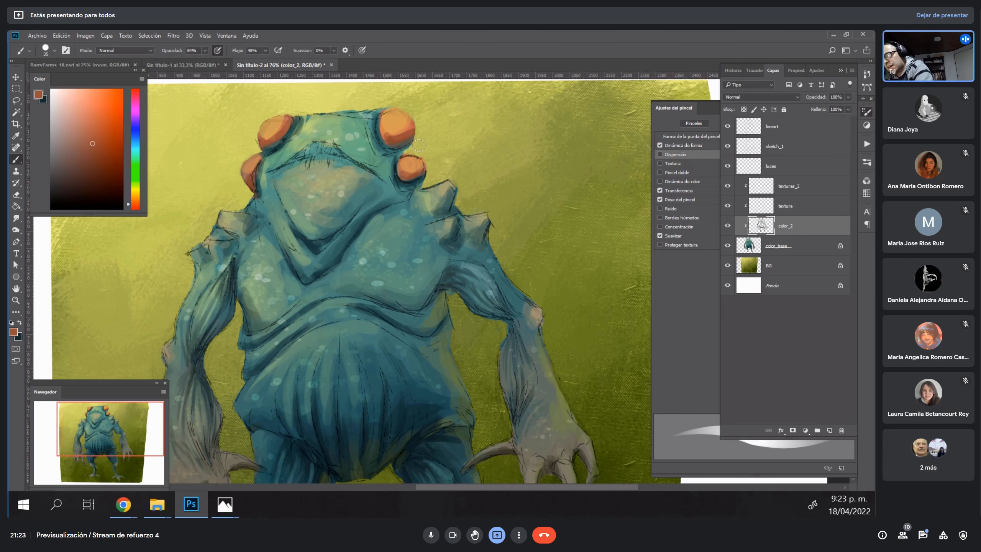
pyautogui.keyDown('alt'); pyautogui.click(590, 241); pyautogui.keyUp('alt')
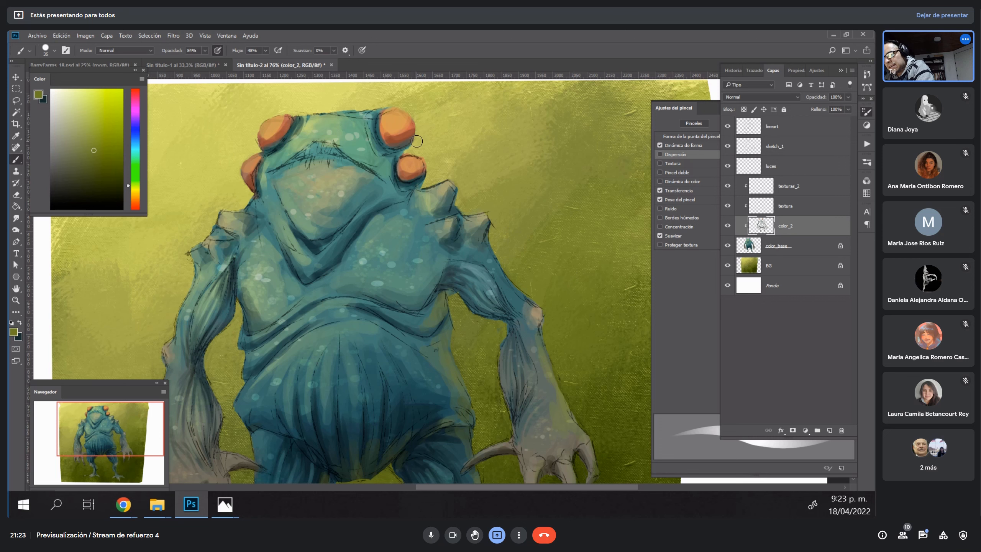
pyautogui.click(89, 144)
pyautogui.click(94, 142)
pyautogui.keyDown('alt'); pyautogui.click(408, 135); pyautogui.keyUp('alt')
pyautogui.press(']')
pyautogui.moveTo(418, 170); pyautogui.dragTo(410, 177)
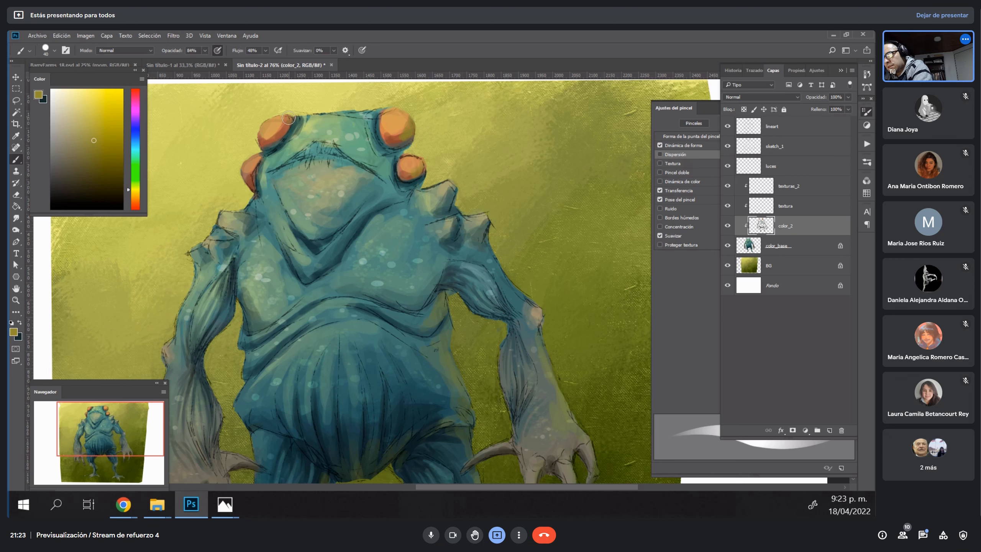
# Paint pale yellow highlights on all four orange eyes, taking the tone from the background and lightening it.
pyautogui.keyDown('alt'); pyautogui.click(277, 131); pyautogui.keyUp('alt')
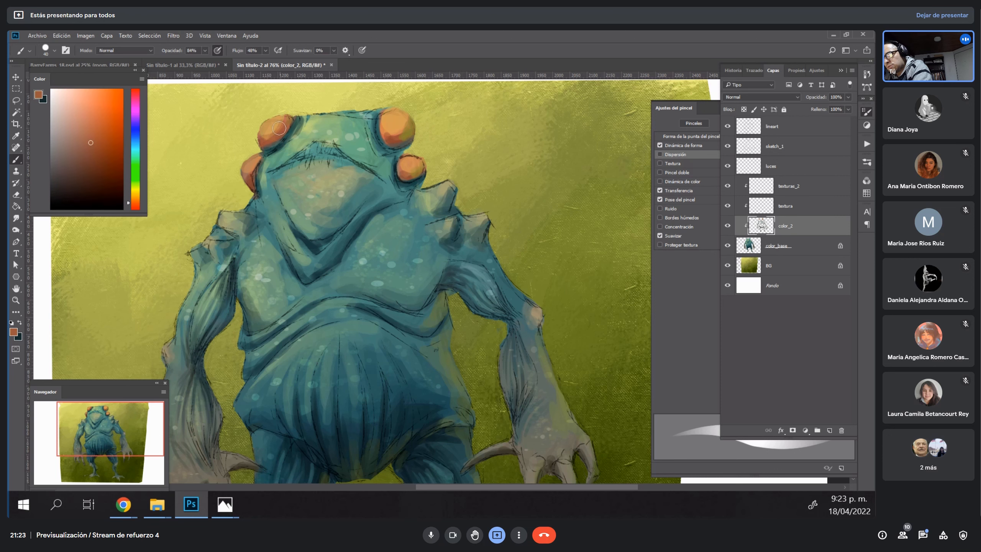
pyautogui.keyDown('alt'); pyautogui.click(276, 128); pyautogui.keyUp('alt')
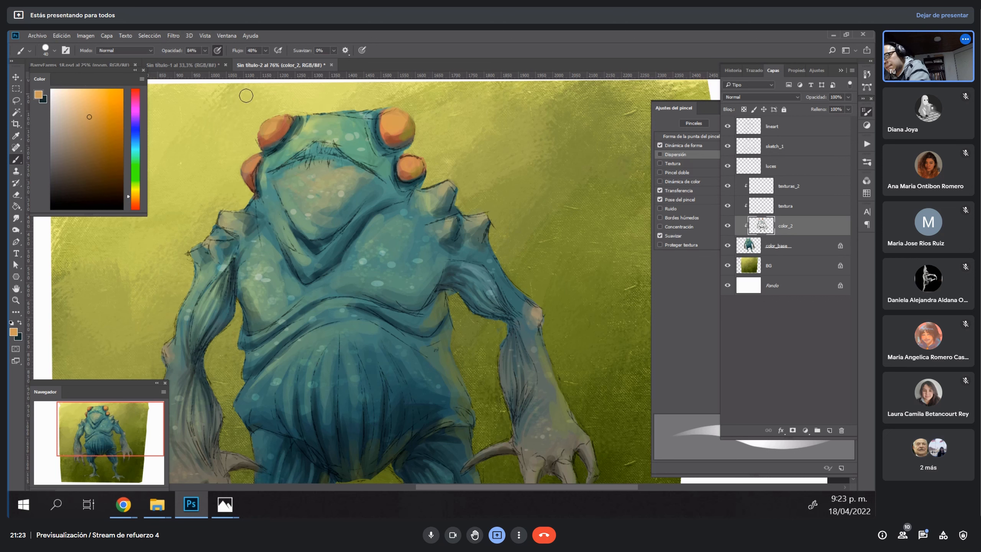
pyautogui.keyDown('alt'); pyautogui.click(178, 90); pyautogui.keyUp('alt')
pyautogui.click(76, 97)
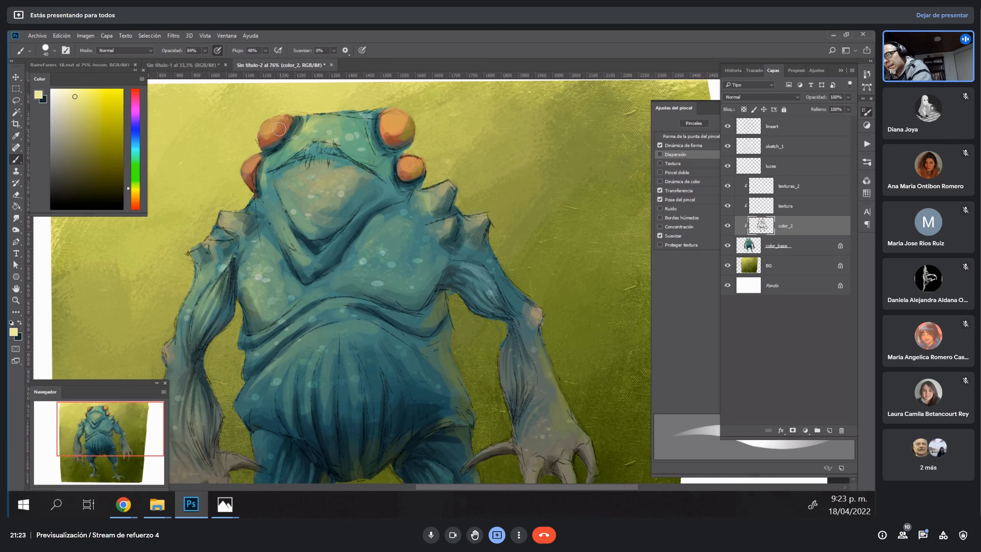
pyautogui.moveTo(269, 129); pyautogui.dragTo(276, 125)
pyautogui.moveTo(254, 158); pyautogui.dragTo(251, 166)
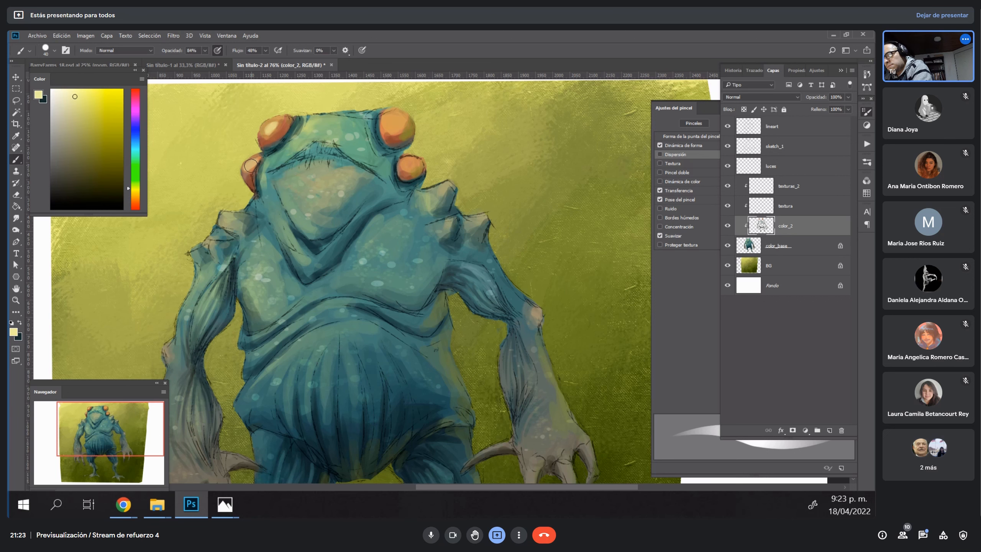
pyautogui.moveTo(396, 118); pyautogui.dragTo(397, 117)
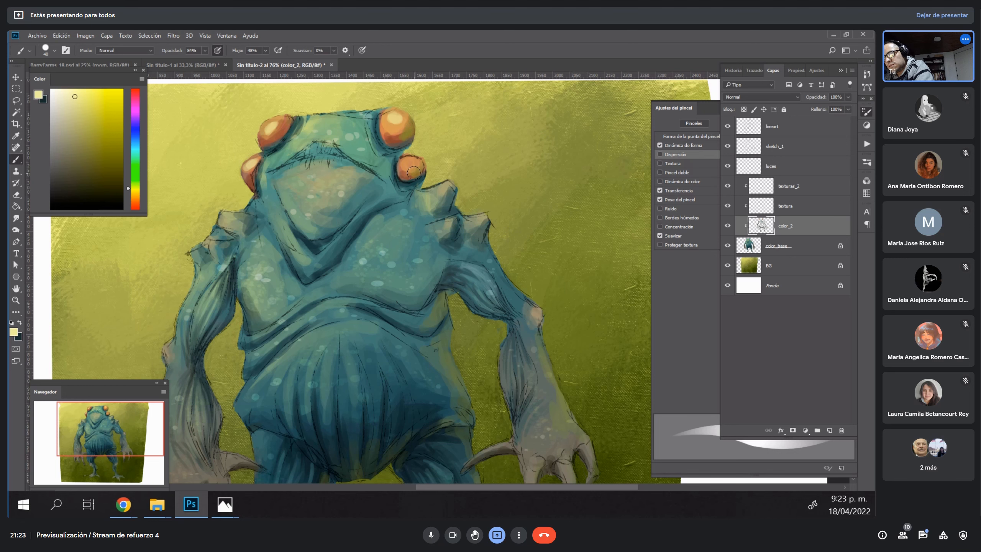
pyautogui.moveTo(410, 159); pyautogui.dragTo(413, 163)
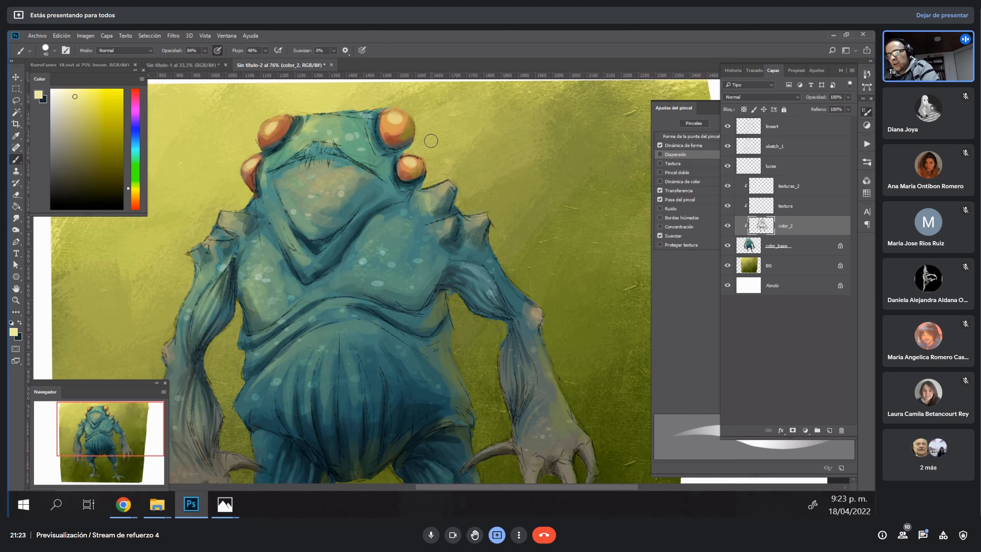
# Select a narrow vertical slit pupil in each of the four eyes with the Lasso tool.
pyautogui.press('l')
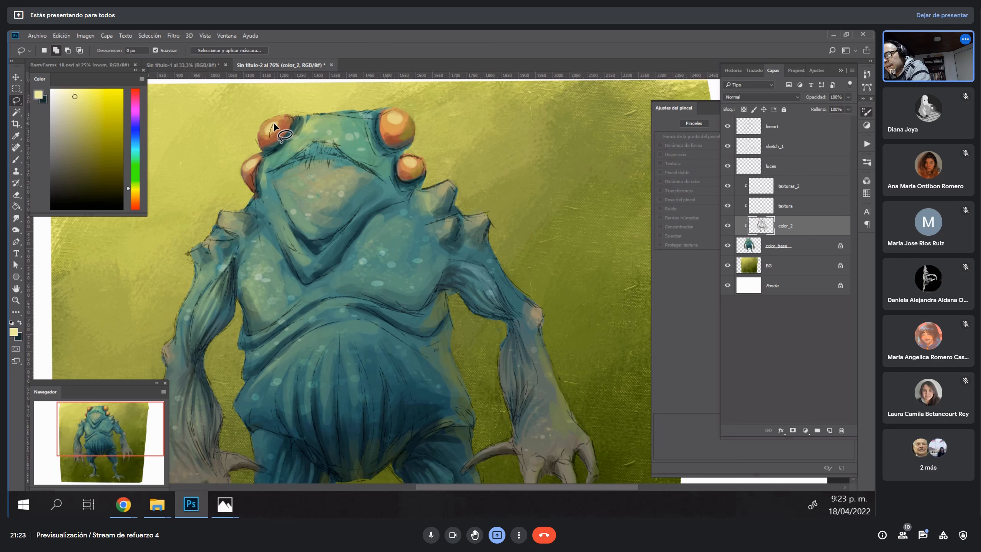
pyautogui.moveTo(273, 123)
pyautogui.mouseDown()
pyautogui.moveTo(271, 138)
pyautogui.moveTo(273, 124)
pyautogui.mouseUp()
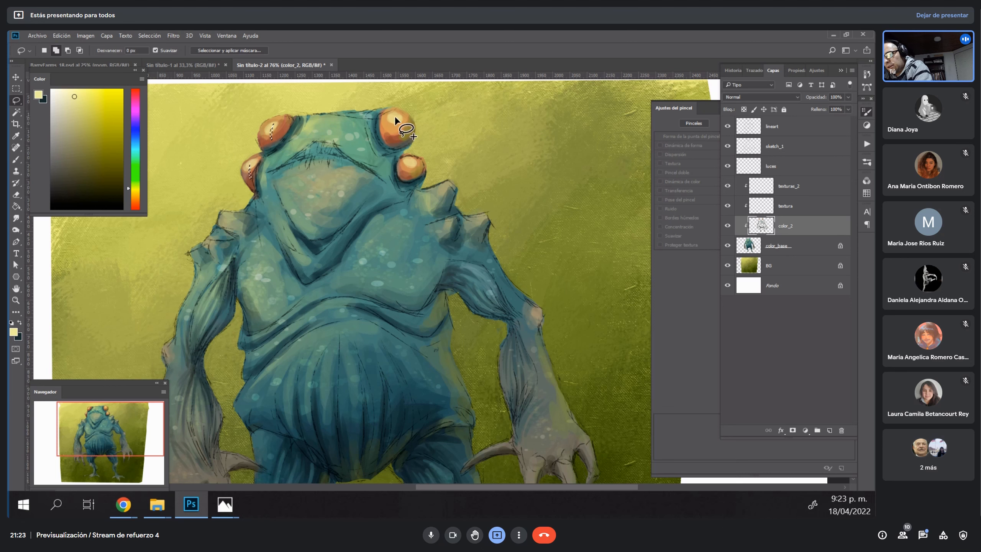
pyautogui.moveTo(394, 116)
pyautogui.mouseDown()
pyautogui.moveTo(393, 137)
pyautogui.moveTo(396, 117)
pyautogui.mouseUp()
pyautogui.moveTo(407, 169)
pyautogui.mouseDown()
pyautogui.moveTo(410, 158)
pyautogui.moveTo(408, 173)
pyautogui.mouseUp()
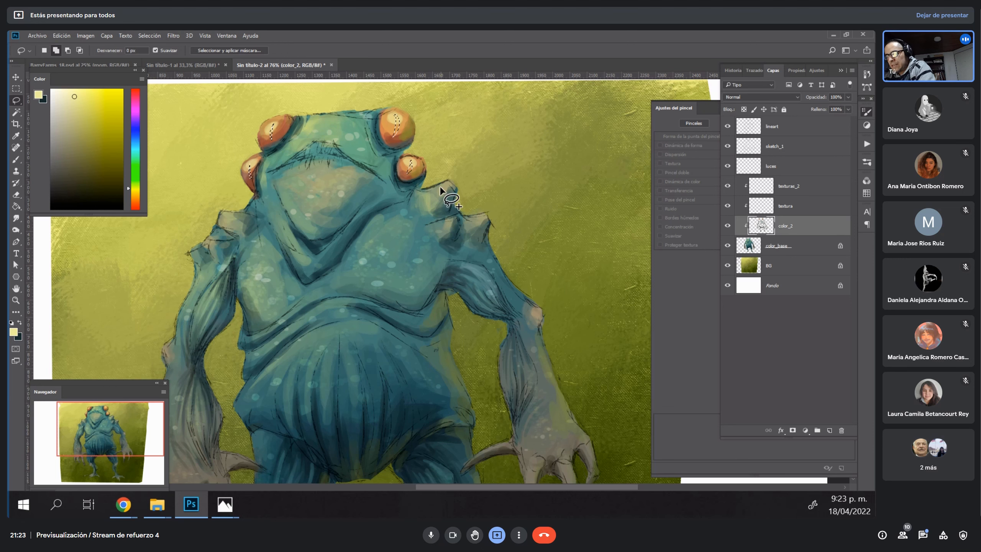
# Prepare the brush for the pupils with a teal sampled from the skin, Multiply mode and 79% opacity.
pyautogui.press('b')
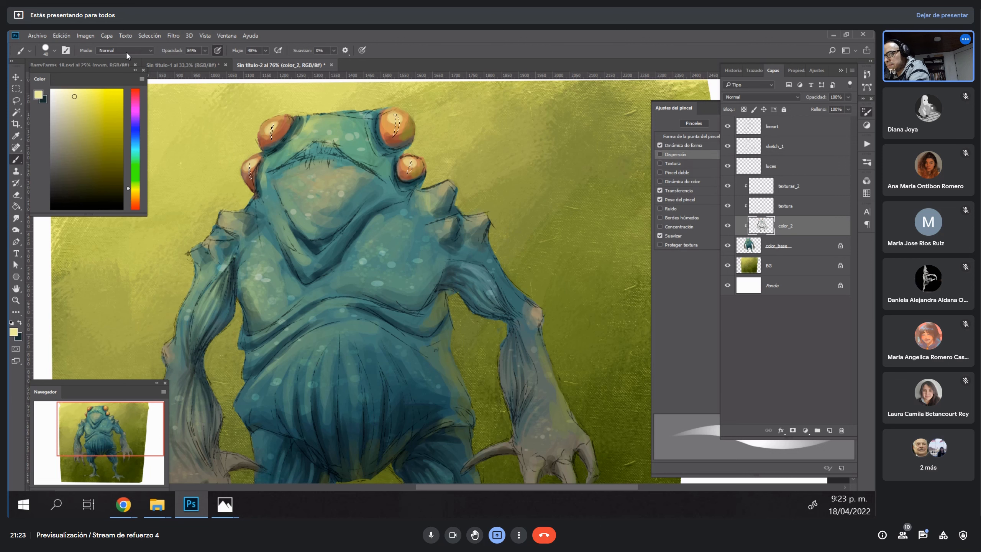
pyautogui.keyDown('alt'); pyautogui.click(364, 219); pyautogui.keyUp('alt')
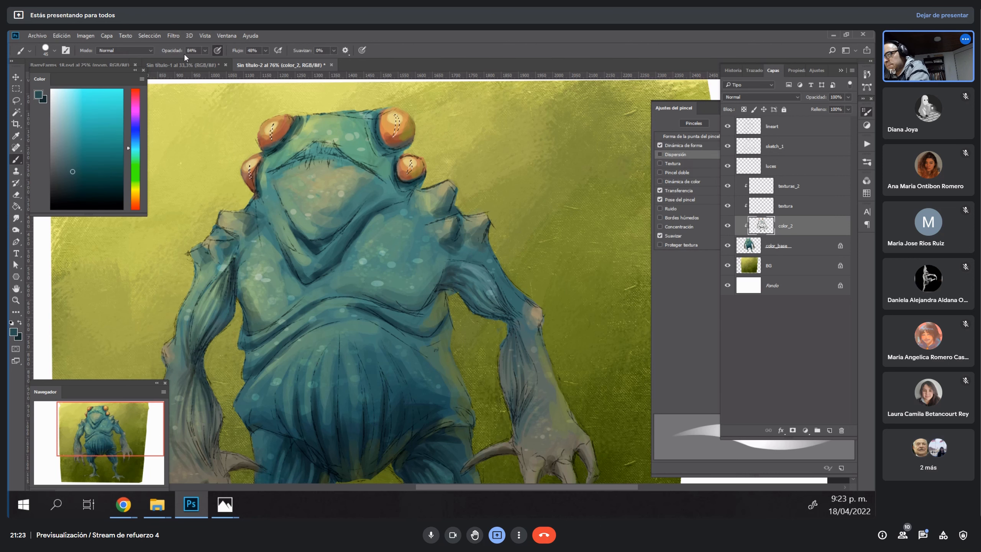
pyautogui.click(206, 50)
pyautogui.moveTo(193, 63); pyautogui.dragTo(229, 61)
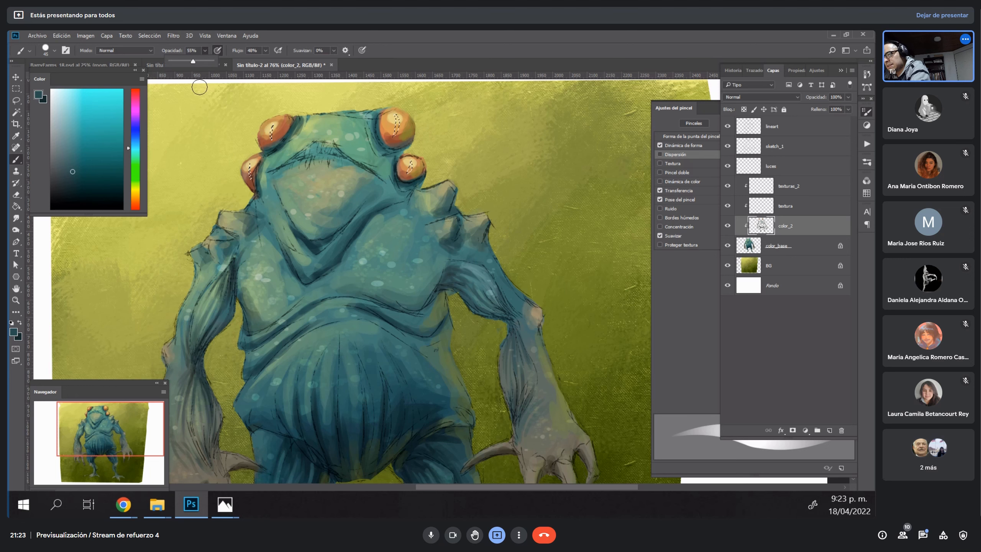
pyautogui.moveTo(167, 63); pyautogui.dragTo(207, 64)
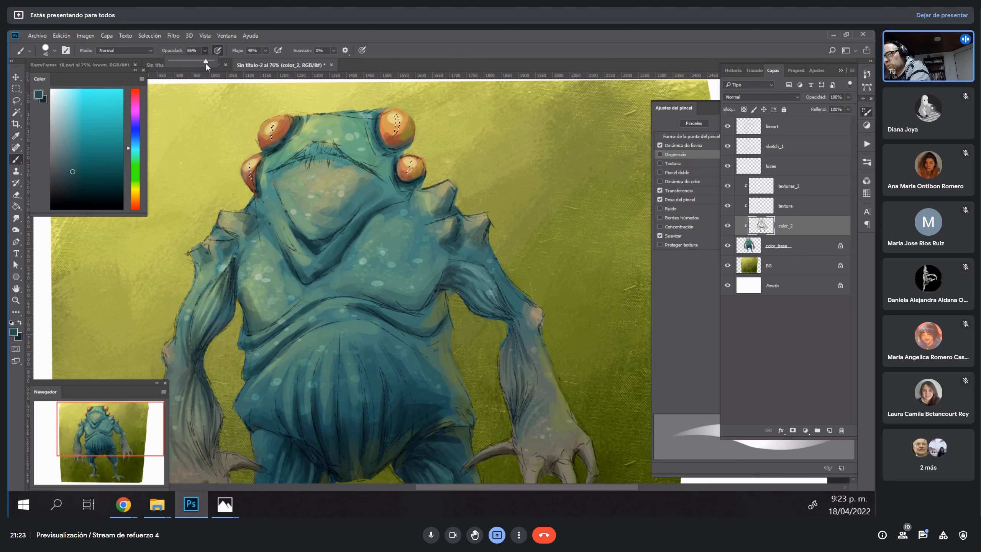
pyautogui.click(141, 52)
pyautogui.click(124, 86)
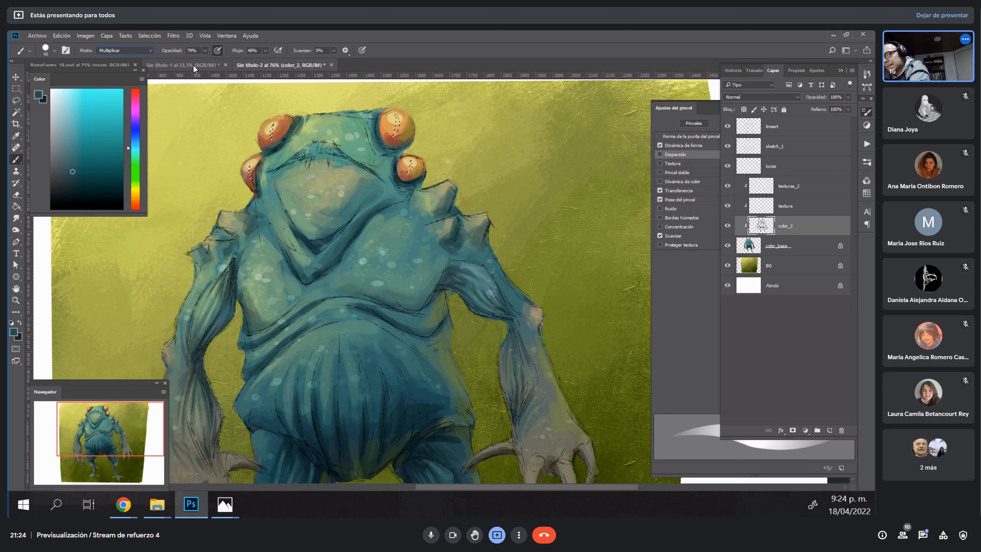
# Try Overlay brush mode with a darker teal, compare color_2 hidden and shown, and return to Multiply.
pyautogui.click(148, 52)
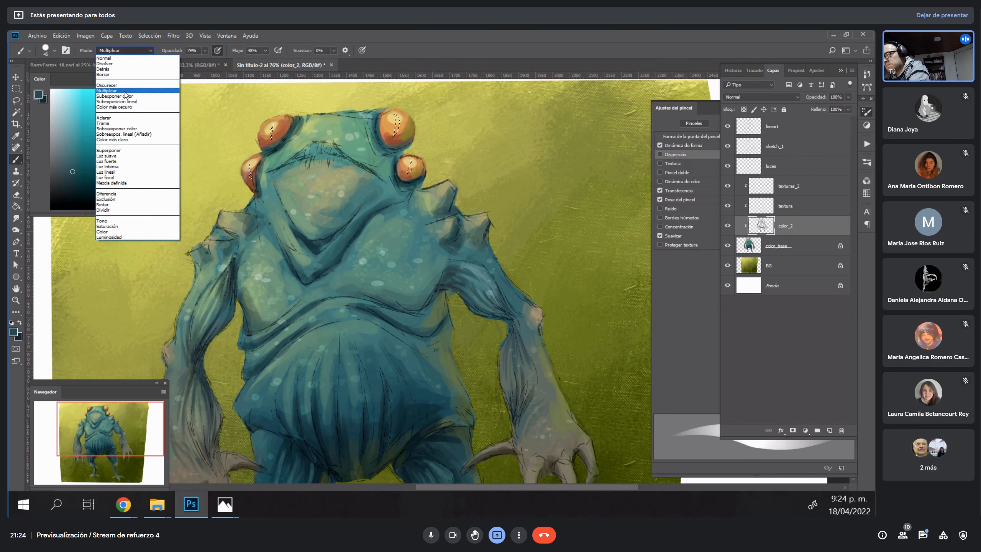
pyautogui.click(119, 150)
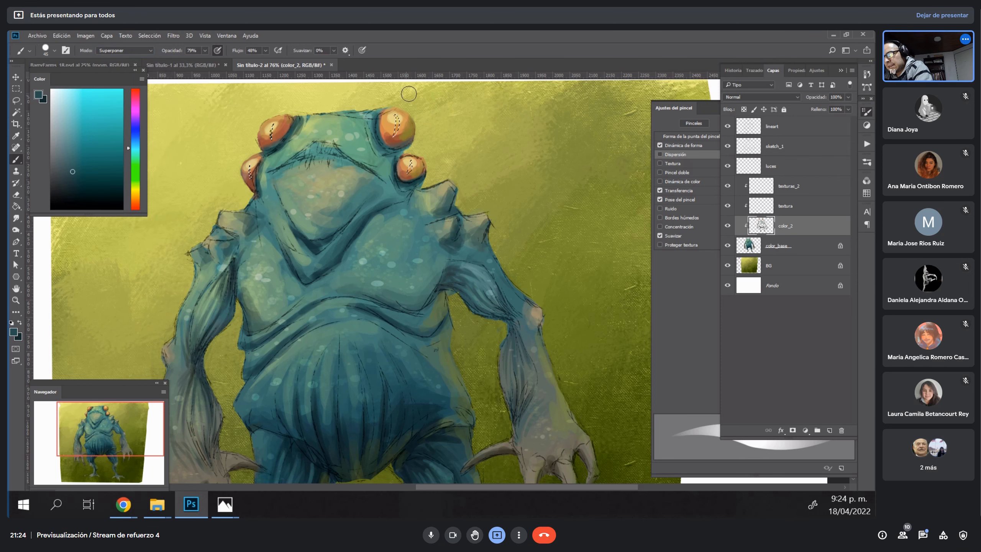
pyautogui.click(79, 179)
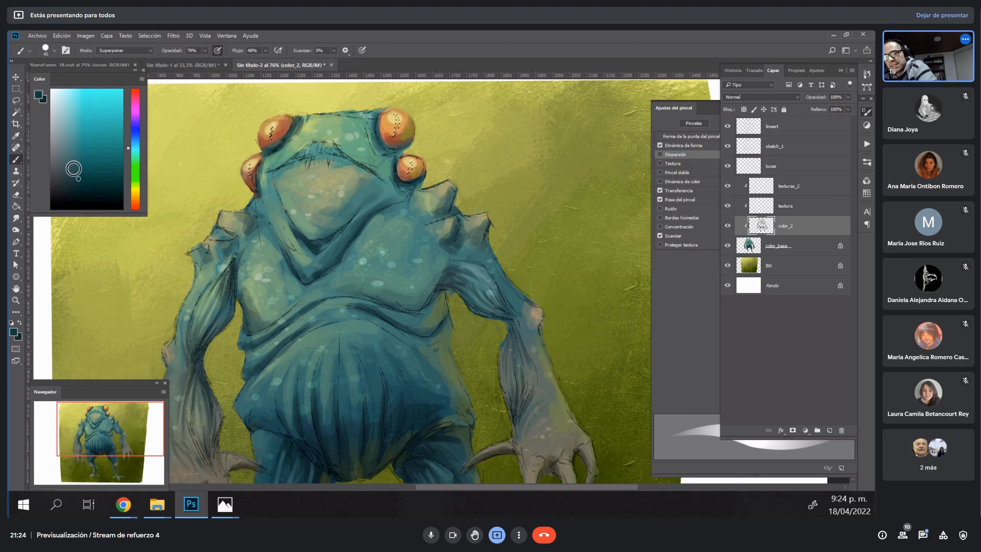
pyautogui.click(728, 227)
pyautogui.click(728, 227)
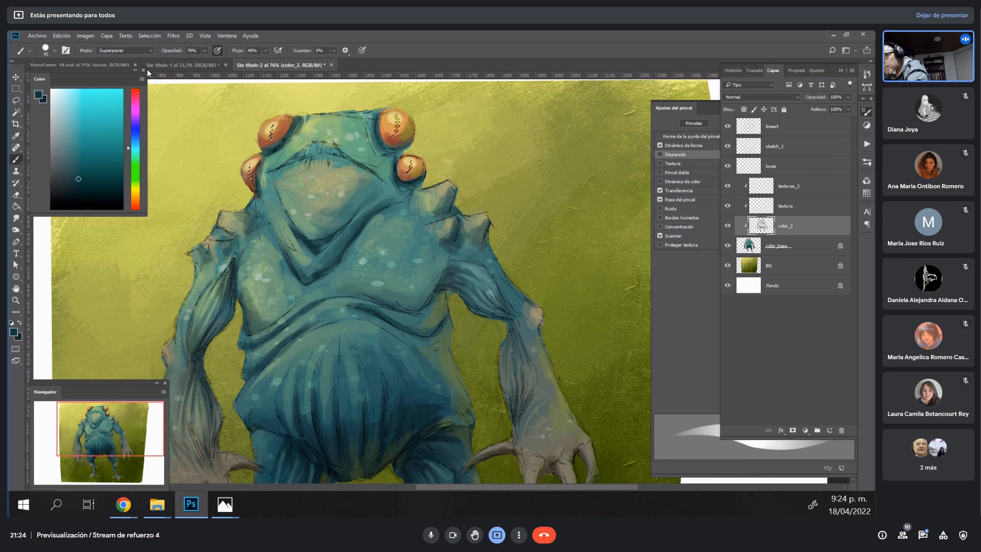
pyautogui.click(124, 50)
pyautogui.click(107, 91)
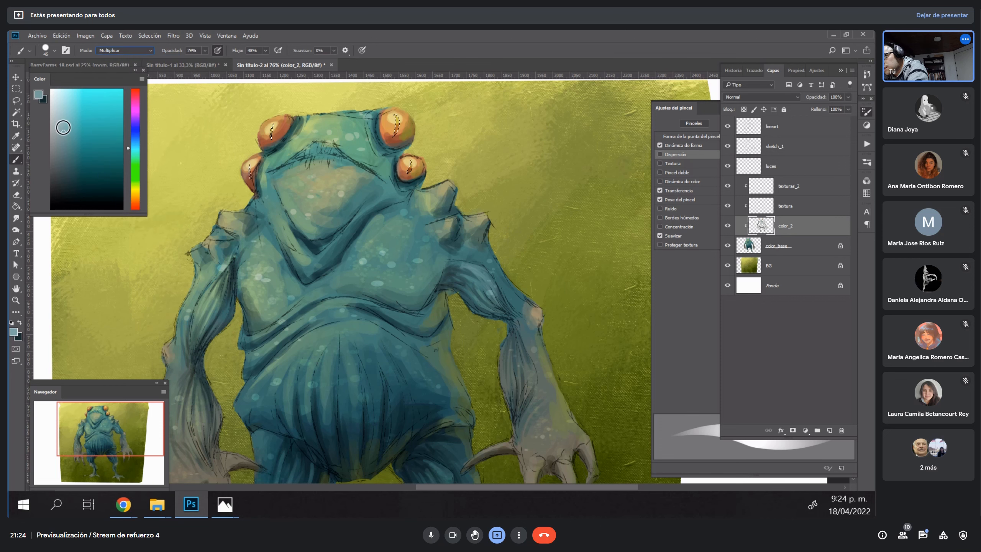
# Darken the selected slit pupils in all four eyes with a lighter greyish teal in Multiply mode, and deselect.
pyautogui.moveTo(63, 126); pyautogui.dragTo(65, 131)
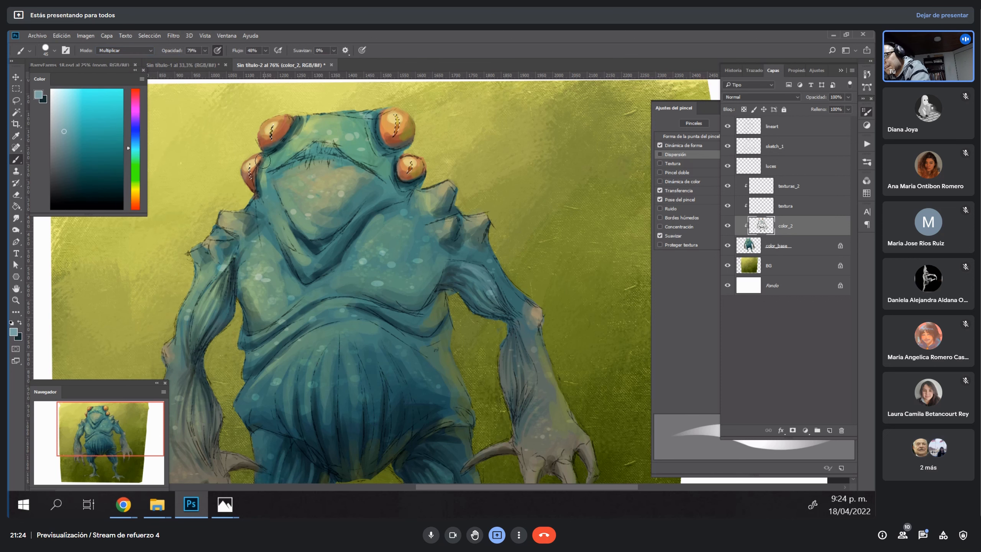
pyautogui.moveTo(397, 113)
pyautogui.mouseDown()
pyautogui.moveTo(394, 137)
pyautogui.moveTo(405, 174)
pyautogui.mouseUp()
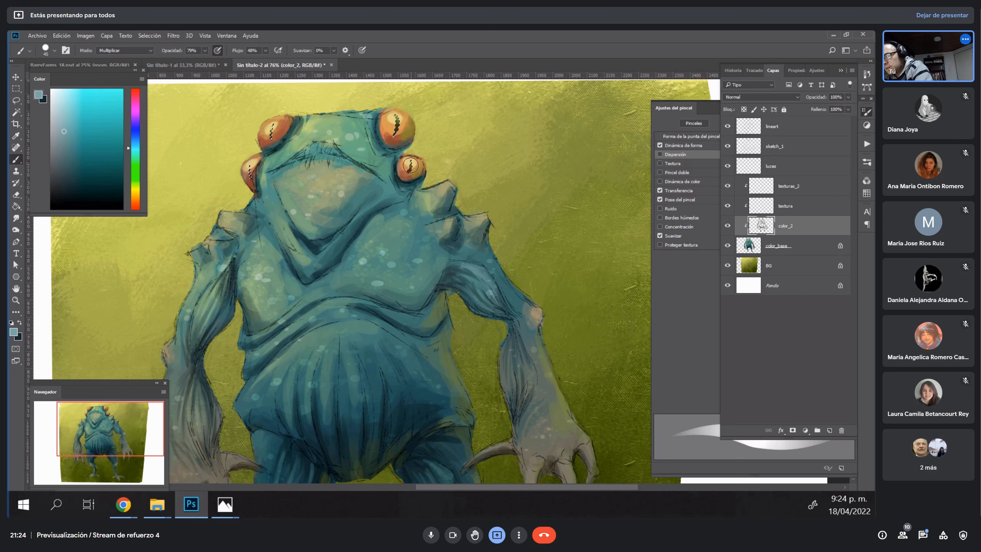
pyautogui.hotkey('ctrl', 'd')
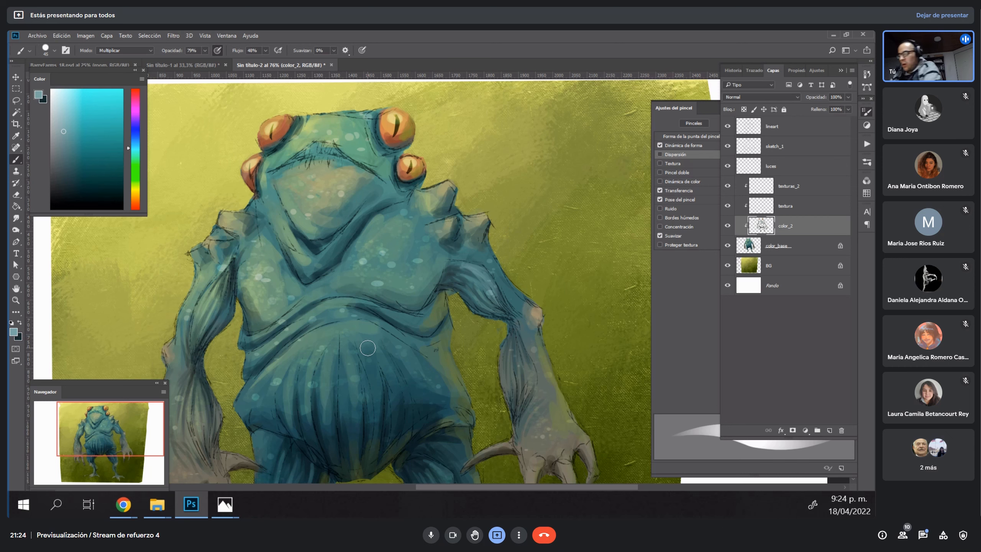
# Review the whole creature fitted to the window and examine its head and eyes up close.
pyautogui.click(16, 289)
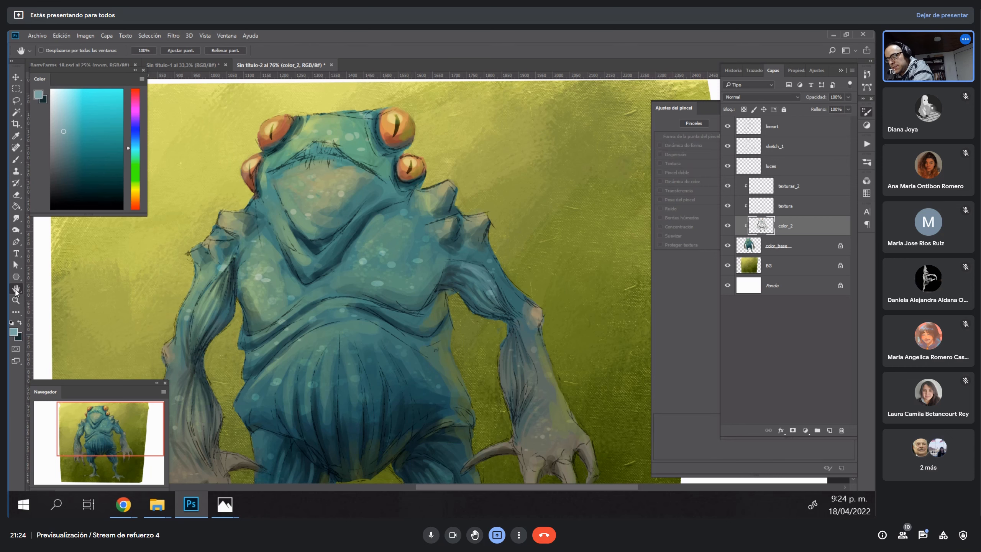
pyautogui.doubleClick(16, 290)
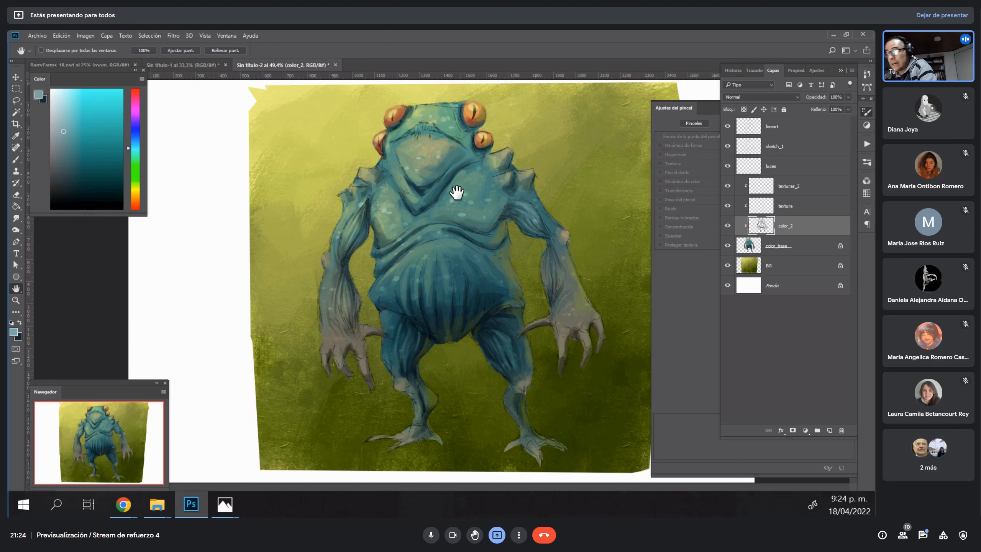
pyautogui.press('b')
pyautogui.press('e')
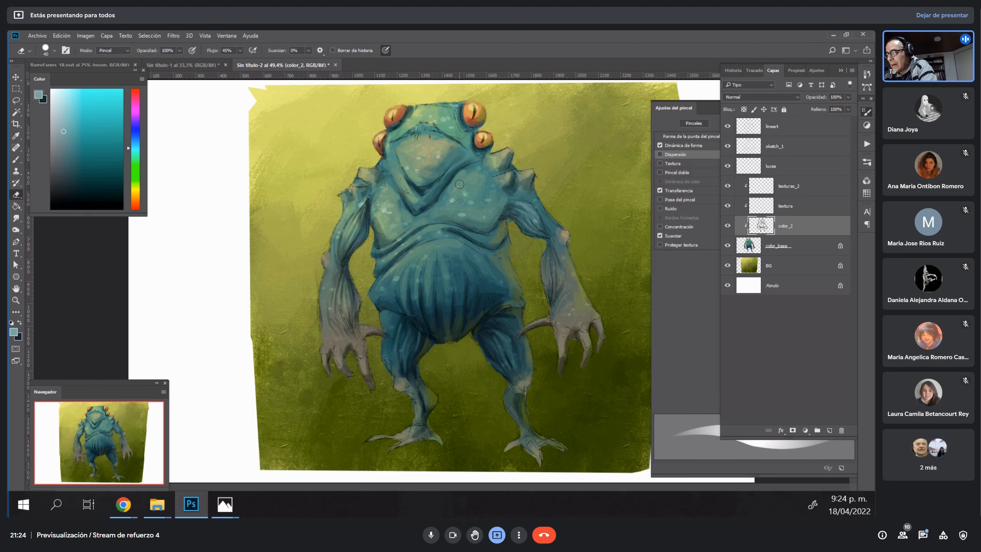
pyautogui.press('z')
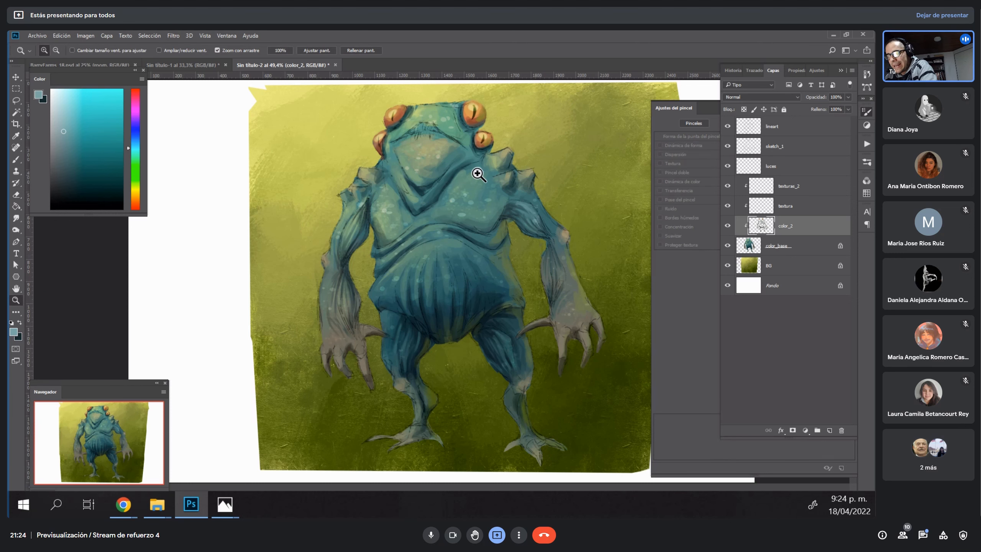
pyautogui.moveTo(446, 127); pyautogui.dragTo(455, 136)
pyautogui.press('h')
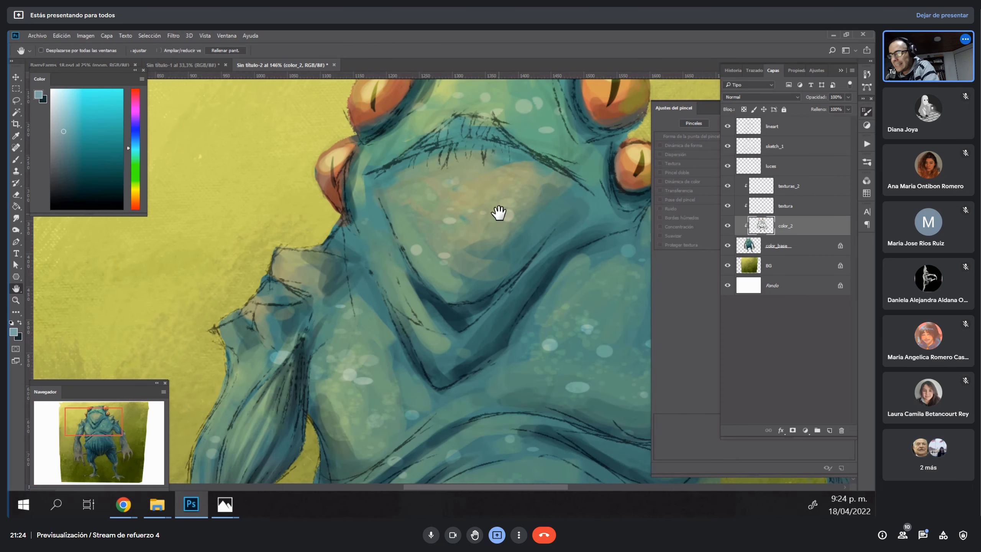
pyautogui.moveTo(522, 194); pyautogui.dragTo(454, 229)
pyautogui.press('b')
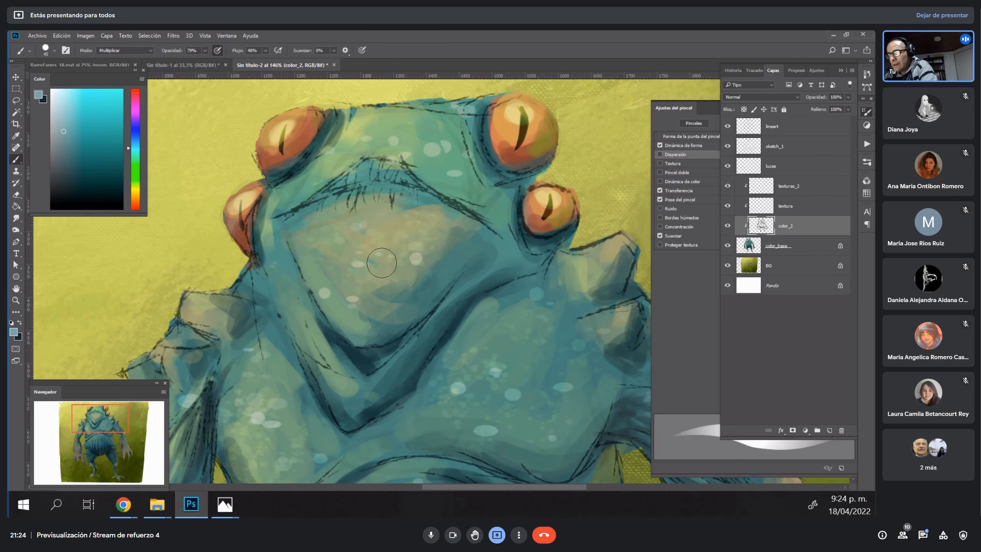
# Set up a 25 px brush in Normal mode at 100% opacity and 58% flow, with an olive-grey sampled from the chin.
pyautogui.keyDown('alt'); pyautogui.click(406, 224); pyautogui.keyUp('alt')
pyautogui.press('[')
pyautogui.press('[')
pyautogui.press('[')
pyautogui.press('[')
pyautogui.click(125, 51)
pyautogui.click(108, 59)
pyautogui.click(205, 50)
pyautogui.moveTo(207, 60); pyautogui.dragTo(224, 60)
pyautogui.click(266, 51)
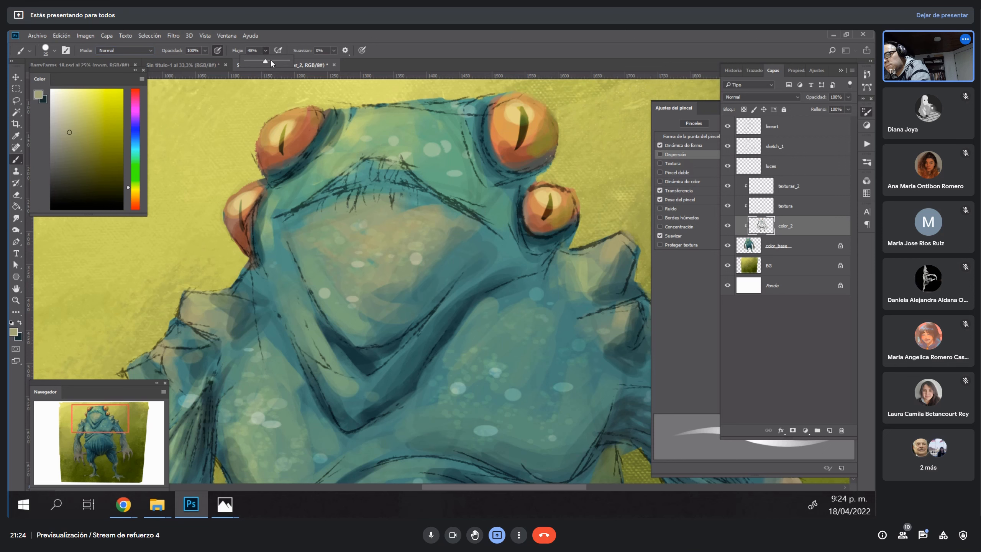
pyautogui.click(269, 61)
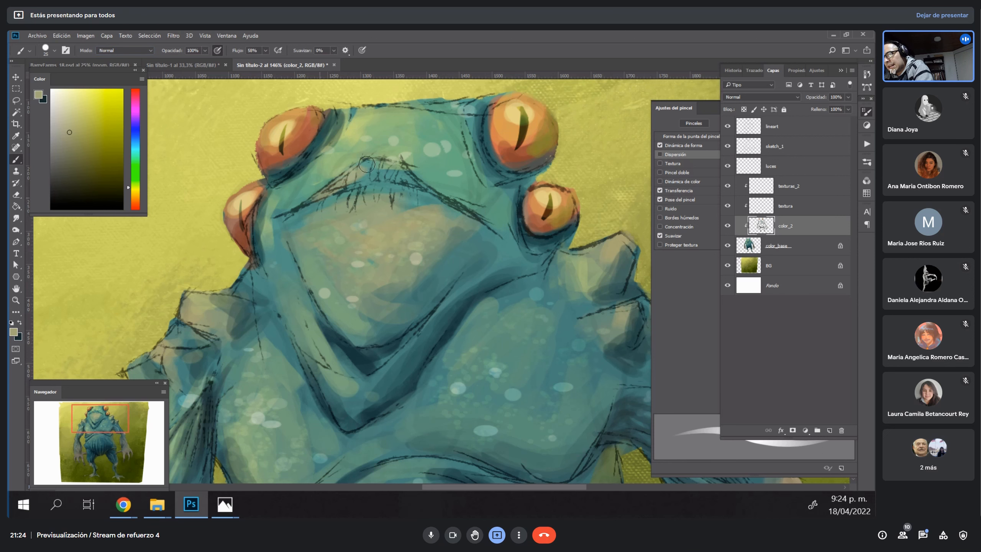
# Paint the upper lip olive-grey and strengthen the mouth line beneath it with a 15 px brush in sampled dark teal.
pyautogui.moveTo(367, 164)
pyautogui.mouseDown()
pyautogui.moveTo(401, 172)
pyautogui.moveTo(415, 181)
pyautogui.moveTo(401, 170)
pyautogui.moveTo(356, 177)
pyautogui.moveTo(294, 205)
pyautogui.moveTo(368, 173)
pyautogui.moveTo(444, 199)
pyautogui.mouseUp()
pyautogui.keyDown('alt'); pyautogui.click(358, 130); pyautogui.keyUp('alt')
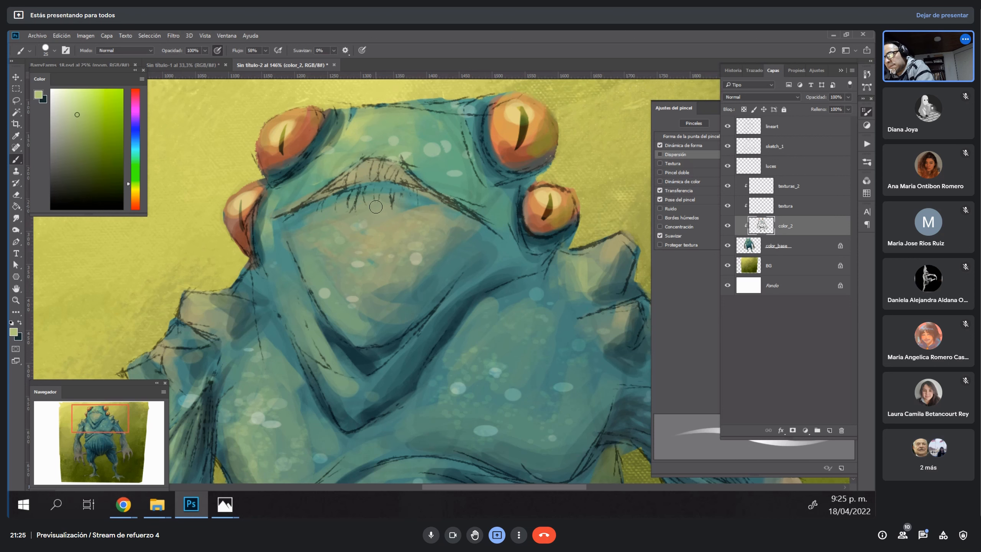
pyautogui.press('[')
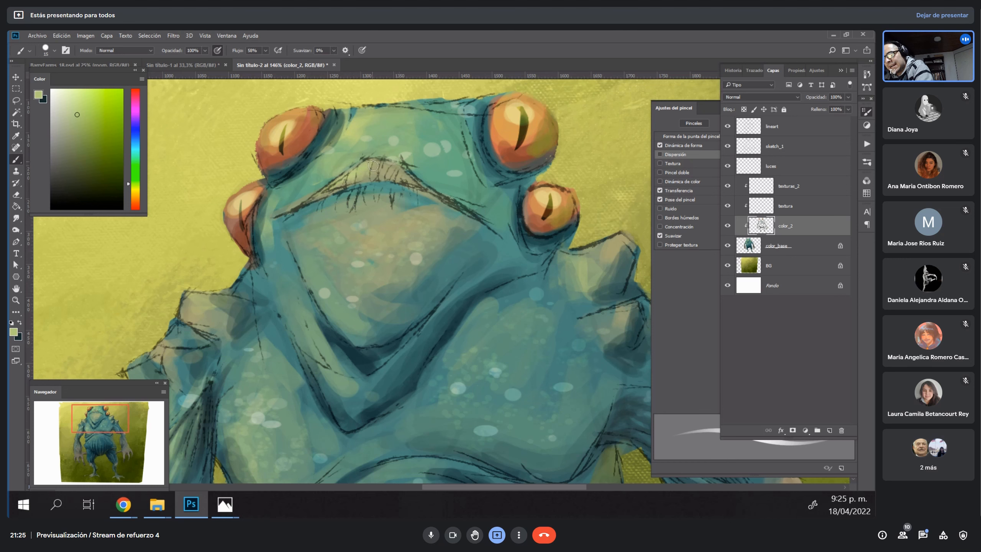
pyautogui.keyDown('alt'); pyautogui.click(393, 342); pyautogui.keyUp('alt')
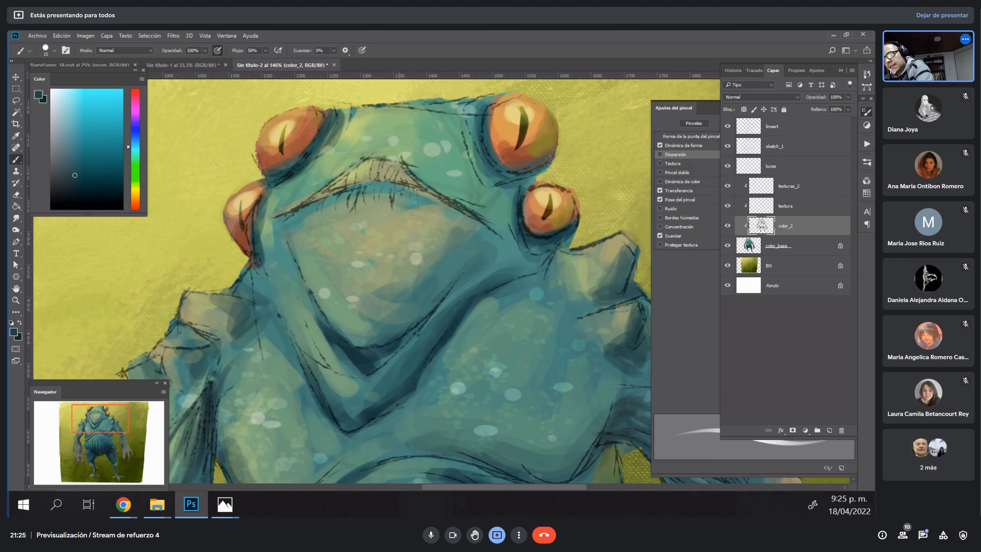
pyautogui.moveTo(332, 192)
pyautogui.mouseDown()
pyautogui.moveTo(417, 180)
pyautogui.moveTo(397, 174)
pyautogui.moveTo(425, 186)
pyautogui.mouseUp()
# Shade the mouth corner below the larger bulging eye with a wider brush in teal sampled from the lip.
pyautogui.keyDown('alt'); pyautogui.click(391, 176); pyautogui.keyUp('alt')
pyautogui.keyDown('alt'); pyautogui.click(390, 171); pyautogui.keyUp('alt')
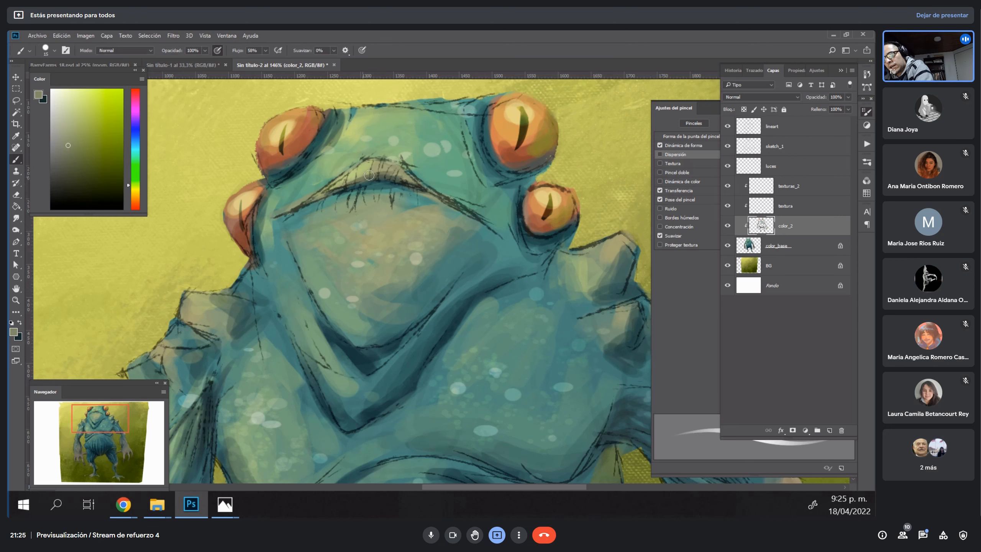
pyautogui.keyDown('alt'); pyautogui.click(374, 182); pyautogui.keyUp('alt')
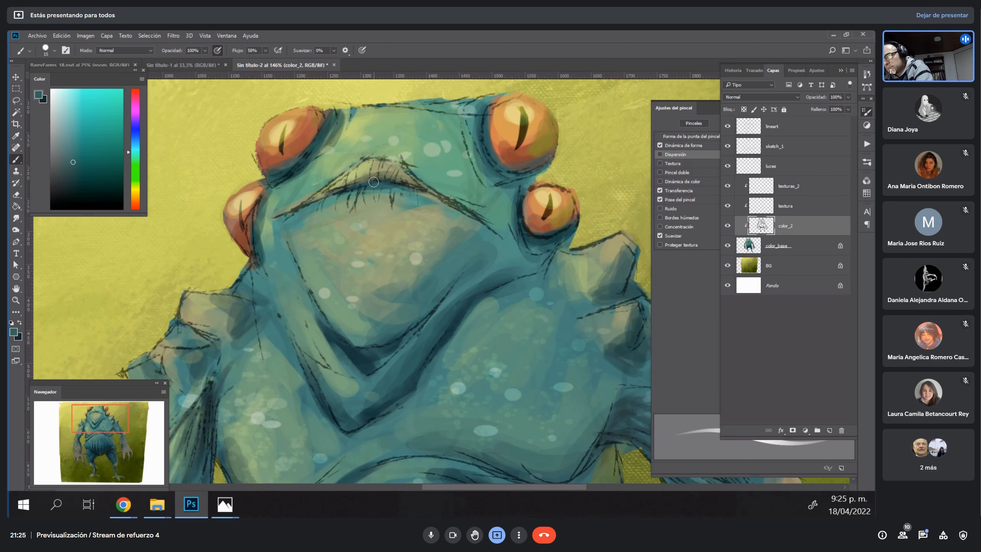
pyautogui.press(']')
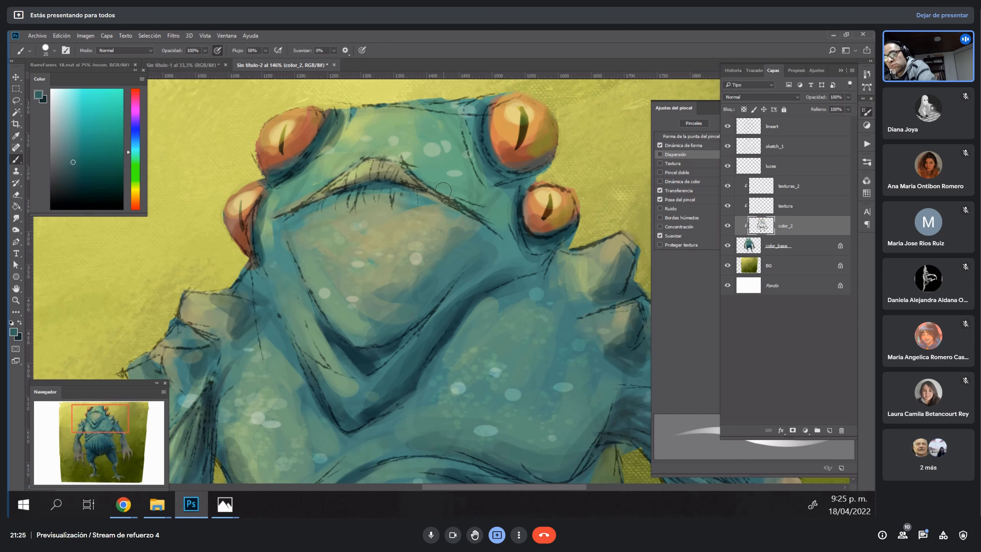
pyautogui.moveTo(415, 186); pyautogui.dragTo(488, 228)
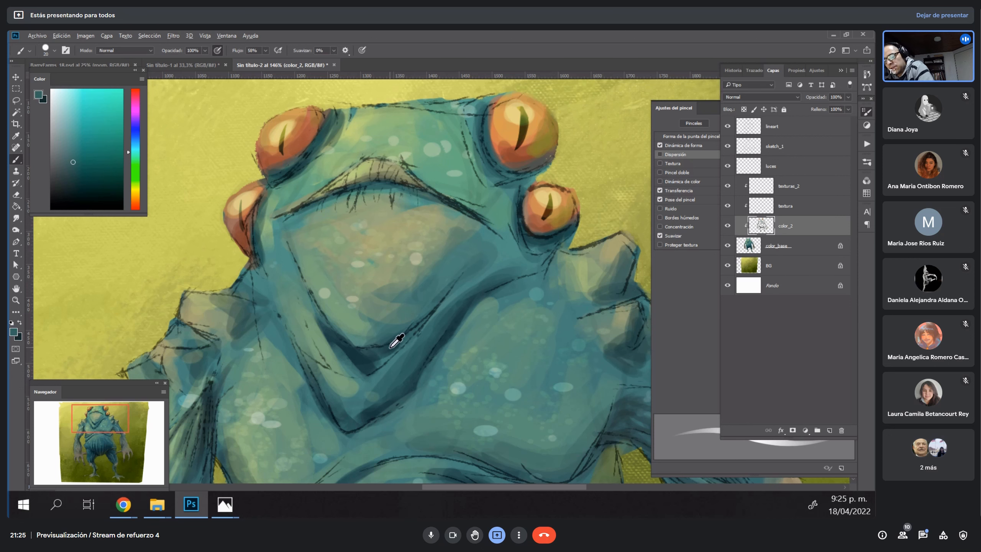
# Paint dark teal folds around the two eyes on the larger-eyed side of the head, using a colour sampled under the chin.
pyautogui.keyDown('alt'); pyautogui.click(391, 332); pyautogui.keyUp('alt')
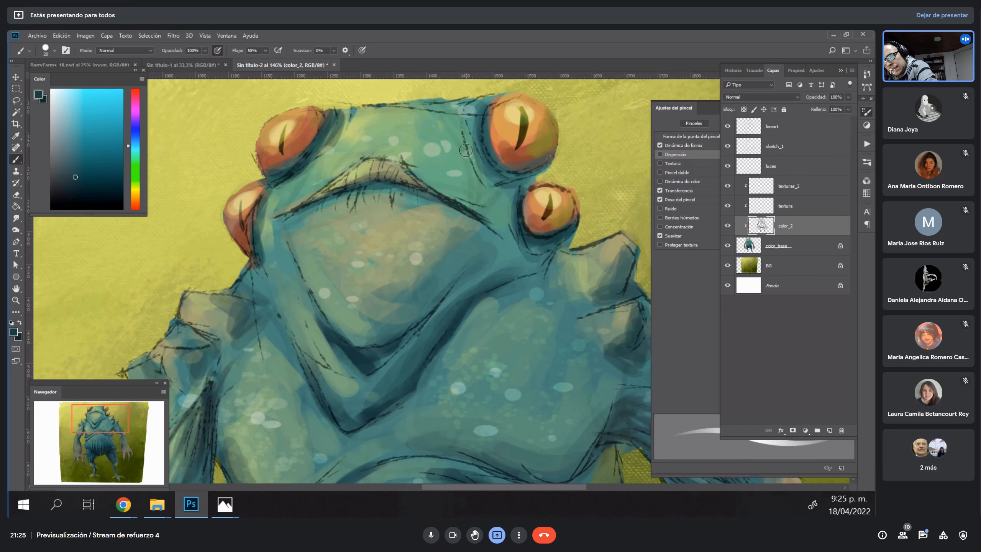
pyautogui.moveTo(463, 135)
pyautogui.mouseDown()
pyautogui.moveTo(489, 191)
pyautogui.moveTo(505, 171)
pyautogui.moveTo(514, 186)
pyautogui.moveTo(489, 189)
pyautogui.moveTo(516, 171)
pyautogui.moveTo(478, 178)
pyautogui.moveTo(459, 130)
pyautogui.mouseUp()
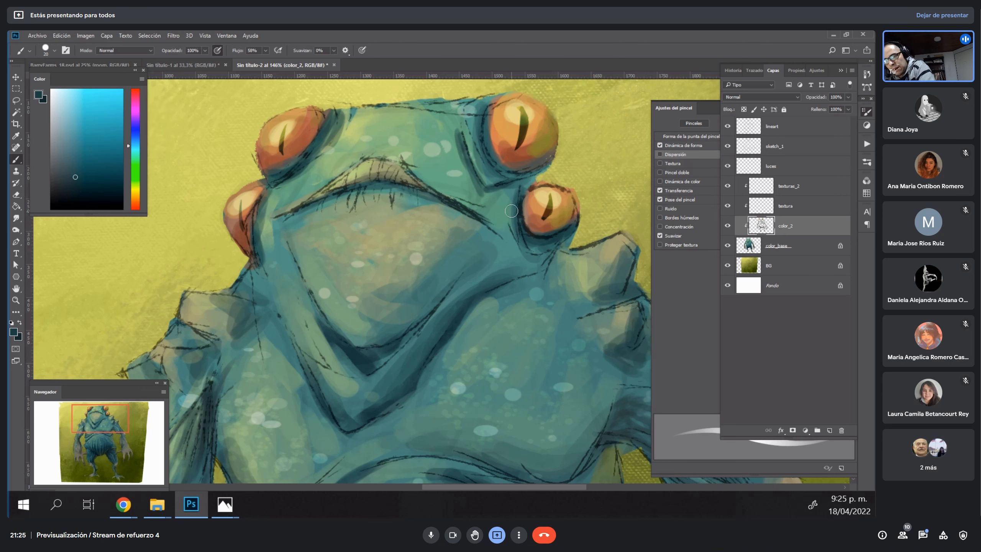
pyautogui.moveTo(514, 190)
pyautogui.mouseDown()
pyautogui.moveTo(518, 252)
pyautogui.moveTo(514, 212)
pyautogui.moveTo(539, 271)
pyautogui.moveTo(562, 236)
pyautogui.moveTo(550, 260)
pyautogui.moveTo(524, 281)
pyautogui.mouseUp()
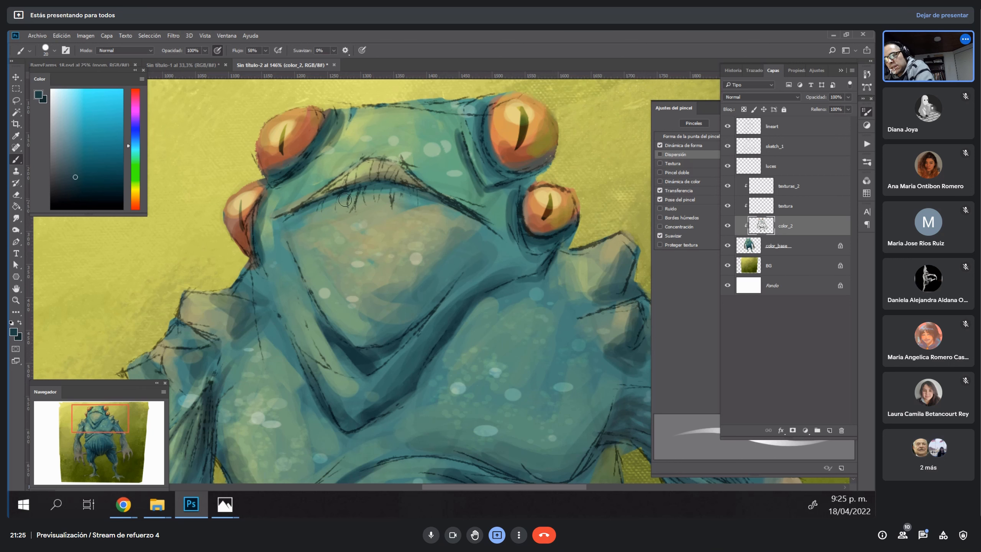
# Paint light green strokes along the lower lip, between the vertical creases under the mouth line.
pyautogui.keyDown('alt'); pyautogui.click(386, 162); pyautogui.keyUp('alt')
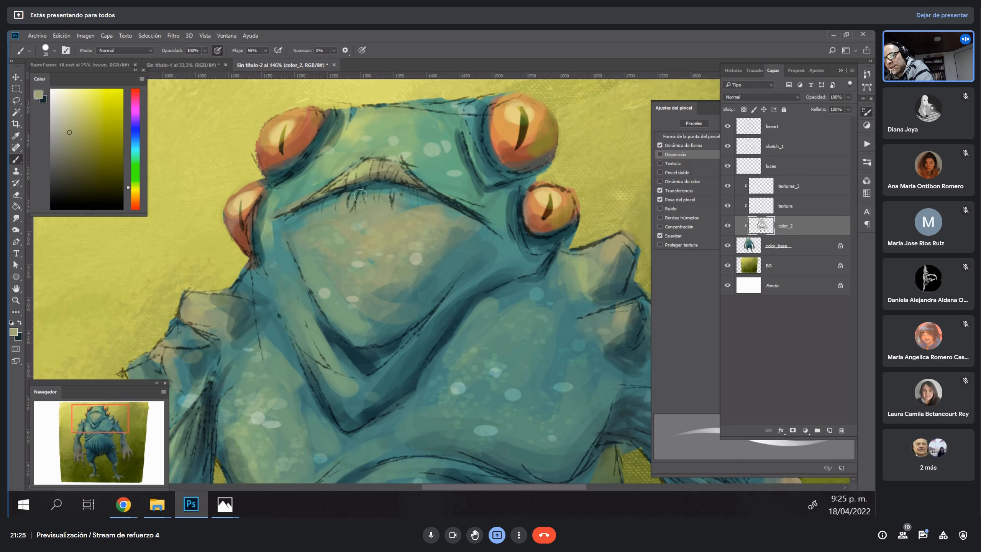
pyautogui.keyDown('alt'); pyautogui.click(371, 161); pyautogui.keyUp('alt')
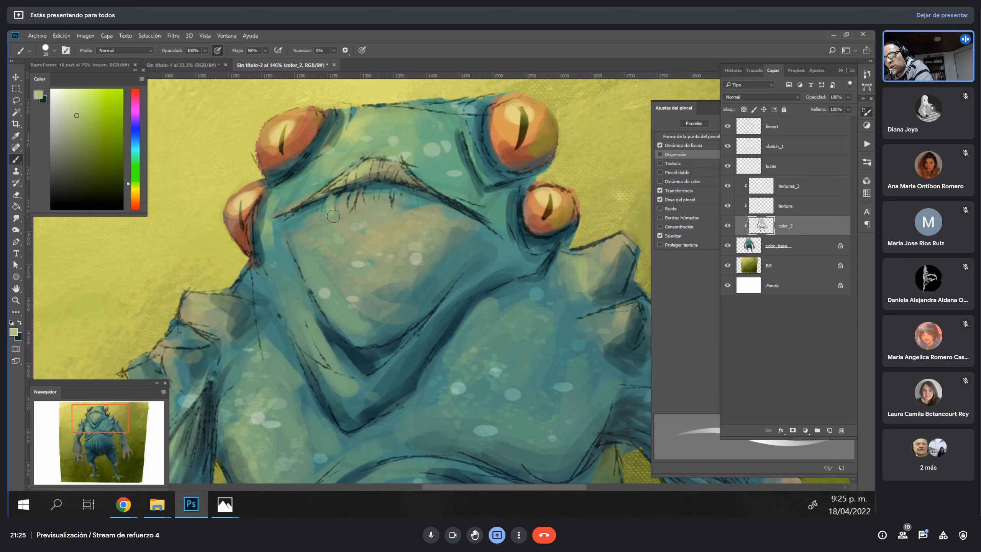
pyautogui.moveTo(374, 191)
pyautogui.mouseDown()
pyautogui.moveTo(377, 211)
pyautogui.moveTo(390, 209)
pyautogui.mouseUp()
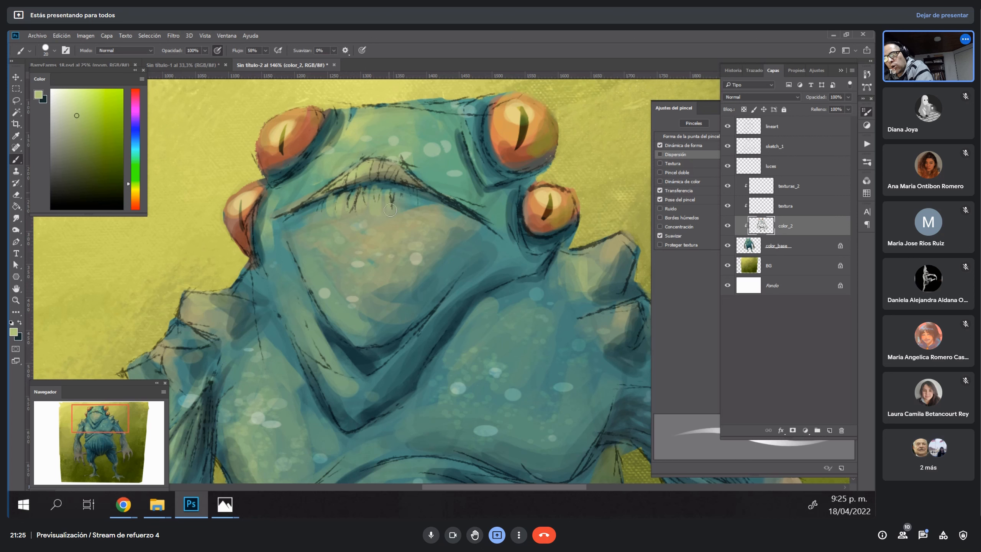
pyautogui.moveTo(322, 202); pyautogui.dragTo(322, 215)
pyautogui.keyDown('alt'); pyautogui.click(380, 206); pyautogui.keyUp('alt')
pyautogui.moveTo(401, 195); pyautogui.dragTo(402, 209)
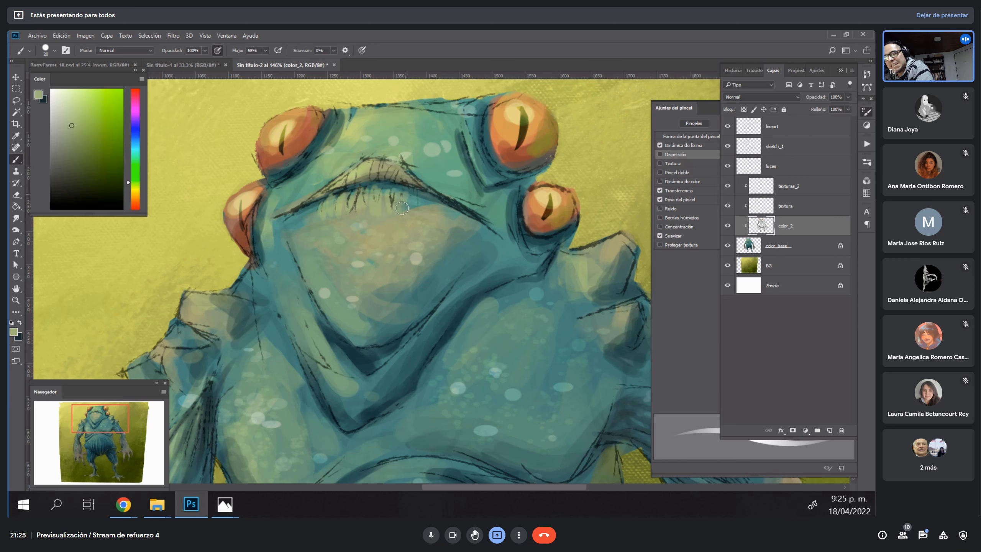
# Darken the mouth line with a 15 px brush in dark teal, and pick up the lower lip's light green at 25 px.
pyautogui.keyDown('alt'); pyautogui.click(393, 178); pyautogui.keyUp('alt')
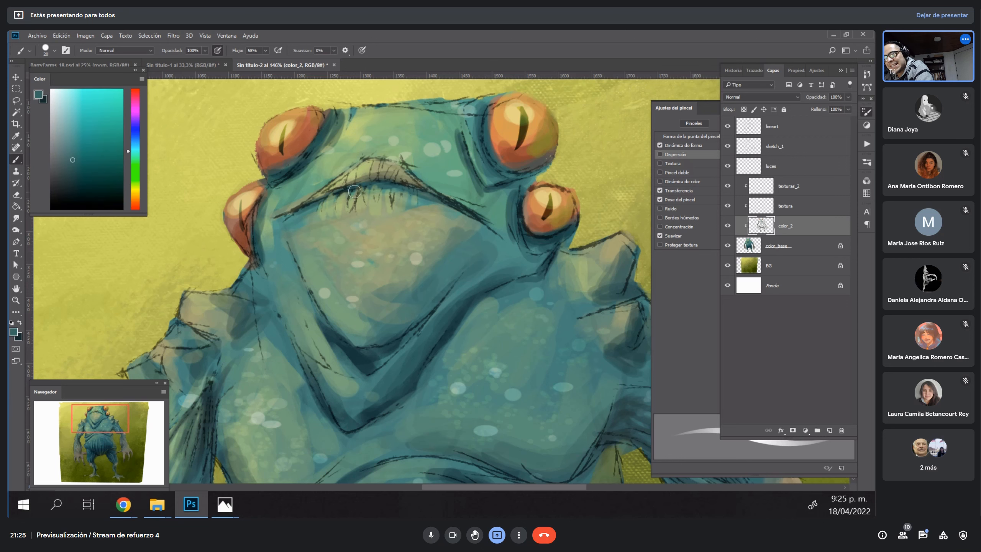
pyautogui.keyDown('alt'); pyautogui.click(368, 357); pyautogui.keyUp('alt')
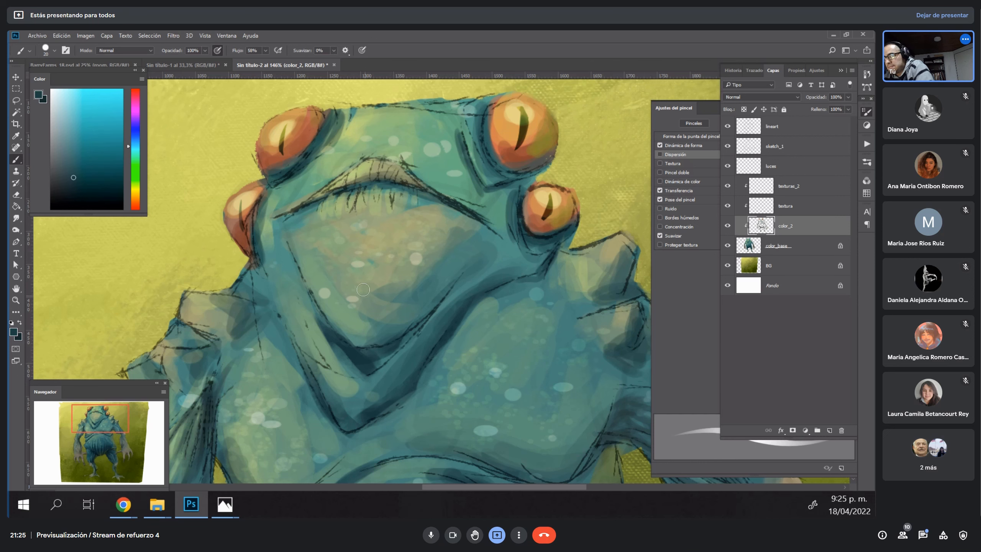
pyautogui.press('[')
pyautogui.moveTo(366, 185)
pyautogui.mouseDown()
pyautogui.moveTo(287, 211)
pyautogui.moveTo(324, 197)
pyautogui.mouseUp()
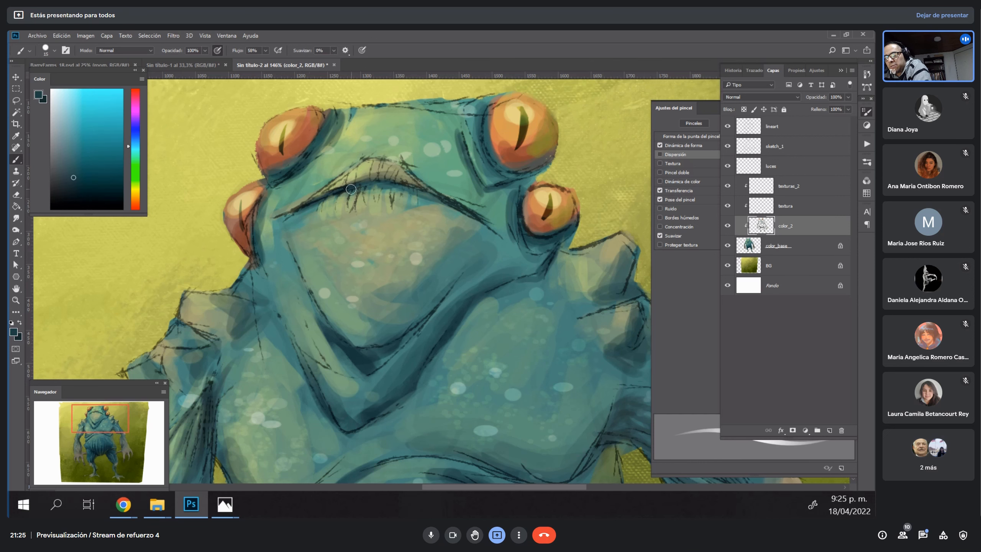
pyautogui.moveTo(393, 178)
pyautogui.mouseDown()
pyautogui.moveTo(365, 187)
pyautogui.moveTo(405, 179)
pyautogui.moveTo(416, 196)
pyautogui.moveTo(392, 184)
pyautogui.moveTo(441, 203)
pyautogui.mouseUp()
pyautogui.keyDown('alt'); pyautogui.click(383, 197); pyautogui.keyUp('alt')
pyautogui.press(']')
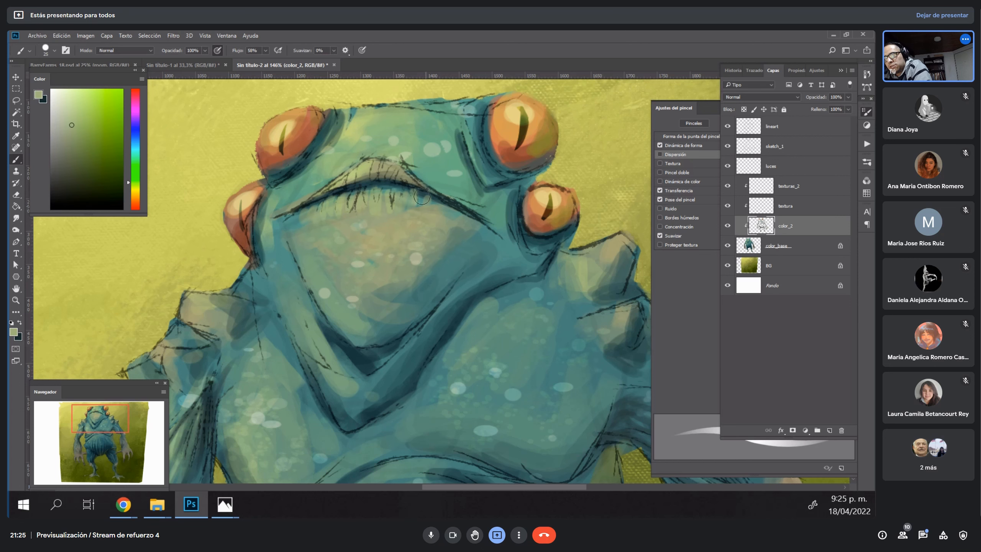
# Dot the forehead between the upper eyes with spots in sampled light green and a paler yellow-green.
pyautogui.keyDown('alt'); pyautogui.click(365, 166); pyautogui.keyUp('alt')
pyautogui.keyDown('alt'); pyautogui.click(357, 134); pyautogui.keyUp('alt')
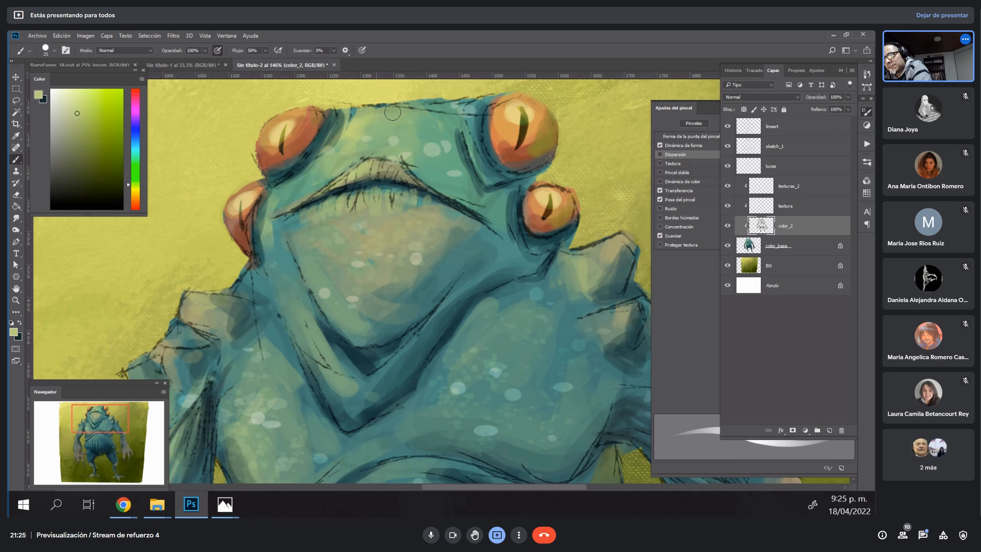
pyautogui.moveTo(394, 116); pyautogui.dragTo(385, 125)
pyautogui.press('[')
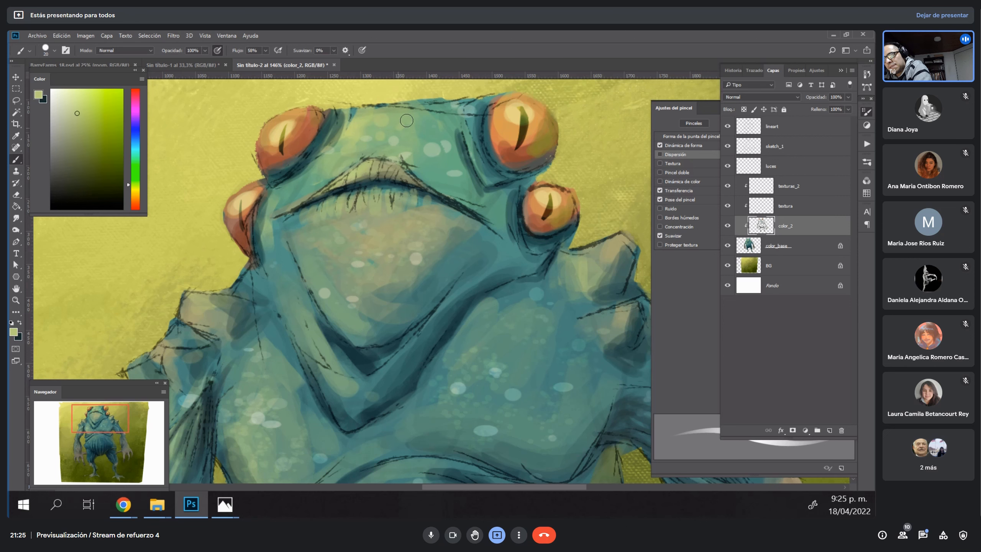
pyautogui.click(71, 101)
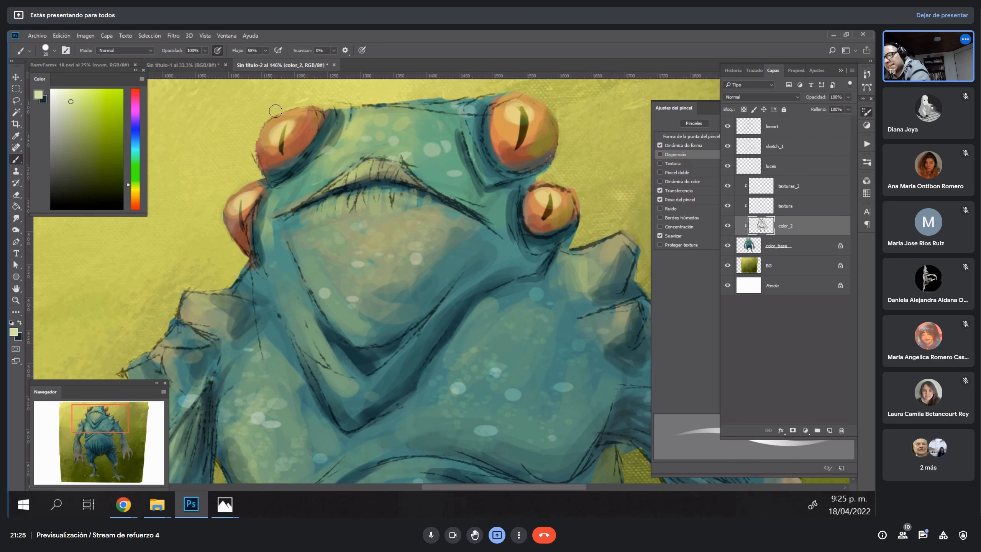
pyautogui.moveTo(382, 118); pyautogui.dragTo(372, 121)
pyautogui.click(379, 134)
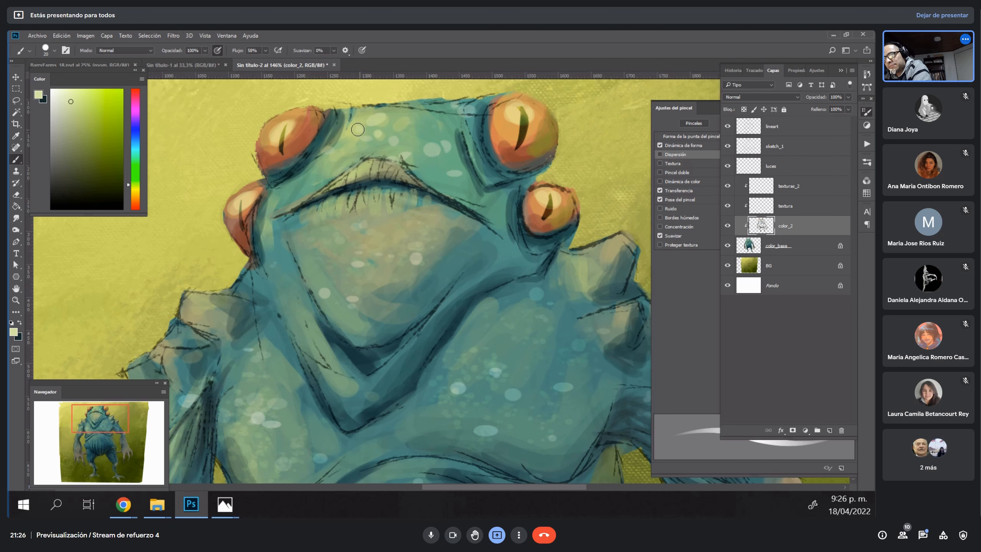
pyautogui.click(359, 130)
pyautogui.click(397, 124)
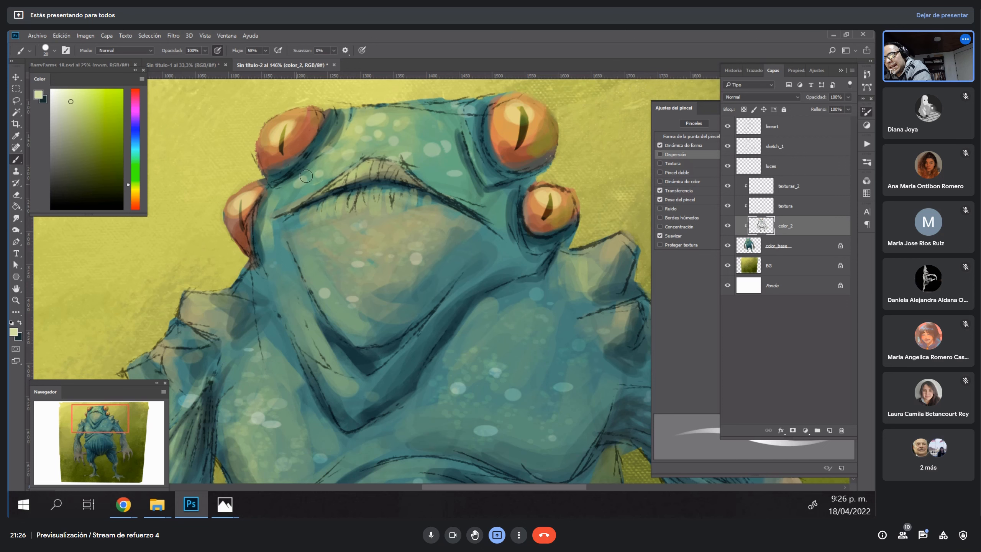
# Add a cluster of pale yellow-green spots to the chin just below the lower lip.
pyautogui.moveTo(359, 221); pyautogui.dragTo(356, 227)
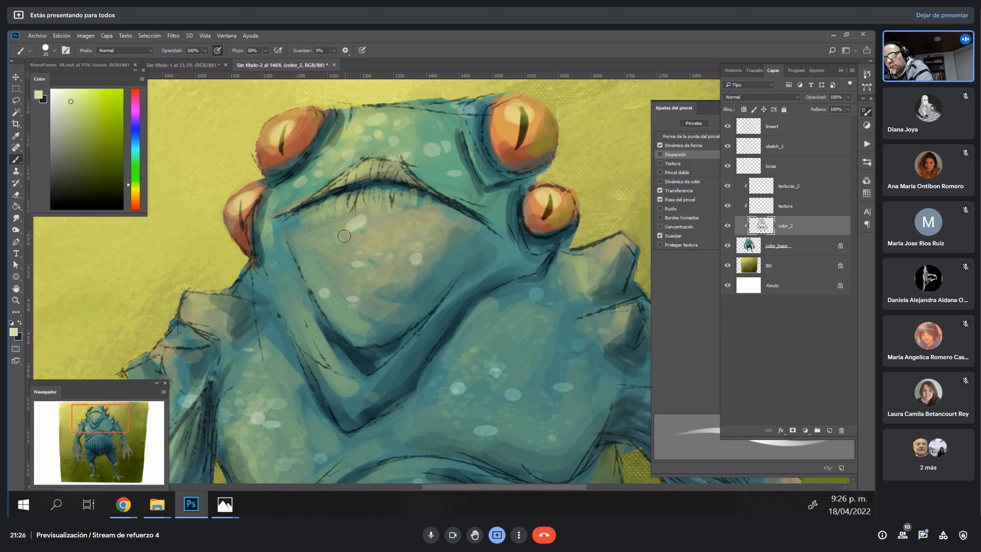
pyautogui.click(345, 237)
pyautogui.click(357, 242)
pyautogui.click(334, 237)
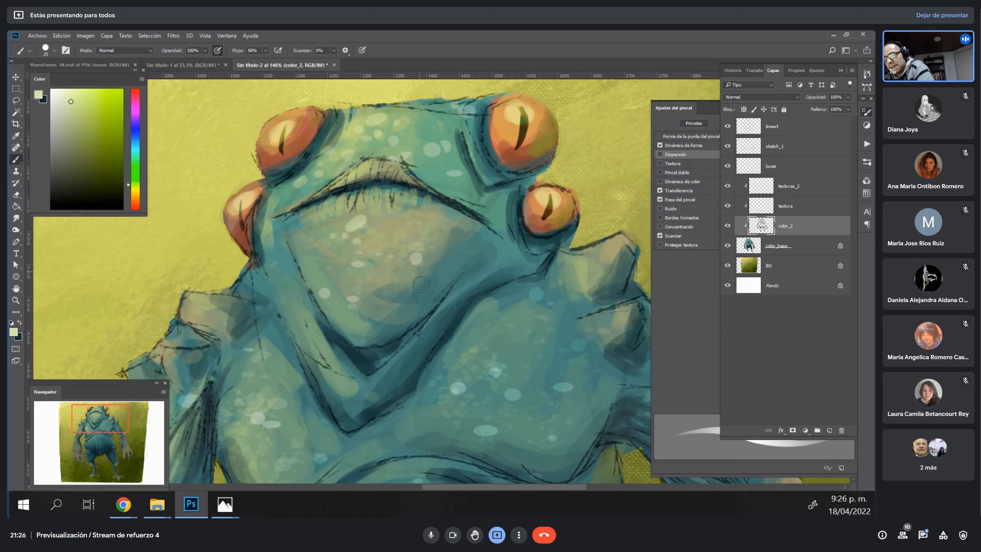
# Paint dark teal spots along the shaded side of the chin with a 25 px brush, using a colour sampled from the chin shadow.
pyautogui.keyDown('alt'); pyautogui.click(405, 317); pyautogui.keyUp('alt')
pyautogui.press(']')
pyautogui.moveTo(420, 290); pyautogui.dragTo(422, 293)
pyautogui.click(438, 275)
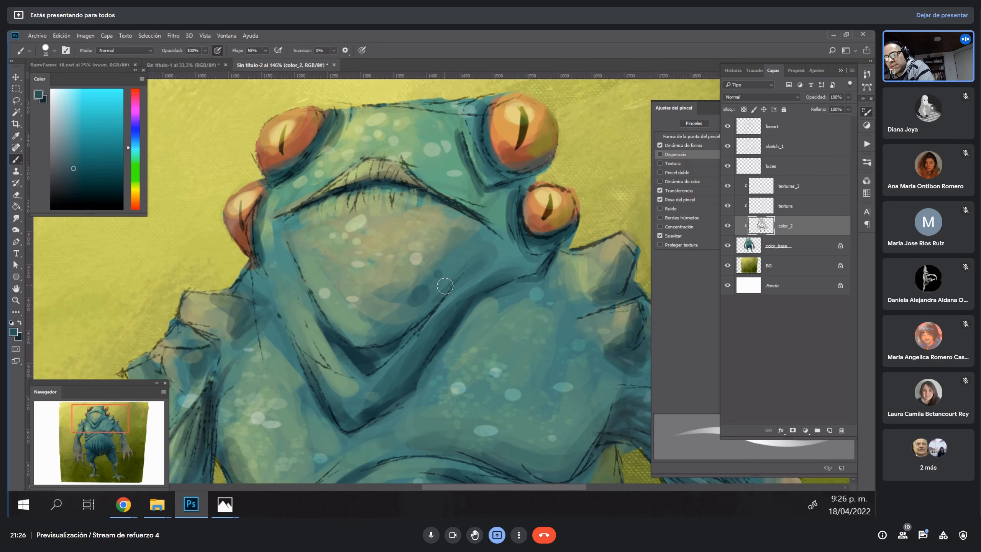
pyautogui.click(446, 284)
pyautogui.click(435, 241)
pyautogui.moveTo(455, 253)
pyautogui.mouseDown()
pyautogui.moveTo(490, 237)
pyautogui.moveTo(471, 243)
pyautogui.mouseUp()
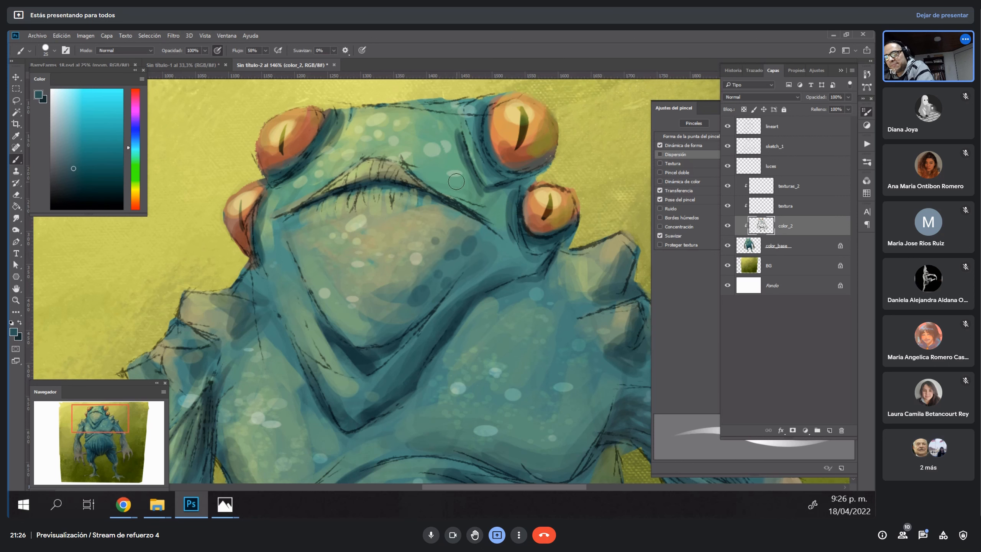
# Add dark teal spots to the cheek above the mouth corner and to the chin just below it.
pyautogui.moveTo(447, 178)
pyautogui.mouseDown()
pyautogui.moveTo(441, 174)
pyautogui.moveTo(464, 183)
pyautogui.mouseUp()
pyautogui.click(452, 164)
pyautogui.moveTo(445, 223); pyautogui.dragTo(446, 228)
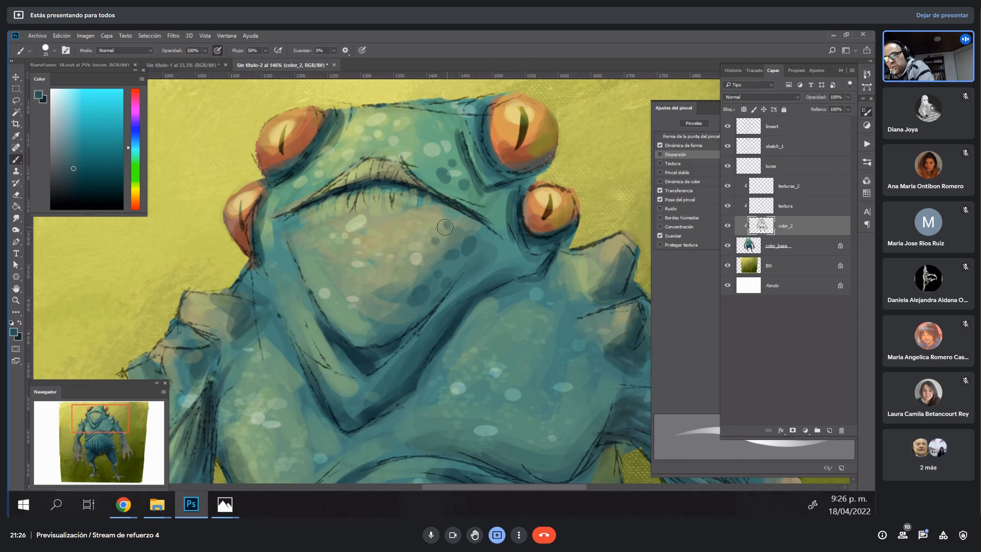
# Extend the dark spots across the chin and jaw edge with a smaller brush in dark teal sampled from the shadow below.
pyautogui.keyDown('alt'); pyautogui.click(454, 252); pyautogui.keyUp('alt')
pyautogui.press('[')
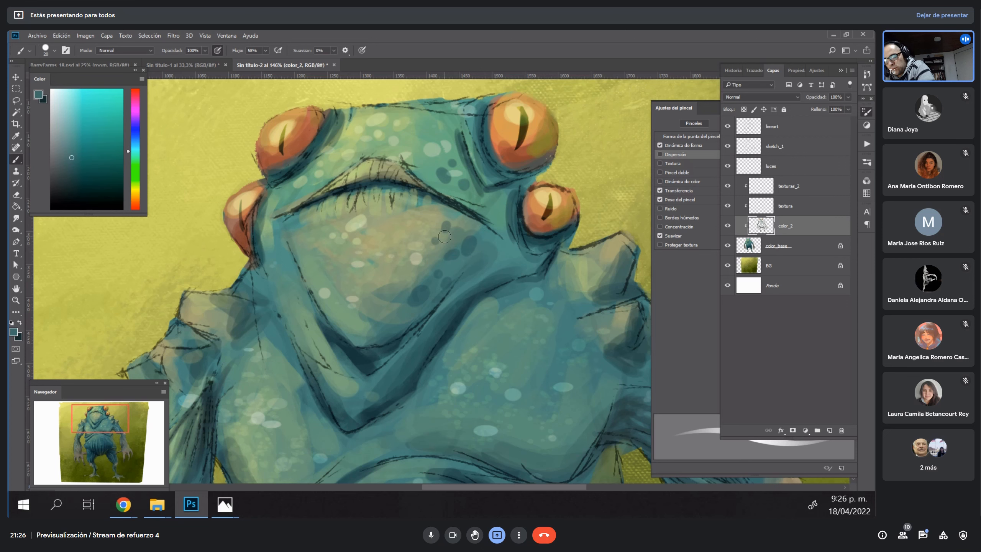
pyautogui.keyDown('alt'); pyautogui.click(392, 350); pyautogui.keyUp('alt')
pyautogui.moveTo(405, 284); pyautogui.dragTo(408, 281)
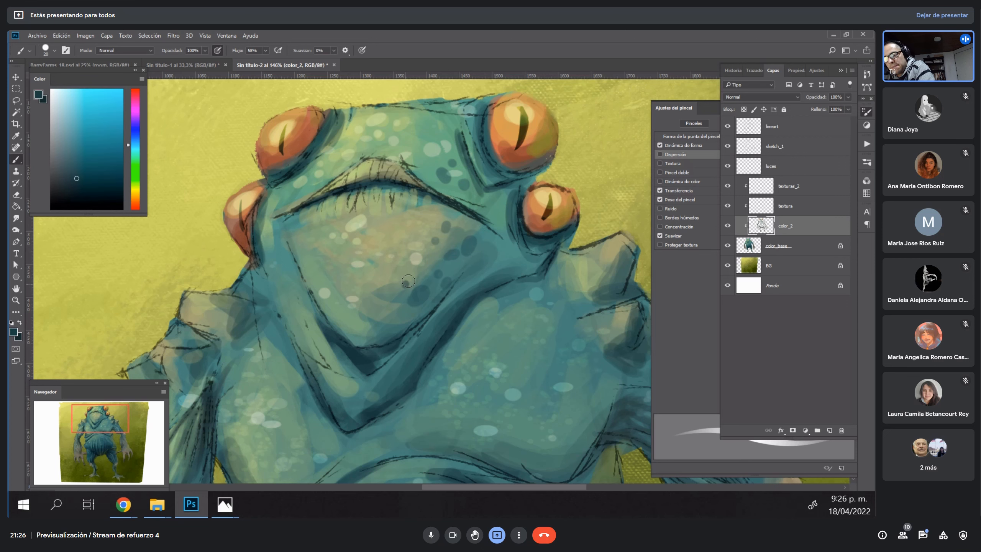
pyautogui.moveTo(469, 271); pyautogui.dragTo(475, 265)
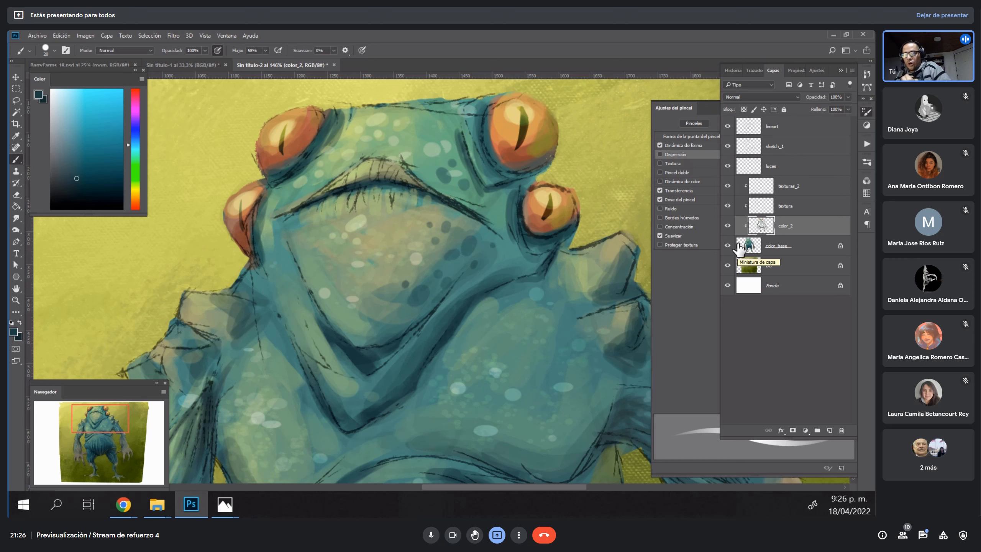
# Touch up the skin along the jaw and below the lower eye with a 25 px brush in sampled greens and teal.
pyautogui.keyDown('alt'); pyautogui.click(318, 329); pyautogui.keyUp('alt')
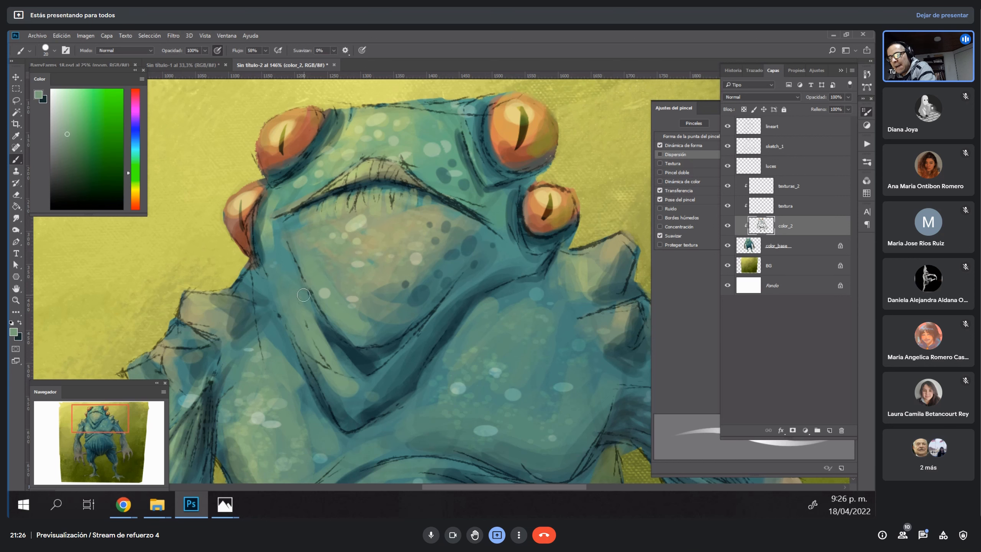
pyautogui.press(']')
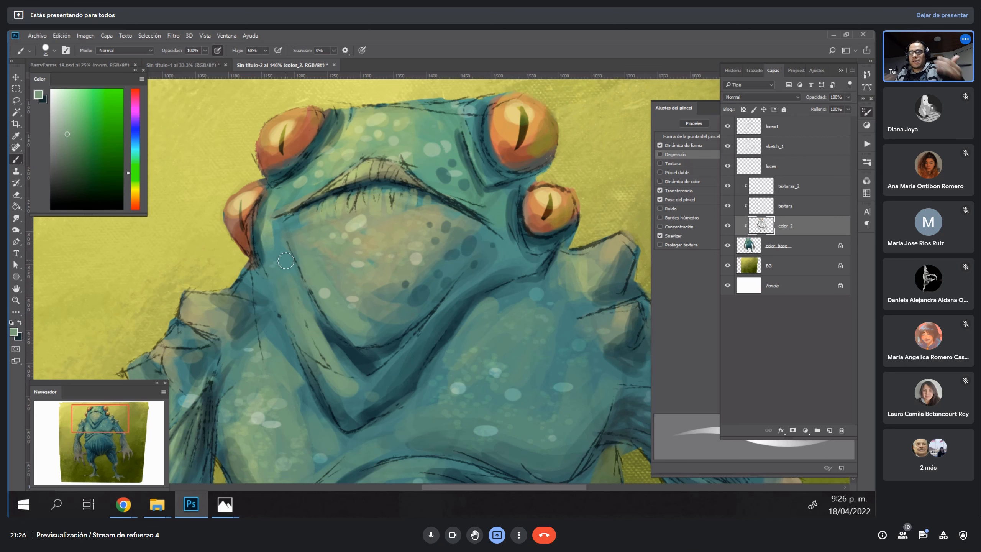
pyautogui.keyDown('alt'); pyautogui.click(265, 269); pyautogui.keyUp('alt')
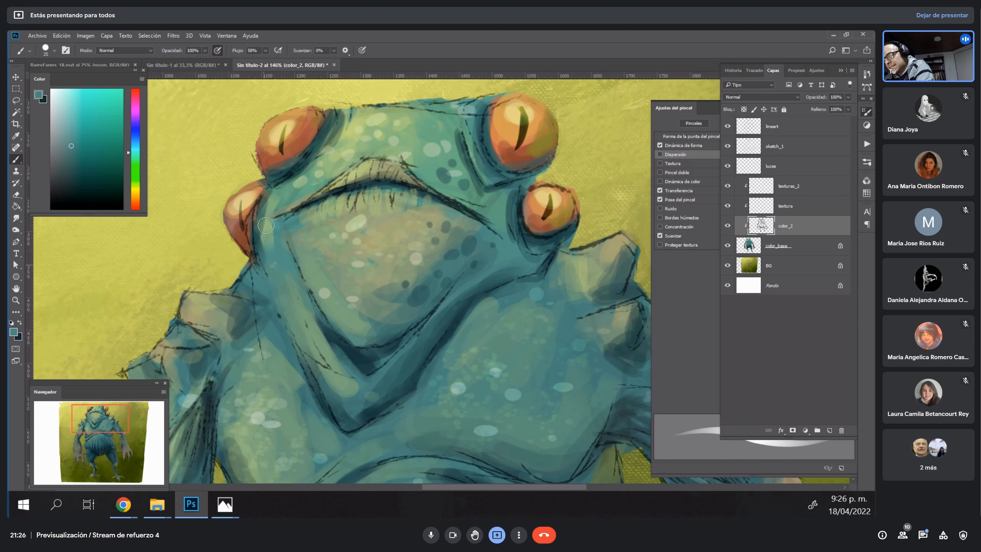
pyautogui.keyDown('alt'); pyautogui.click(276, 233); pyautogui.keyUp('alt')
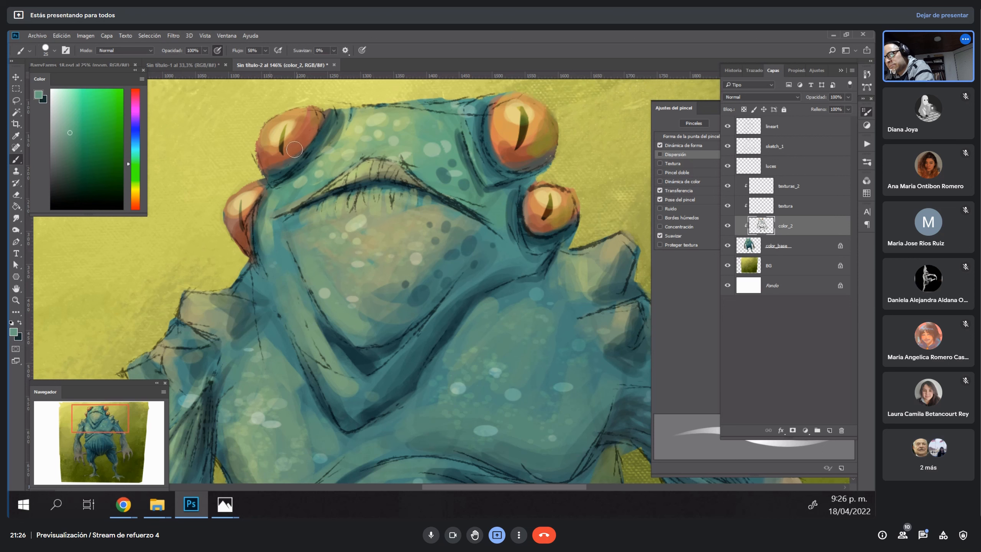
# Refine the eyeball shading with sampled orange-brown and olive, and the lower eye's rim with dark teal, reducing the brush to 15 px.
pyautogui.keyDown('alt'); pyautogui.click(277, 164); pyautogui.keyUp('alt')
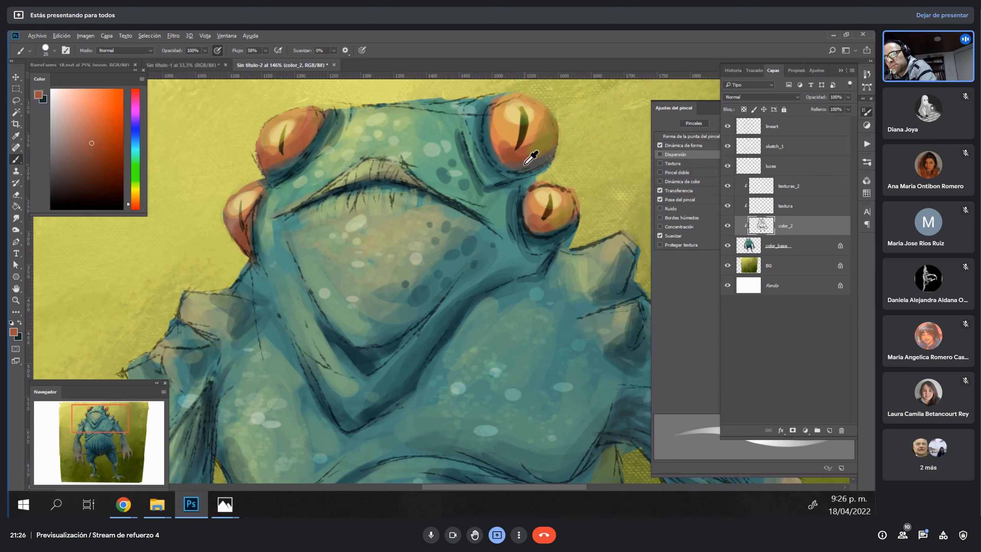
pyautogui.keyDown('alt'); pyautogui.click(536, 155); pyautogui.keyUp('alt')
pyautogui.keyDown('alt'); pyautogui.click(547, 141); pyautogui.keyUp('alt')
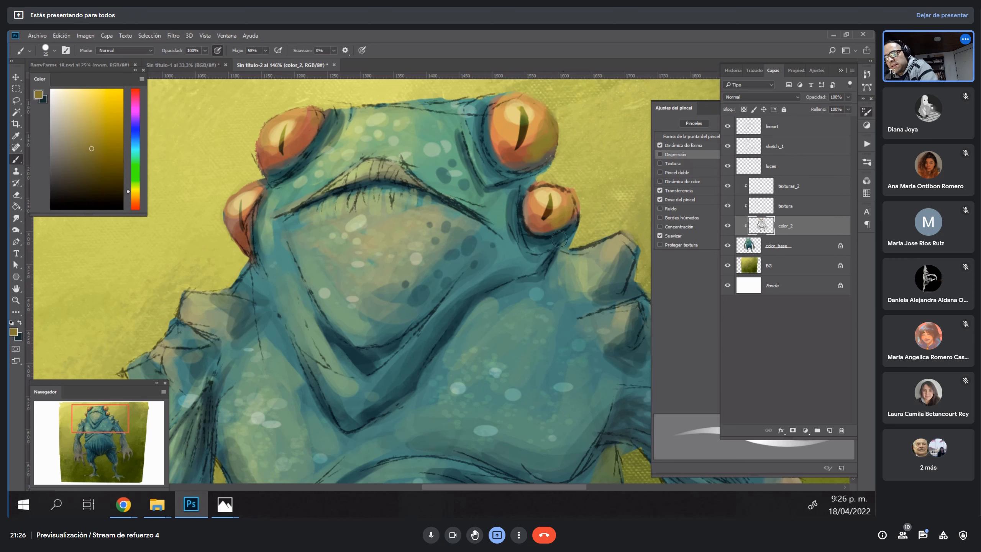
pyautogui.keyDown('alt'); pyautogui.click(542, 221); pyautogui.keyUp('alt')
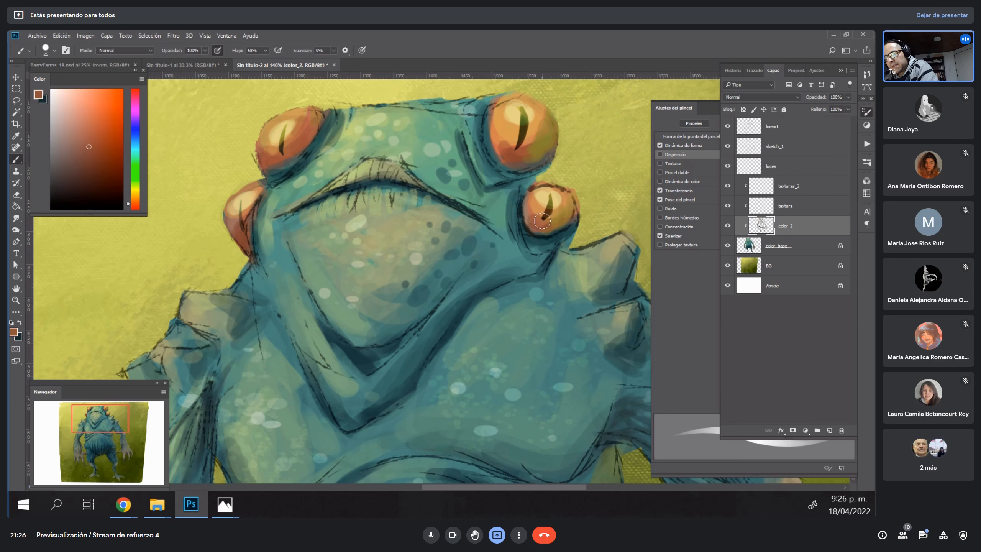
pyautogui.keyDown('alt'); pyautogui.click(302, 135); pyautogui.keyUp('alt')
pyautogui.press('[')
pyautogui.press('[')
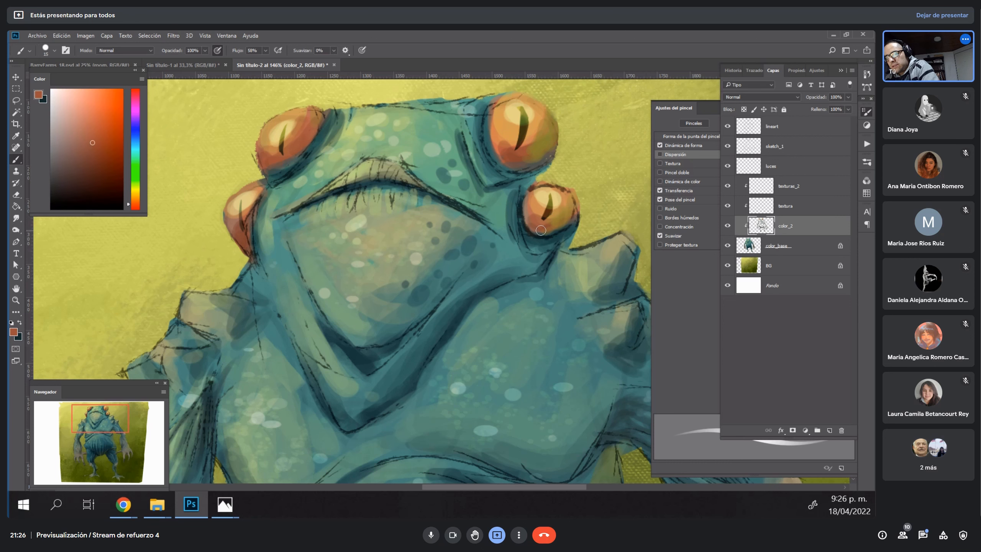
pyautogui.keyDown('alt'); pyautogui.click(563, 231); pyautogui.keyUp('alt')
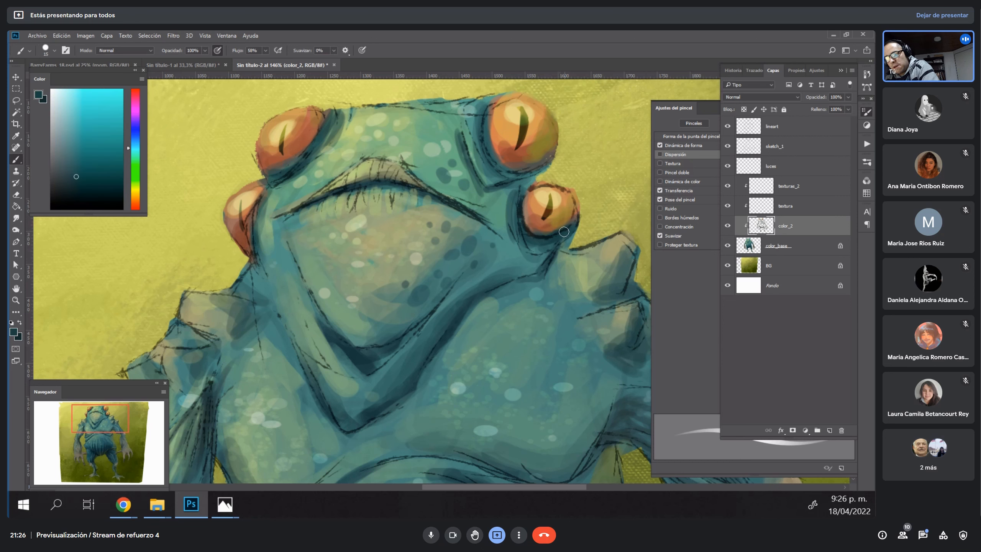
# Paint ochre yellow onto the centre of the upper lip, enlarging the brush to 20 px.
pyautogui.press('h')
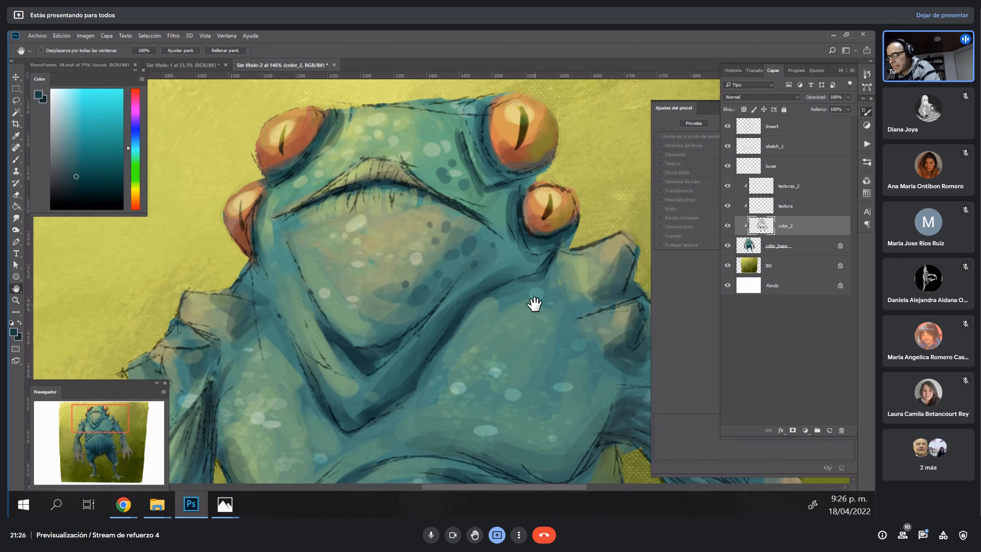
pyautogui.press('z')
pyautogui.moveTo(482, 333); pyautogui.dragTo(459, 344)
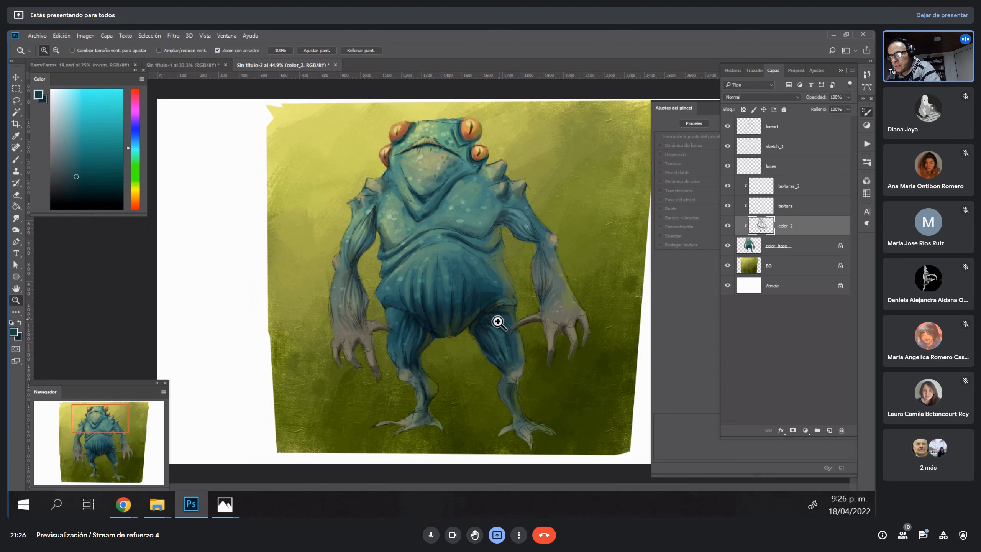
pyautogui.moveTo(432, 136); pyautogui.dragTo(412, 216)
pyautogui.press('b')
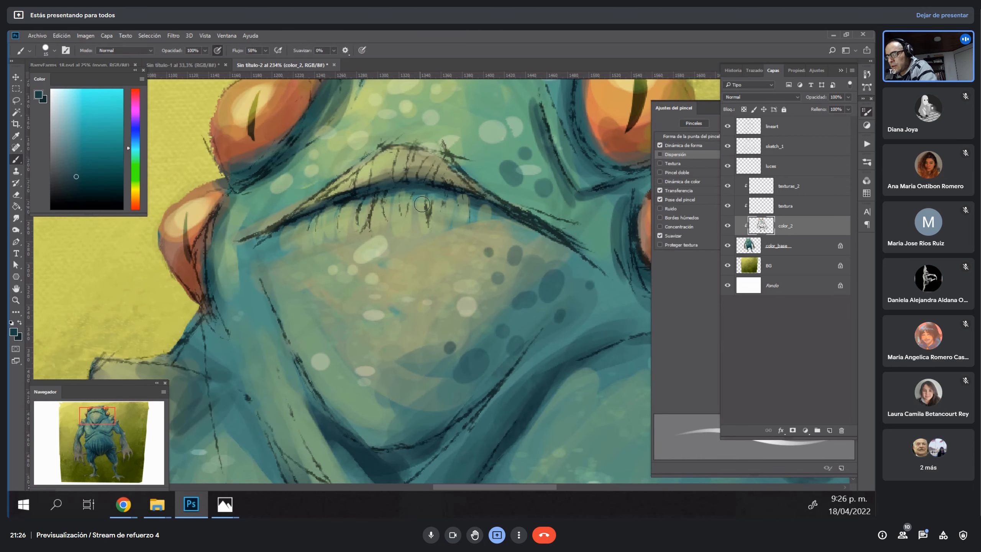
pyautogui.keyDown('alt'); pyautogui.click(433, 155); pyautogui.keyUp('alt')
pyautogui.moveTo(132, 193); pyautogui.dragTo(132, 191)
pyautogui.moveTo(86, 119); pyautogui.dragTo(90, 122)
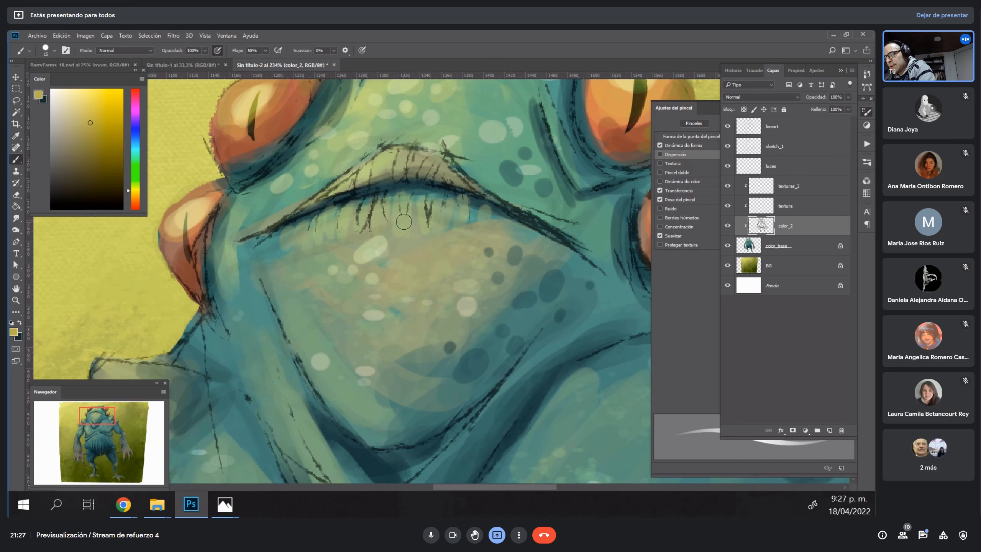
pyautogui.press(']')
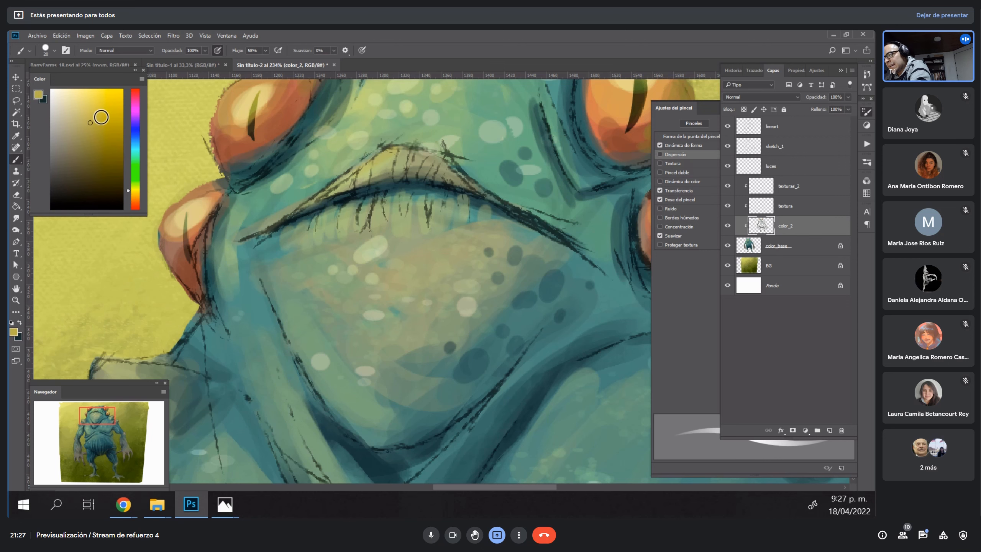
# Brighten the crest of the upper lip with a paler yellow.
pyautogui.click(84, 108)
pyautogui.moveTo(354, 174)
pyautogui.mouseDown()
pyautogui.moveTo(417, 144)
pyautogui.moveTo(441, 156)
pyautogui.mouseUp()
pyautogui.keyDown('alt'); pyautogui.click(433, 129); pyautogui.keyUp('alt')
pyautogui.keyDown('alt'); pyautogui.click(375, 156); pyautogui.keyUp('alt')
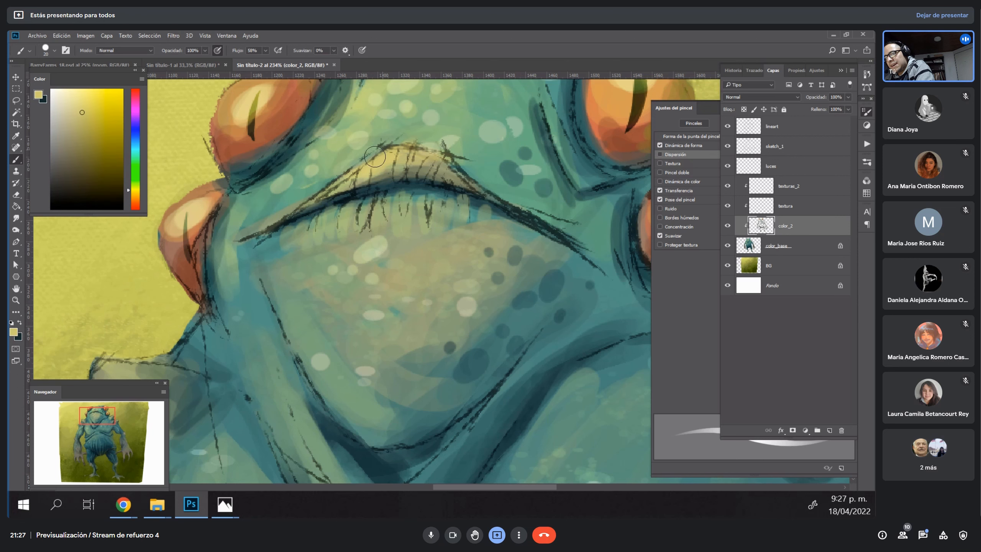
# Shade the lower part of the upper lip with greyish olive and darker ochre brown above the mouth line.
pyautogui.keyDown('alt'); pyautogui.click(389, 167); pyautogui.keyUp('alt')
pyautogui.click(68, 142)
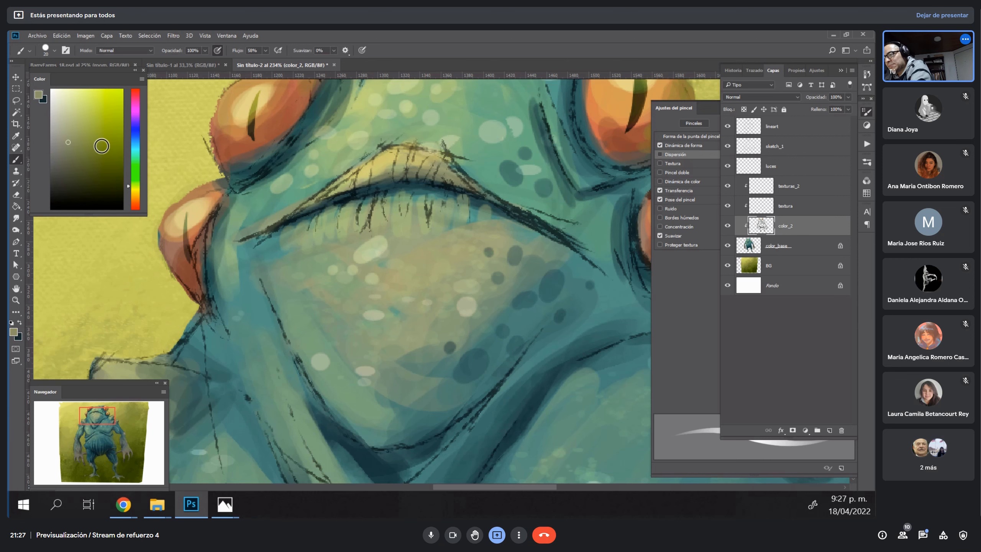
pyautogui.moveTo(424, 165); pyautogui.dragTo(440, 161)
pyautogui.keyDown('alt'); pyautogui.click(433, 166); pyautogui.keyUp('alt')
pyautogui.moveTo(368, 184); pyautogui.dragTo(379, 178)
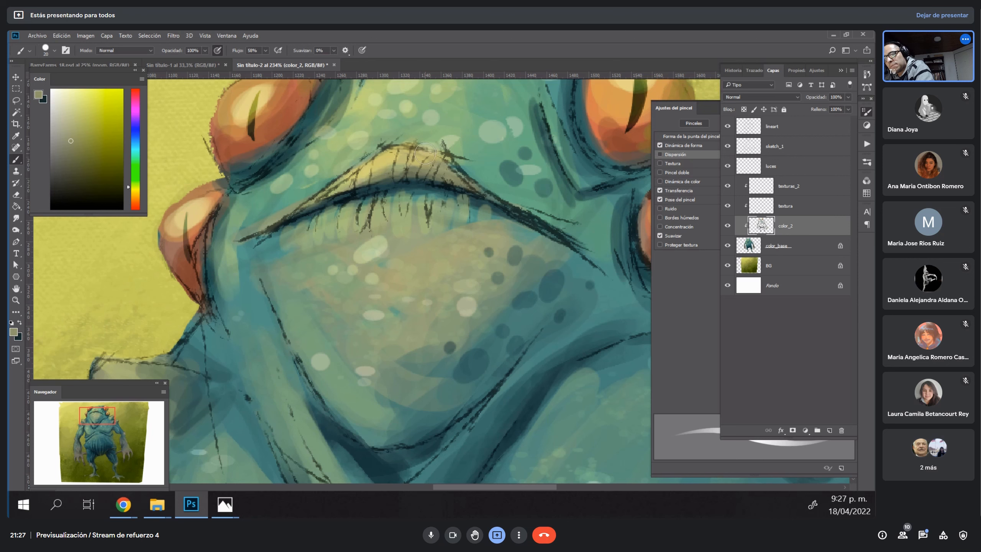
pyautogui.click(81, 154)
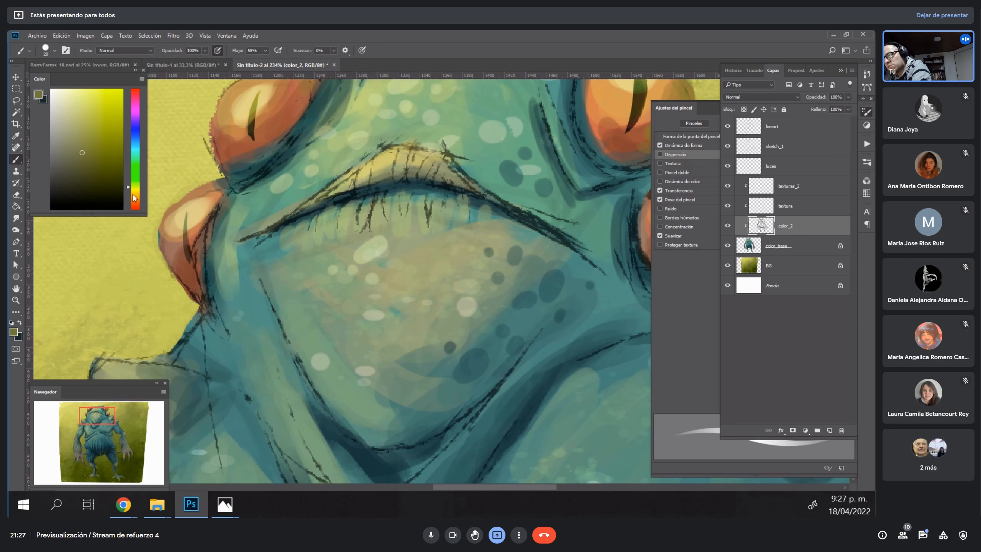
pyautogui.click(134, 189)
pyautogui.moveTo(374, 174)
pyautogui.mouseDown()
pyautogui.moveTo(364, 176)
pyautogui.moveTo(421, 168)
pyautogui.moveTo(458, 177)
pyautogui.mouseUp()
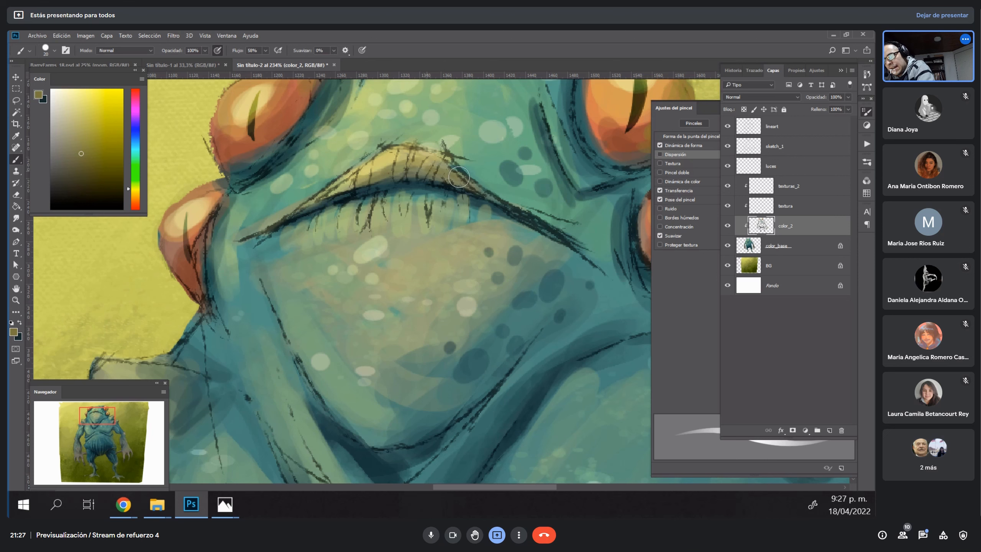
# Paint short pale yellow strokes between the creases just below the mouth line with a 10 px brush.
pyautogui.keyDown('alt'); pyautogui.click(394, 152); pyautogui.keyUp('alt')
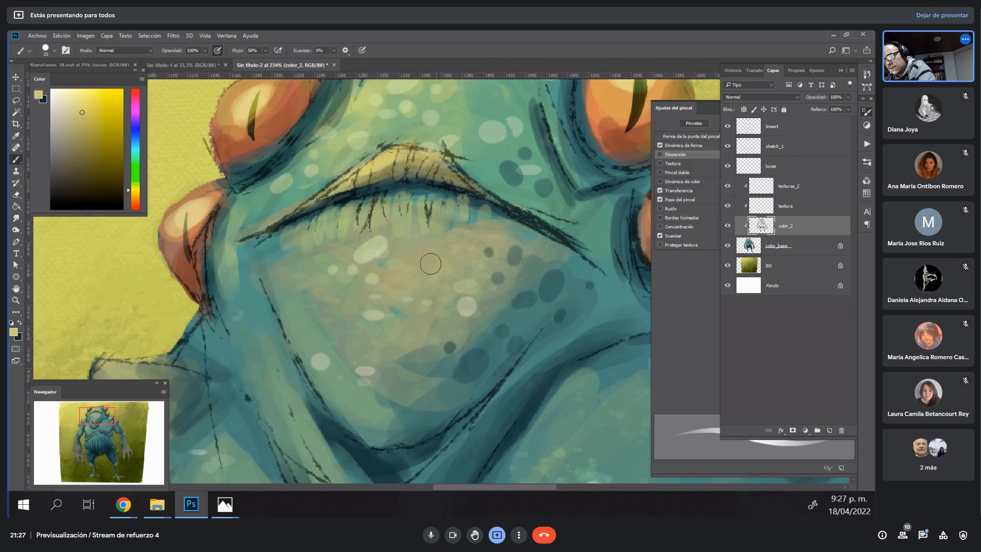
pyautogui.press('[')
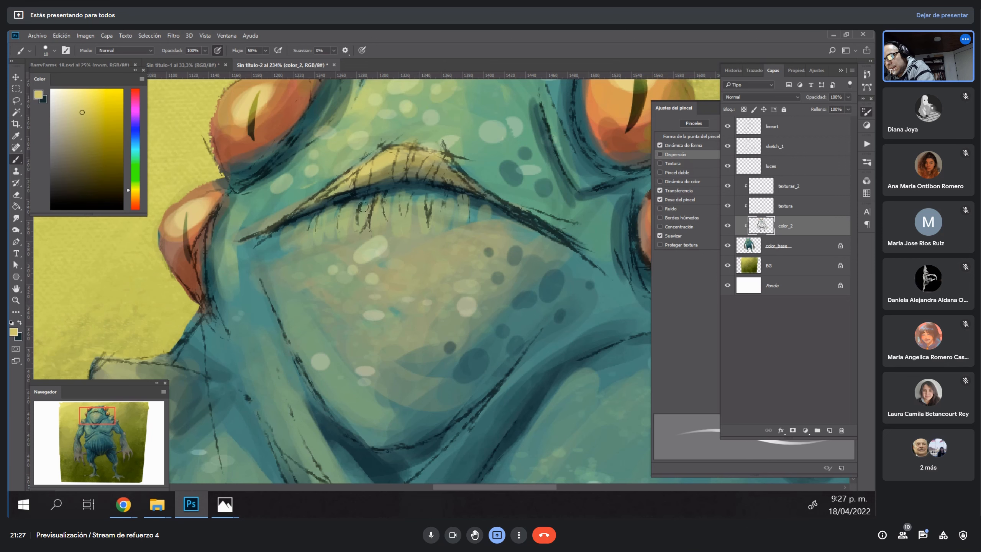
pyautogui.moveTo(401, 201)
pyautogui.mouseDown()
pyautogui.moveTo(400, 216)
pyautogui.moveTo(413, 212)
pyautogui.mouseUp()
pyautogui.moveTo(421, 200); pyautogui.dragTo(431, 211)
pyautogui.moveTo(443, 199); pyautogui.dragTo(443, 207)
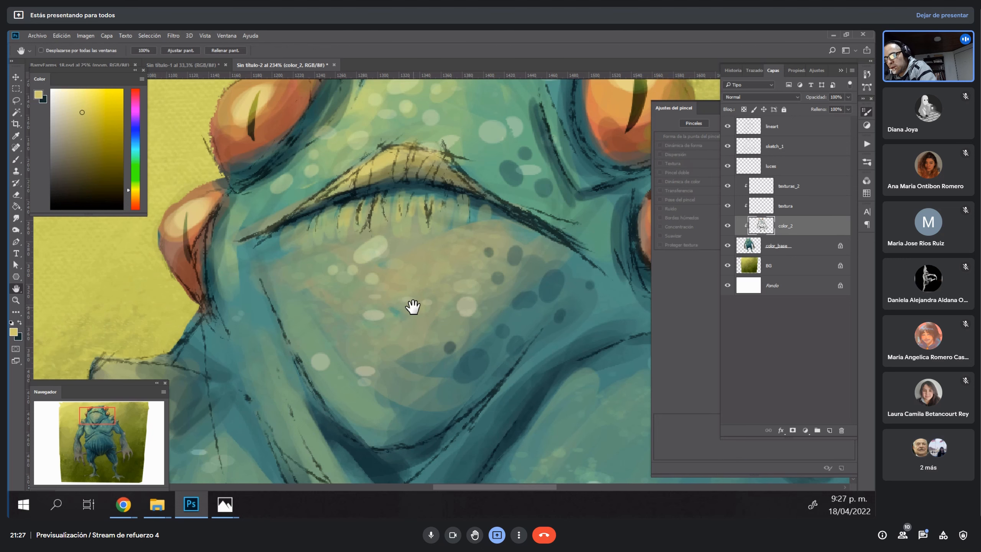
# Make luces the active layer and set up a 30 px brush in pale cream with the whole creature in view.
pyautogui.press('z')
pyautogui.hotkey('ctrl', '0')
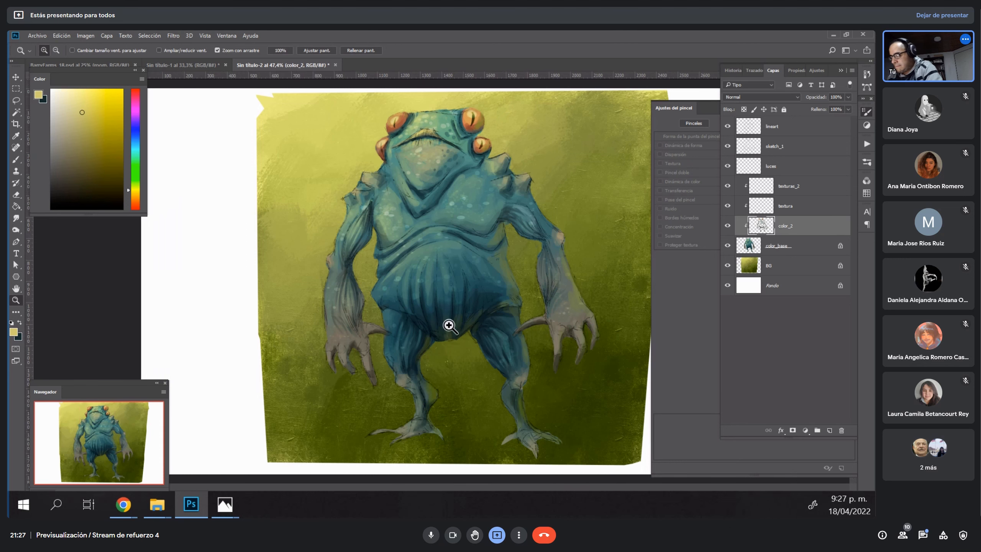
pyautogui.press('h')
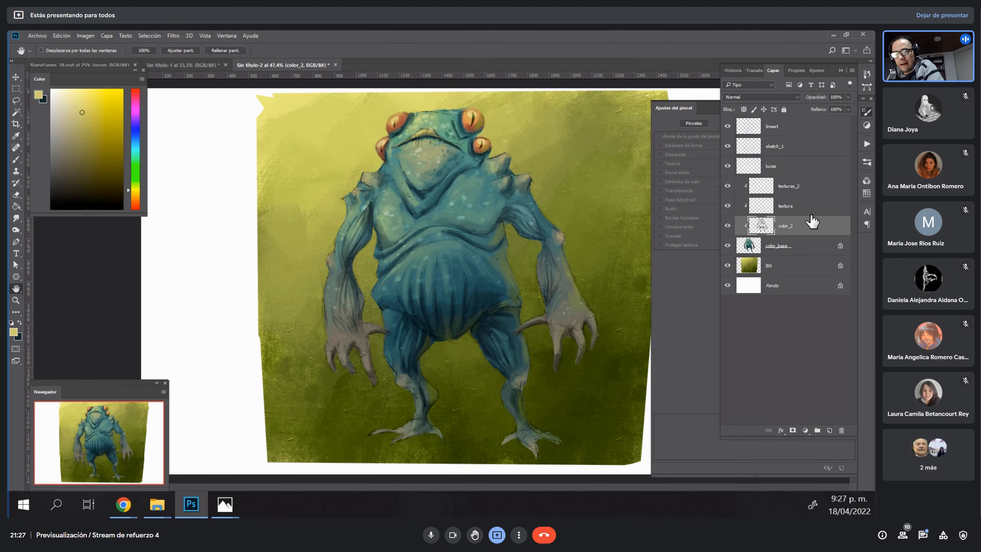
pyautogui.click(777, 169)
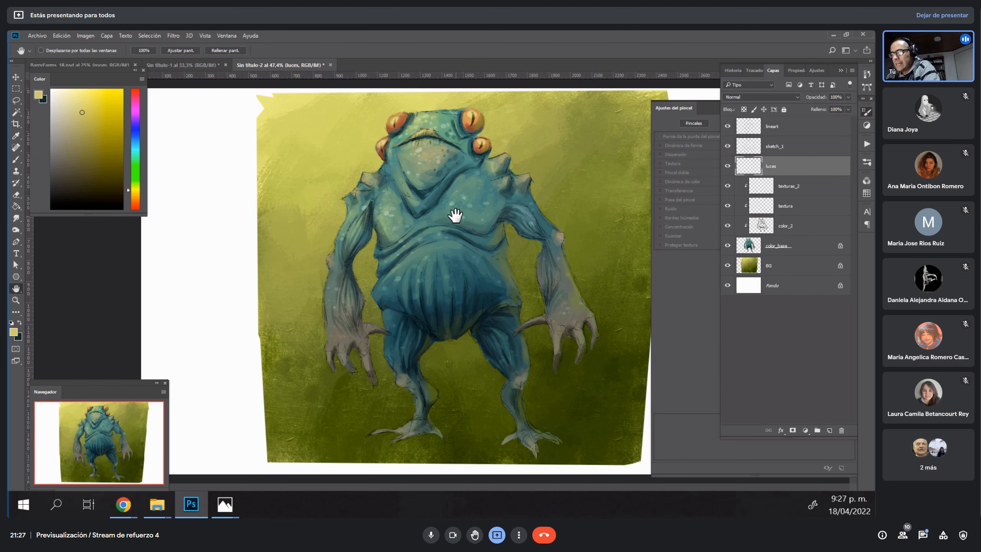
pyautogui.press('b')
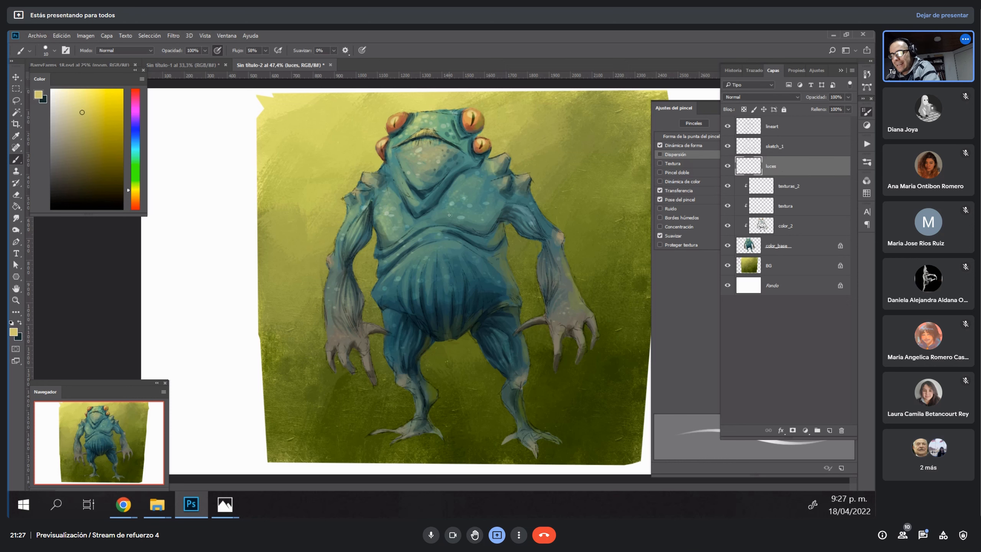
pyautogui.press(']')
pyautogui.press(']')
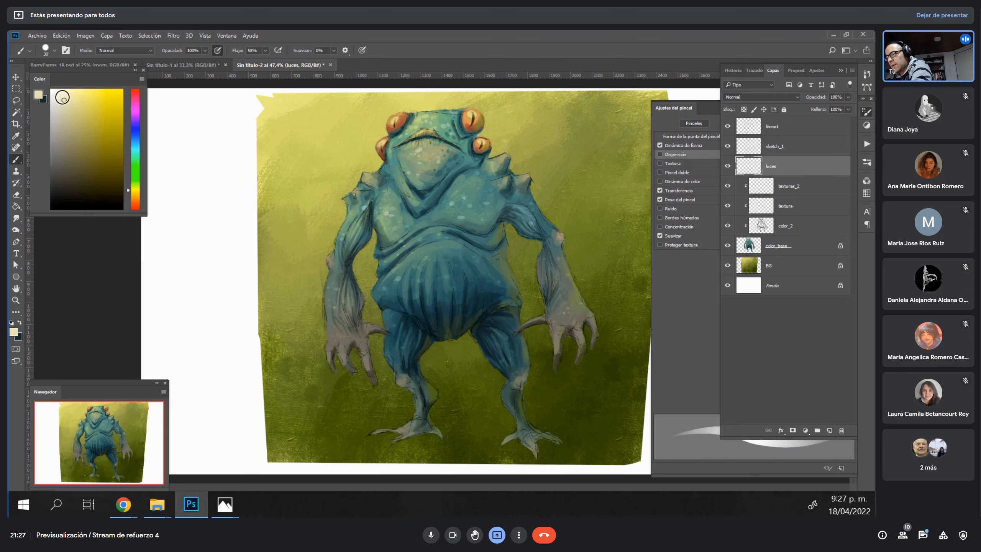
pyautogui.click(62, 96)
pyautogui.moveTo(62, 95); pyautogui.dragTo(67, 97)
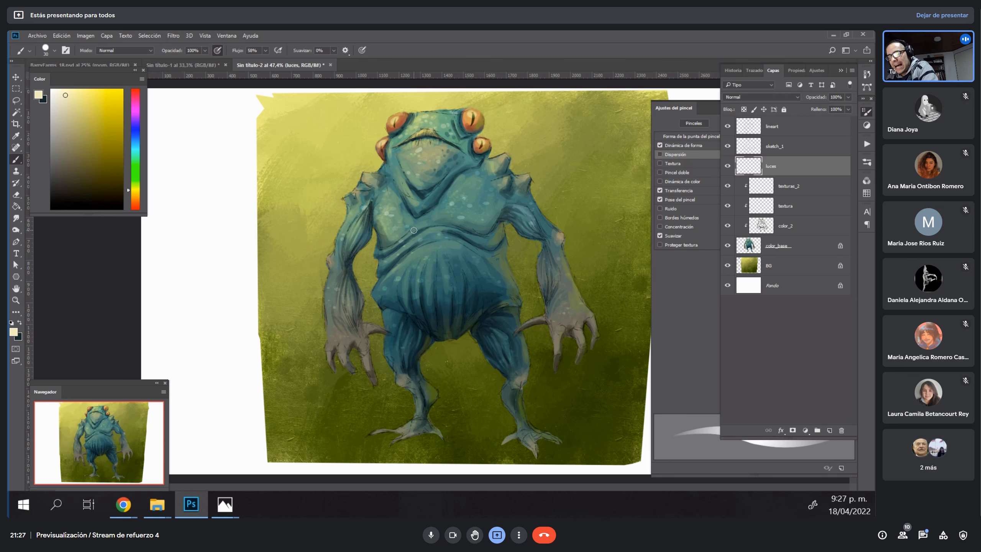
# Paint cream highlights along the muscles of the upper arm on the viewer's left with a 35 px brush.
pyautogui.press(']')
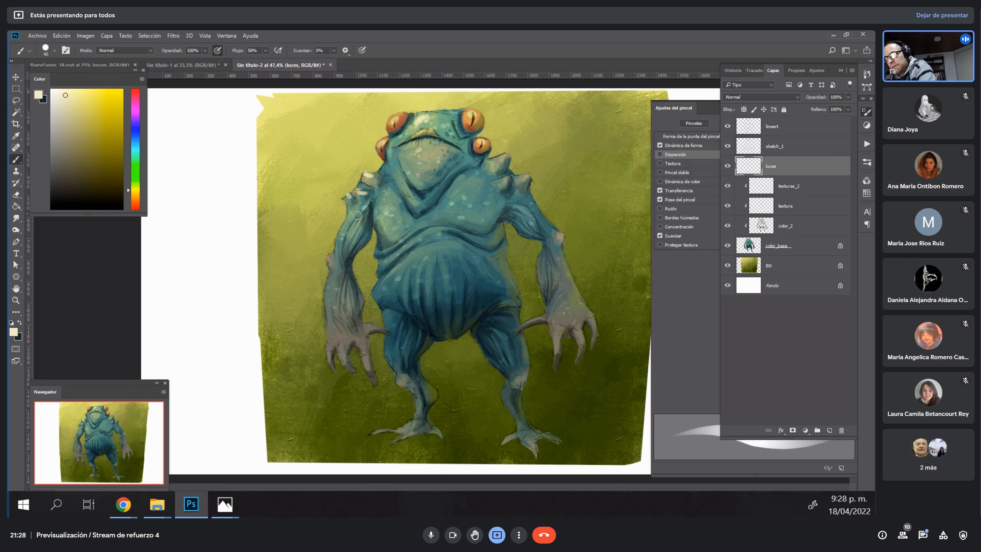
pyautogui.press('[')
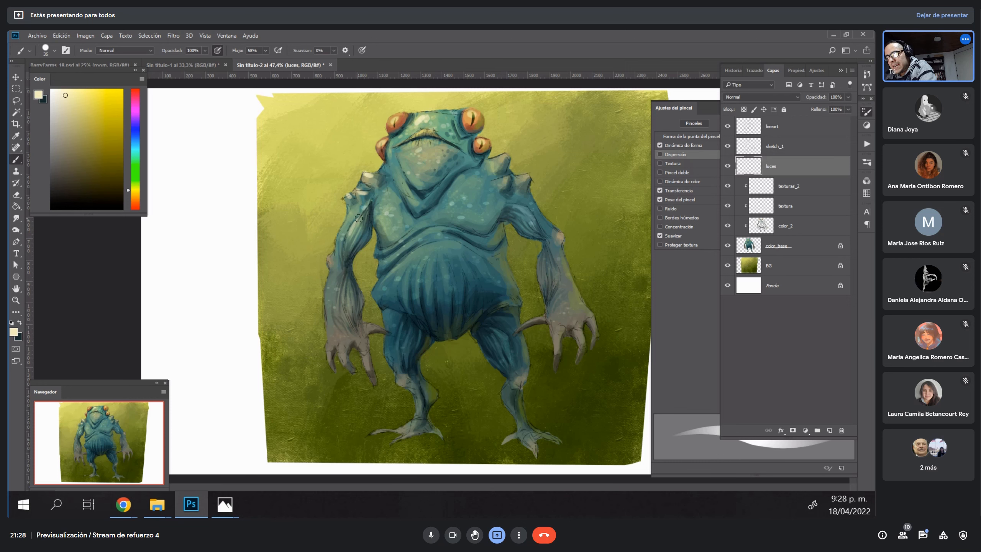
pyautogui.moveTo(359, 218); pyautogui.dragTo(342, 242)
# Add cream highlights down the outer forearm on the viewer's left with 25 to 30 px brushes, and soften them with a 40 px eraser.
pyautogui.press('[')
pyautogui.press('[')
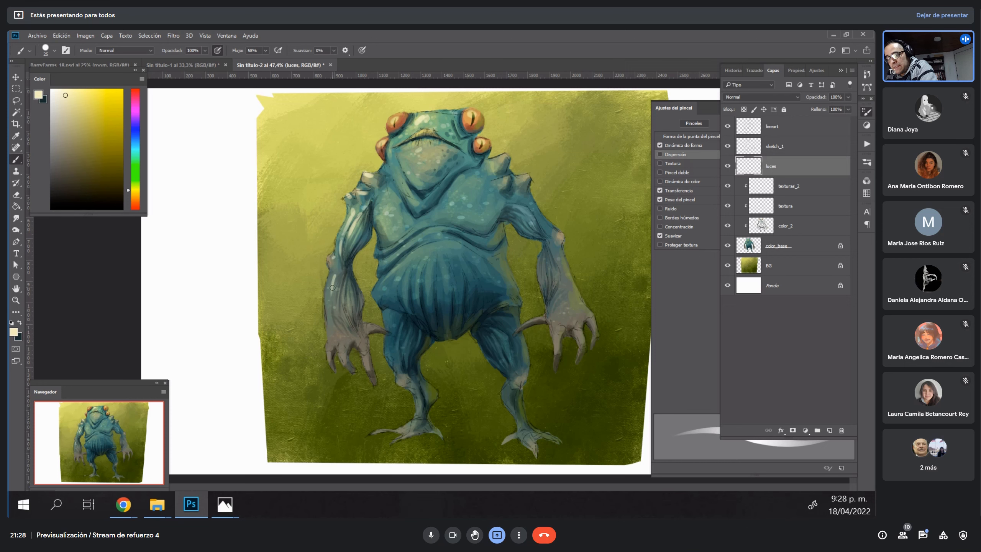
pyautogui.press(']')
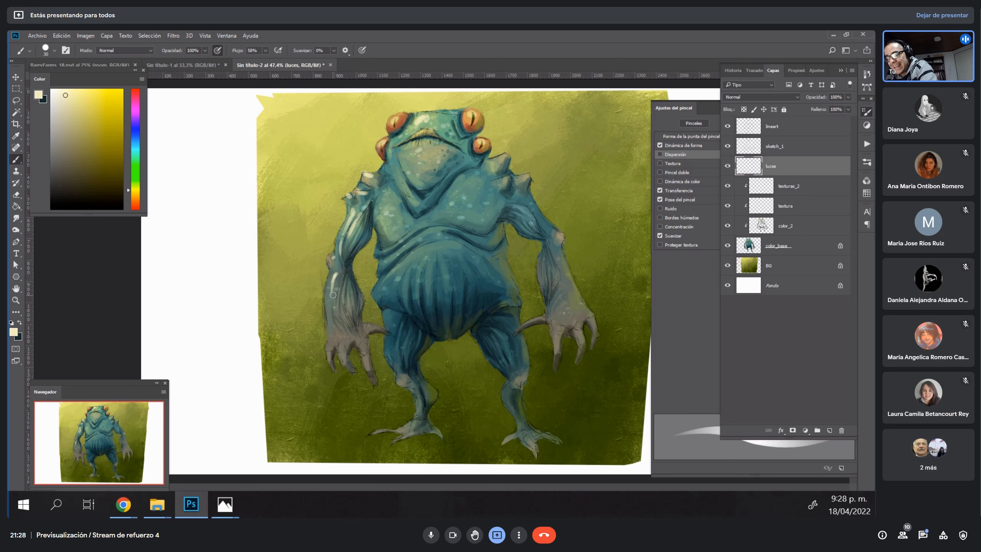
pyautogui.press(']')
pyautogui.press(']')
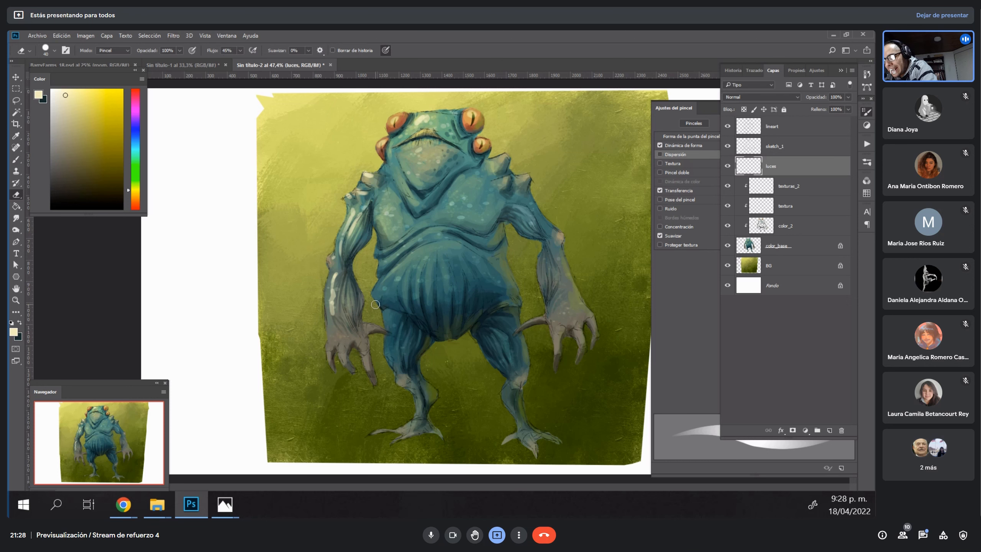
pyautogui.press('e')
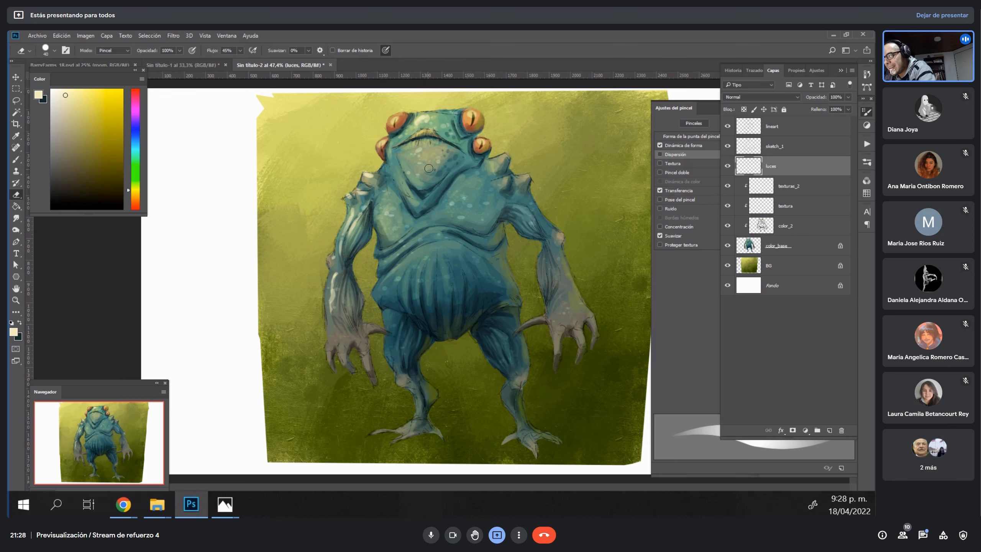
pyautogui.press('b')
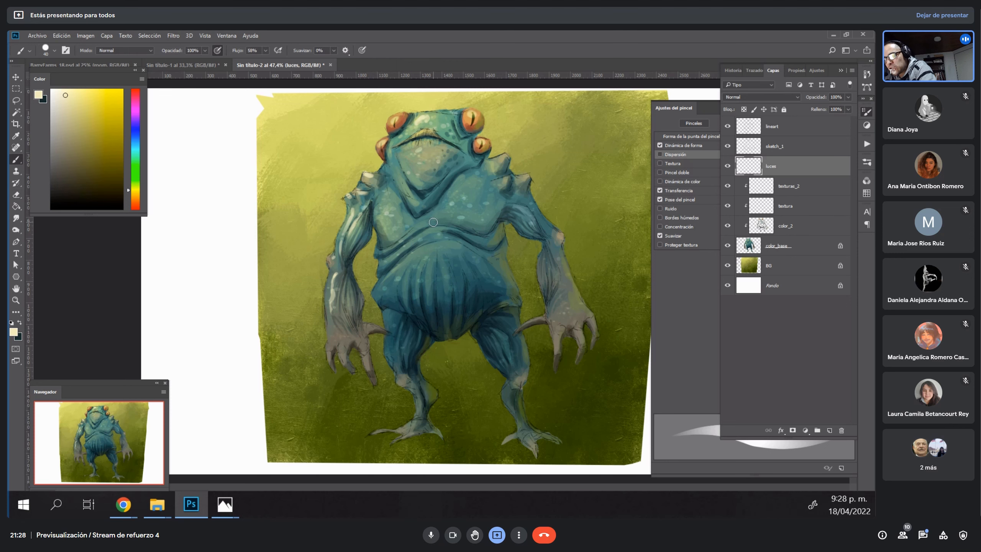
# Paint a cream highlight along the chin fold on the viewer's left with a 35 px brush, and cream strokes along the belly ridges at 45 px.
pyautogui.press('[')
pyautogui.moveTo(399, 172); pyautogui.dragTo(414, 202)
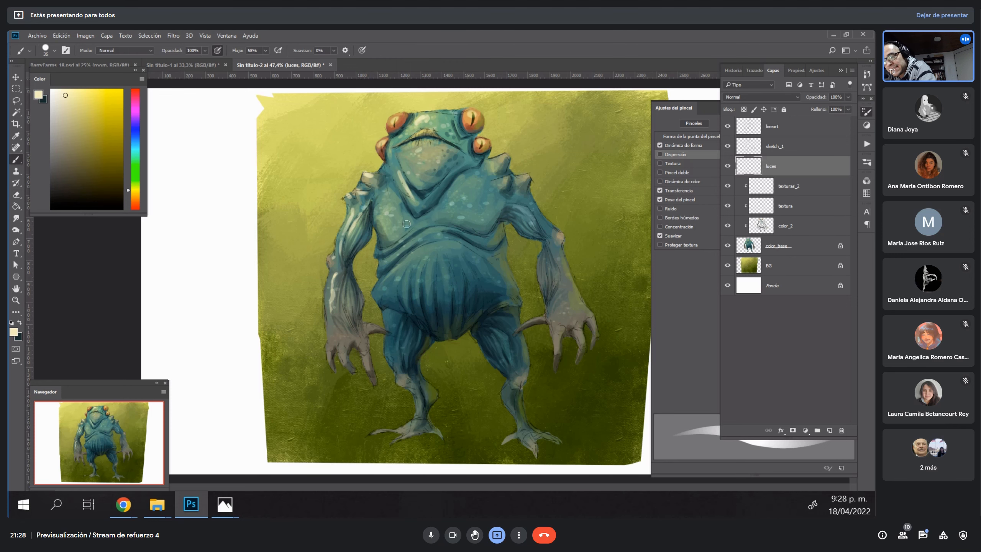
pyautogui.press(']')
pyautogui.press(']')
pyautogui.moveTo(388, 292)
pyautogui.mouseDown()
pyautogui.moveTo(412, 262)
pyautogui.moveTo(498, 255)
pyautogui.mouseUp()
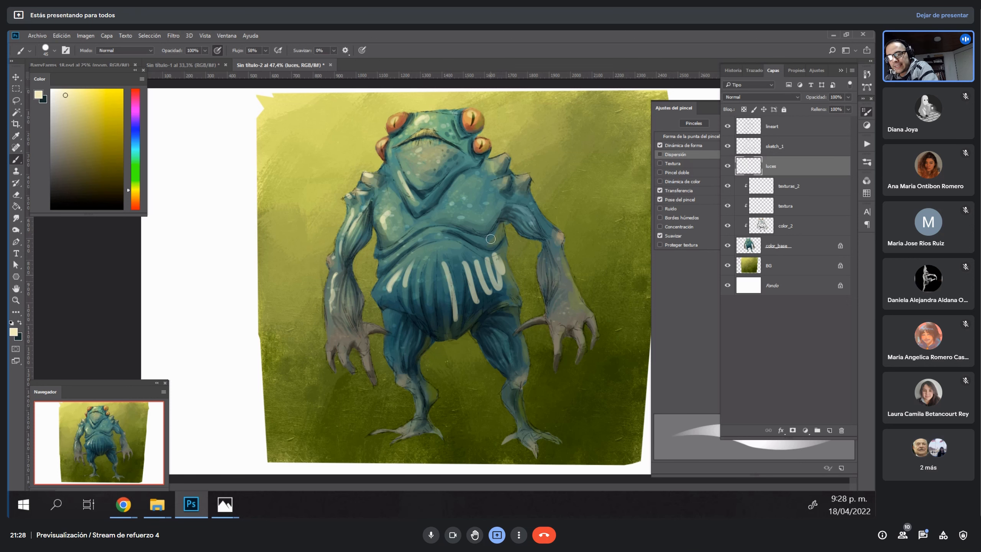
# Undo the last three belly strokes, and add cream highlights to the chin and the upper thigh on the viewer's left.
pyautogui.hotkey('ctrl', 'z')
pyautogui.hotkey('ctrl', 'z')
pyautogui.hotkey('ctrl', 'z')
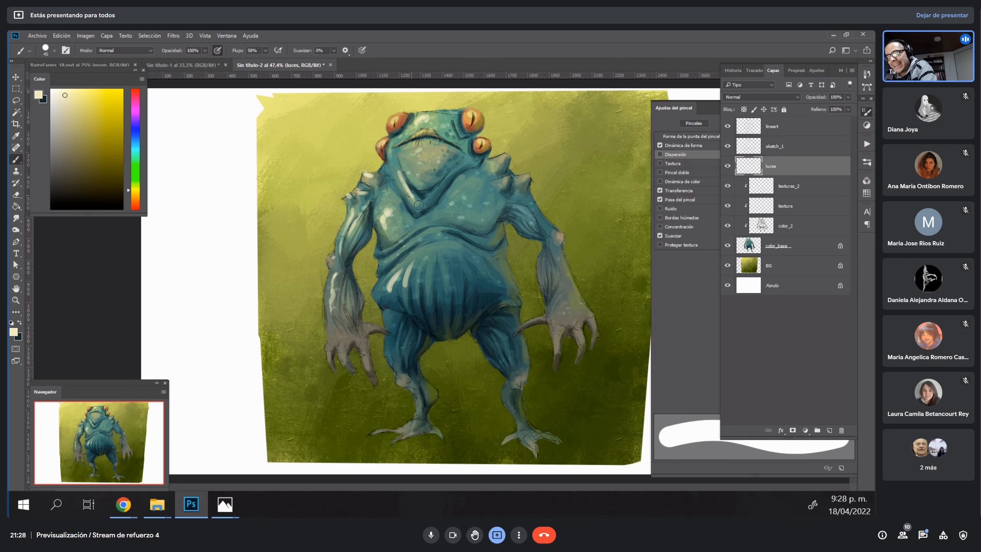
pyautogui.moveTo(406, 156); pyautogui.dragTo(410, 163)
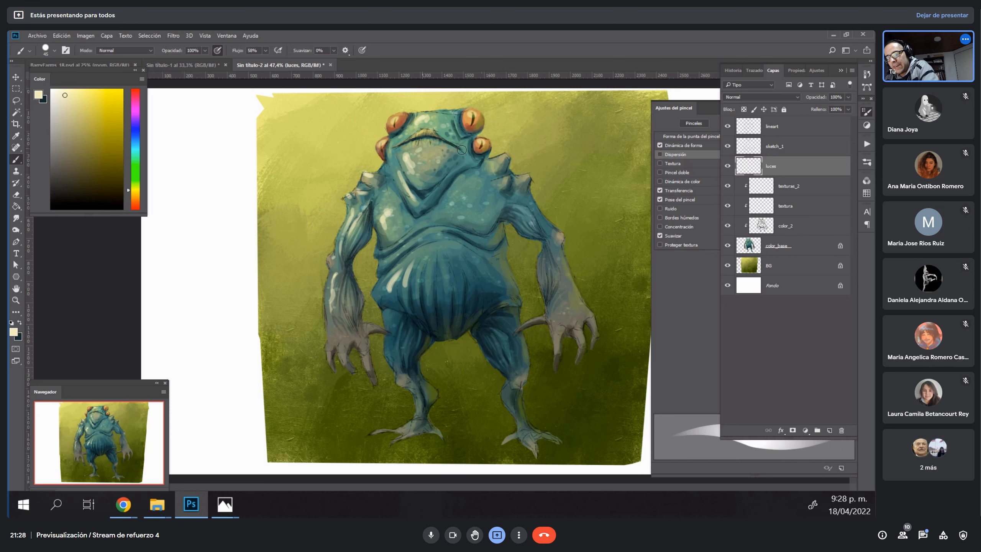
pyautogui.moveTo(391, 318); pyautogui.dragTo(391, 347)
# Sample the green background, lighten it to pale green, and paint highlights along the upper arm and forearm on the viewer's right.
pyautogui.keyDown('alt'); pyautogui.click(616, 214); pyautogui.keyUp('alt')
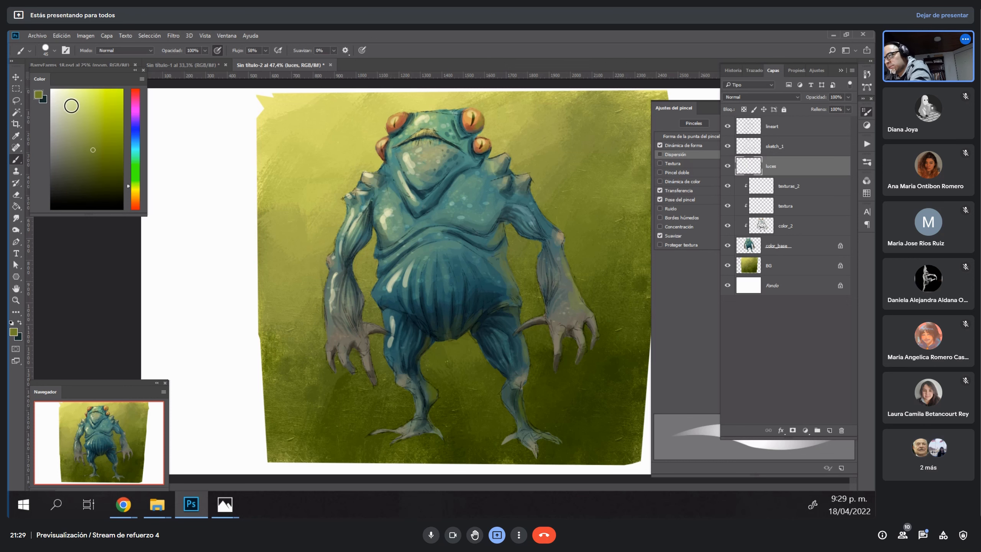
pyautogui.click(71, 107)
pyautogui.moveTo(529, 195)
pyautogui.mouseDown()
pyautogui.moveTo(550, 228)
pyautogui.moveTo(543, 218)
pyautogui.mouseUp()
pyautogui.moveTo(562, 255); pyautogui.dragTo(575, 308)
pyautogui.press('e')
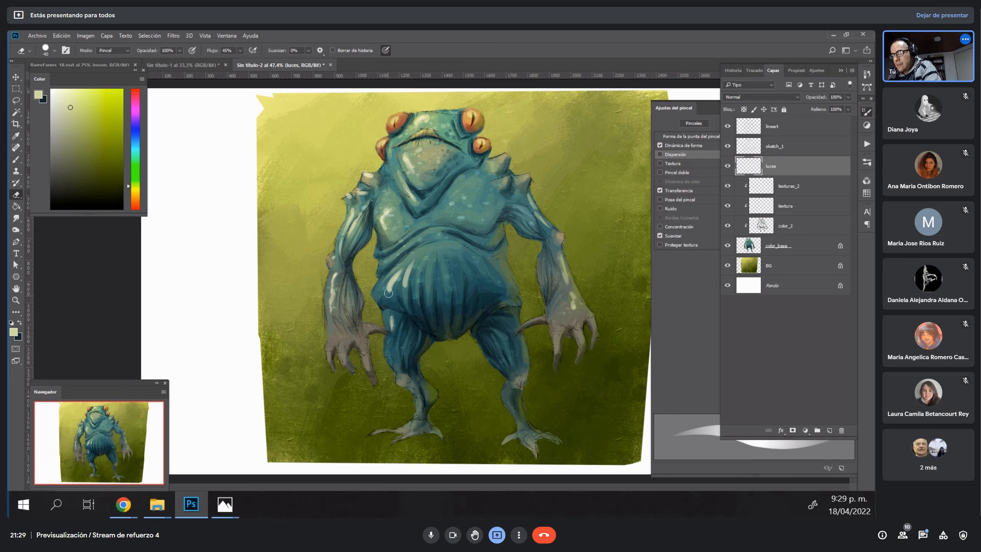
# Compare the luces layer in Normal and Superponer blending, and keep it on Superponer.
pyautogui.click(766, 101)
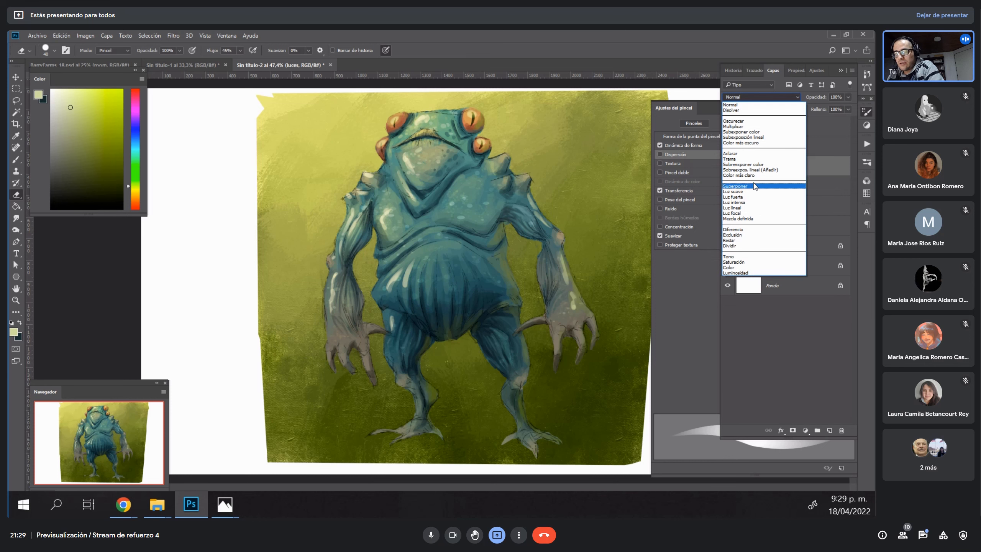
pyautogui.click(753, 186)
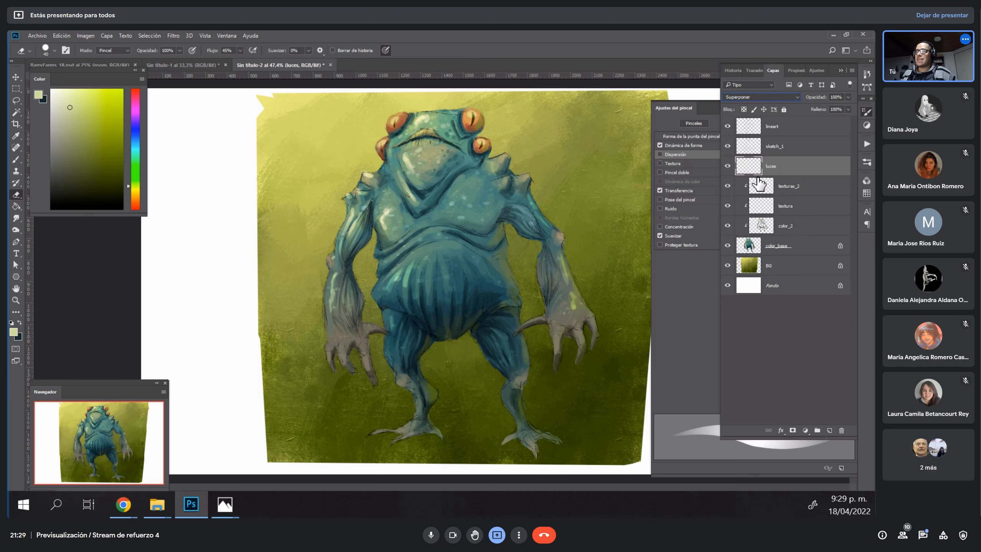
pyautogui.hotkey('ctrl', 'z')
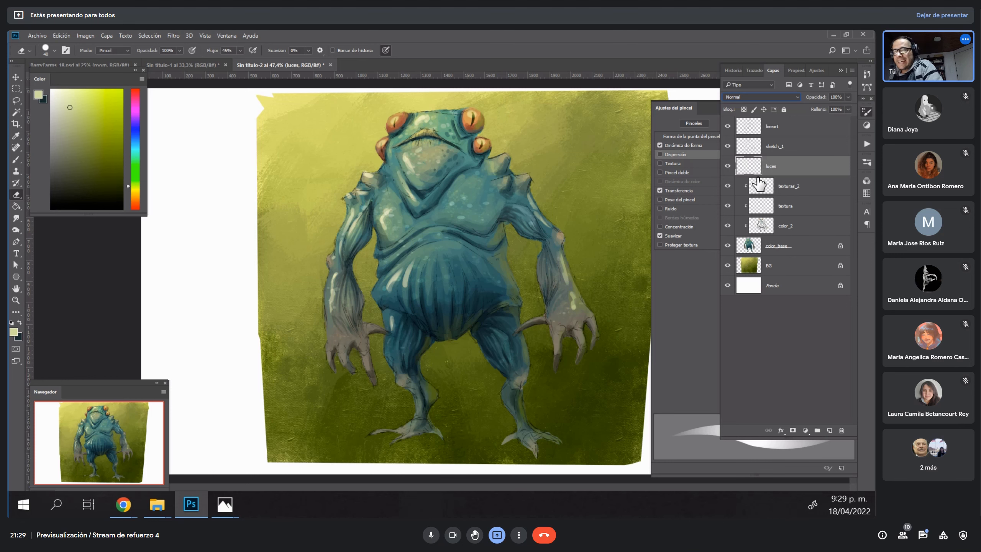
pyautogui.click(784, 97)
pyautogui.click(760, 189)
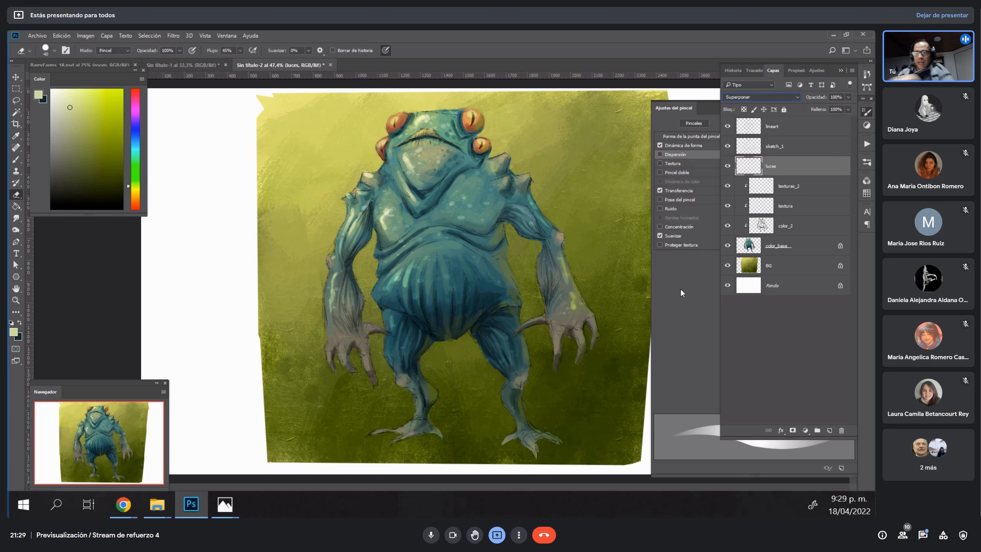
pyautogui.click(802, 246)
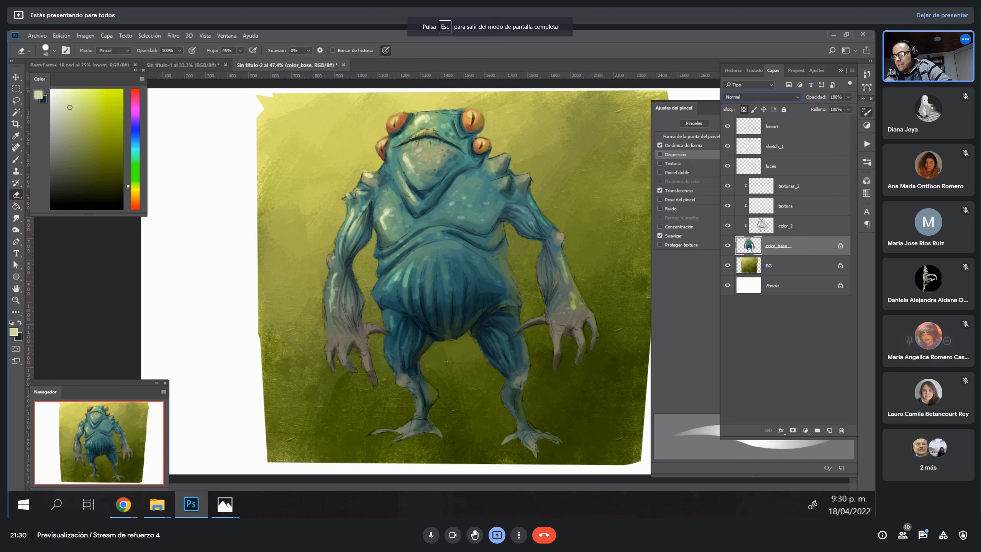
pyautogui.click(774, 320)
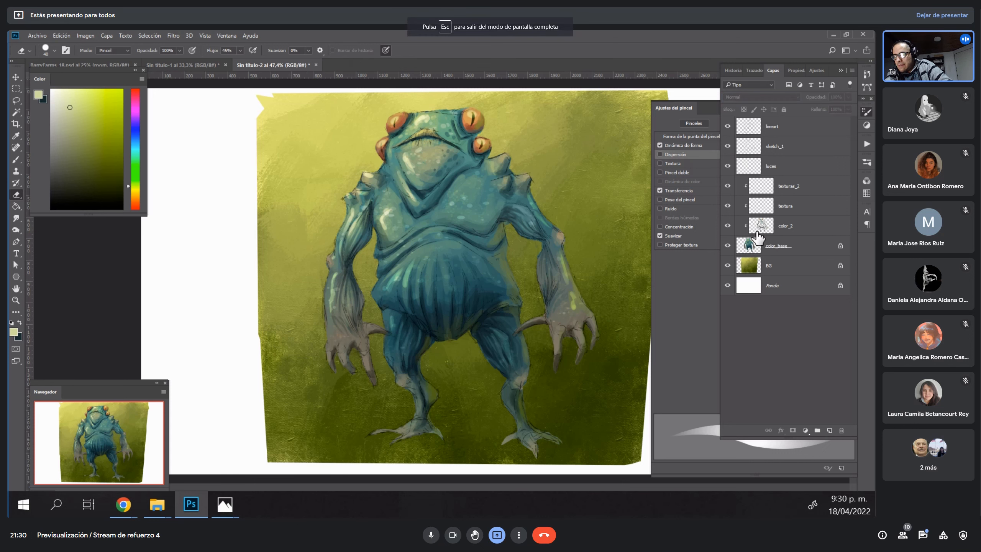
pyautogui.click(748, 248)
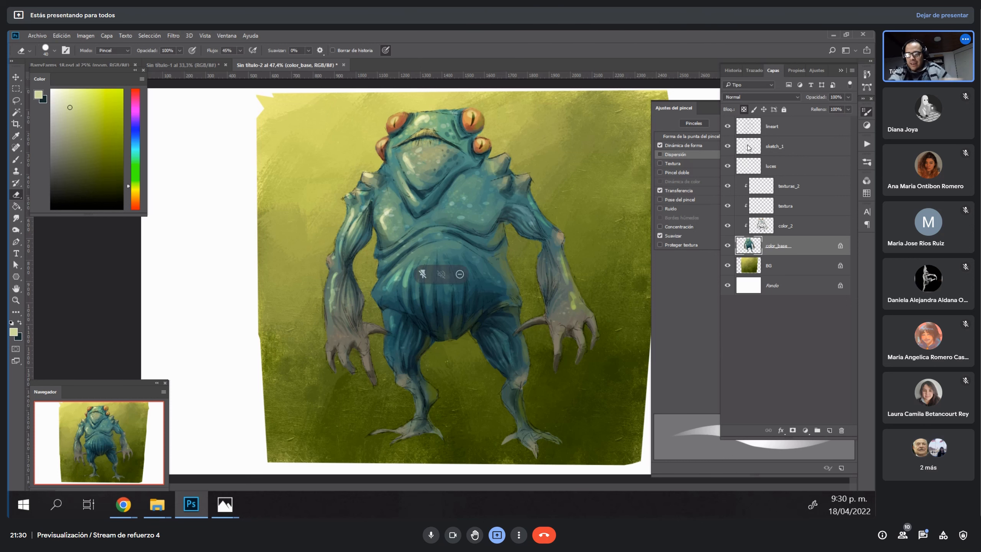
pyautogui.hotkey('ctrl', 's')
pyautogui.press('Escape')
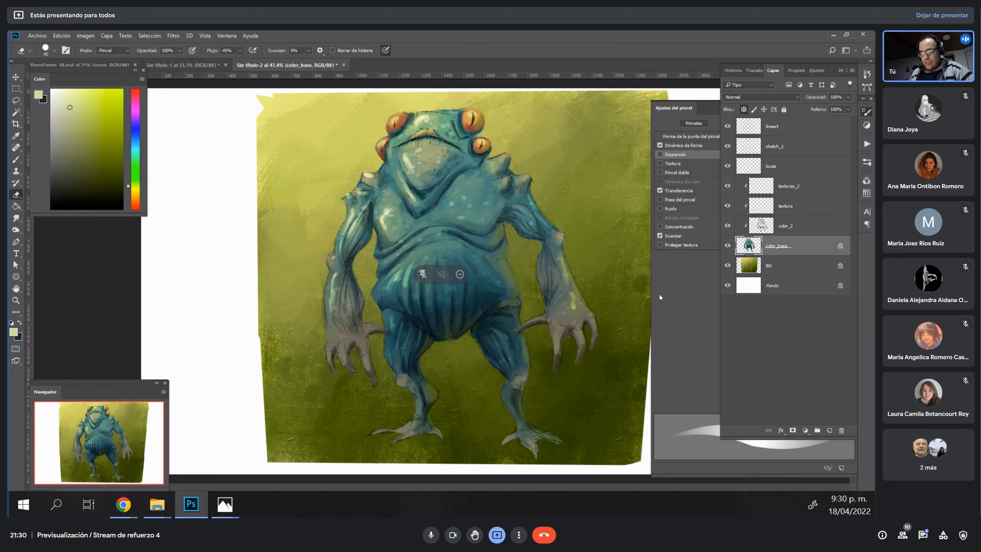
pyautogui.click(760, 355)
# Load the creature's silhouette from color_base as a selection, and add a layer named sombra_proyectada directly above BG.
pyautogui.press('v')
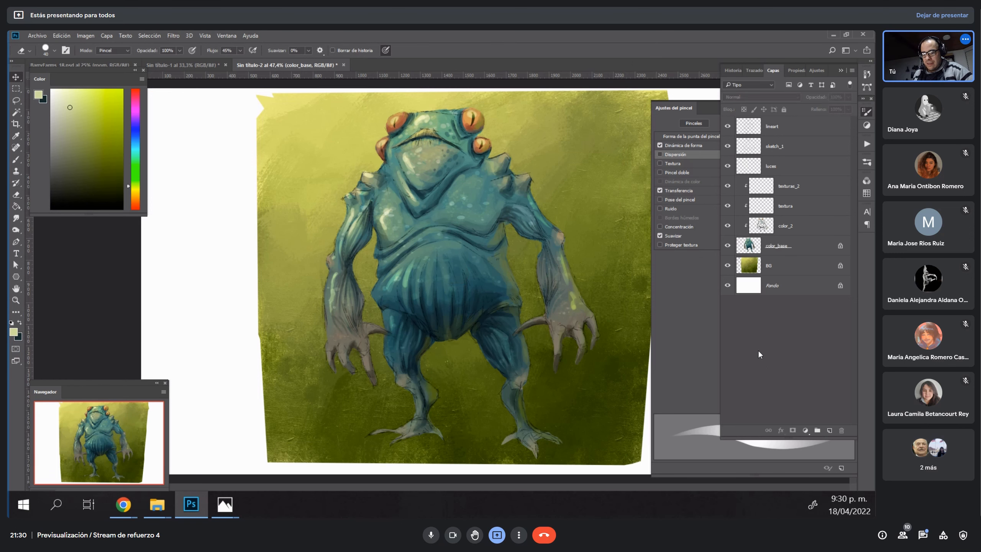
pyautogui.click(748, 247)
pyautogui.keyDown('ctrl'); pyautogui.click(748, 247); pyautogui.keyUp('ctrl')
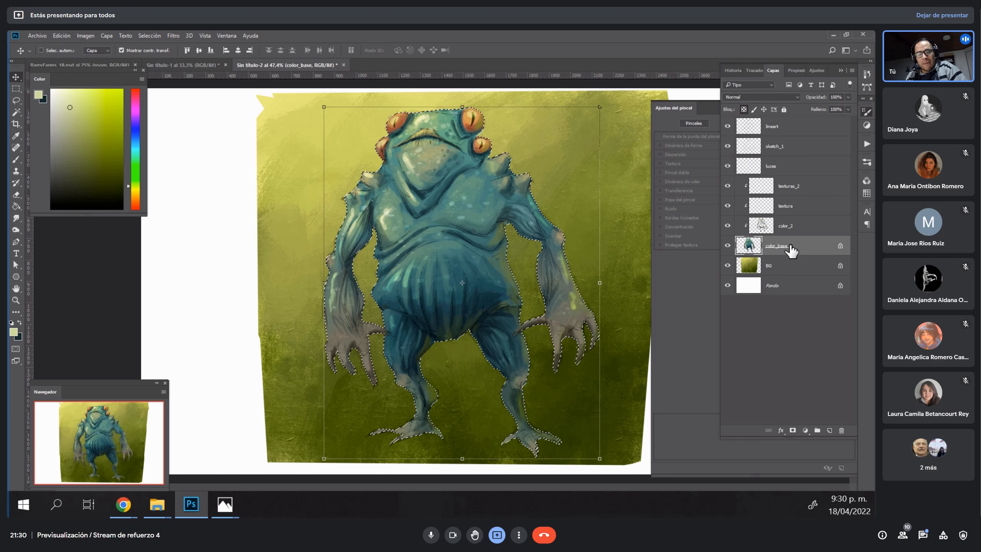
pyautogui.click(787, 272)
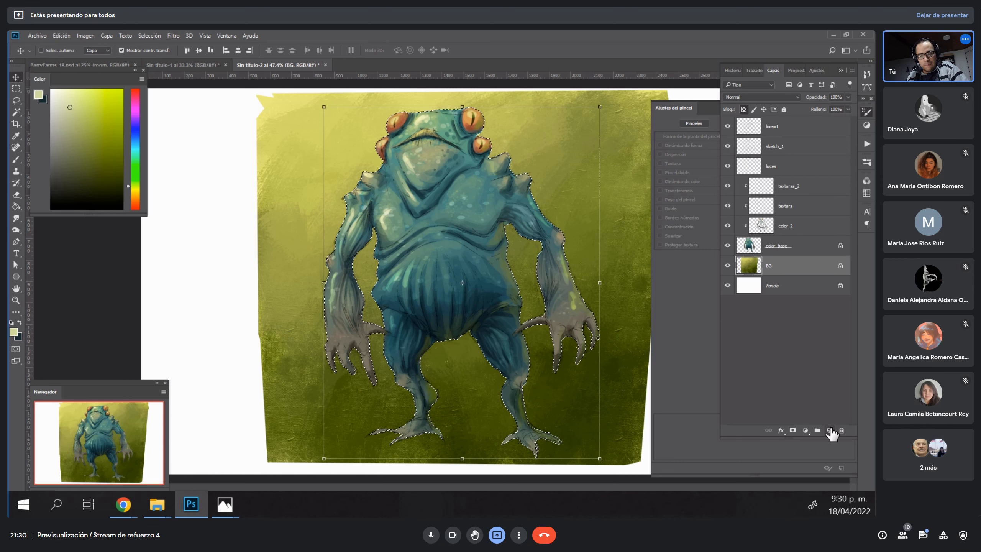
pyautogui.click(830, 430)
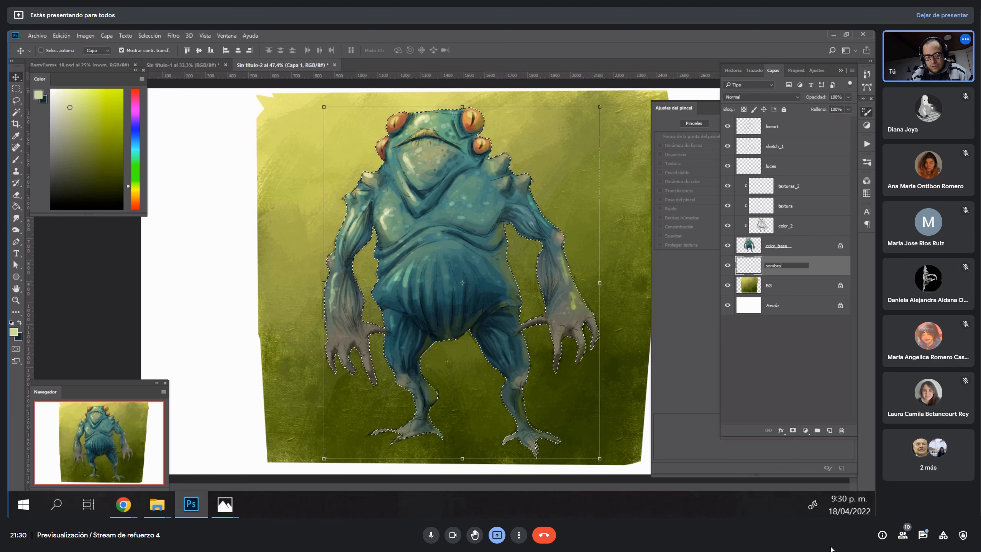
pyautogui.write('sombra_proyectada')
pyautogui.press('Return')
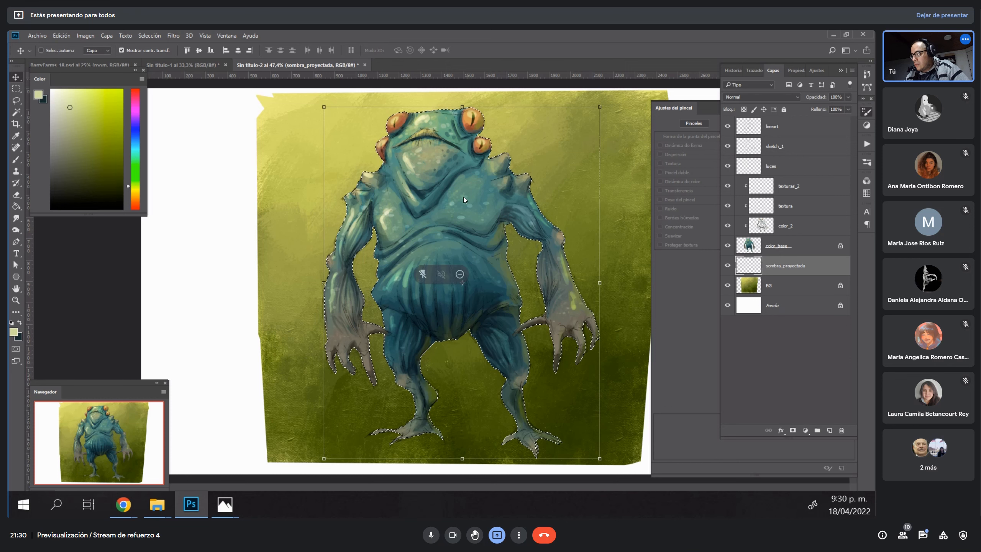
# Fill the selected silhouette on sombra_proyectada with a grayish green sampled from the creature using the Paint Bucket, and deselect.
pyautogui.click(17, 206)
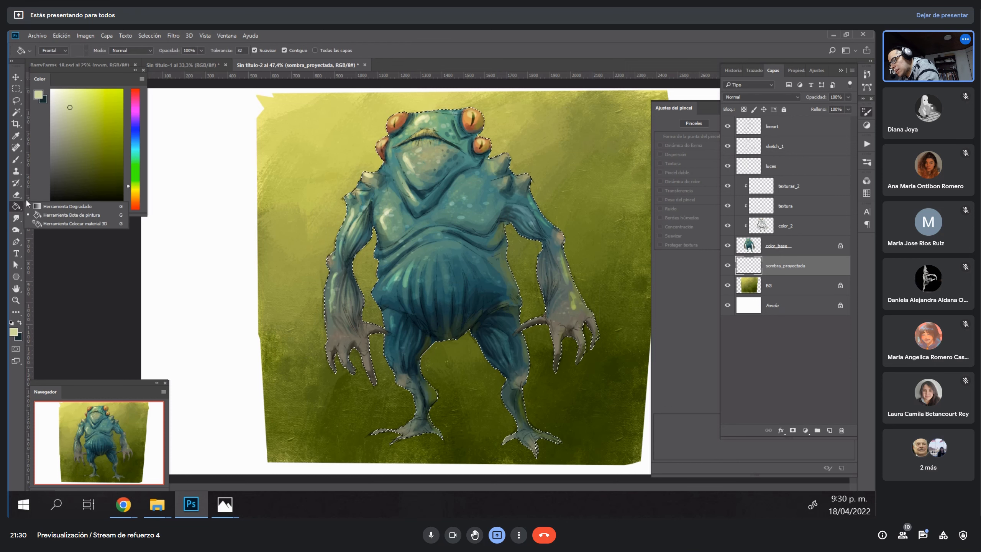
pyautogui.click(51, 216)
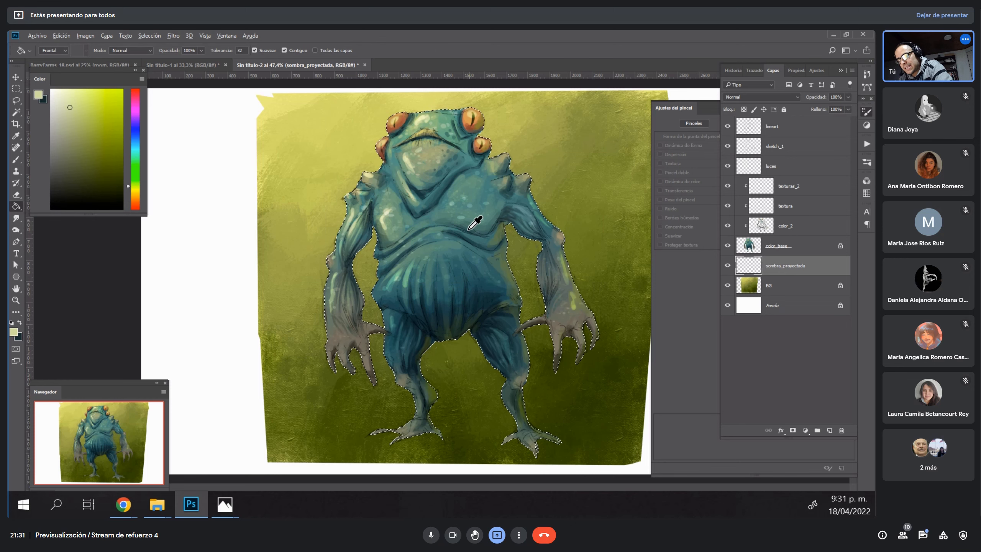
pyautogui.keyDown('alt'); pyautogui.click(394, 195); pyautogui.keyUp('alt')
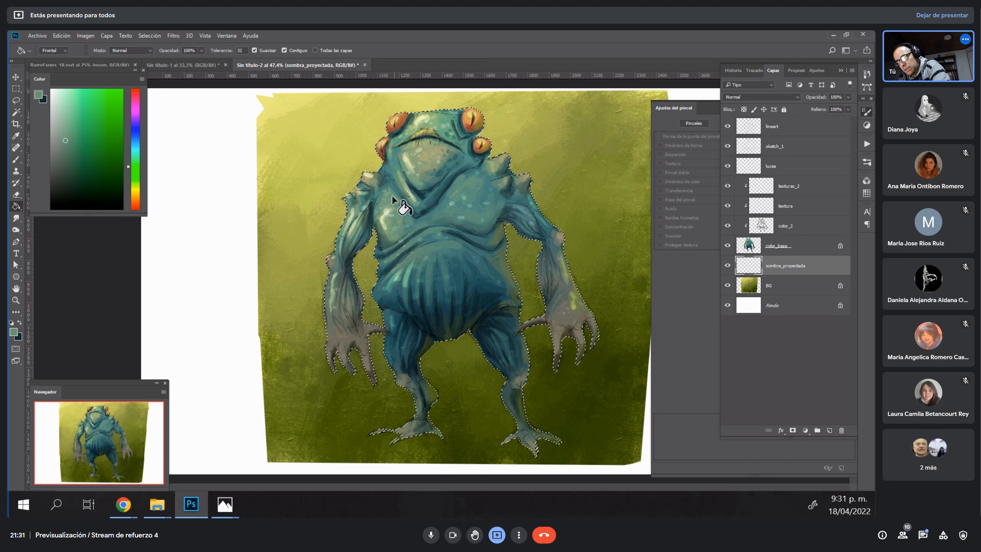
pyautogui.click(445, 260)
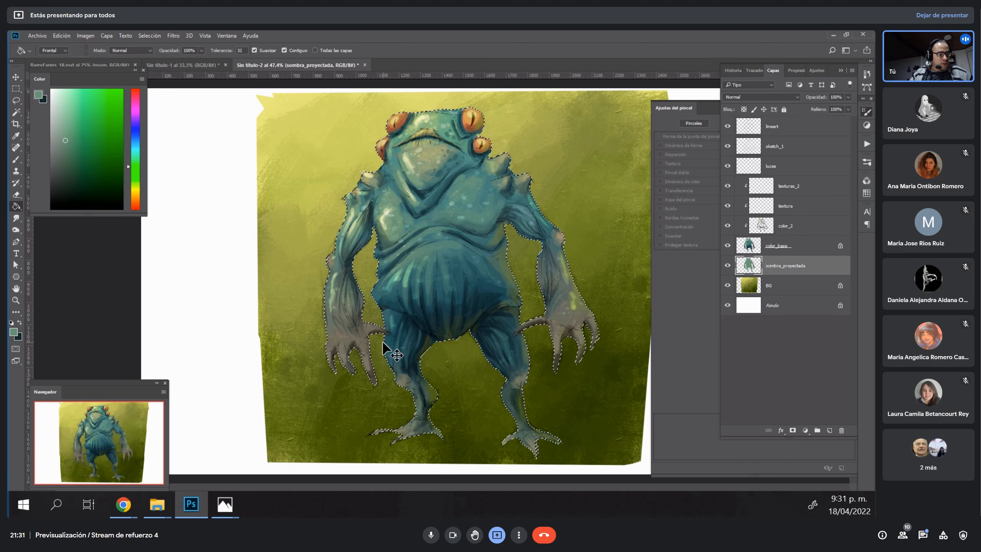
pyautogui.hotkey('ctrl', 'd')
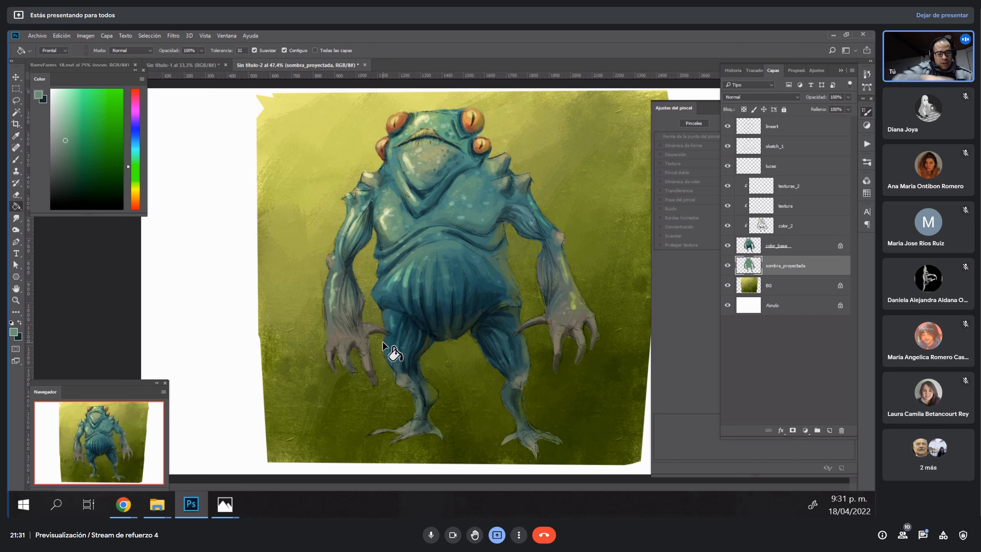
pyautogui.hotkey('ctrl', 't')
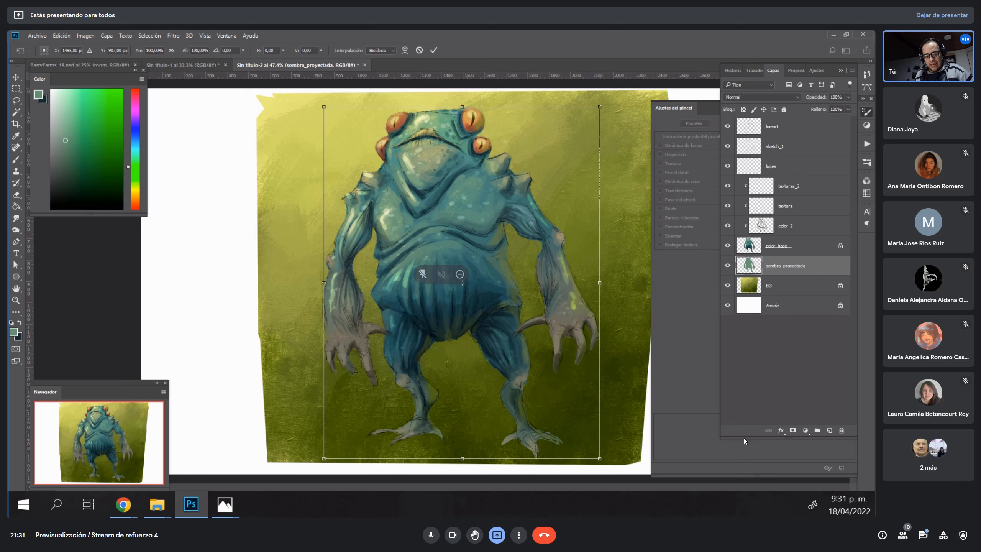
pyautogui.hotkey('ctrl', '-')
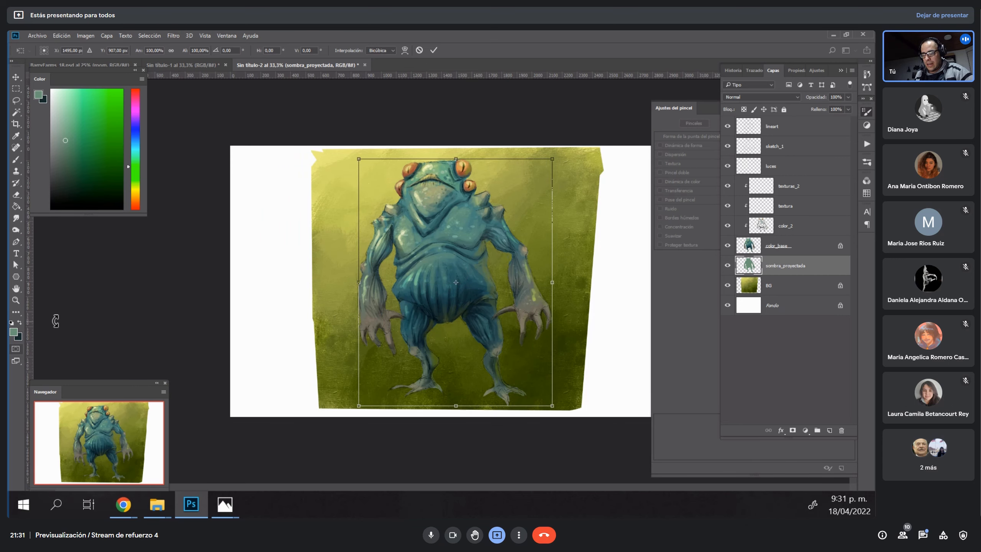
pyautogui.press('g')
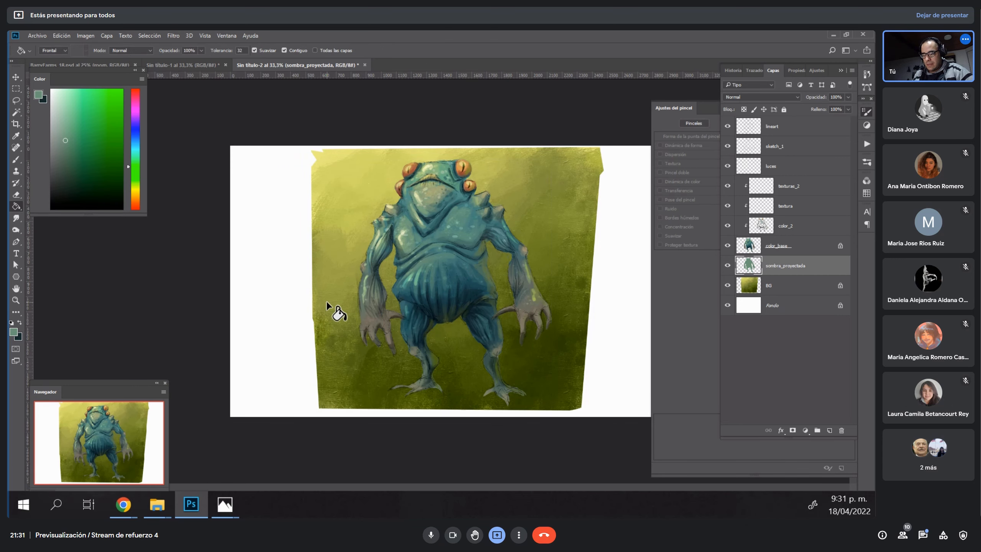
# Hide the brush settings and the layer list, and show the creature enlarged in full-screen view.
pyautogui.press('F5')
pyautogui.press('F5')
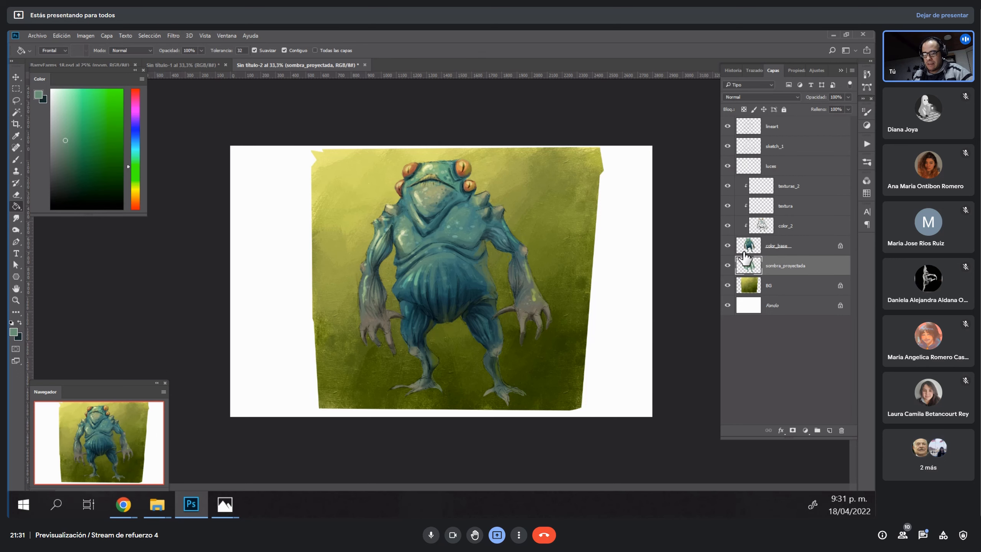
pyautogui.press('F7')
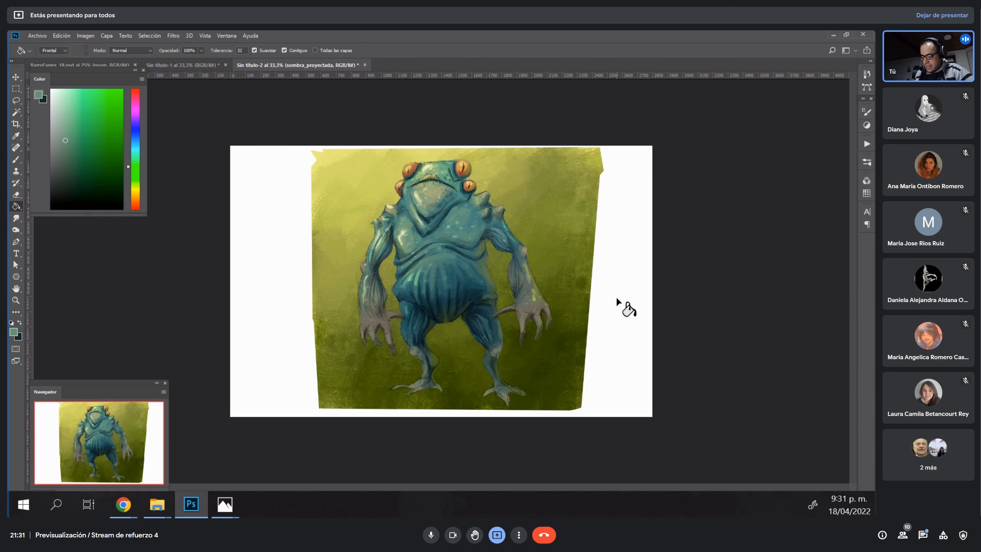
pyautogui.press('f')
pyautogui.moveTo(591, 286)
pyautogui.mouseDown()
pyautogui.moveTo(598, 315)
pyautogui.moveTo(544, 320)
pyautogui.moveTo(572, 324)
pyautogui.mouseUp()
pyautogui.hotkey('ctrl', 'space')
pyautogui.moveTo(530, 296); pyautogui.dragTo(554, 291)
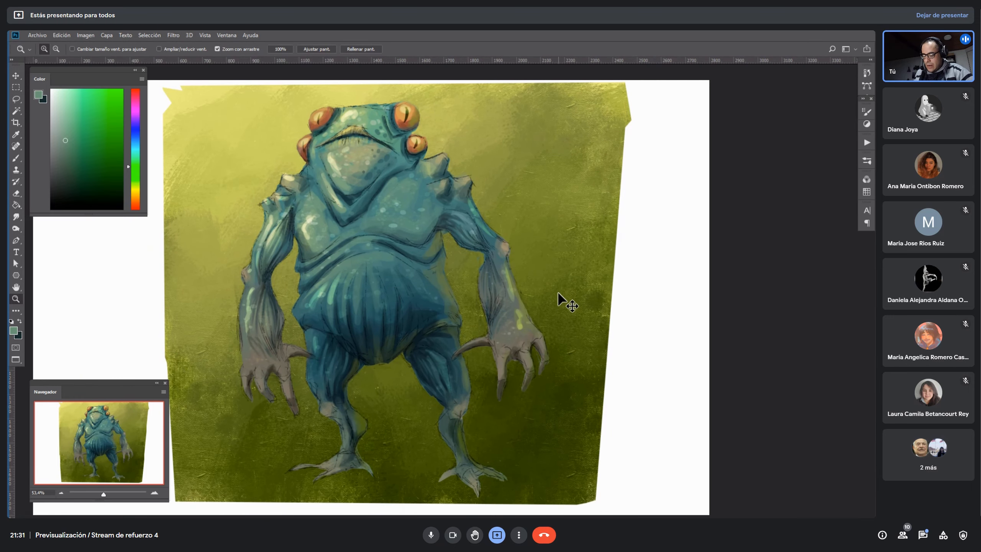
# Free-transform the sombra_proyectada silhouette into a flattened, skewed ground shadow running from the feet toward the viewer's right.
pyautogui.hotkey('ctrl', 't')
pyautogui.moveTo(394, 300); pyautogui.dragTo(400, 463)
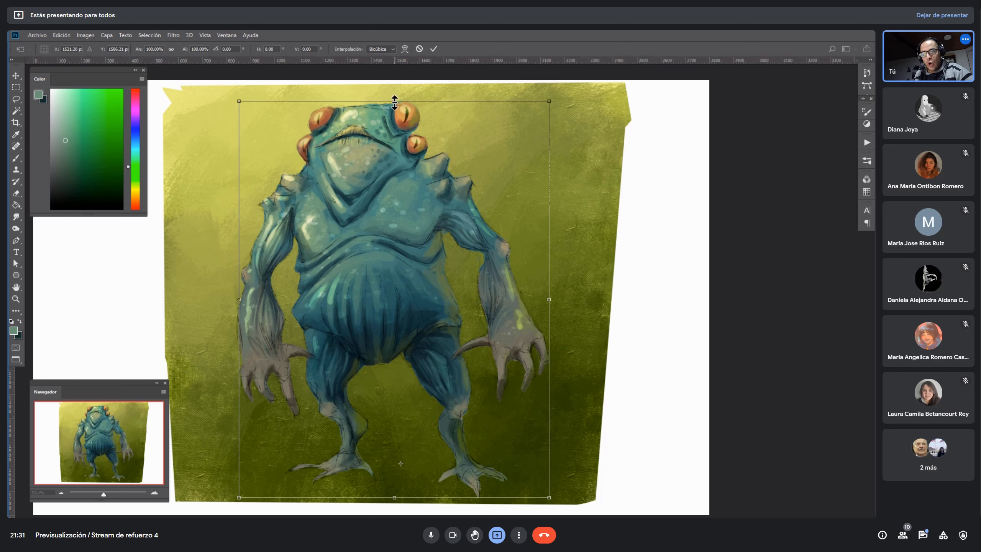
pyautogui.moveTo(394, 103); pyautogui.dragTo(623, 355)
pyautogui.moveTo(239, 498); pyautogui.dragTo(228, 473)
pyautogui.moveTo(550, 498); pyautogui.dragTo(546, 492)
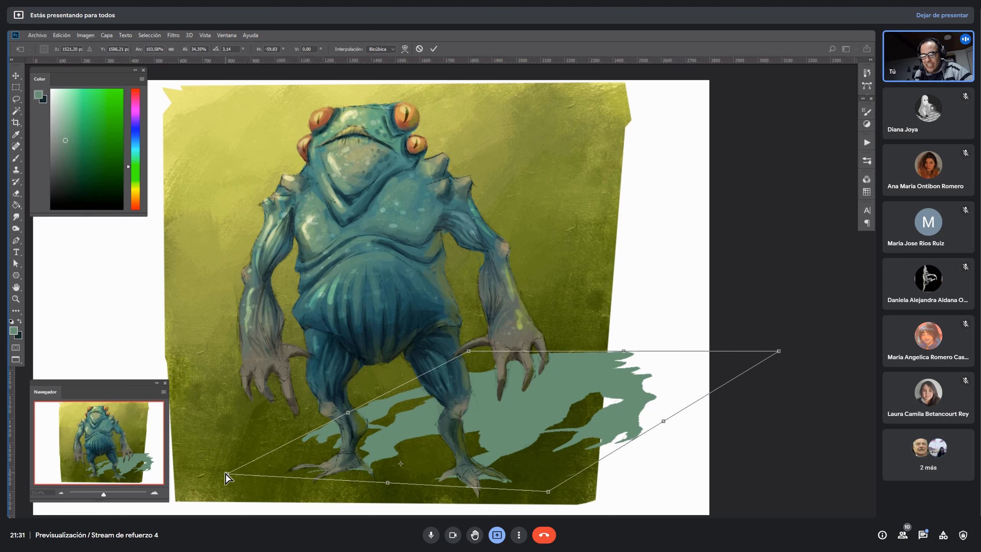
# Refine the shadow's free-transform corners to stretch it farther toward the viewer's right, align it with the feet, and apply the transform.
pyautogui.moveTo(228, 474); pyautogui.dragTo(227, 470)
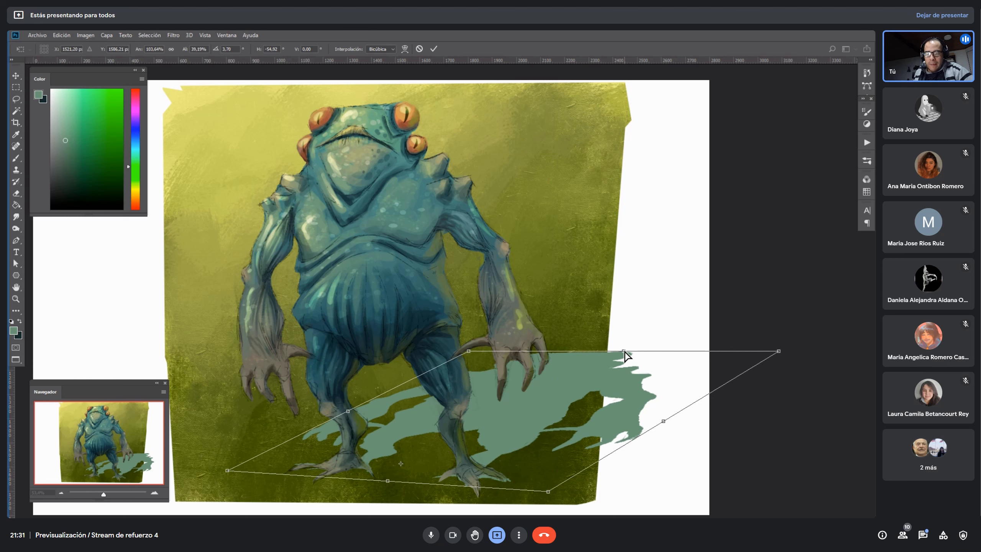
pyautogui.moveTo(624, 353); pyautogui.dragTo(648, 340)
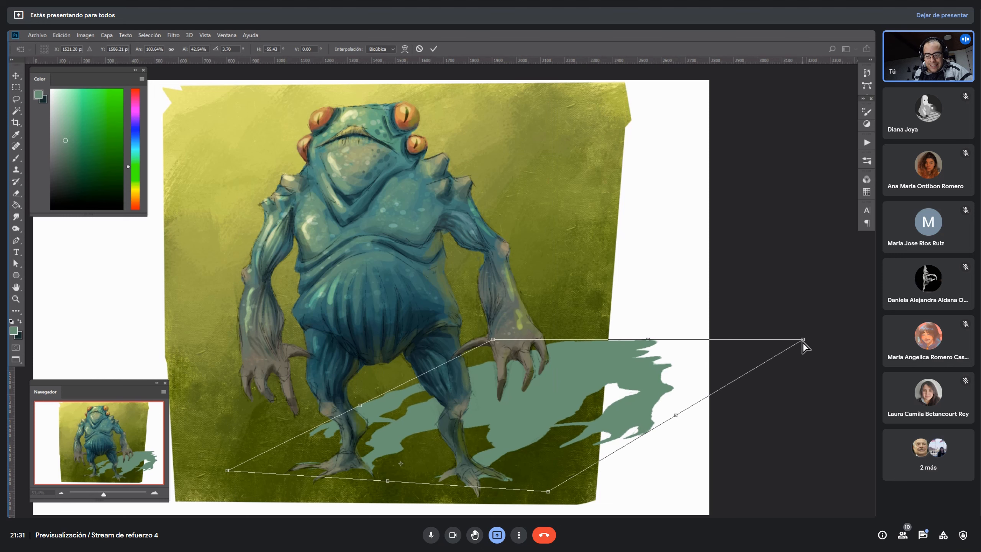
pyautogui.moveTo(804, 342); pyautogui.dragTo(854, 363)
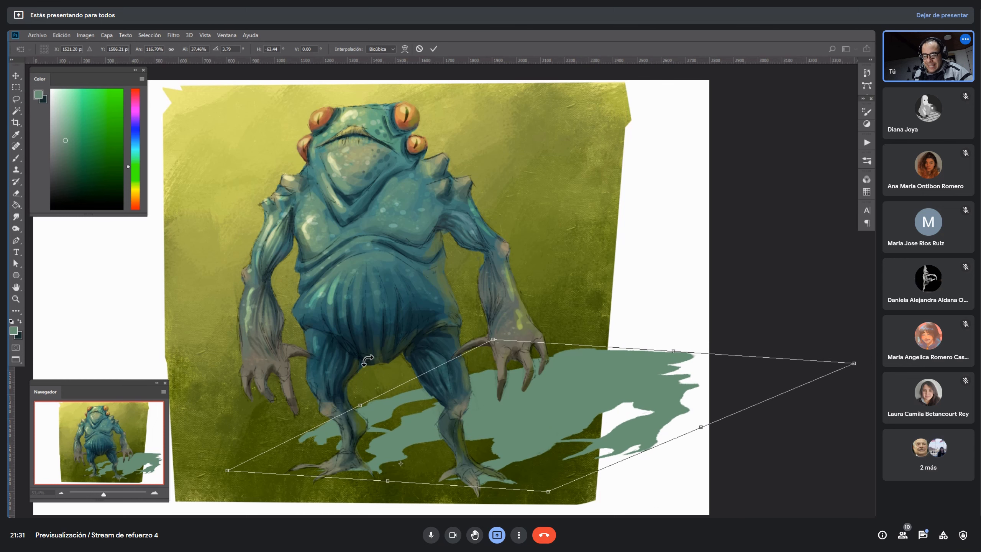
pyautogui.moveTo(493, 342); pyautogui.dragTo(499, 323)
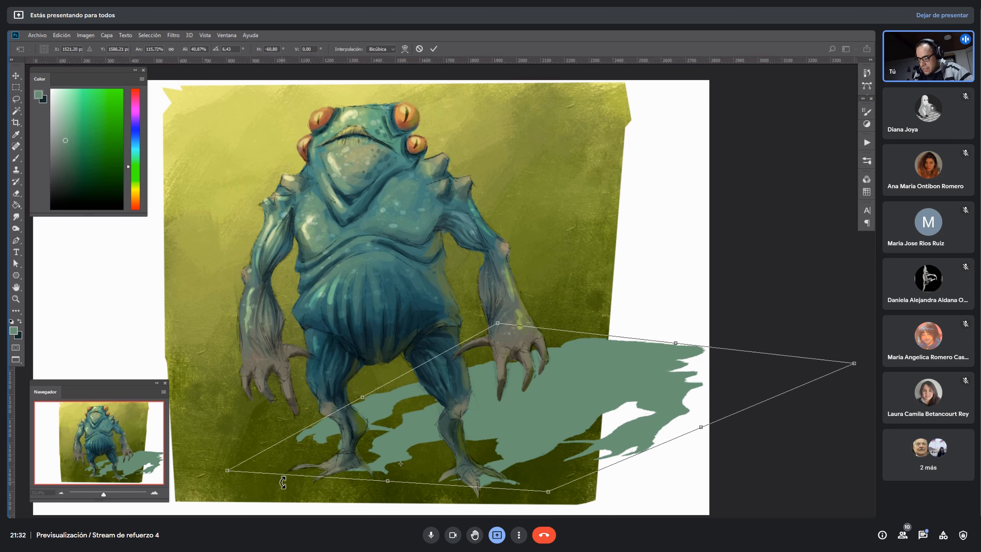
pyautogui.moveTo(226, 471)
pyautogui.mouseDown()
pyautogui.moveTo(206, 474)
pyautogui.moveTo(218, 469)
pyautogui.mouseUp()
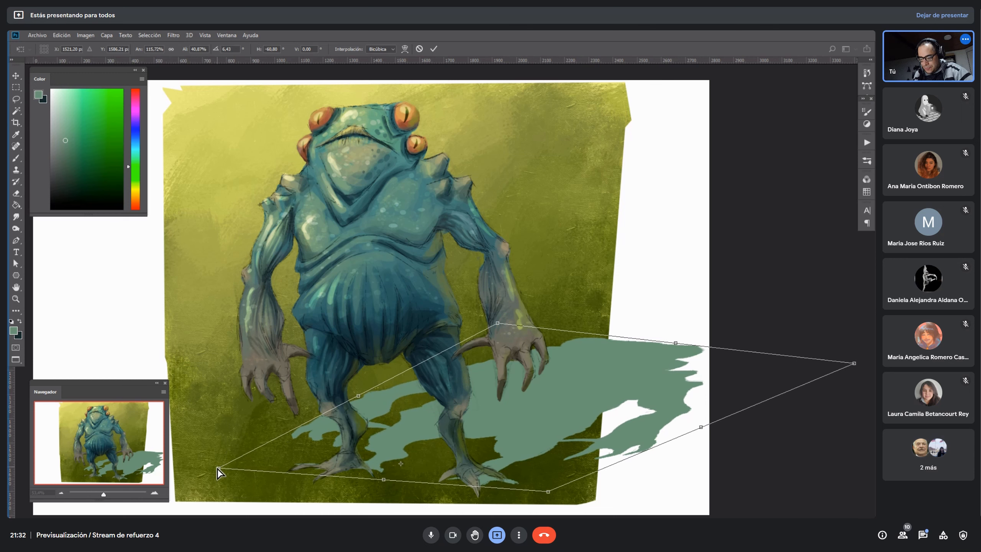
pyautogui.press('Return')
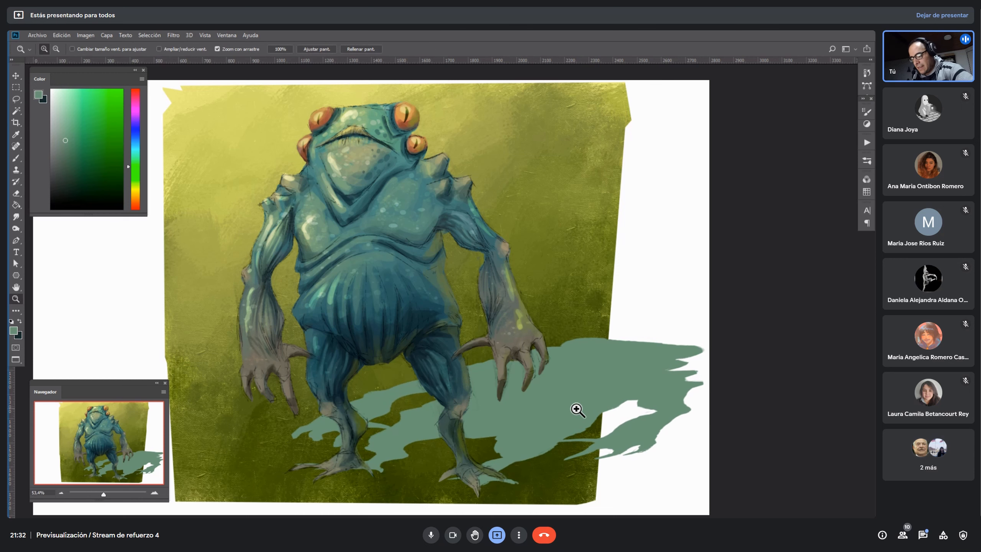
# Brush shadow color between and beneath the toes of the creature's foot on the viewer's left to ground it.
pyautogui.moveTo(535, 419); pyautogui.dragTo(556, 346)
pyautogui.click(537, 397)
pyautogui.click(537, 397)
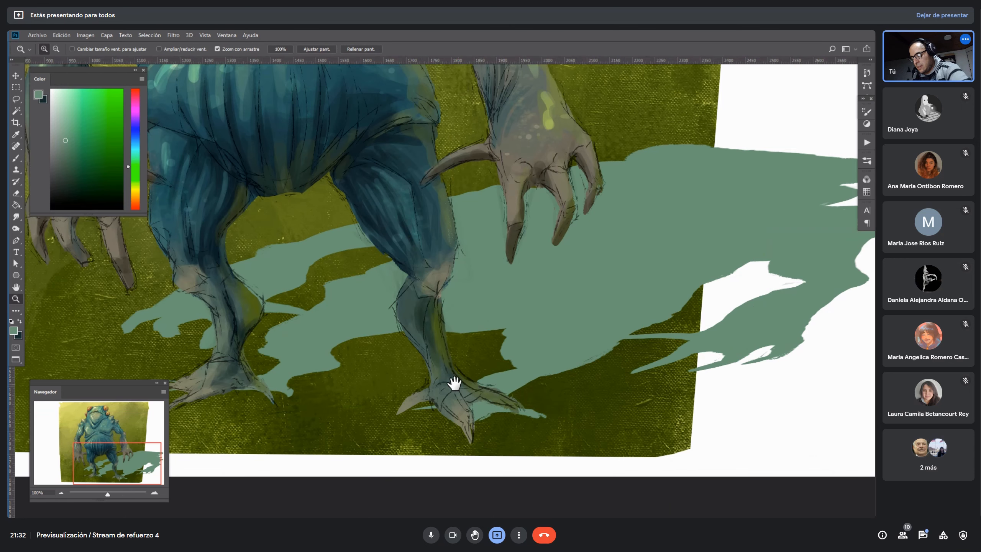
pyautogui.moveTo(454, 384); pyautogui.dragTo(568, 348)
pyautogui.click(328, 339)
pyautogui.moveTo(324, 350); pyautogui.dragTo(376, 316)
pyautogui.press('e')
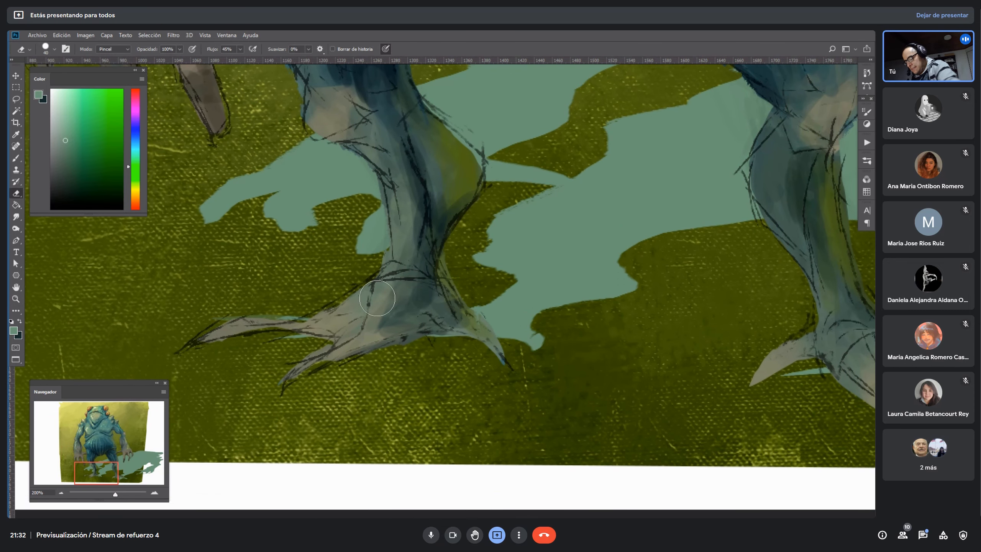
pyautogui.press('b')
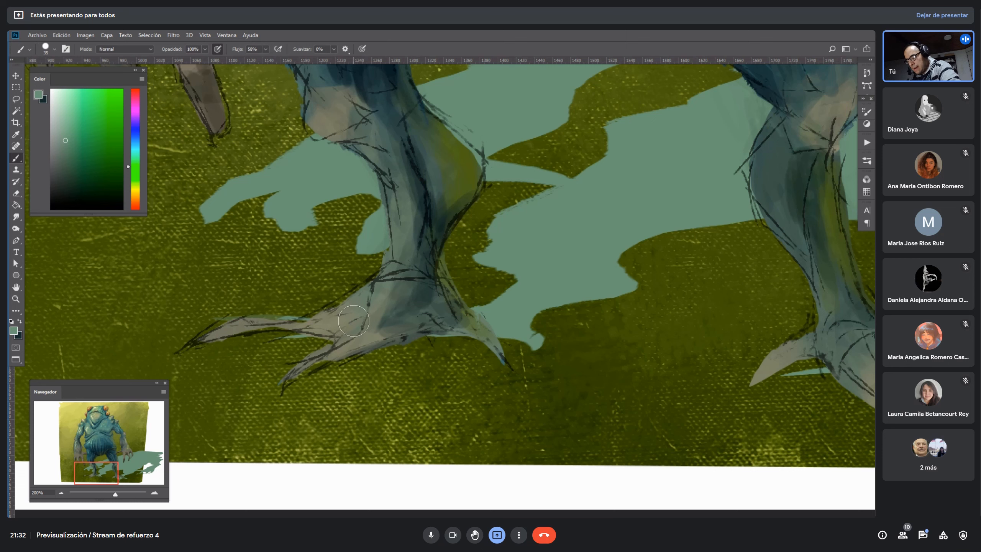
pyautogui.moveTo(273, 326)
pyautogui.mouseDown()
pyautogui.moveTo(234, 335)
pyautogui.moveTo(289, 331)
pyautogui.mouseUp()
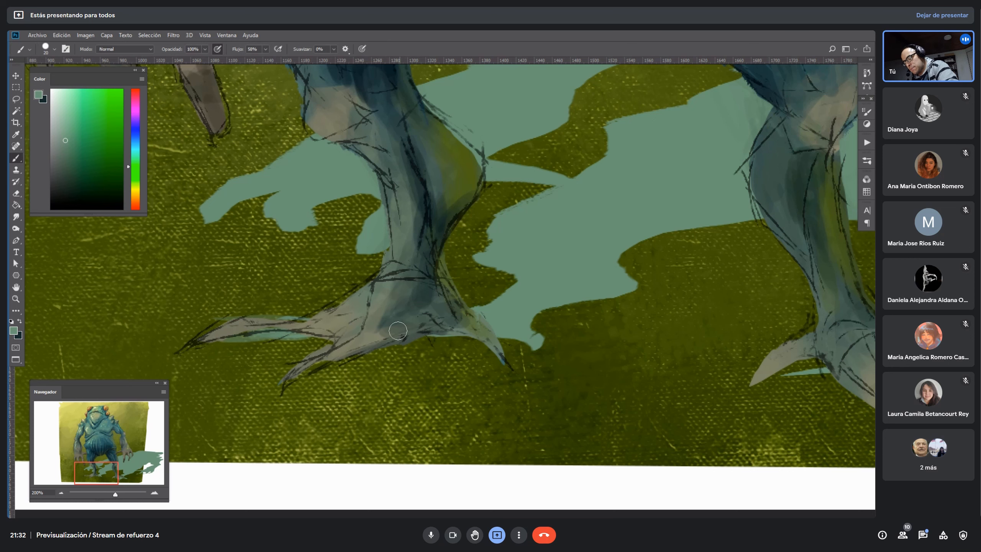
pyautogui.moveTo(398, 330)
pyautogui.mouseDown()
pyautogui.moveTo(365, 349)
pyautogui.moveTo(455, 318)
pyautogui.moveTo(356, 359)
pyautogui.moveTo(443, 330)
pyautogui.moveTo(495, 343)
pyautogui.moveTo(495, 332)
pyautogui.moveTo(509, 362)
pyautogui.moveTo(524, 349)
pyautogui.mouseUp()
# Erase the surplus shadow beyond the outer toe of that foot, using a smaller eraser for a cleaner edge.
pyautogui.press('e')
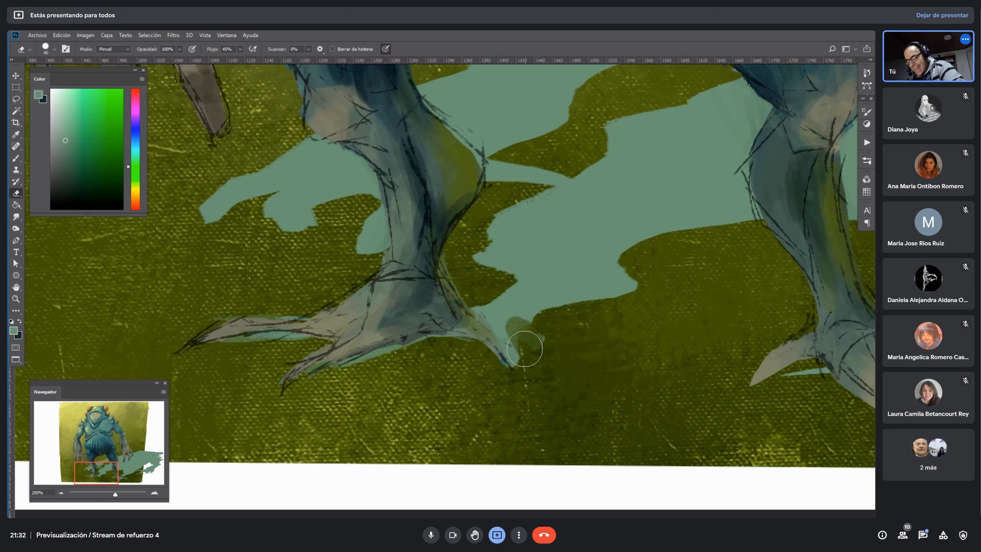
pyautogui.press('[')
pyautogui.press('[')
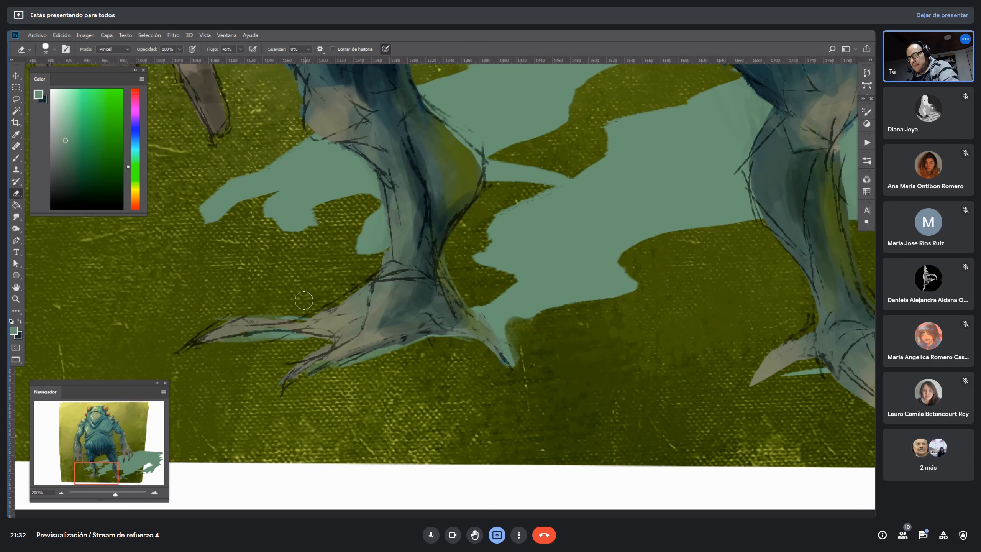
# Paint shadow beneath the toes of the foot on the viewer's right, and erase the excess around and beyond the toe tips.
pyautogui.moveTo(595, 354)
pyautogui.mouseDown()
pyautogui.moveTo(35, 367)
pyautogui.moveTo(660, 321)
pyautogui.mouseUp()
pyautogui.press('b')
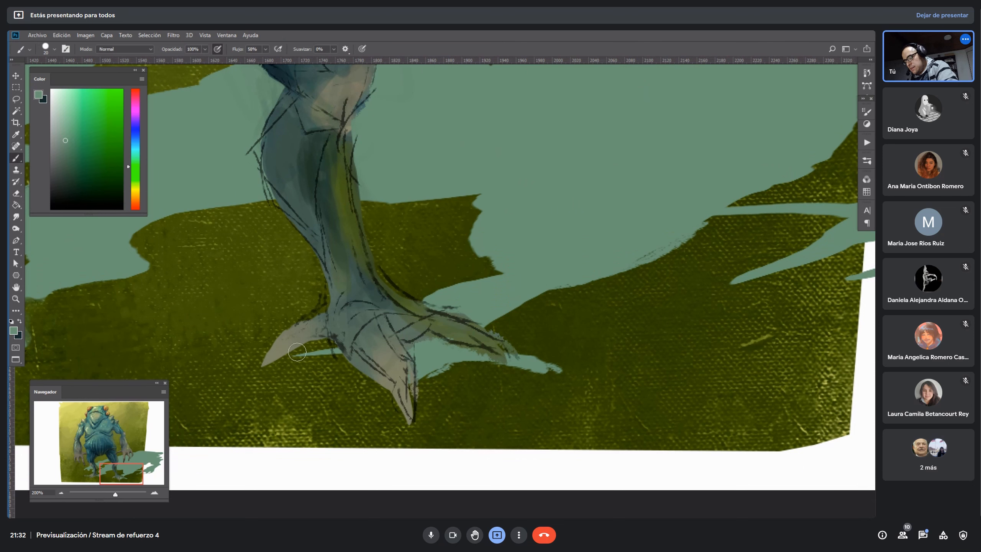
pyautogui.moveTo(298, 352)
pyautogui.mouseDown()
pyautogui.moveTo(354, 333)
pyautogui.moveTo(330, 344)
pyautogui.moveTo(337, 348)
pyautogui.moveTo(297, 352)
pyautogui.moveTo(338, 379)
pyautogui.moveTo(309, 360)
pyautogui.mouseUp()
pyautogui.press('e')
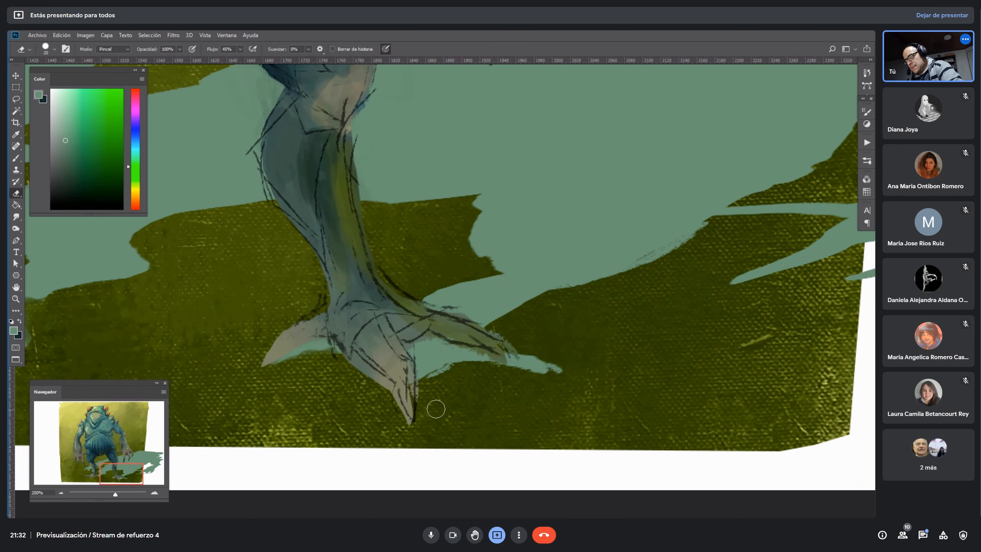
pyautogui.moveTo(429, 383)
pyautogui.mouseDown()
pyautogui.moveTo(432, 367)
pyautogui.moveTo(457, 363)
pyautogui.moveTo(459, 383)
pyautogui.mouseUp()
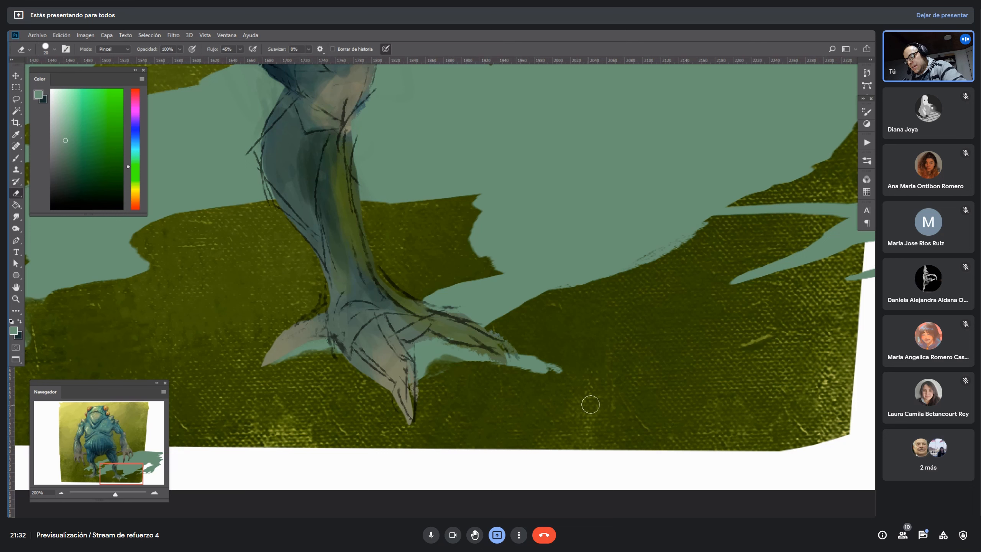
pyautogui.moveTo(544, 375)
pyautogui.mouseDown()
pyautogui.moveTo(531, 363)
pyautogui.moveTo(562, 387)
pyautogui.mouseUp()
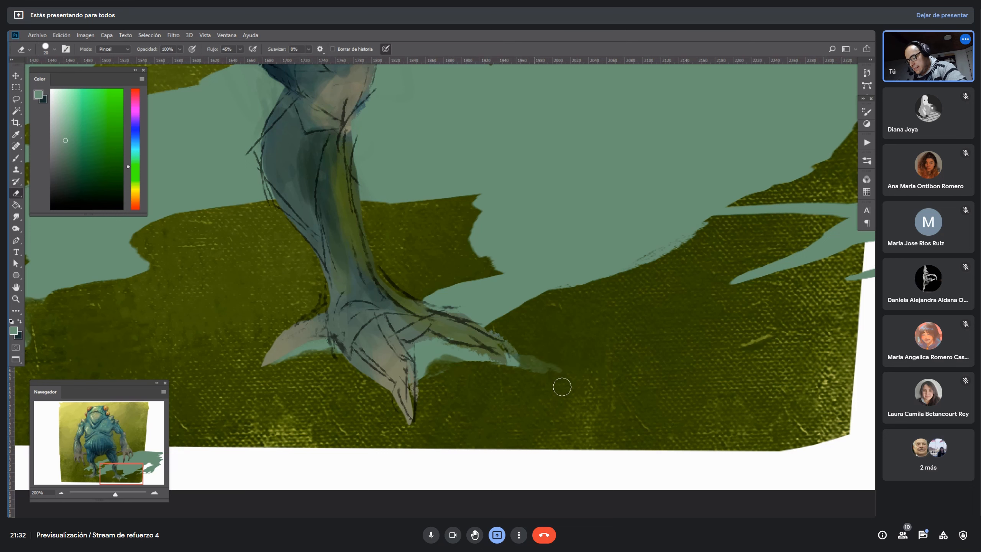
pyautogui.press('b')
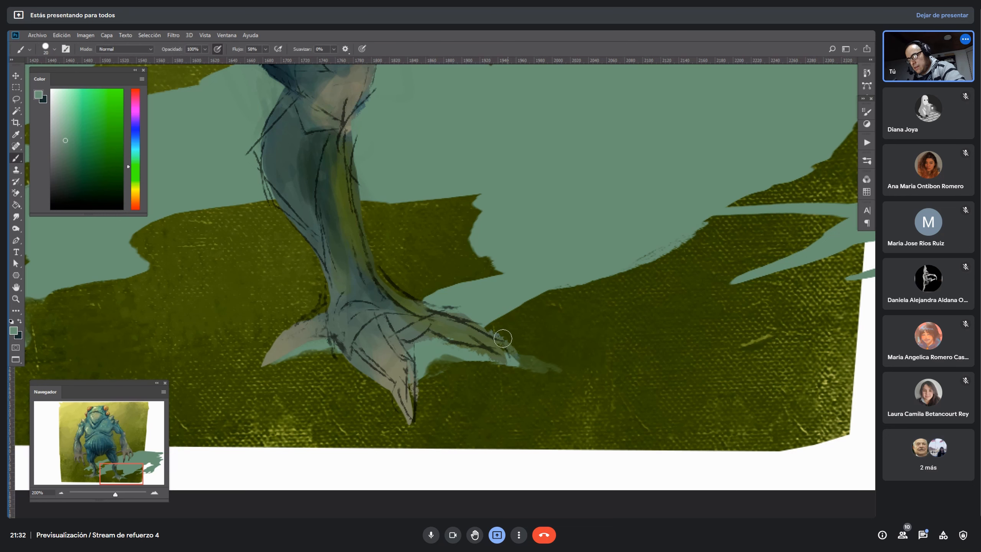
pyautogui.moveTo(503, 338); pyautogui.dragTo(502, 349)
# Lasso the far portion of the cast shadow, from between the legs out to the canvas edge.
pyautogui.press('z')
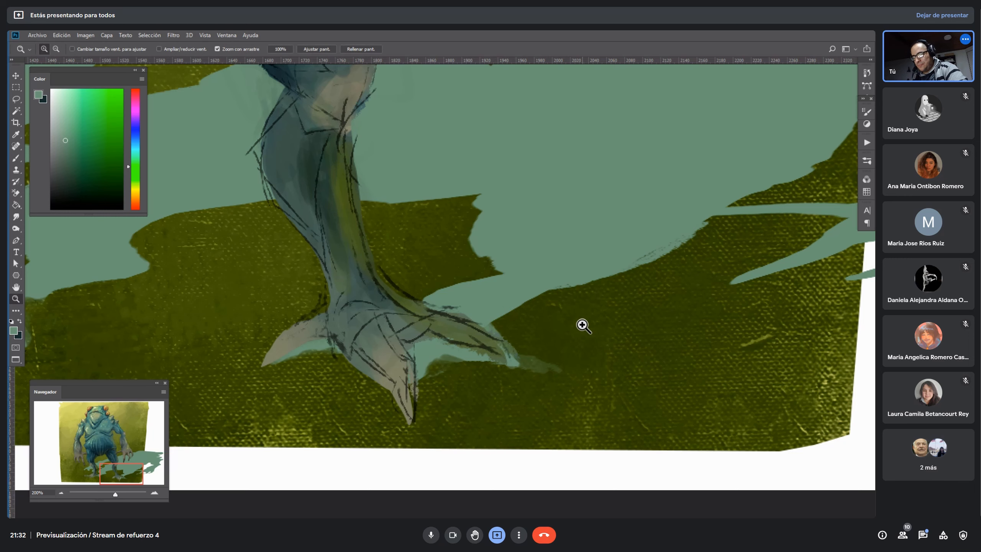
pyautogui.keyDown('alt'); pyautogui.click(587, 323); pyautogui.keyUp('alt')
pyautogui.keyDown('alt'); pyautogui.click(589, 323); pyautogui.keyUp('alt')
pyautogui.moveTo(714, 312); pyautogui.dragTo(644, 335)
pyautogui.click(637, 284)
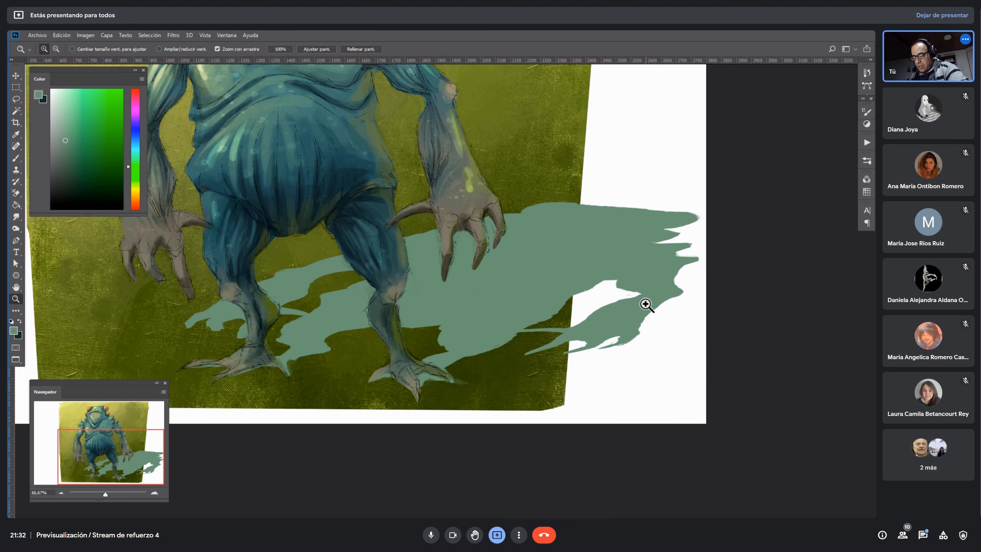
pyautogui.press('l')
pyautogui.moveTo(683, 352); pyautogui.dragTo(580, 321)
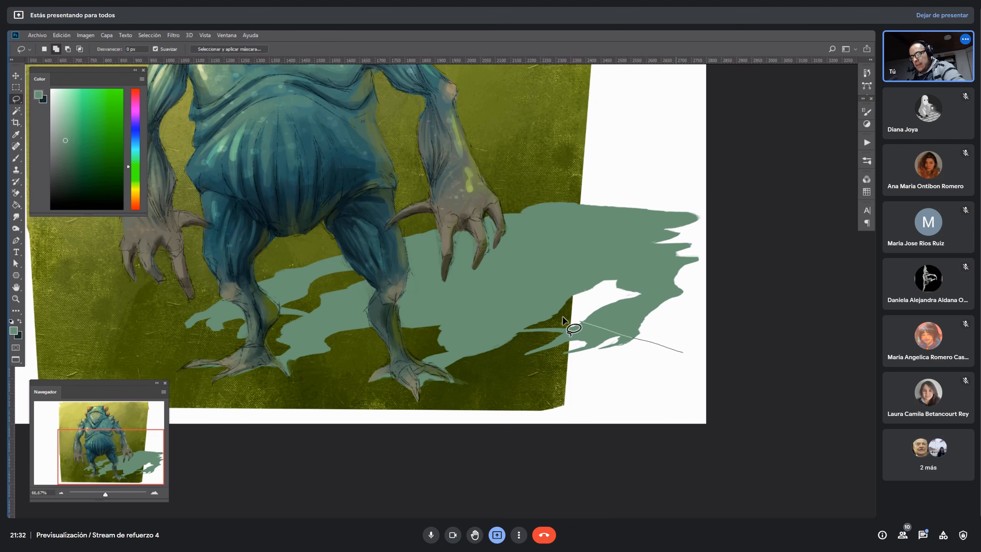
pyautogui.moveTo(326, 250)
pyautogui.mouseDown()
pyautogui.moveTo(503, 160)
pyautogui.moveTo(766, 213)
pyautogui.moveTo(692, 352)
pyautogui.mouseUp()
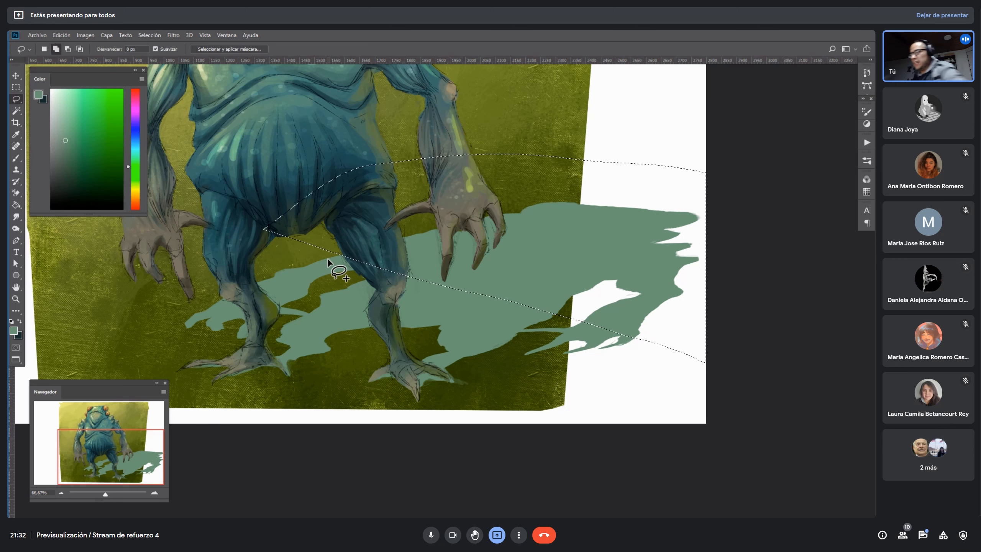
# Try a Gaussian blur with a 4-pixel radius on the selected part of the shadow, deselect, and undo back to the active selection.
pyautogui.click(149, 35)
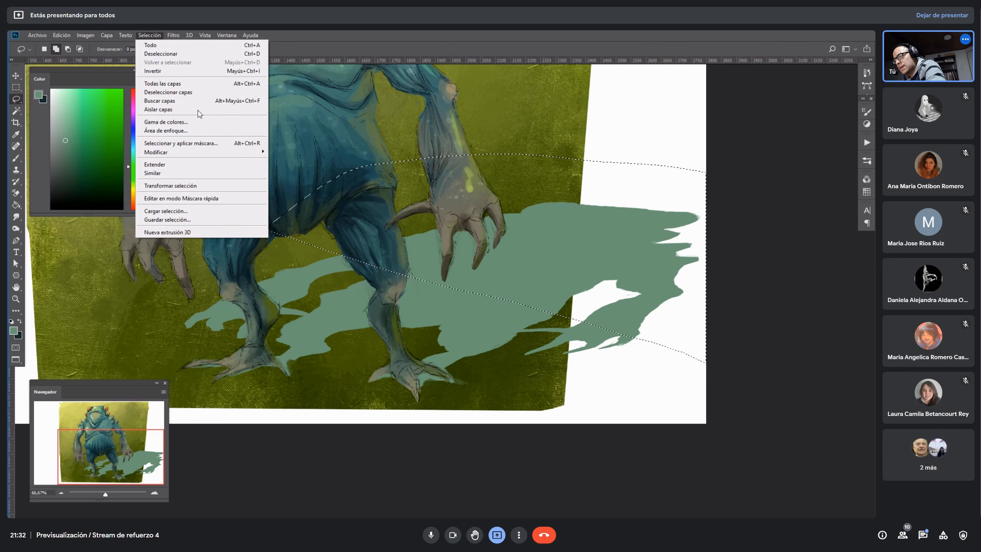
pyautogui.moveTo(173, 35)
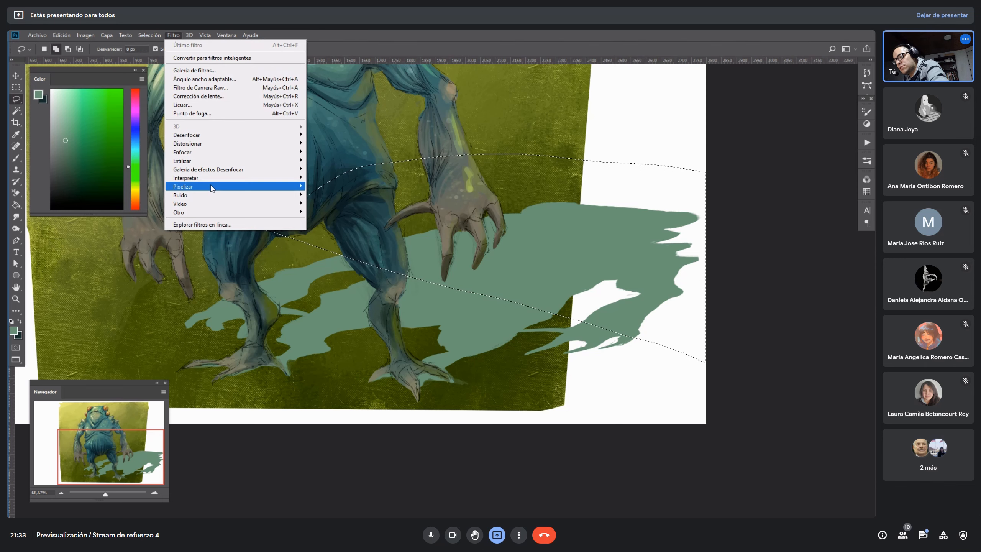
pyautogui.moveTo(209, 138)
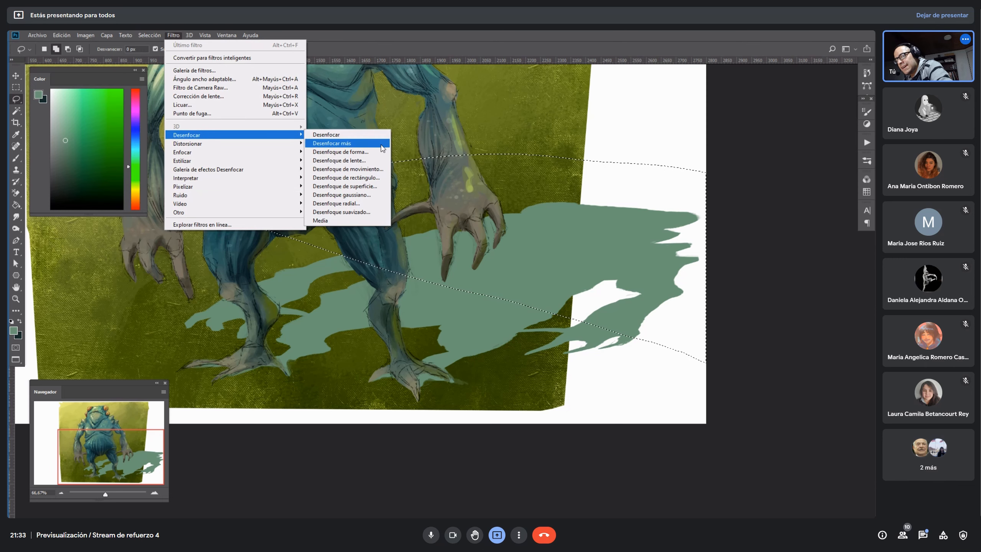
pyautogui.click(373, 195)
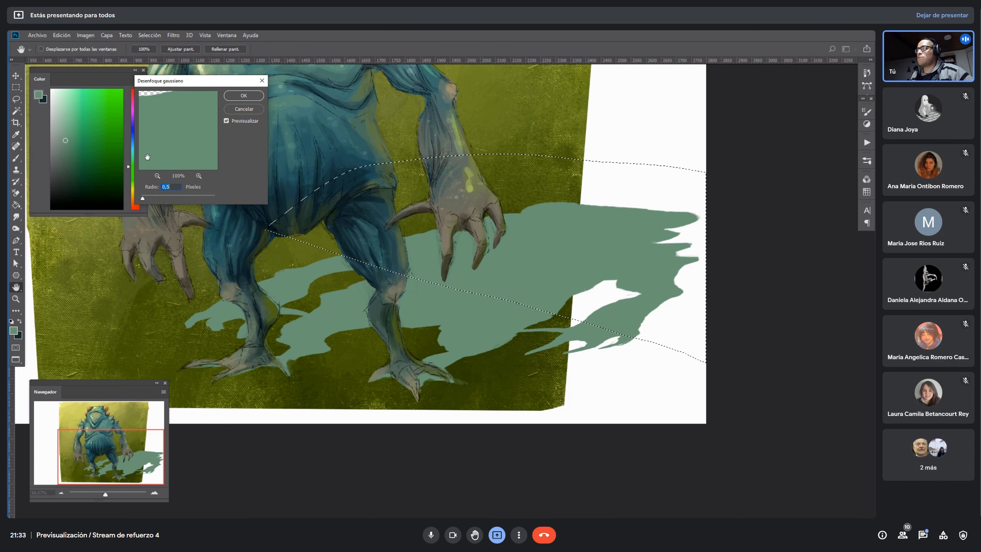
pyautogui.moveTo(183, 88); pyautogui.dragTo(683, 189)
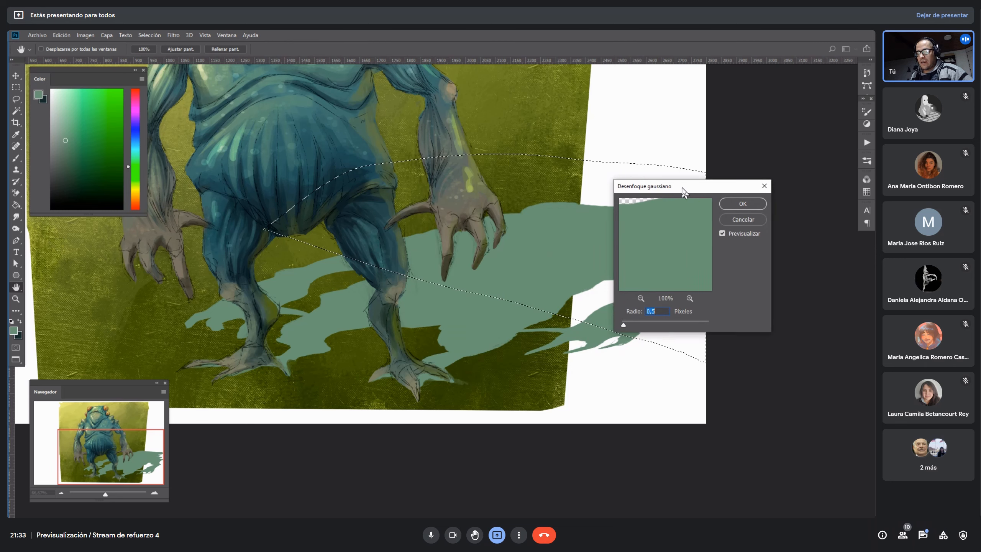
pyautogui.click(641, 323)
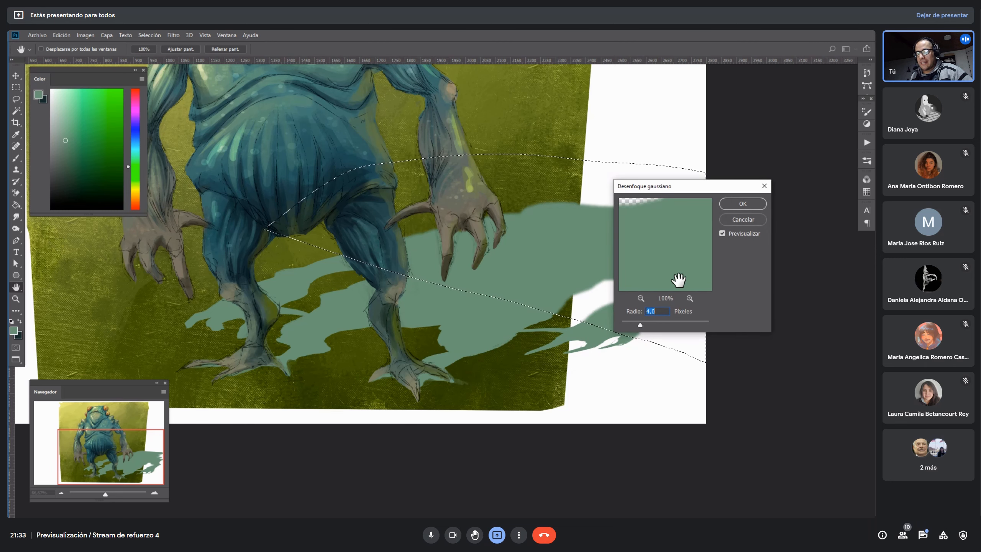
pyautogui.click(742, 204)
pyautogui.press('l')
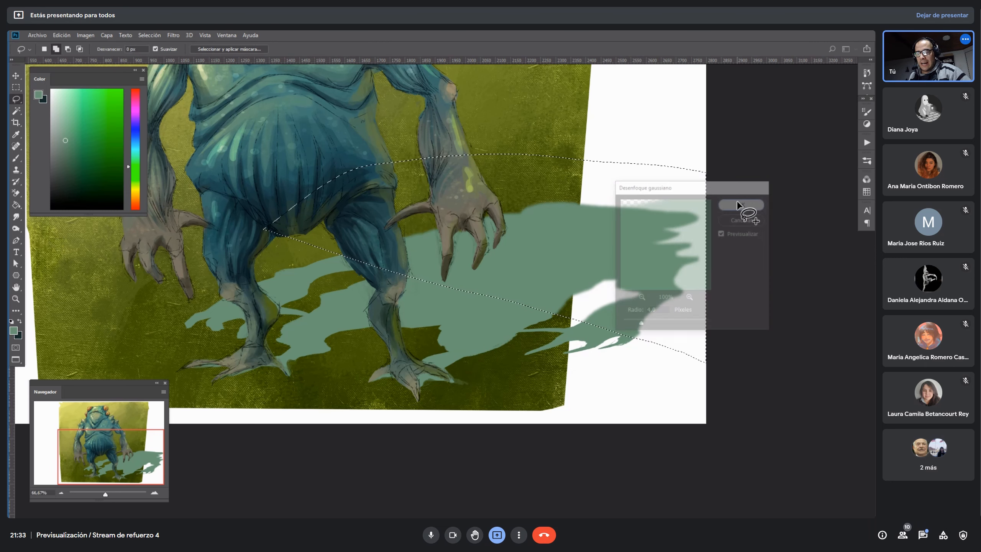
pyautogui.hotkey('ctrl', 'd')
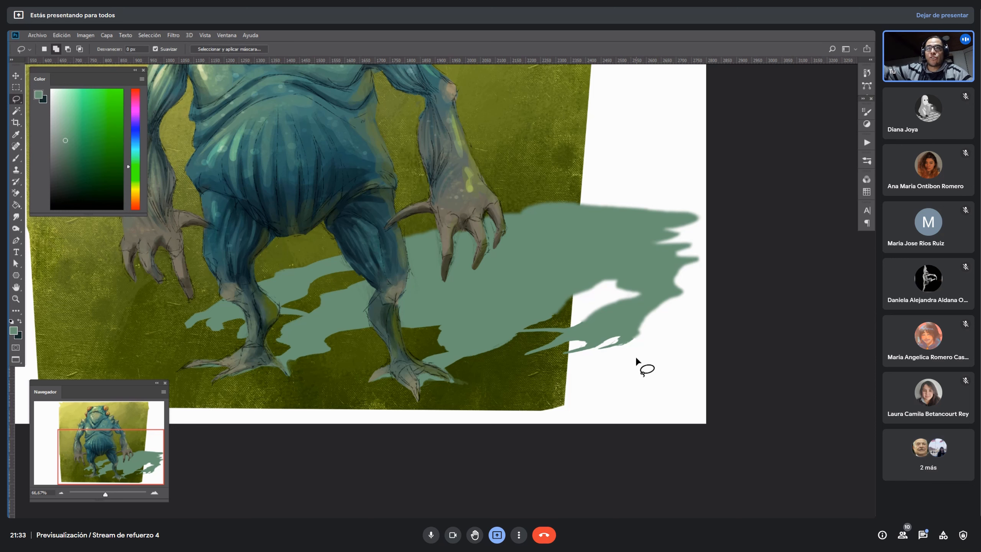
pyautogui.hotkey('ctrl', 'shift', 'd')
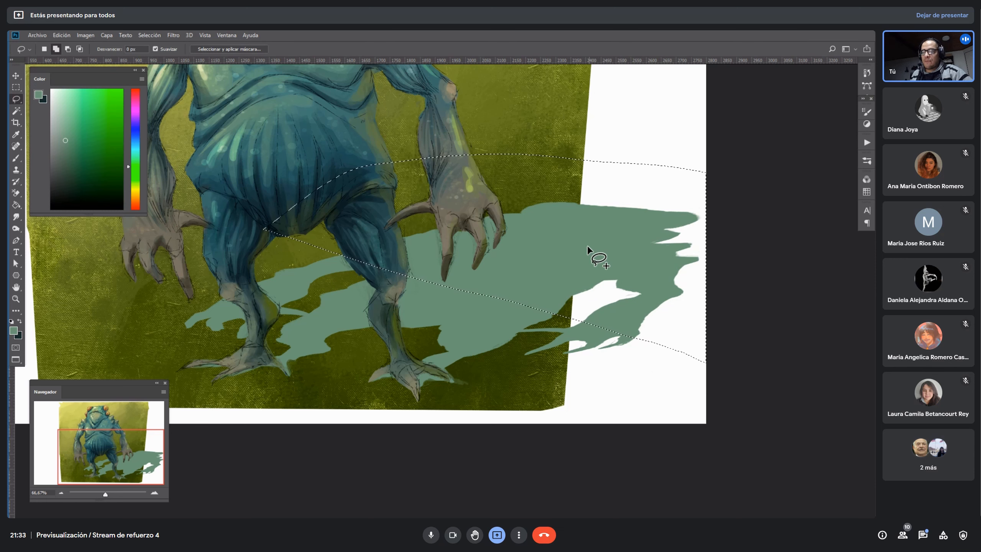
# Feather the active selection around the far part of the shadow by 30 pixels.
pyautogui.click(148, 35)
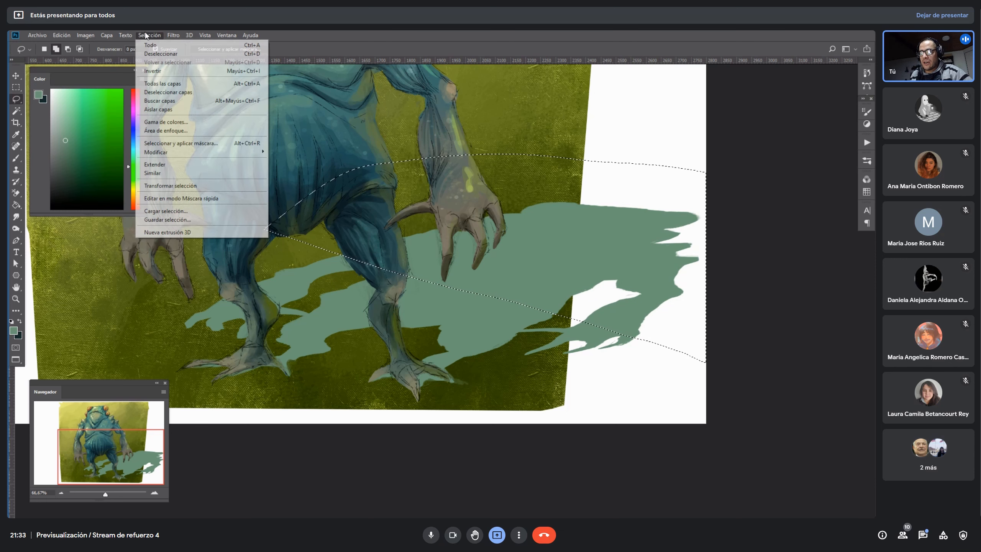
pyautogui.moveTo(203, 153)
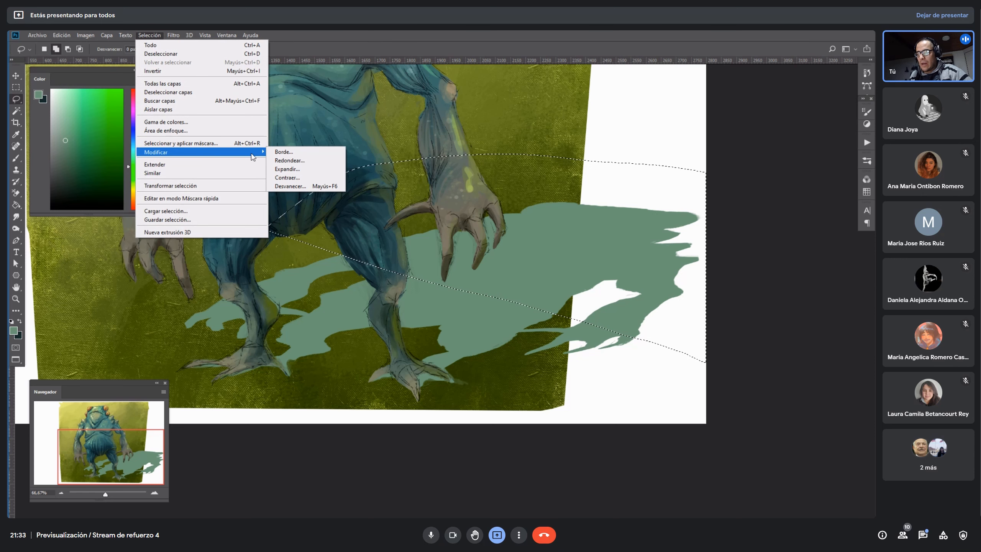
pyautogui.click(297, 186)
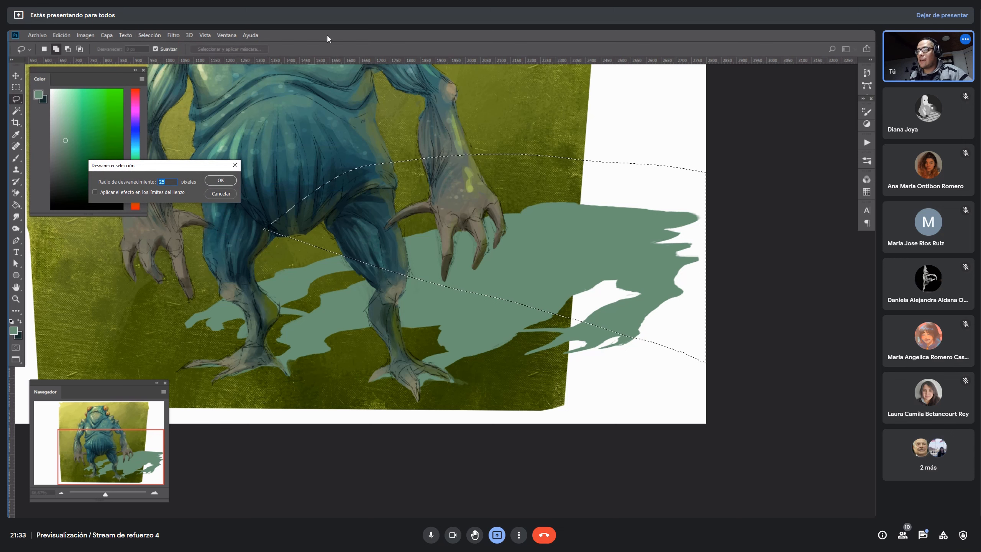
pyautogui.moveTo(185, 165); pyautogui.dragTo(663, 186)
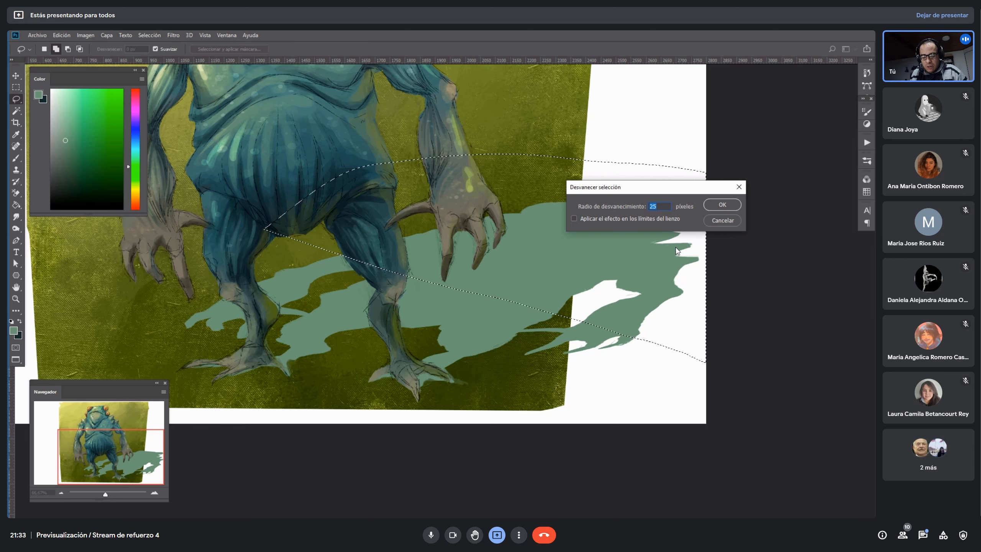
pyautogui.write('30')
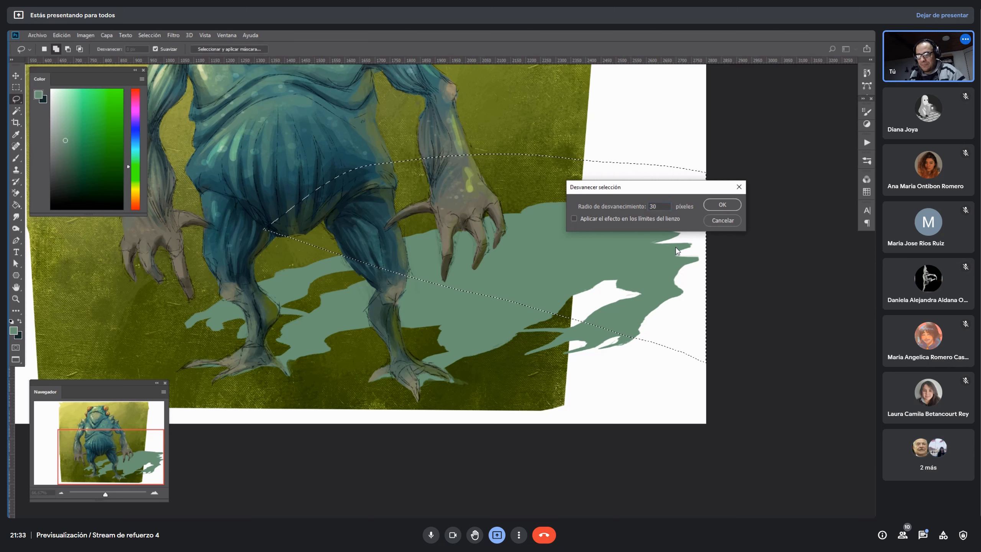
pyautogui.press('Return')
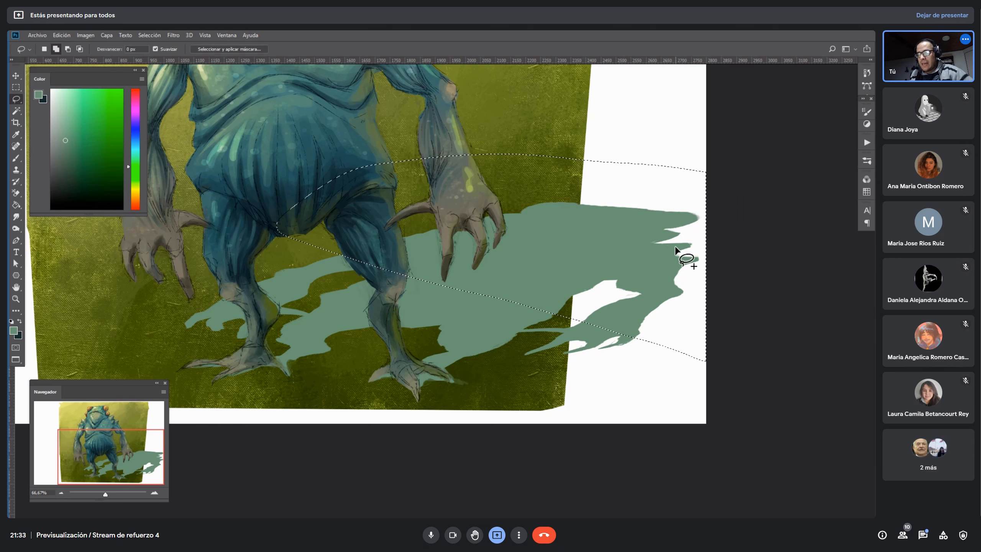
# Apply a Gaussian blur with a 4-pixel radius to the feathered part of the shadow.
pyautogui.click(173, 35)
pyautogui.moveTo(214, 136)
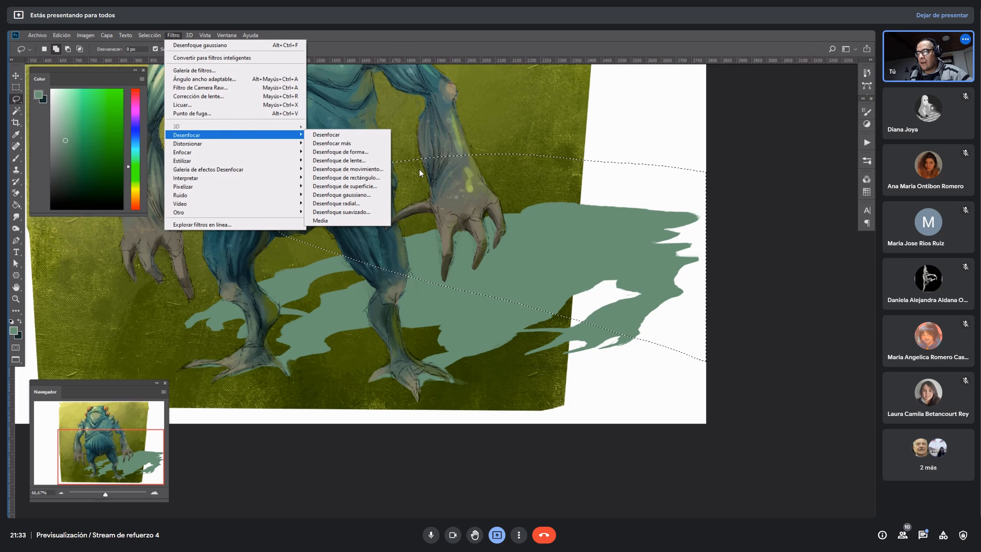
pyautogui.click(367, 194)
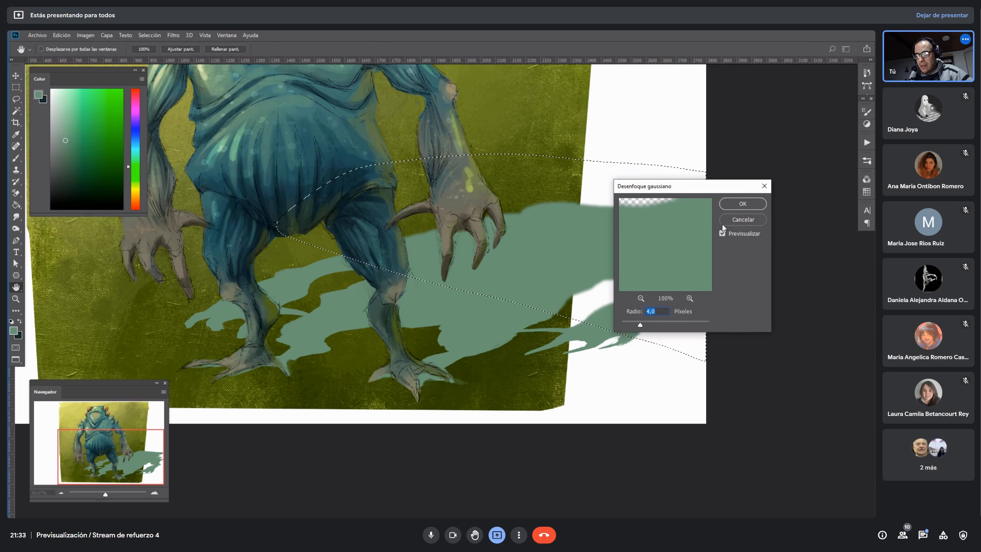
pyautogui.moveTo(679, 190); pyautogui.dragTo(720, 164)
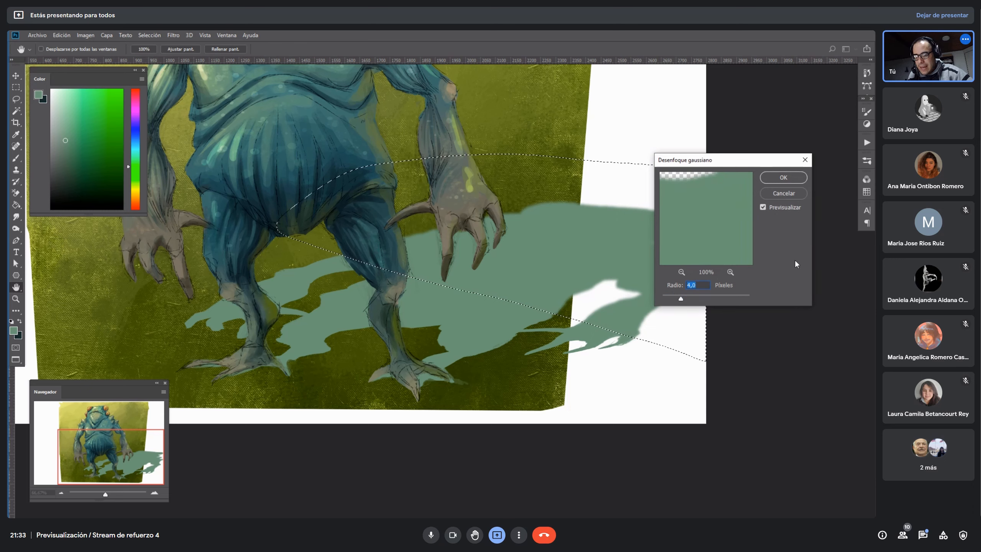
pyautogui.click(783, 177)
# Test the feathered selection edge with bright pink brush strokes across its lower boundary, and undo the strokes.
pyautogui.press('z')
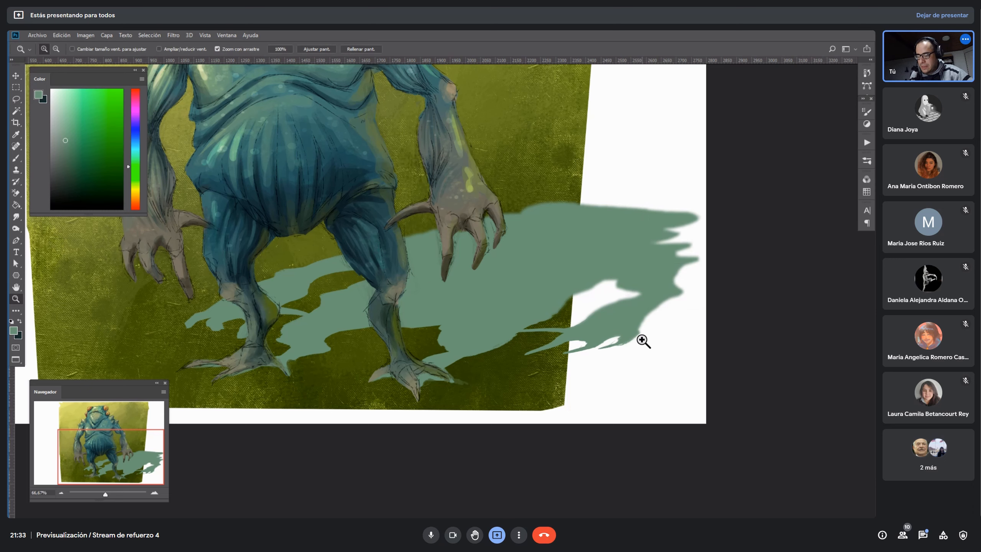
pyautogui.click(636, 342)
pyautogui.click(653, 329)
pyautogui.click(675, 289)
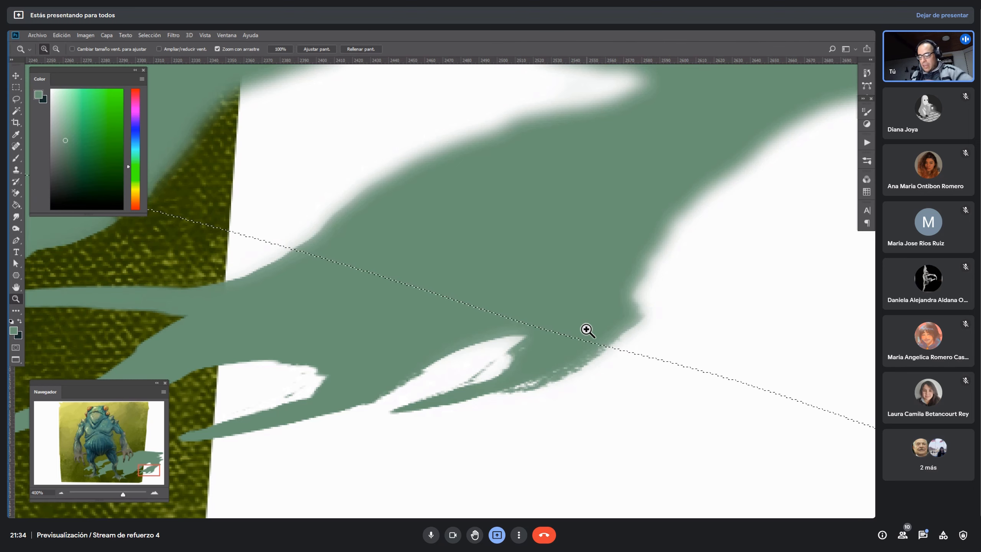
pyautogui.press('x')
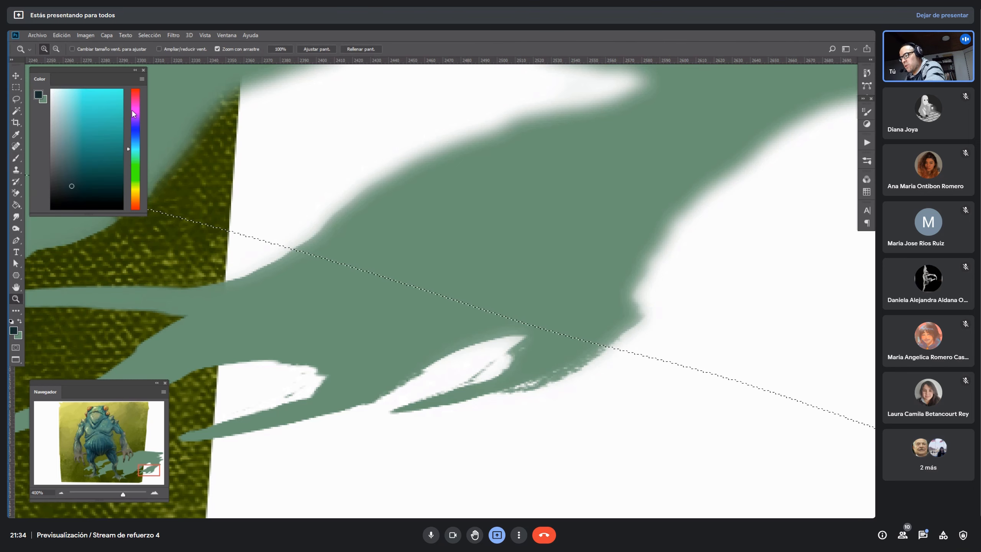
pyautogui.click(133, 97)
pyautogui.moveTo(112, 103); pyautogui.dragTo(110, 101)
pyautogui.press('b')
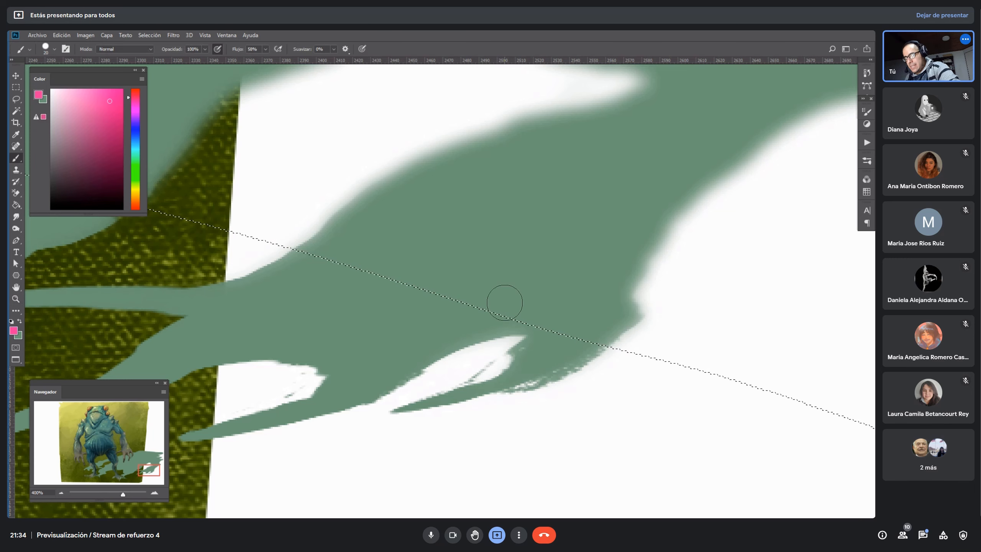
pyautogui.moveTo(436, 371); pyautogui.dragTo(518, 227)
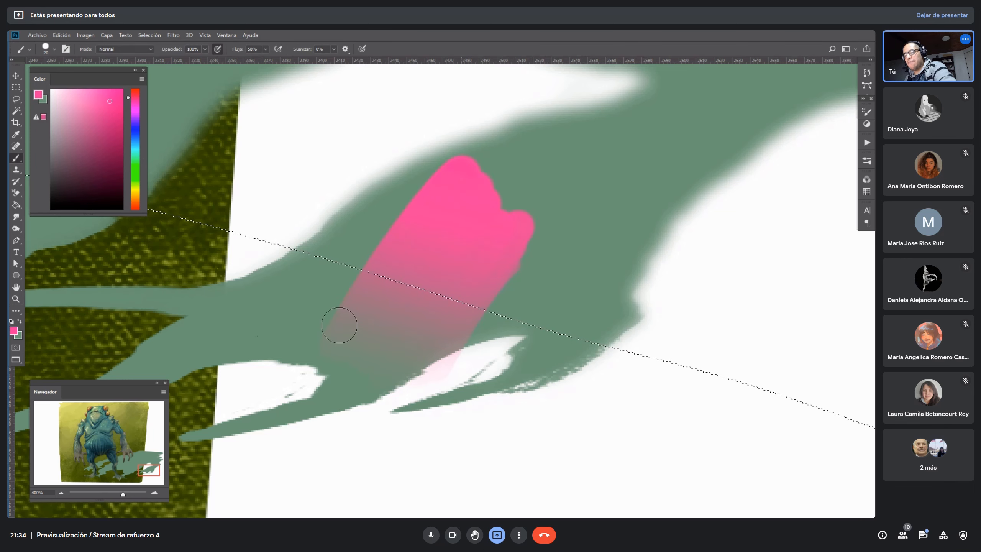
pyautogui.moveTo(339, 325)
pyautogui.mouseDown()
pyautogui.moveTo(251, 336)
pyautogui.moveTo(235, 352)
pyautogui.moveTo(304, 314)
pyautogui.mouseUp()
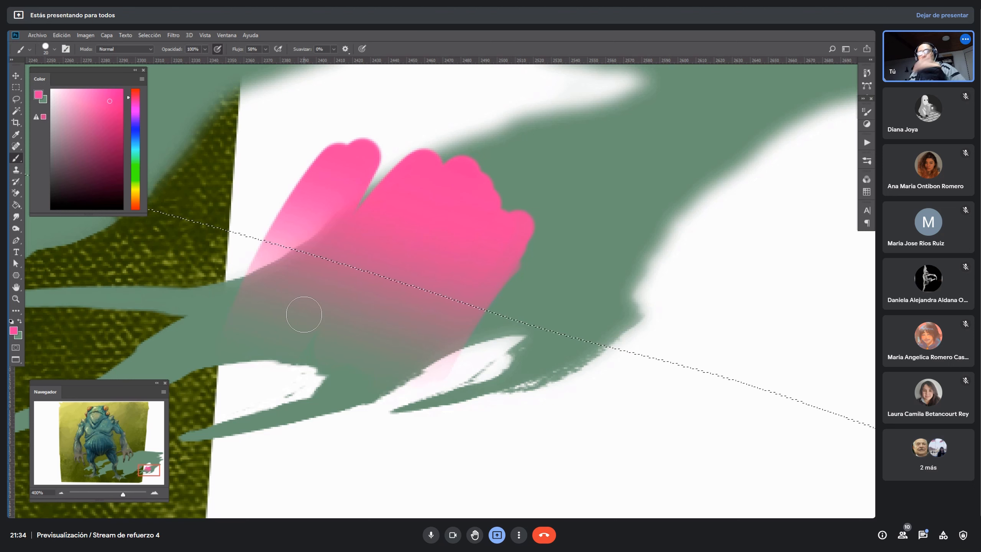
pyautogui.hotkey('ctrl', 'z')
# Shift only the selection outline farther from the feet along the cast shadow, leaving the painted pixels in place.
pyautogui.press('z')
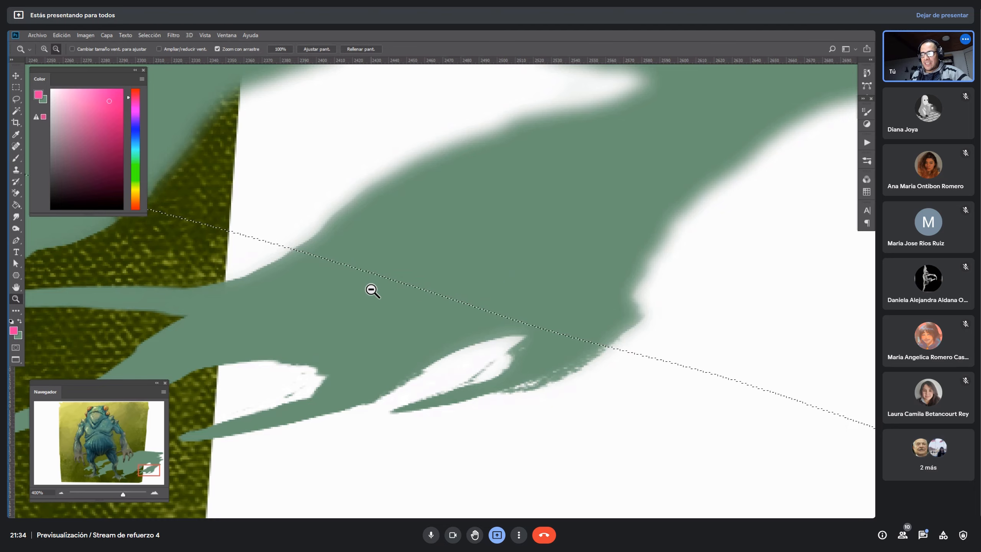
pyautogui.keyDown('alt'); pyautogui.click(372, 290); pyautogui.keyUp('alt')
pyautogui.keyDown('alt'); pyautogui.click(373, 290); pyautogui.keyUp('alt')
pyautogui.keyDown('alt'); pyautogui.click(372, 290); pyautogui.keyUp('alt')
pyautogui.keyDown('alt'); pyautogui.click(373, 289); pyautogui.keyUp('alt')
pyautogui.click(439, 285)
pyautogui.click(438, 285)
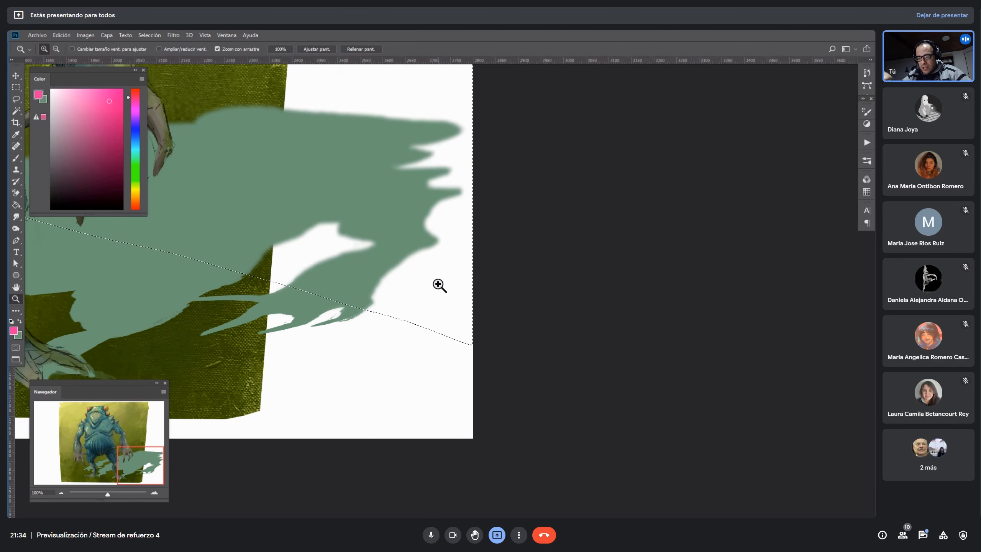
pyautogui.moveTo(260, 303); pyautogui.dragTo(510, 389)
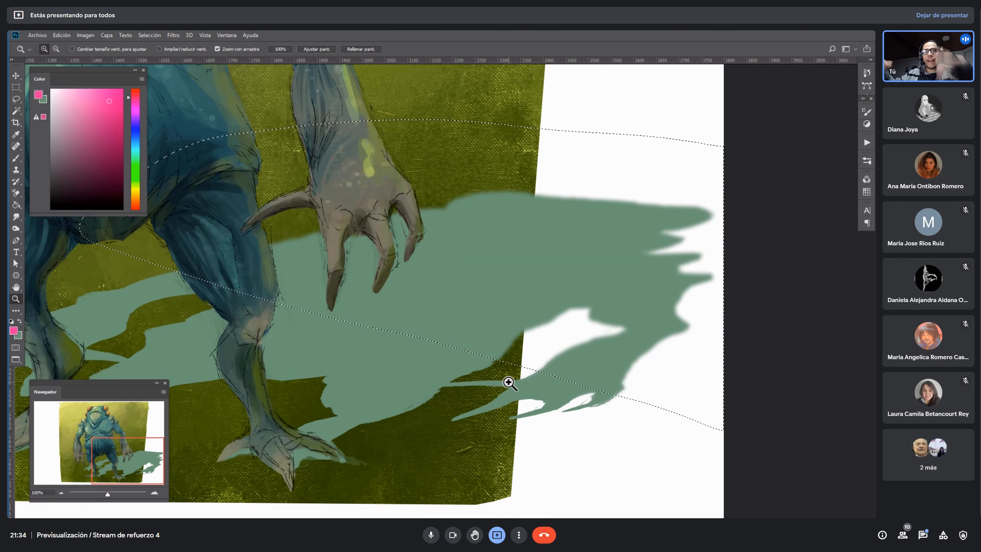
pyautogui.press('m')
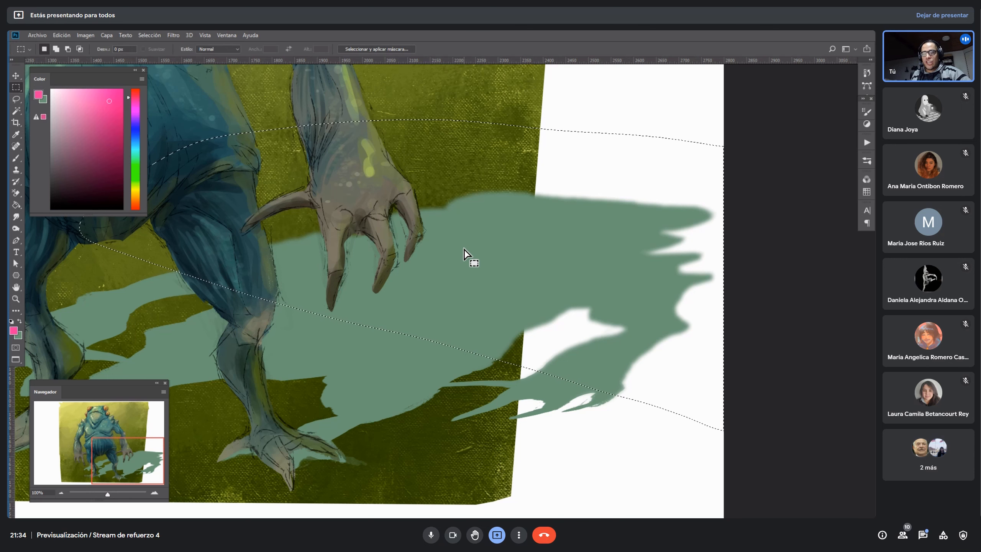
pyautogui.moveTo(465, 249); pyautogui.dragTo(533, 250)
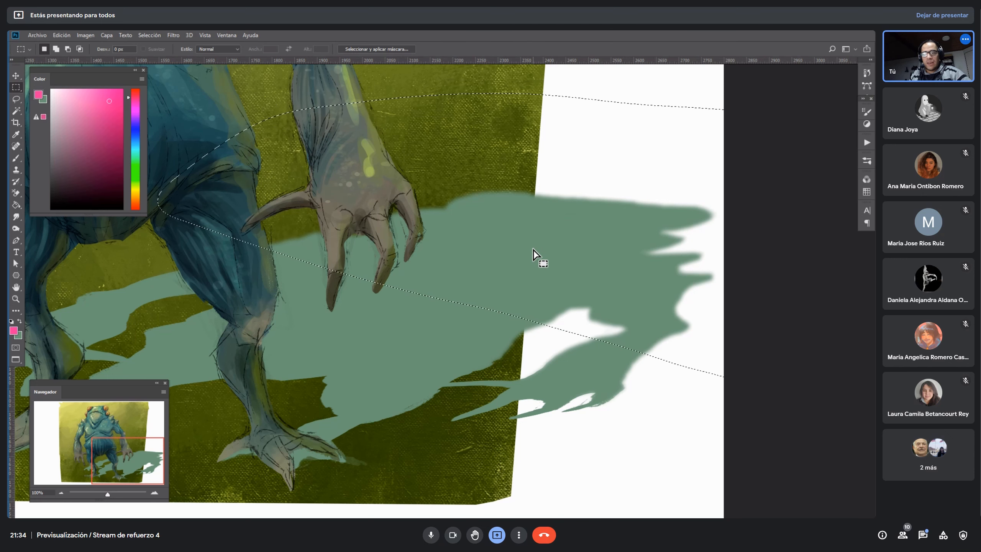
# Apply a Gaussian blur with a 6.4-pixel radius to the shadow inside the shifted selection.
pyautogui.click(174, 36)
pyautogui.moveTo(227, 136)
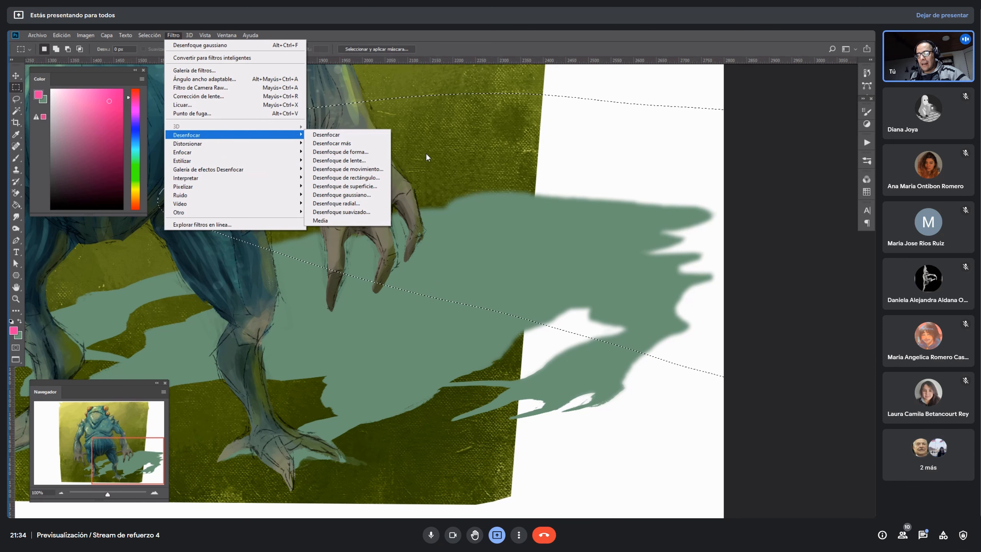
pyautogui.click(369, 196)
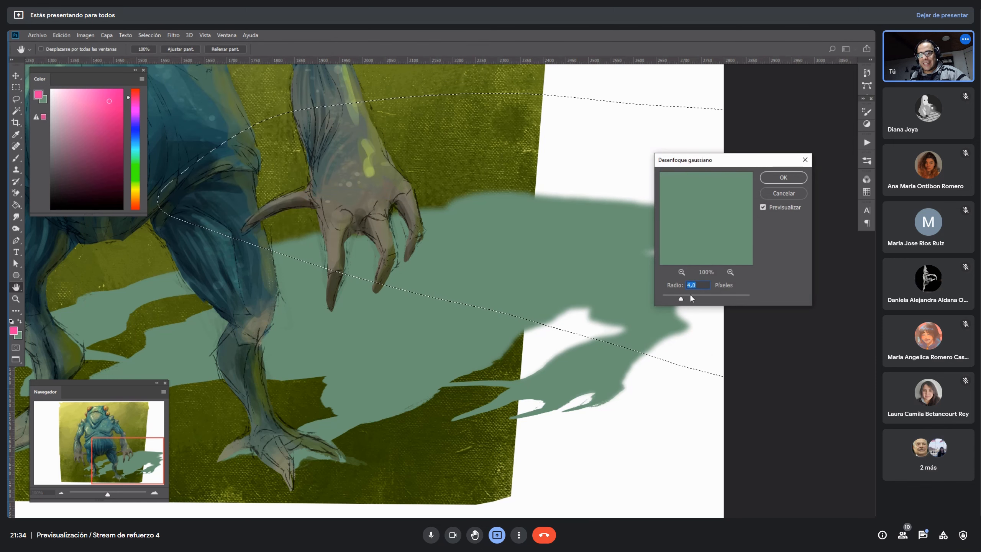
pyautogui.click(689, 298)
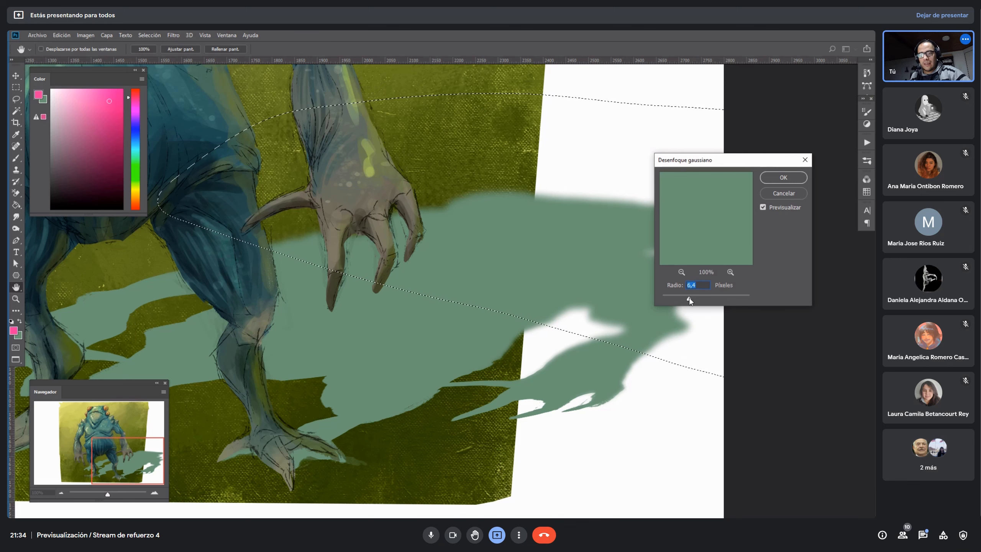
pyautogui.click(783, 177)
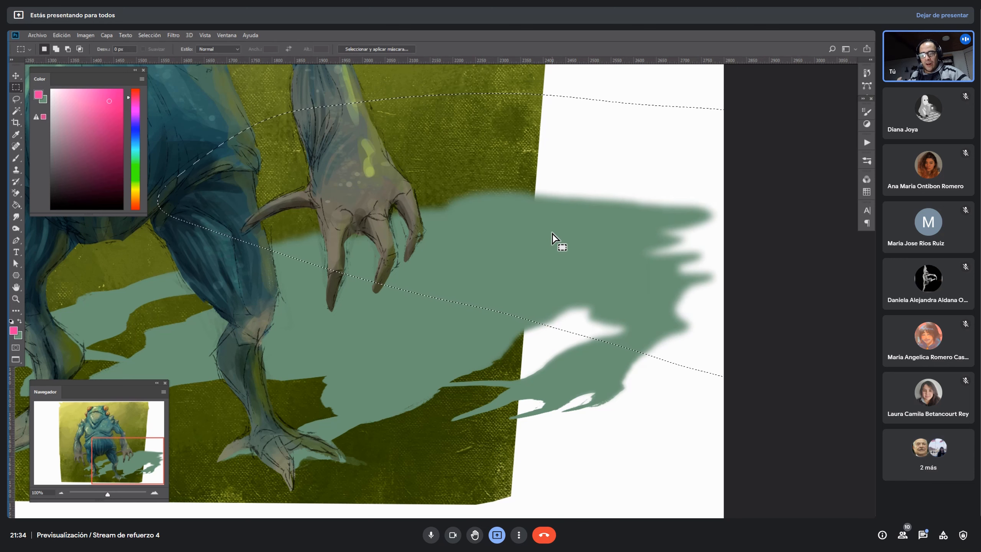
# Shift the selection outline farther out again, repeat the 6.4-pixel Gaussian blur on the shadow's far end, and deselect.
pyautogui.click(513, 257)
pyautogui.moveTo(513, 258); pyautogui.dragTo(589, 240)
pyautogui.click(177, 34)
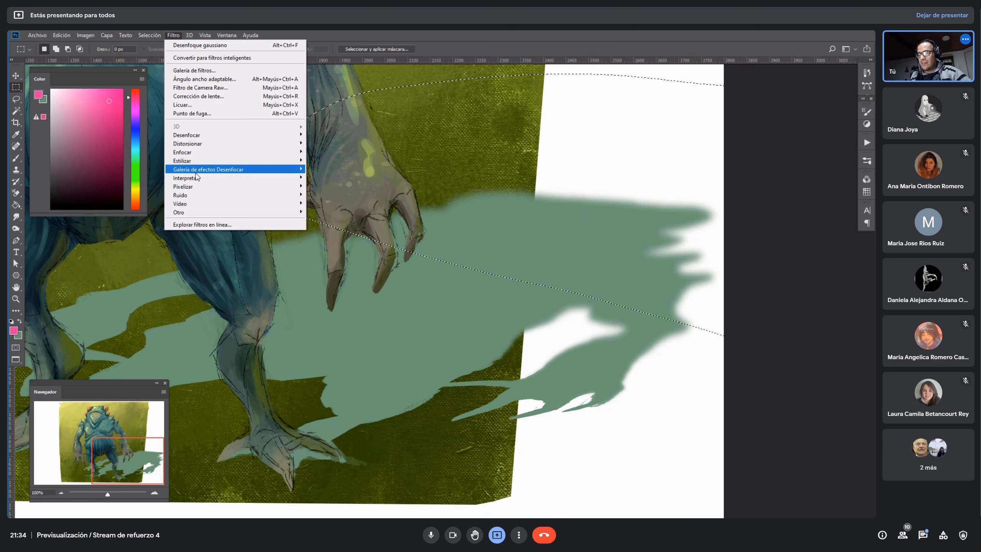
pyautogui.moveTo(207, 136)
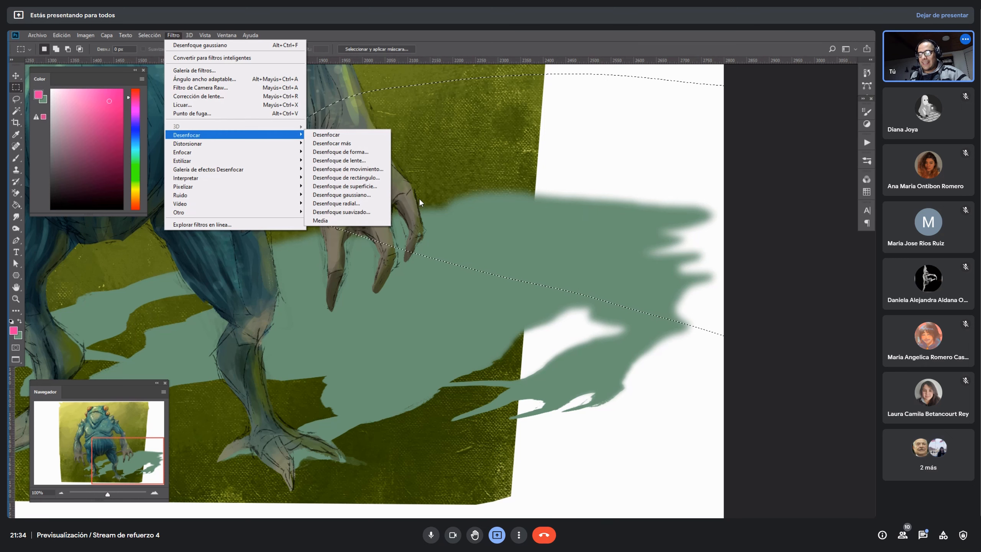
pyautogui.click(359, 195)
pyautogui.click(774, 180)
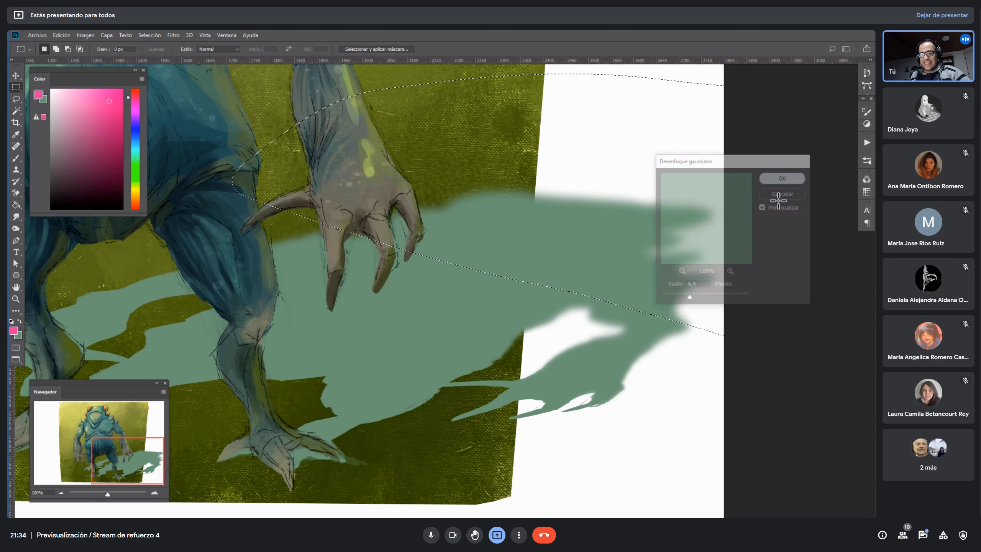
pyautogui.click(759, 269)
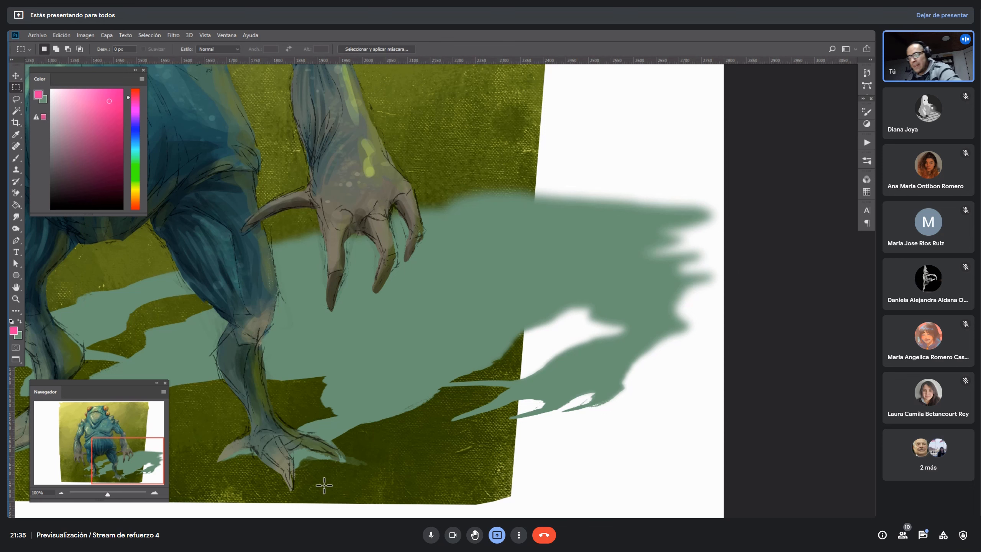
# Set the blend mode of the sombra_proyectada layer to Multiply (Multiplicar).
pyautogui.press('e')
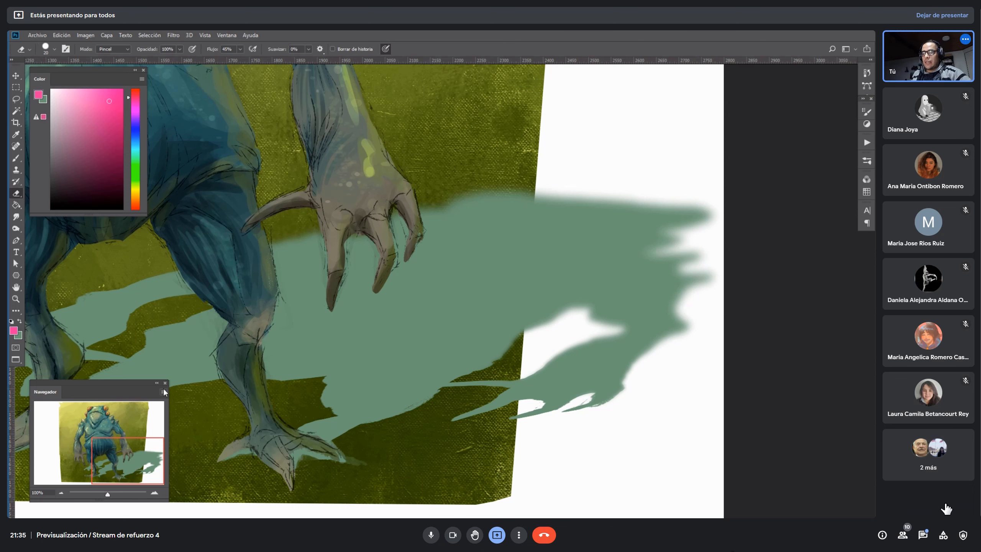
pyautogui.press('z')
pyautogui.keyDown('alt'); pyautogui.click(425, 292); pyautogui.keyUp('alt')
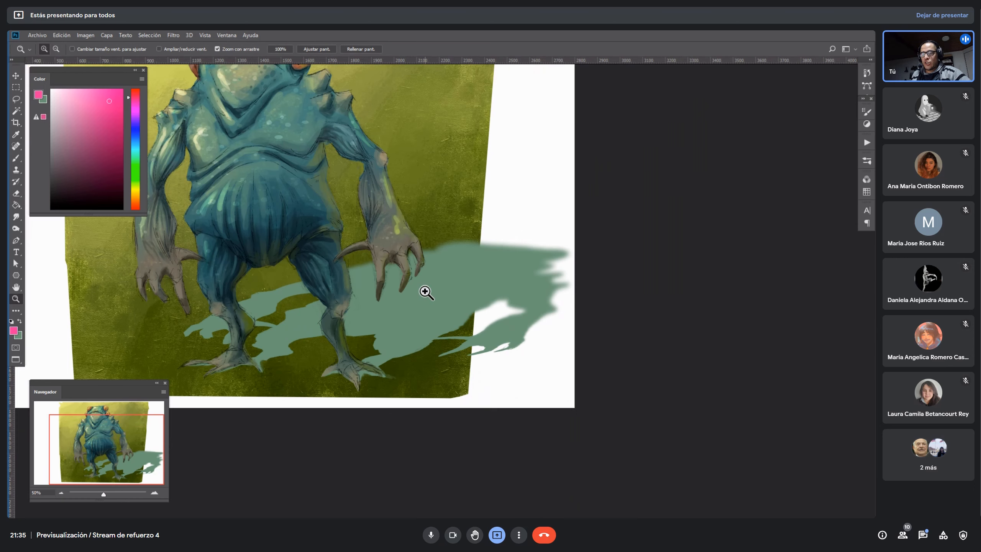
pyautogui.moveTo(473, 344); pyautogui.dragTo(607, 398)
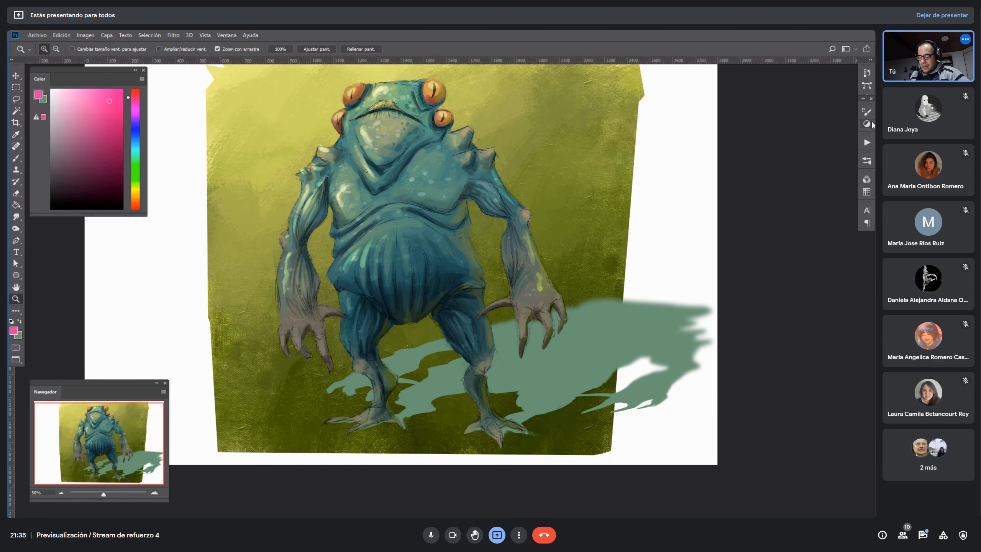
pyautogui.click(867, 124)
pyautogui.click(773, 96)
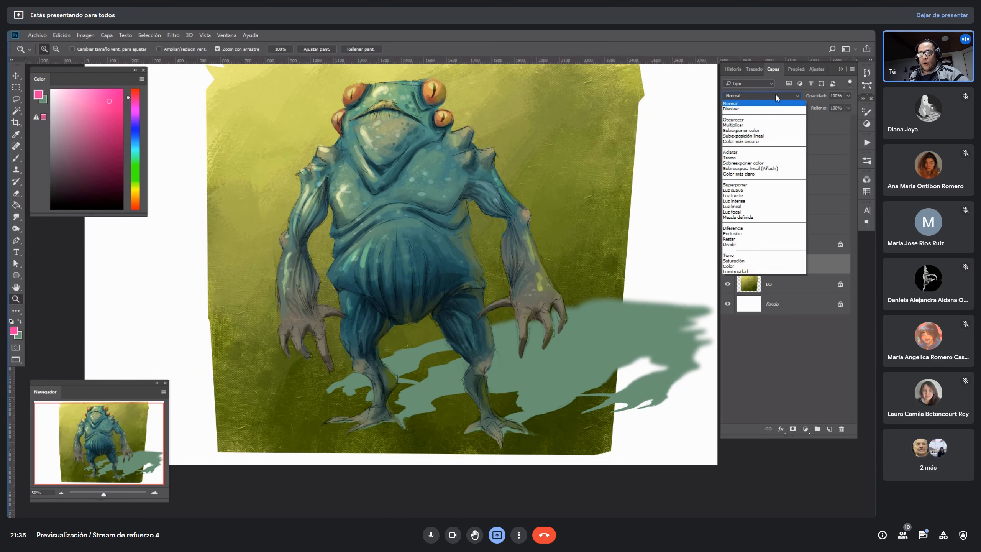
pyautogui.click(757, 126)
# Clip the sombra_proyectada layer to the BG layer with a clipping mask.
pyautogui.moveTo(565, 241); pyautogui.dragTo(574, 281)
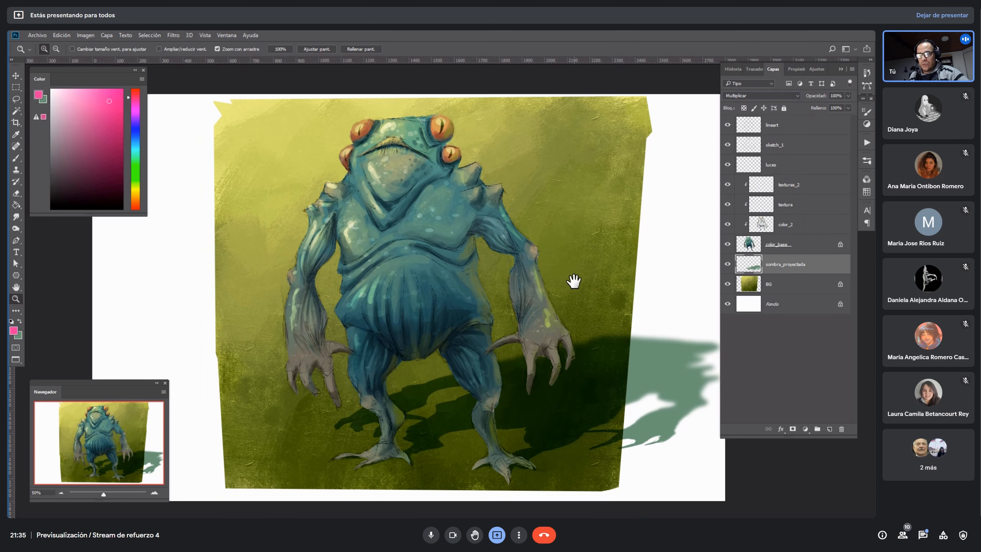
pyautogui.rightClick(803, 264)
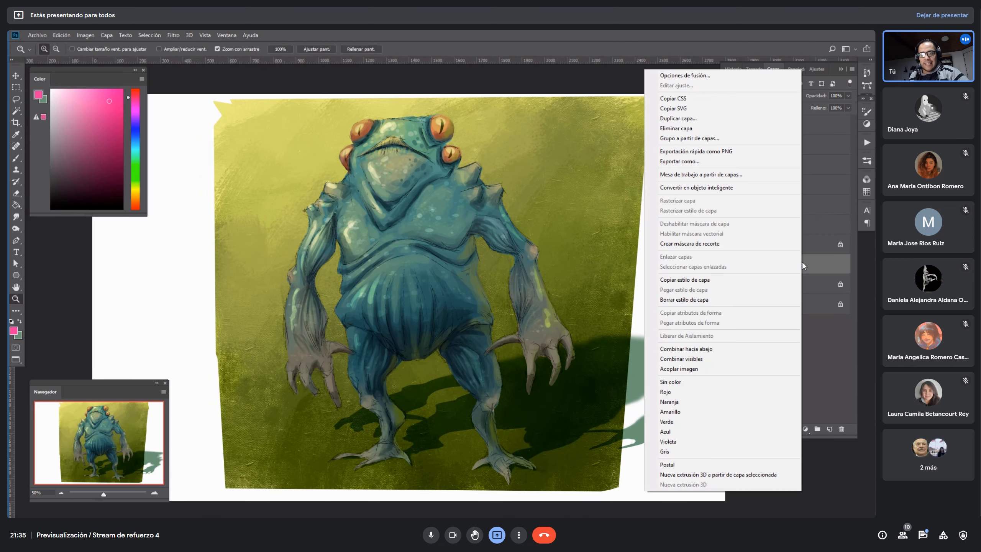
pyautogui.click(721, 245)
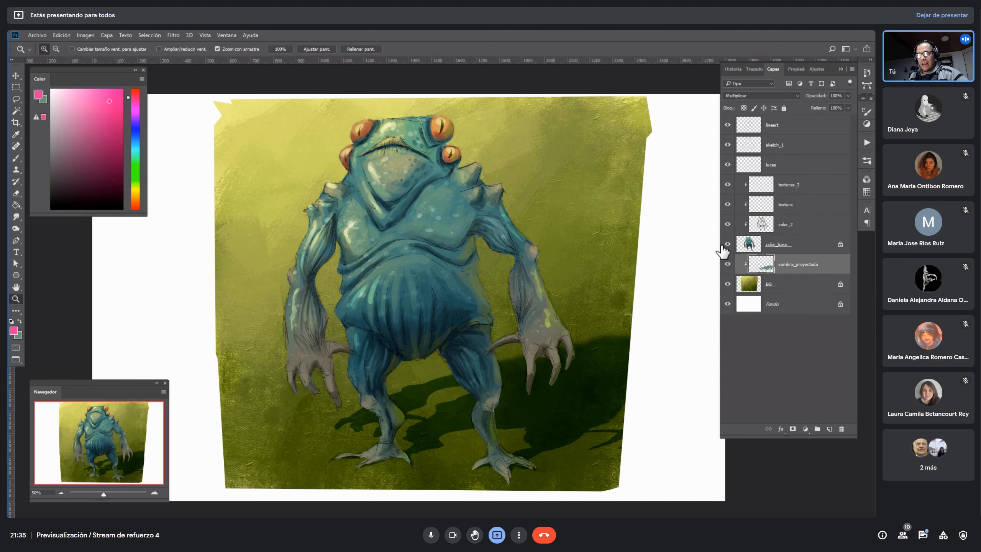
# Add a layer mask to the BG layer and choose the Traditional Feel 1 brush at size 100.
pyautogui.click(786, 286)
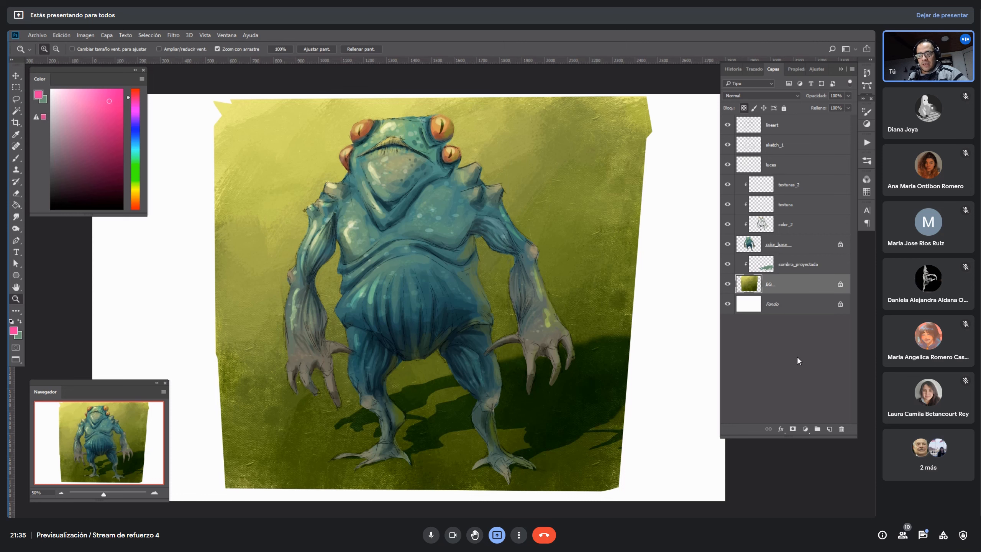
pyautogui.click(792, 430)
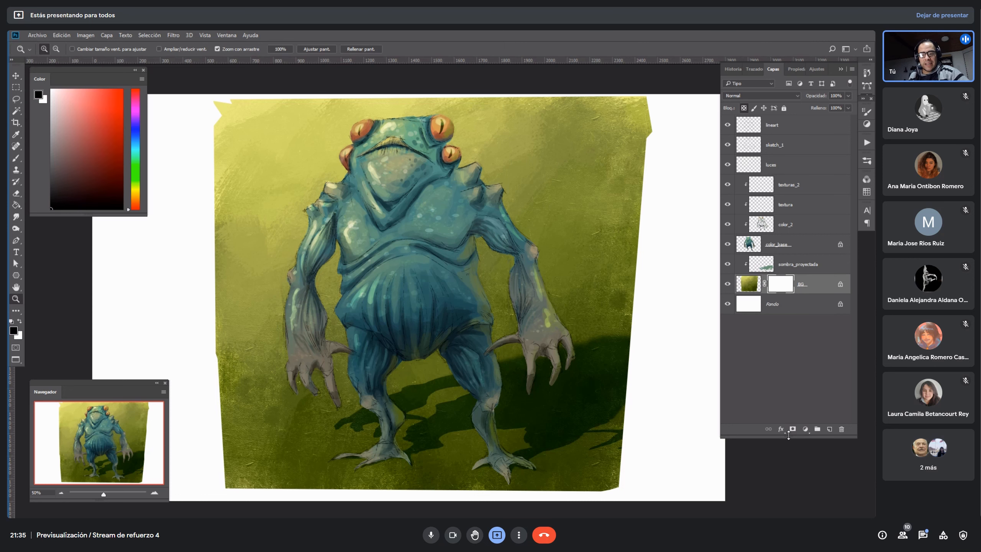
pyautogui.press('b')
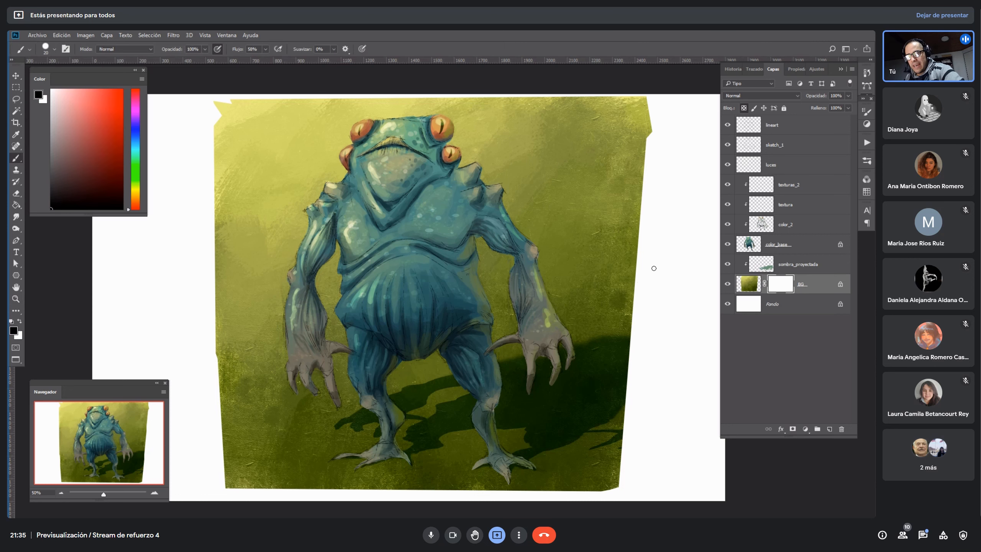
pyautogui.rightClick(650, 292)
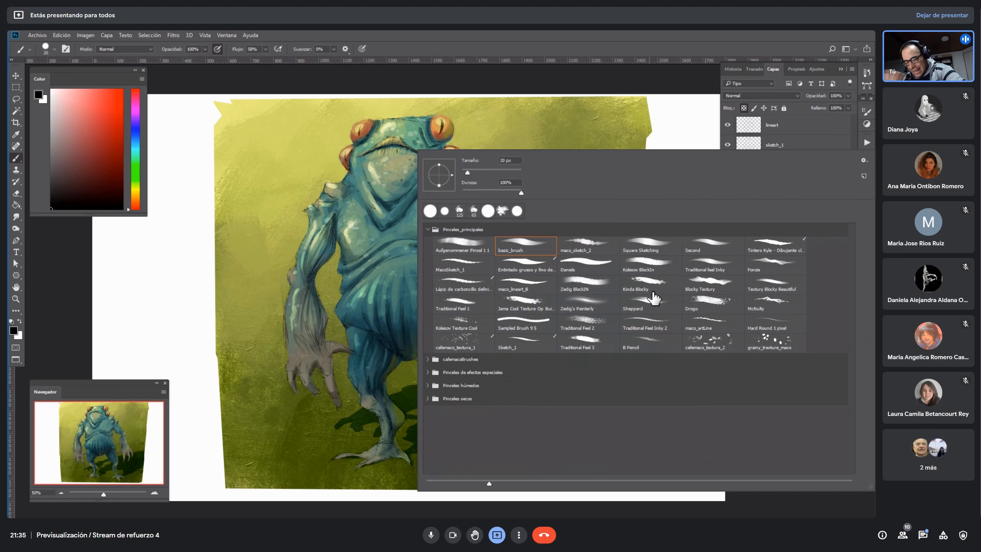
pyautogui.click(457, 307)
pyautogui.click(662, 119)
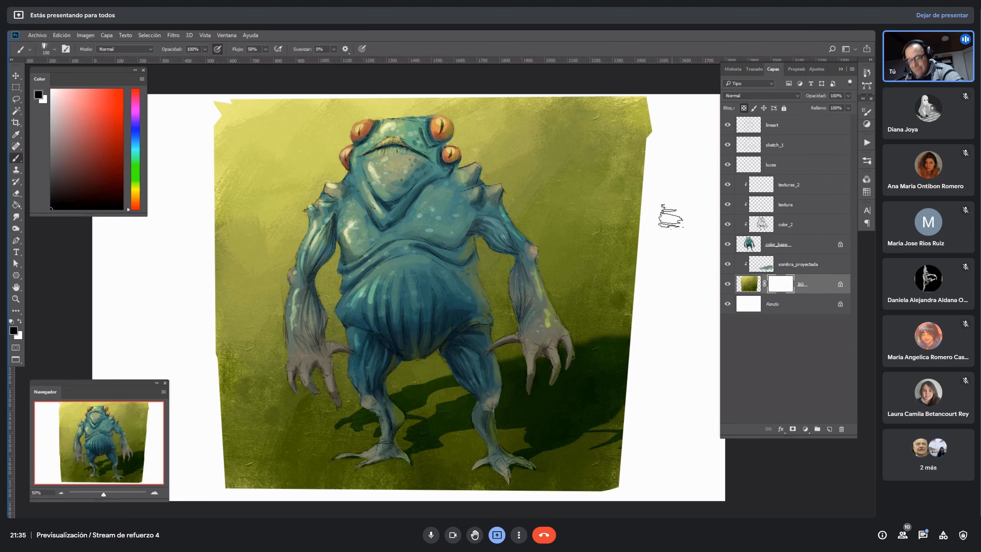
pyautogui.press('[')
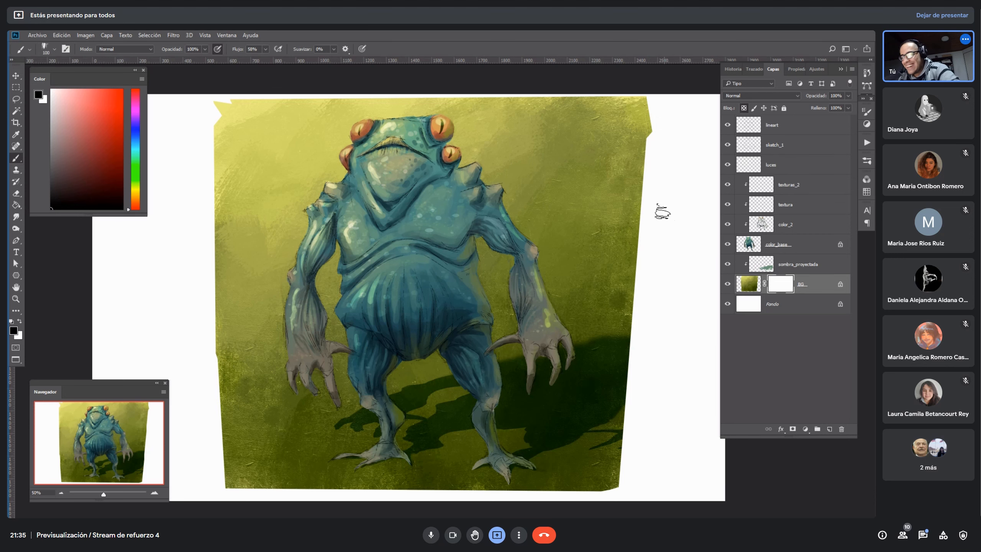
# Paint black on the BG layer mask along both vertical edges of the green background to give them a rough, brushed finish.
pyautogui.moveTo(651, 122); pyautogui.dragTo(641, 369)
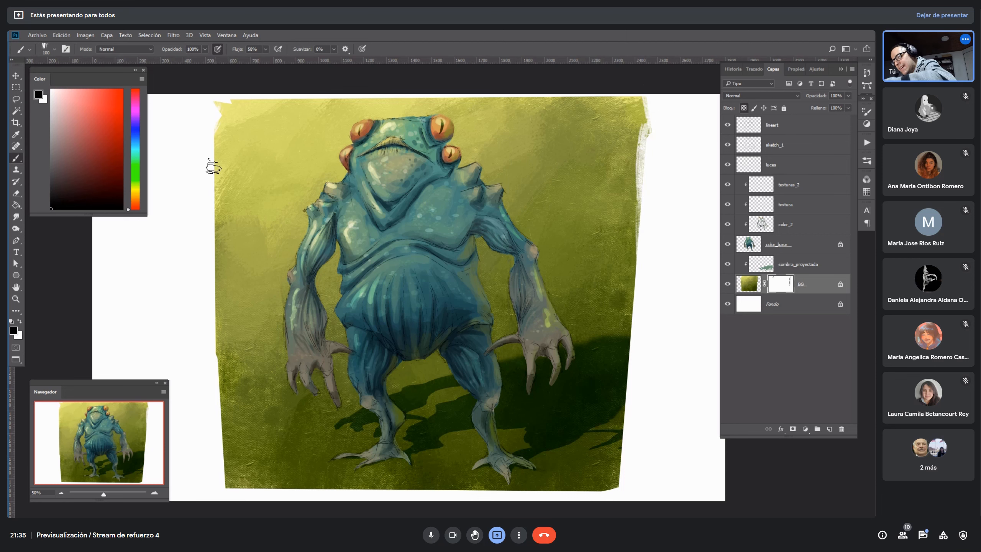
pyautogui.moveTo(217, 185); pyautogui.dragTo(218, 290)
pyautogui.moveTo(213, 252); pyautogui.dragTo(222, 464)
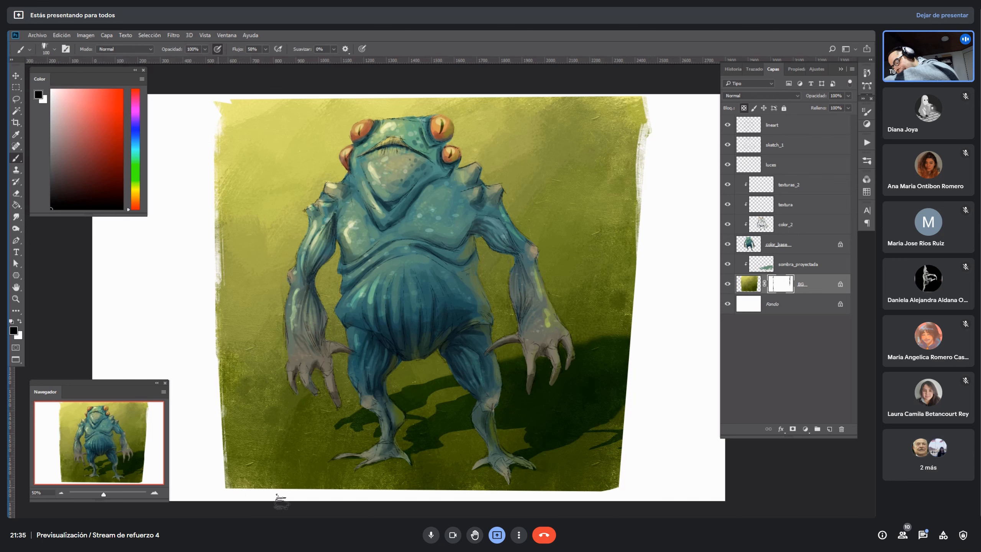
pyautogui.press('r')
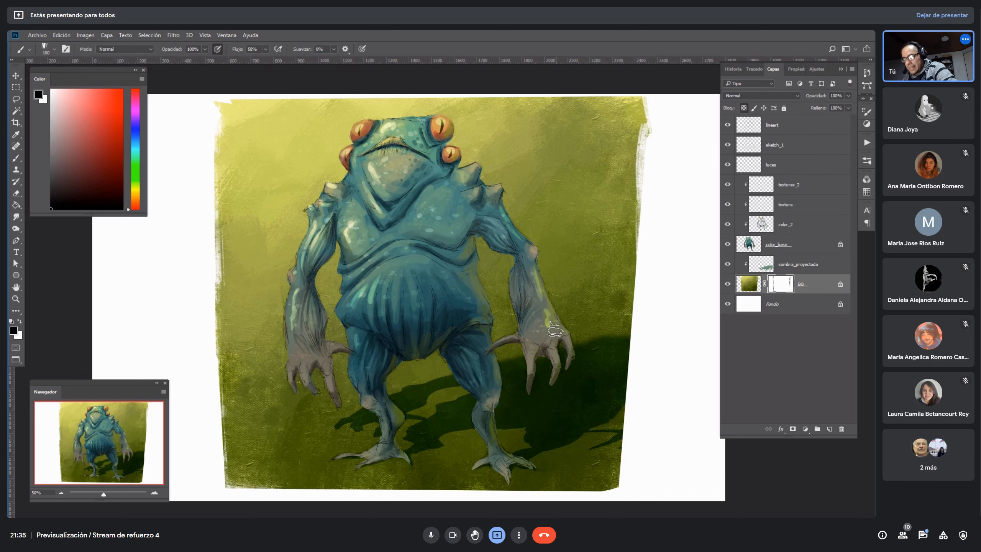
pyautogui.moveTo(585, 302); pyautogui.dragTo(609, 212)
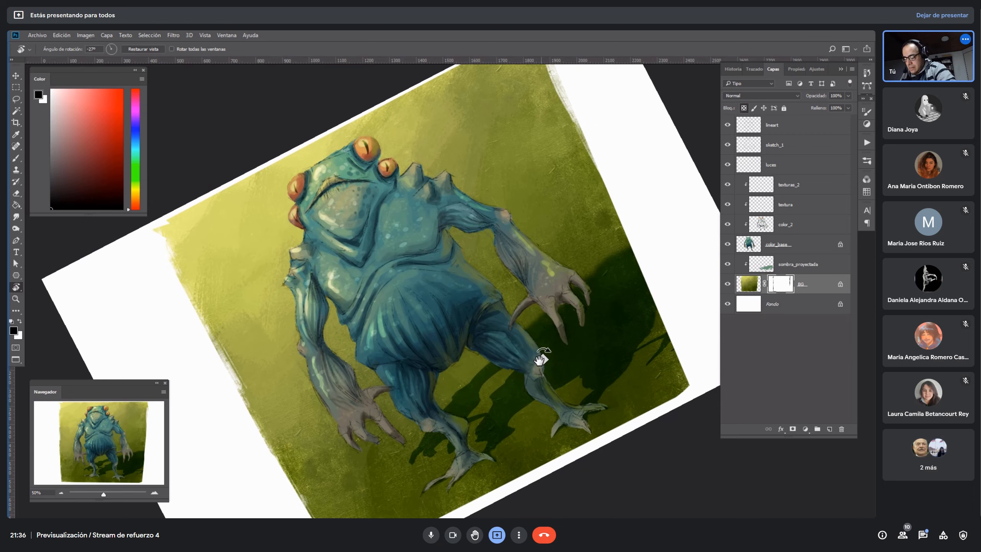